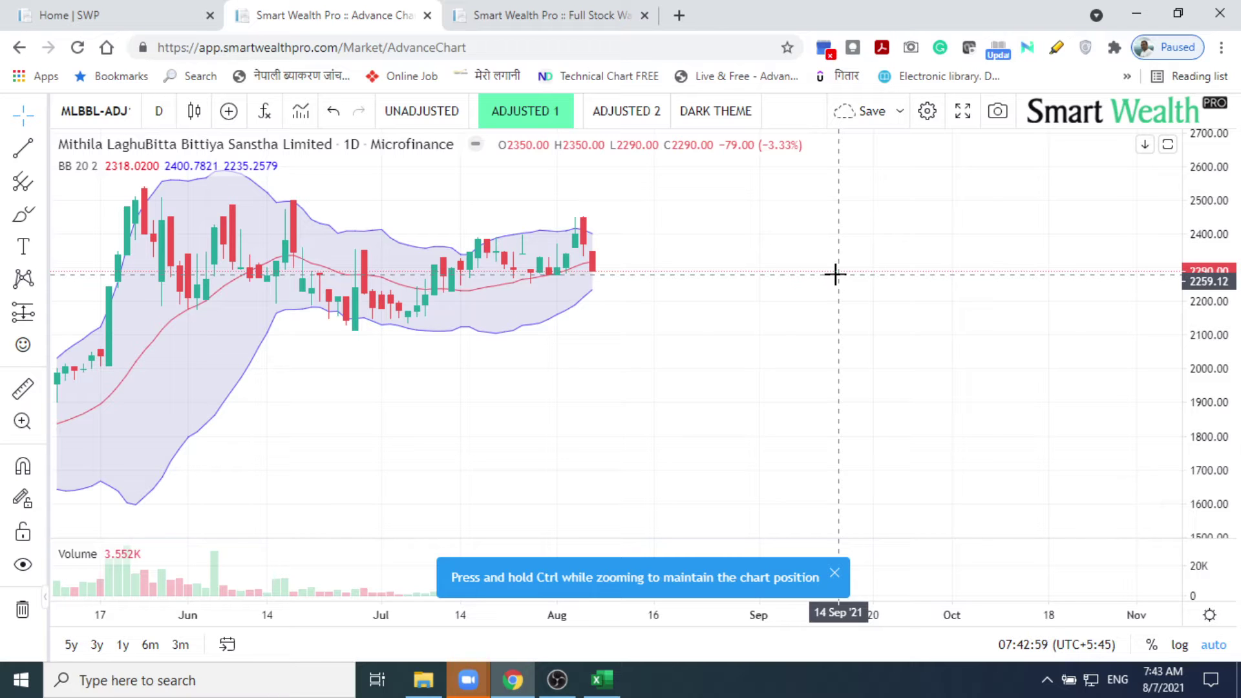
# Step: Zoom the MLBBL chart in, then back out until January–August 2021 shows with its Bollinger Bands
pyautogui.scroll(3, 835, 274)
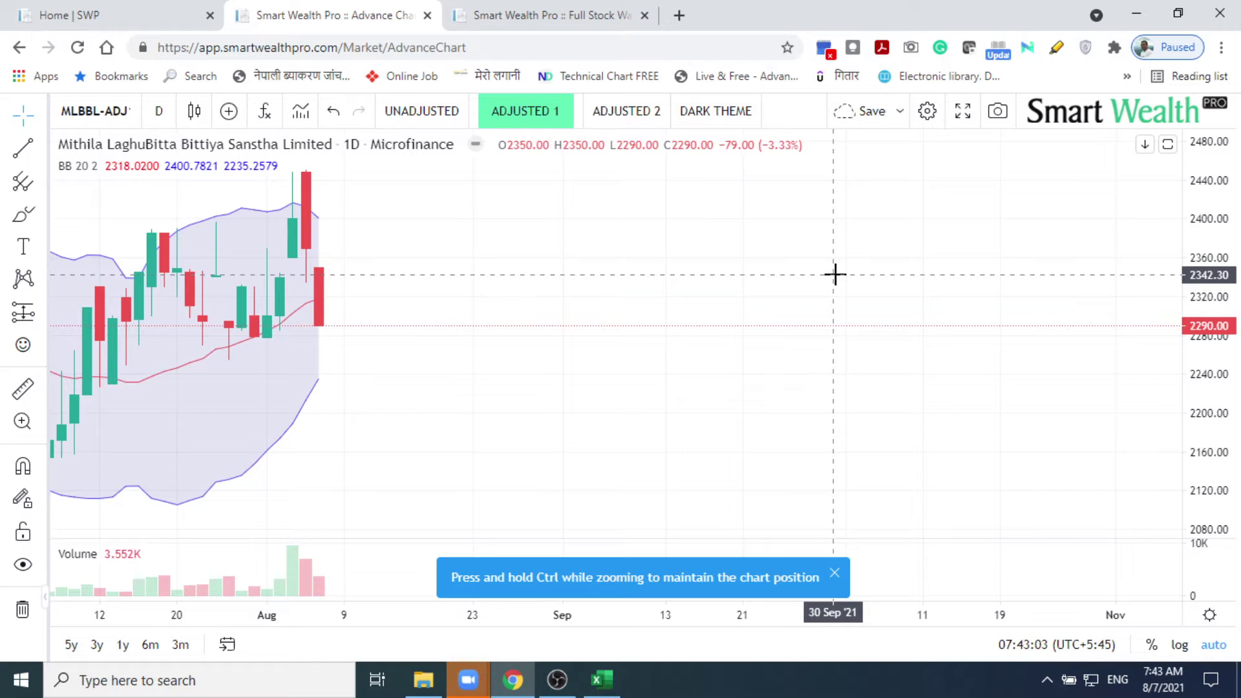
pyautogui.scroll(-3, 834, 274)
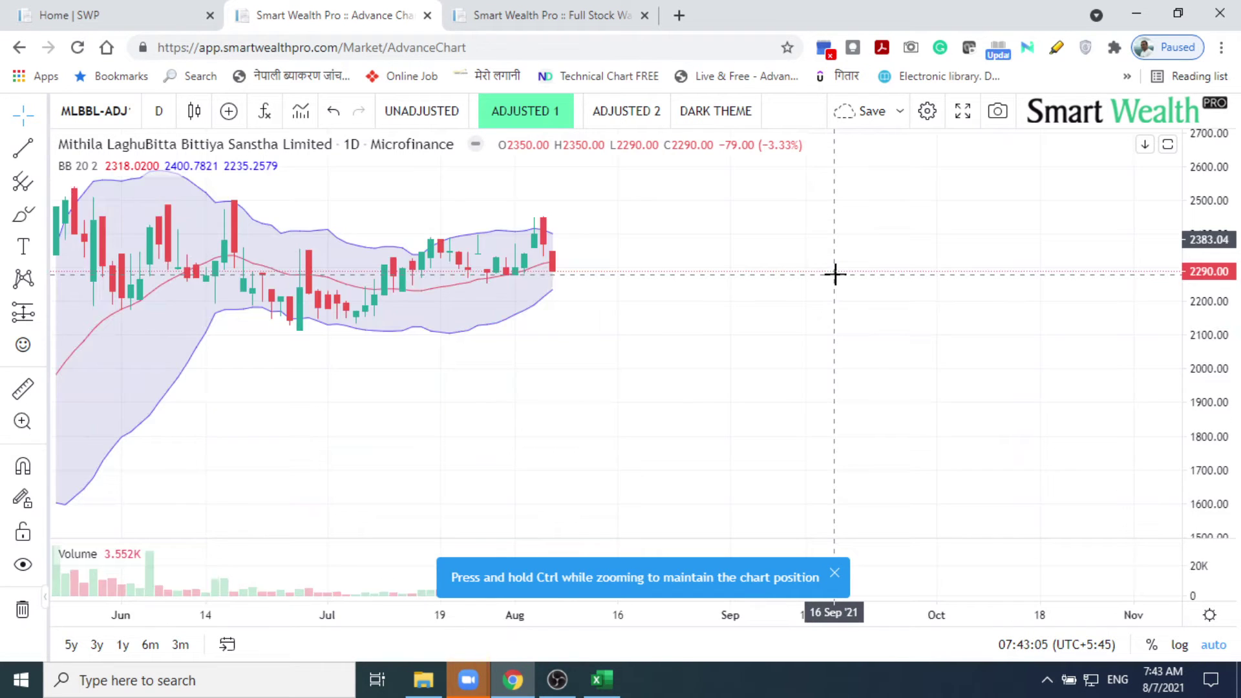
pyautogui.scroll(-5, 835, 274)
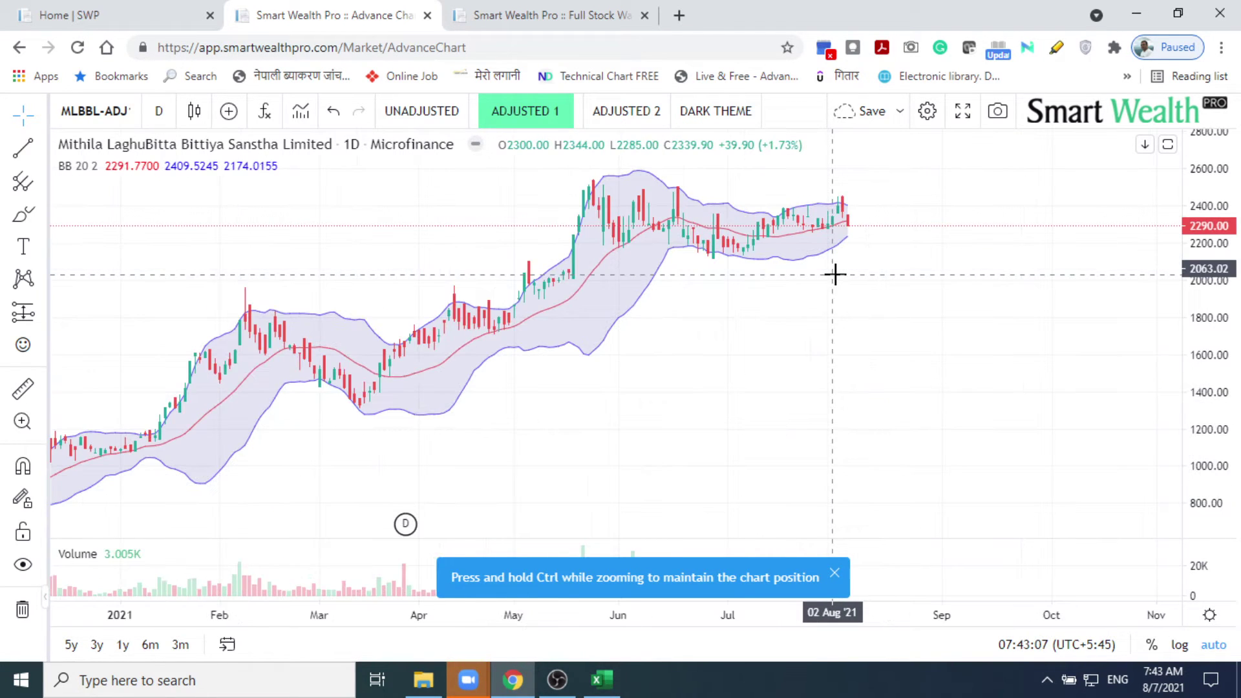
pyautogui.click(1145, 17)
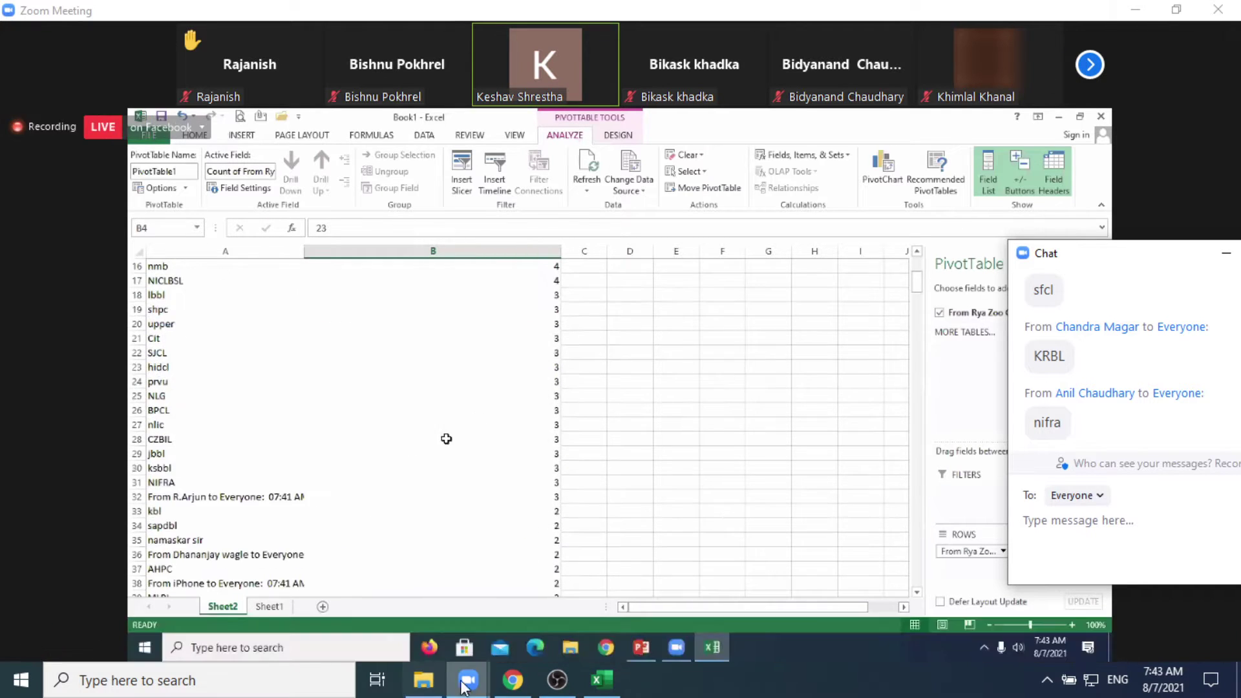
pyautogui.click(512, 681)
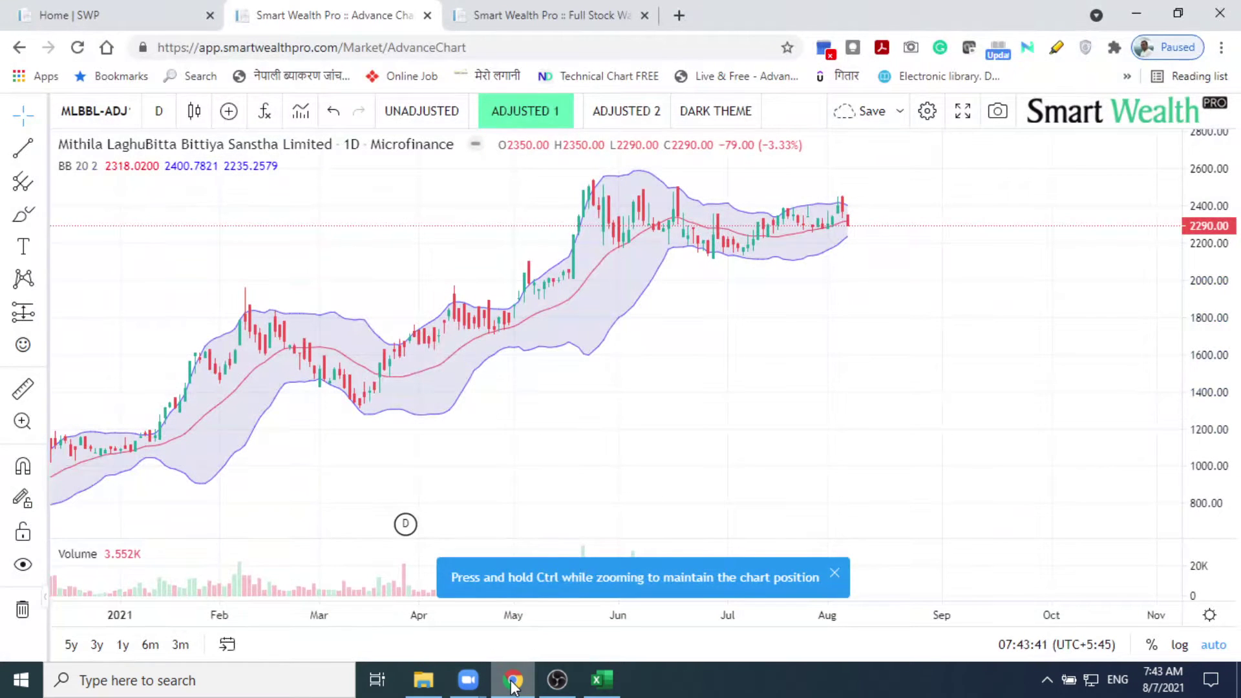
pyautogui.click(513, 681)
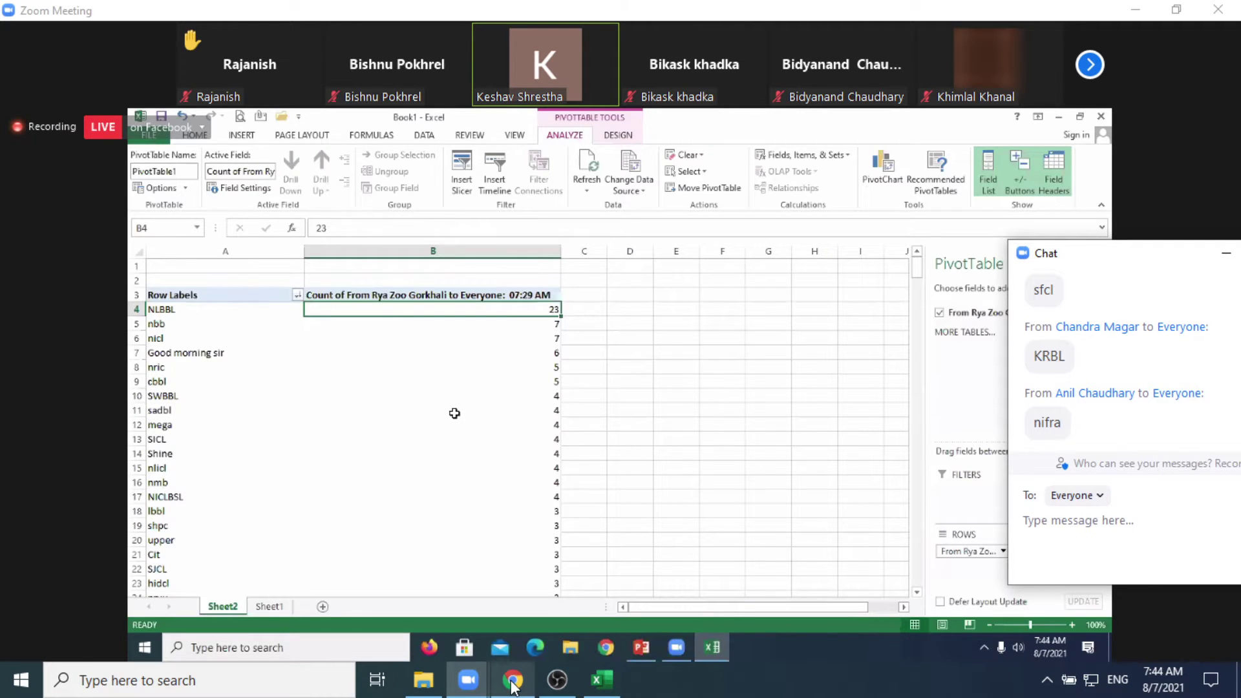
pyautogui.click(513, 684)
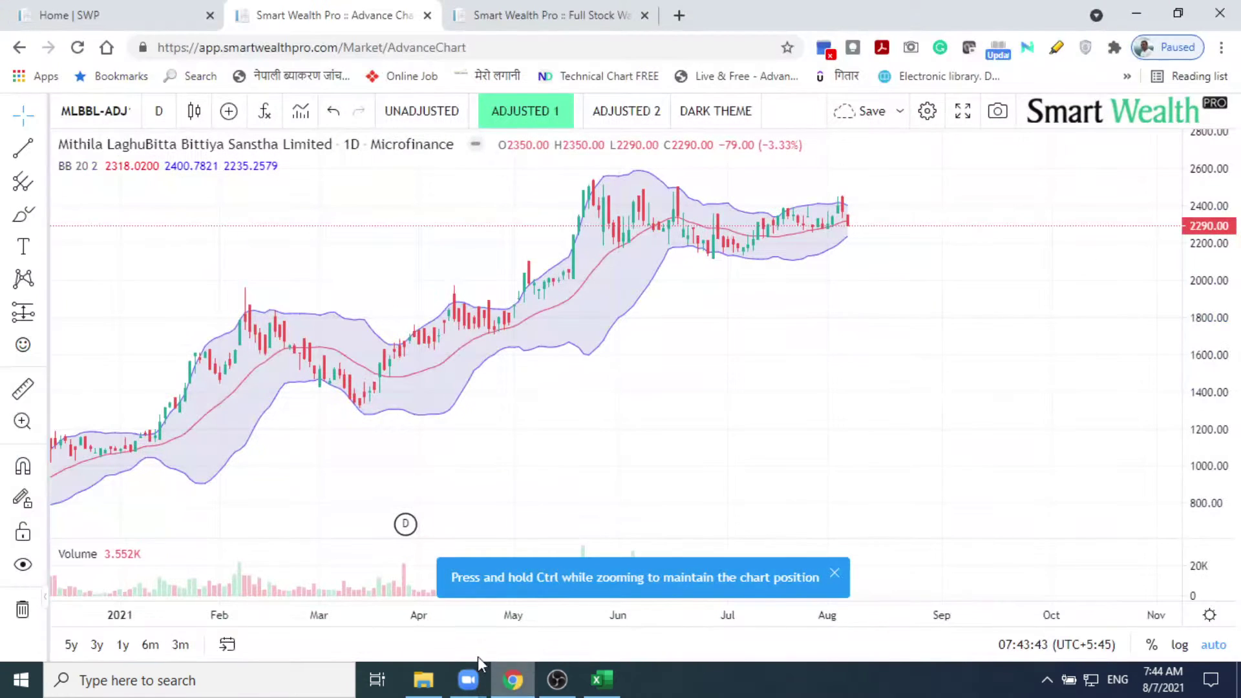
# Step: Switch the chart symbol to NLBBL, Nerude Laghubita Bikas Bank
pyautogui.click(125, 115)
pyautogui.write('NLBBL')
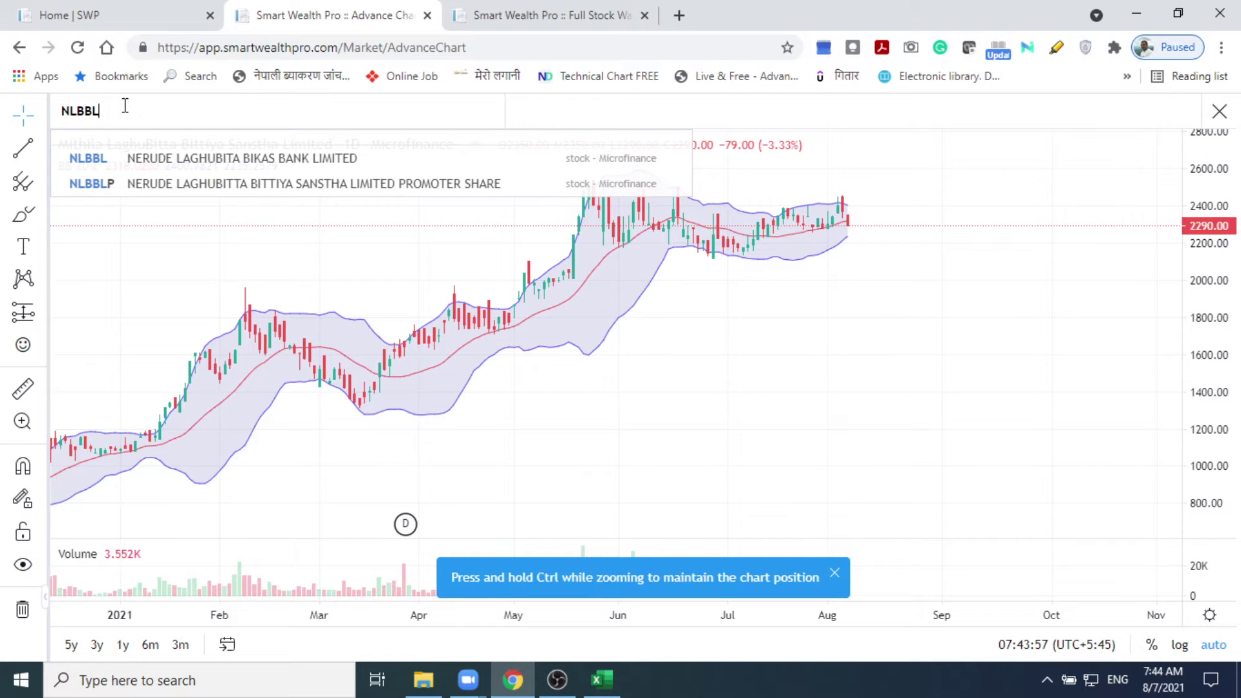
pyautogui.click(169, 161)
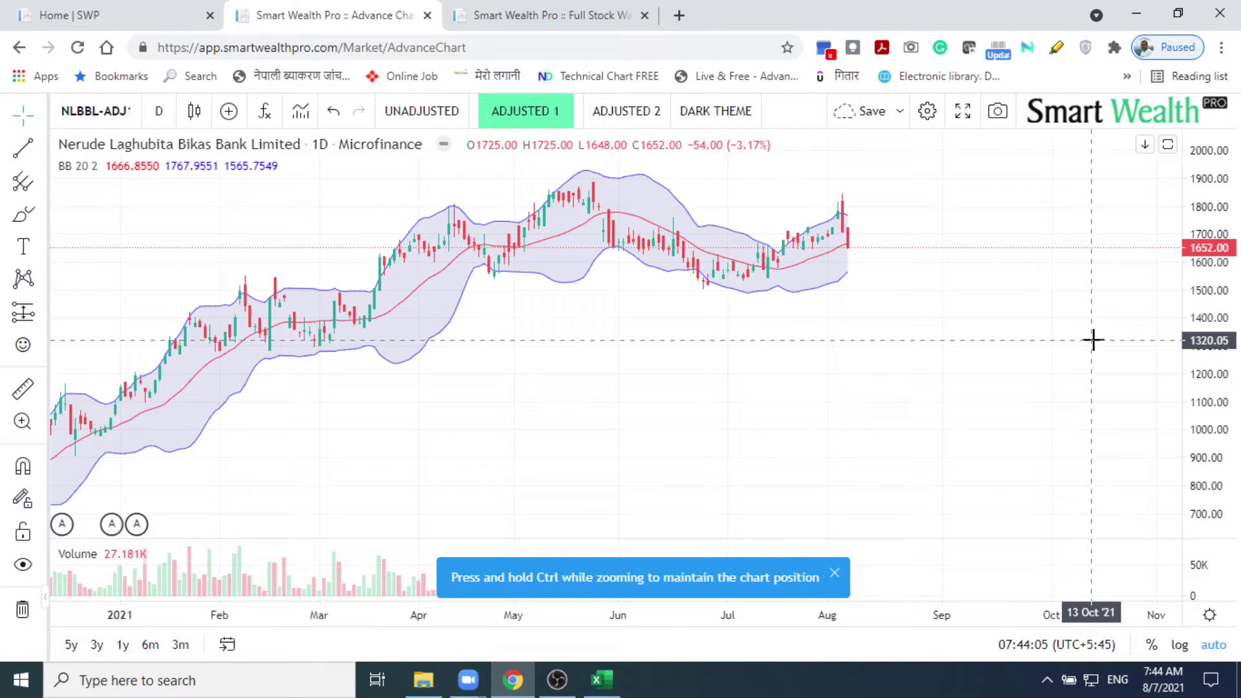
# Step: Zoom the NLBBL chart and dismiss the Ctrl zooming tip banner
pyautogui.scroll(4, 692, 357)
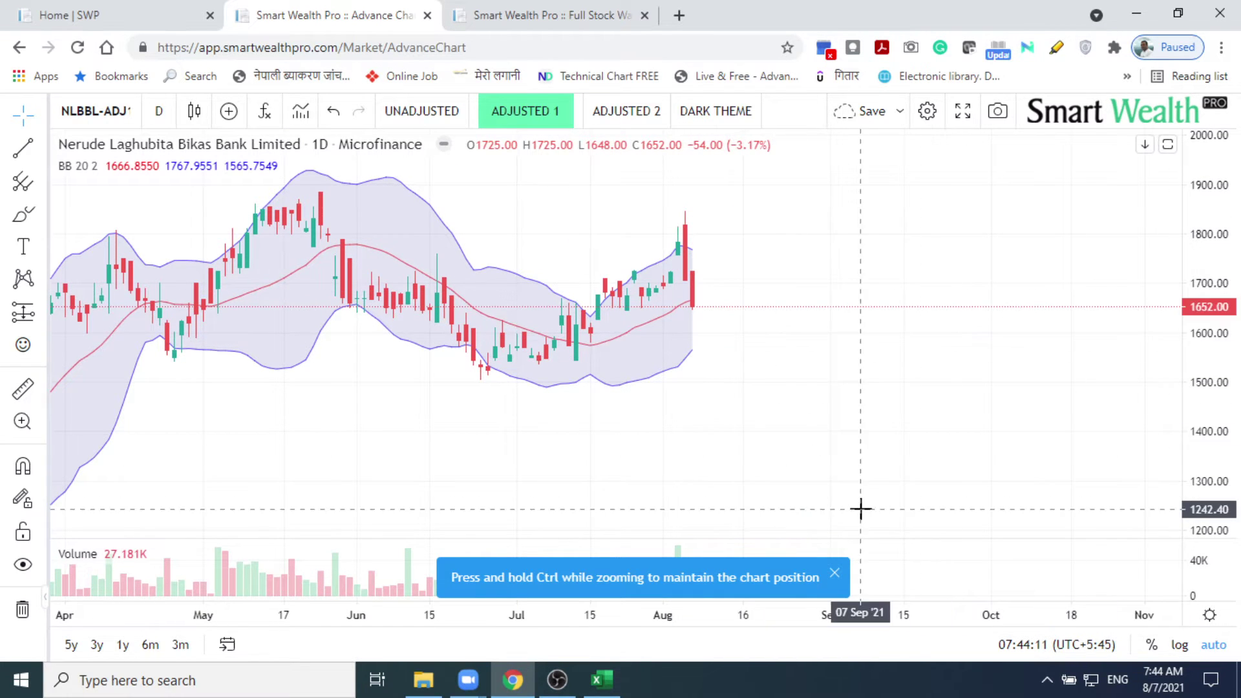
pyautogui.scroll(-5, 836, 435)
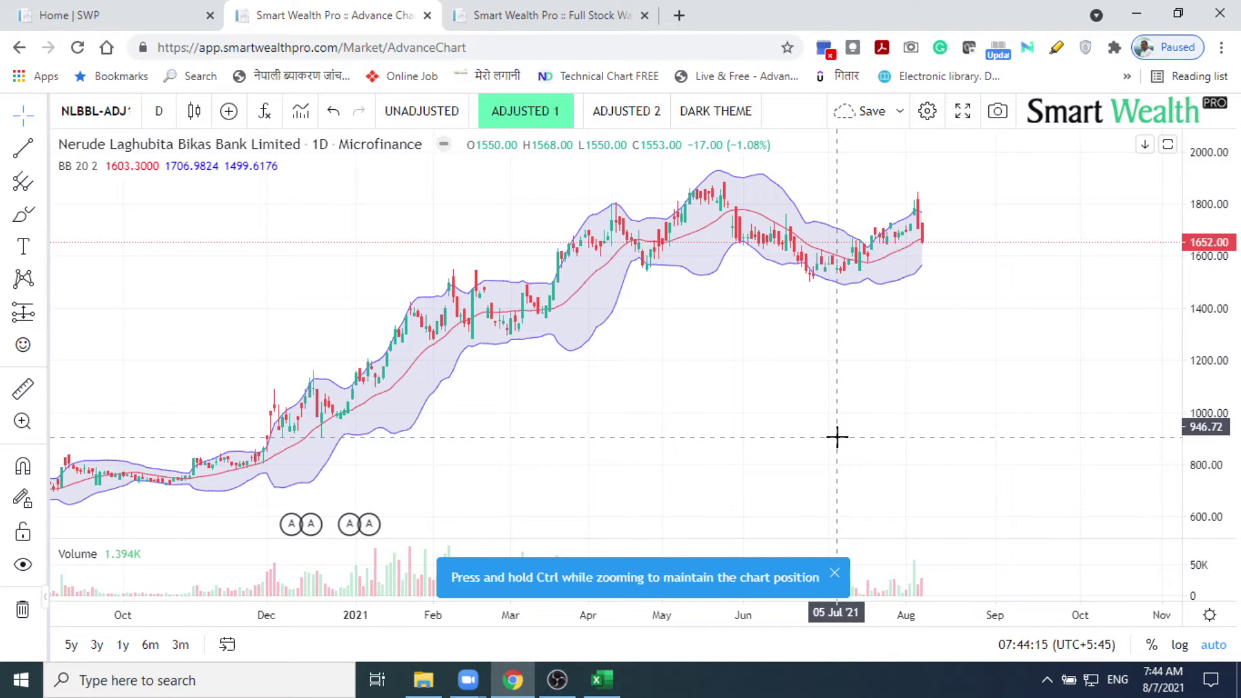
pyautogui.click(834, 574)
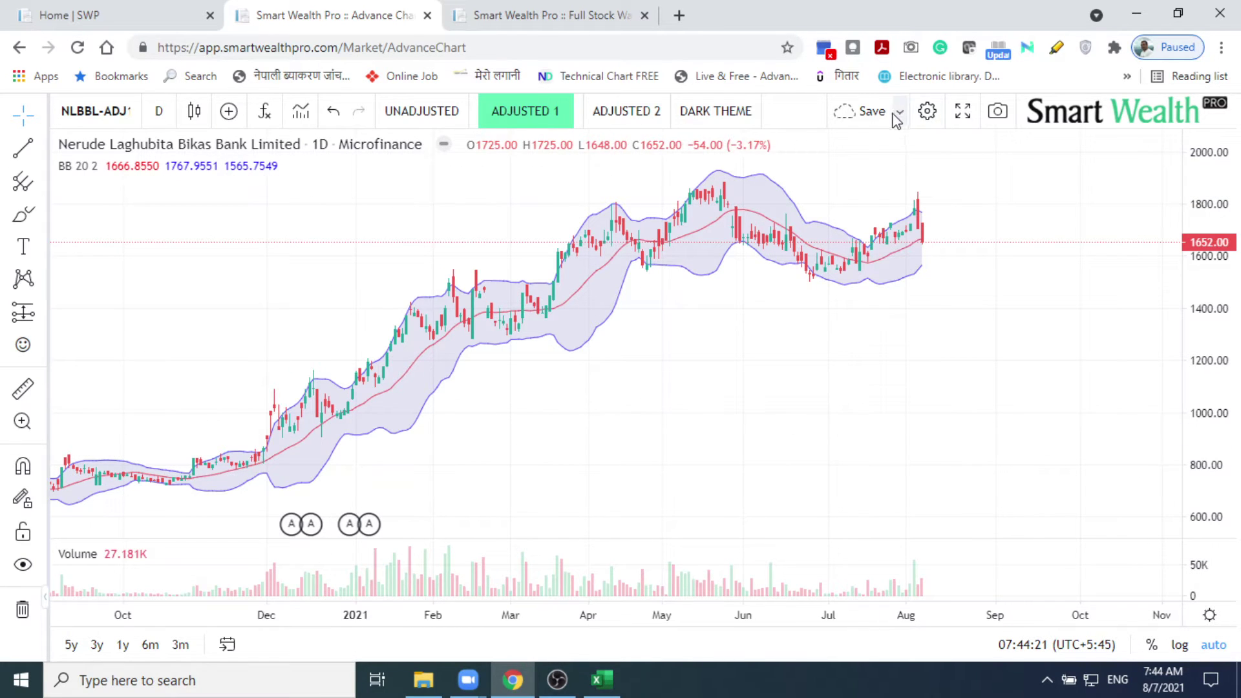
pyautogui.click(127, 111)
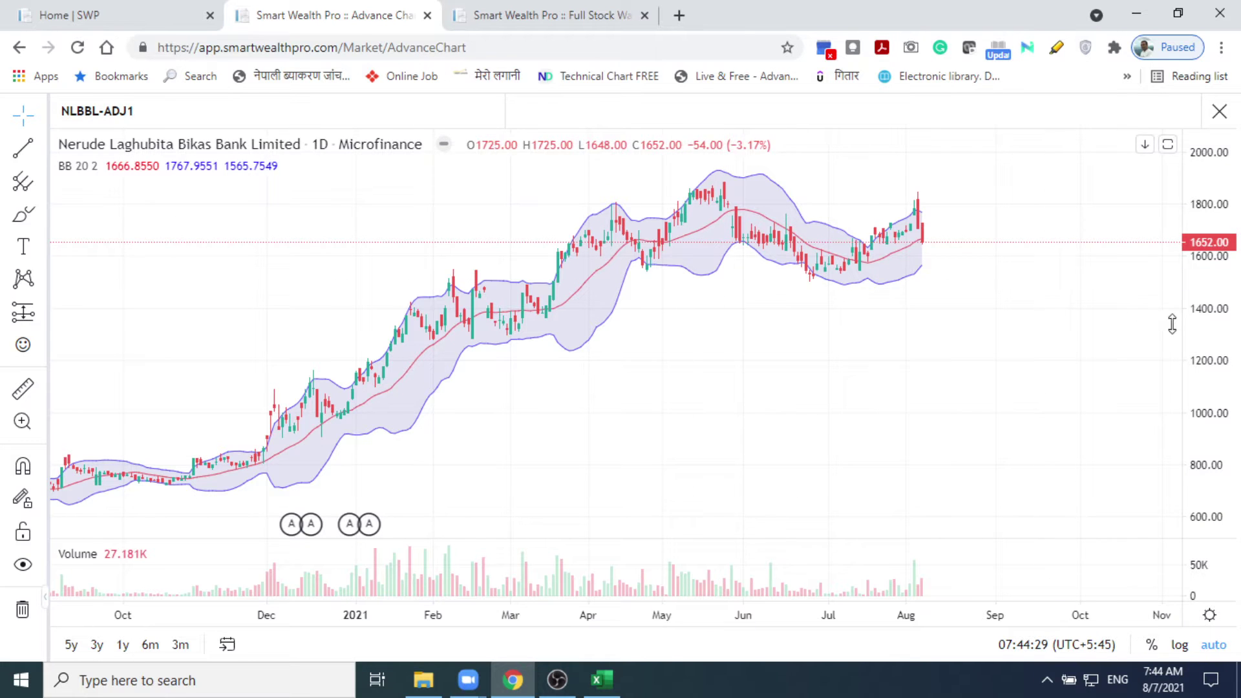
pyautogui.click(1041, 191)
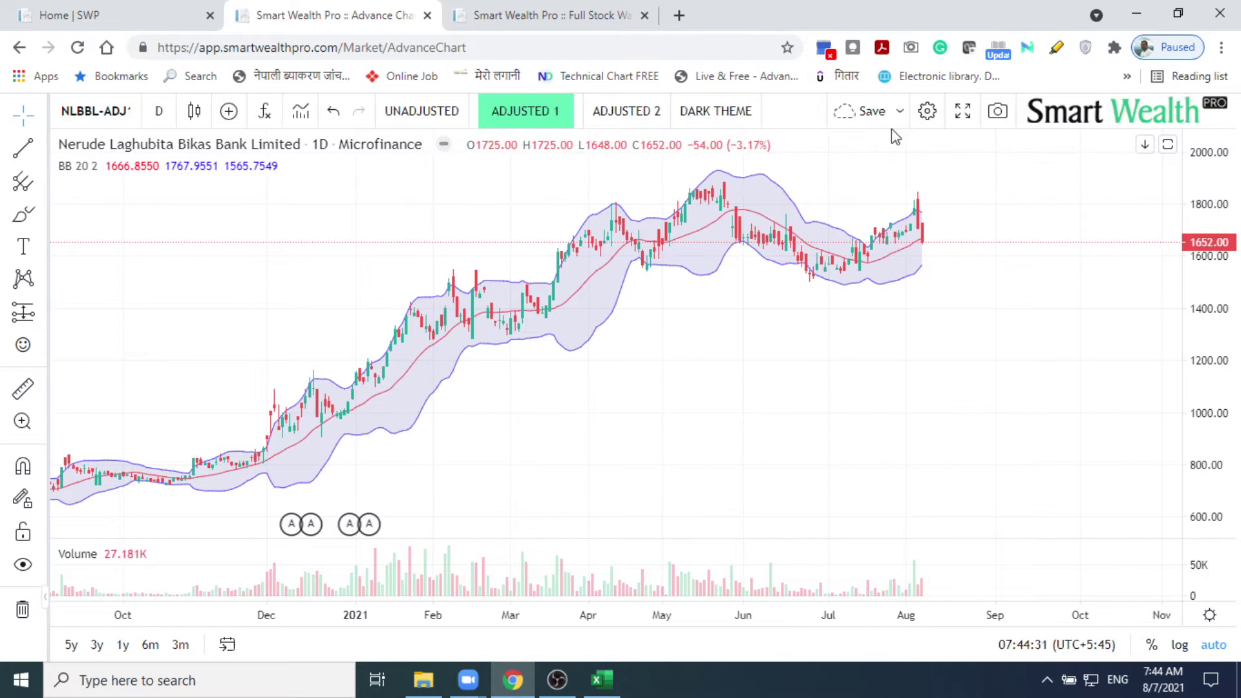
pyautogui.click(899, 112)
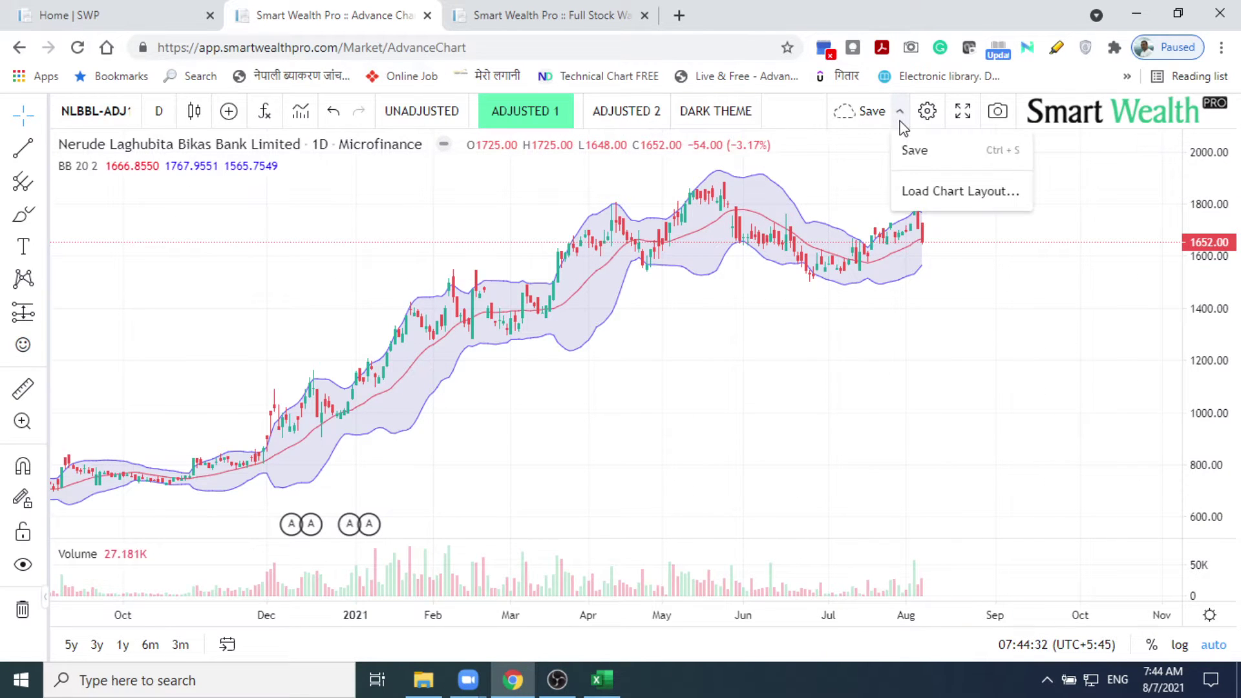
pyautogui.click(924, 190)
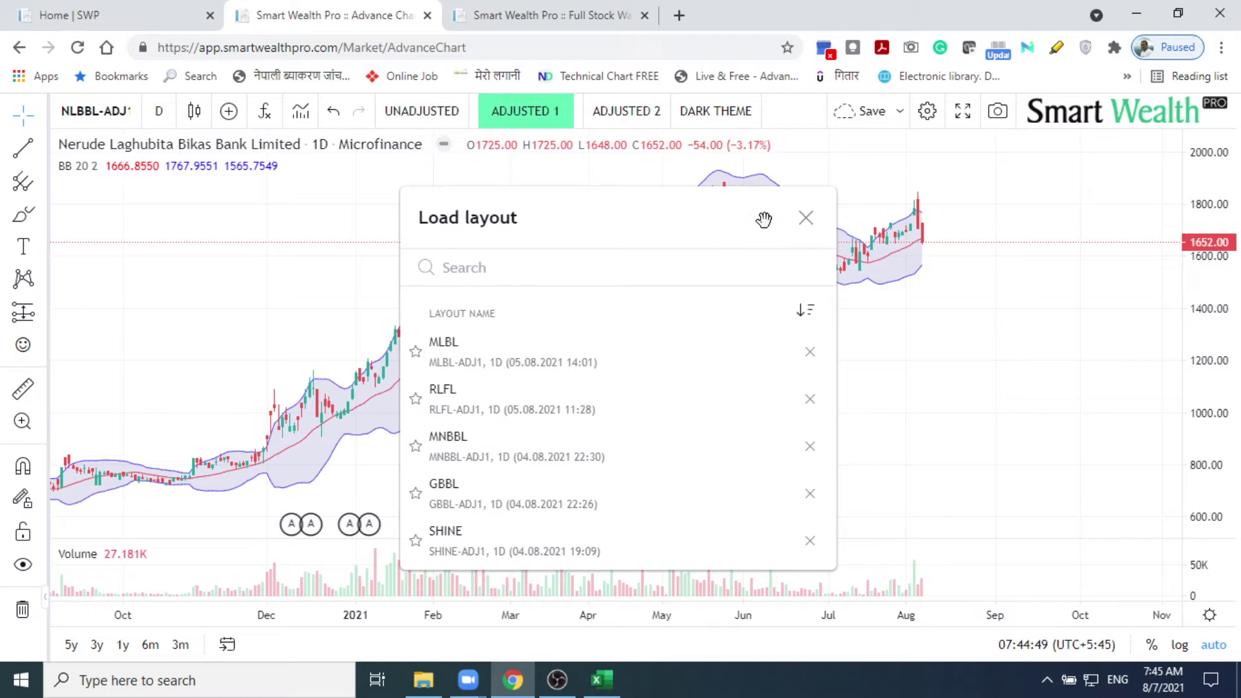
pyautogui.click(805, 219)
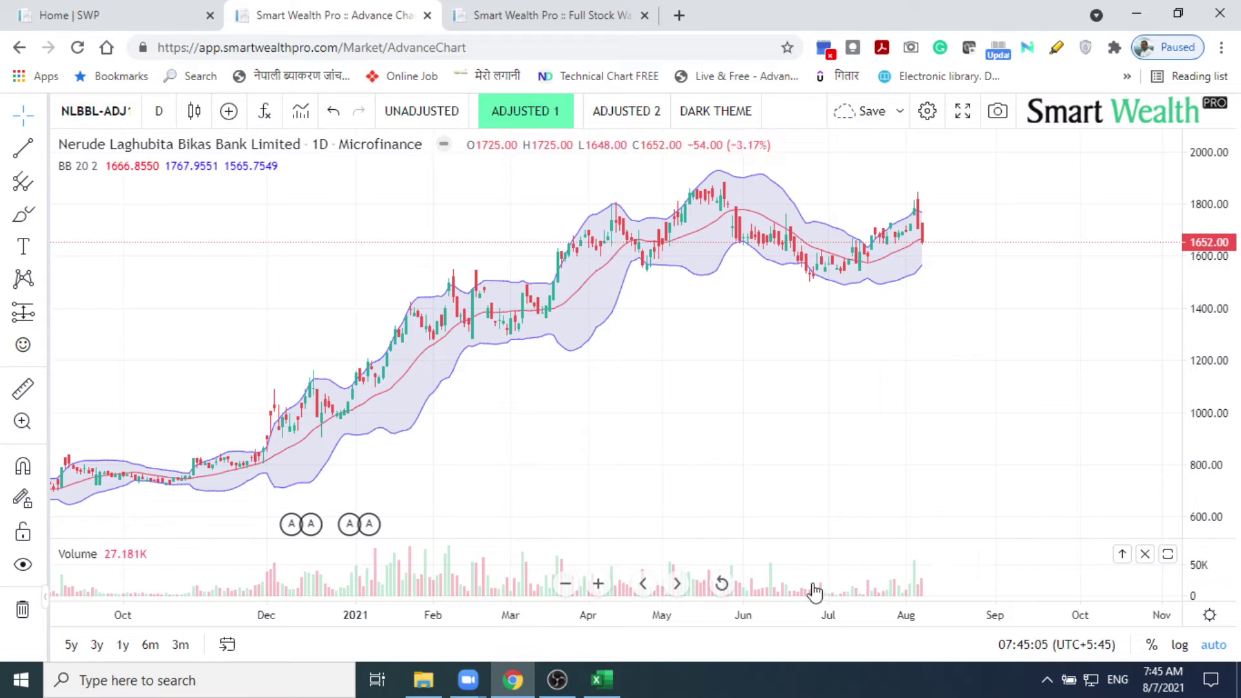
pyautogui.doubleClick(968, 570)
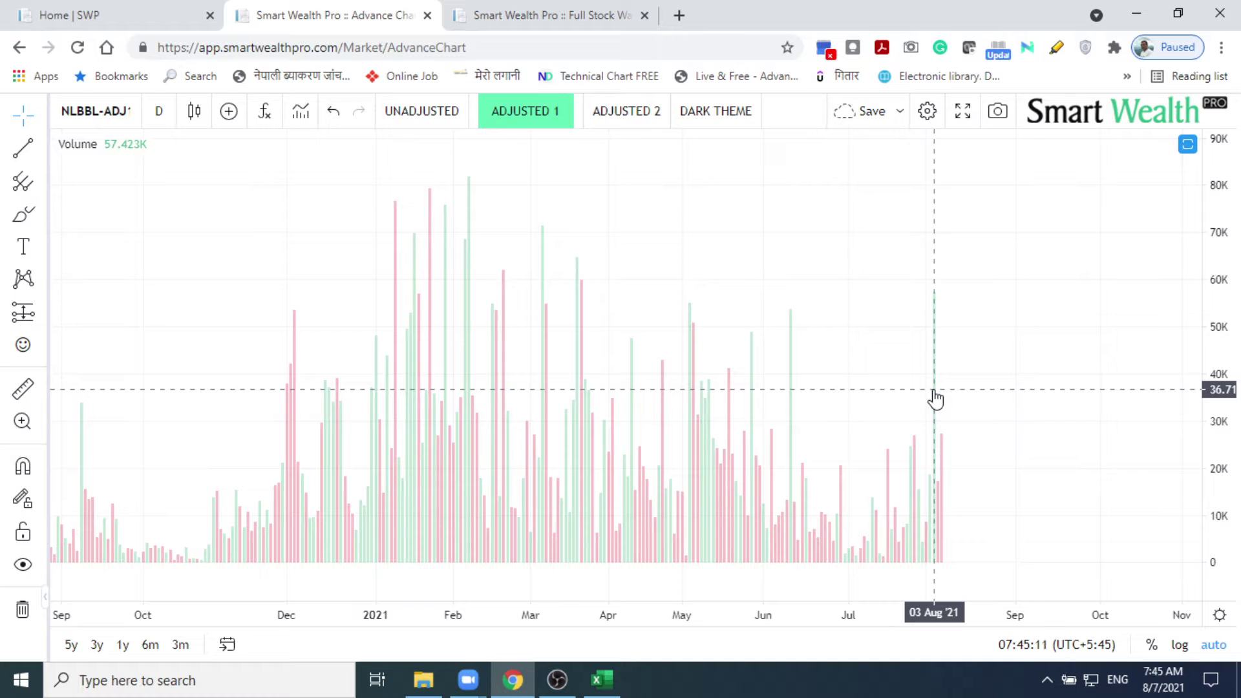
pyautogui.doubleClick(900, 325)
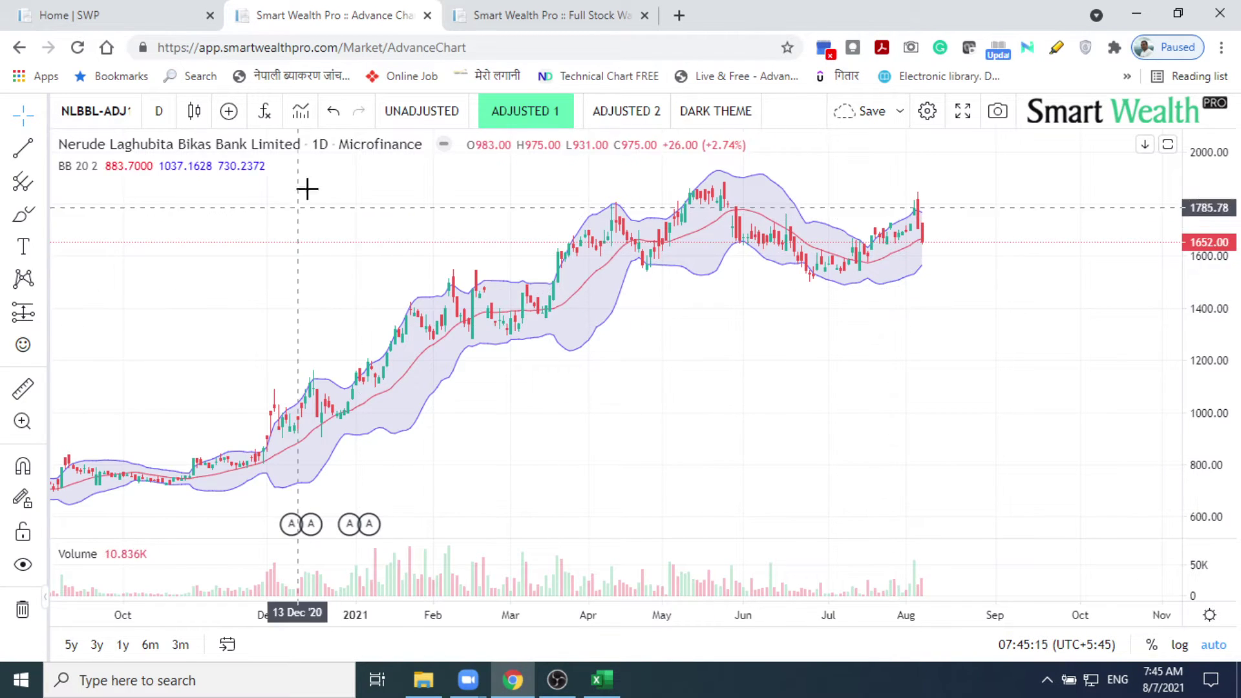
pyautogui.click(265, 122)
pyautogui.write('v')
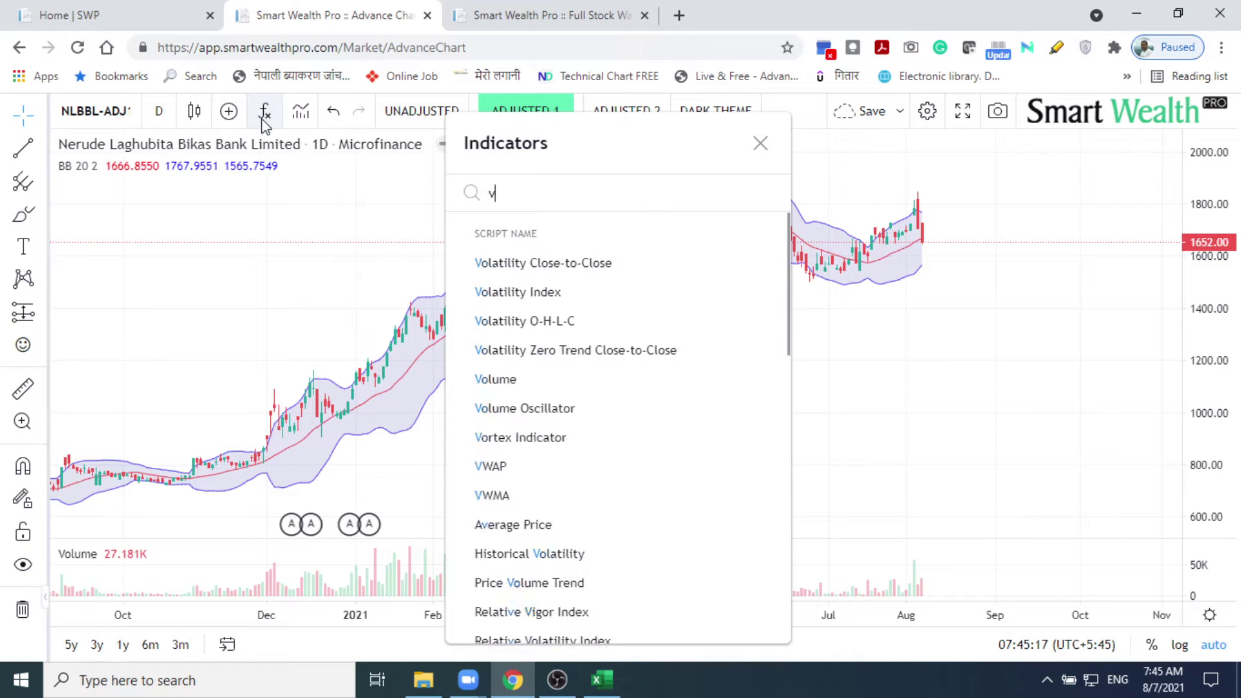
pyautogui.write('olum')
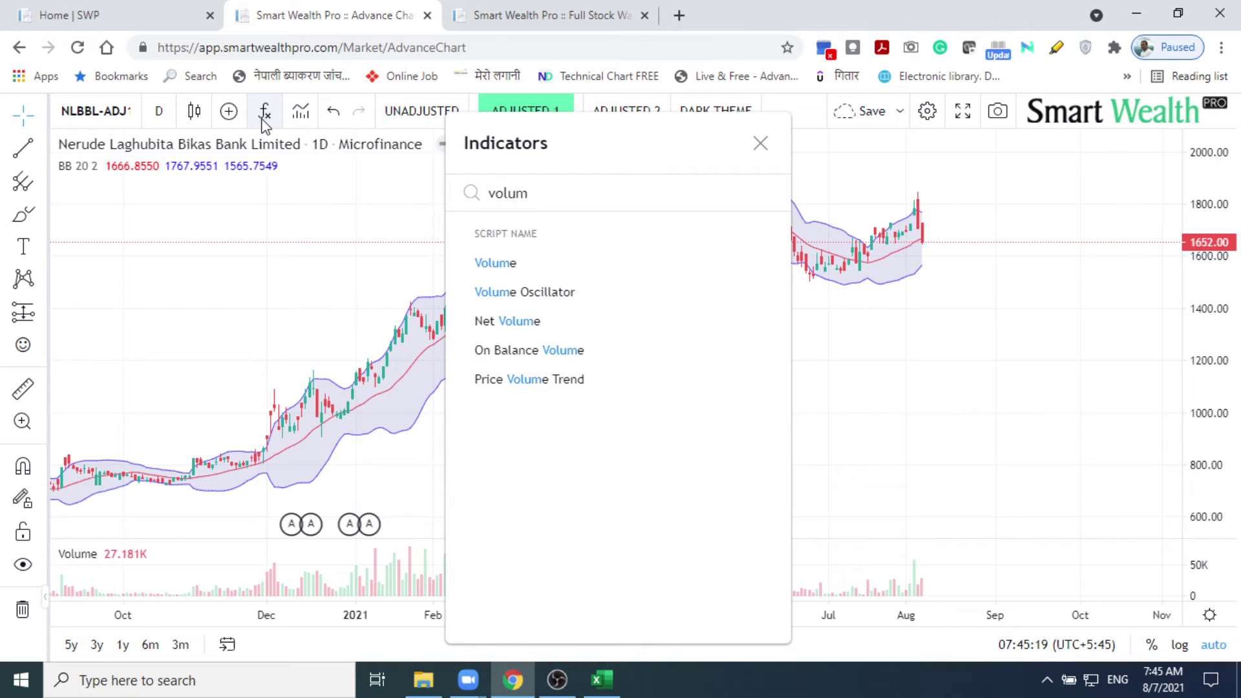
pyautogui.click(506, 261)
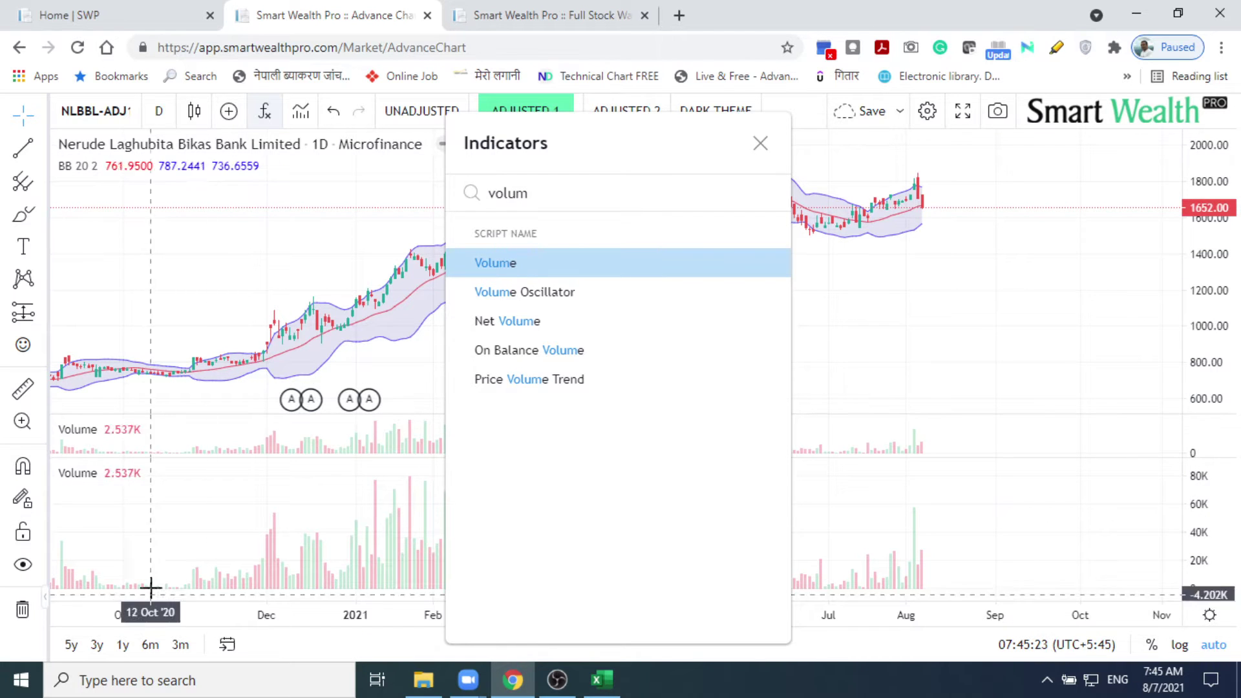
pyautogui.moveTo(137, 475)
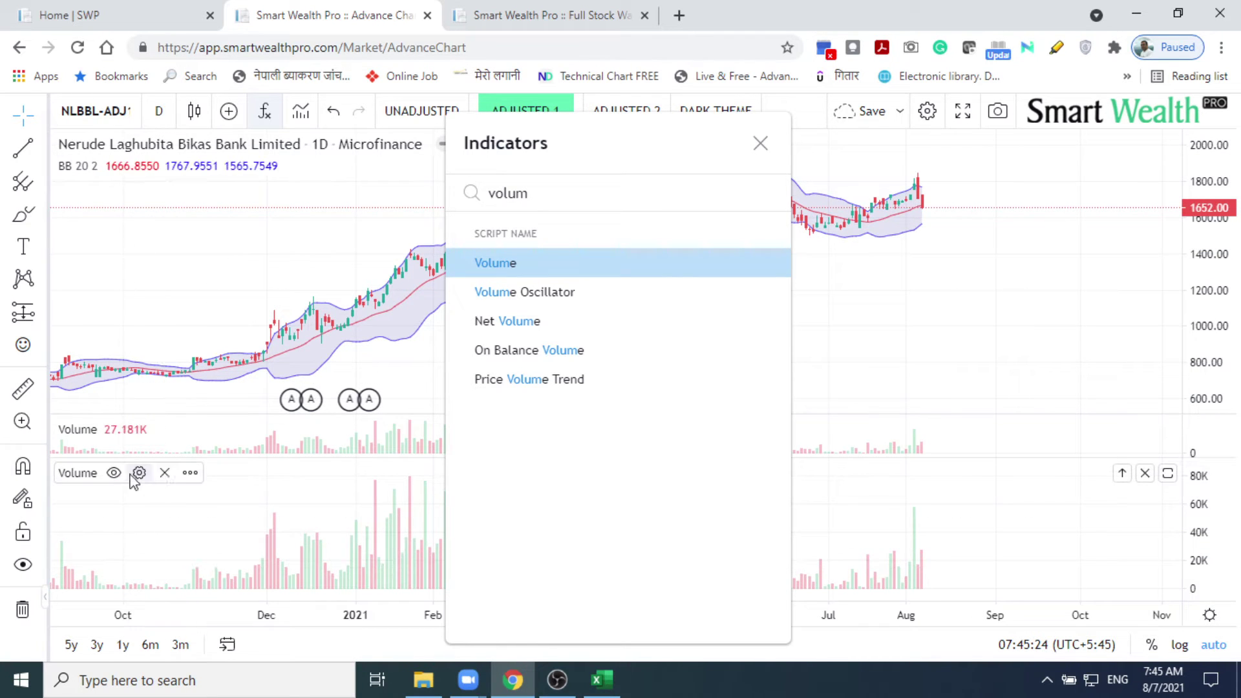
pyautogui.click(167, 475)
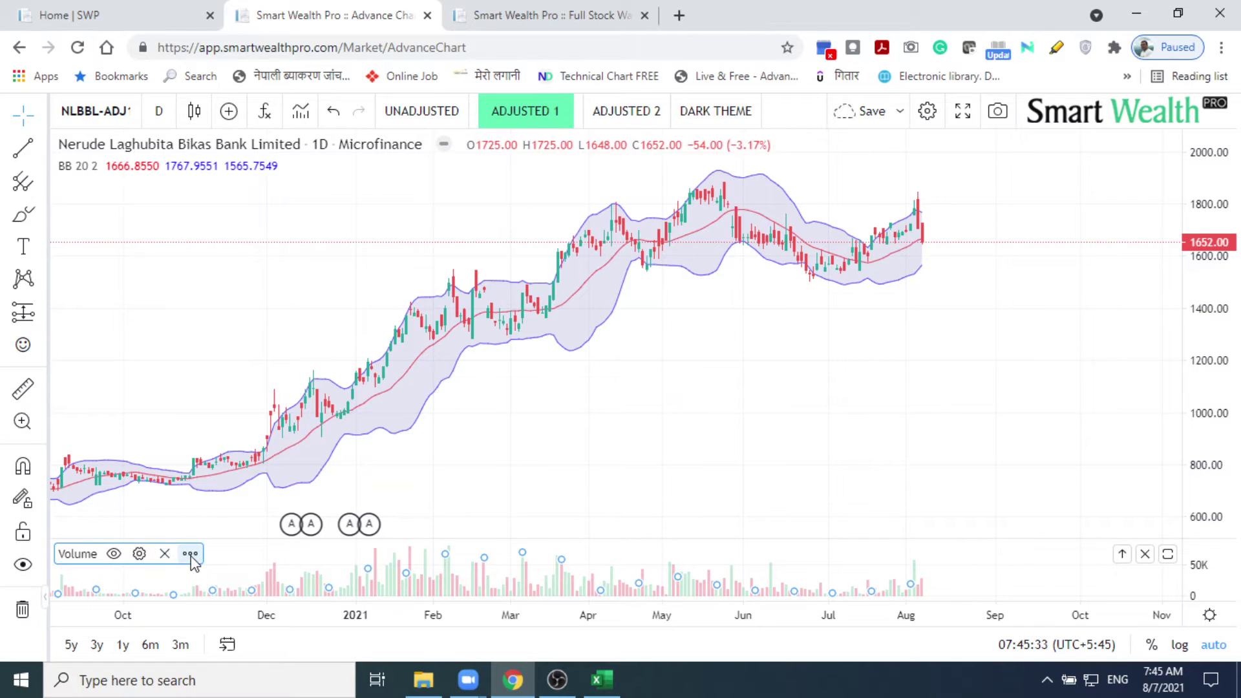
# Step: Overlay the Volume indicator onto the NLBBL price pane
pyautogui.click(191, 556)
pyautogui.moveTo(265, 475)
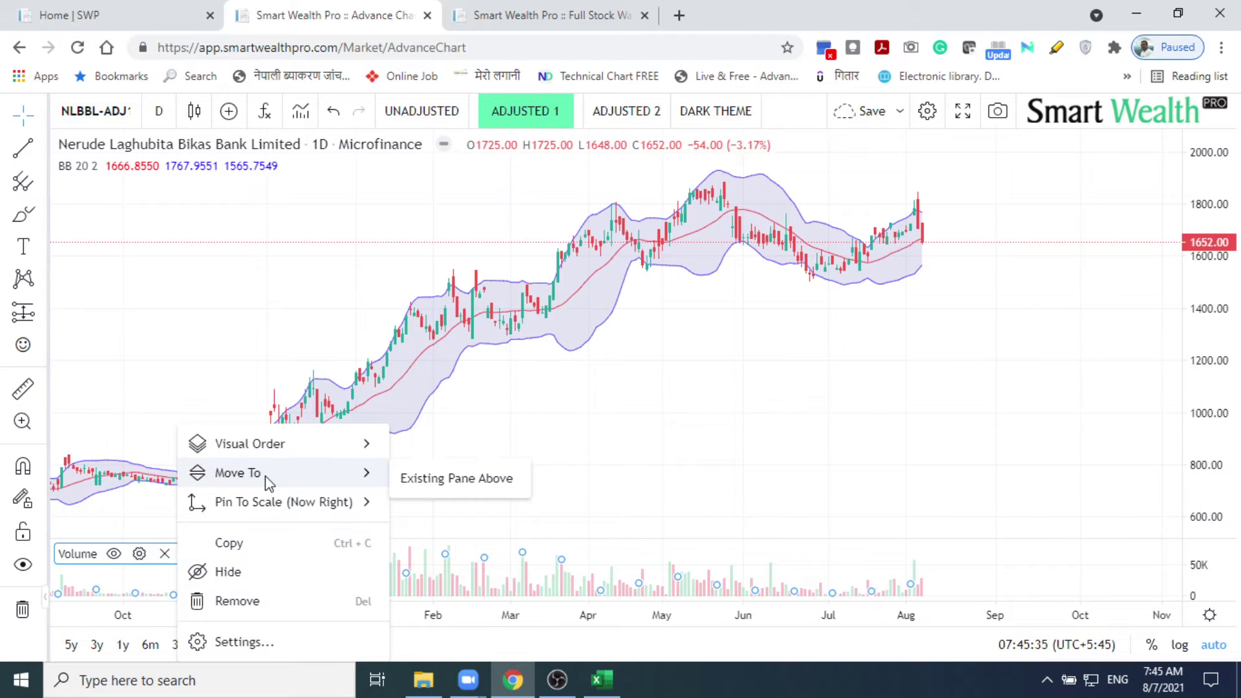
pyautogui.click(408, 481)
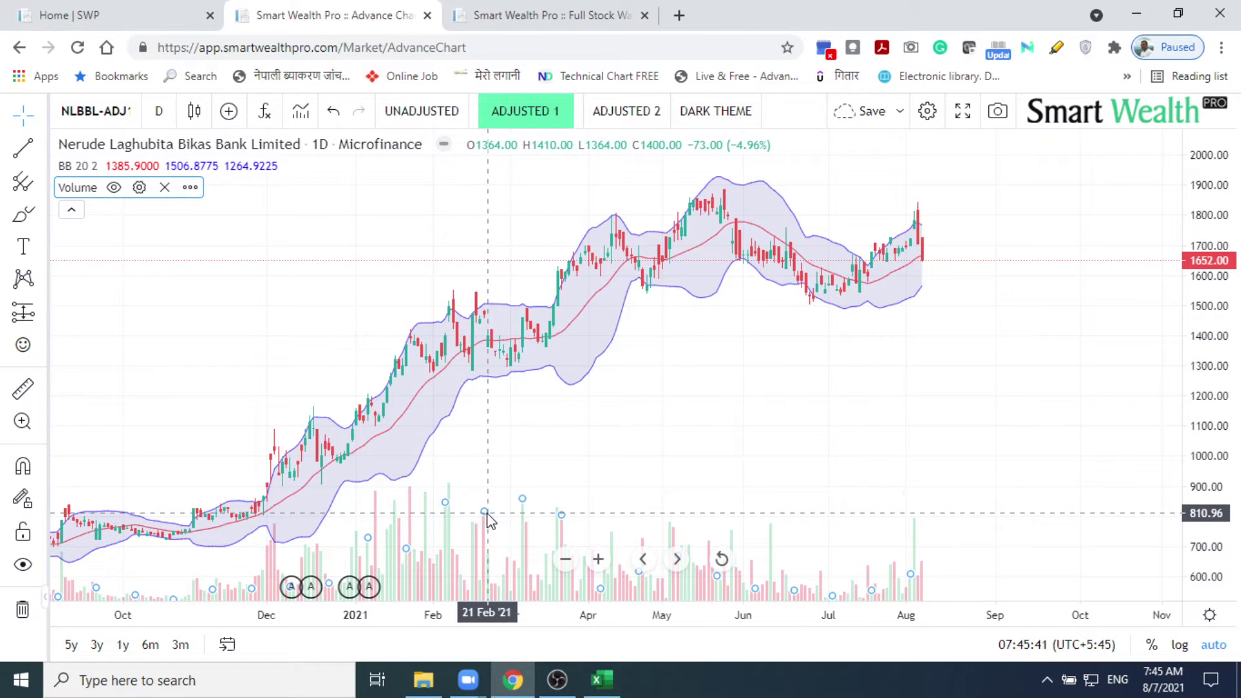
# Step: Bring the overlaid Volume bars in front of the Bollinger Bands and pan to earlier months
pyautogui.rightClick(489, 521)
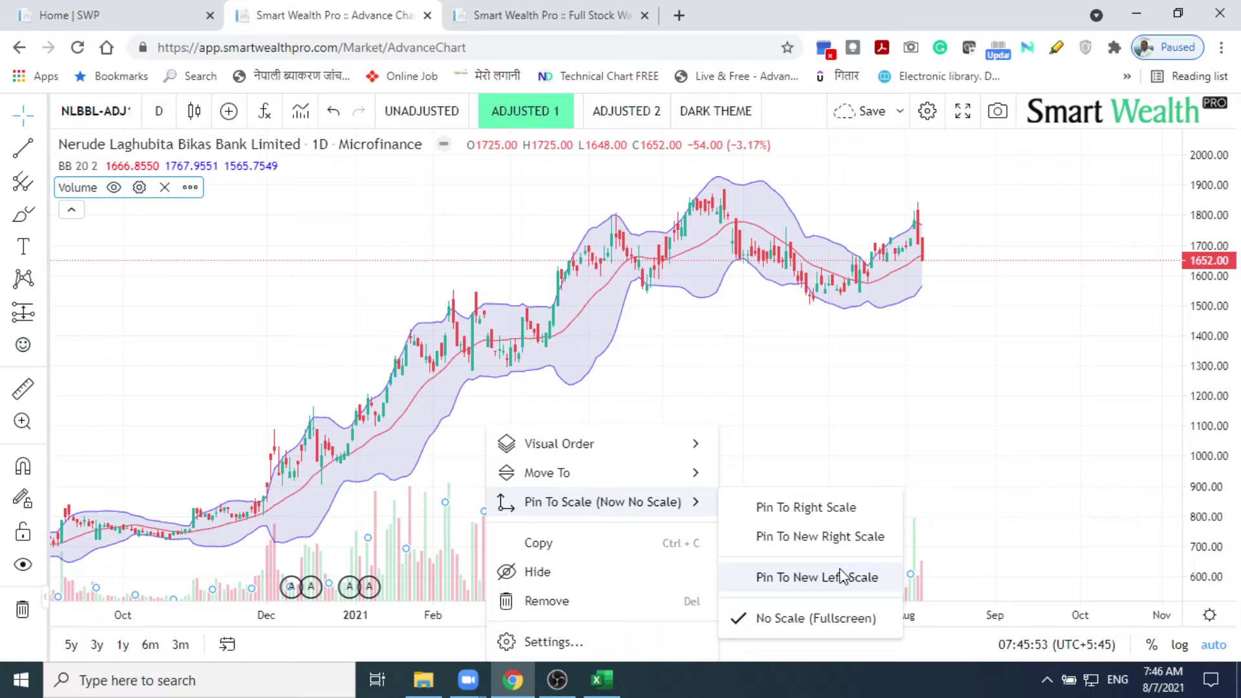
pyautogui.moveTo(636, 457)
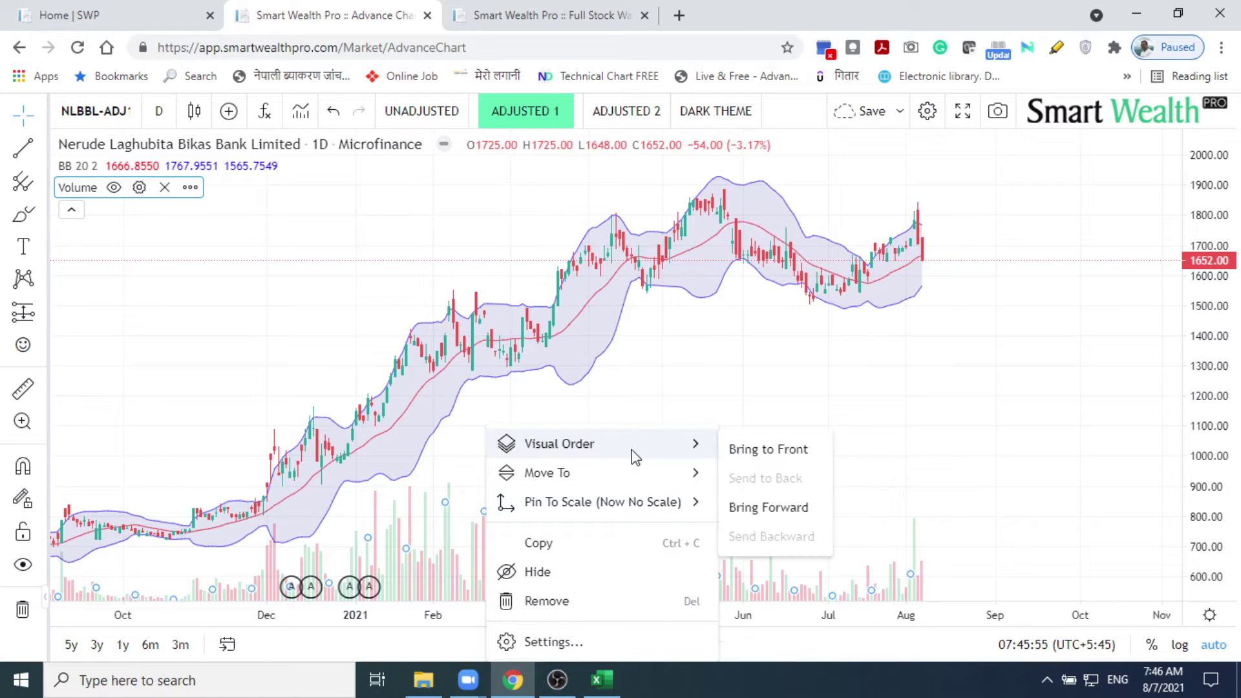
pyautogui.click(738, 449)
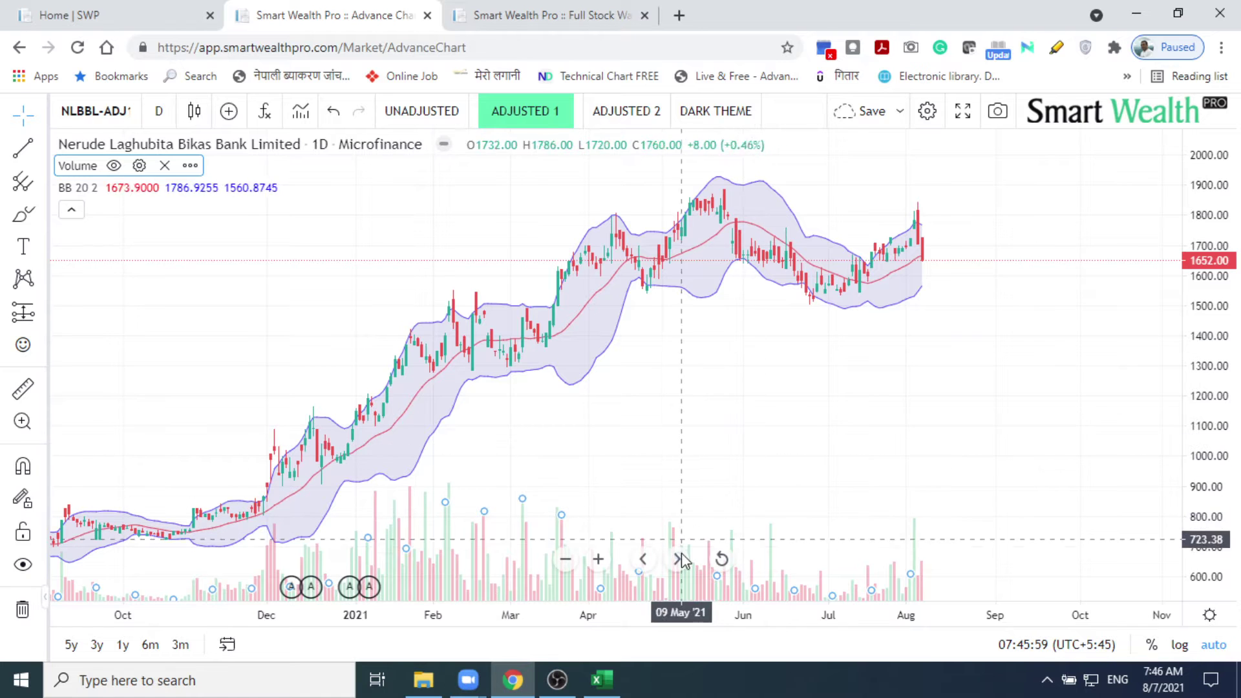
pyautogui.moveTo(544, 497); pyautogui.dragTo(579, 266)
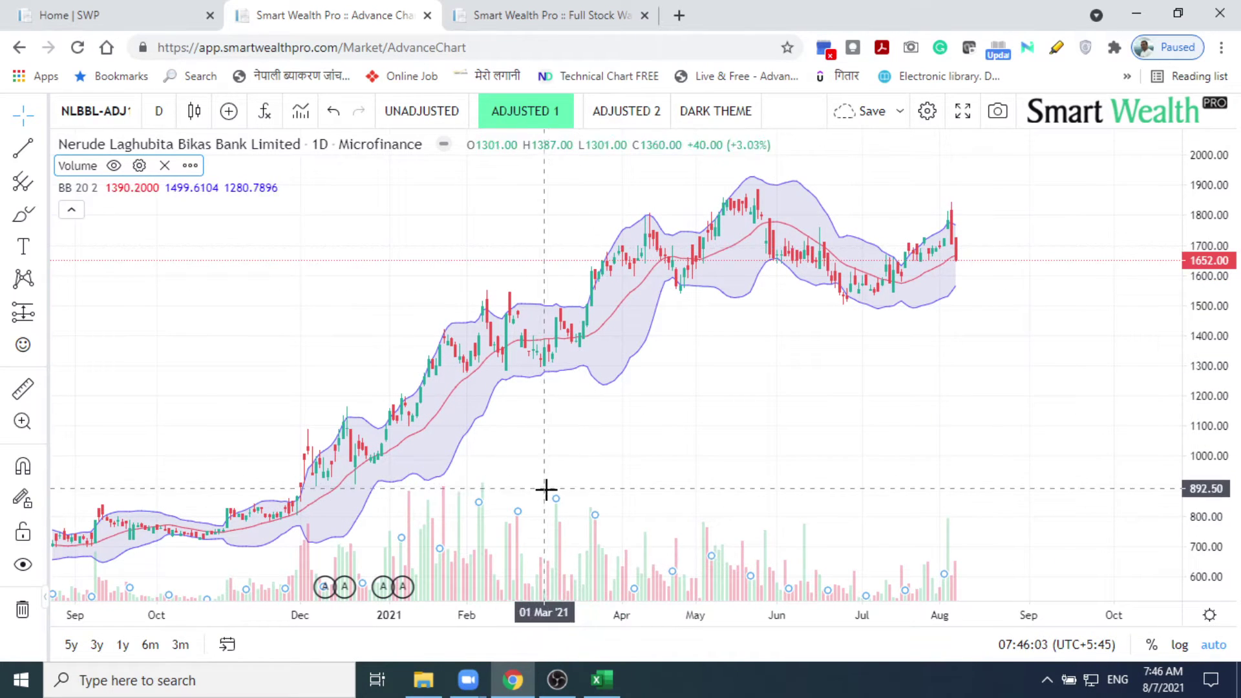
pyautogui.moveTo(556, 504); pyautogui.dragTo(556, 334)
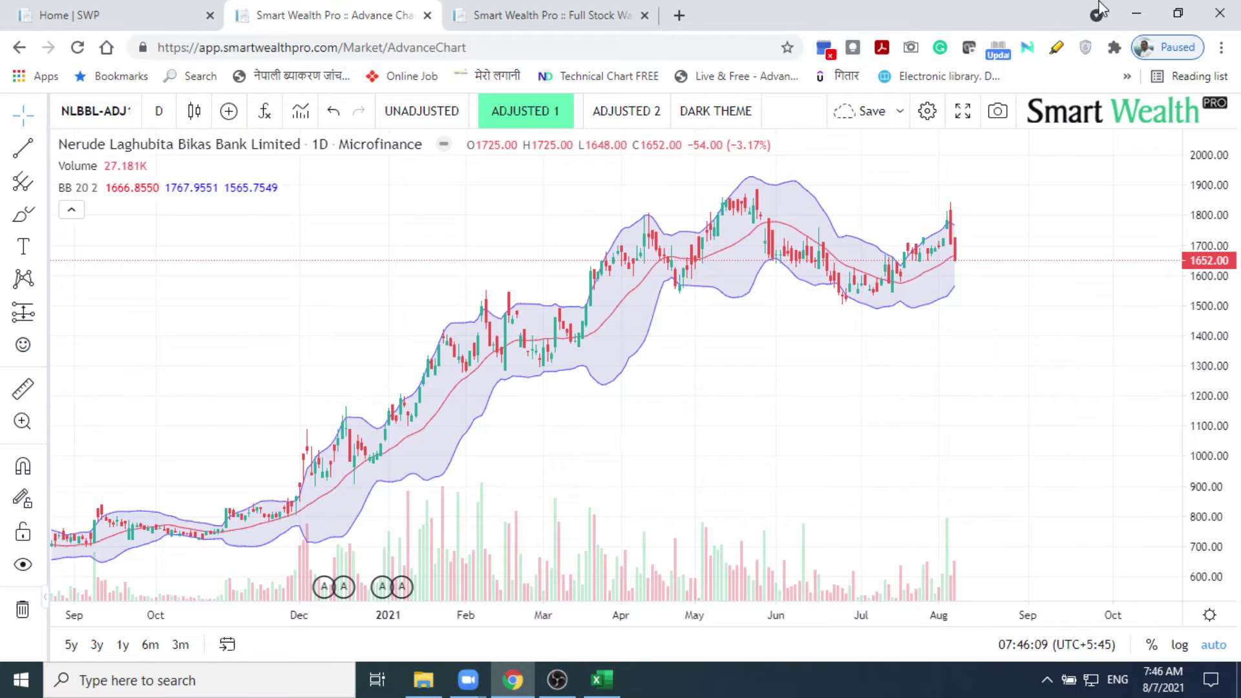
# Step: Minimize Chrome and move the Zoom chat window to the bottom-right corner, clear of the chart
pyautogui.click(1131, 15)
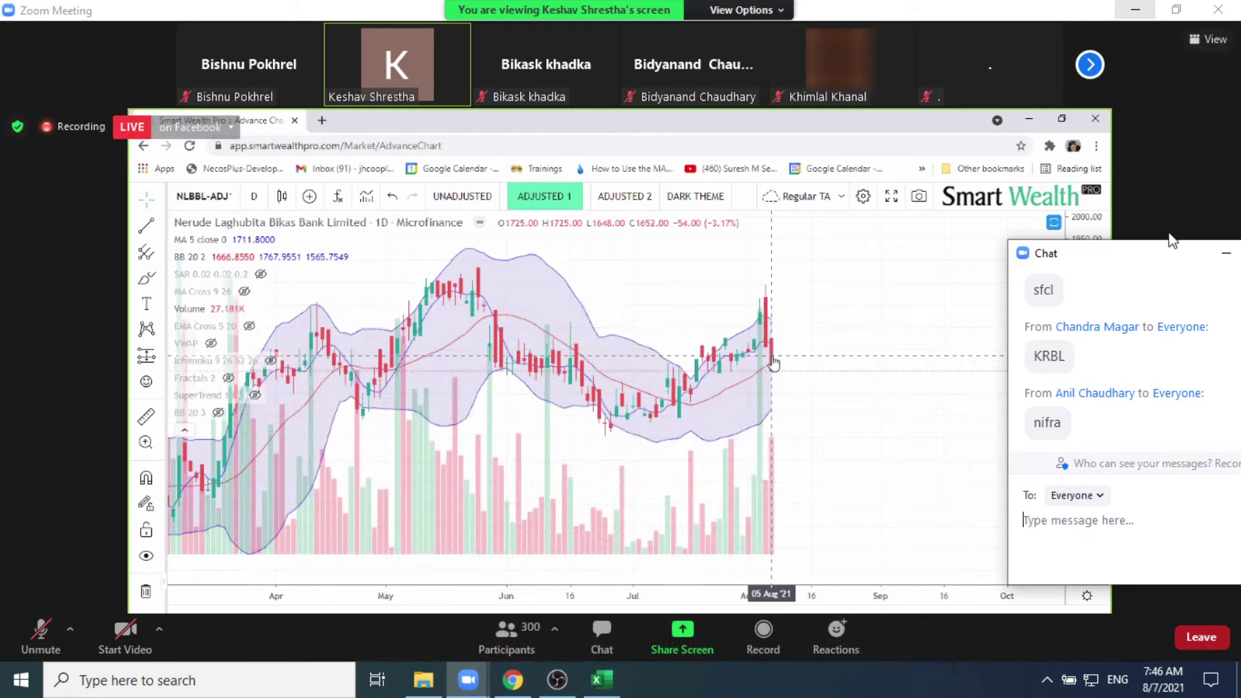
pyautogui.moveTo(1128, 253); pyautogui.dragTo(1238, 575)
pyautogui.moveTo(742, 17); pyautogui.dragTo(1026, 446)
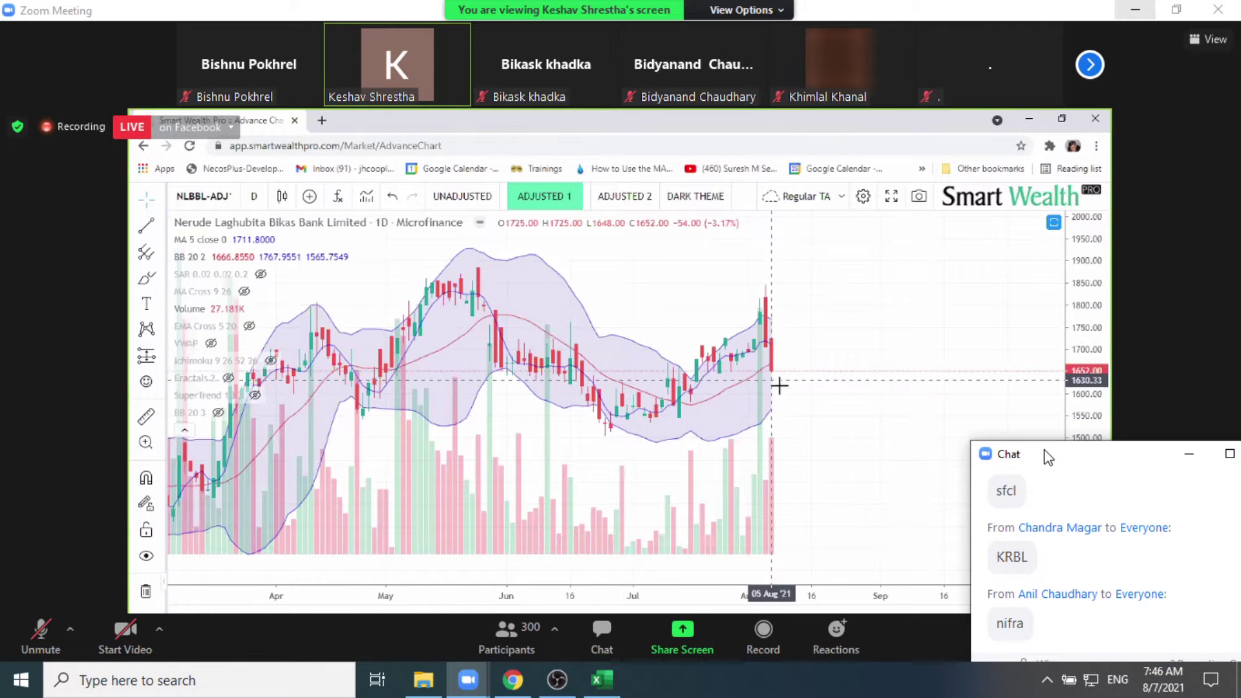
pyautogui.moveTo(1048, 456); pyautogui.dragTo(1231, 598)
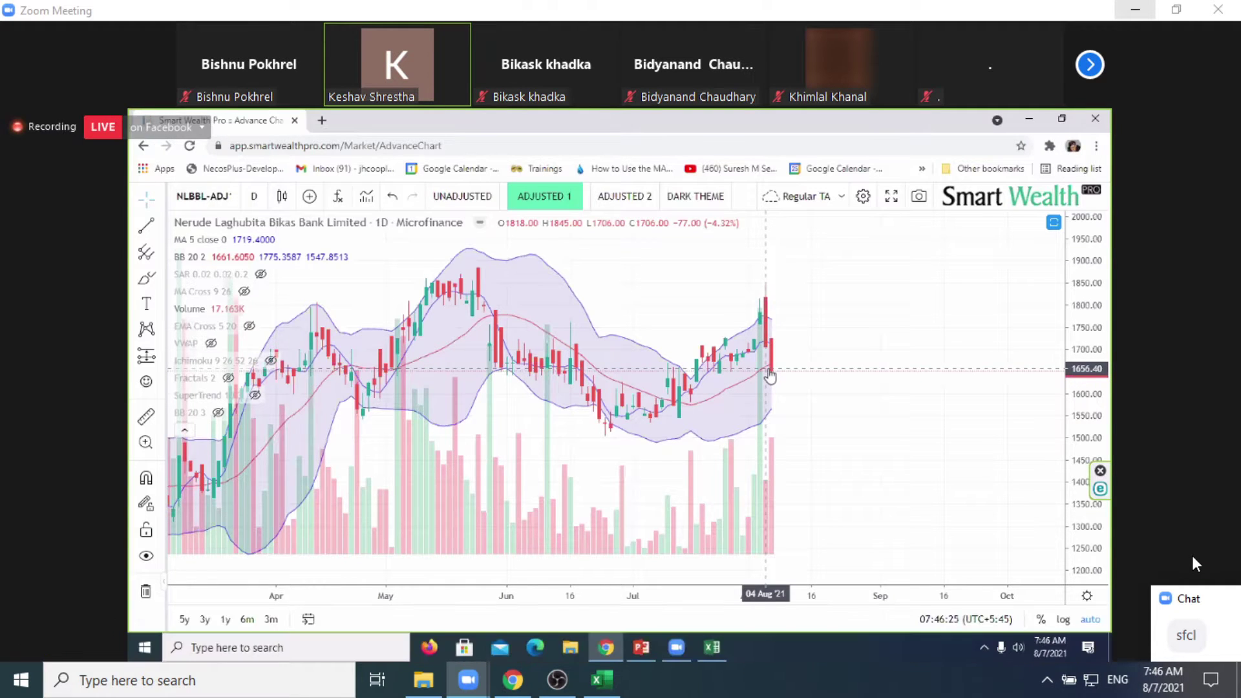
pyautogui.click(528, 688)
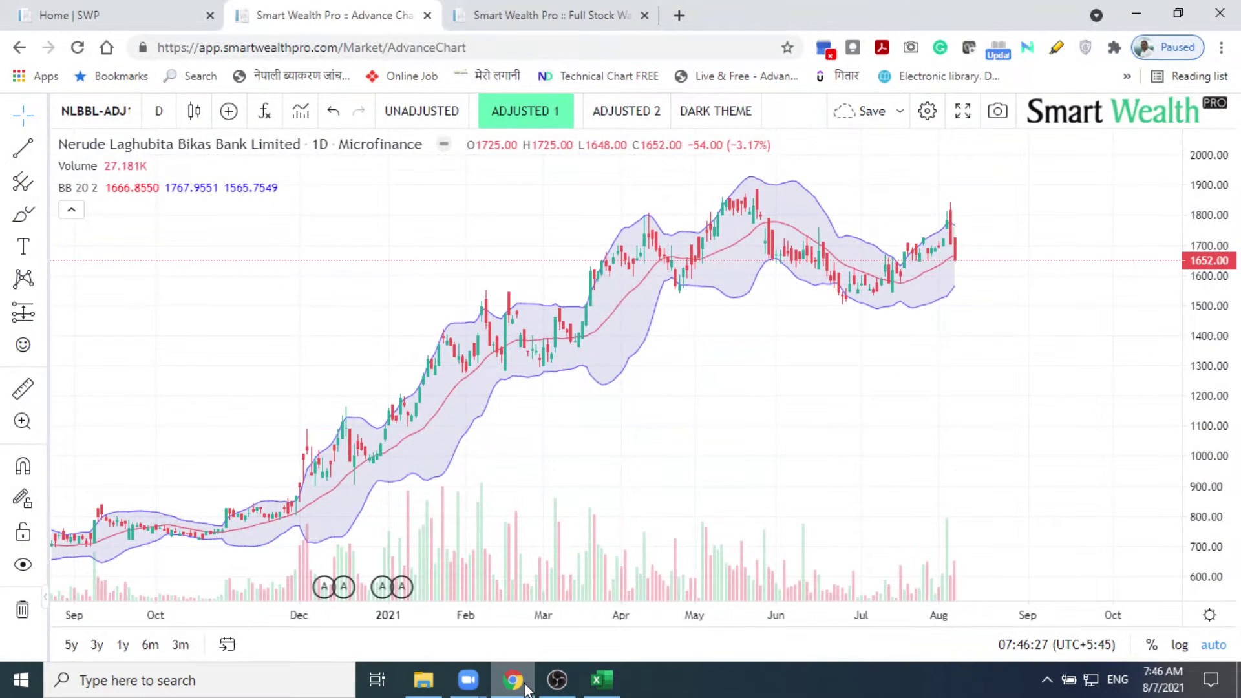
pyautogui.click(528, 688)
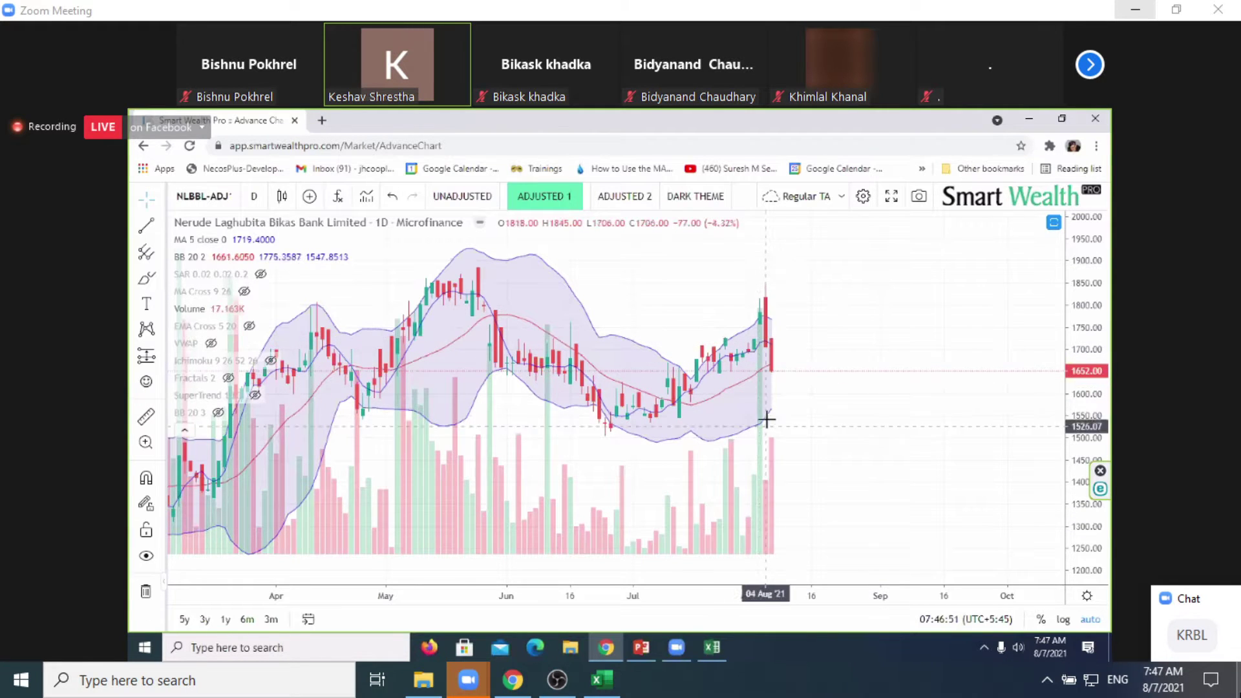
# Step: Filter the MB Calculation Sector column to Microfinance only, leaving 44 of 209 records
pyautogui.click(586, 684)
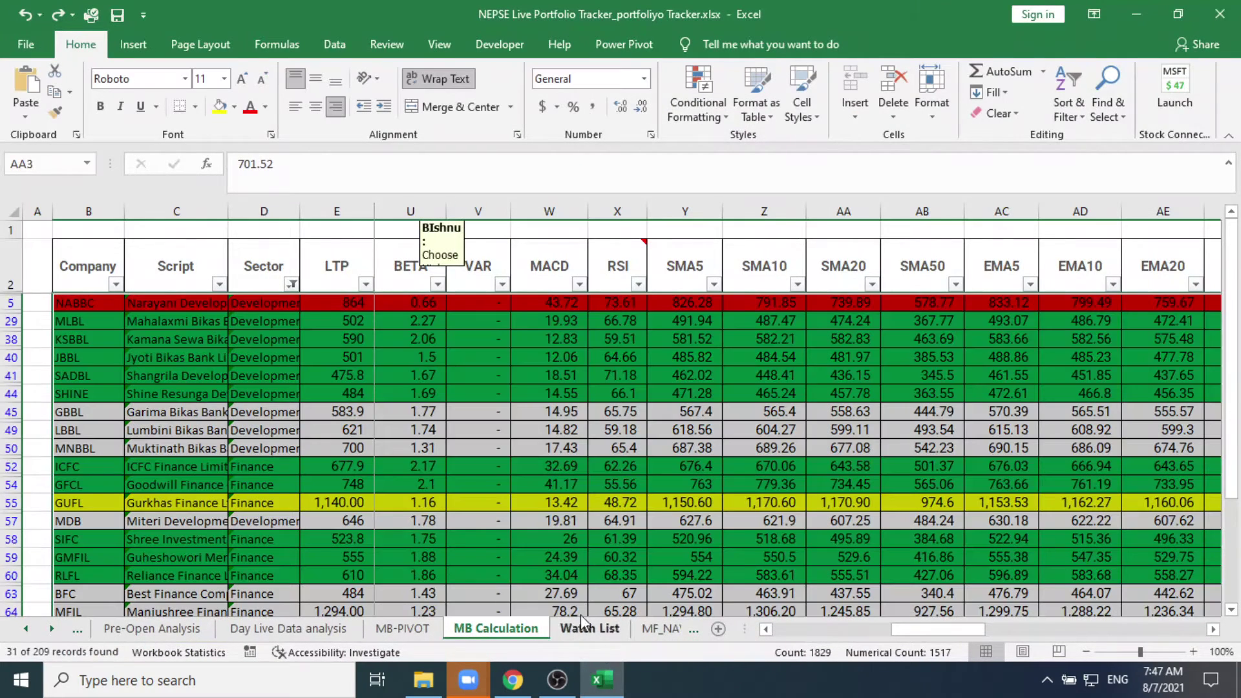
pyautogui.click(293, 284)
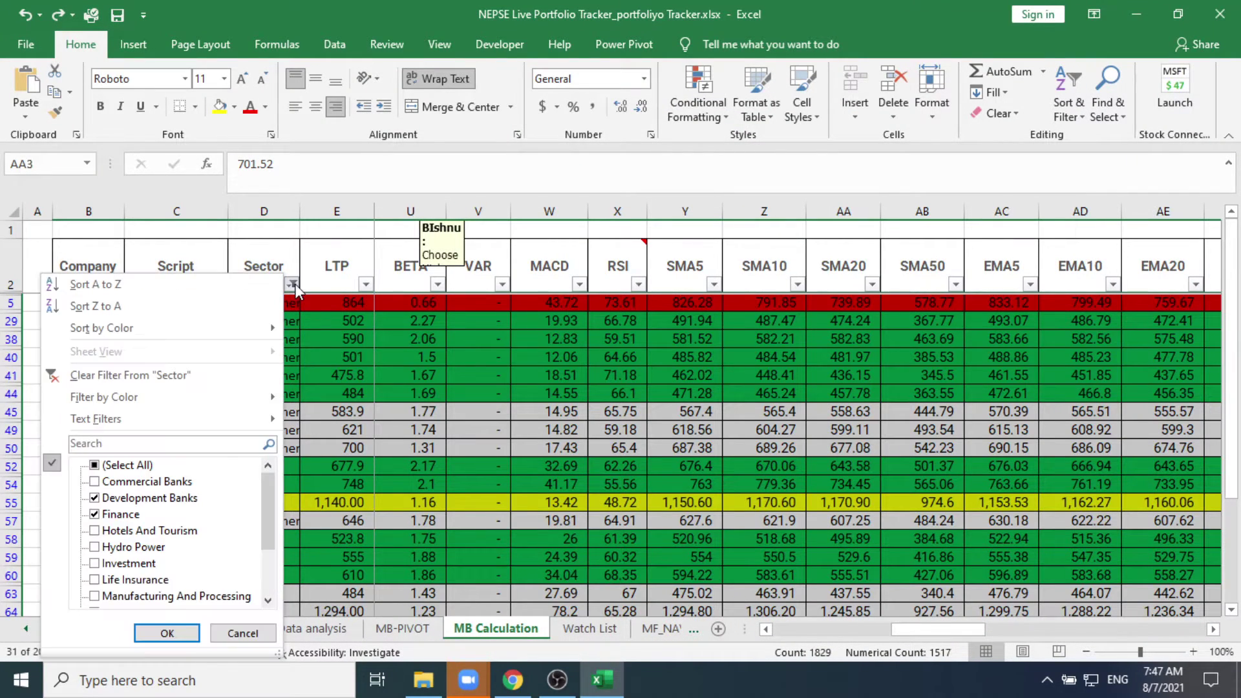
pyautogui.click(95, 498)
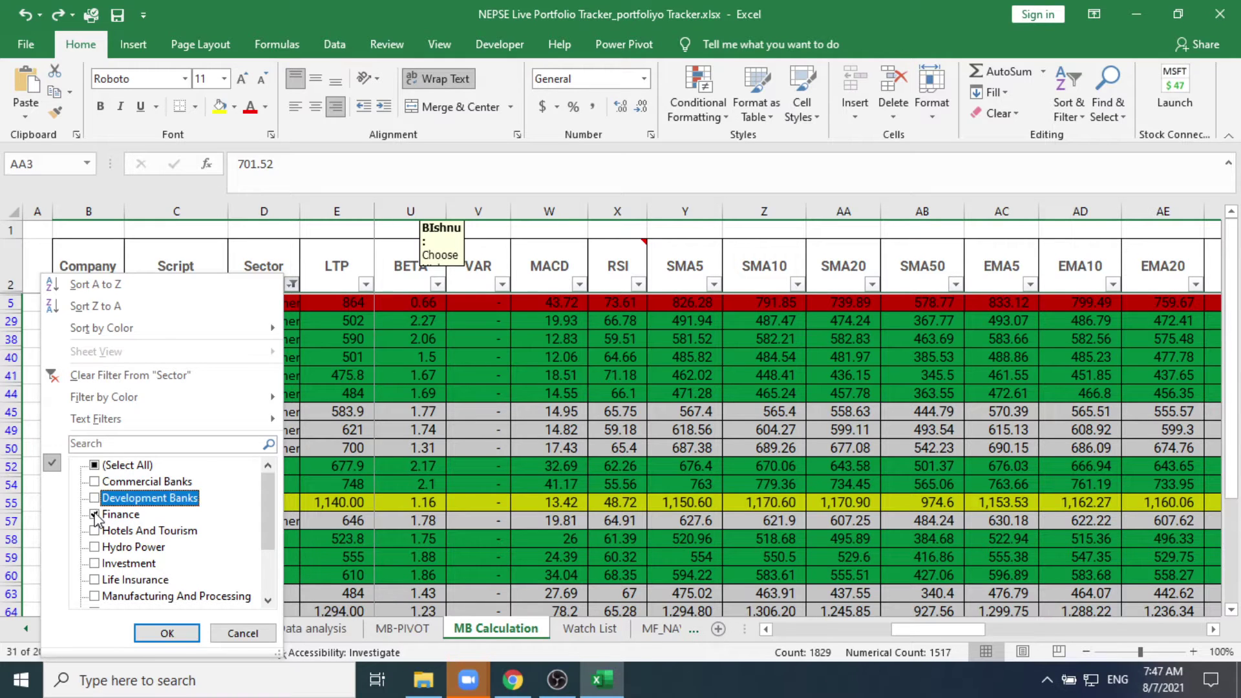
pyautogui.click(94, 514)
pyautogui.scroll(-2, 122, 588)
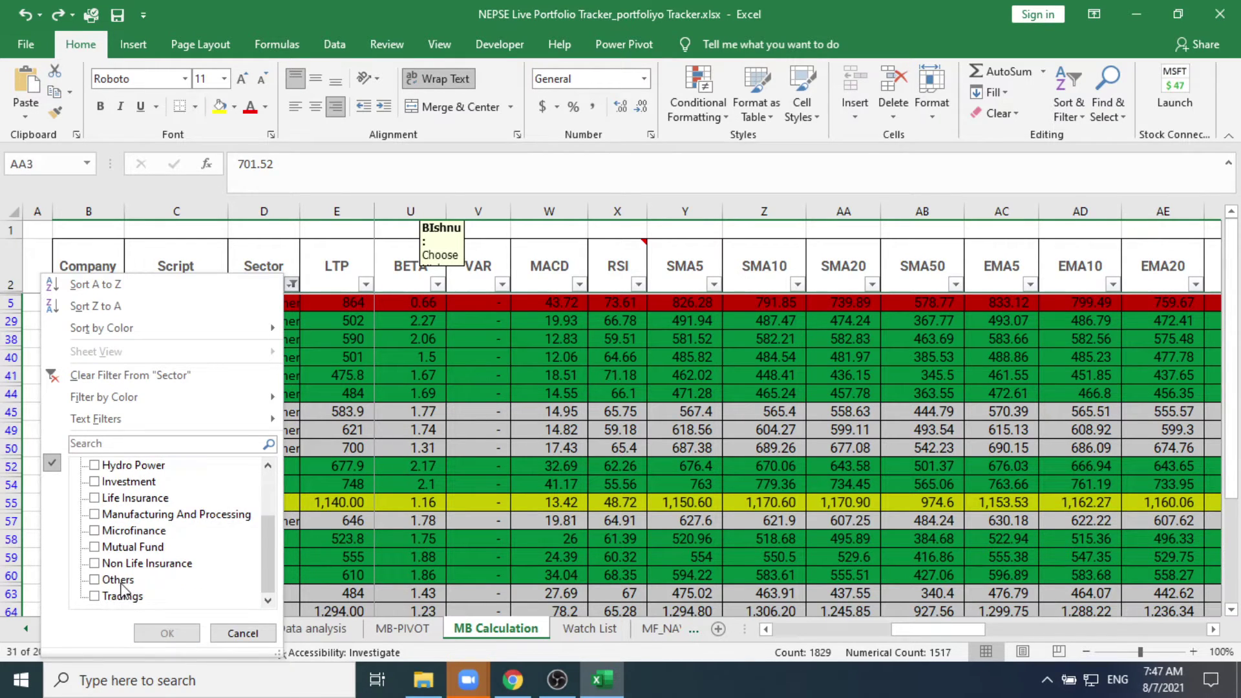
pyautogui.click(95, 531)
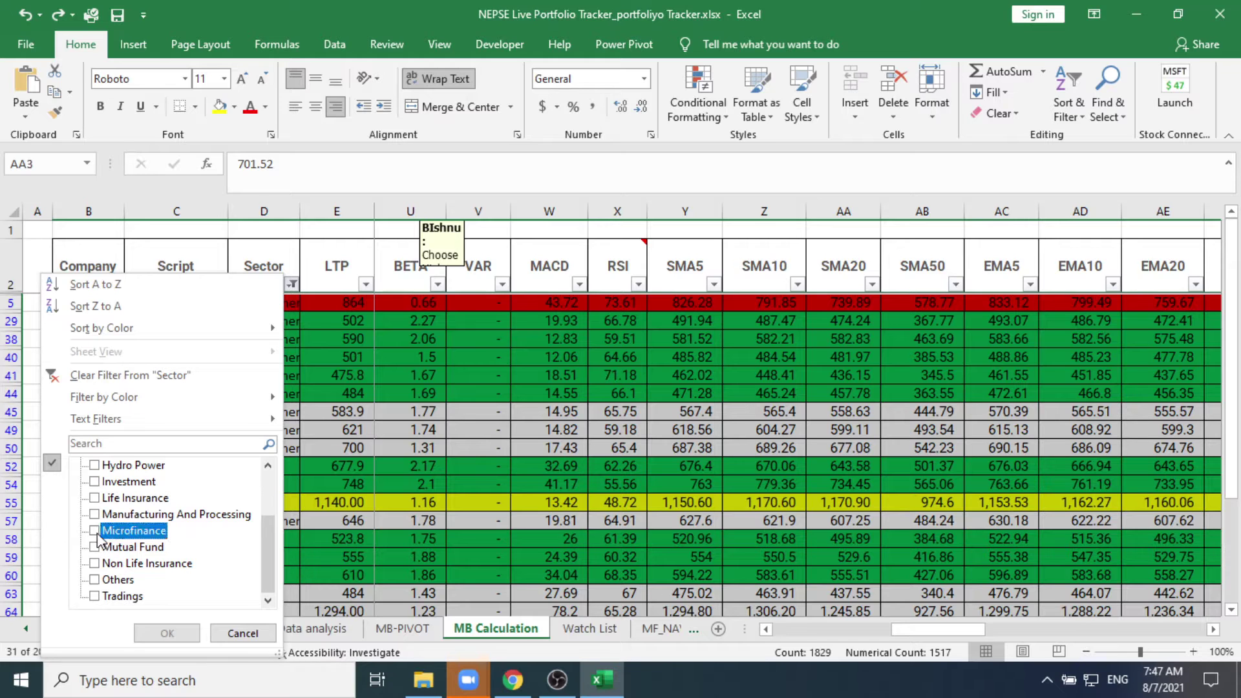
pyautogui.click(167, 633)
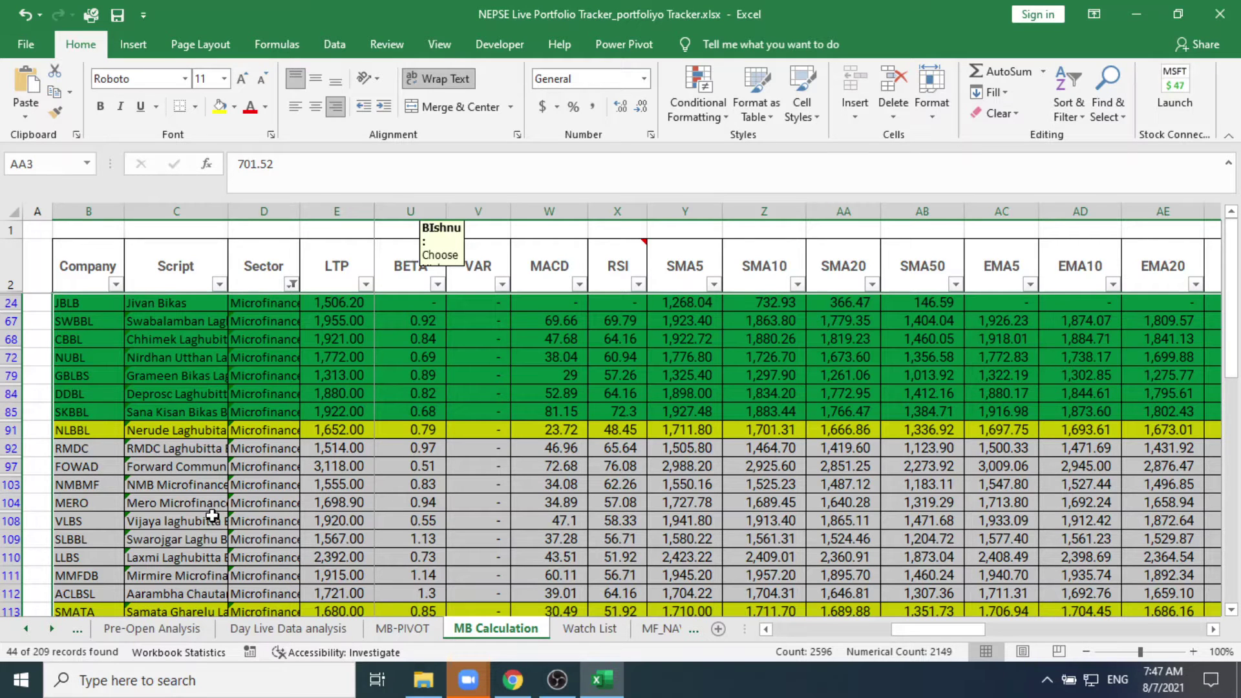
pyautogui.scroll(-3, 213, 514)
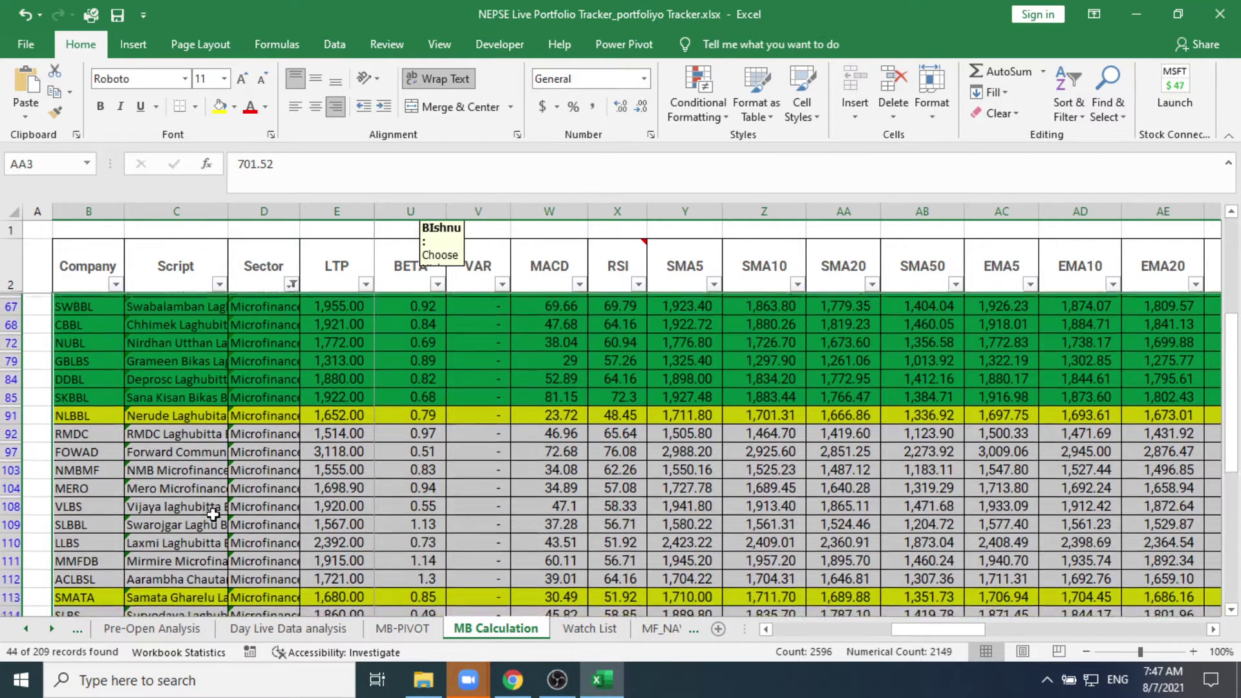
pyautogui.scroll(-3, 213, 515)
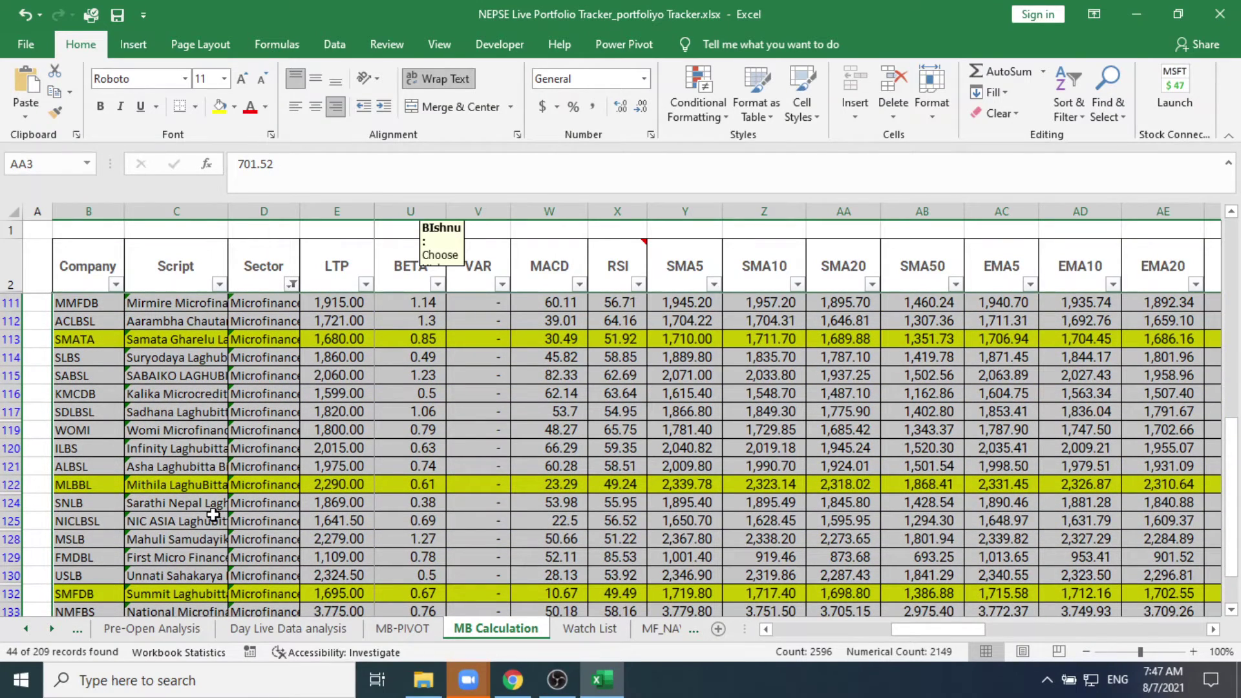
pyautogui.scroll(-3, 213, 514)
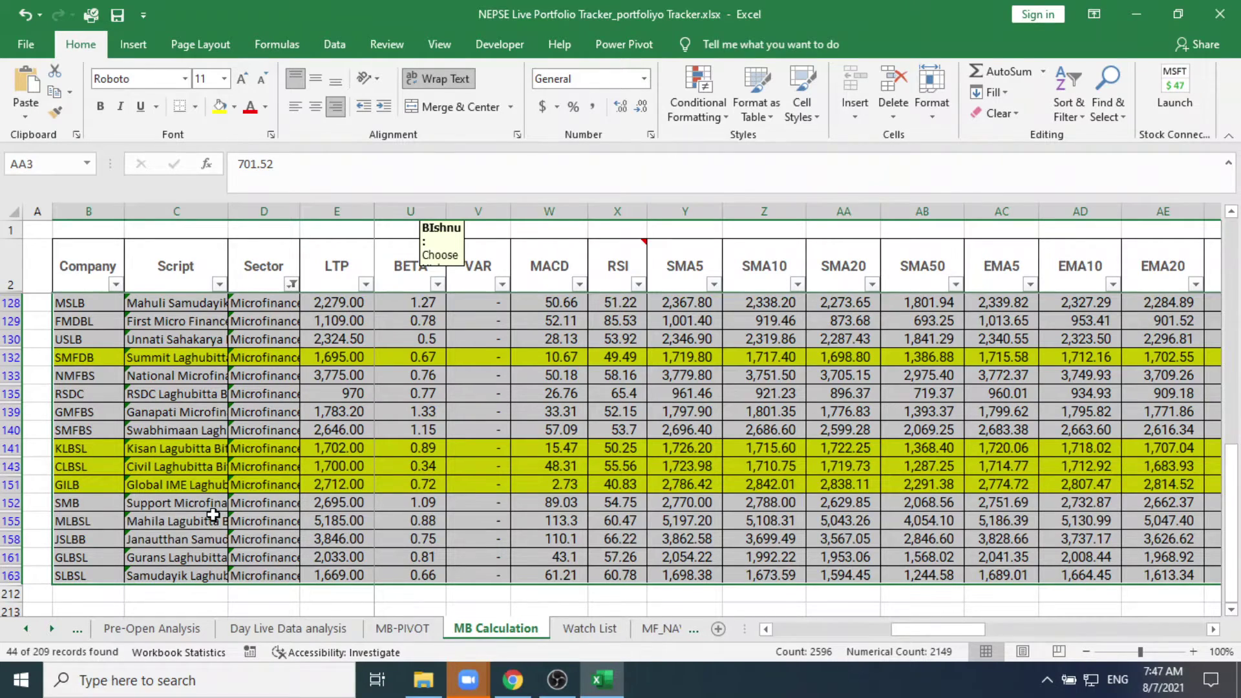
pyautogui.scroll(9, 213, 514)
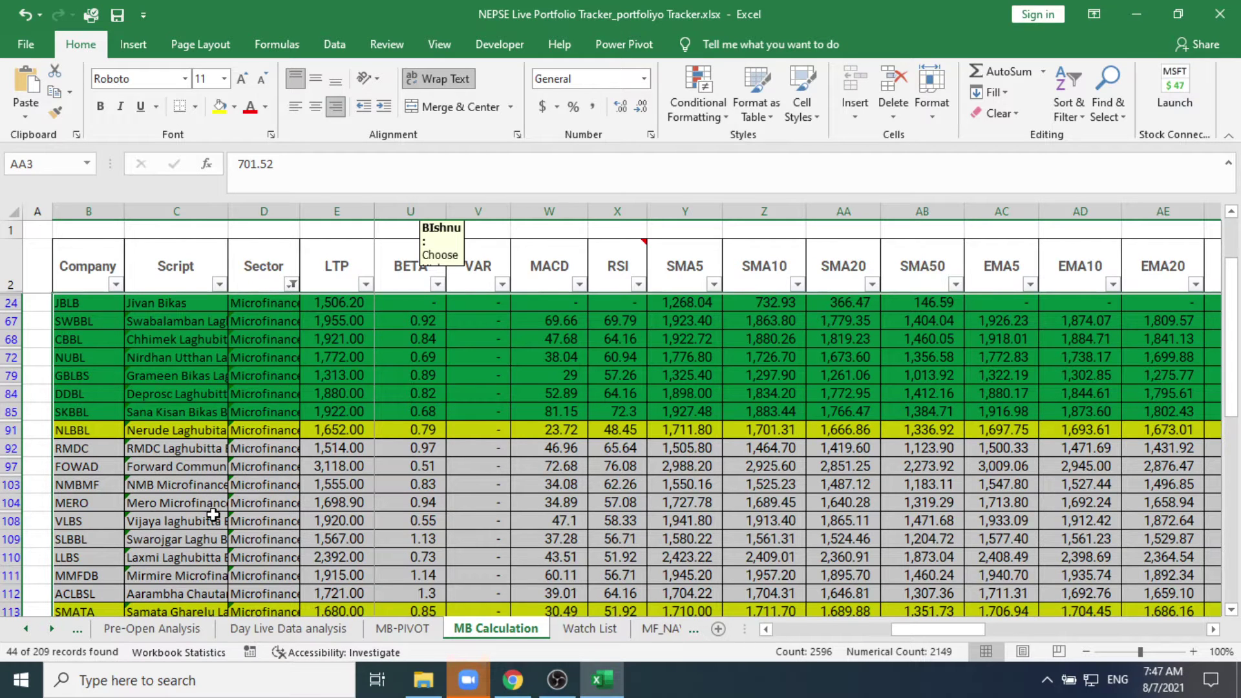
# Step: Search the Company column for MLBBL, landing on row 122
pyautogui.click(76, 451)
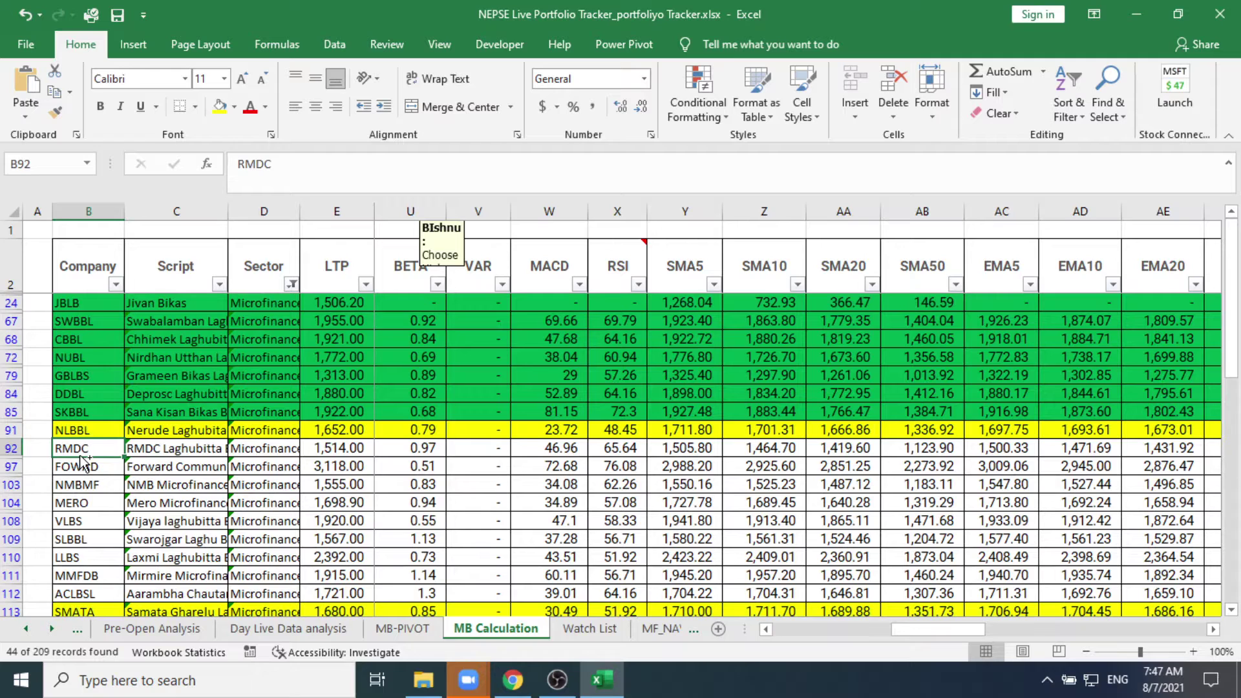
pyautogui.hotkey('ctrl', 'f')
pyautogui.write('MLBBL')
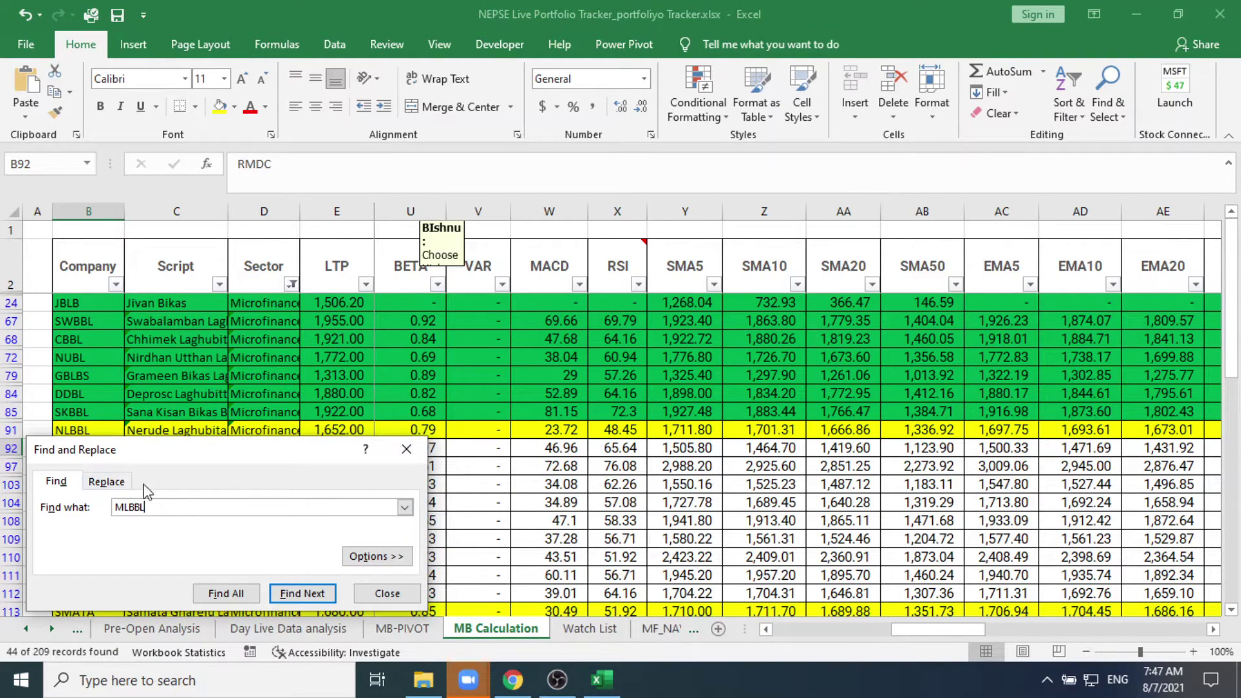
pyautogui.click(284, 598)
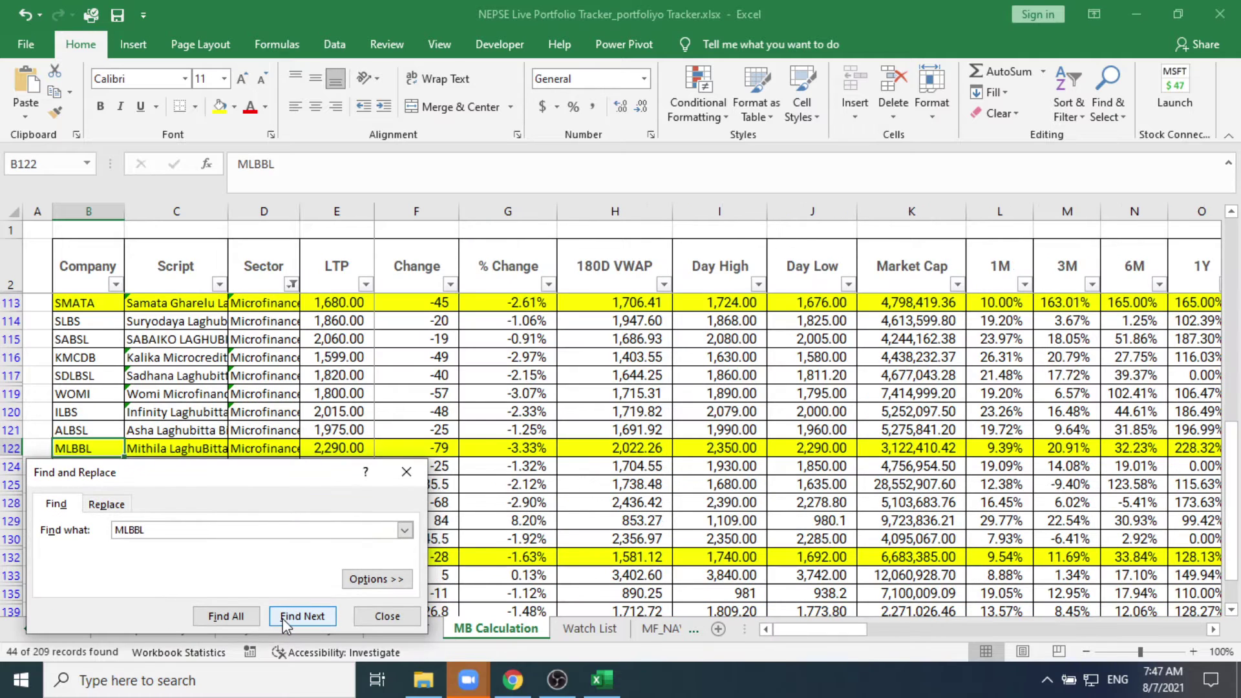
pyautogui.click(388, 616)
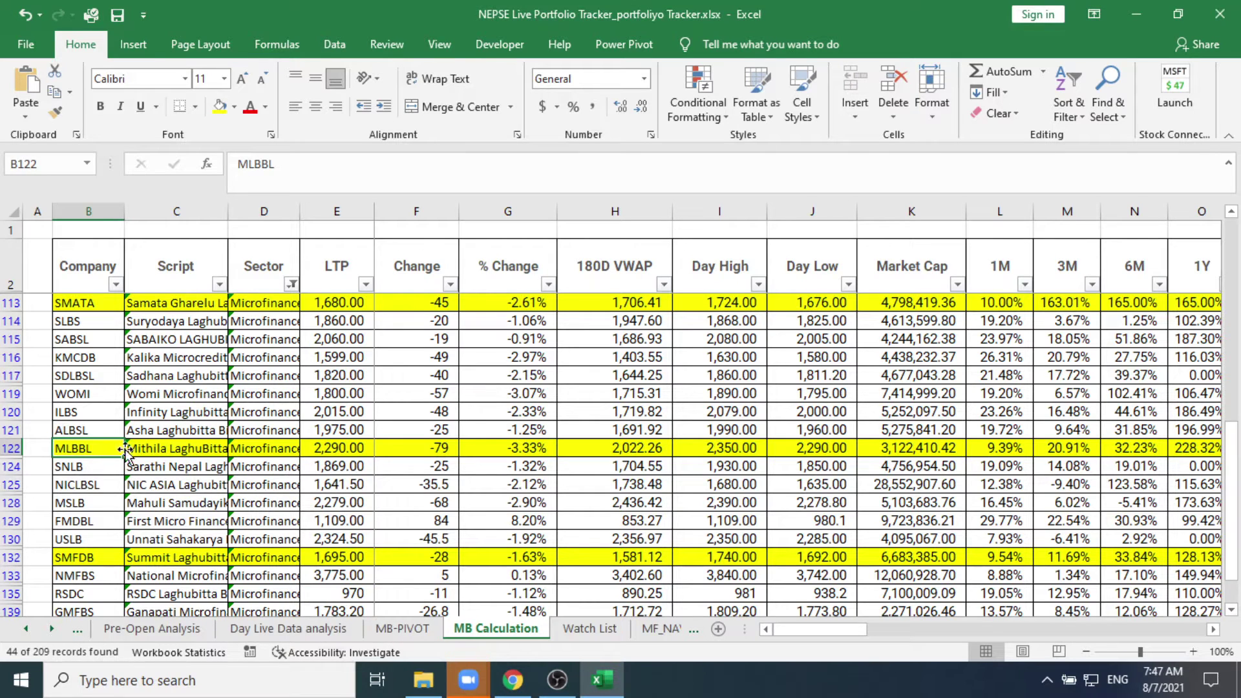
# Step: Check MLBBL's LTP of 2,290 and change of -79 along row 122
pyautogui.click(155, 449)
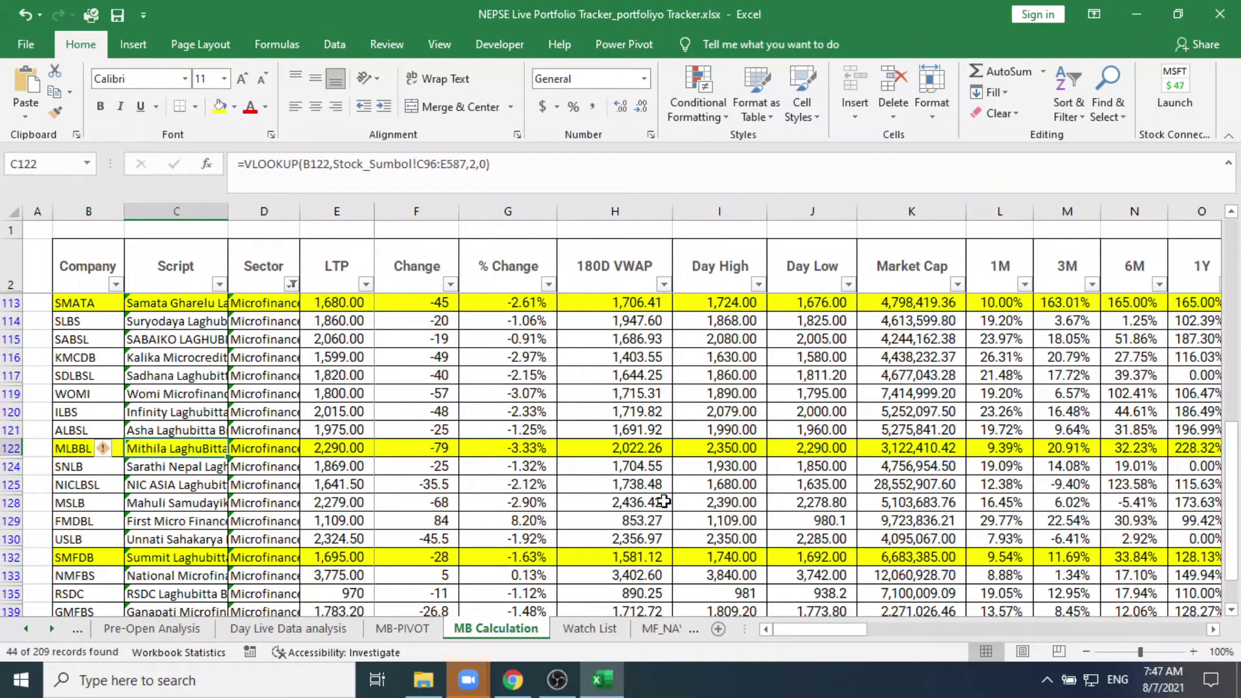
pyautogui.press('Right')
pyautogui.press('Right')
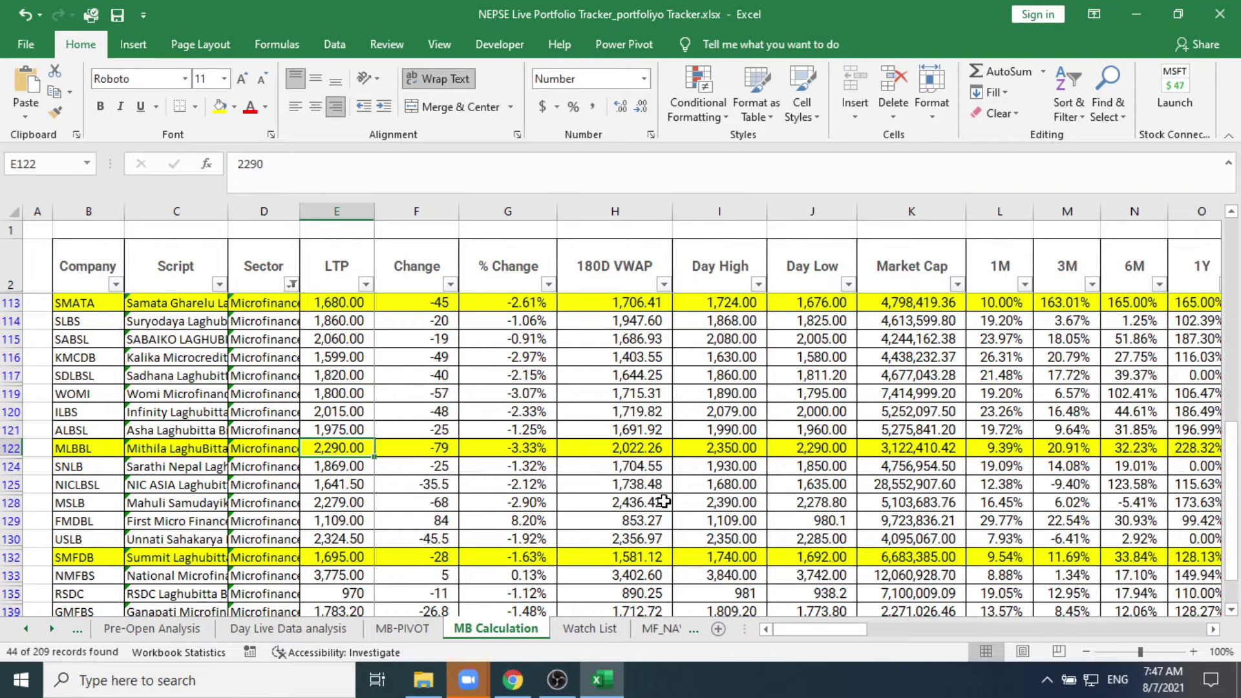
pyautogui.press('Right')
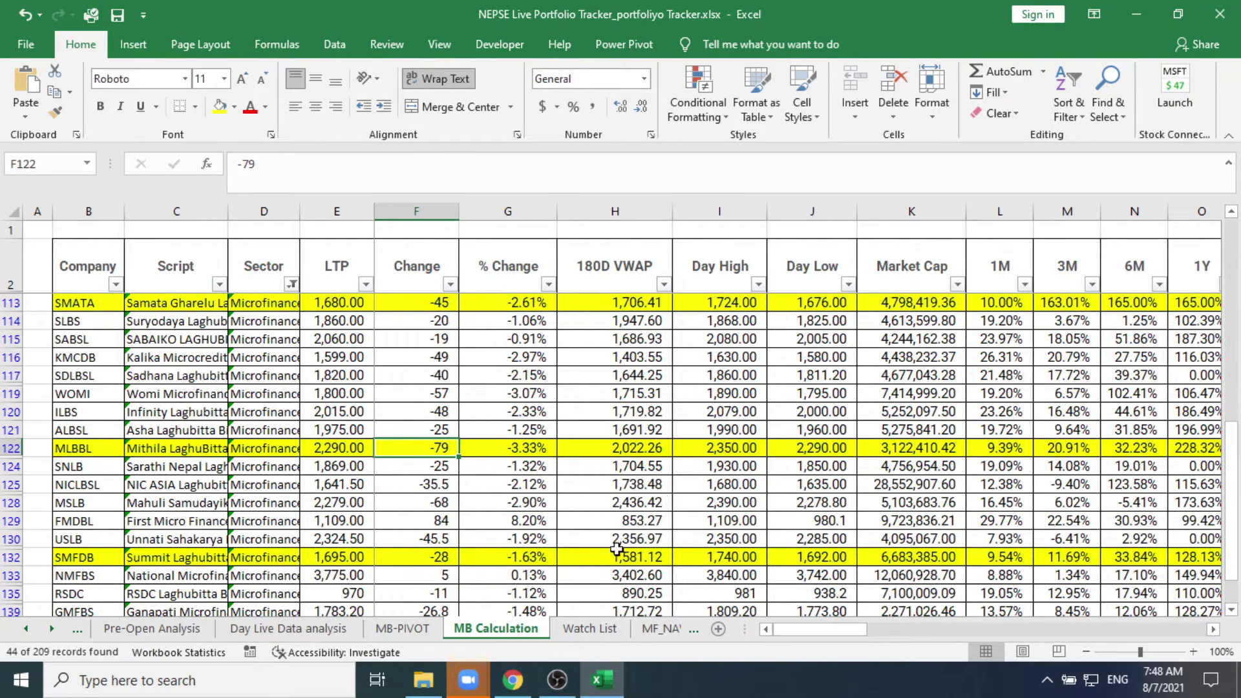
pyautogui.moveTo(491, 685)
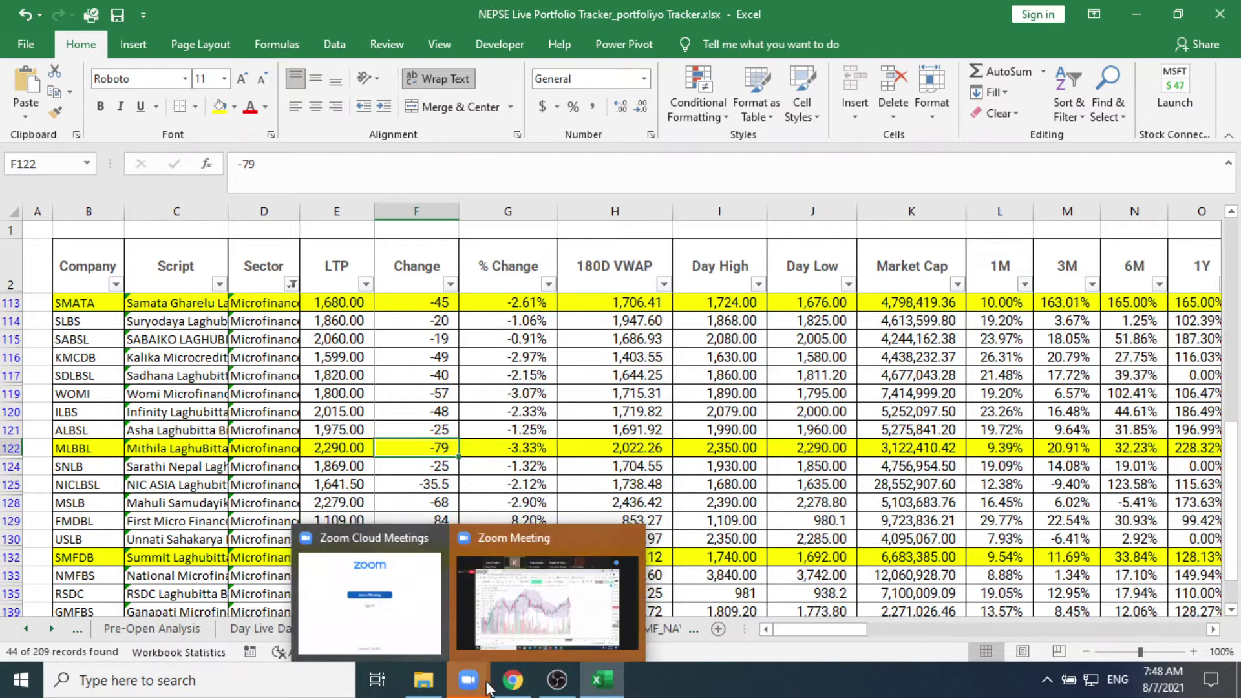
pyautogui.click(533, 610)
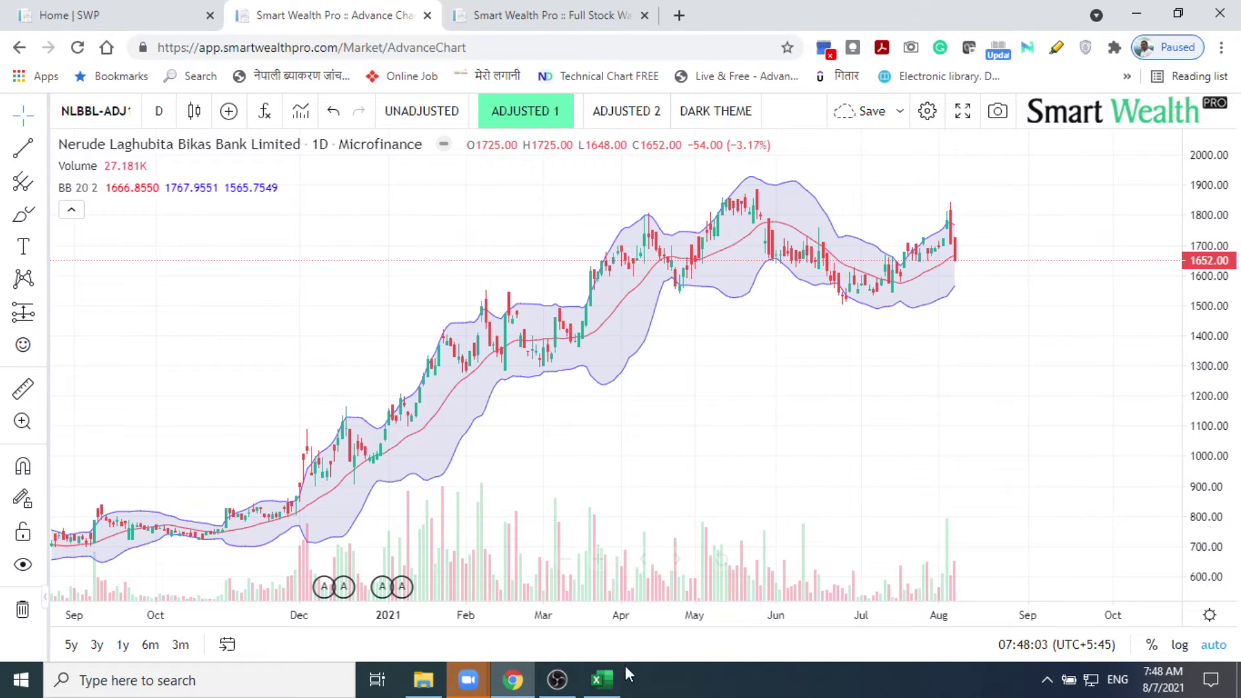
pyautogui.moveTo(606, 690)
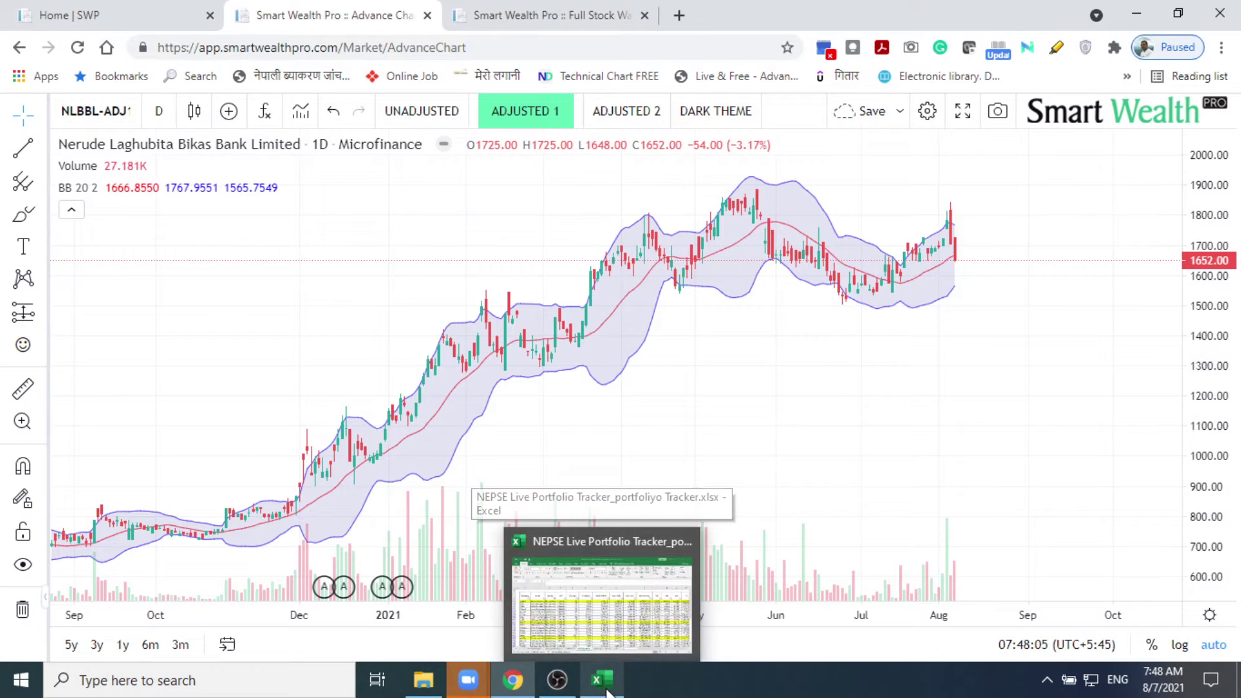
pyautogui.click(606, 690)
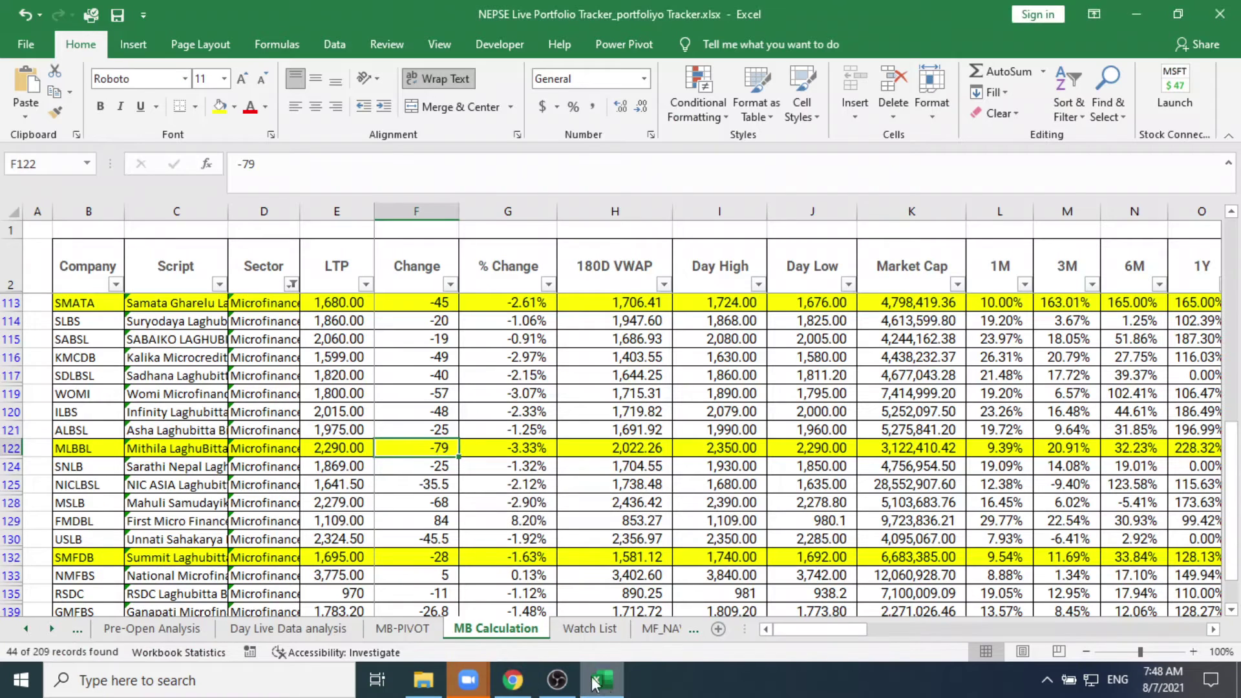
pyautogui.click(252, 463)
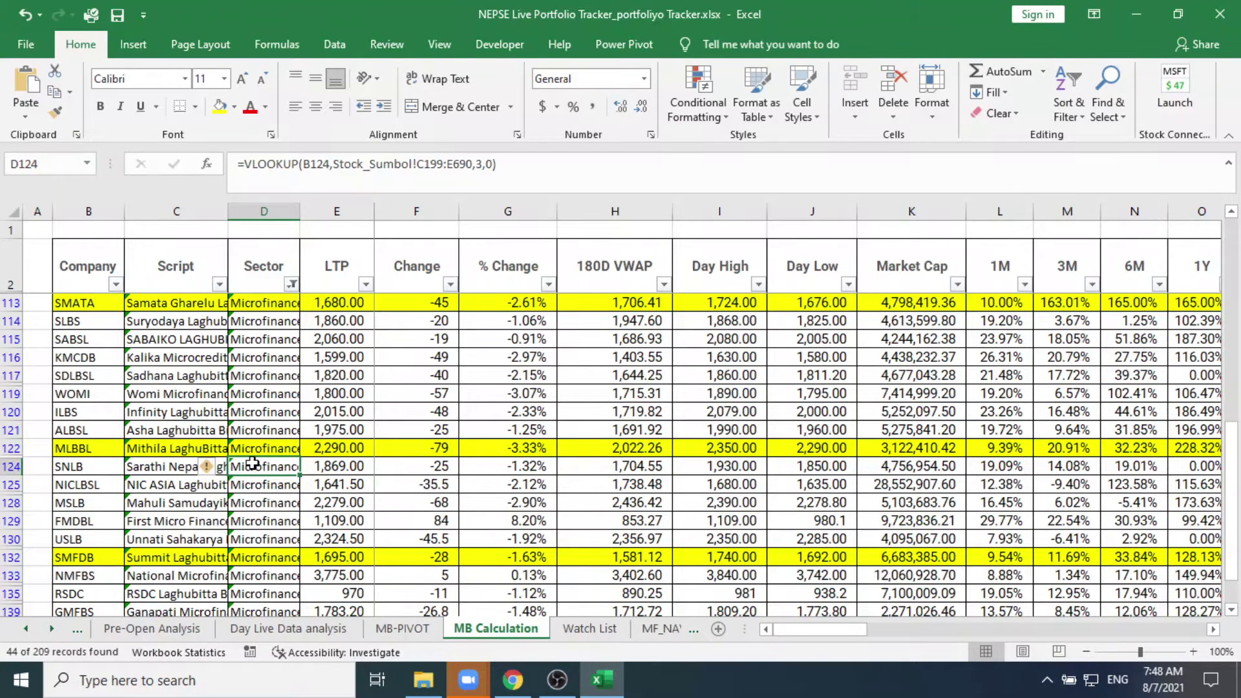
pyautogui.hotkey('ctrl', 'f')
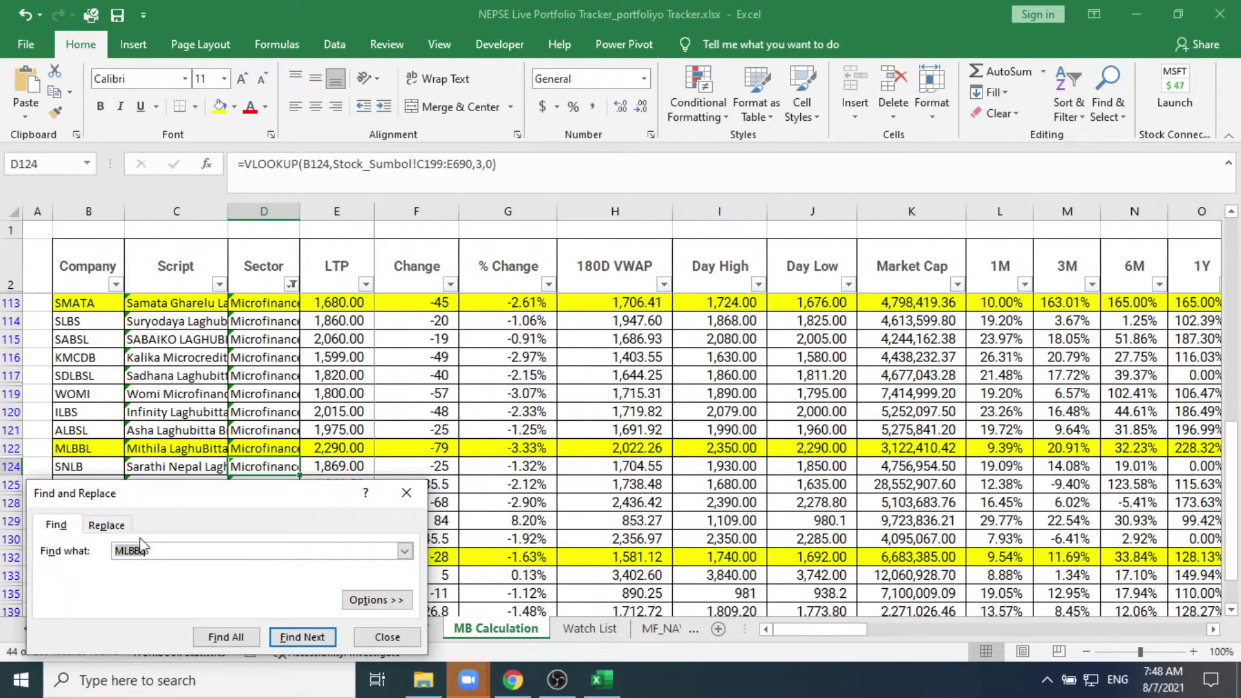
pyautogui.click(123, 550)
pyautogui.press('BackSpace')
pyautogui.write('N')
pyautogui.click(302, 637)
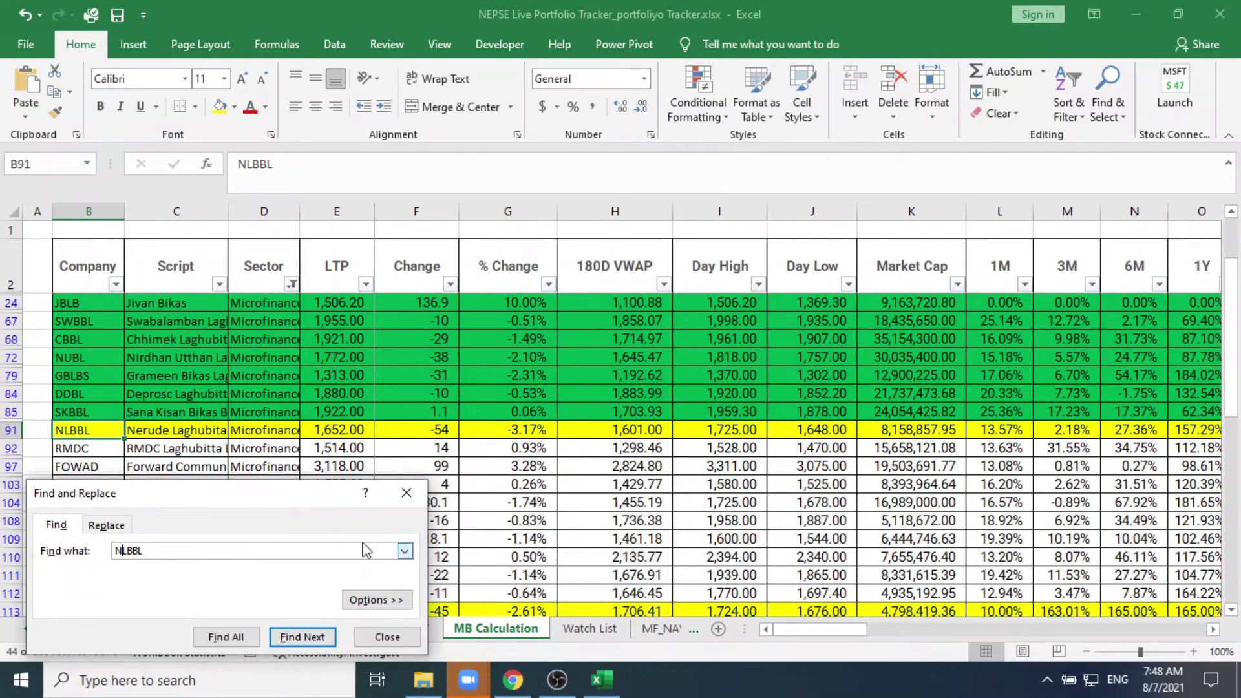
pyautogui.click(406, 494)
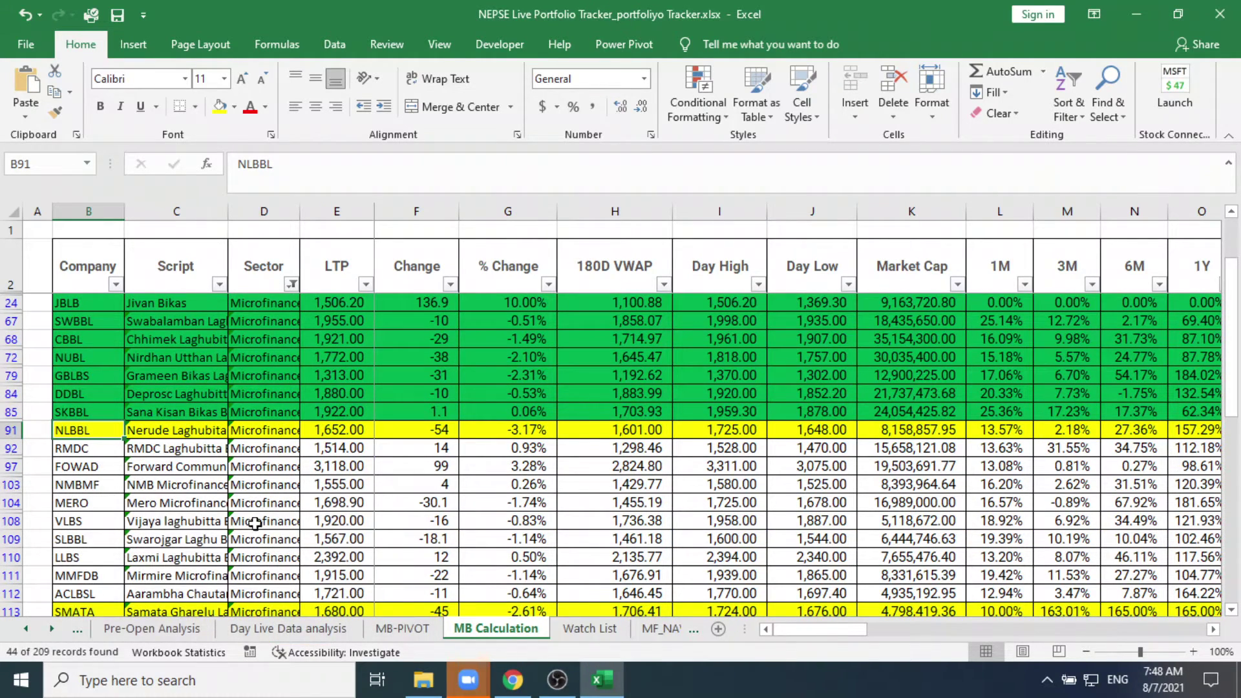
pyautogui.click(188, 432)
pyautogui.press('Right')
pyautogui.press('Right')
pyautogui.press('Right')
pyautogui.press('Right')
pyautogui.press('Right')
pyautogui.press('Right')
pyautogui.press('Right')
pyautogui.press('Right')
pyautogui.press('Right')
pyautogui.press('Right')
pyautogui.press('Right')
pyautogui.press('Right')
pyautogui.press('Right')
pyautogui.press('Right')
pyautogui.press('Right')
pyautogui.press('Right')
pyautogui.press('Right')
pyautogui.press('Right')
pyautogui.press('Right')
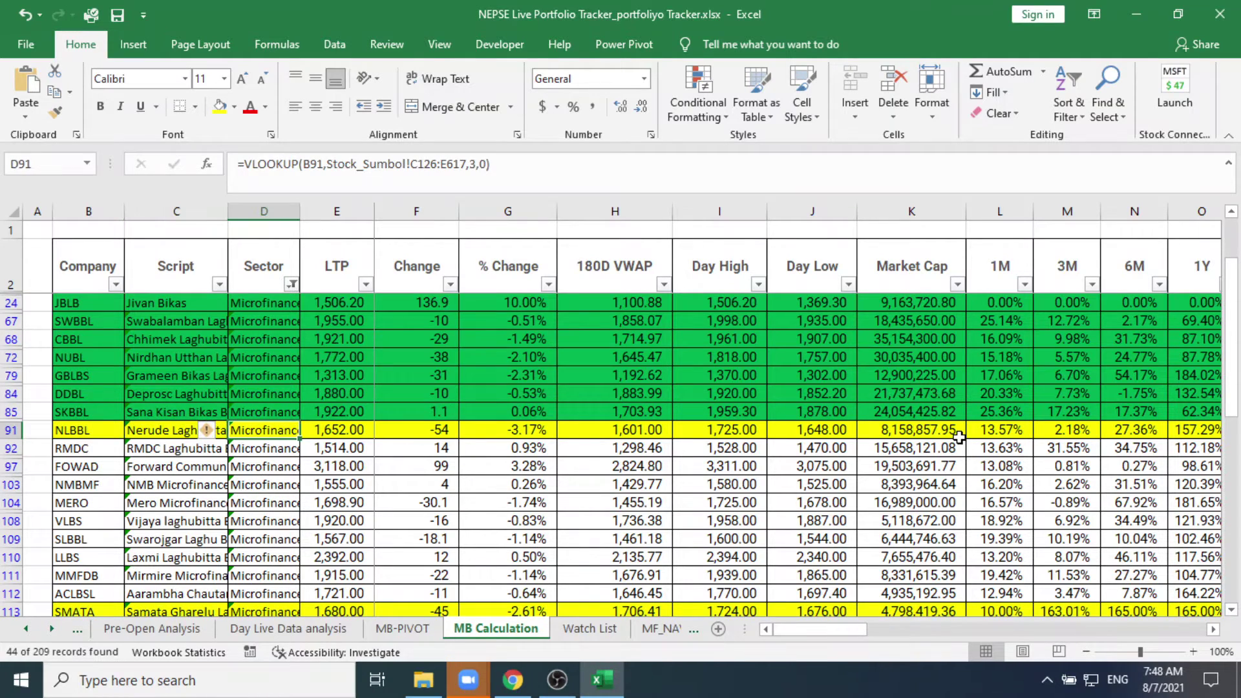
pyautogui.press('Right')
pyautogui.press('Right')
pyautogui.press('Right')
pyautogui.press('Right')
pyautogui.press('Right')
pyautogui.press('Right')
pyautogui.press('Right')
pyautogui.press('Right')
pyautogui.press('Right')
pyautogui.press('Right')
pyautogui.press('Right')
pyautogui.press('Right')
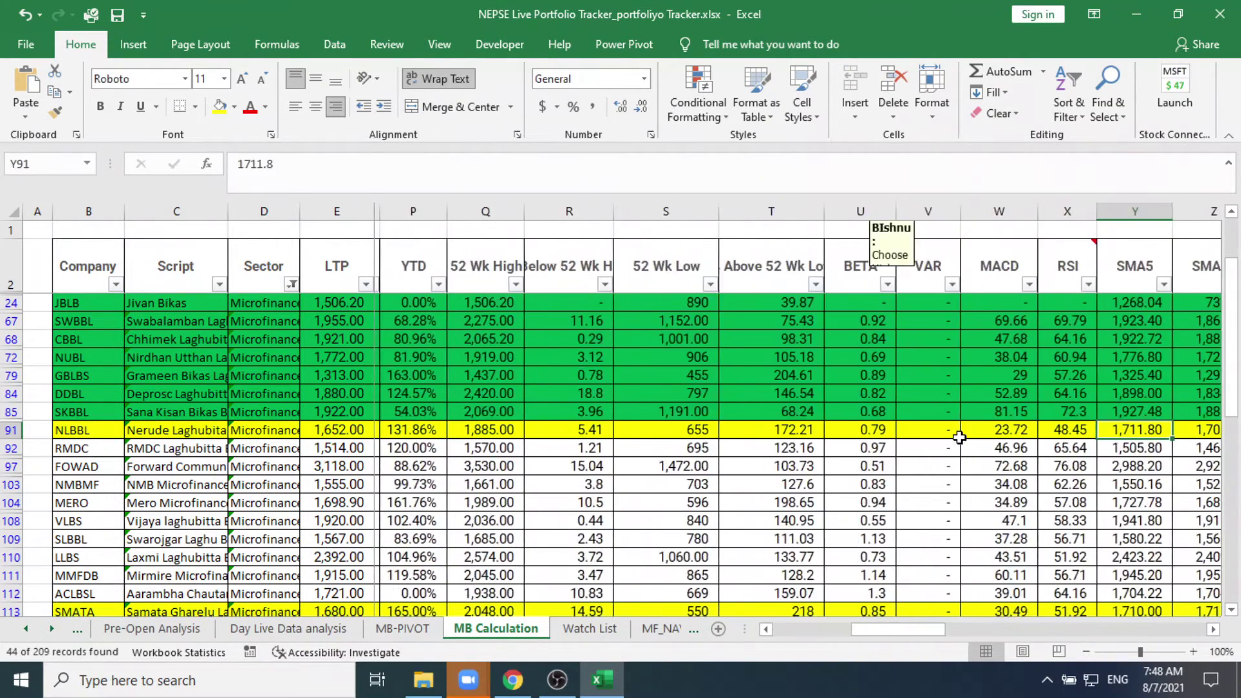
pyautogui.press('Right')
pyautogui.press('Right')
pyautogui.press('Right')
pyautogui.press('Right')
pyautogui.press('Right')
pyautogui.press('Right')
pyautogui.press('Right')
pyautogui.press('Right')
pyautogui.press('Right')
pyautogui.press('Right')
pyautogui.press('Right')
pyautogui.press('Right')
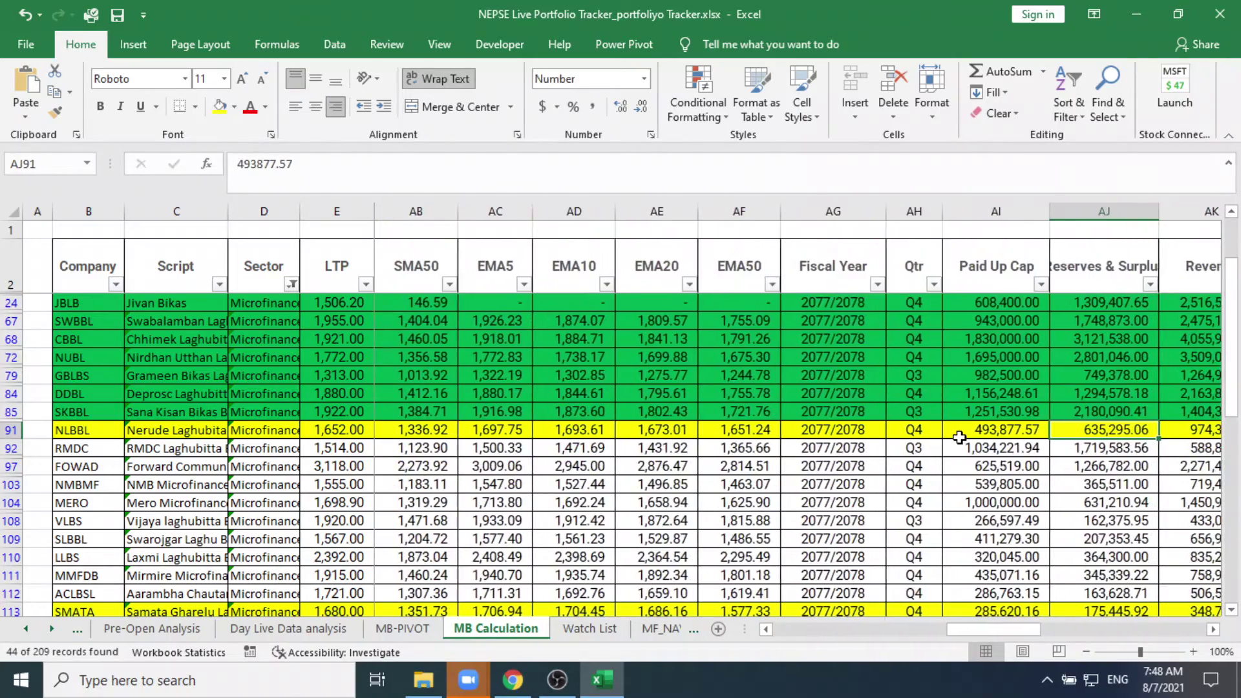
pyautogui.press('Right')
pyautogui.press('Right')
pyautogui.press('Right')
pyautogui.press('Right')
pyautogui.press('Right')
pyautogui.press('Right')
pyautogui.press('Right')
pyautogui.press('Right')
pyautogui.press('Right')
pyautogui.press('Right')
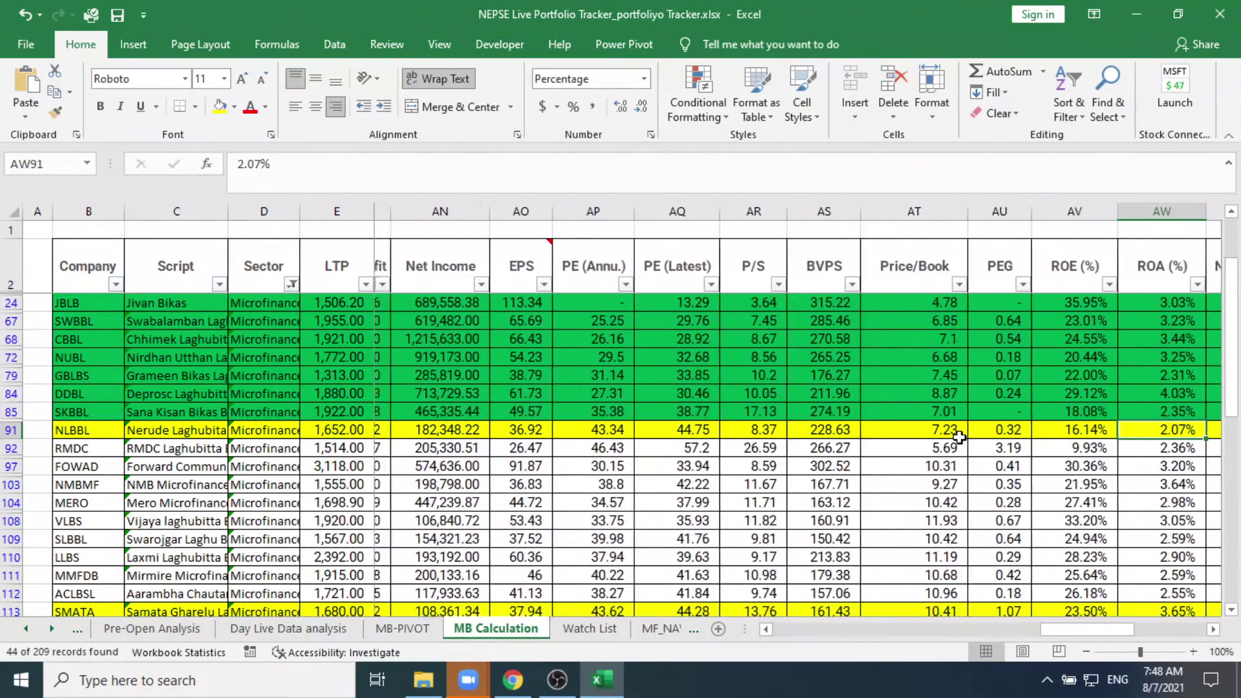
pyautogui.press('Right')
pyautogui.press('Right')
pyautogui.press('Right')
pyautogui.press('Right')
pyautogui.press('Right')
pyautogui.press('Right')
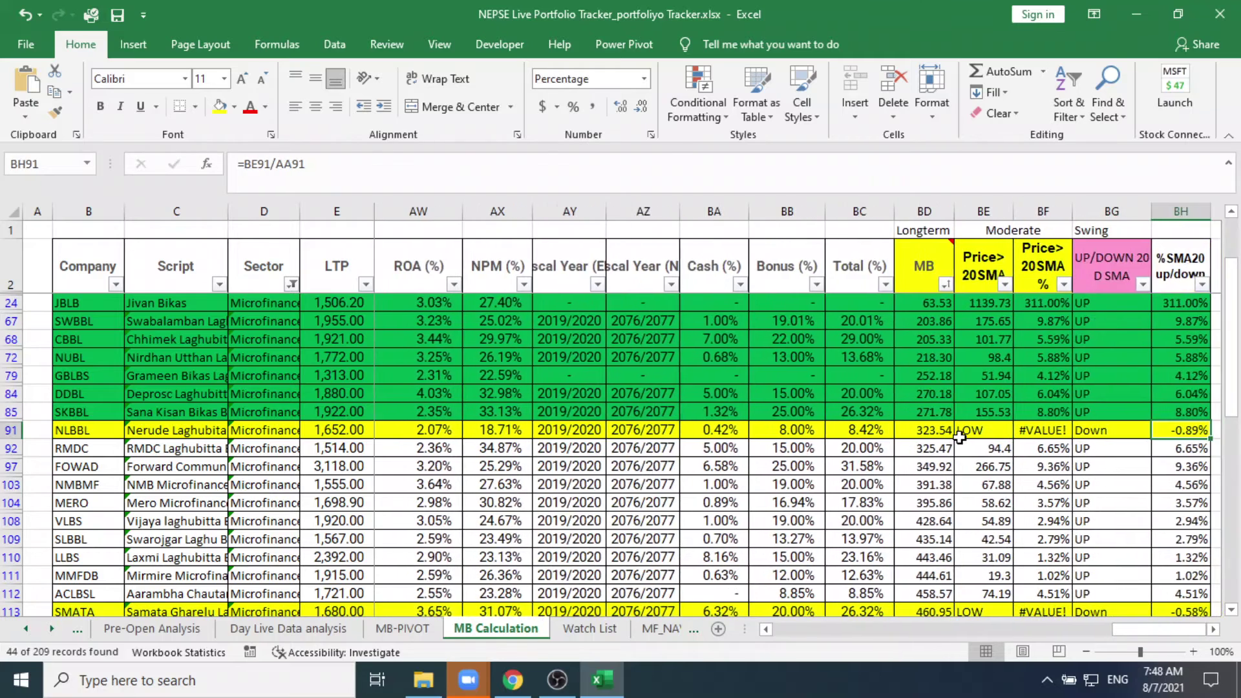
pyautogui.press('Left')
pyautogui.press('Left')
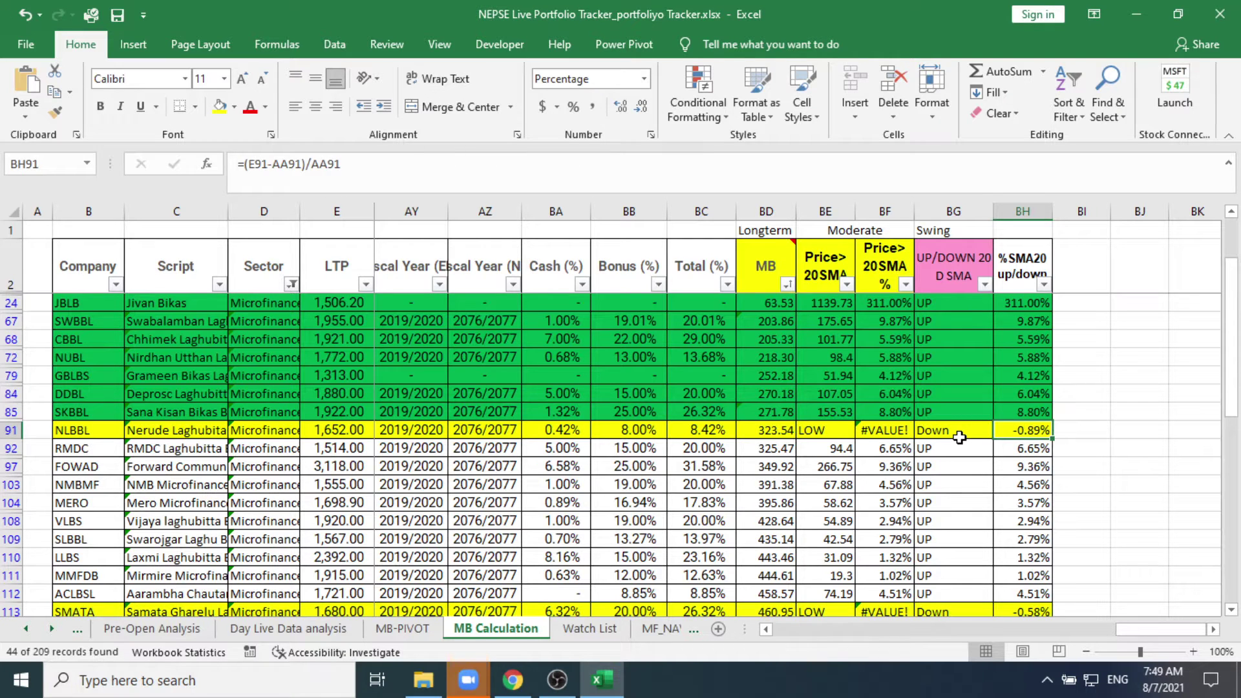
pyautogui.press('Left')
pyautogui.press('Left')
pyautogui.press('Left')
pyautogui.press('Left')
pyautogui.press('Left')
pyautogui.press('Left')
pyautogui.press('Left')
pyautogui.press('Left')
pyautogui.press('Left')
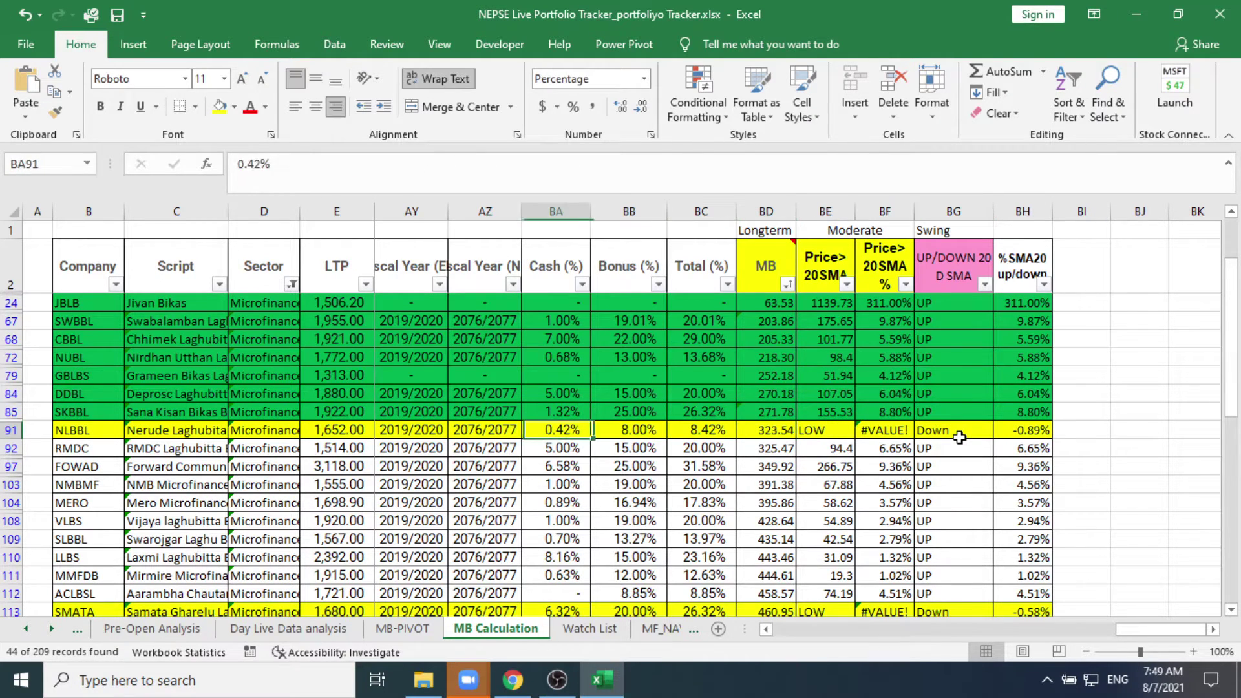
pyautogui.press('Left')
pyautogui.press('Left')
pyautogui.press('Left')
pyautogui.press('Left')
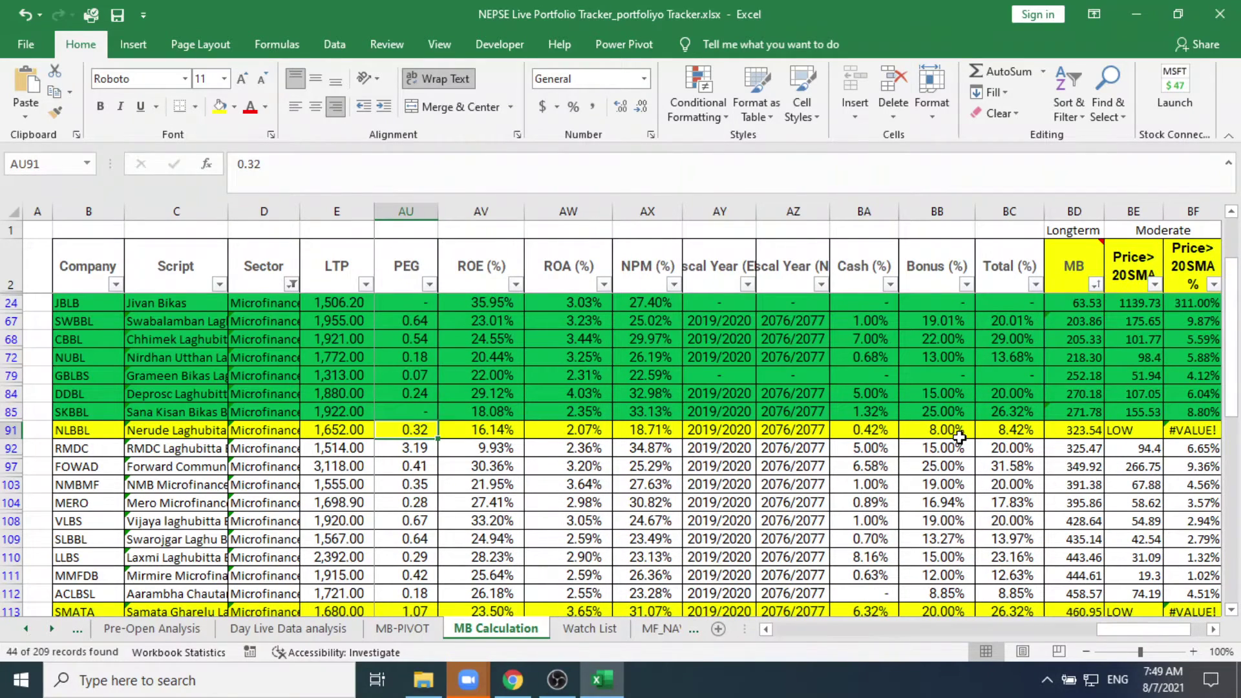
pyautogui.press('Left')
pyautogui.press('Left')
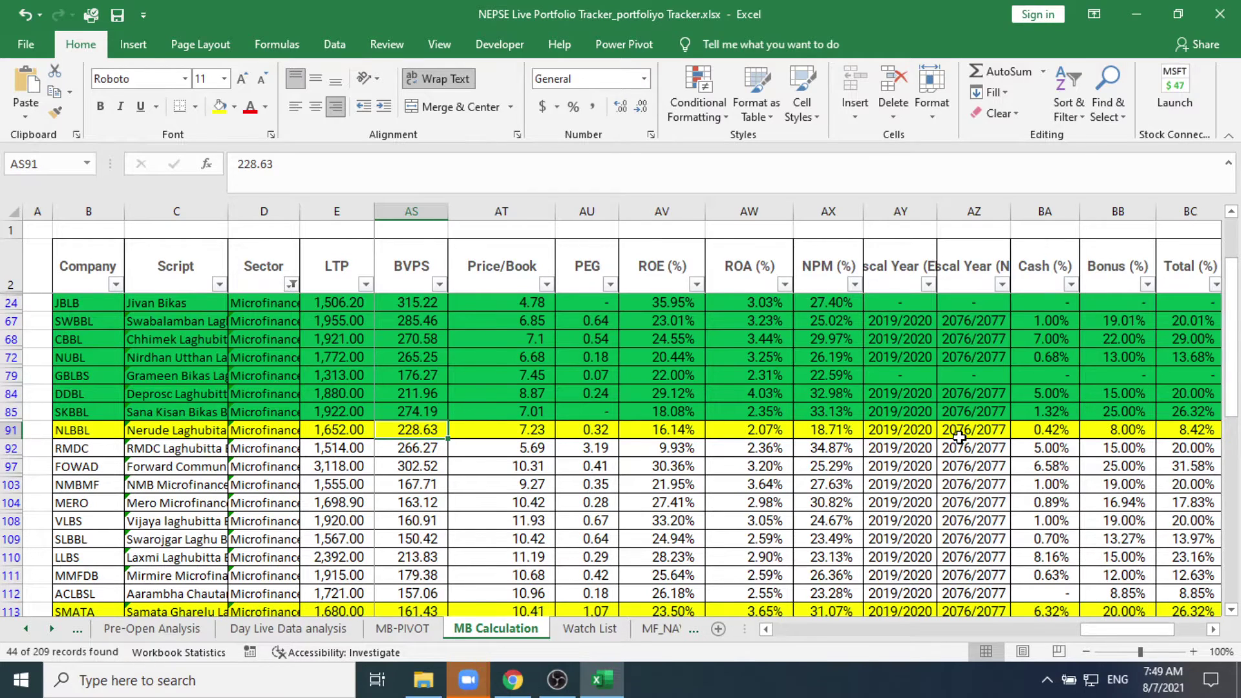
pyautogui.press('Left')
pyautogui.press('Left')
pyautogui.press('Left')
pyautogui.press('Left')
pyautogui.press('Left')
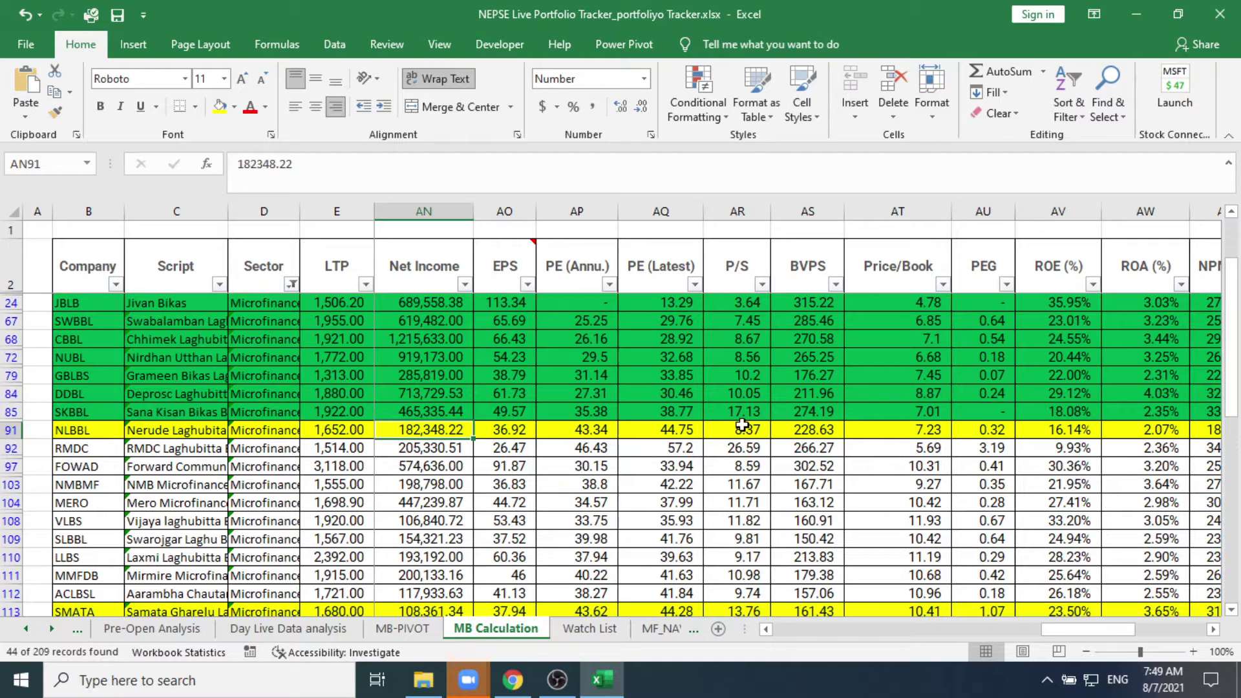
pyautogui.click(490, 303)
pyautogui.press('Left')
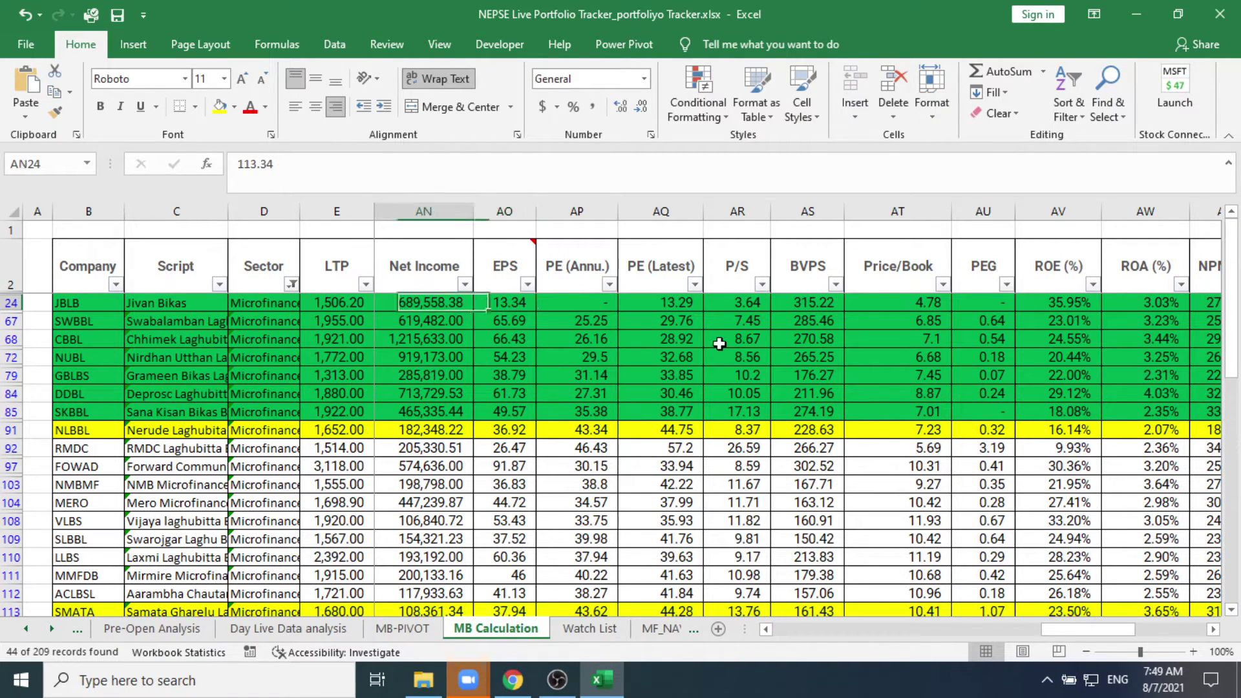
pyautogui.press('Left')
pyautogui.press('Left')
pyautogui.press('Left')
pyautogui.press('Left')
pyautogui.press('Left')
pyautogui.press('Left')
pyautogui.press('Left')
pyautogui.press('Left')
pyautogui.press('Left')
pyautogui.press('Left')
pyautogui.press('Left')
pyautogui.press('Left')
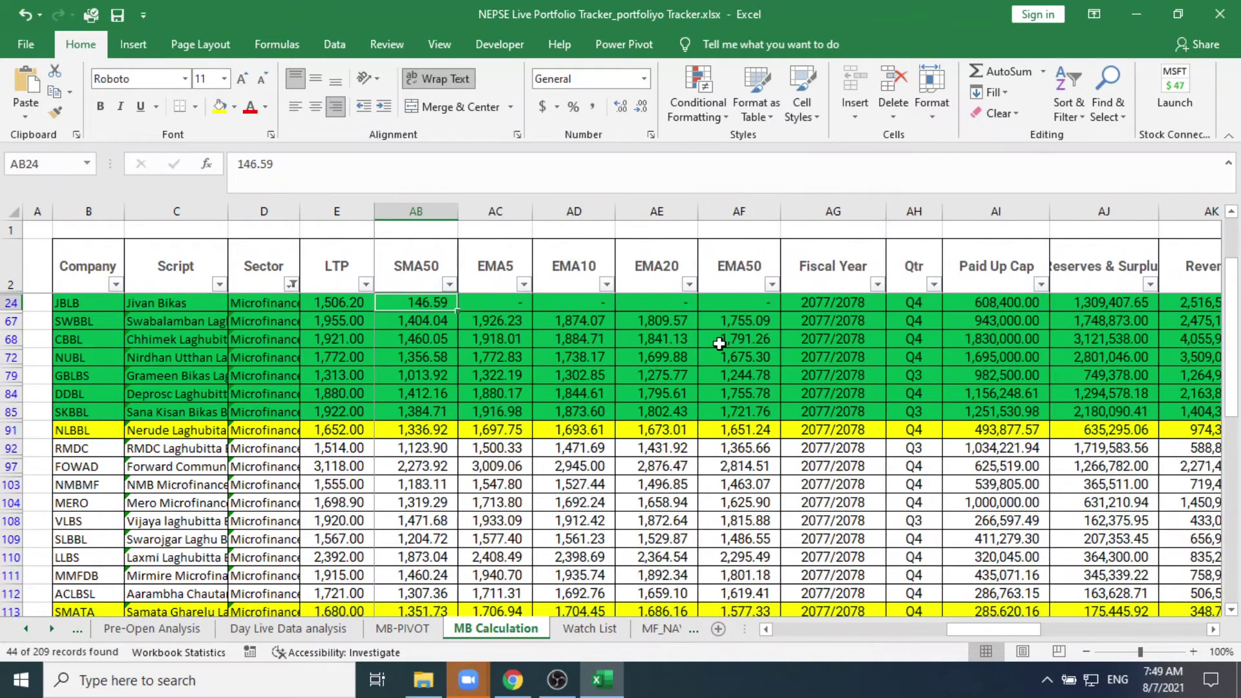
pyautogui.press('Left')
pyautogui.press('Left')
pyautogui.press('Left')
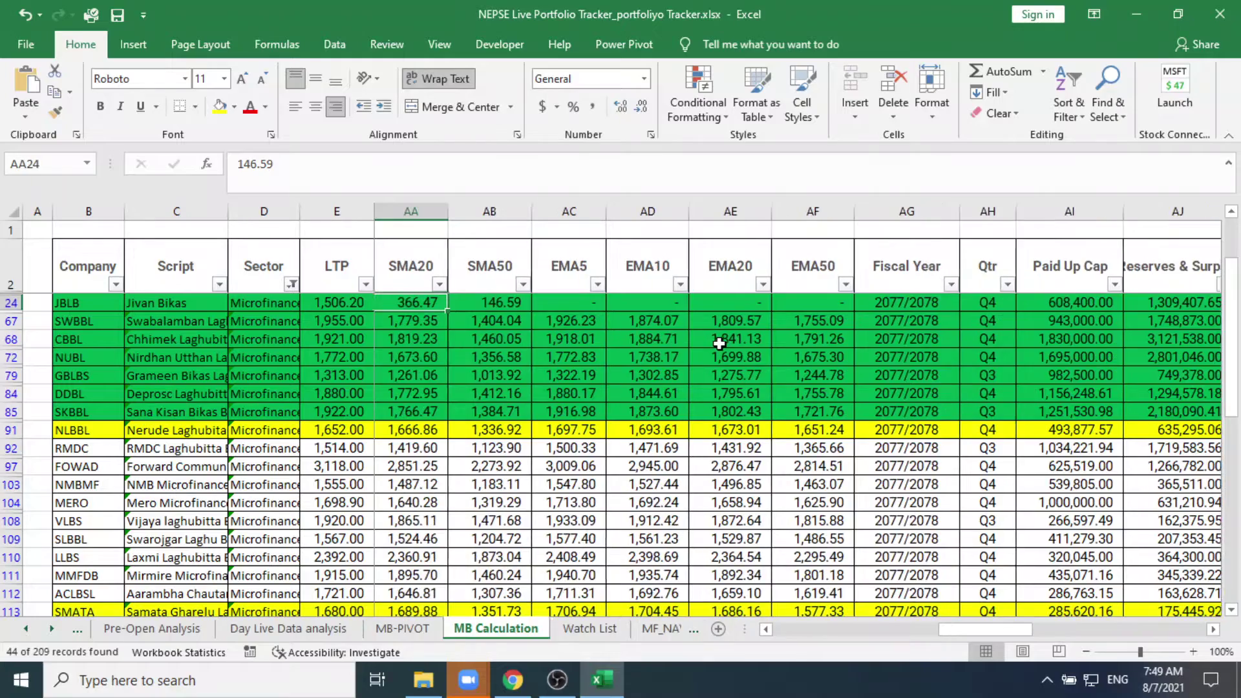
pyautogui.press('Left')
pyautogui.press('Left')
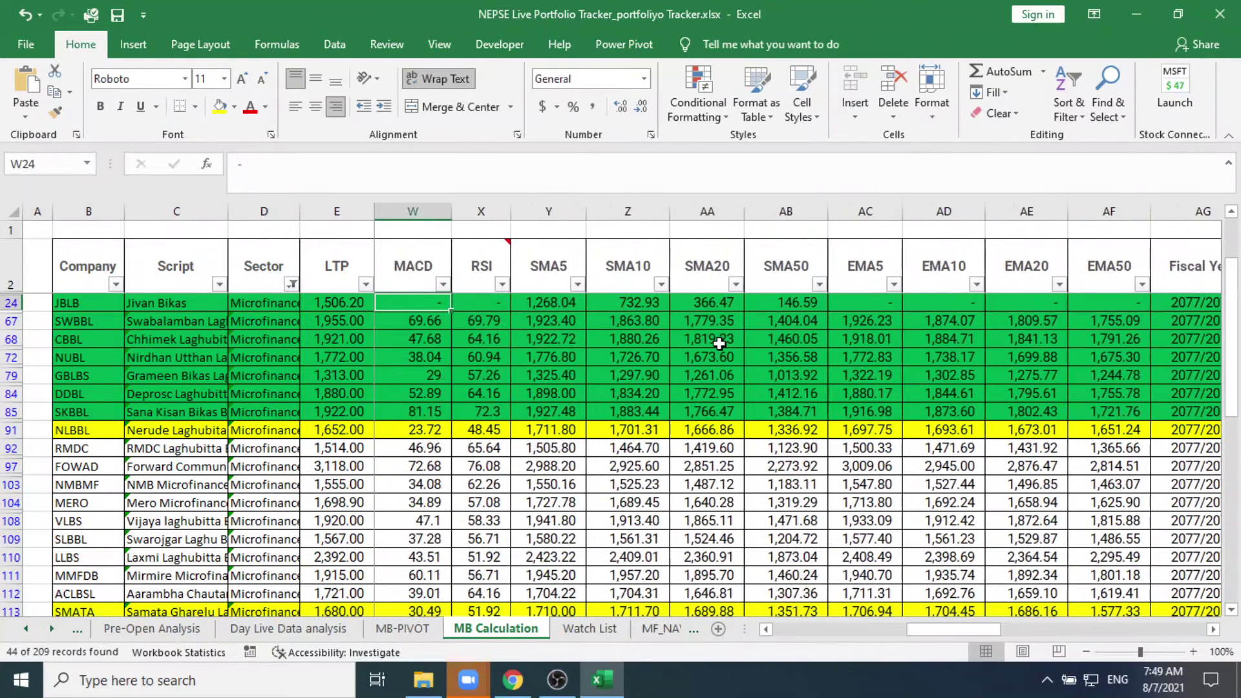
pyautogui.press('Right')
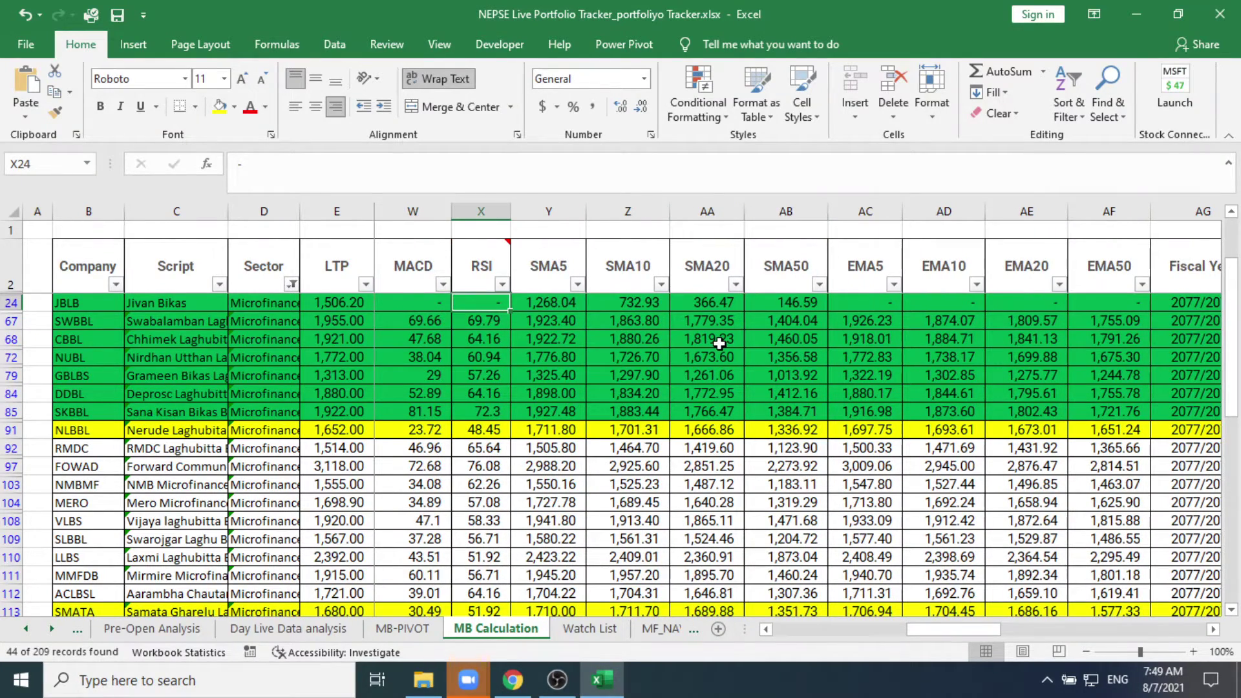
pyautogui.press('Left')
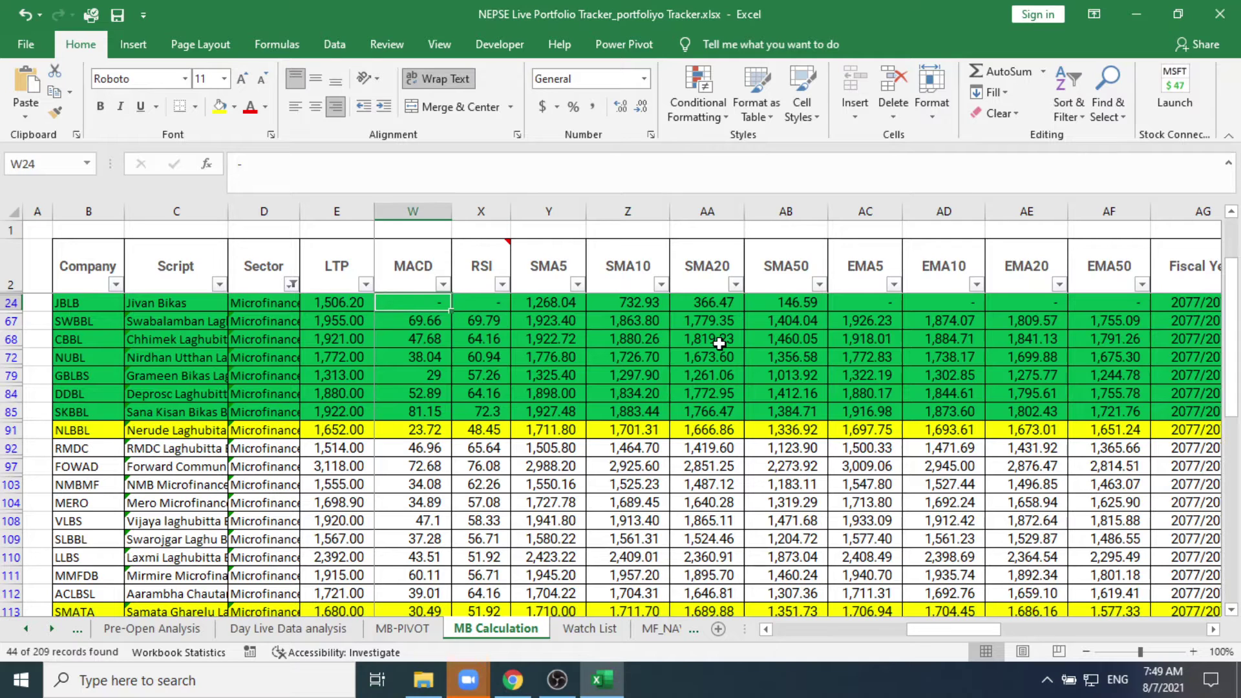
pyautogui.press('Right')
pyautogui.press('Right')
pyautogui.press('Right')
pyautogui.press('Right')
pyautogui.press('Right')
pyautogui.press('Right')
pyautogui.press('Right')
pyautogui.press('Right')
pyautogui.press('Right')
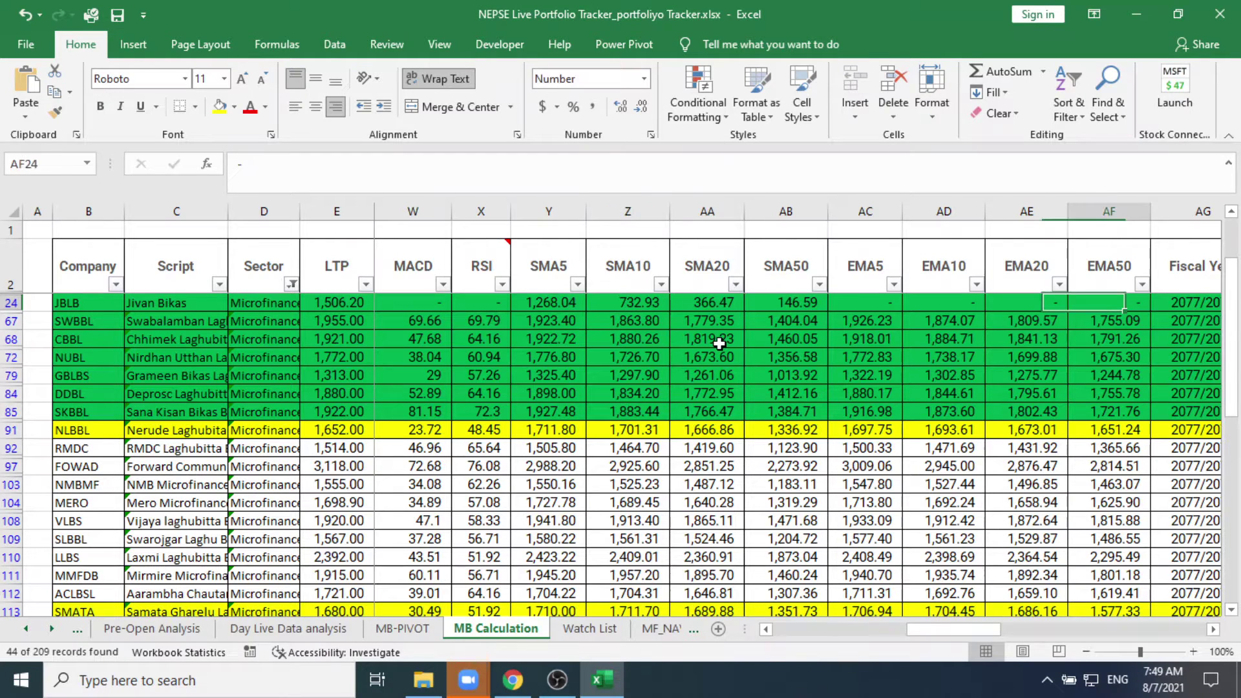
pyautogui.press('Right')
pyautogui.press('Right')
pyautogui.press('Right')
pyautogui.press('Right')
pyautogui.press('Right')
pyautogui.press('Right')
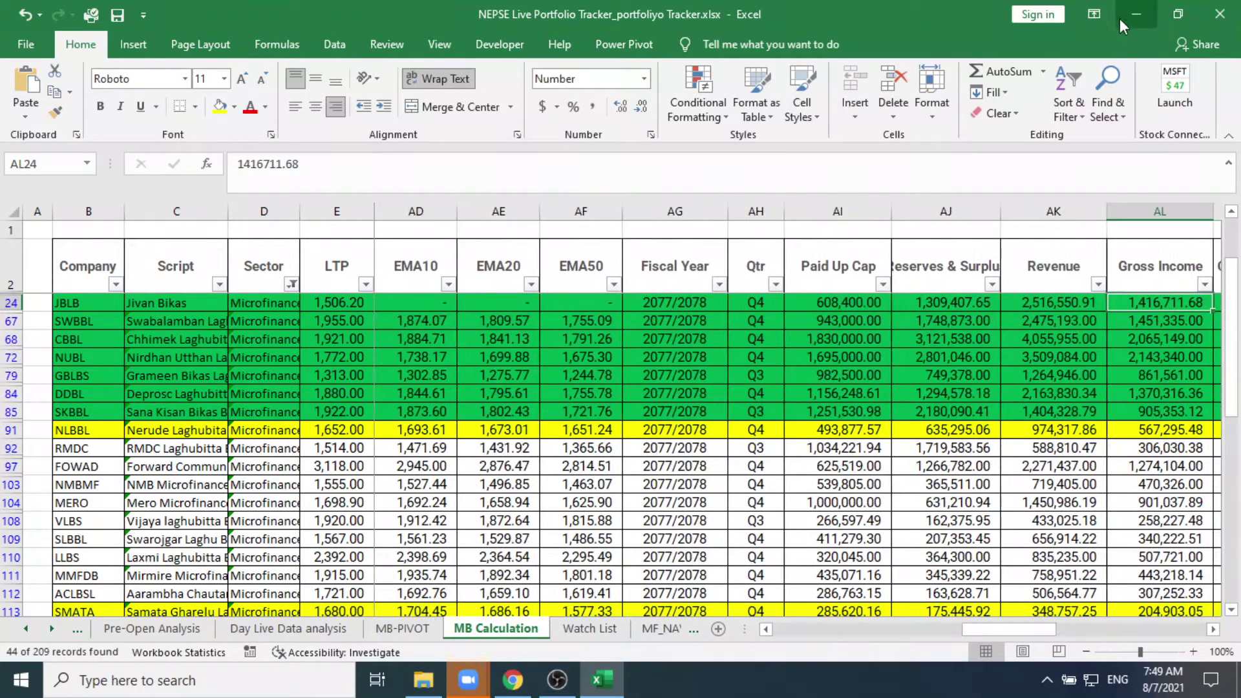
# Step: Load JBLB on the Smart Wealth Pro chart, then return to Excel's row 24 (LTP 1,506.20)
pyautogui.click(1134, 18)
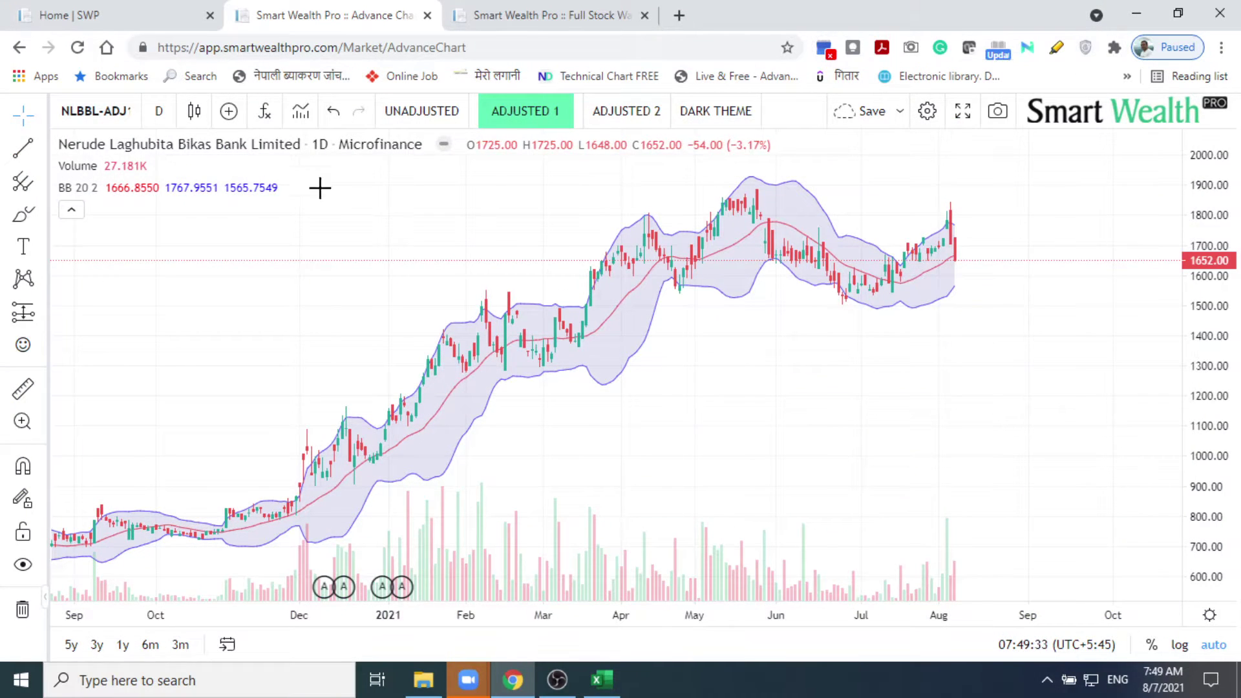
pyautogui.click(129, 113)
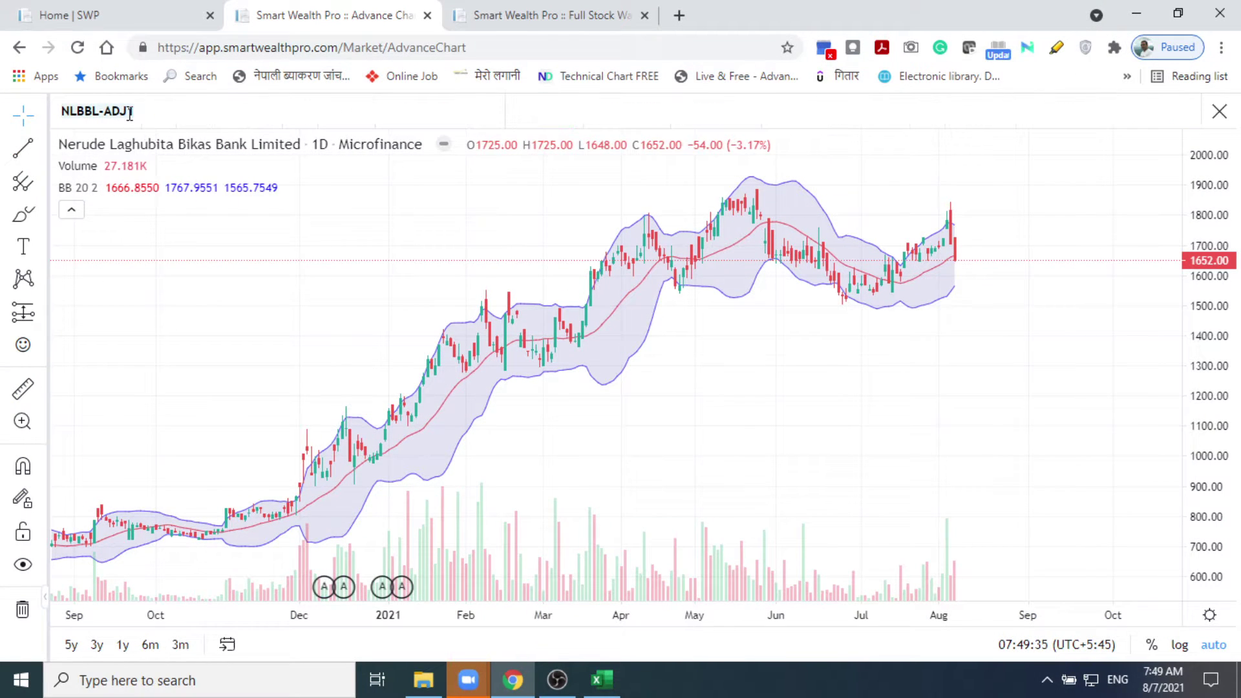
pyautogui.write('LB')
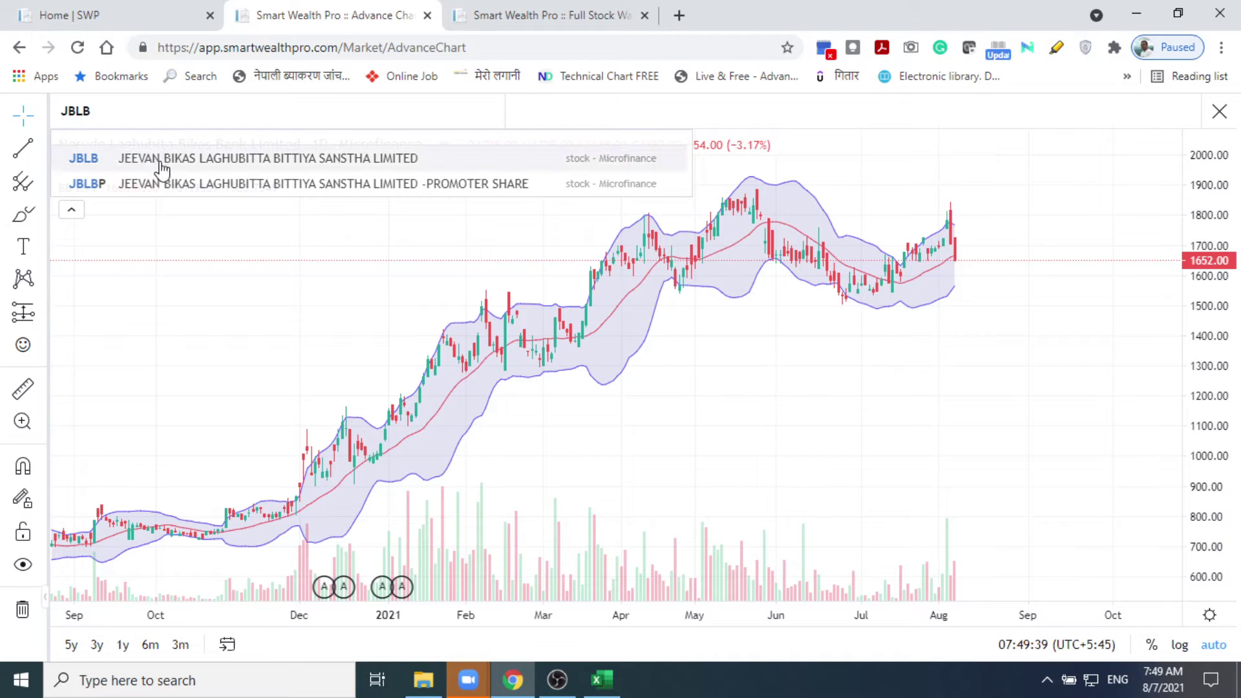
pyautogui.click(158, 159)
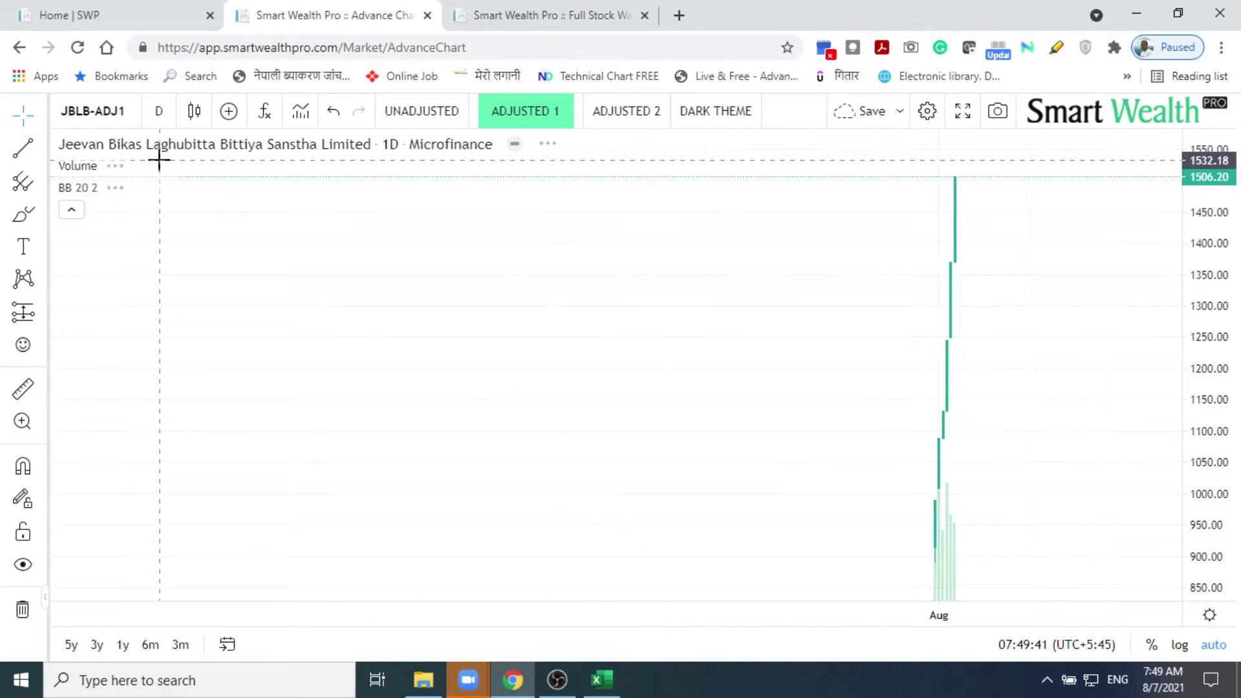
pyautogui.click(125, 113)
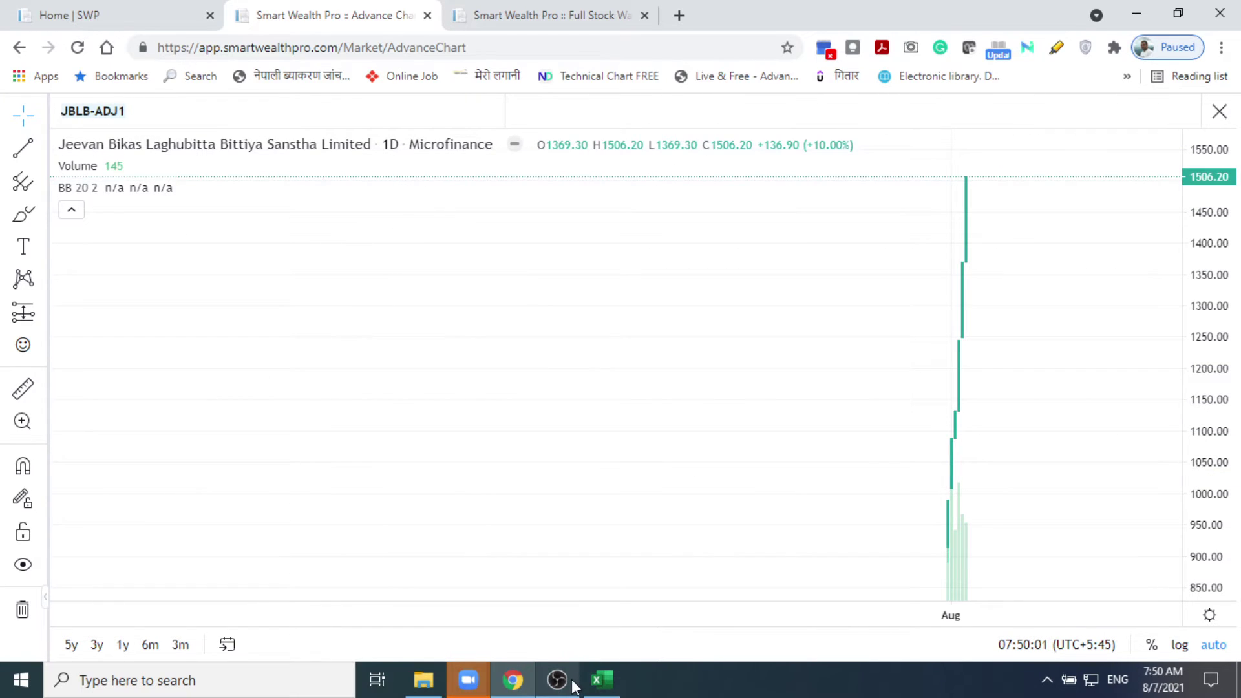
pyautogui.click(614, 684)
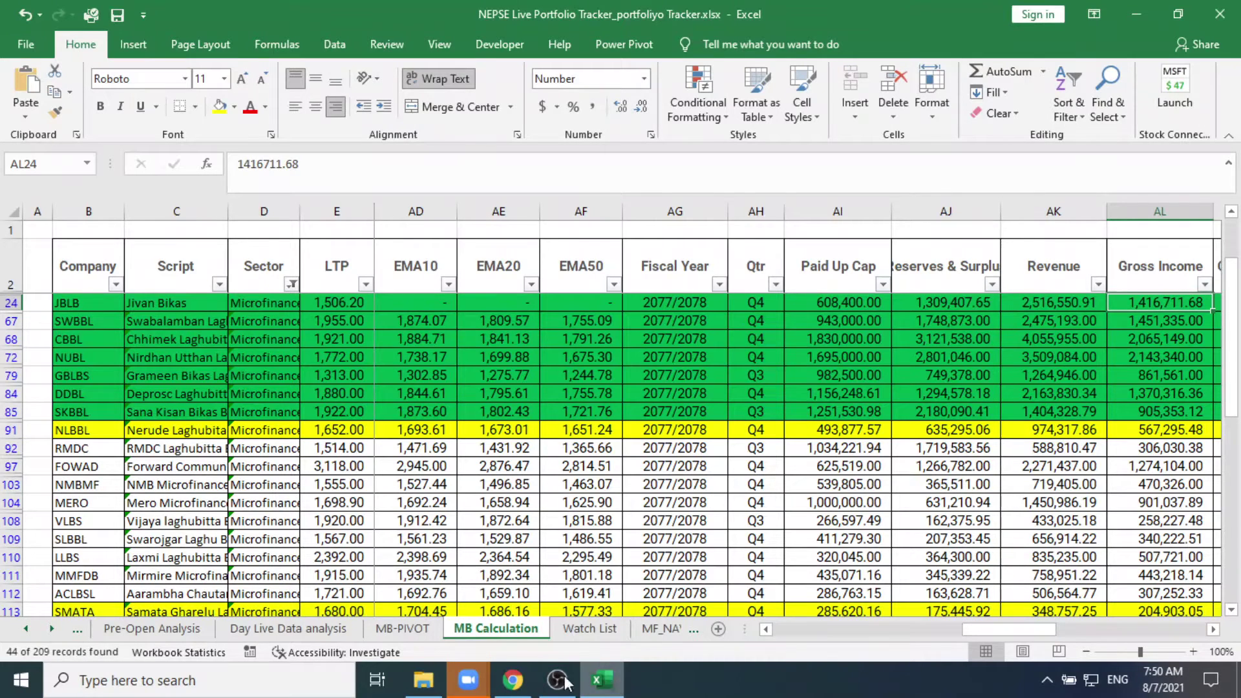
# Step: Switch the Smart Wealth Pro chart to SWBBL, Swabalamban Laghubitta
pyautogui.click(511, 582)
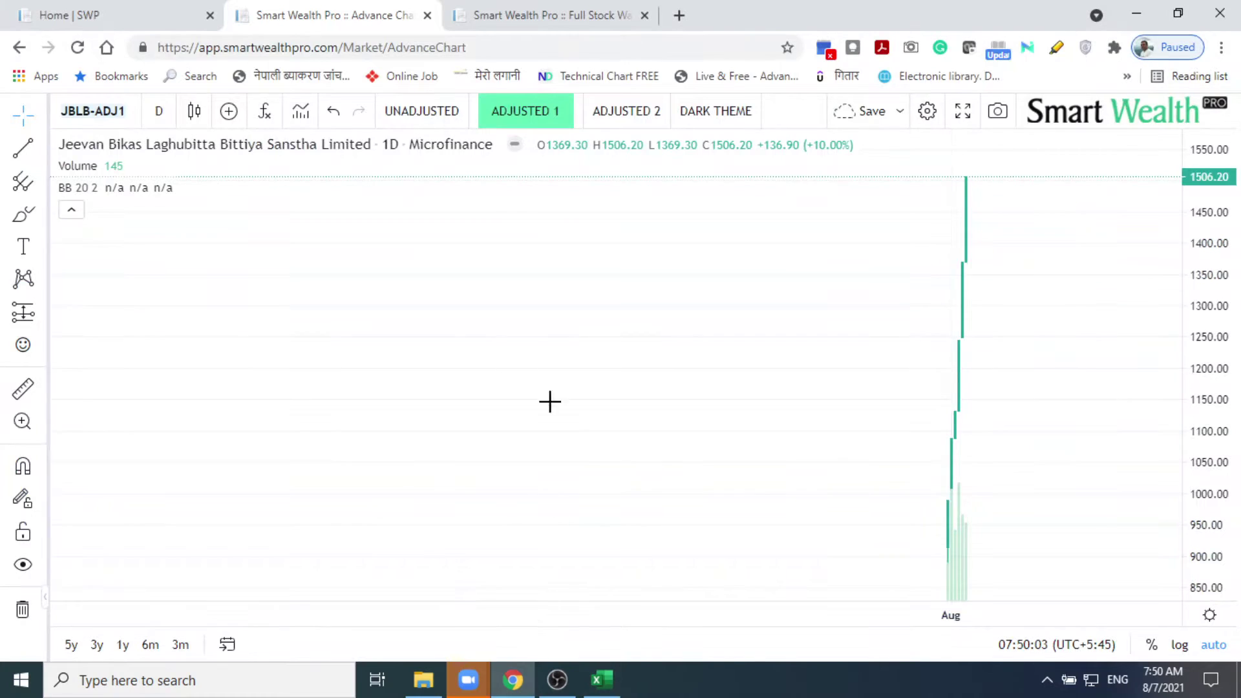
pyautogui.click(91, 111)
pyautogui.write('SWBBL')
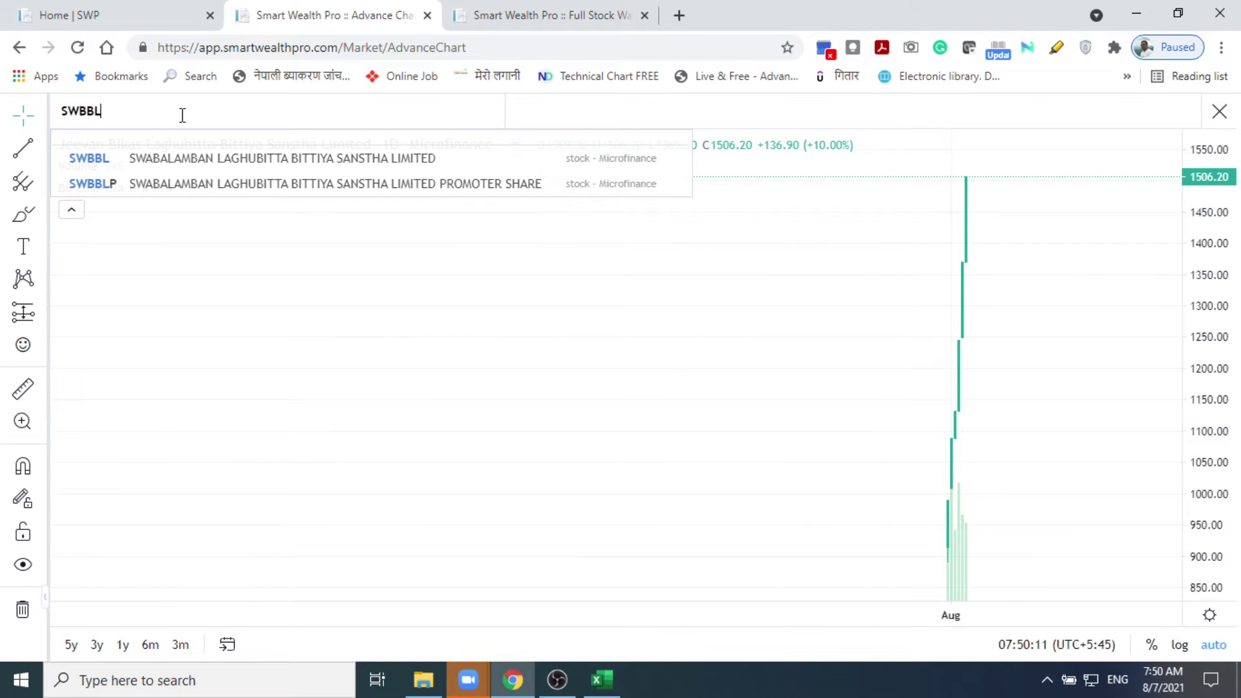
pyautogui.click(200, 170)
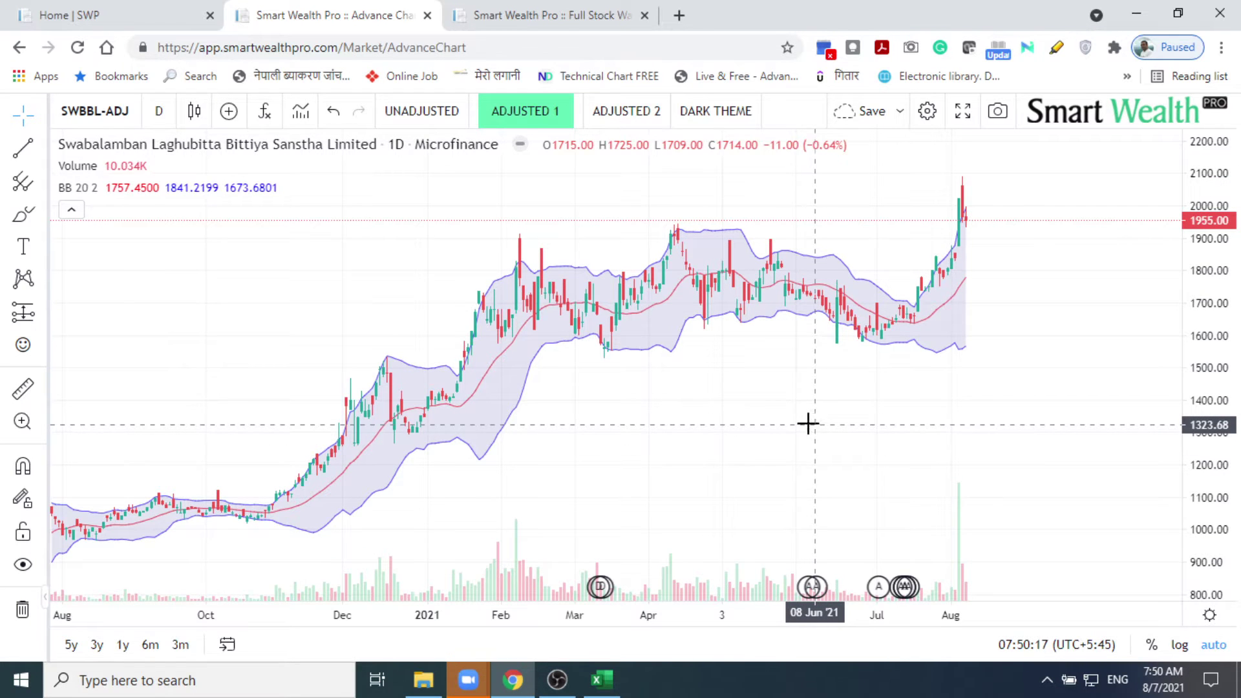
# Step: Pan and zoom the SWBBL chart to recent months, then minimize Chrome to reveal the workbook
pyautogui.moveTo(804, 424); pyautogui.dragTo(565, 405)
pyautogui.scroll(2, 730, 354)
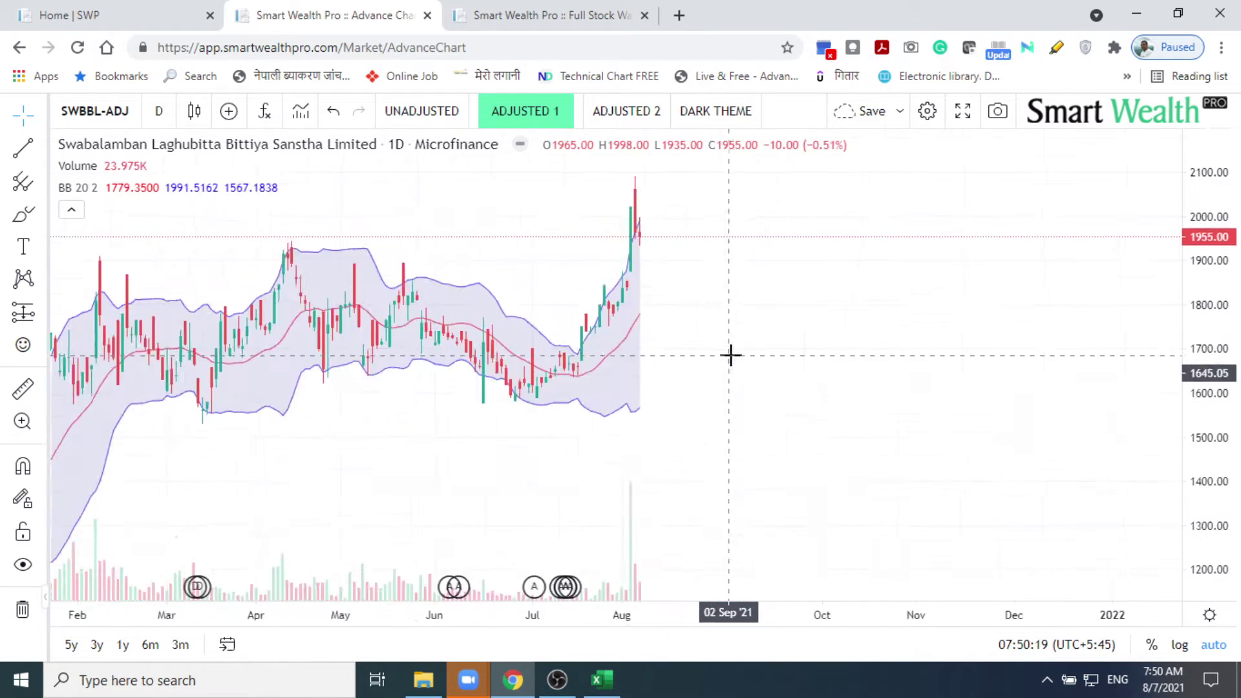
pyautogui.scroll(2, 731, 355)
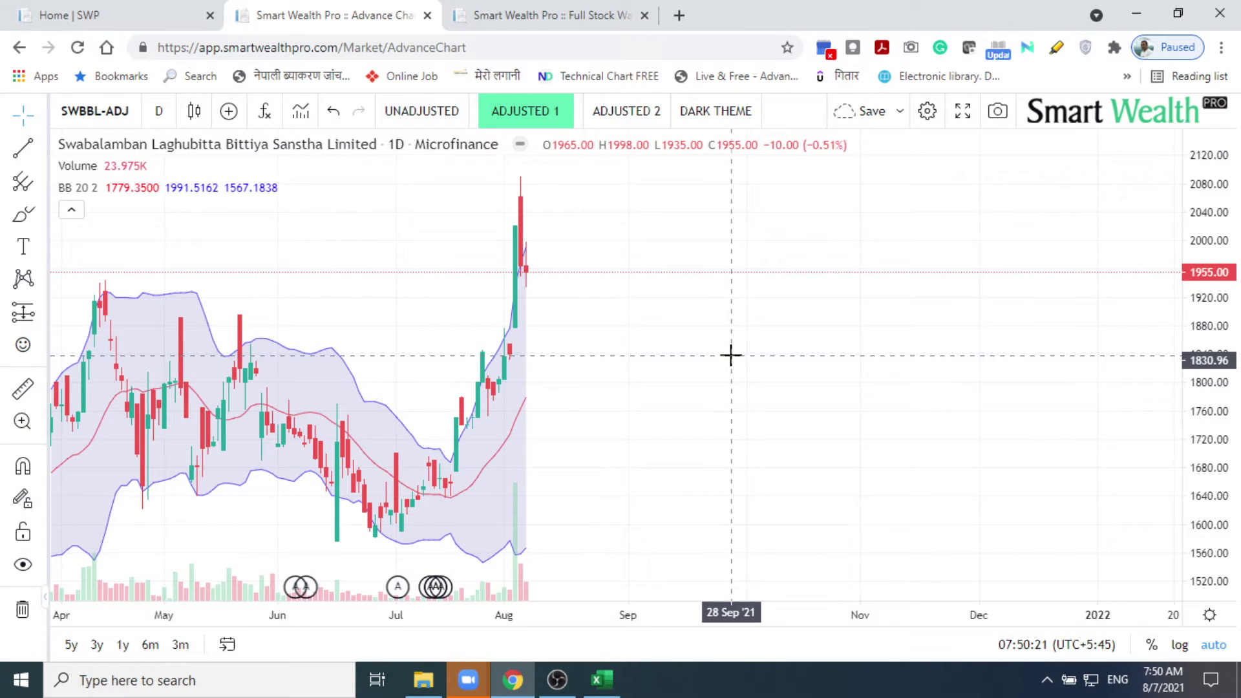
pyautogui.scroll(-4, 730, 354)
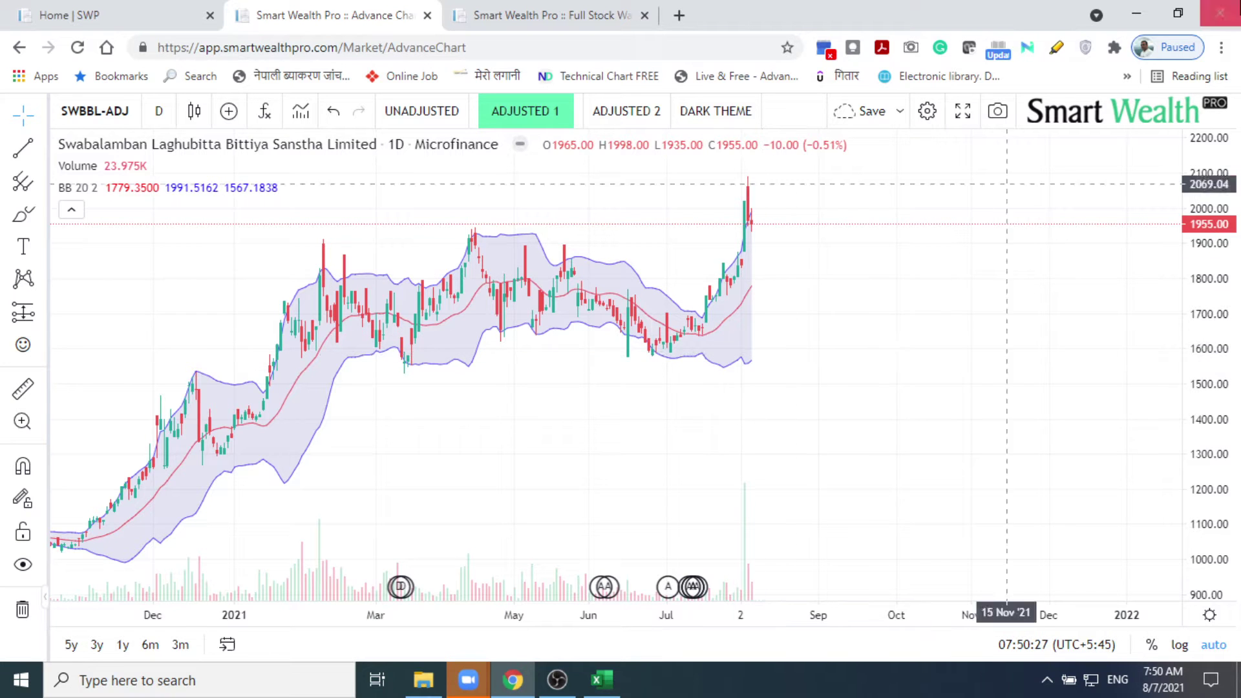
pyautogui.click(1136, 13)
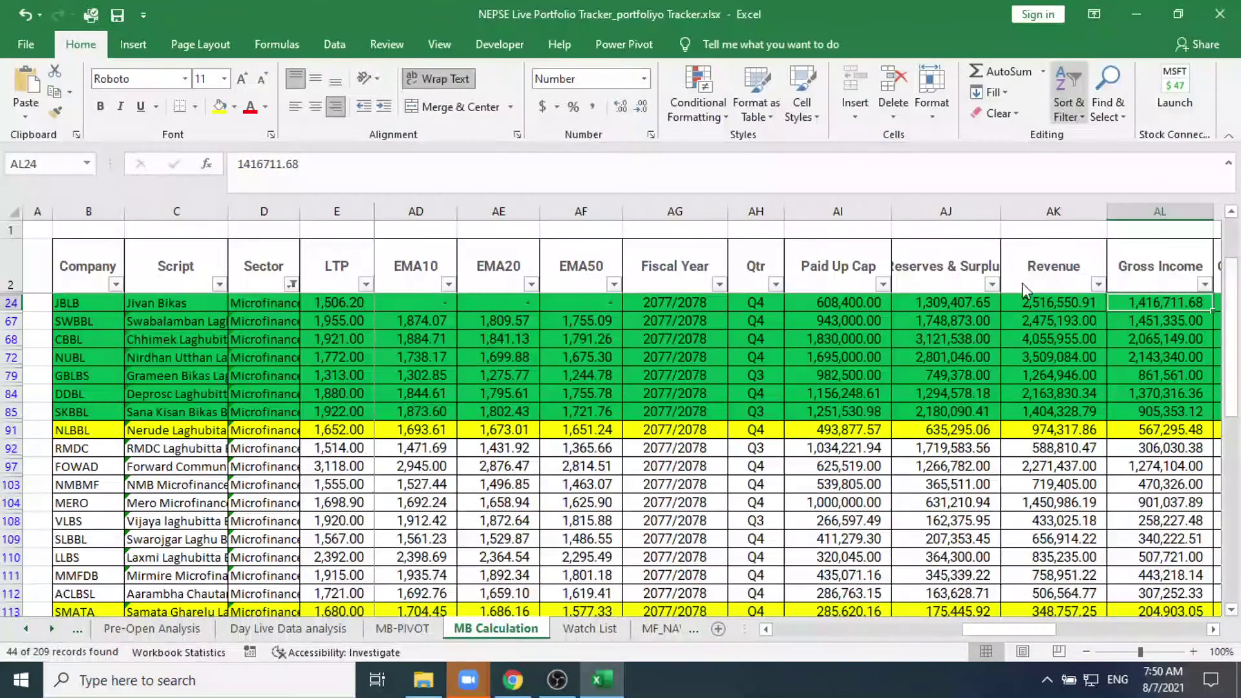
# Step: Minimize Excel to bring the Zoom meeting's shared MACD chart into view
pyautogui.click(1138, 11)
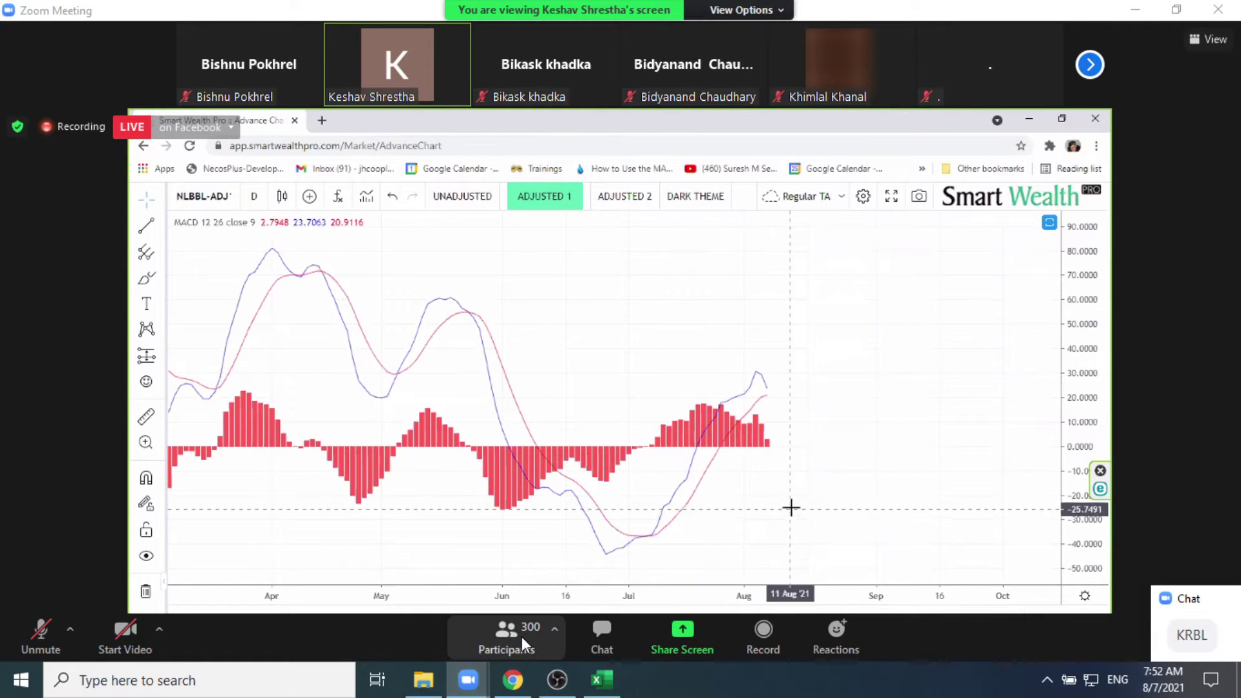
pyautogui.click(521, 636)
pyautogui.click(1055, 85)
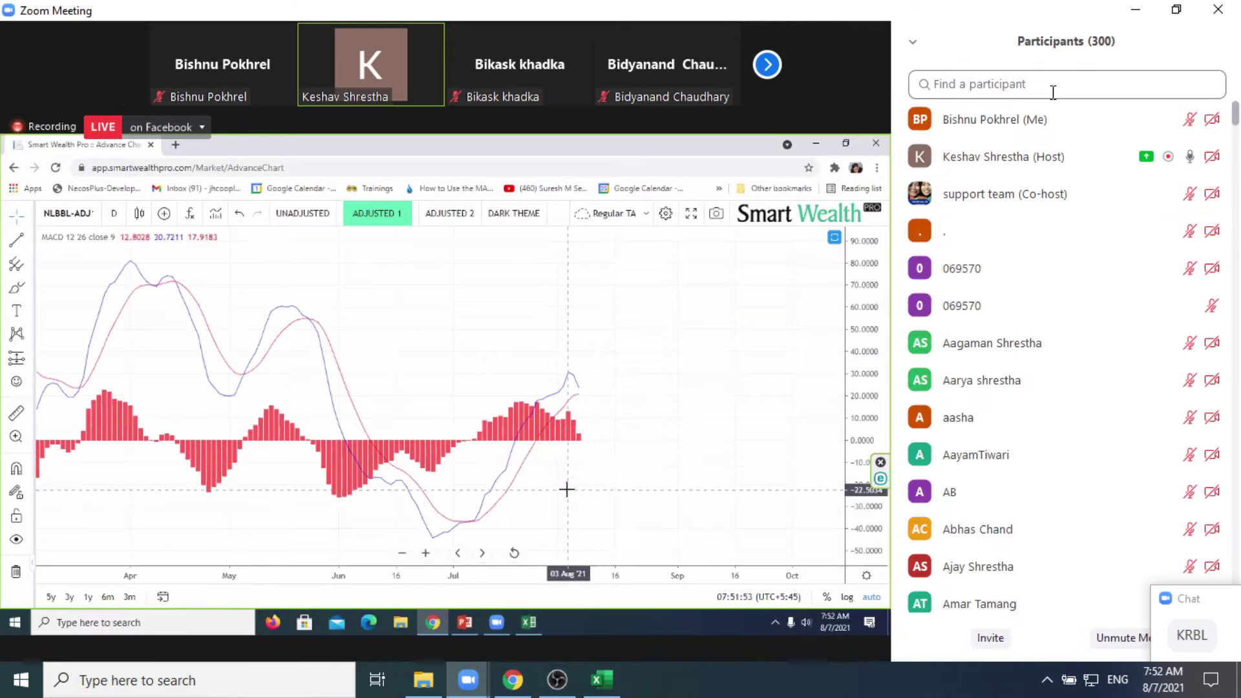
pyautogui.click(1055, 89)
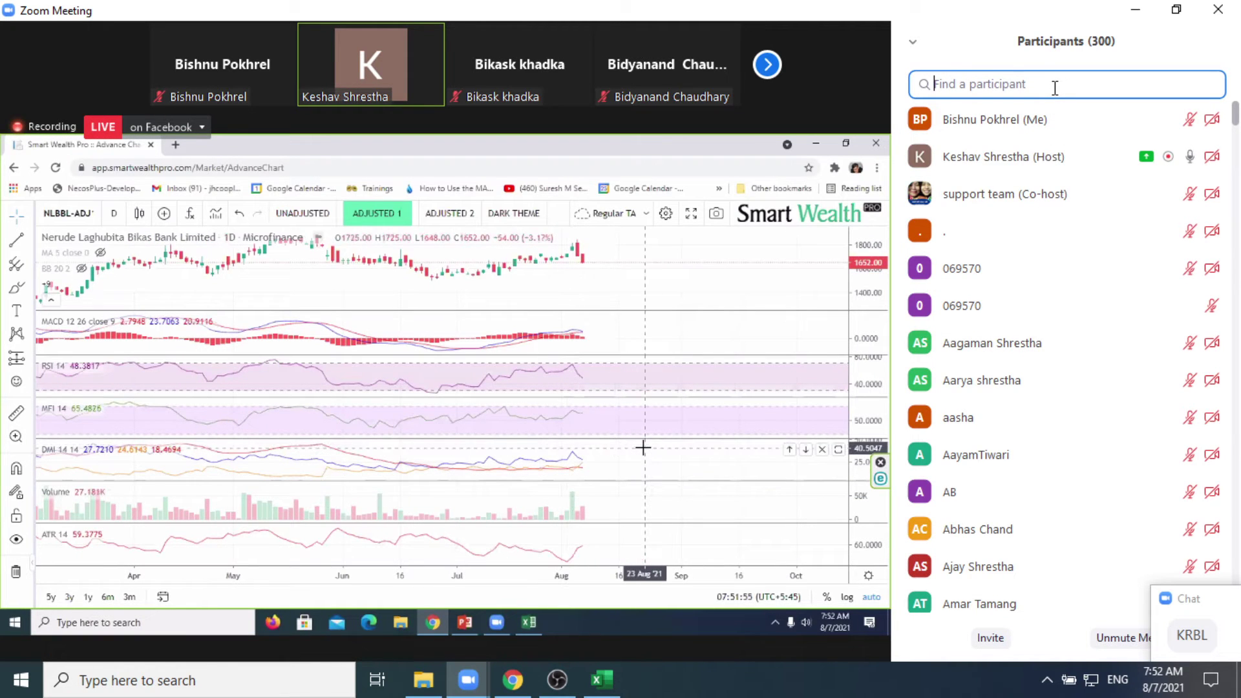
pyautogui.write('nares')
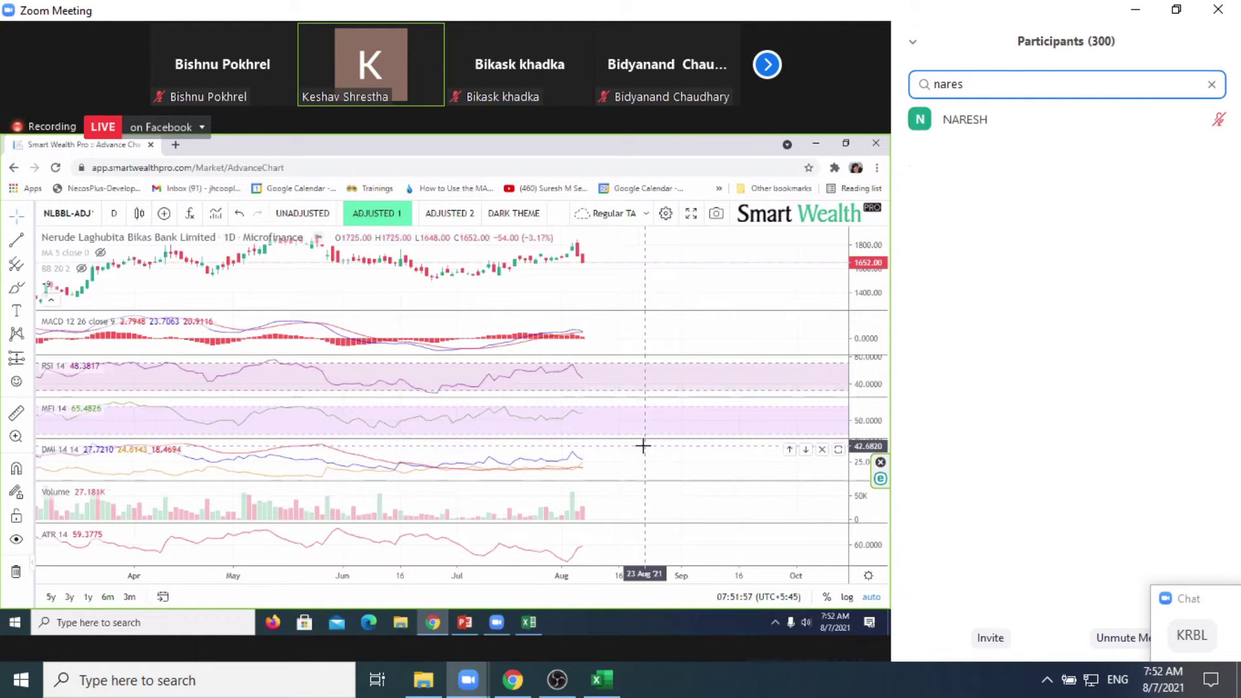
pyautogui.press('BackSpace')
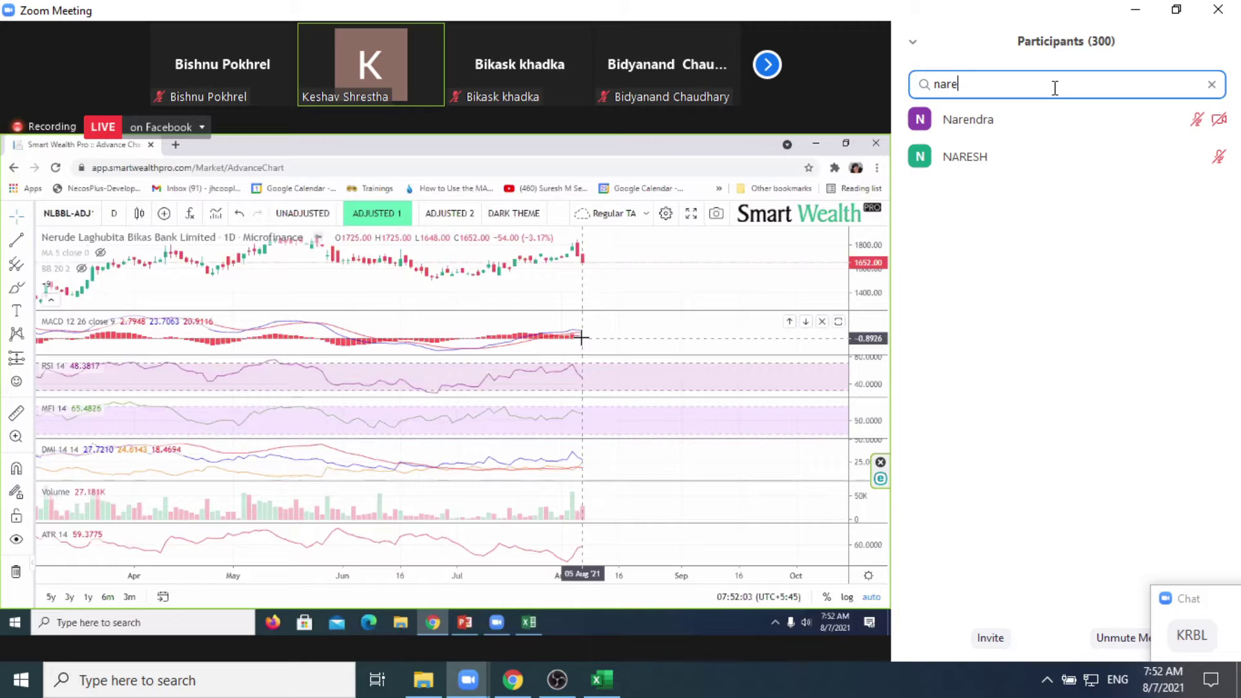
pyautogui.press('BackSpace')
pyautogui.press('BackSpace')
pyautogui.press('BackSpace')
pyautogui.press('BackSpace')
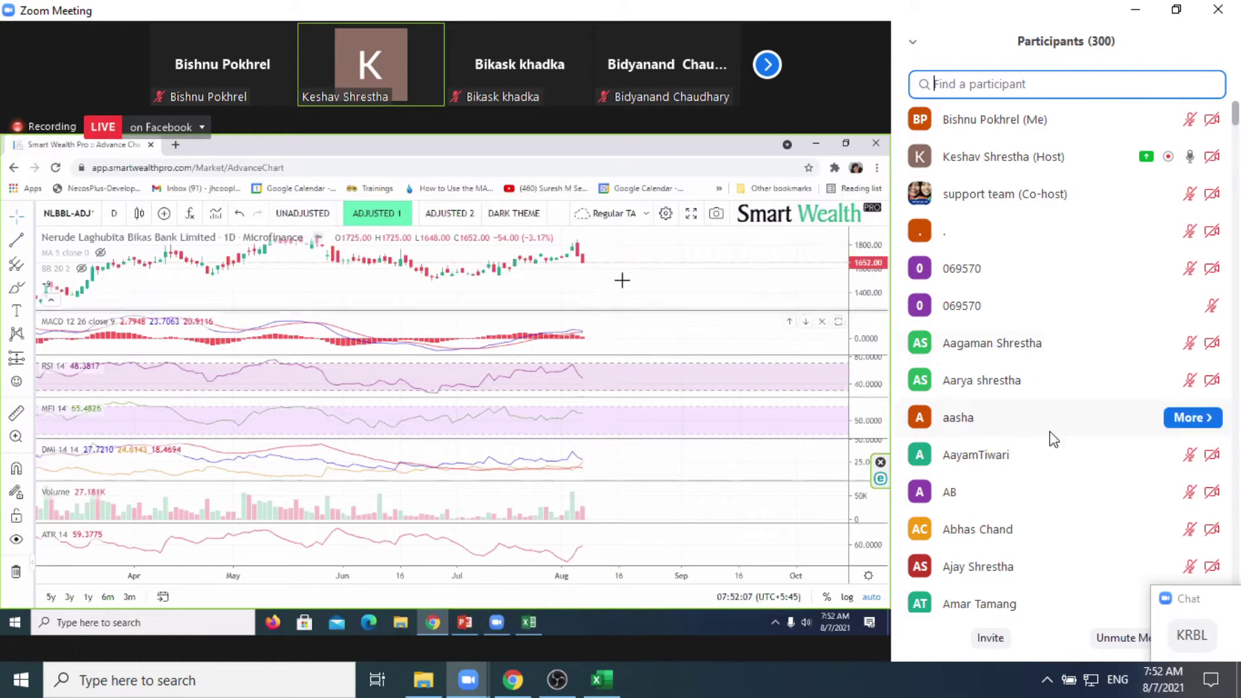
pyautogui.click(779, 690)
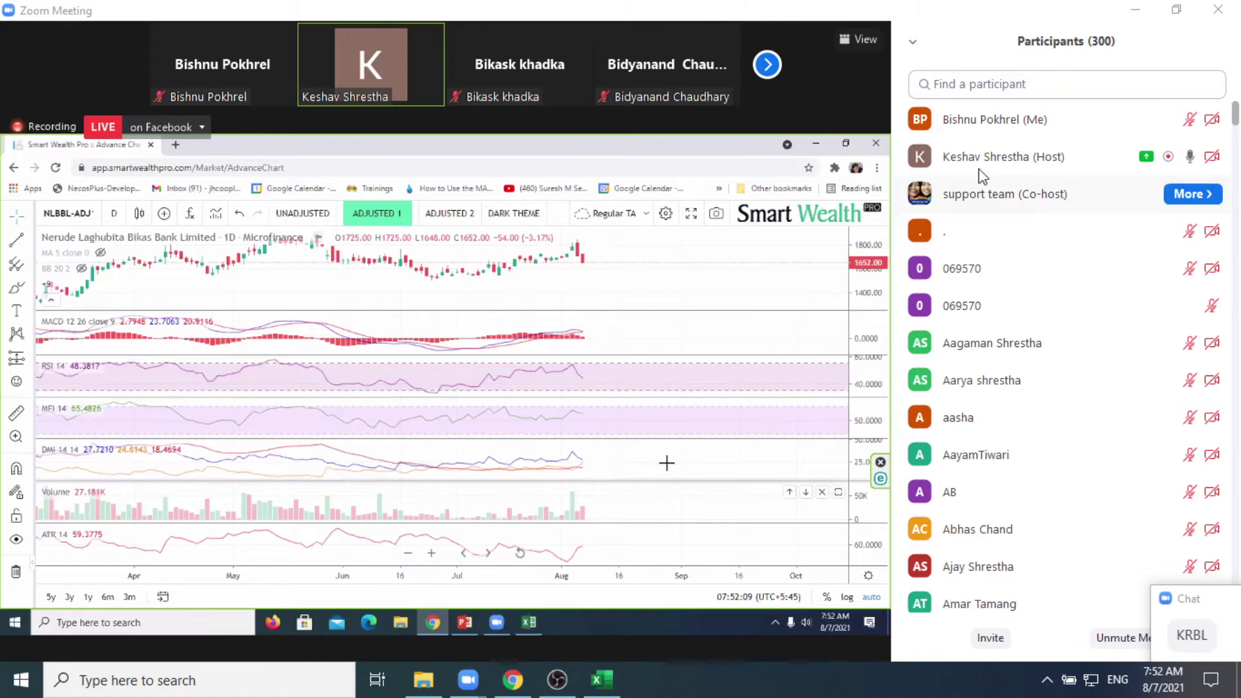
pyautogui.moveTo(390, 625)
pyautogui.click(341, 633)
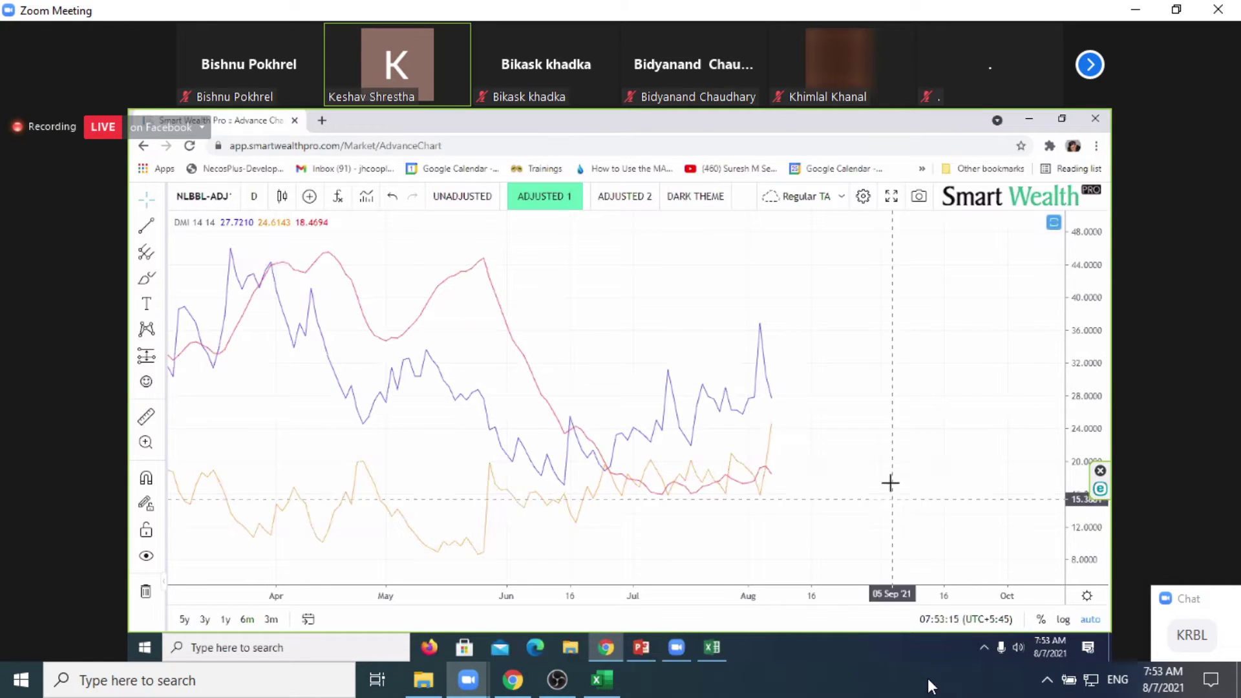
pyautogui.moveTo(479, 679)
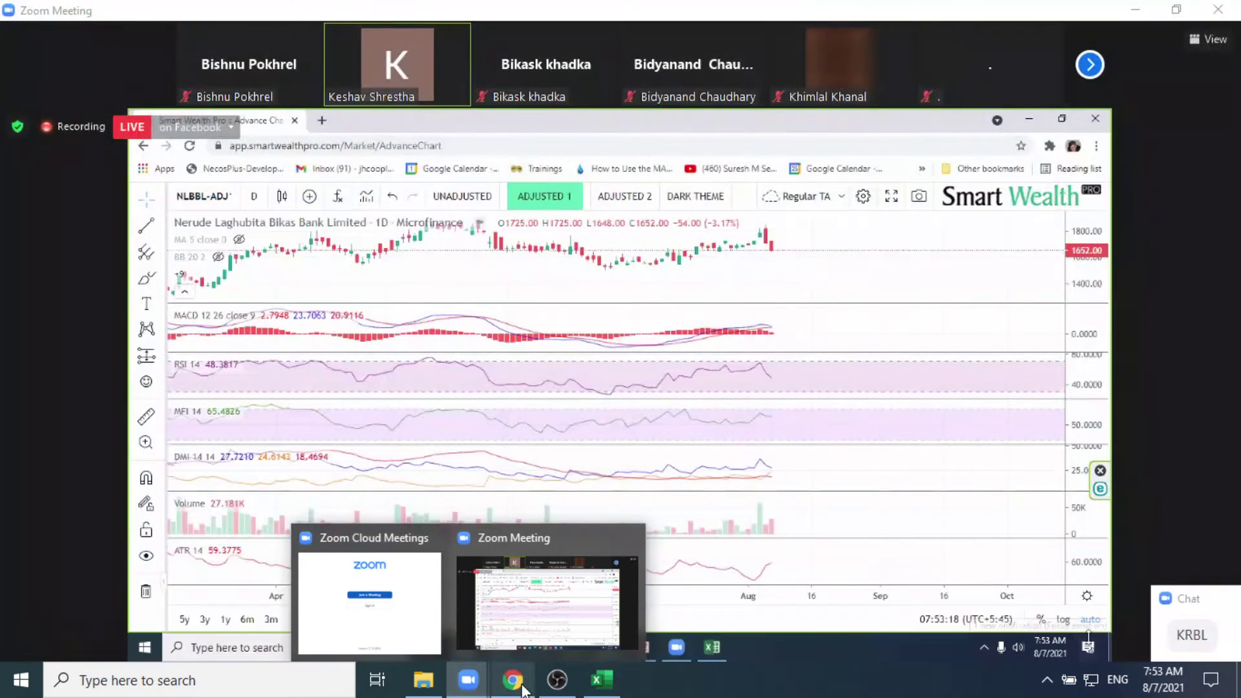
# Step: Review the SWBBL Bollinger Bands chart, return to Zoom, then switch to the NEPSE tracker workbook
pyautogui.click(521, 688)
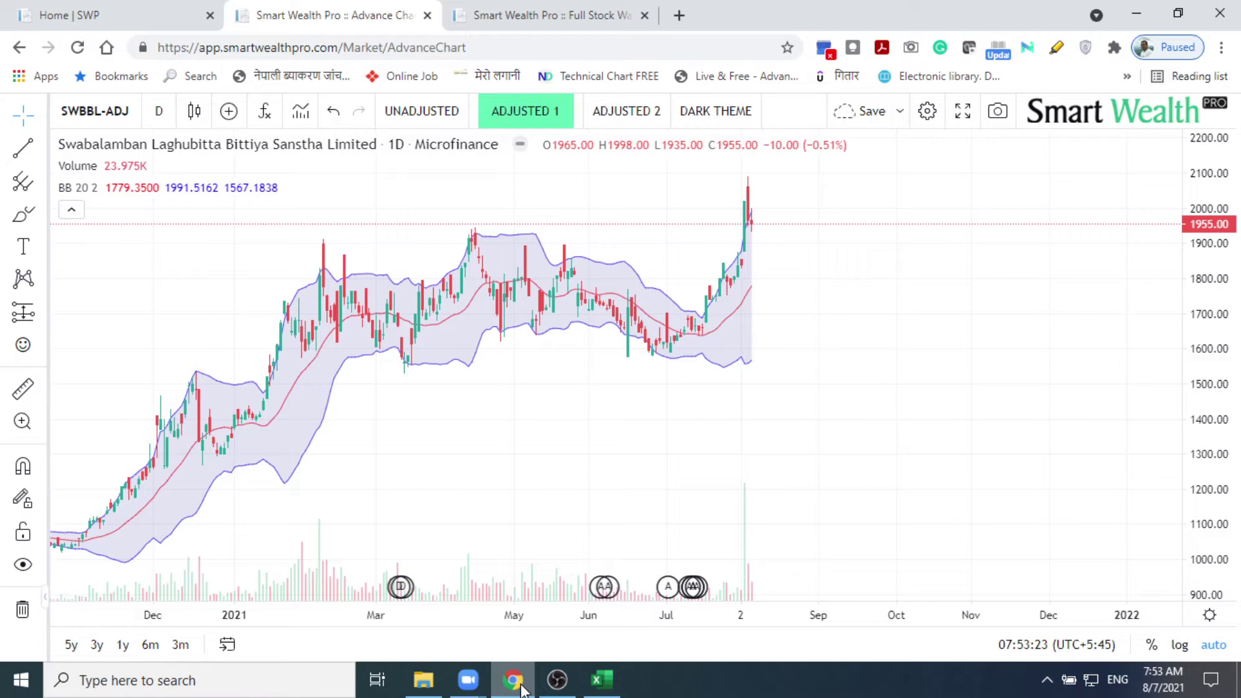
pyautogui.click(521, 687)
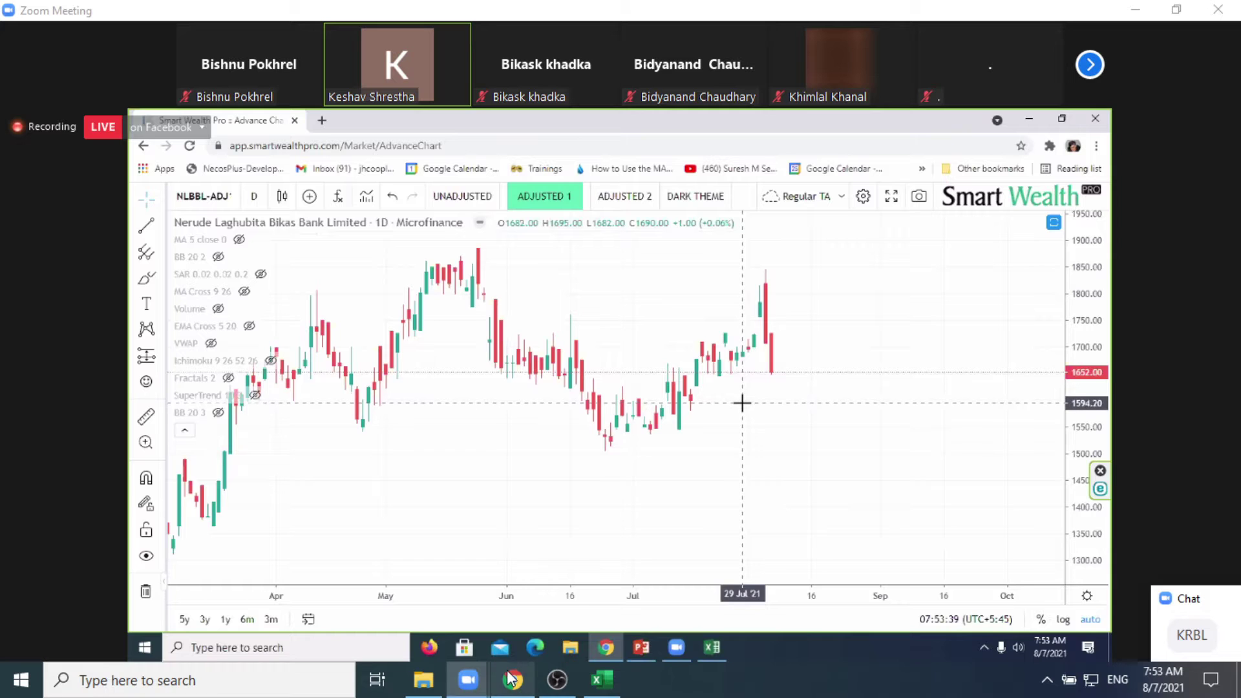
pyautogui.moveTo(510, 678)
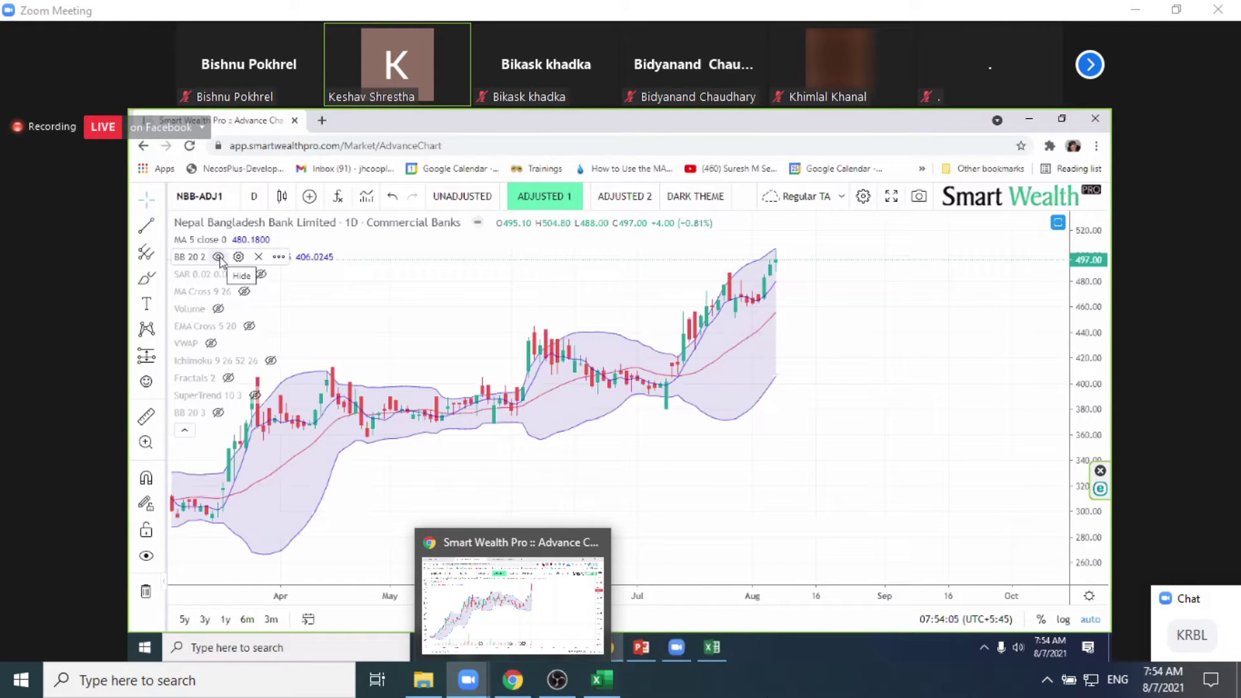
pyautogui.click(611, 691)
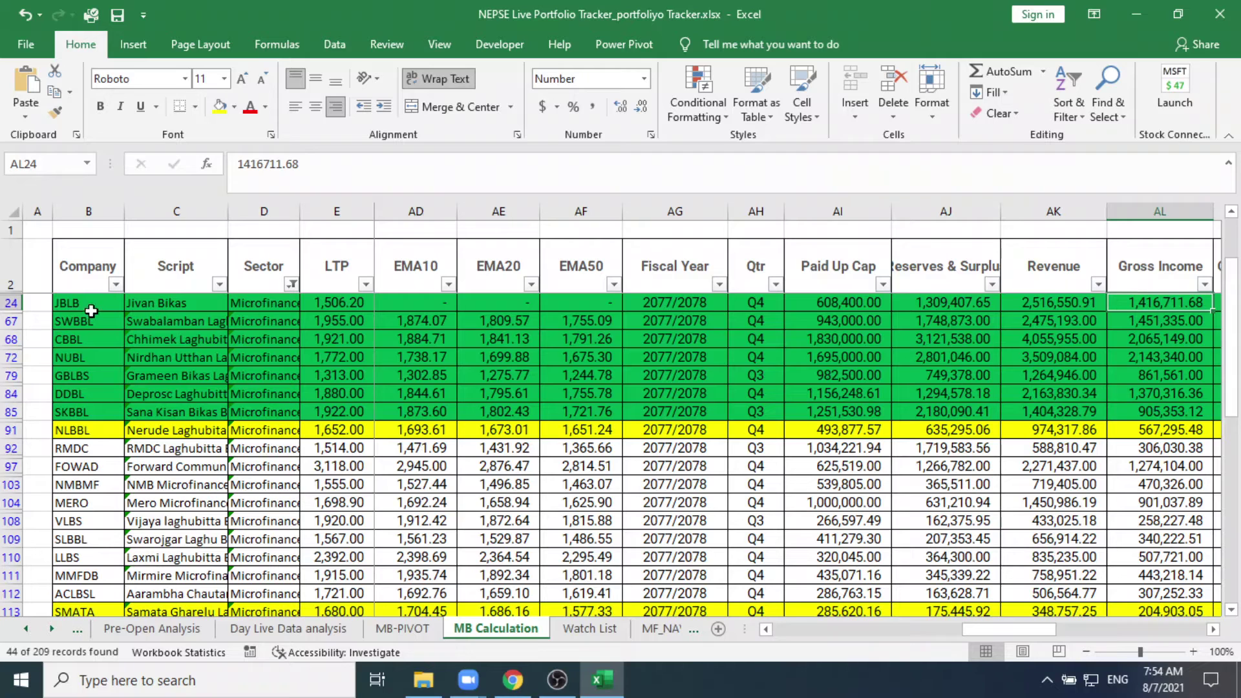
pyautogui.click(117, 284)
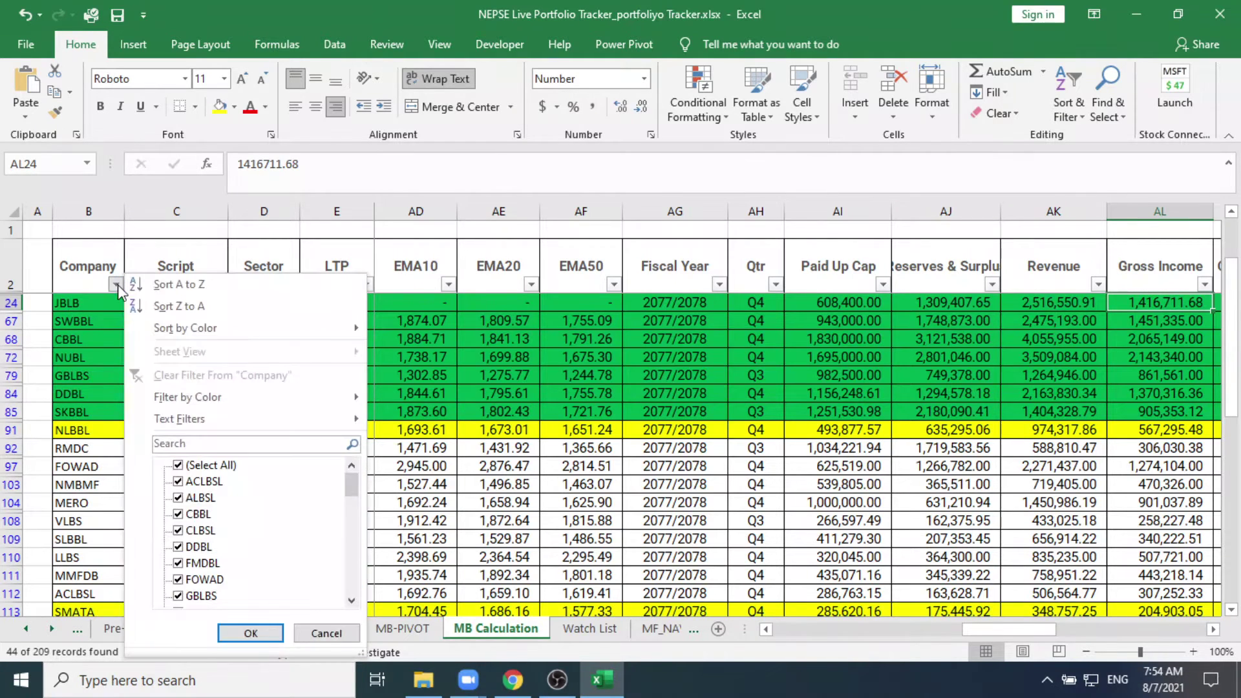
pyautogui.click(205, 442)
pyautogui.write('NBB')
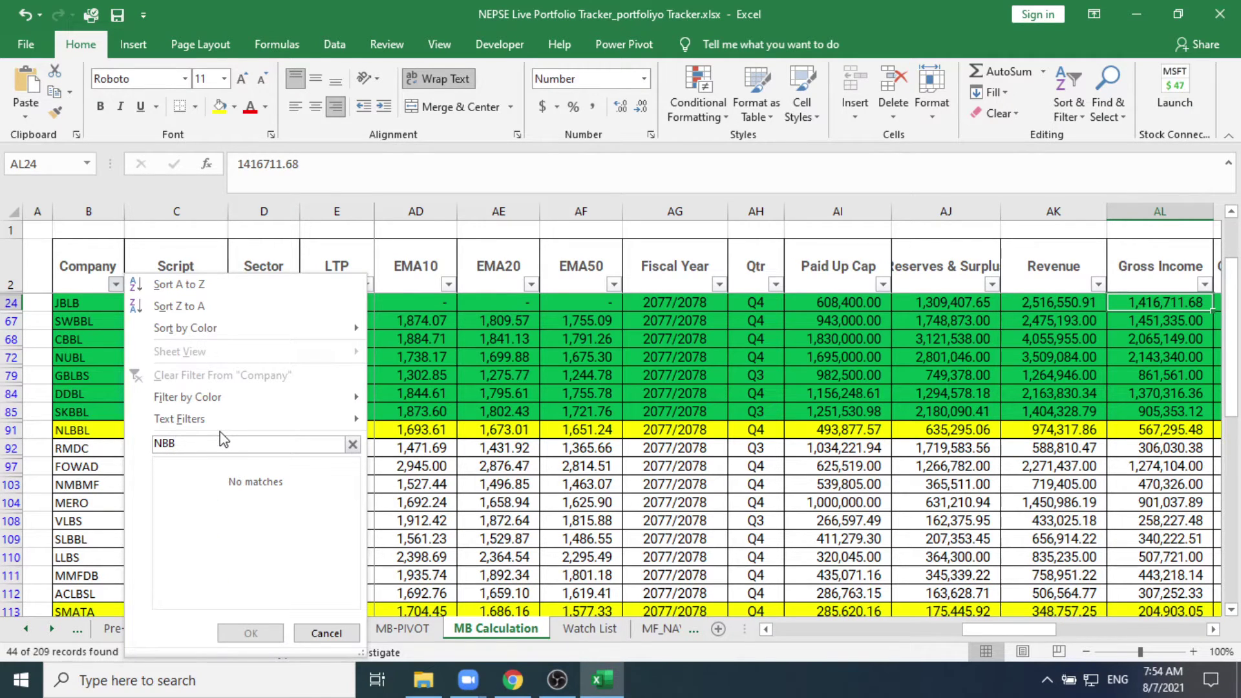
pyautogui.press('BackSpace')
pyautogui.press('BackSpace')
pyautogui.press('BackSpace')
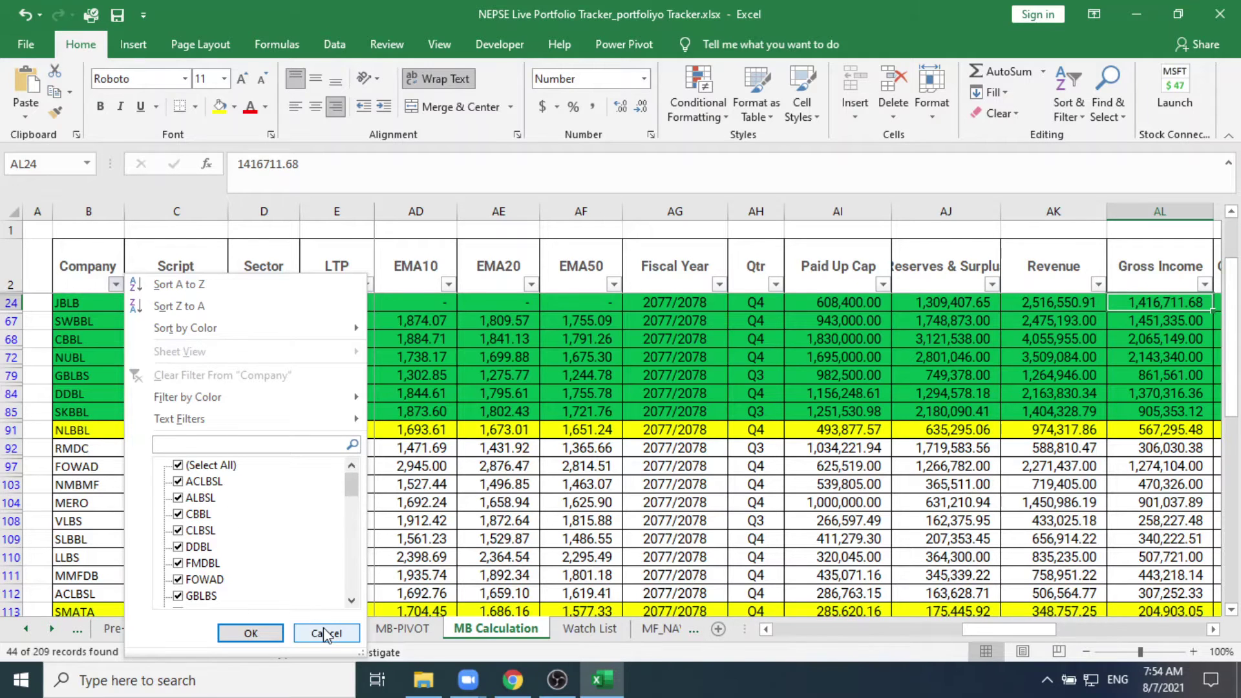
pyautogui.click(326, 633)
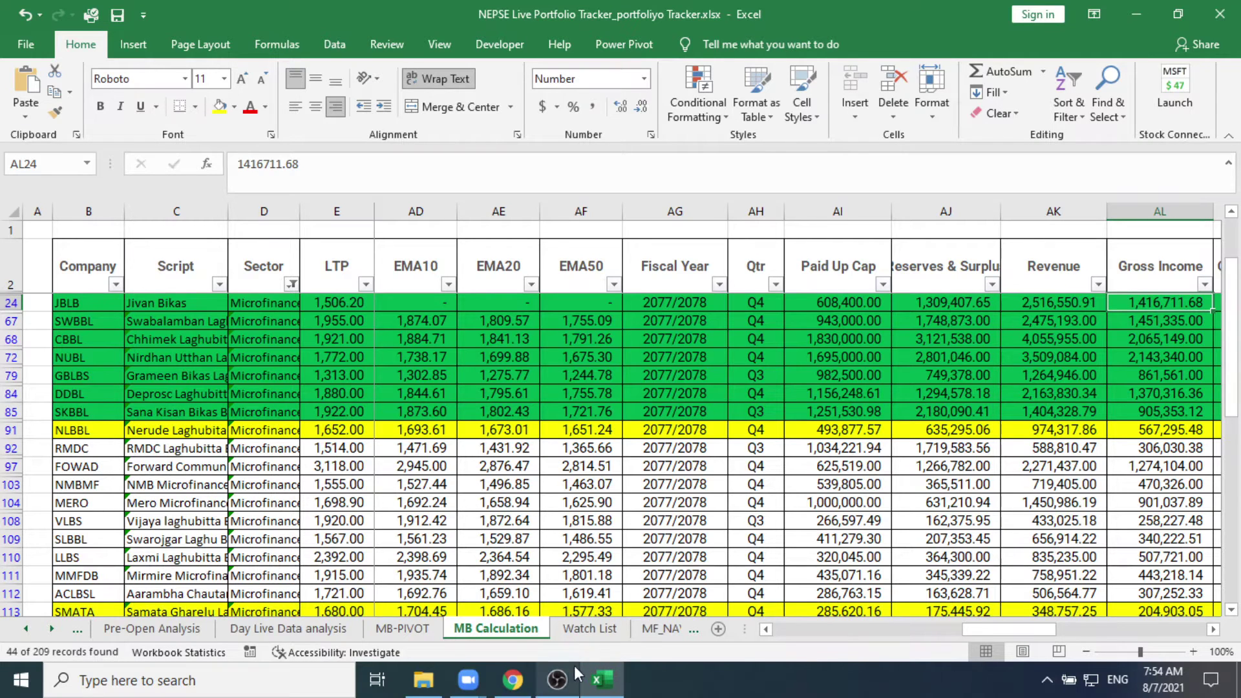
pyautogui.click(471, 680)
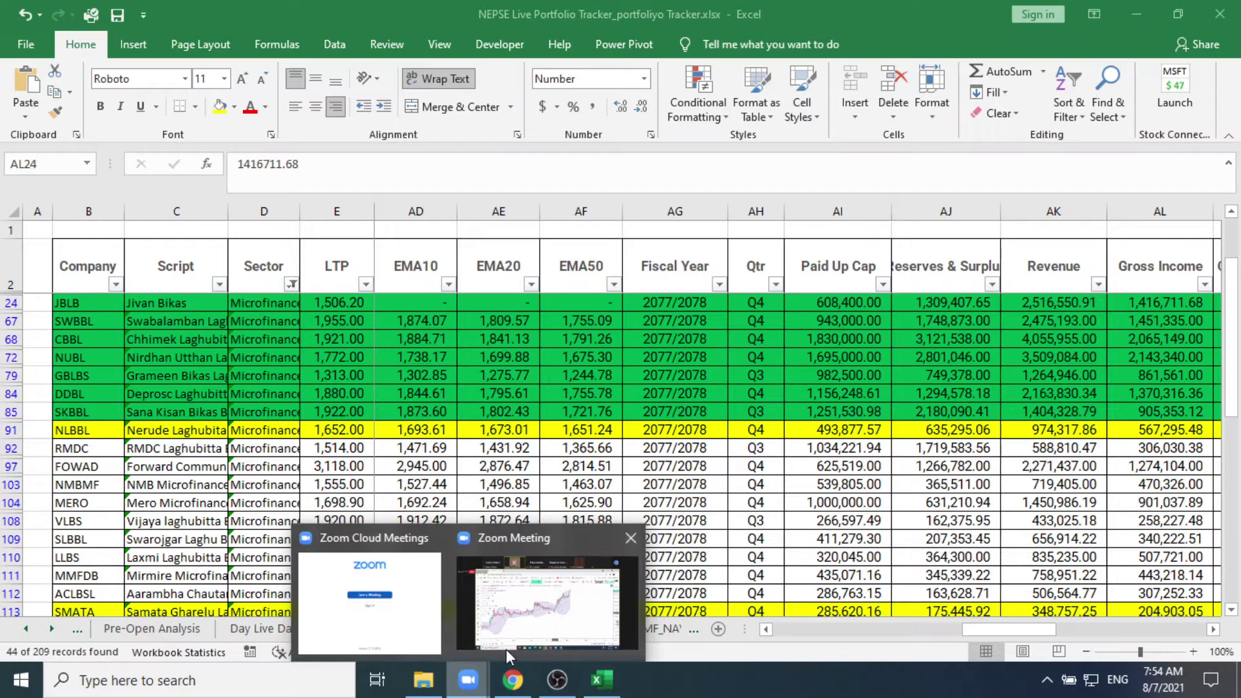
pyautogui.click(536, 621)
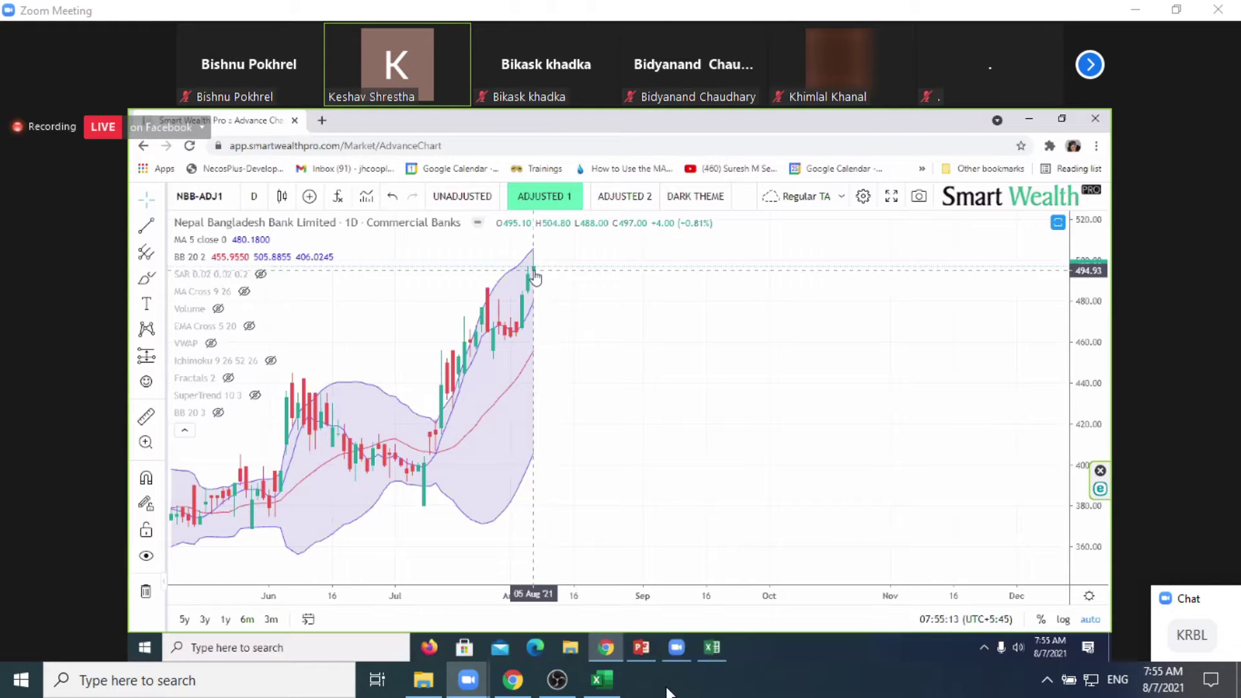
pyautogui.click(601, 679)
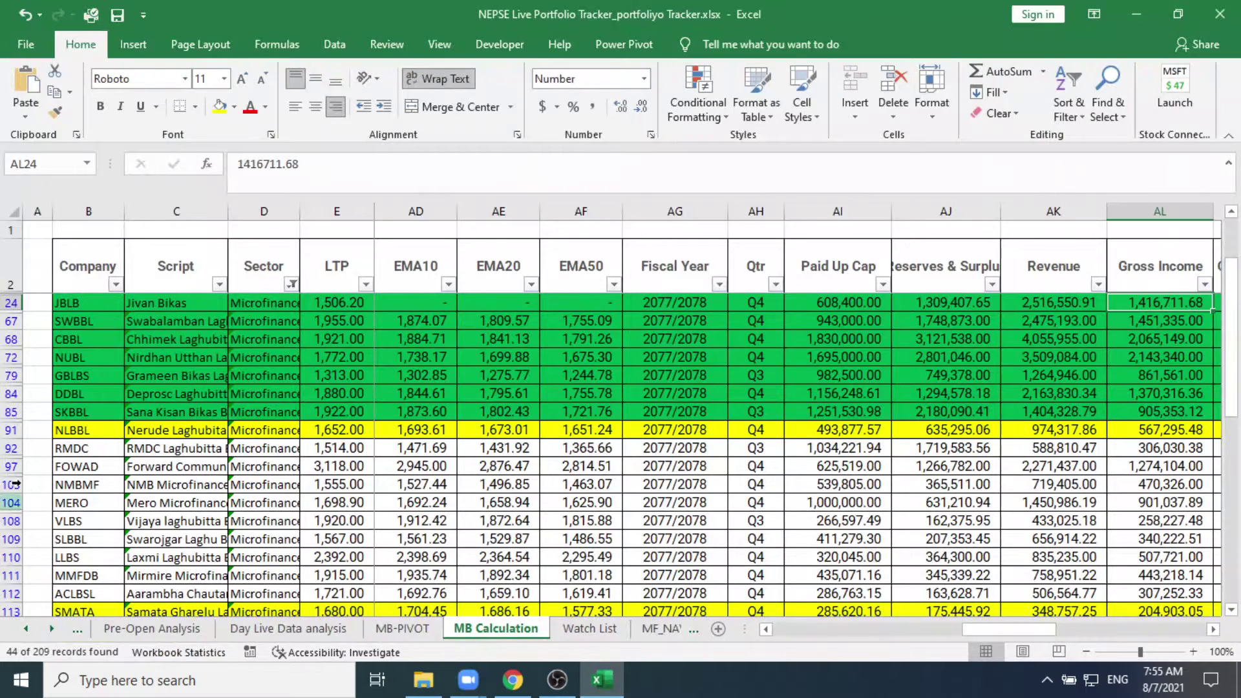
# Step: Filter the Sector column to Commercial Banks only, showing 24 of 209 records
pyautogui.click(291, 285)
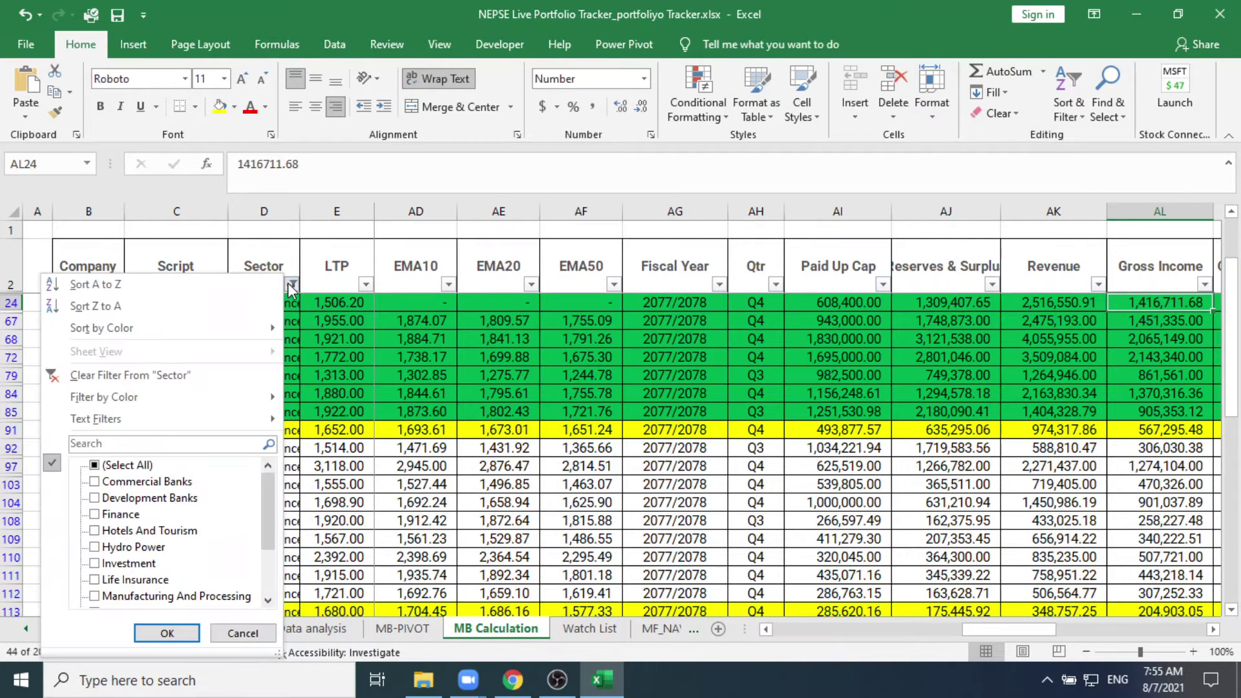
pyautogui.click(95, 465)
pyautogui.click(95, 465)
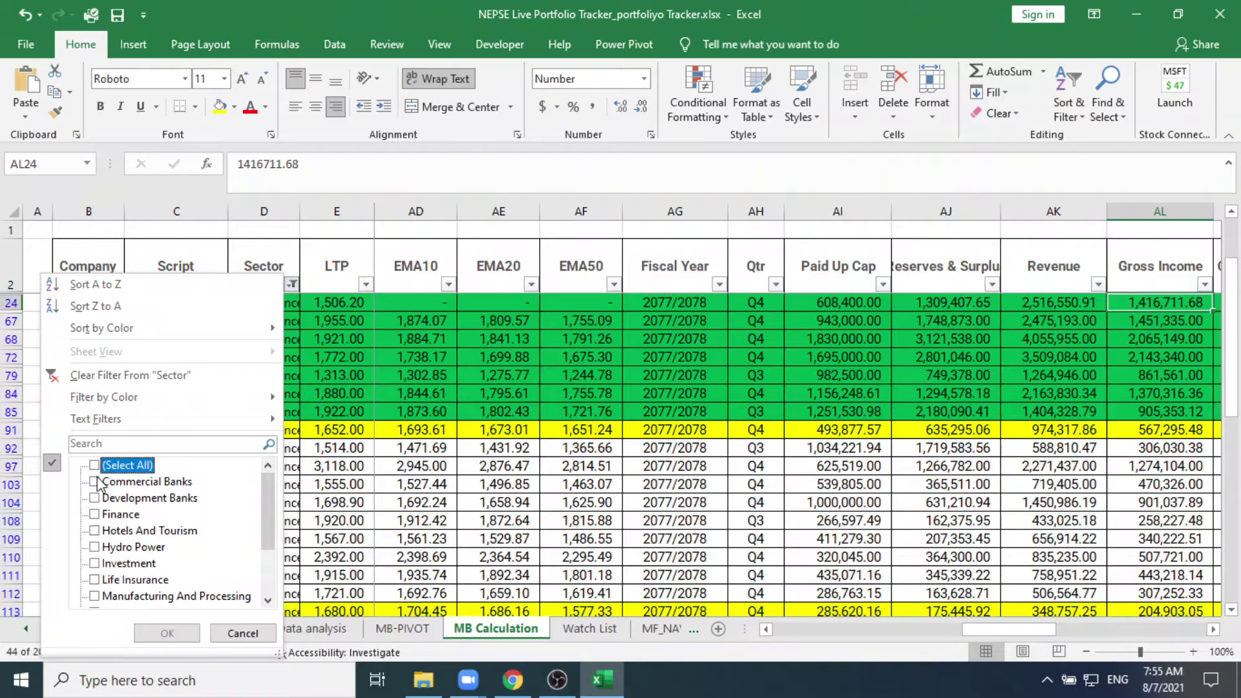
pyautogui.click(96, 482)
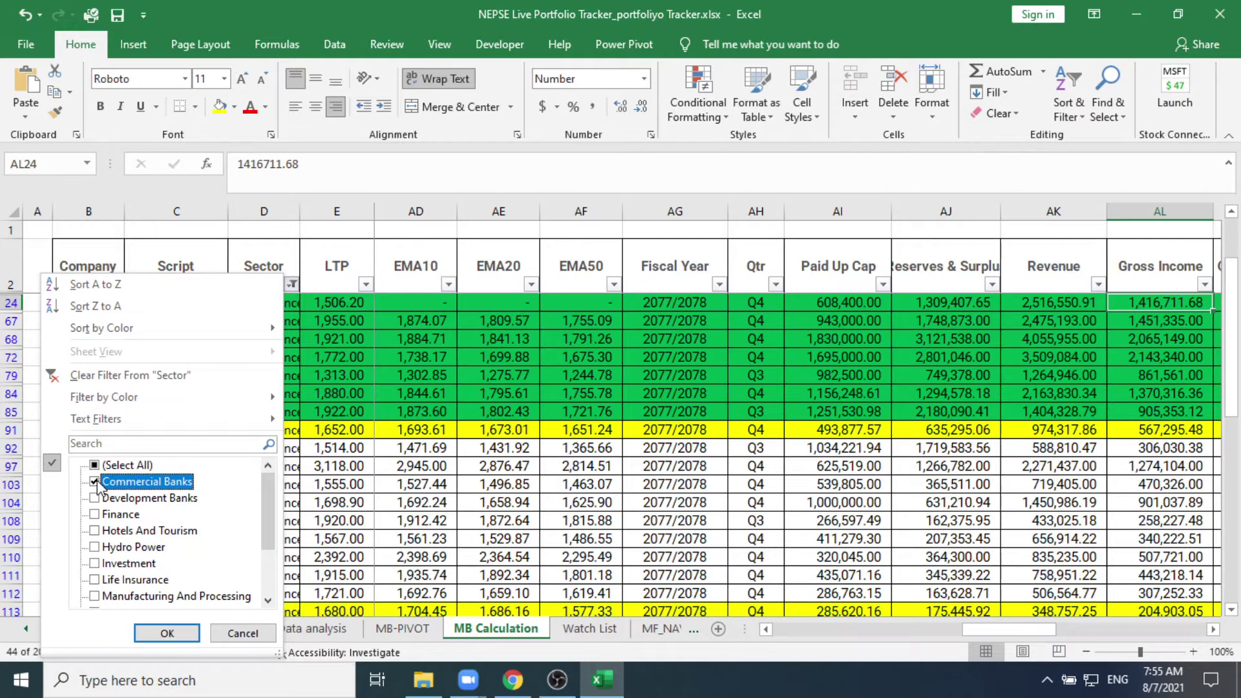
pyautogui.click(166, 633)
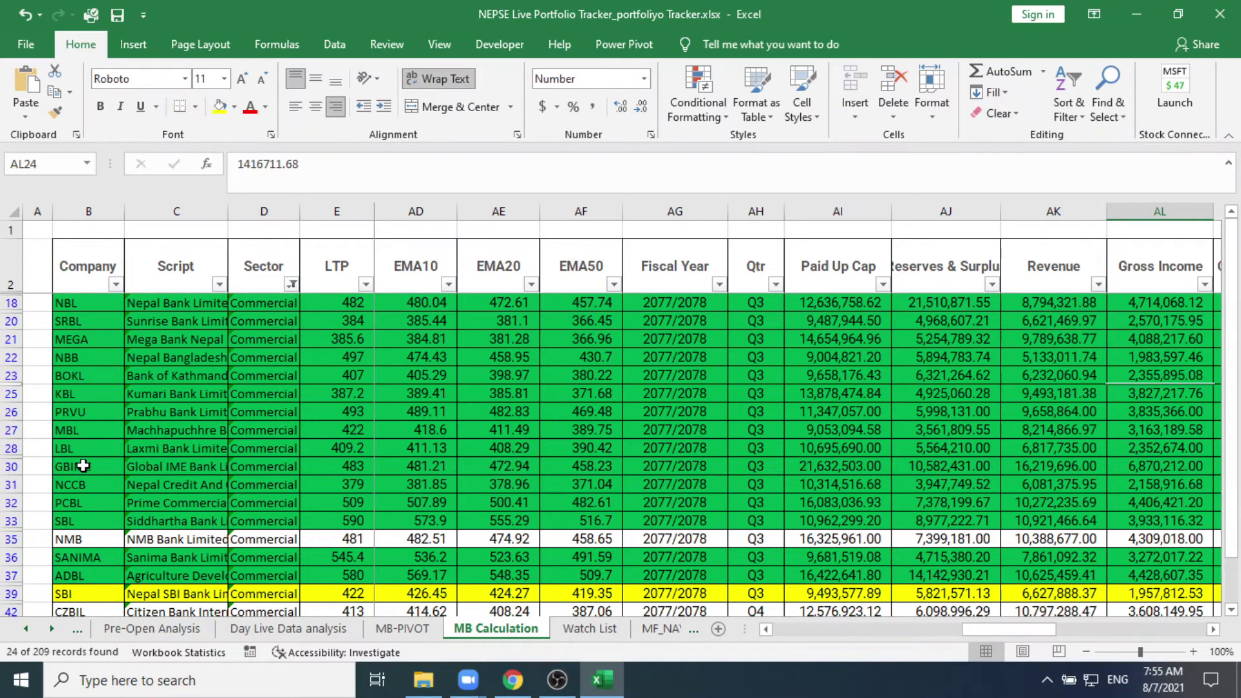
pyautogui.scroll(-3, 84, 465)
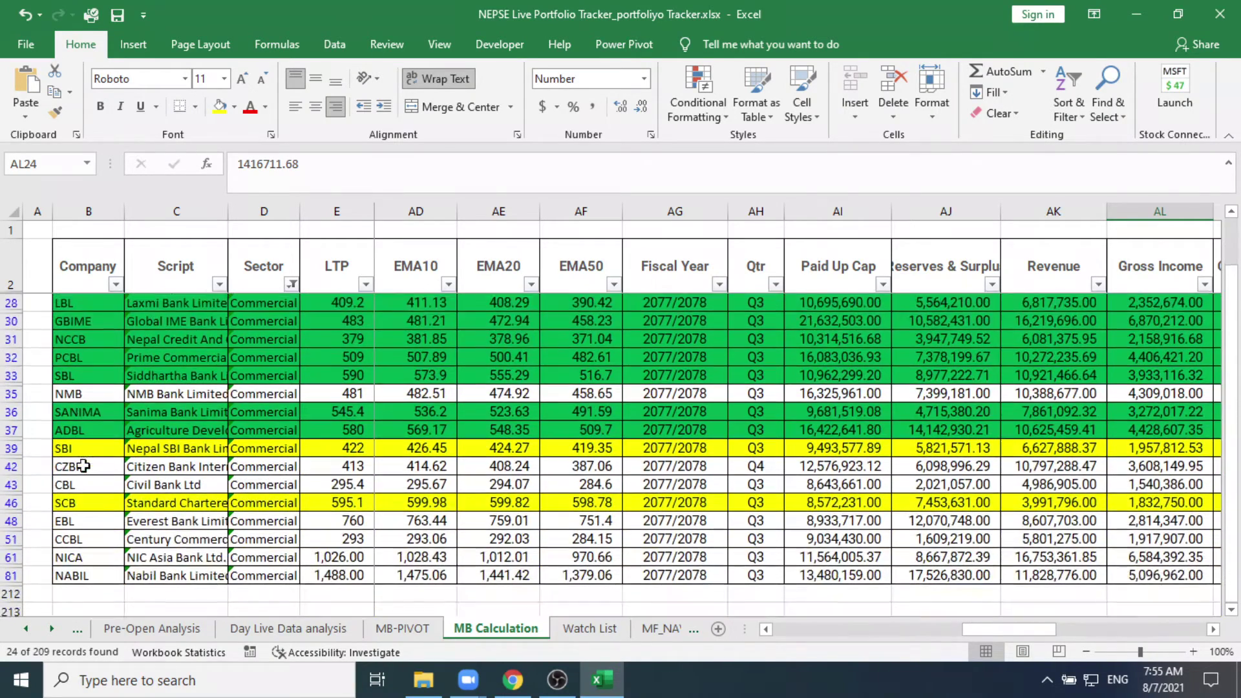
pyautogui.scroll(-1, 83, 465)
pyautogui.scroll(2, 65, 582)
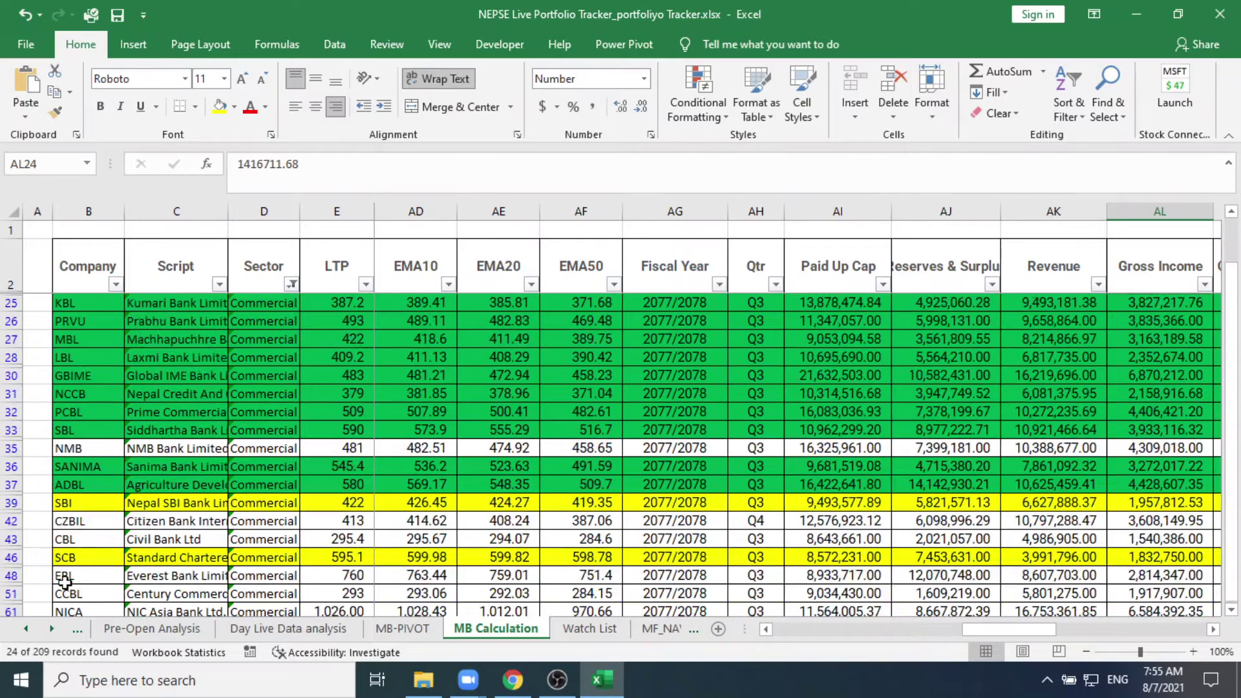
pyautogui.scroll(2, 65, 581)
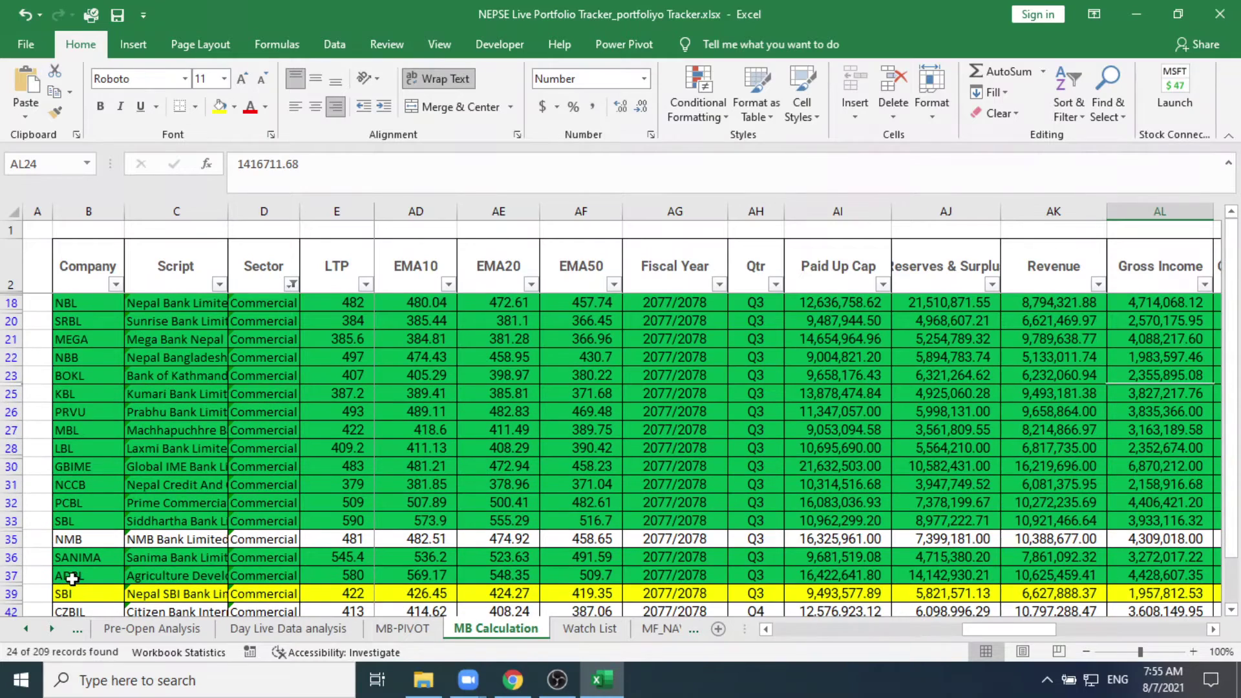
pyautogui.click(107, 357)
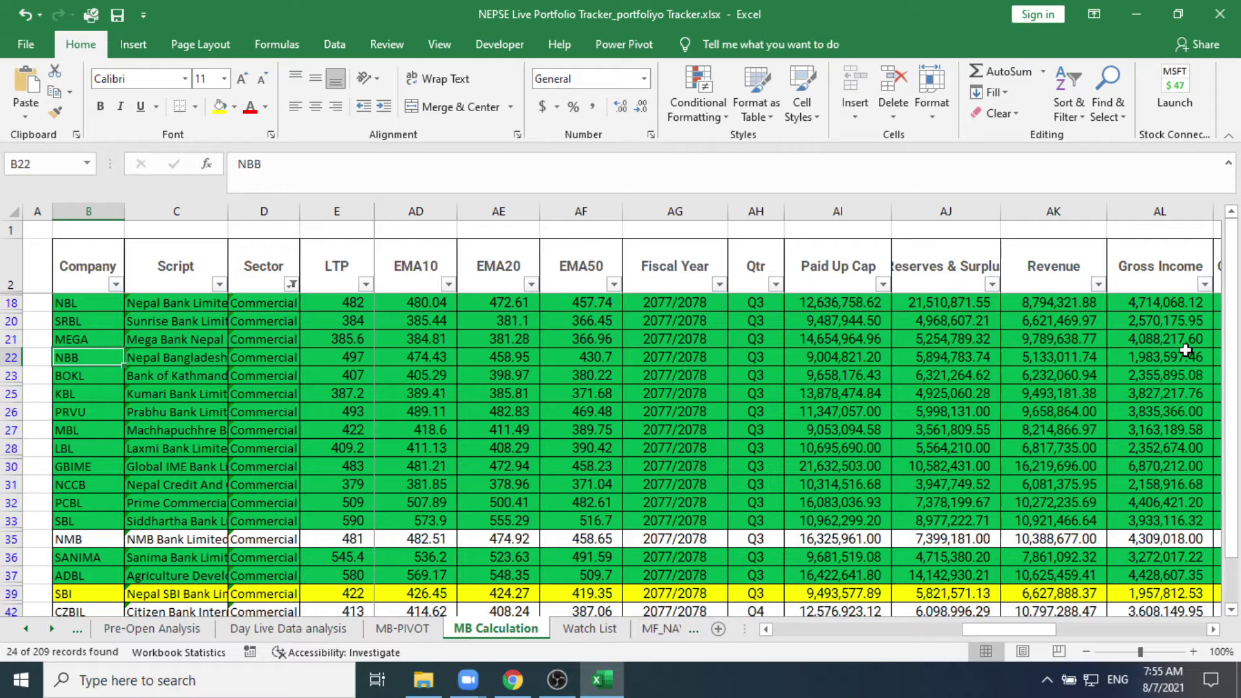
pyautogui.press('Right')
pyautogui.press('Right')
pyautogui.press('Right')
pyautogui.press('Right')
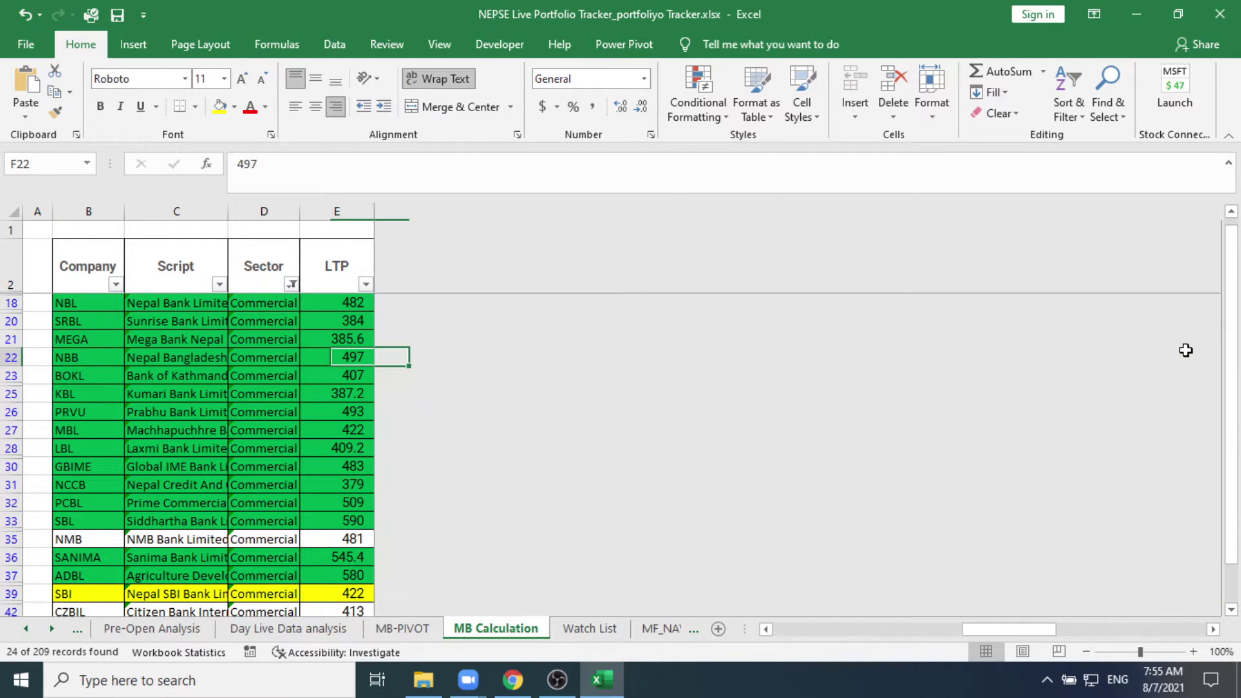
pyautogui.press('Right')
pyautogui.press('Right')
pyautogui.press('Right')
pyautogui.press('Right')
pyautogui.press('Right')
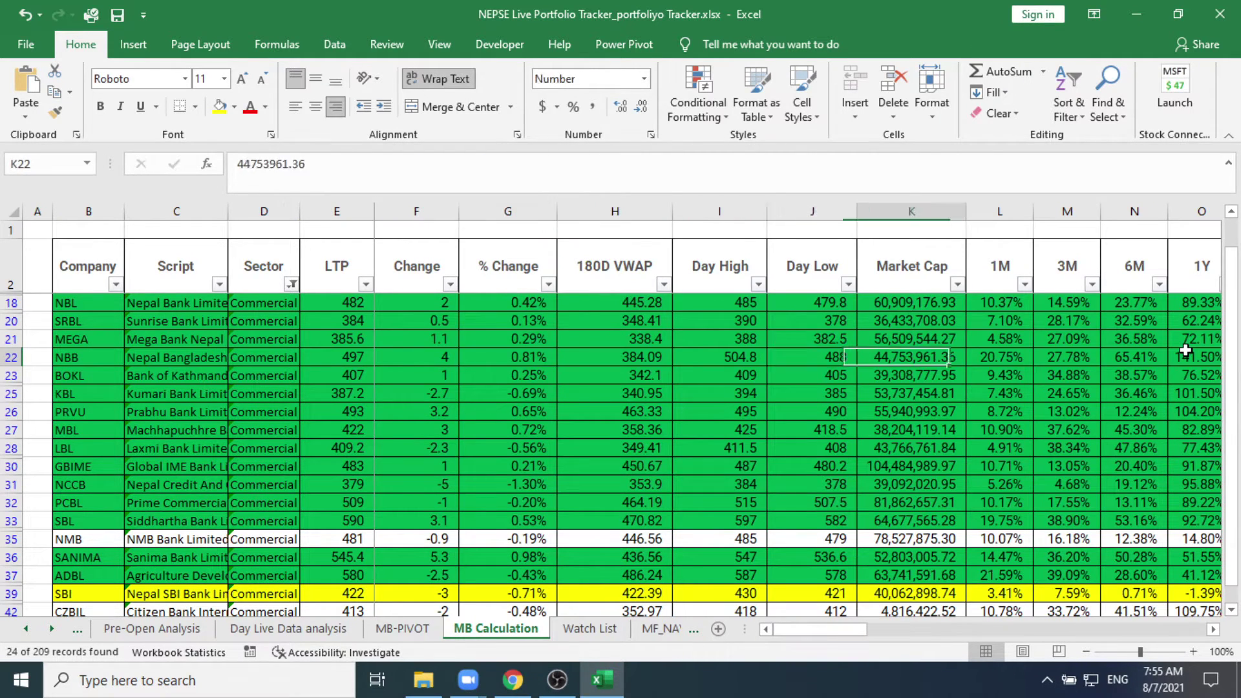
pyautogui.press('Right')
pyautogui.press('Right')
pyautogui.press('Right')
pyautogui.press('Right')
pyautogui.press('Right')
pyautogui.press('Right')
pyautogui.press('Right')
pyautogui.press('Right')
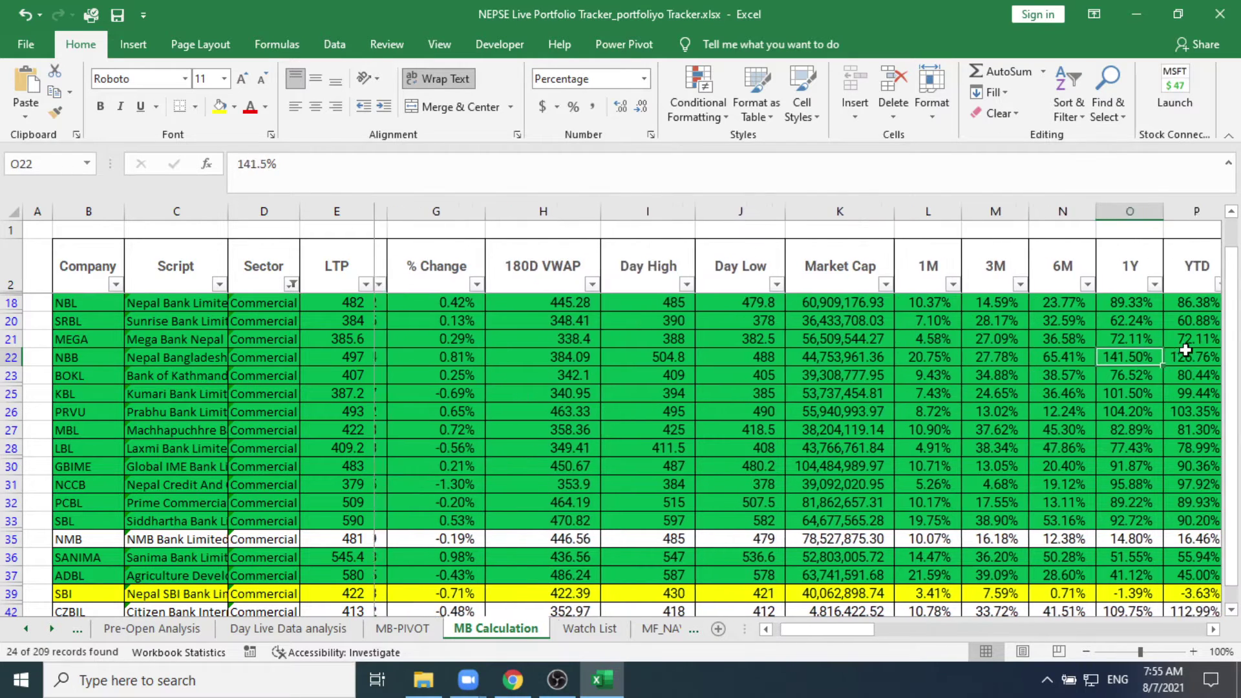
pyautogui.press('Right')
pyautogui.press('Right')
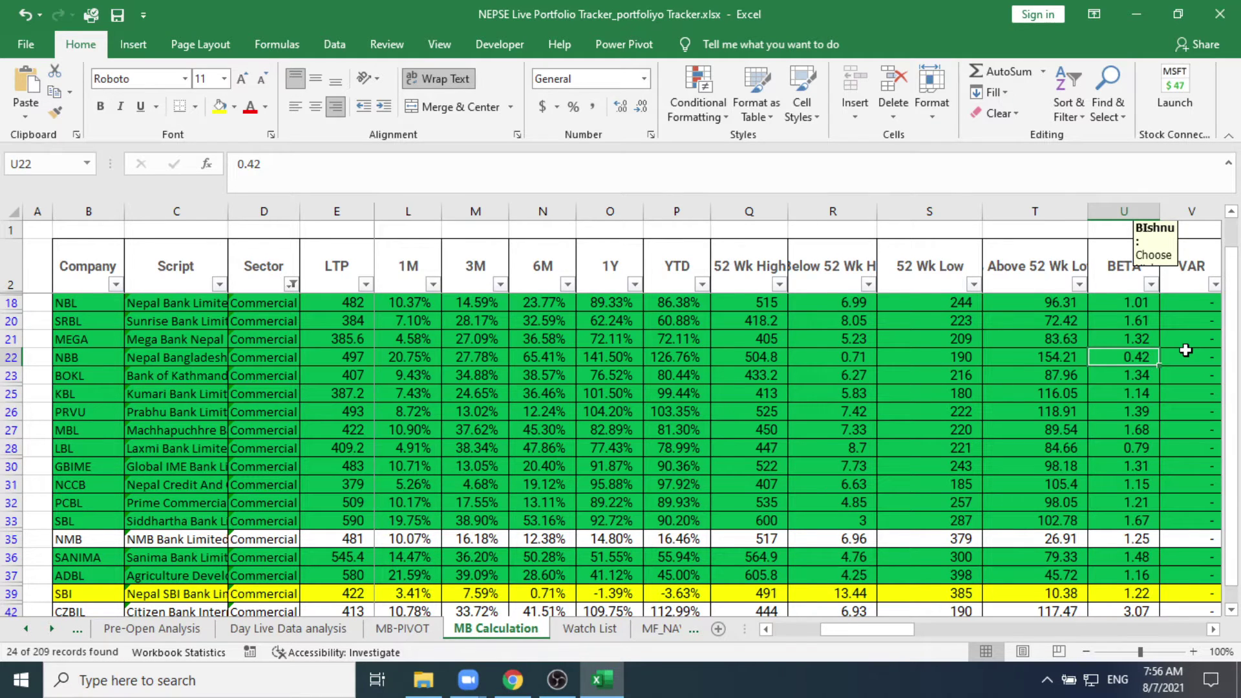
pyautogui.press('Right')
pyautogui.press('Right')
pyautogui.press('Right')
pyautogui.press('Right')
pyautogui.press('Right')
pyautogui.press('Right')
pyautogui.press('Right')
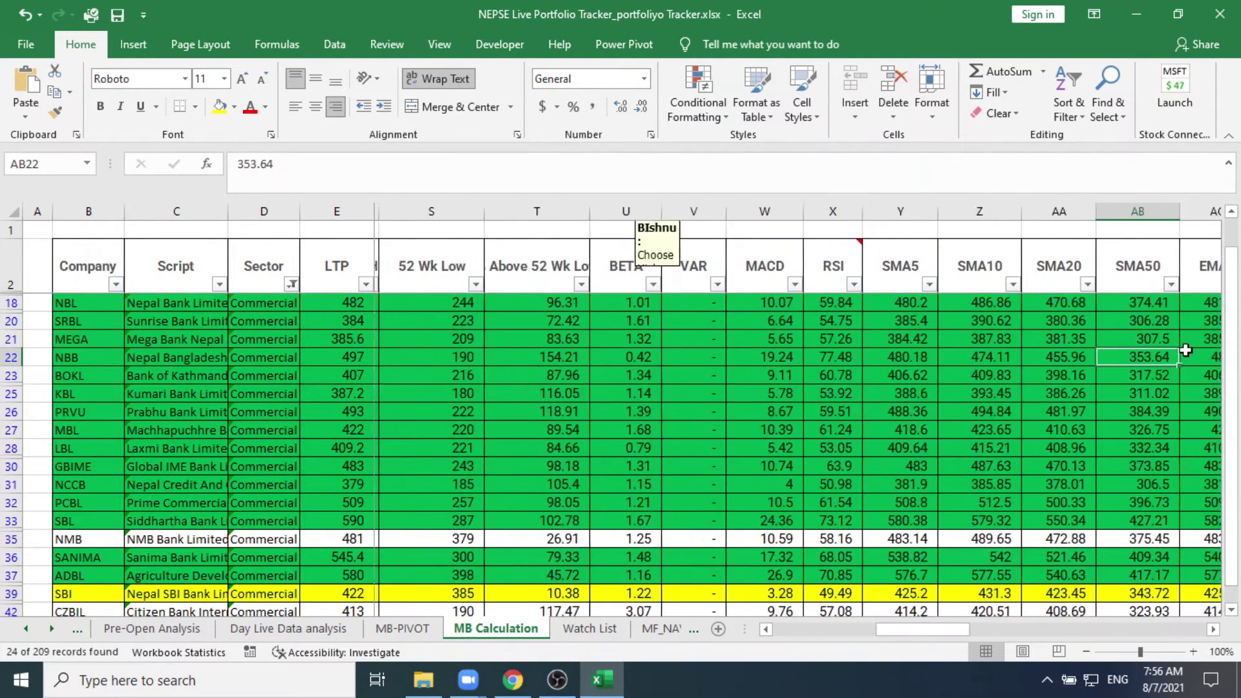
pyautogui.press('Right')
pyautogui.press('Right')
pyautogui.press('Right')
pyautogui.press('Right')
pyautogui.press('Right')
pyautogui.press('Right')
pyautogui.press('Right')
pyautogui.press('Right')
pyautogui.press('Right')
pyautogui.press('Right')
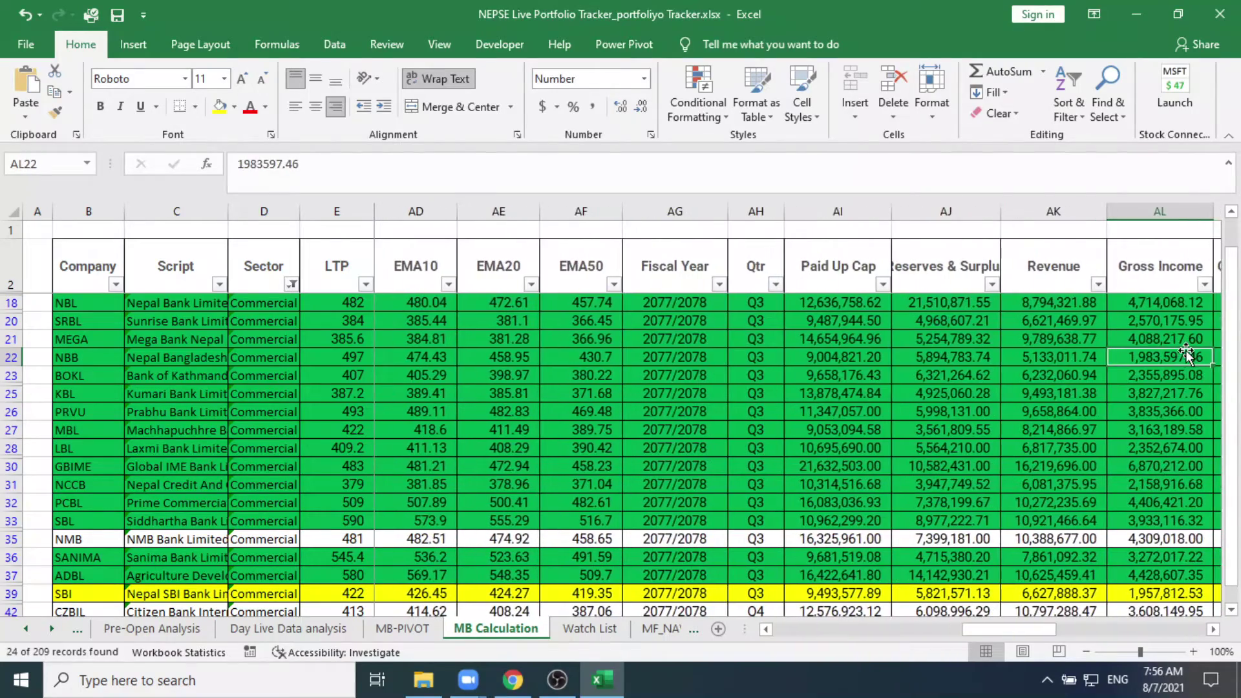
pyautogui.press('Left')
pyautogui.press('Left')
pyautogui.press('Left')
pyautogui.press('Left')
pyautogui.press('Right')
pyautogui.press('Right')
pyautogui.press('Right')
pyautogui.press('Right')
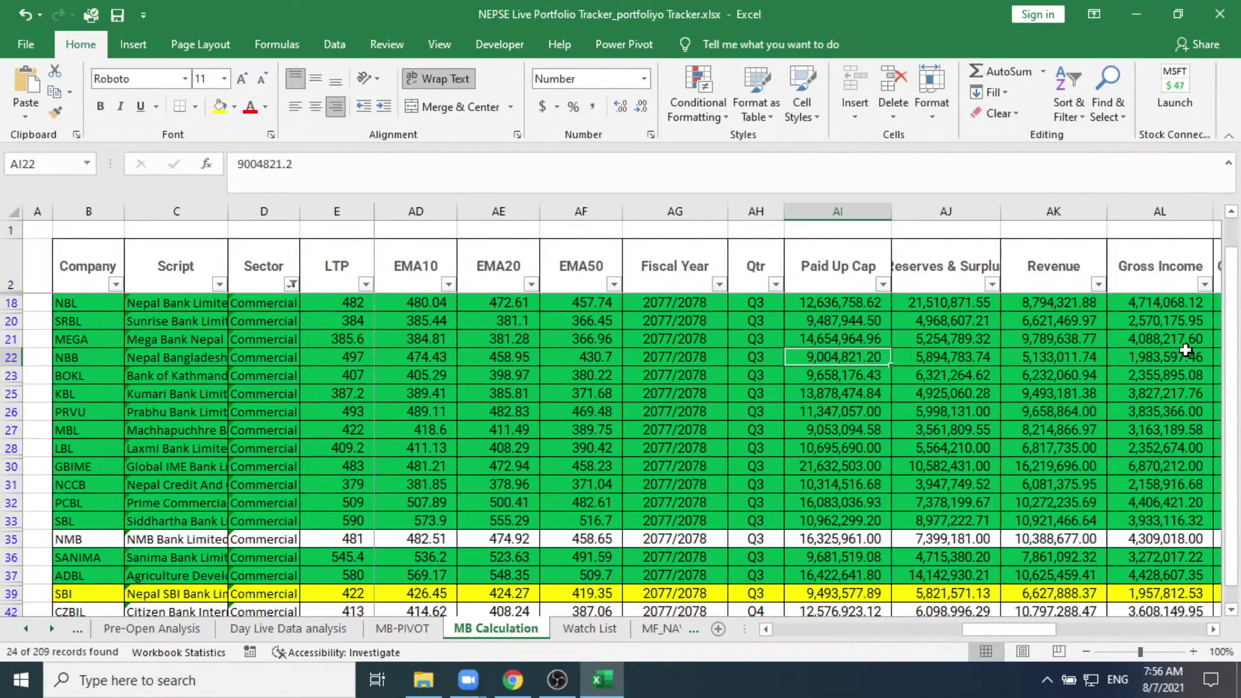
pyautogui.press('Right')
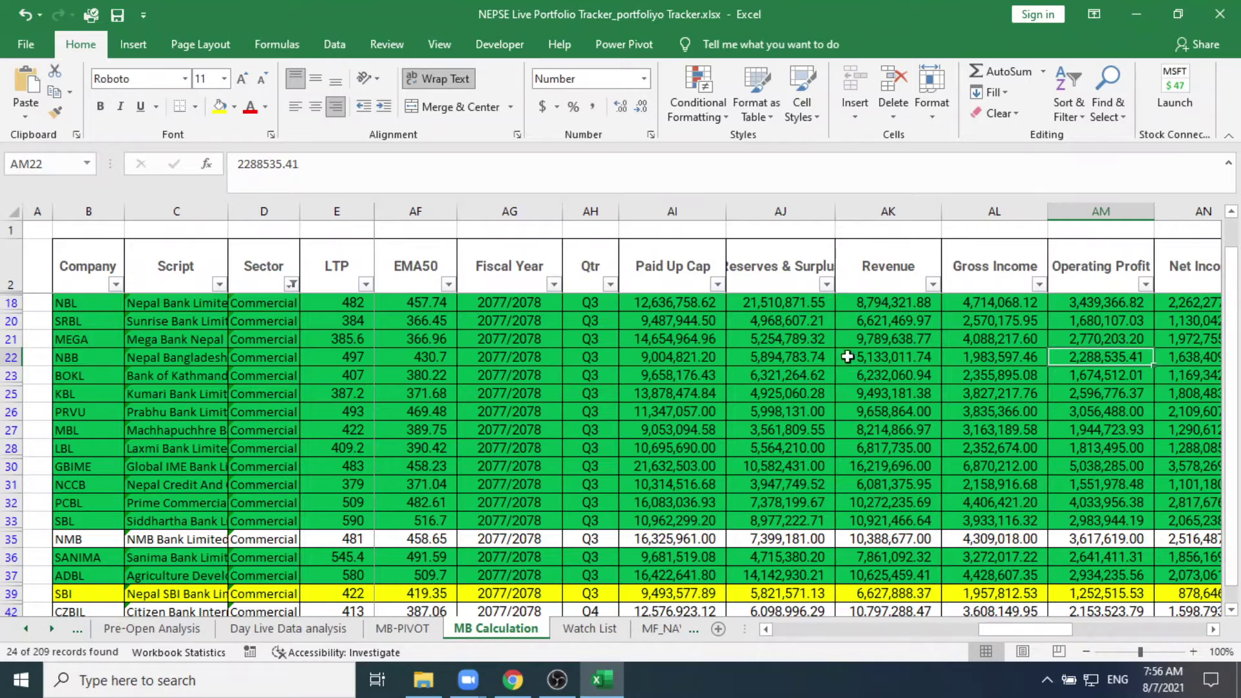
pyautogui.scroll(-4, 594, 377)
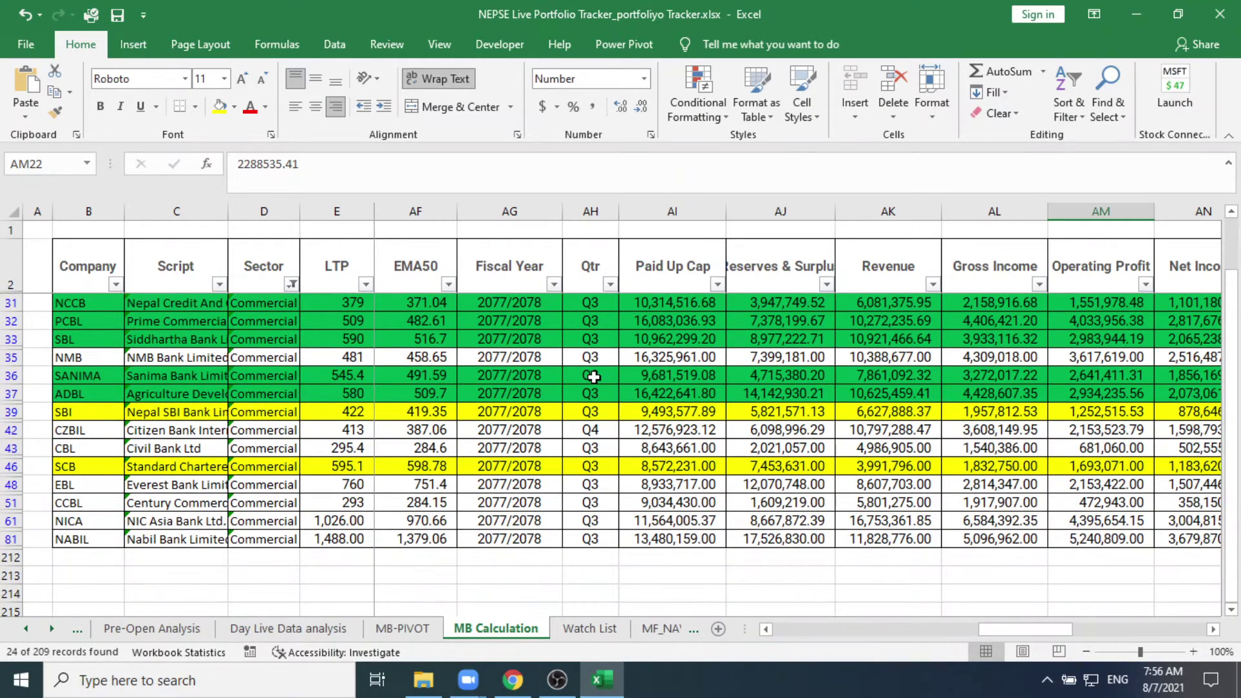
pyautogui.click(585, 432)
pyautogui.scroll(4, 840, 454)
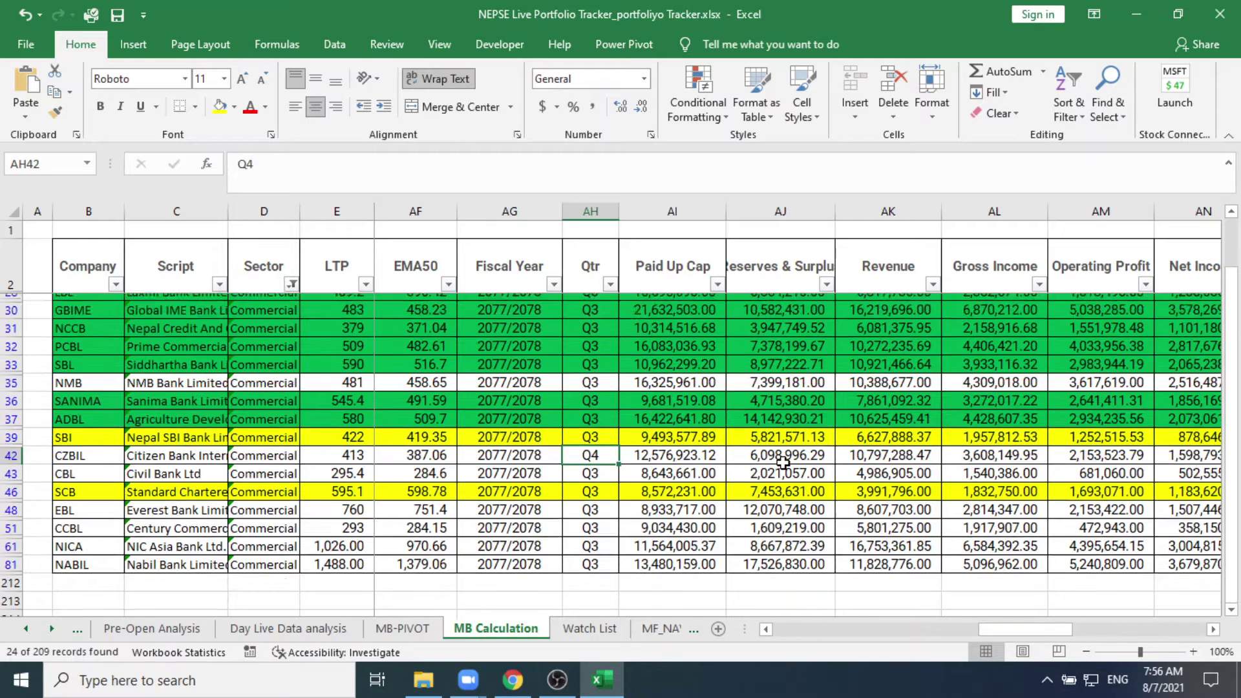
pyautogui.scroll(-2, 783, 463)
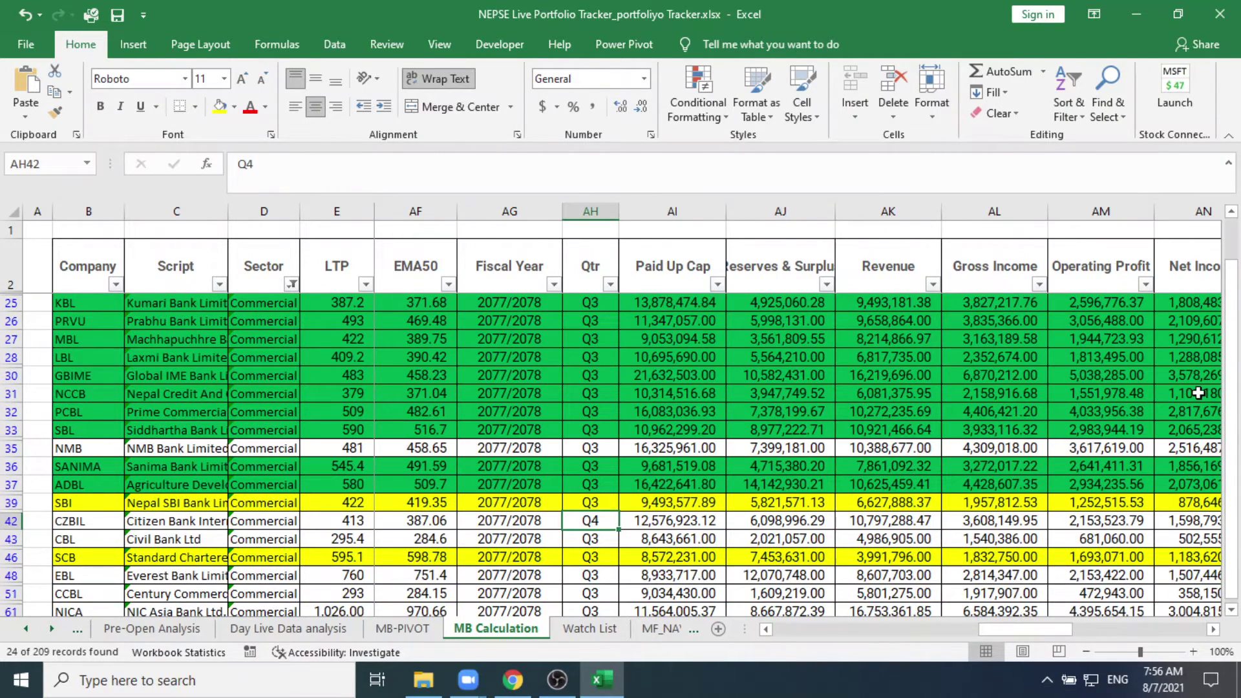
pyautogui.press('Right')
pyautogui.press('Right')
pyautogui.press('Right')
pyautogui.press('Right')
pyautogui.press('Right')
pyautogui.press('Right')
pyautogui.press('Right')
pyautogui.press('Right')
pyautogui.press('Right')
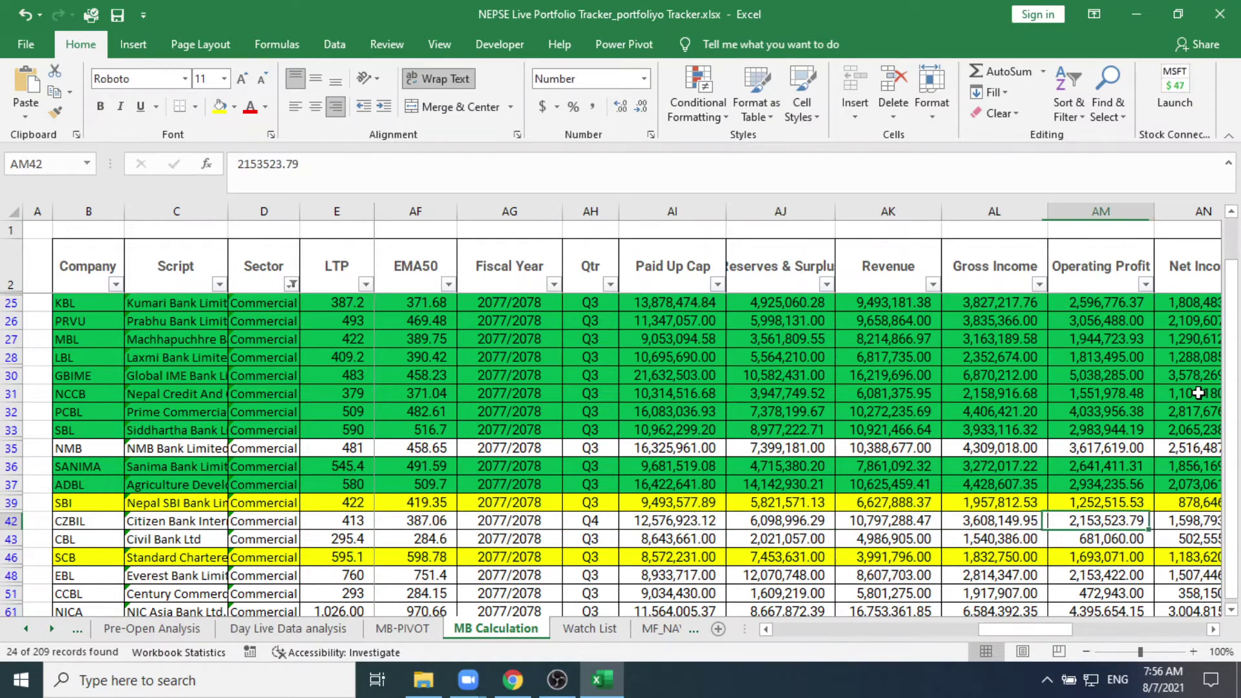
pyautogui.press('Right')
pyautogui.press('Right')
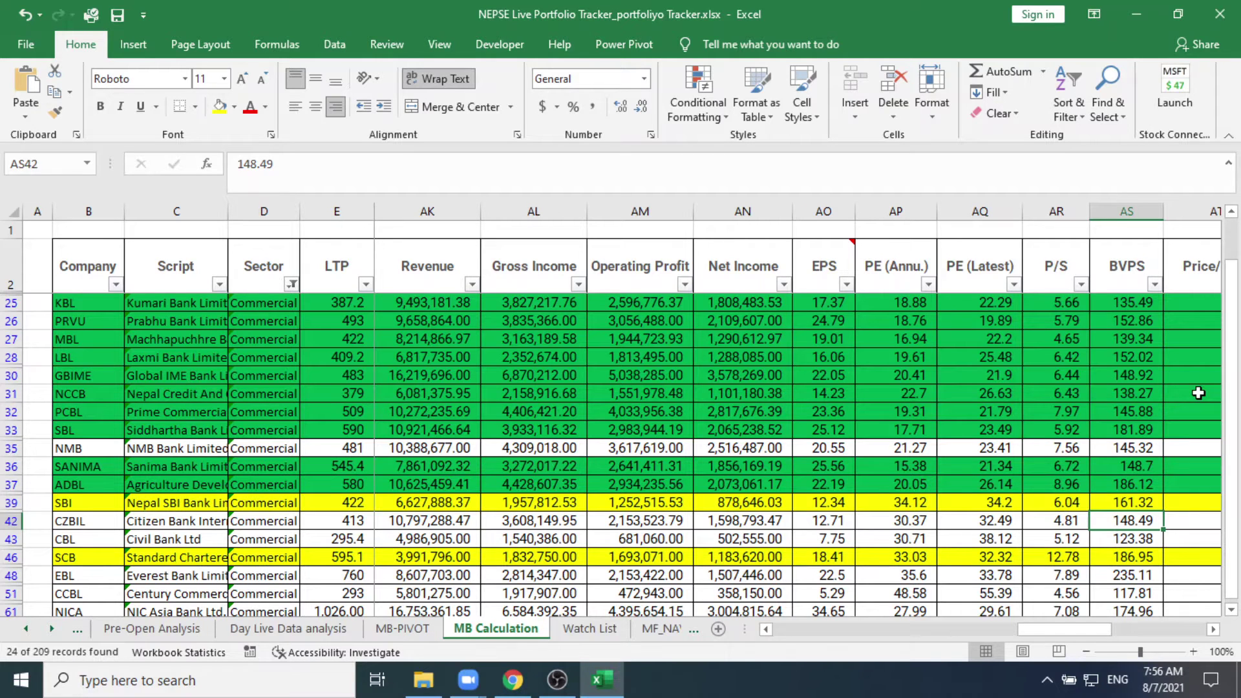
pyautogui.press('Left')
pyautogui.press('Left')
pyautogui.press('Left')
pyautogui.press('Left')
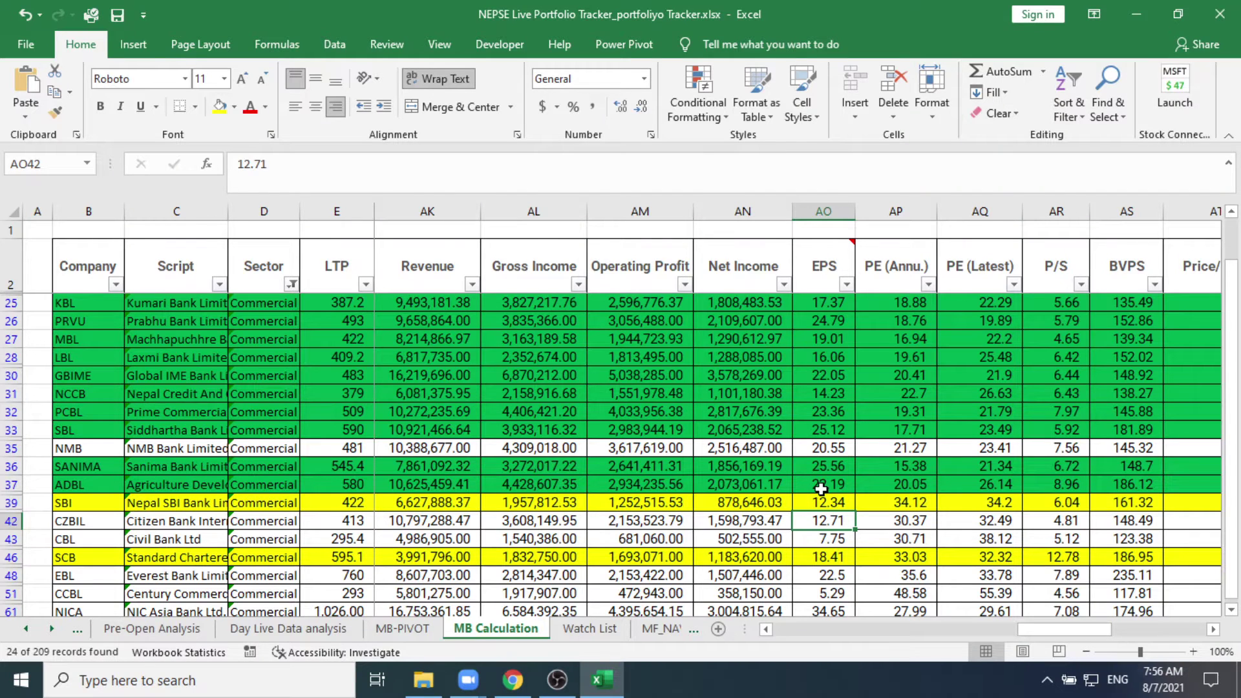
pyautogui.click(827, 470)
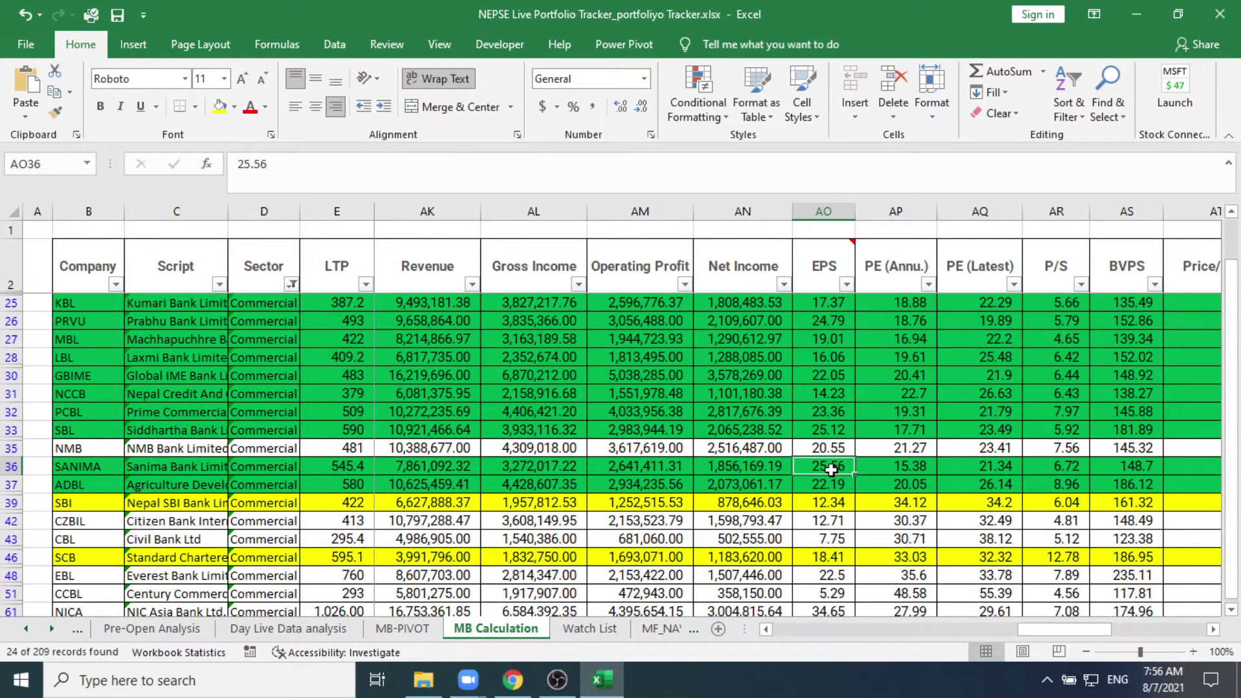
pyautogui.scroll(2, 831, 470)
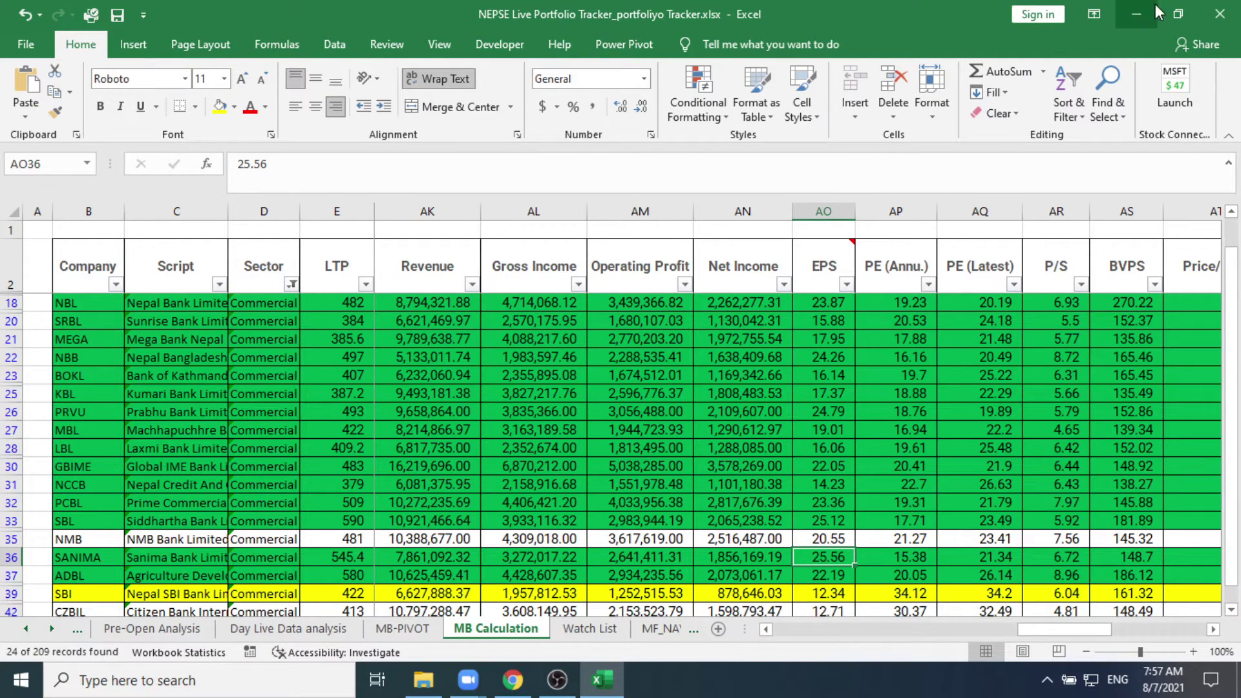
# Step: Minimize Excel and switch via Zoom back to the SWBBL-ADJ chart in Chrome
pyautogui.click(1129, 13)
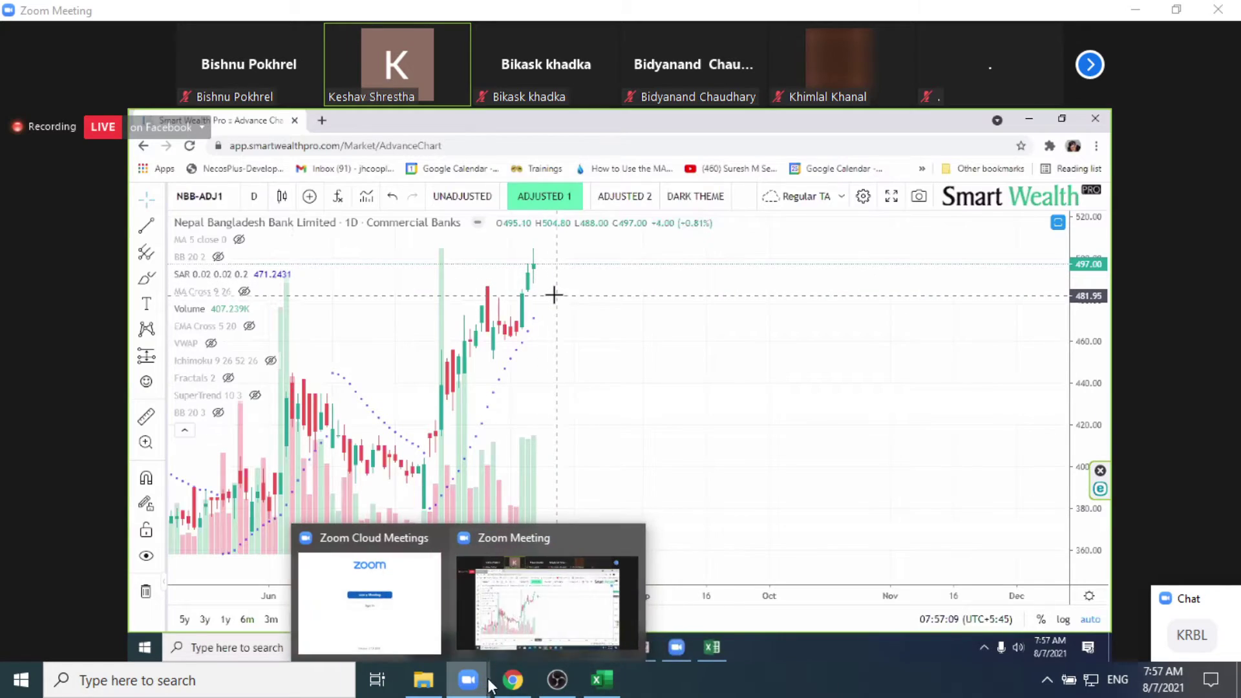
pyautogui.click(613, 690)
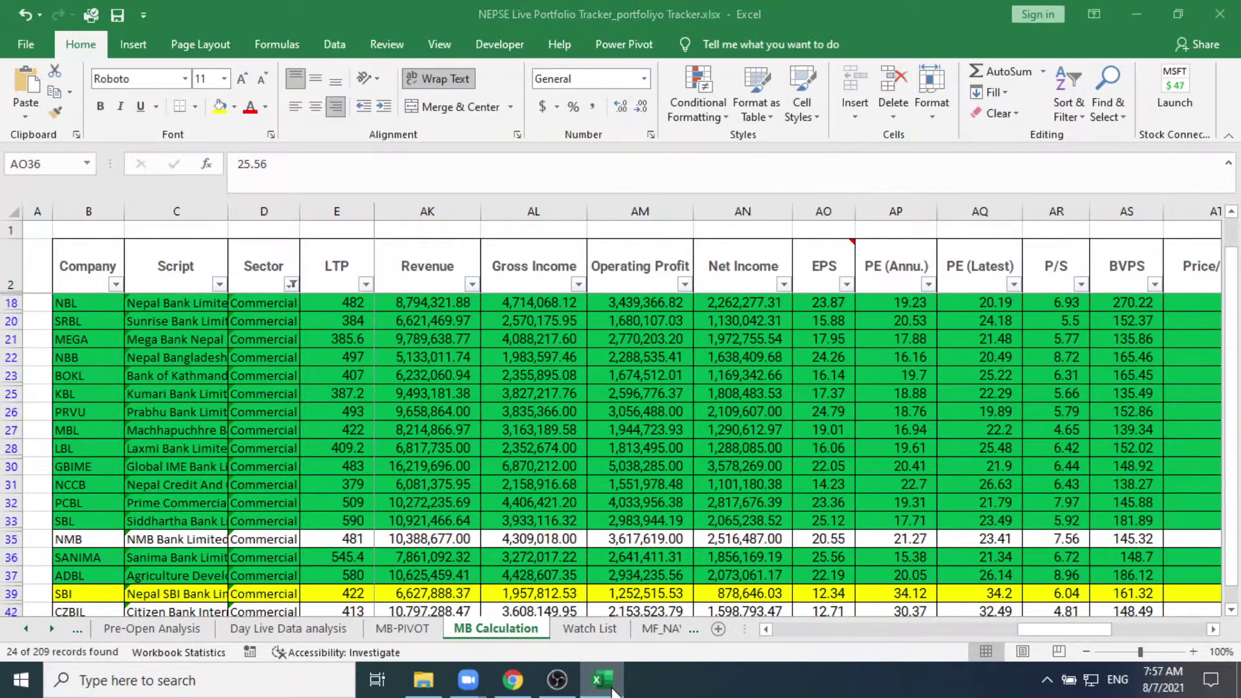
pyautogui.click(468, 680)
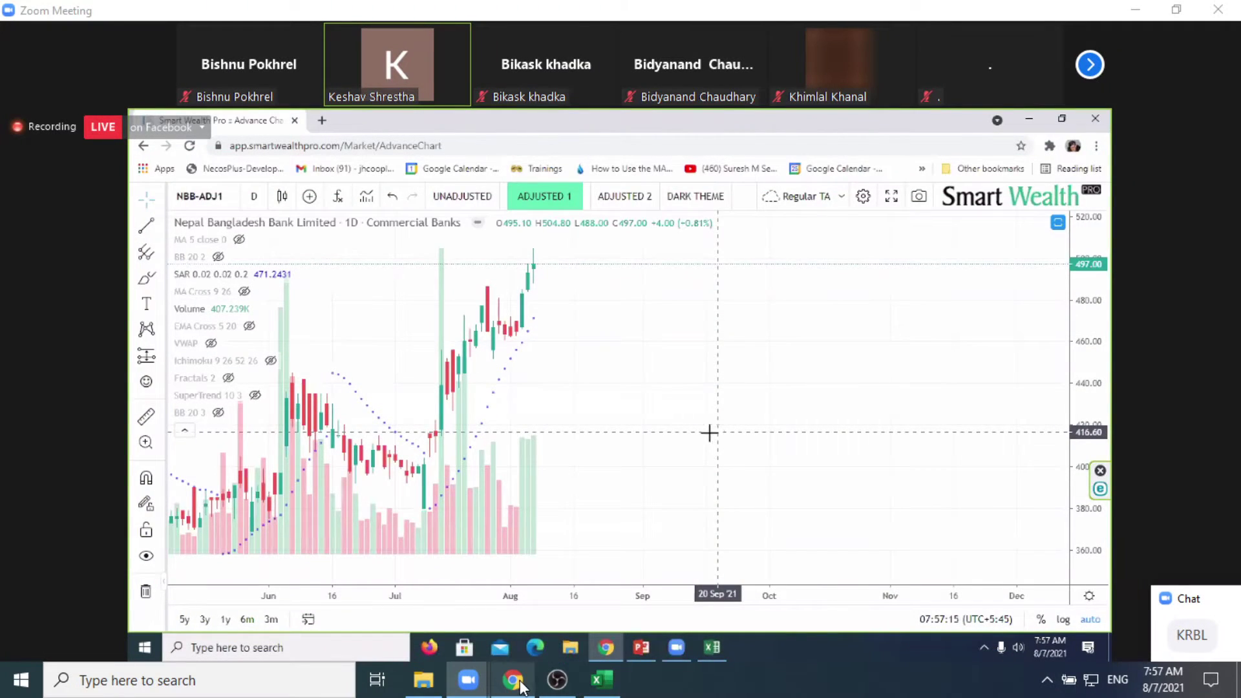
pyautogui.click(525, 685)
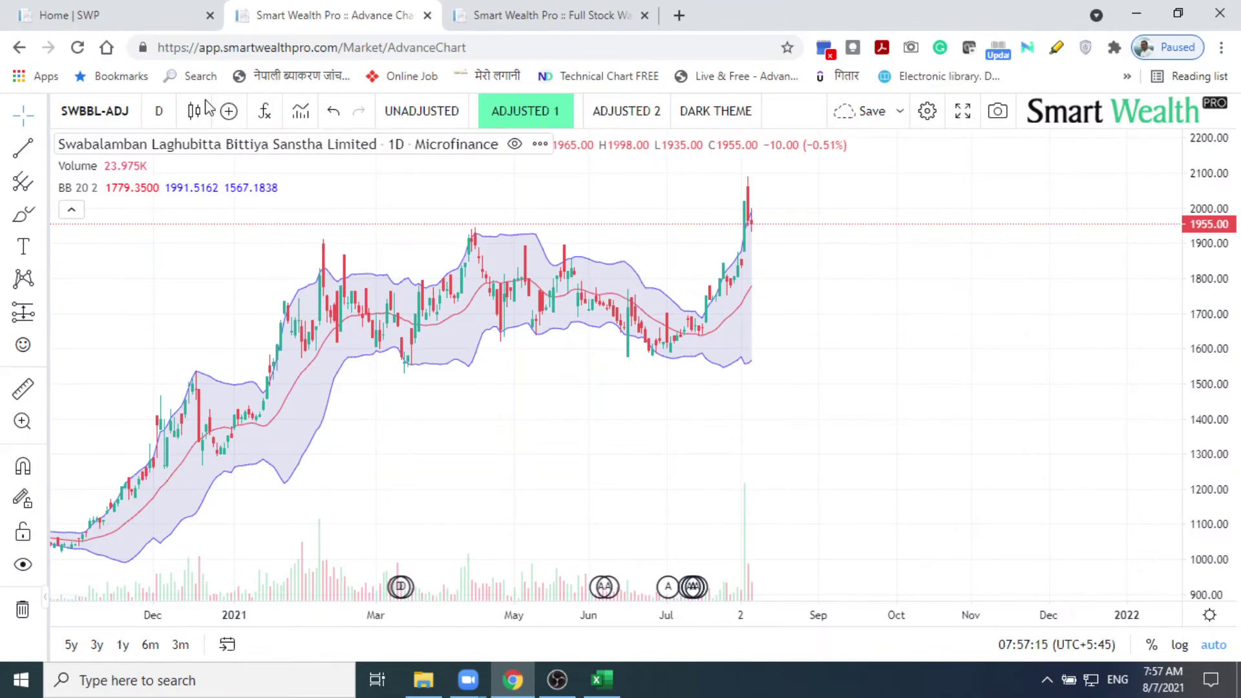
# Step: Replace the SWBBL-ADJ symbol with SBL to load the Siddhartha Bank Limited chart
pyautogui.click(133, 108)
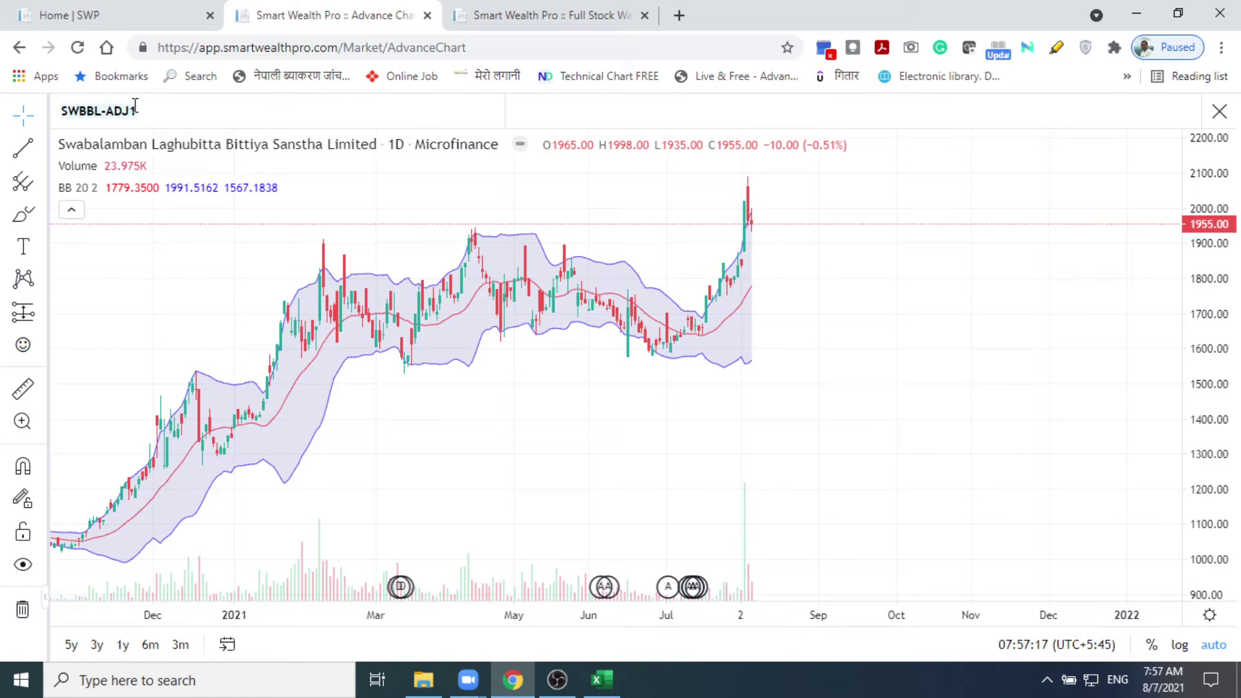
pyautogui.press('BackSpace')
pyautogui.press('BackSpace')
pyautogui.press('BackSpace')
pyautogui.press('BackSpace')
pyautogui.press('BackSpace')
pyautogui.press('BackSpace')
pyautogui.press('BackSpace')
pyautogui.press('BackSpace')
pyautogui.press('BackSpace')
pyautogui.write('SBL')
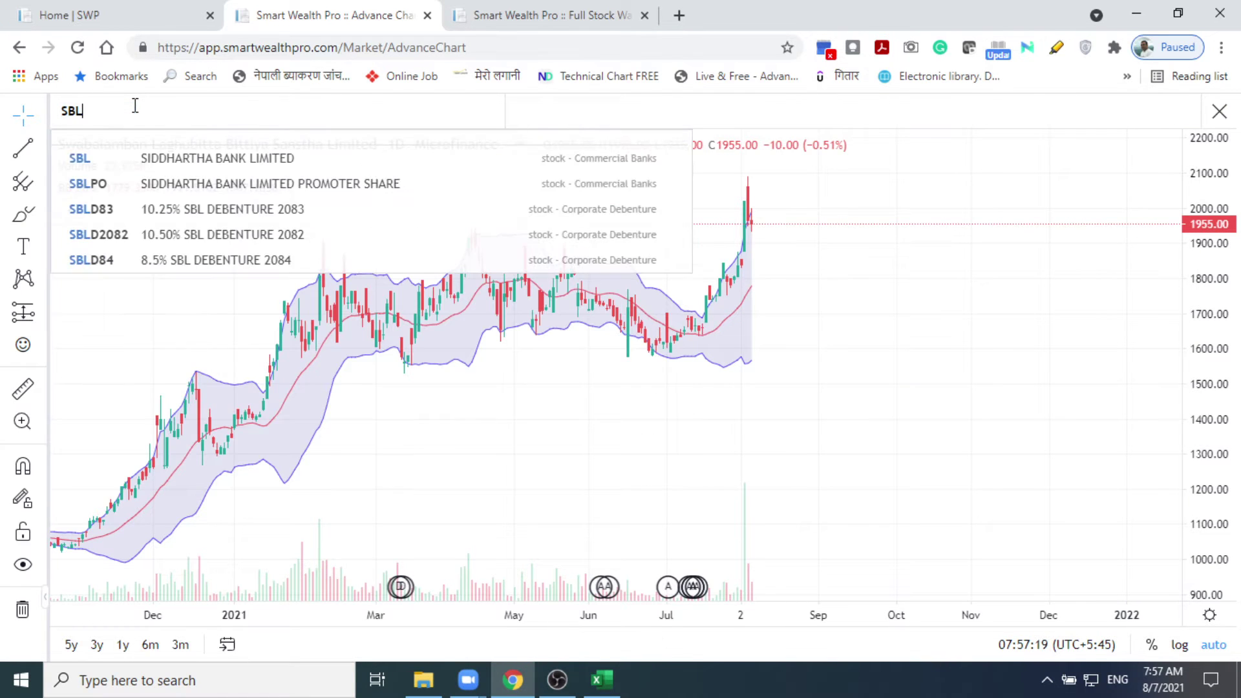
pyautogui.click(217, 163)
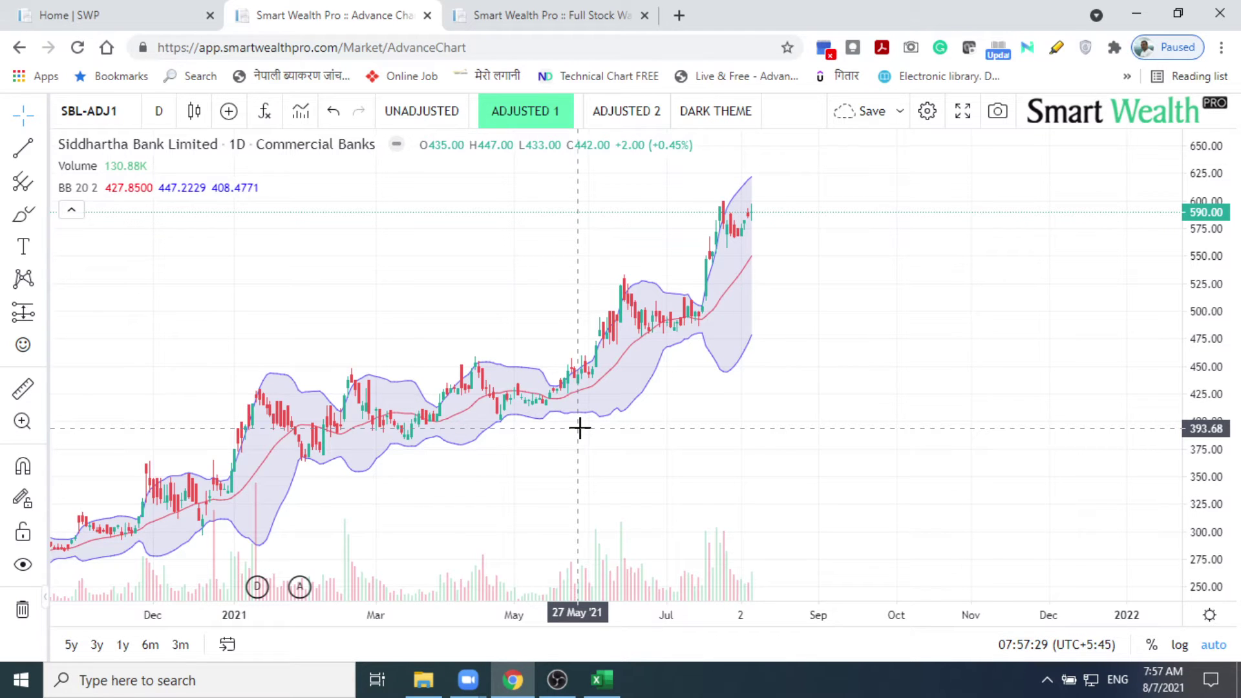
# Step: Zoom and pan the SBL chart to frame May through the latest candles
pyautogui.scroll(1, 580, 428)
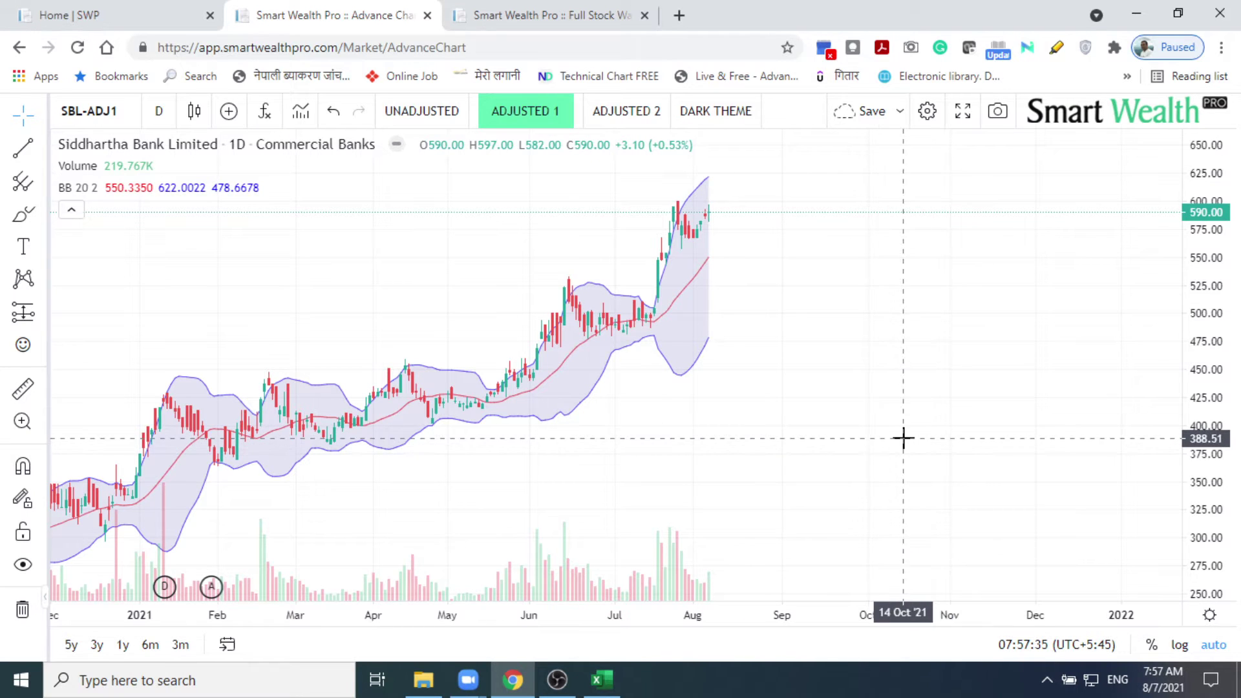
pyautogui.scroll(3, 903, 438)
pyautogui.scroll(5, 903, 438)
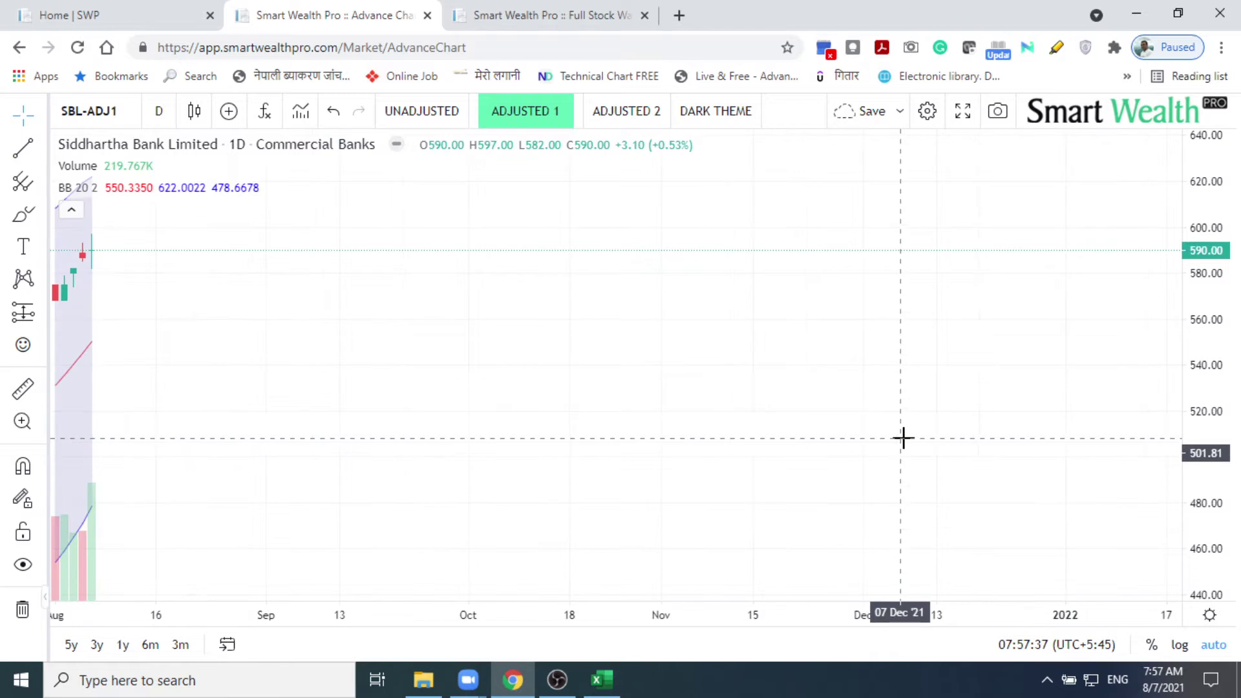
pyautogui.moveTo(373, 356); pyautogui.dragTo(726, 379)
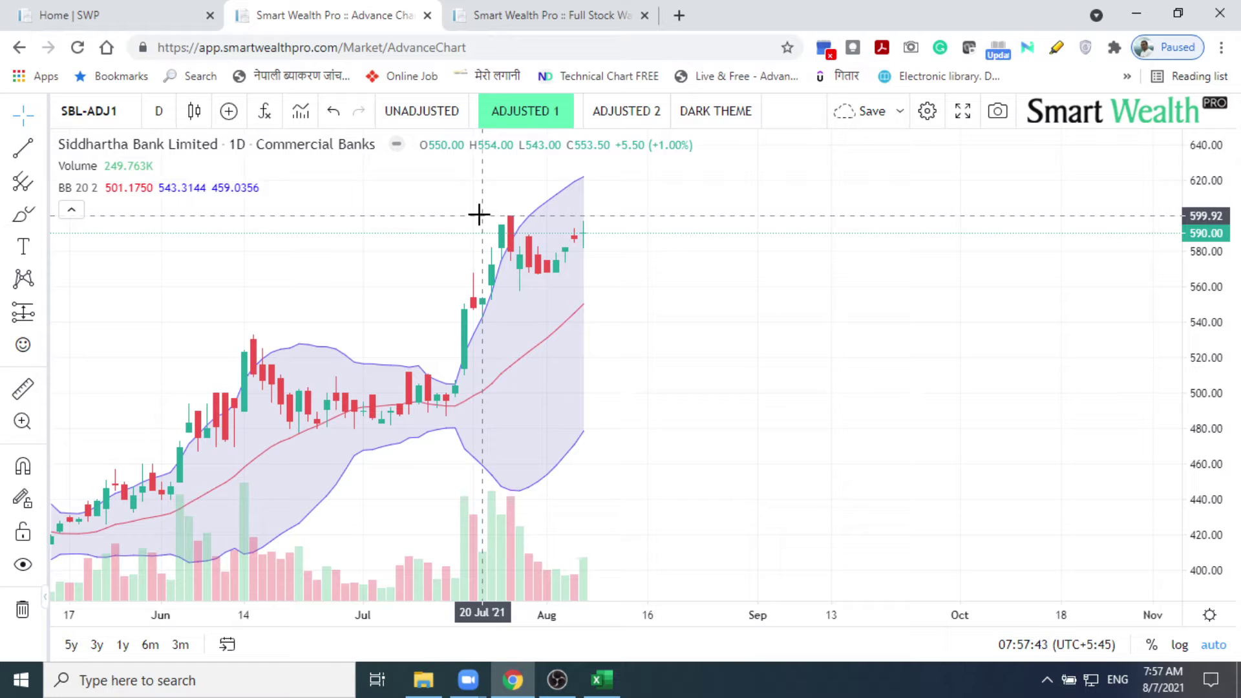
pyautogui.moveTo(371, 380); pyautogui.dragTo(756, 422)
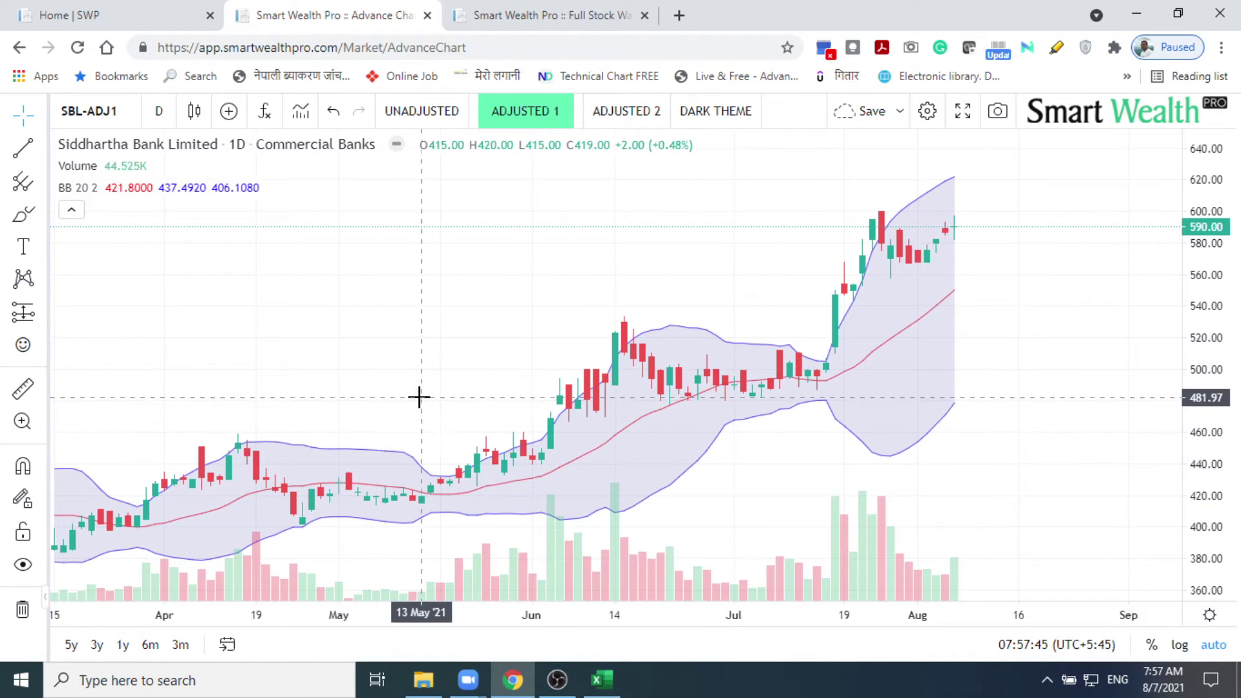
pyautogui.moveTo(418, 396)
pyautogui.mouseDown()
pyautogui.moveTo(721, 389)
pyautogui.moveTo(573, 410)
pyautogui.mouseUp()
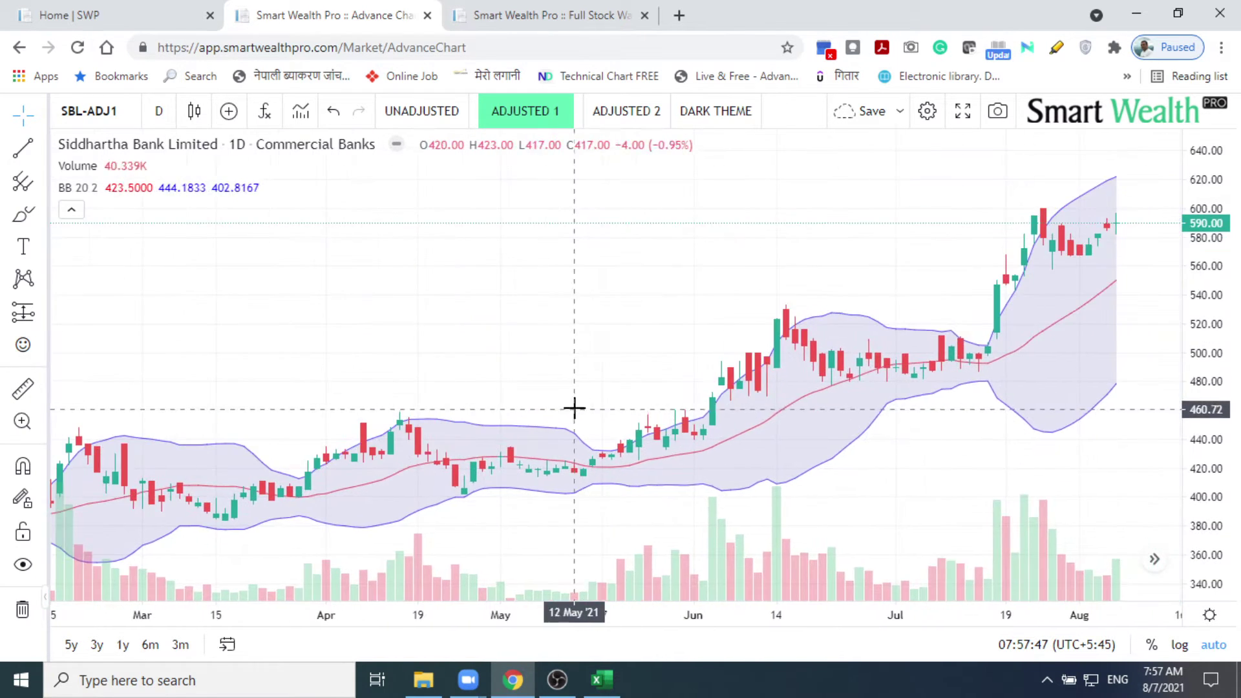
pyautogui.moveTo(856, 390); pyautogui.dragTo(485, 368)
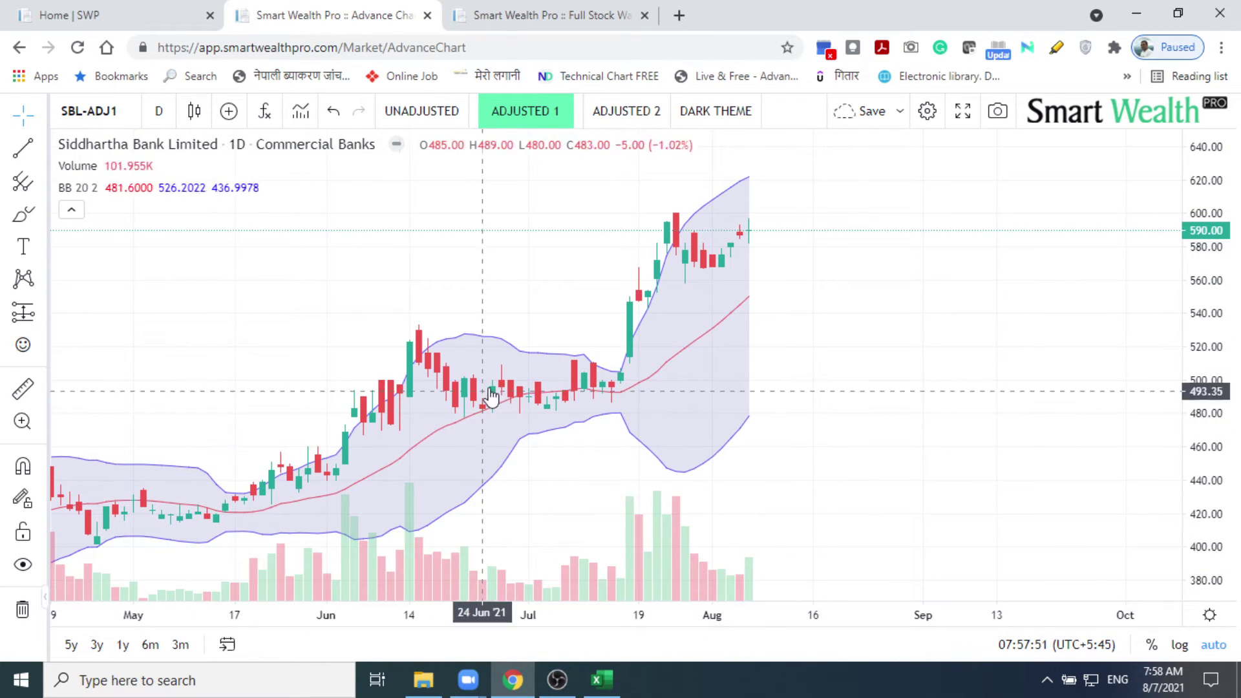
# Step: Hide the Bollinger Bands and volume bars on the SBL chart
pyautogui.moveTo(181, 189)
pyautogui.click(114, 189)
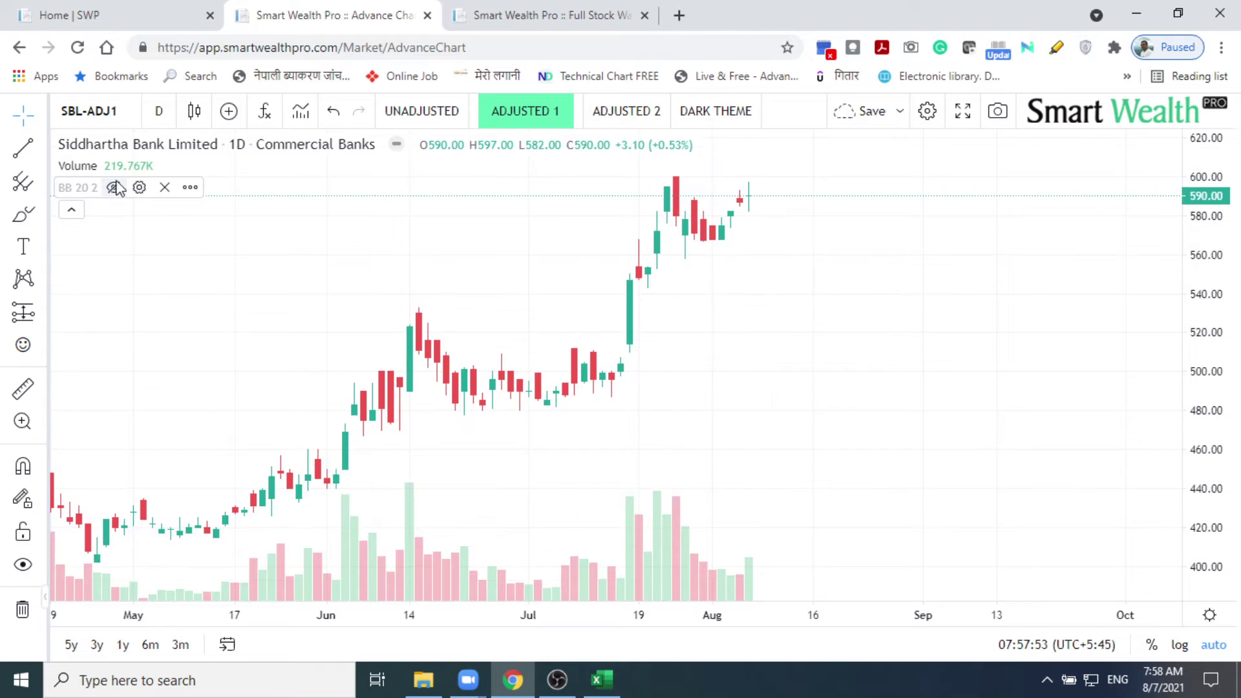
pyautogui.click(114, 166)
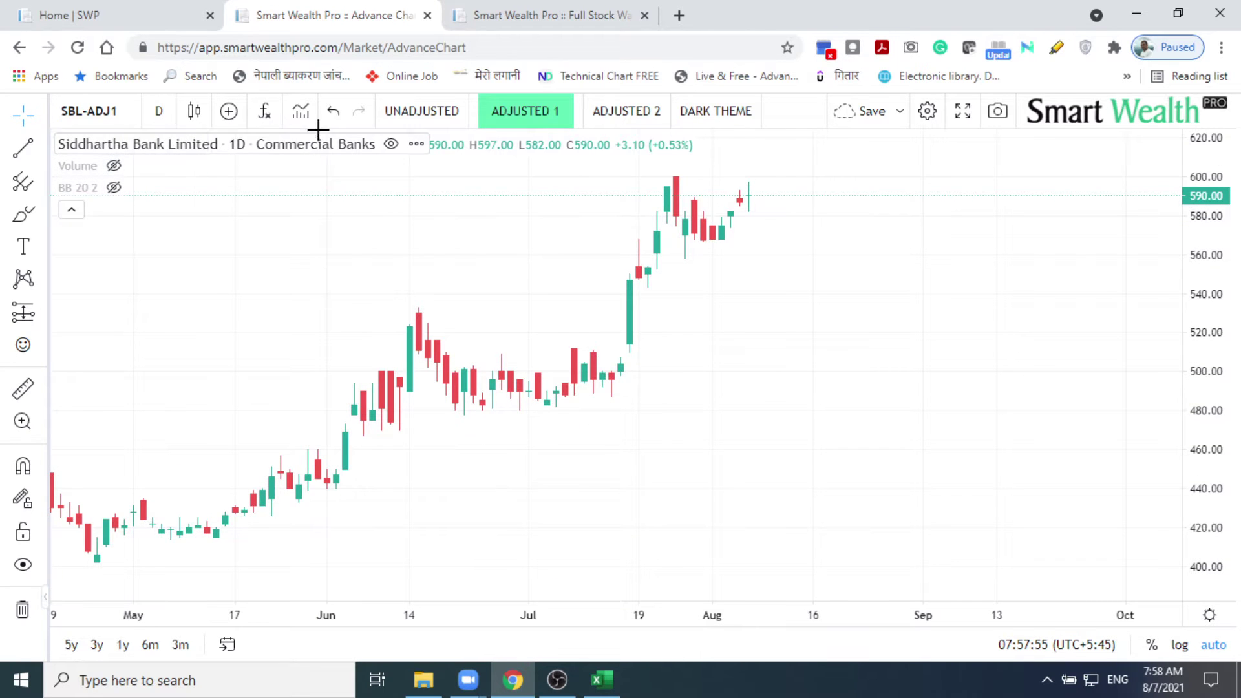
# Step: Add the Ichimoku Cloud indicator, then hide it
pyautogui.click(264, 112)
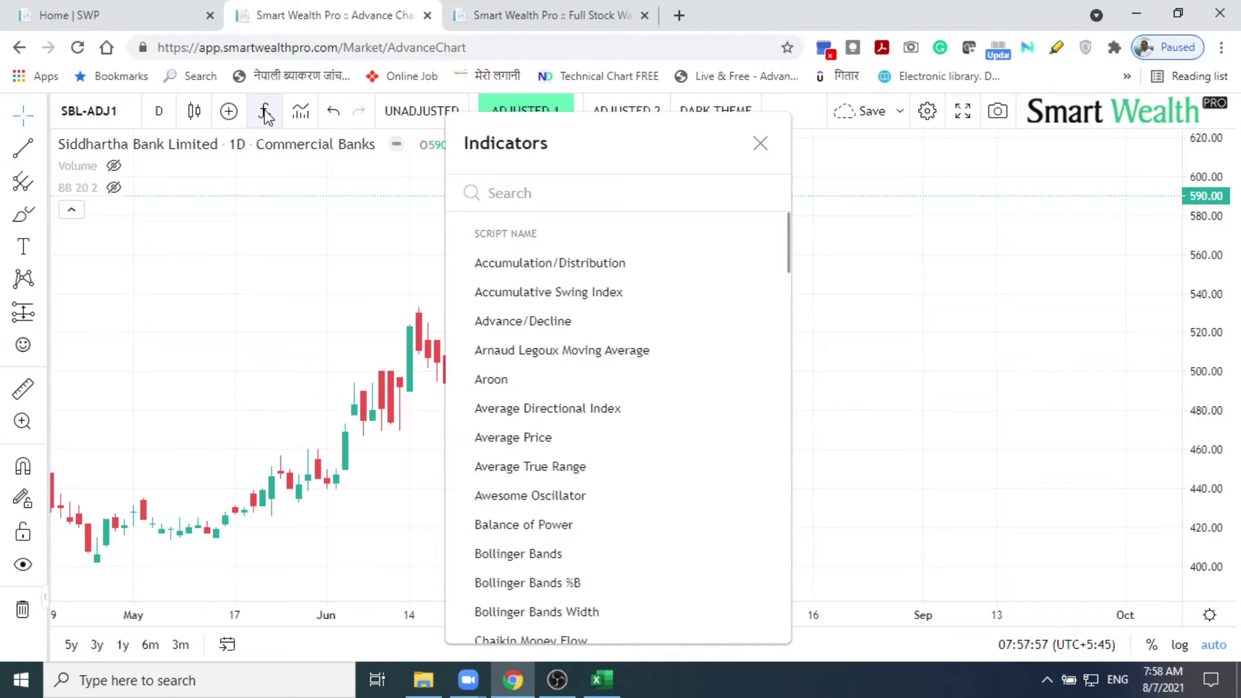
pyautogui.write('cloud')
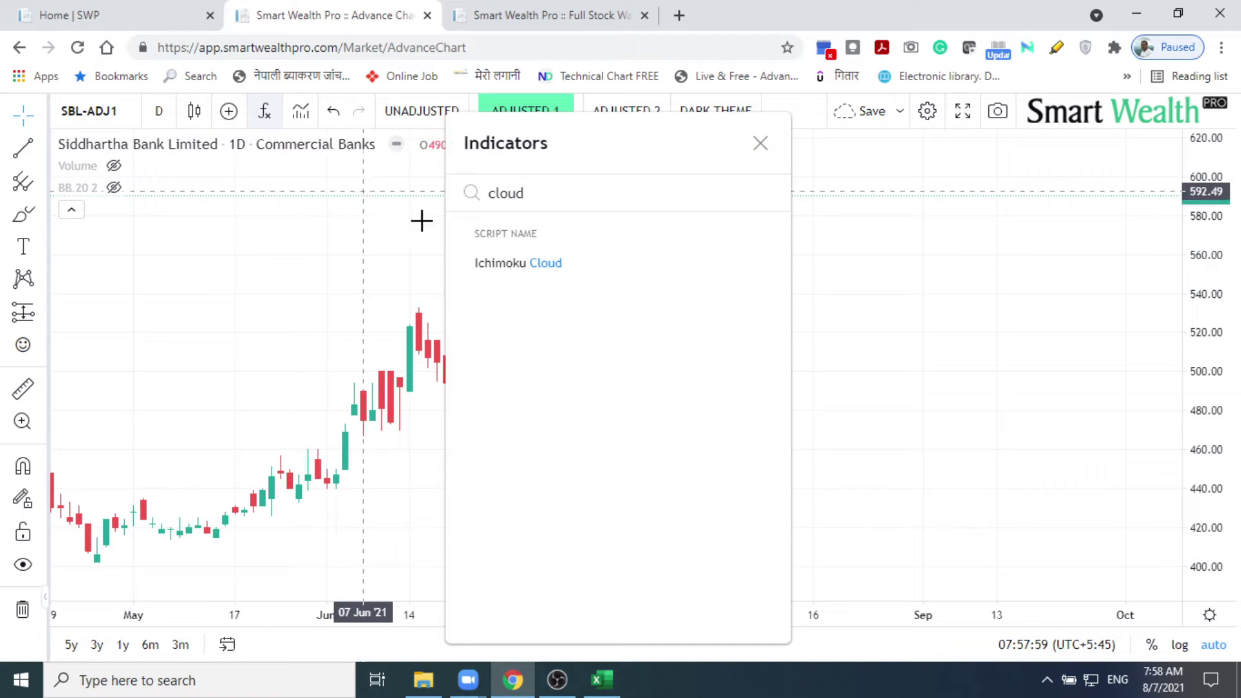
pyautogui.click(513, 263)
pyautogui.moveTo(155, 212)
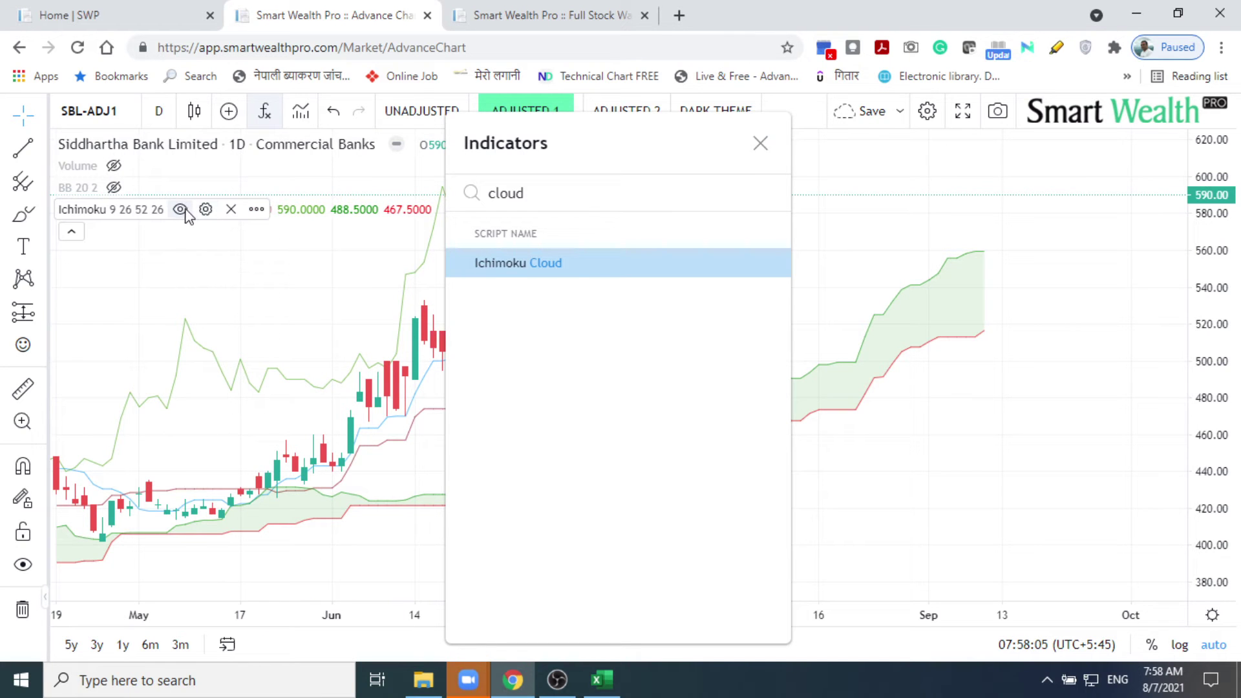
pyautogui.click(183, 209)
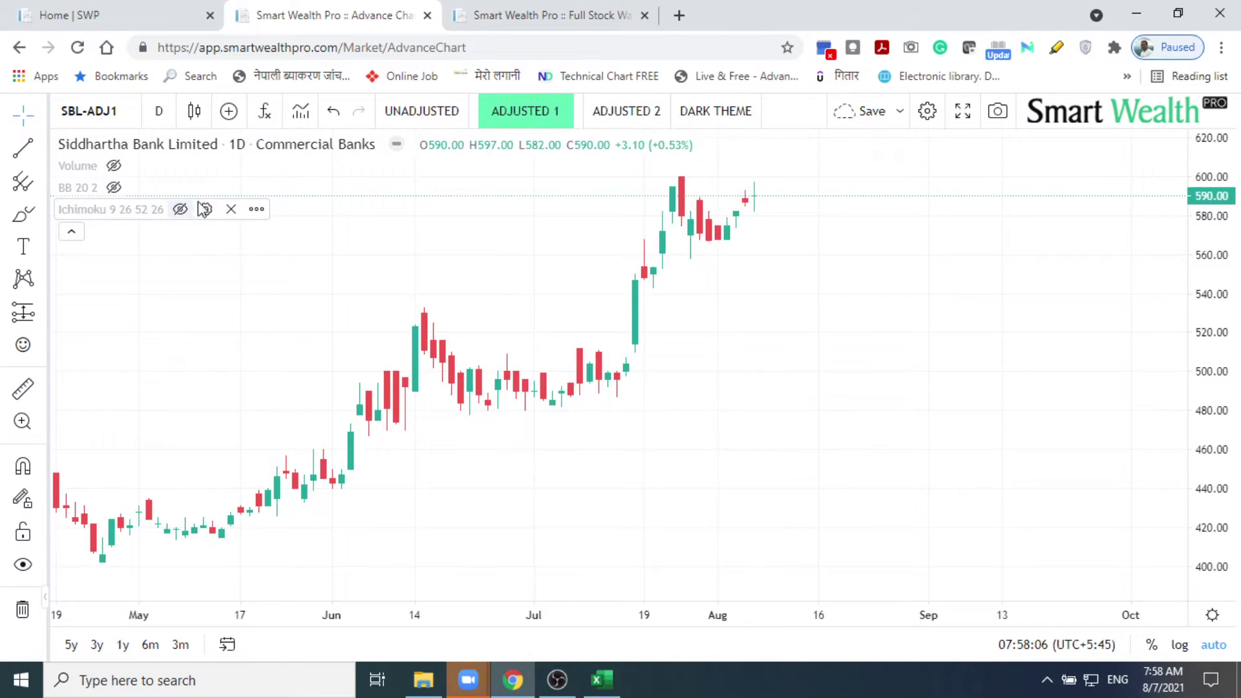
# Step: Add MACD and Relative Strength Index (RSI 14) indicator panes below the price chart
pyautogui.click(265, 112)
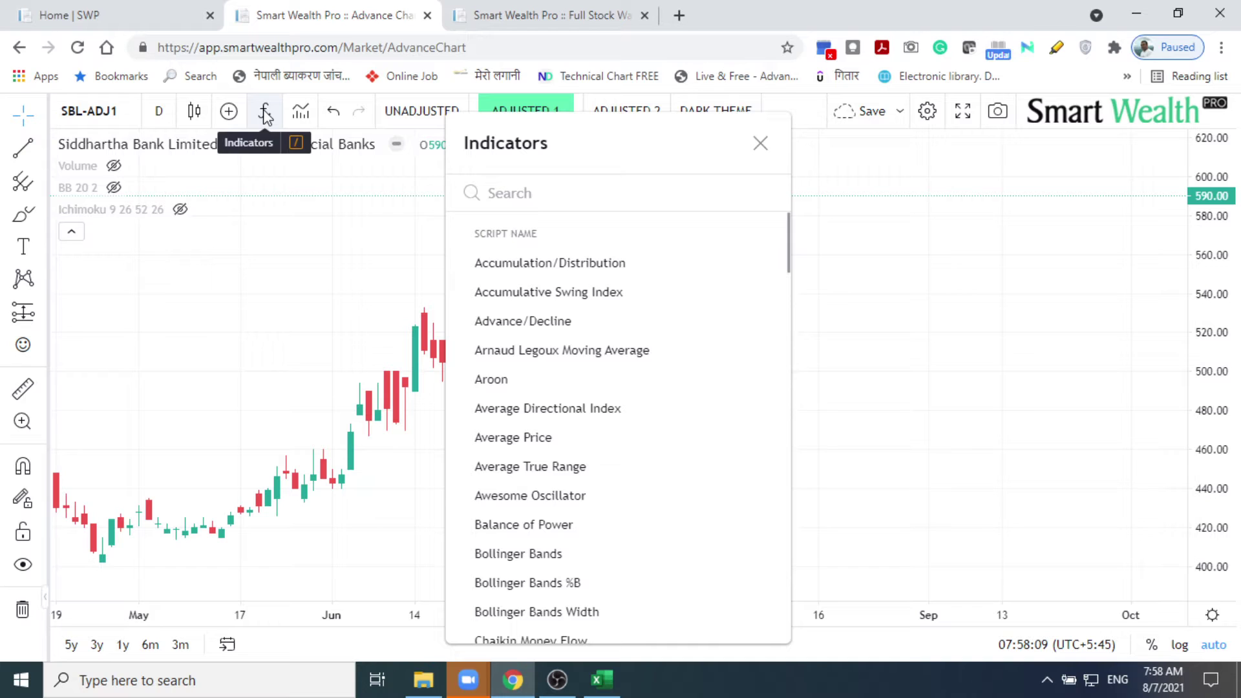
pyautogui.write('ma')
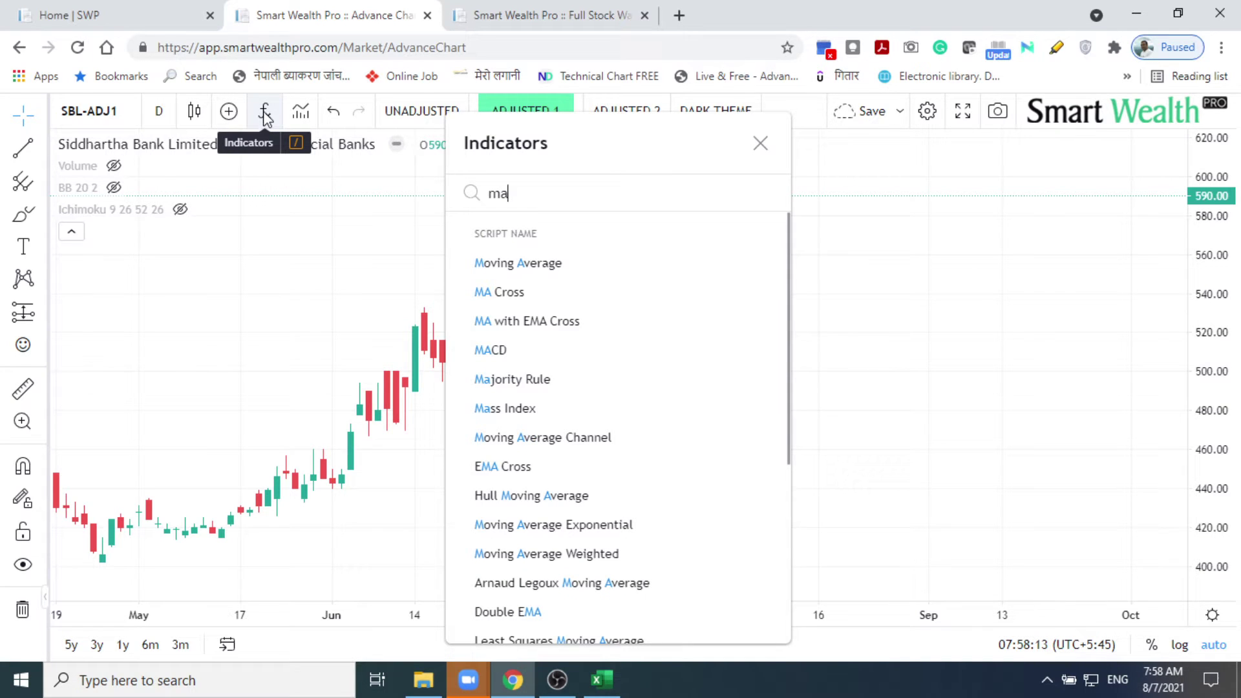
pyautogui.click(484, 354)
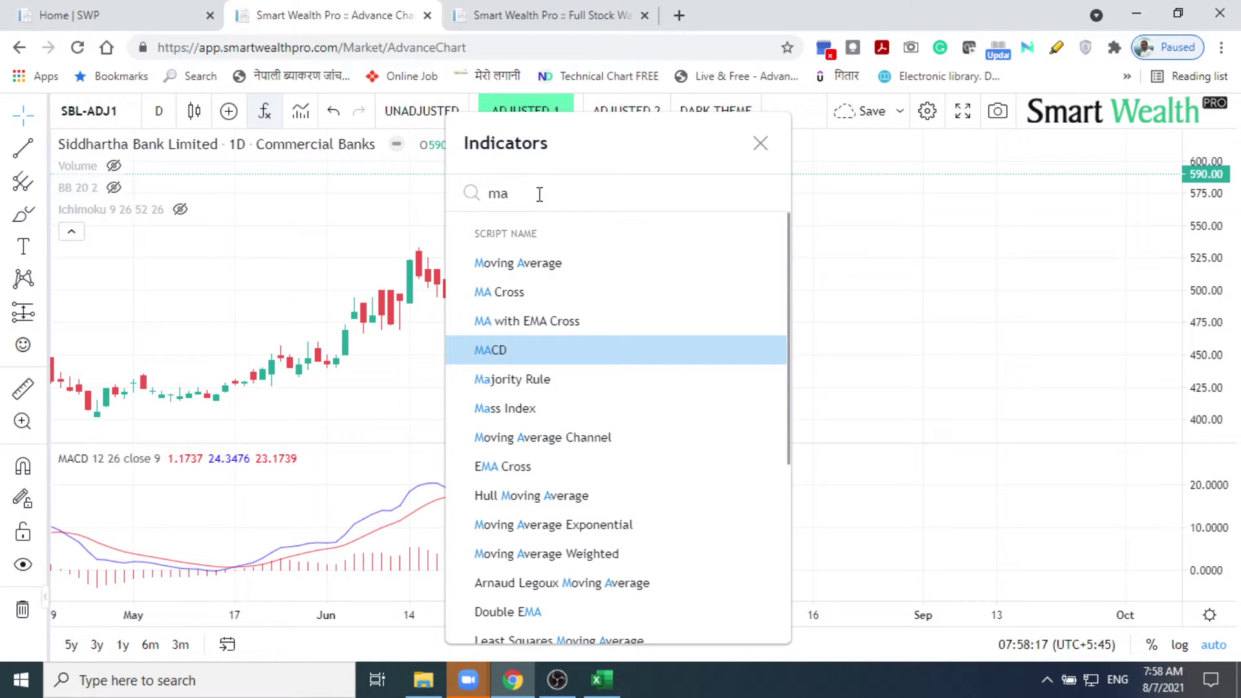
pyautogui.press('BackSpace')
pyautogui.press('BackSpace')
pyautogui.write('RSI')
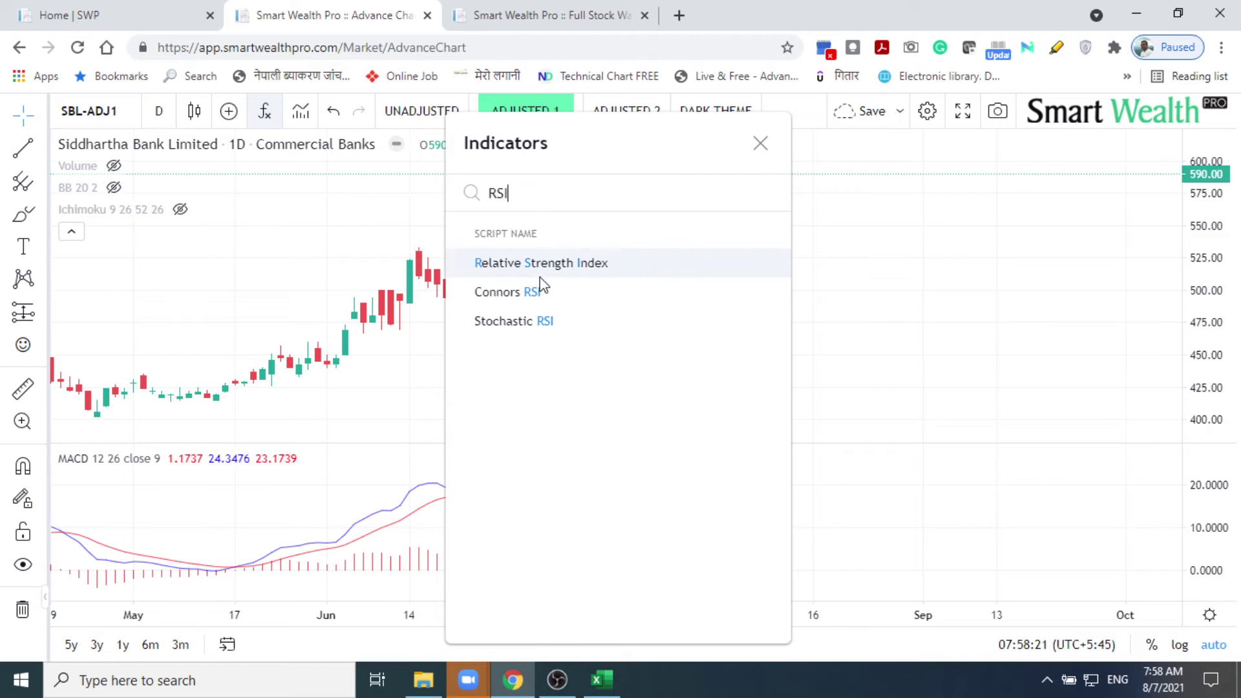
pyautogui.click(541, 276)
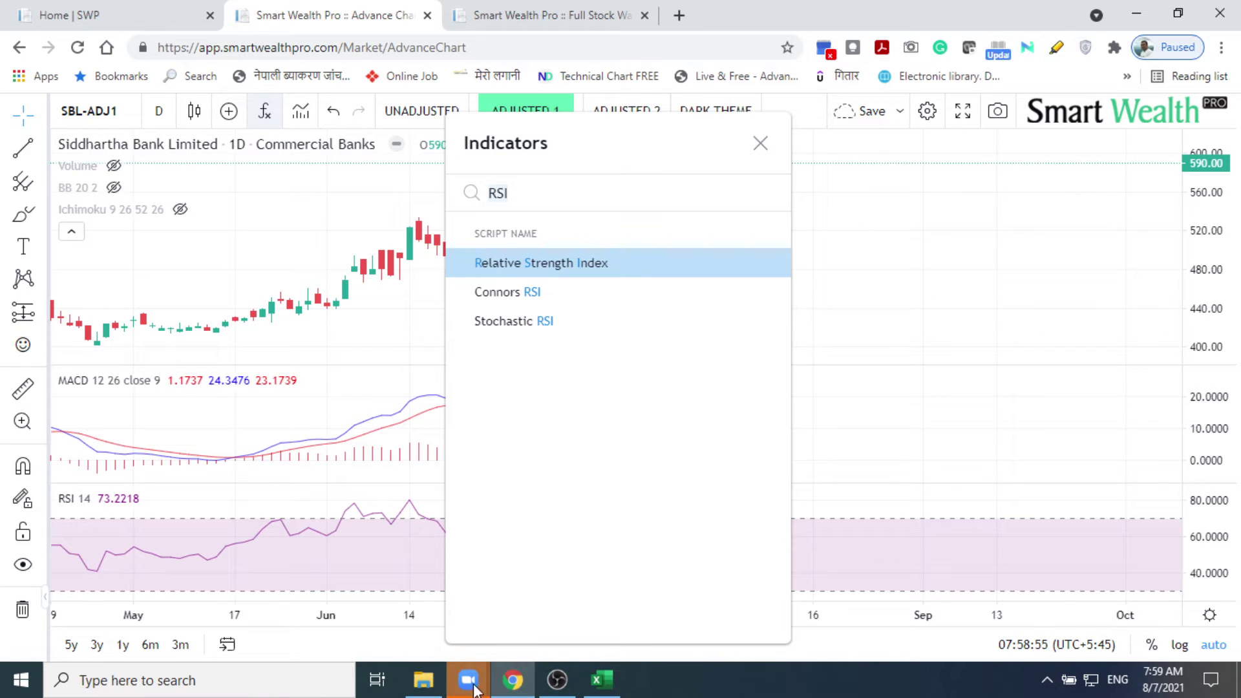
pyautogui.moveTo(469, 682)
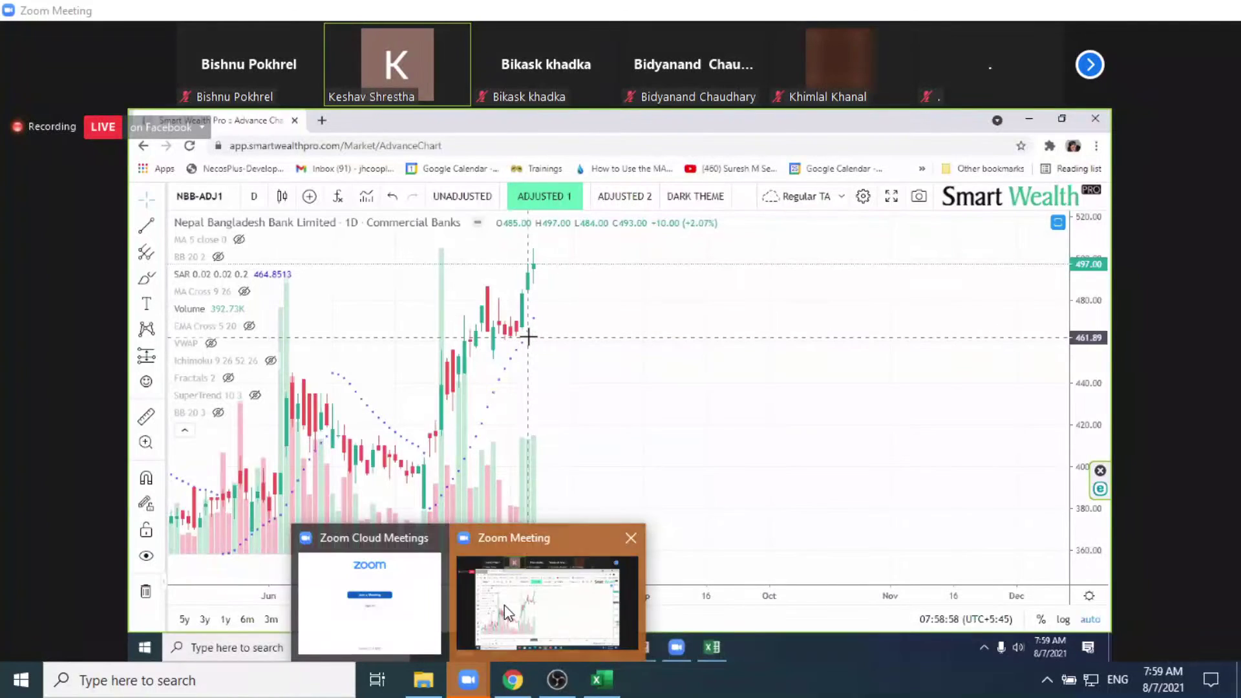
pyautogui.click(504, 605)
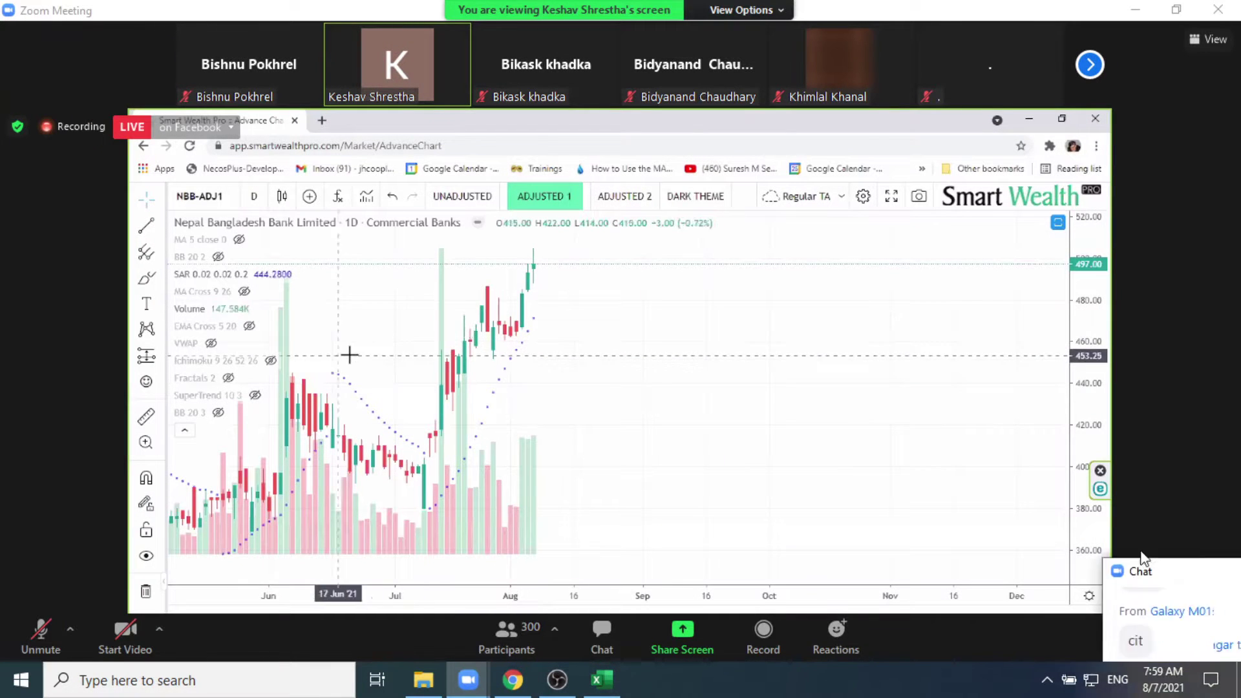
pyautogui.click(1141, 569)
pyautogui.moveTo(854, 304); pyautogui.dragTo(845, 277)
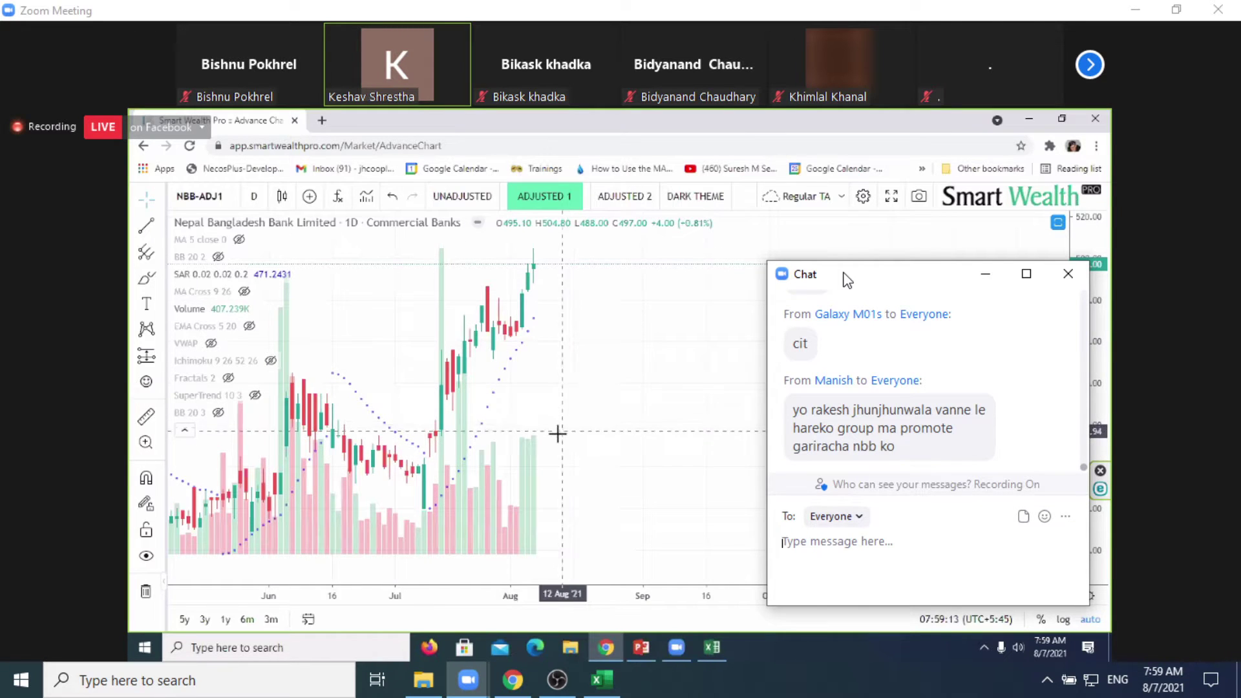
pyautogui.moveTo(846, 279); pyautogui.dragTo(1231, 601)
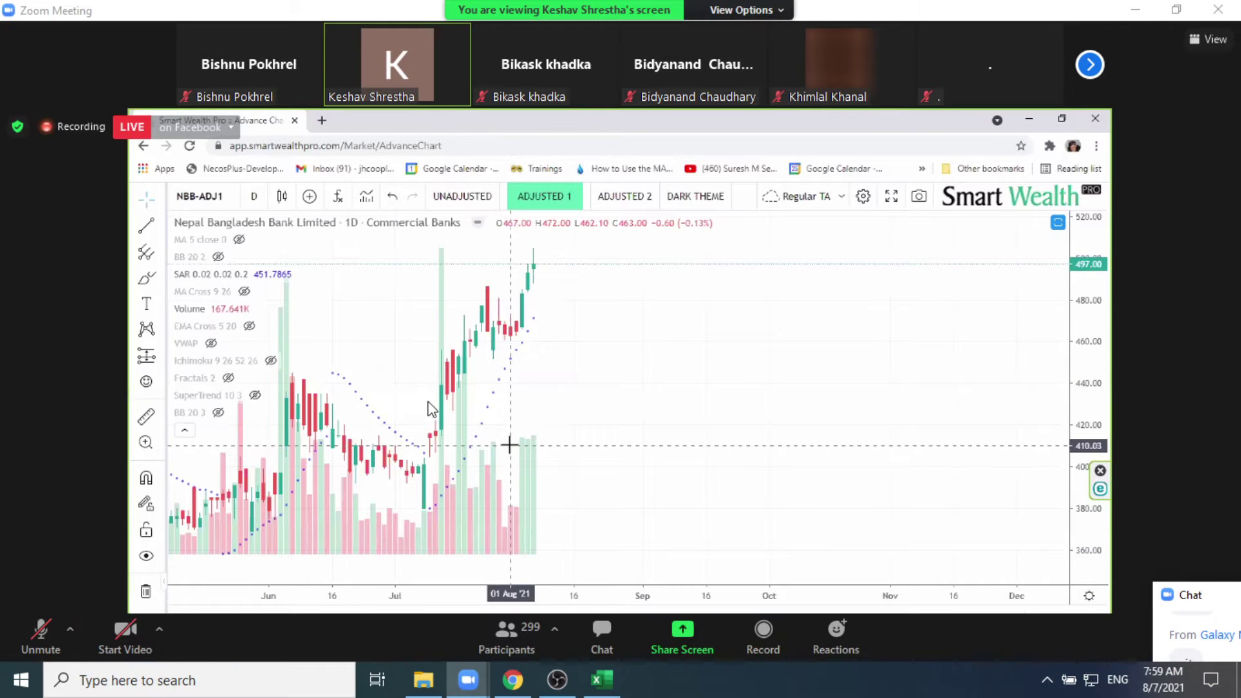
pyautogui.click(512, 678)
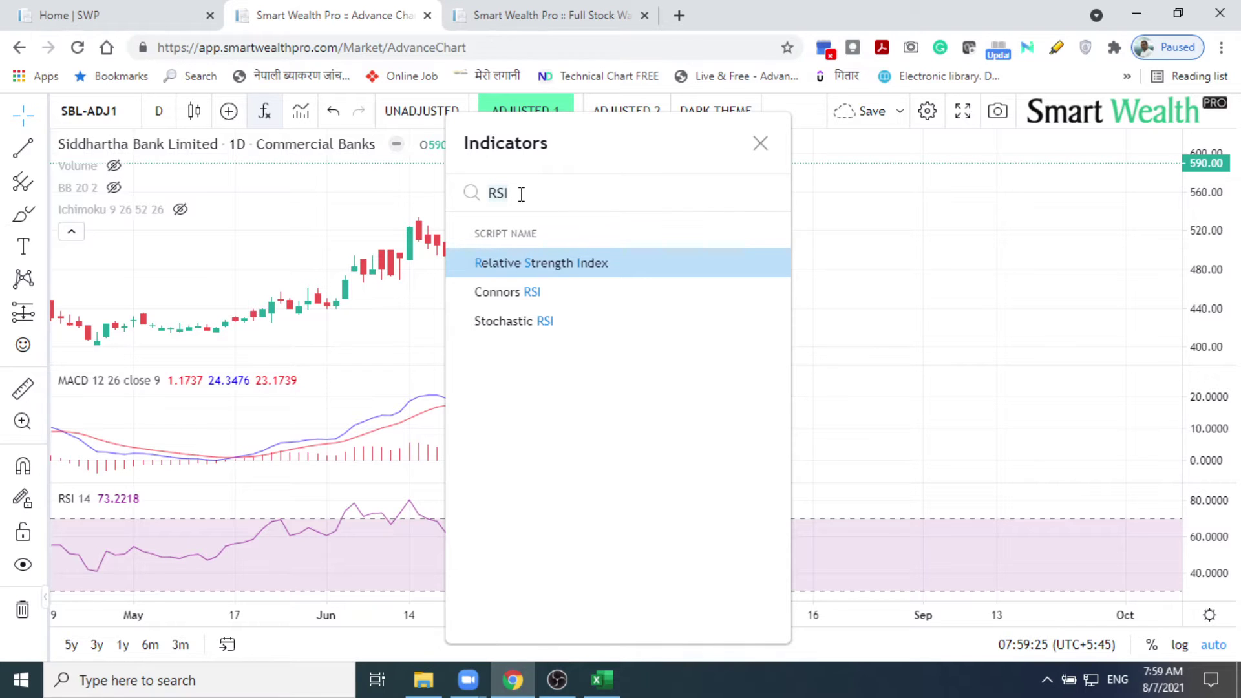
# Step: Add the MA Cross (9, 26) and 9-period Moving Average indicators
pyautogui.press('BackSpace')
pyautogui.press('BackSpace')
pyautogui.press('BackSpace')
pyautogui.write('MA')
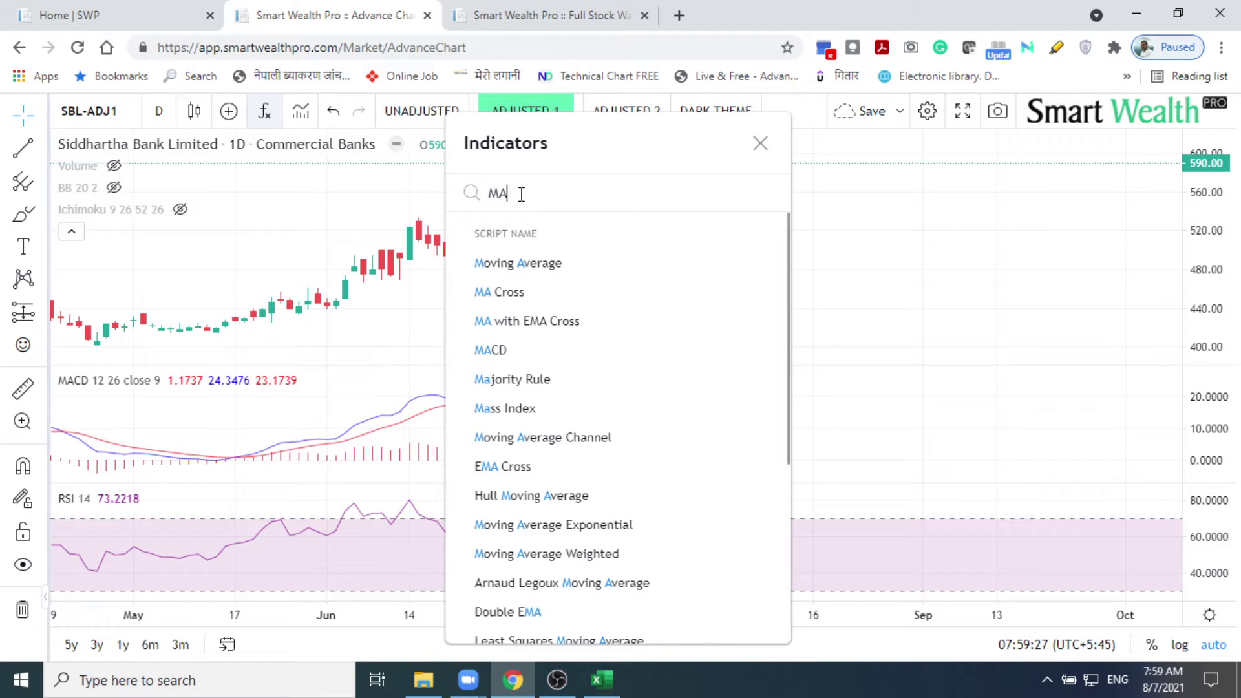
pyautogui.click(511, 301)
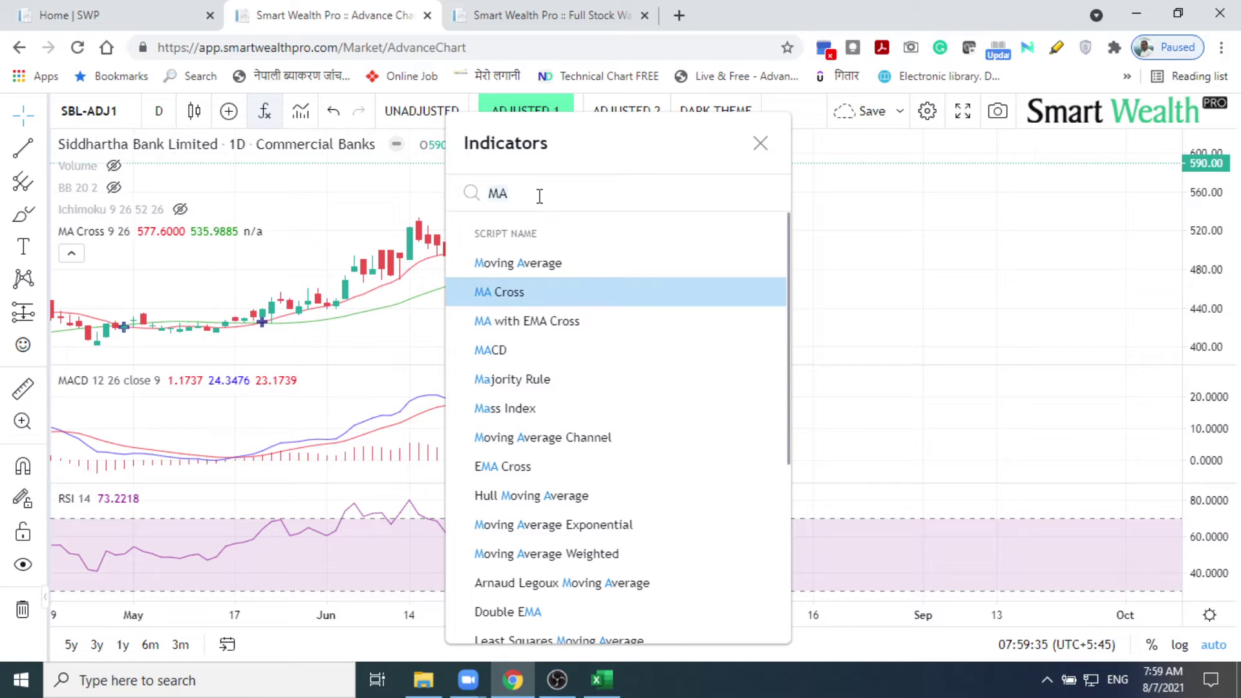
pyautogui.write('ma')
pyautogui.click(541, 270)
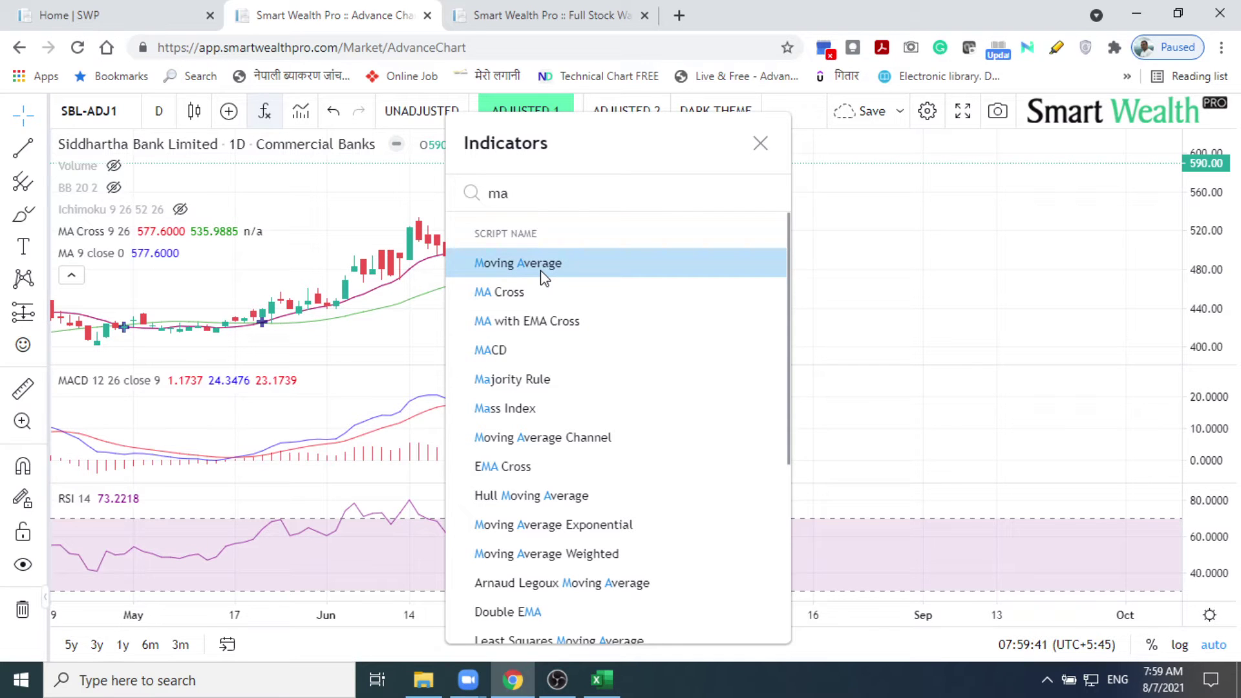
# Step: Add the Williams Fractal indicator and close the indicator list
pyautogui.doubleClick(549, 188)
pyautogui.write('fr')
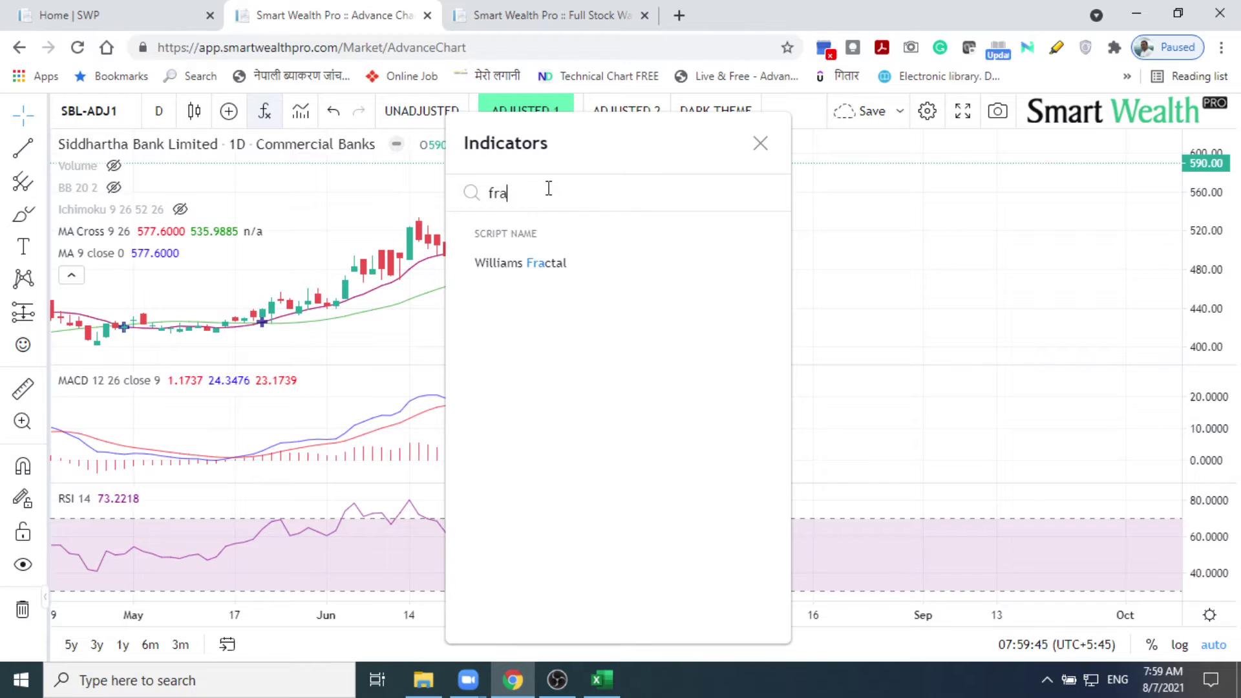
pyautogui.click(524, 261)
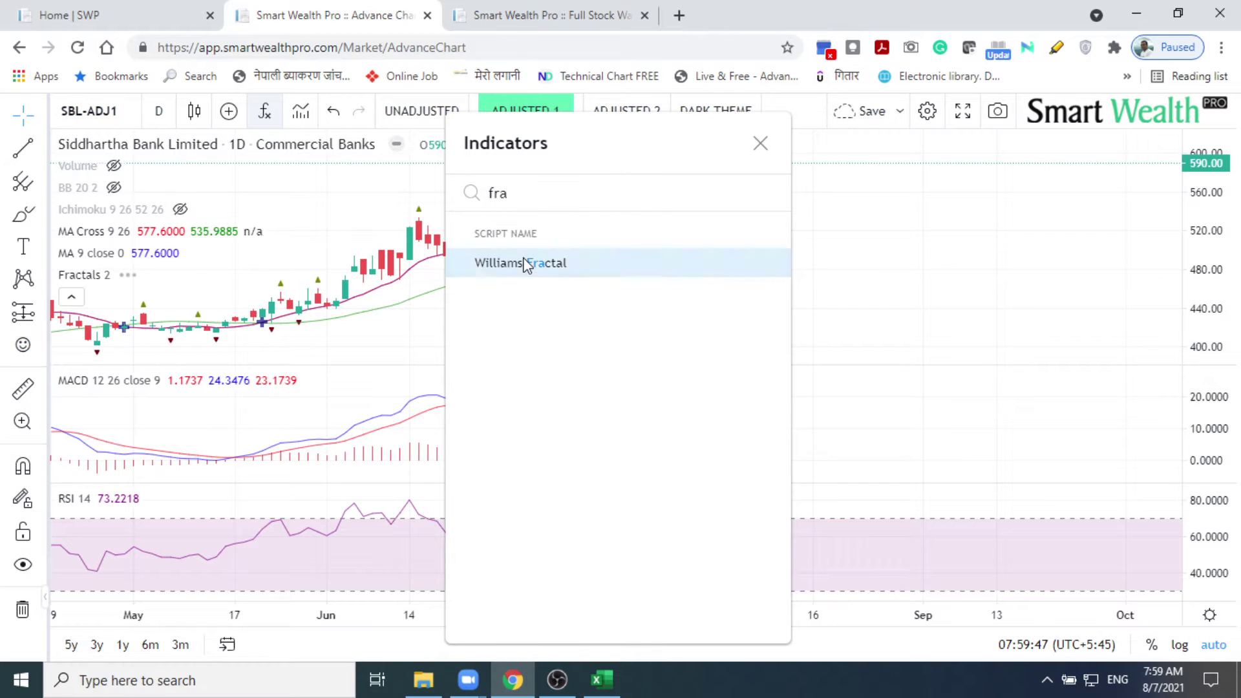
pyautogui.click(525, 262)
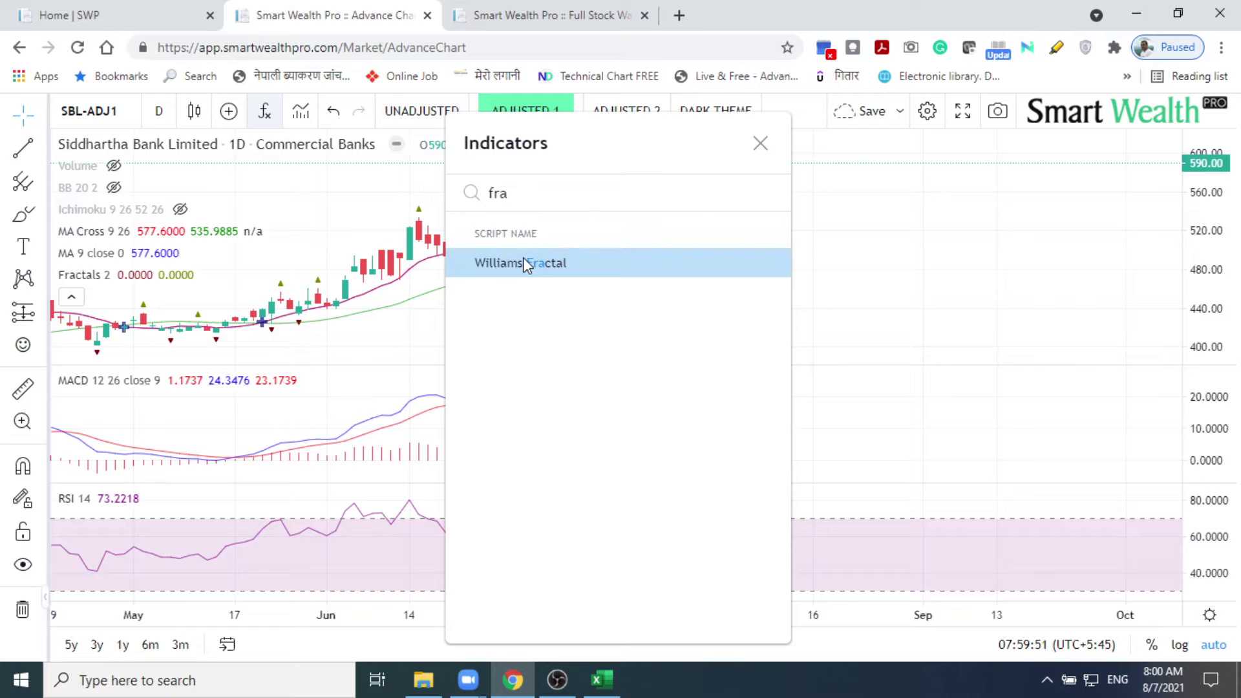
pyautogui.click(760, 143)
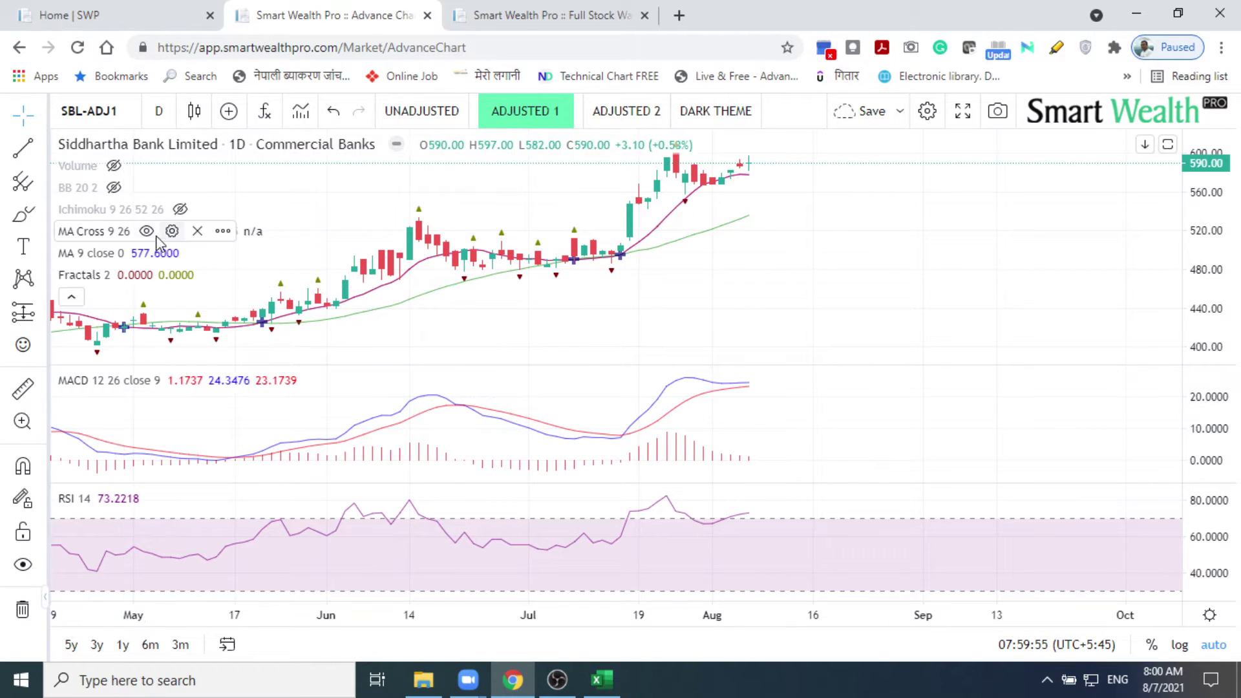
# Step: Hide the MA Cross, MA 9, MACD, RSI 14 and Fractals indicators
pyautogui.click(148, 233)
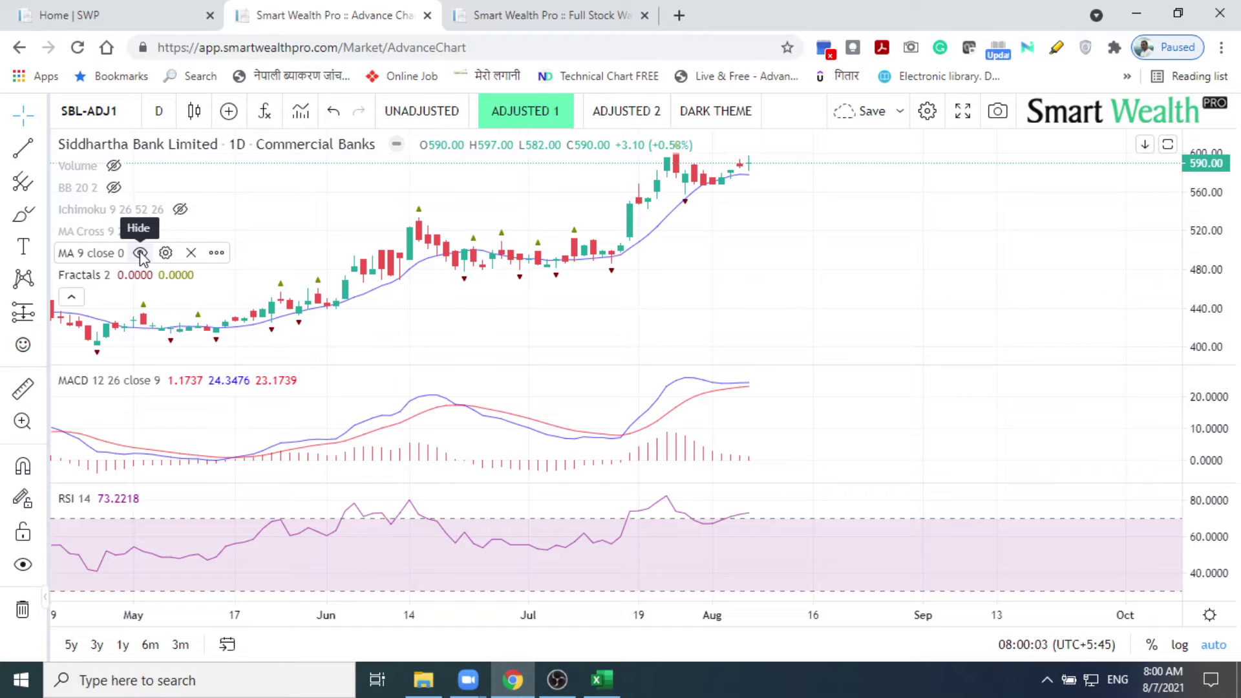
pyautogui.click(140, 252)
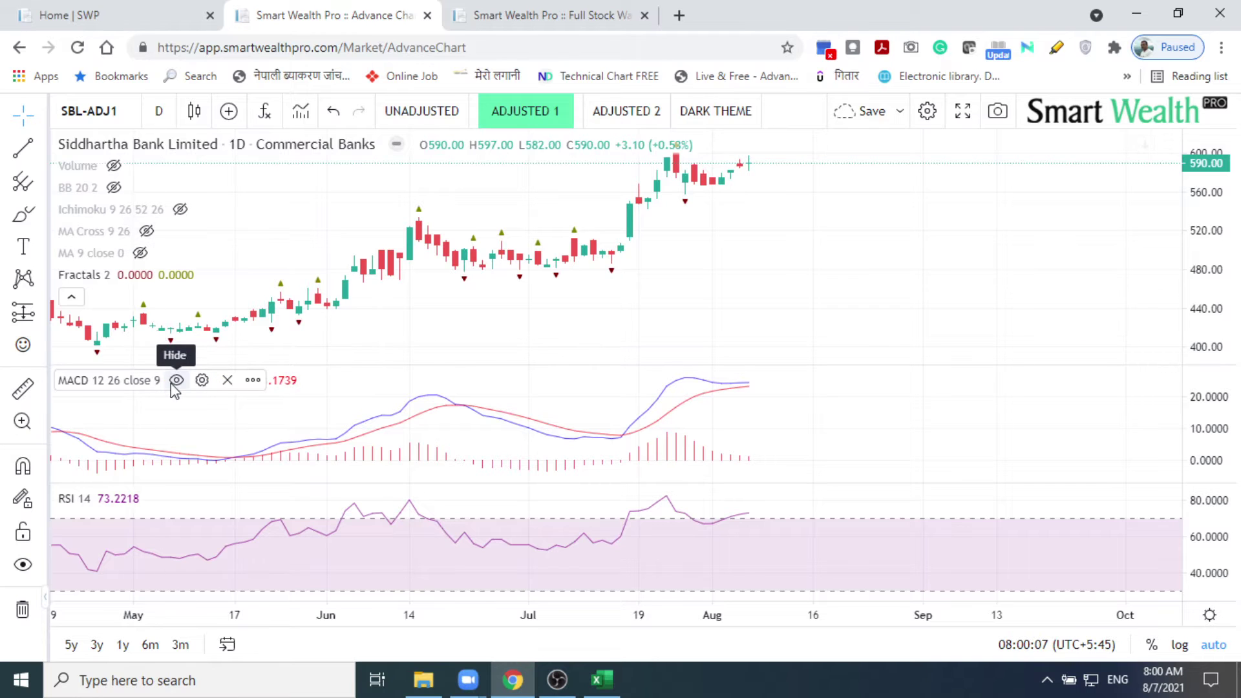
pyautogui.click(173, 381)
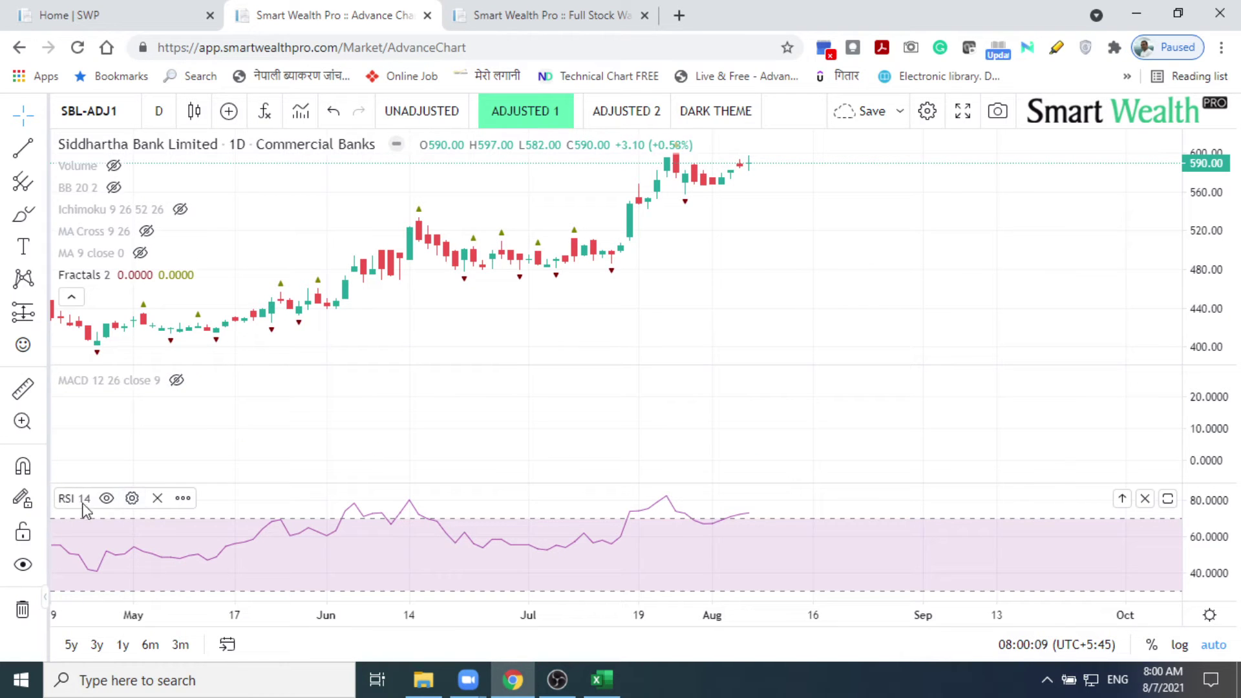
pyautogui.click(106, 499)
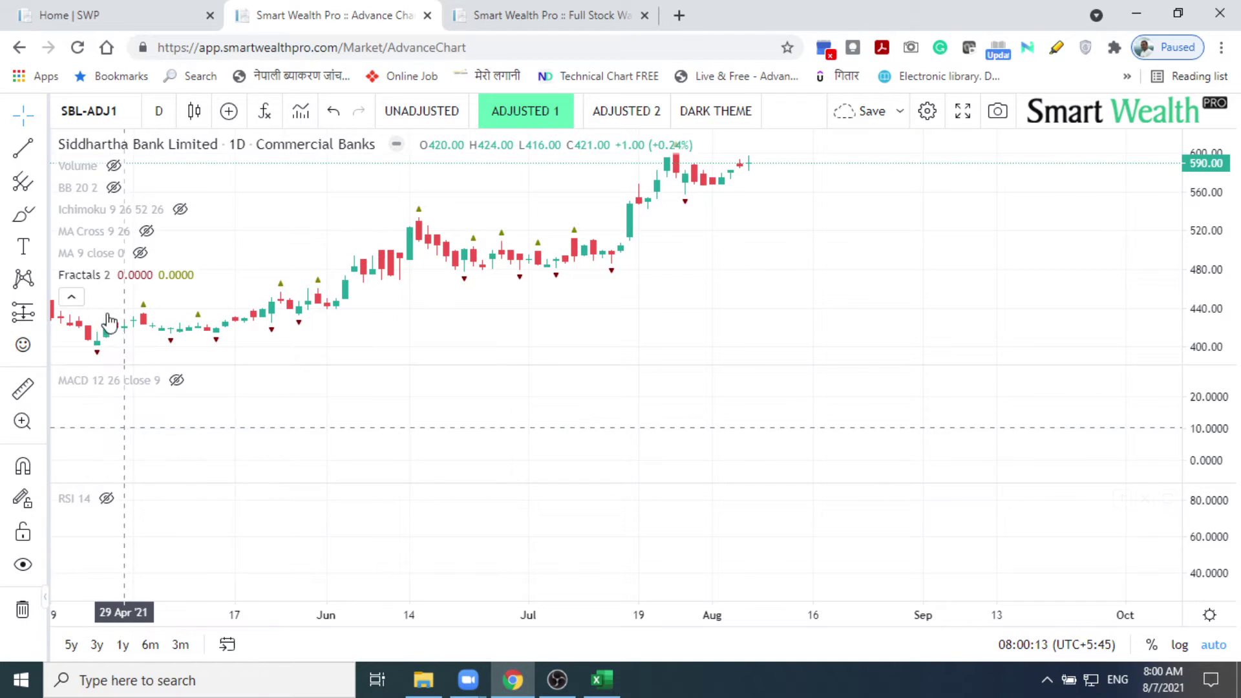
pyautogui.click(124, 276)
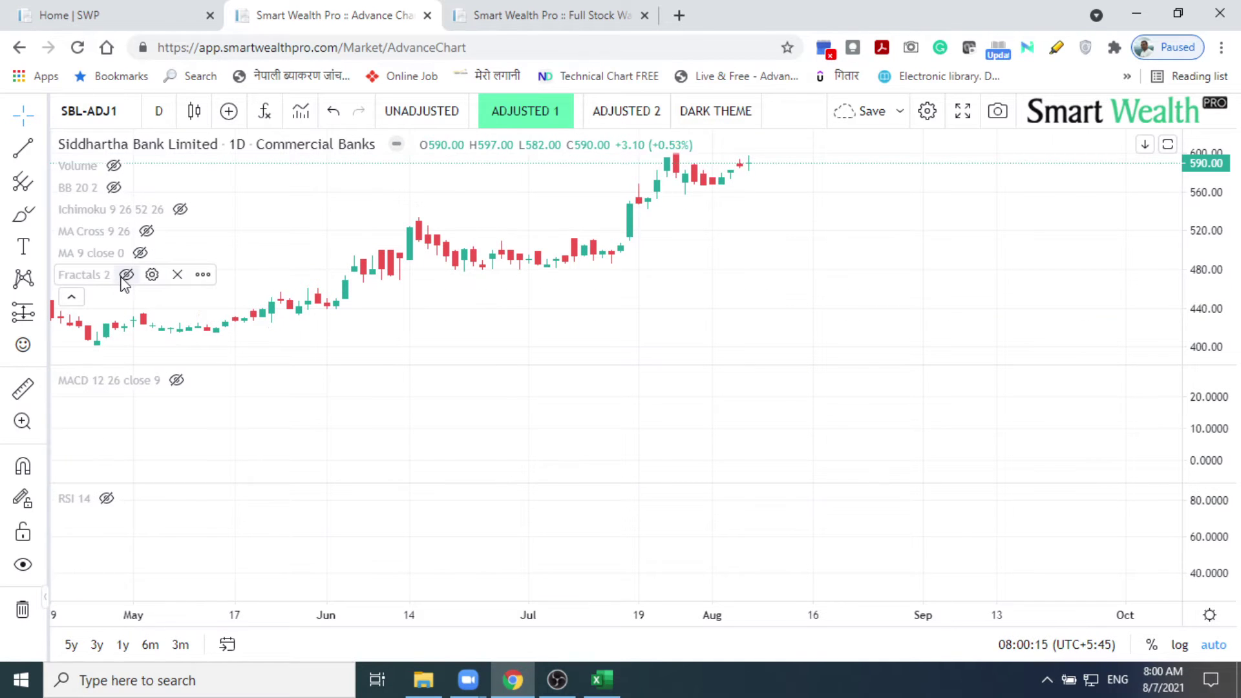
# Step: Move MACD and RSI 14 into the main price pane above
pyautogui.moveTo(183, 378)
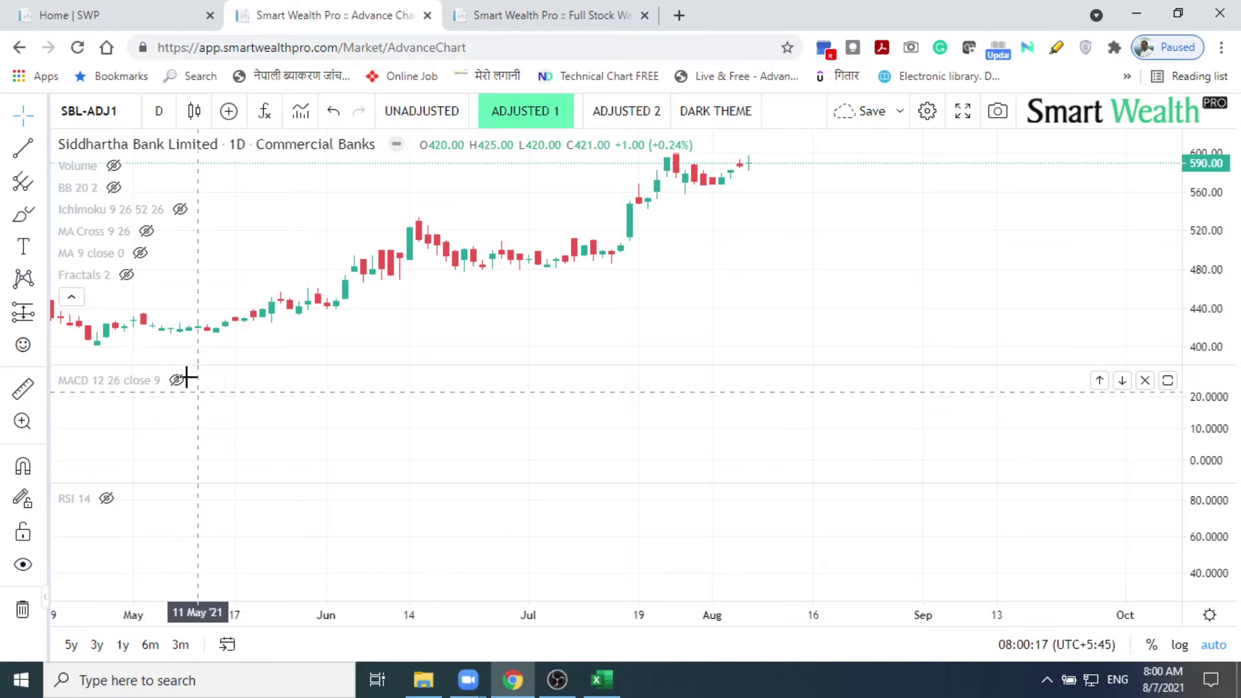
pyautogui.click(253, 381)
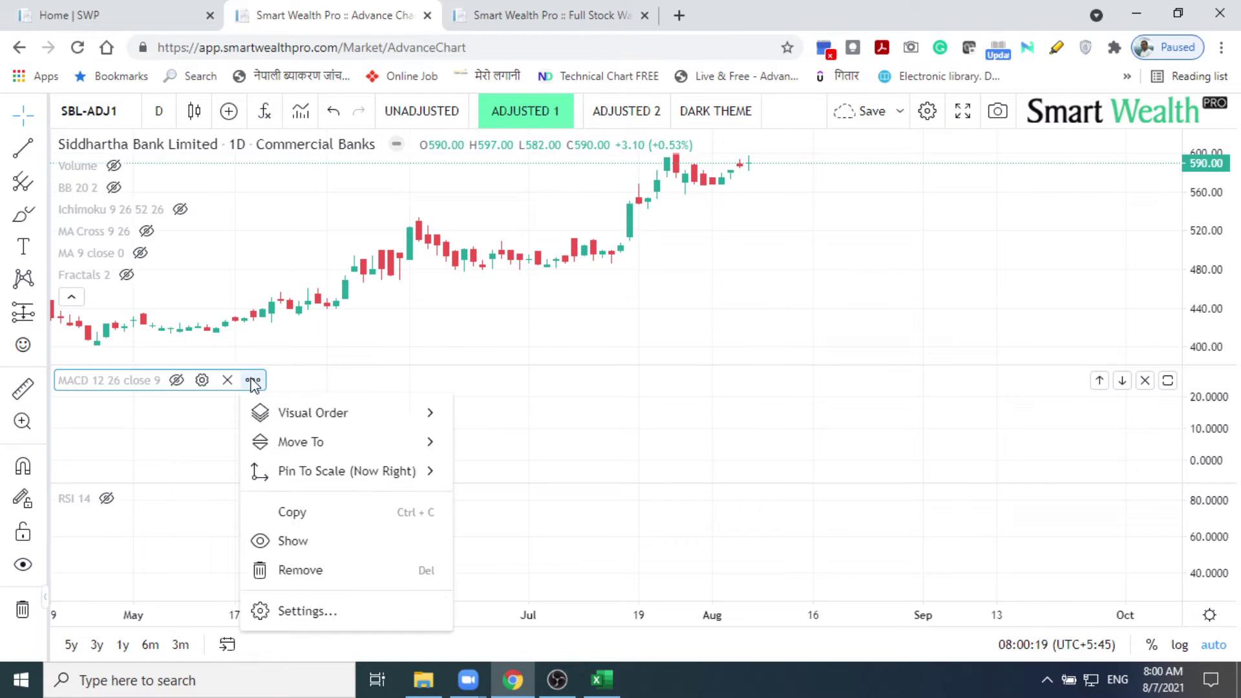
pyautogui.moveTo(318, 446)
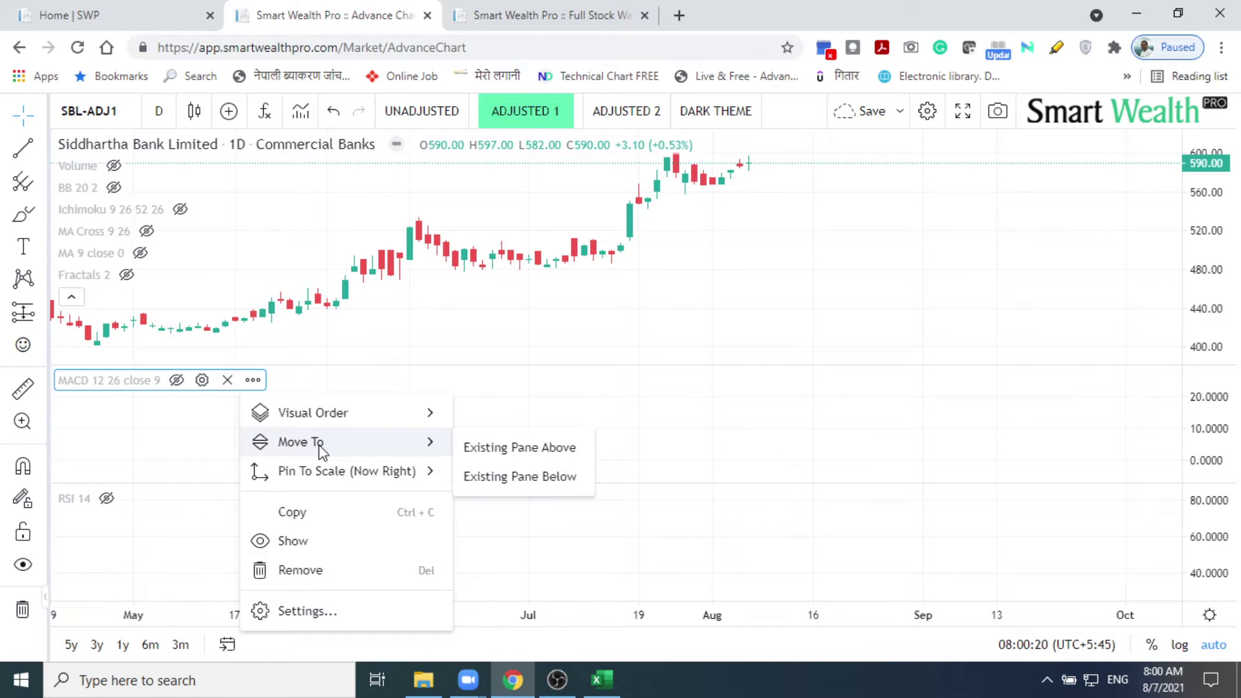
pyautogui.click(486, 446)
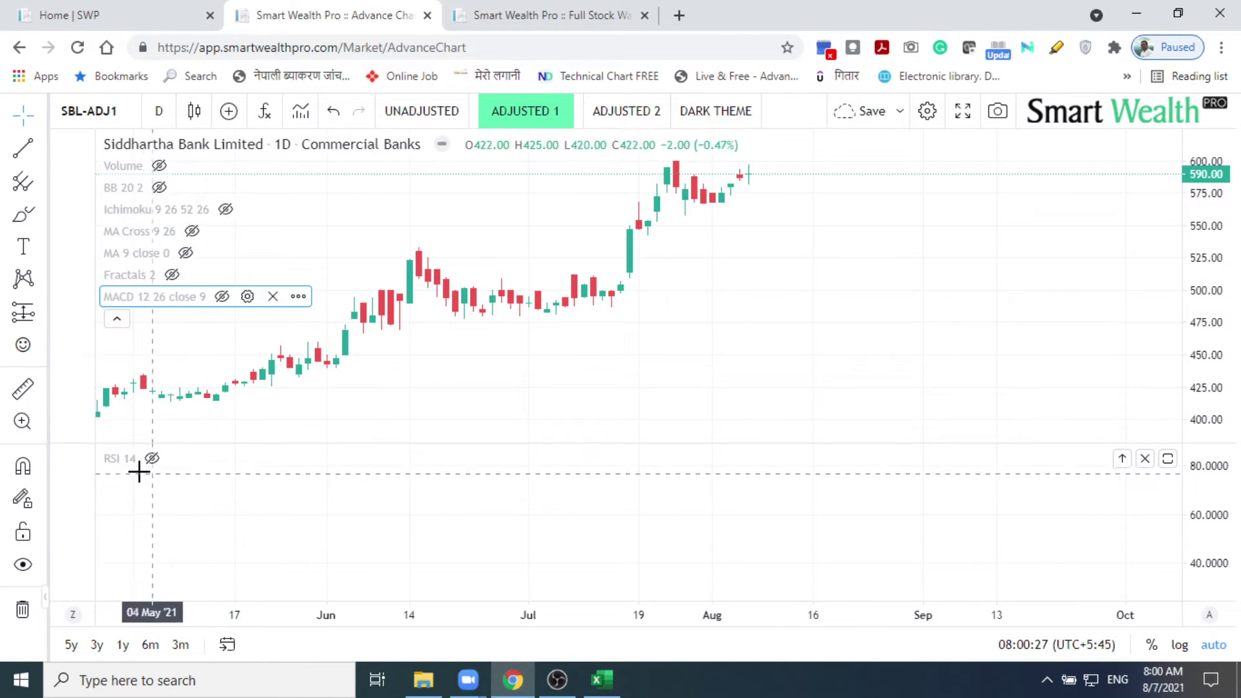
pyautogui.moveTo(143, 473)
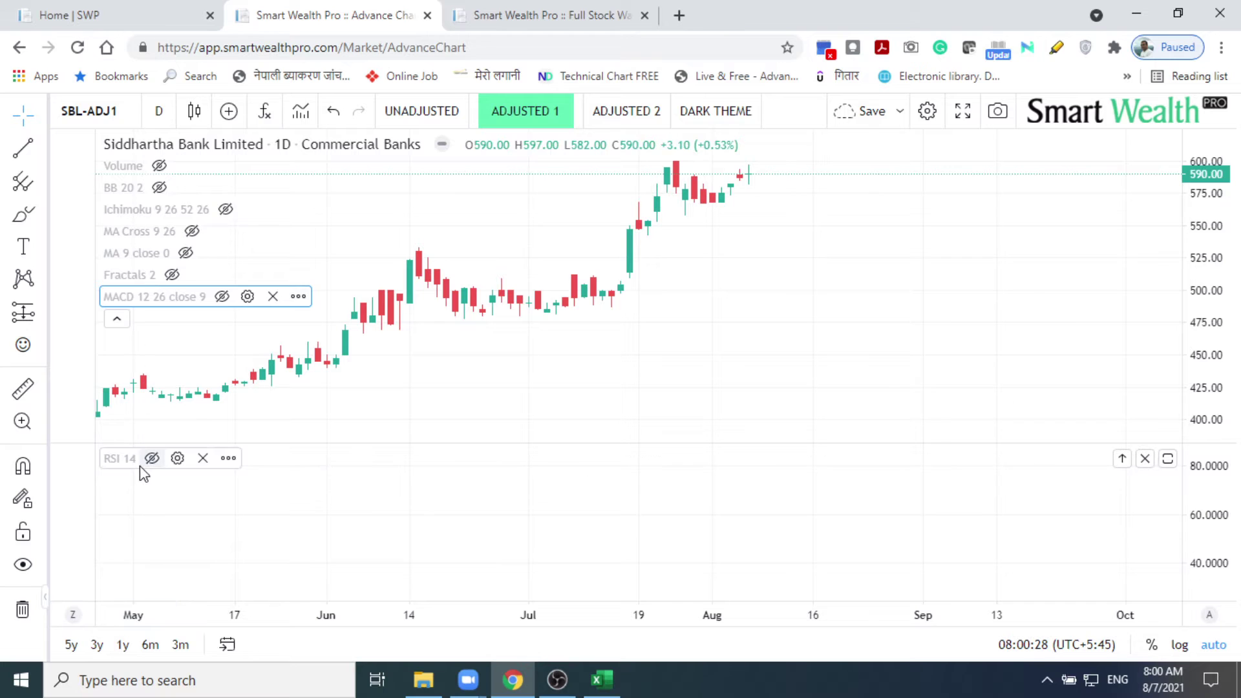
pyautogui.click(228, 459)
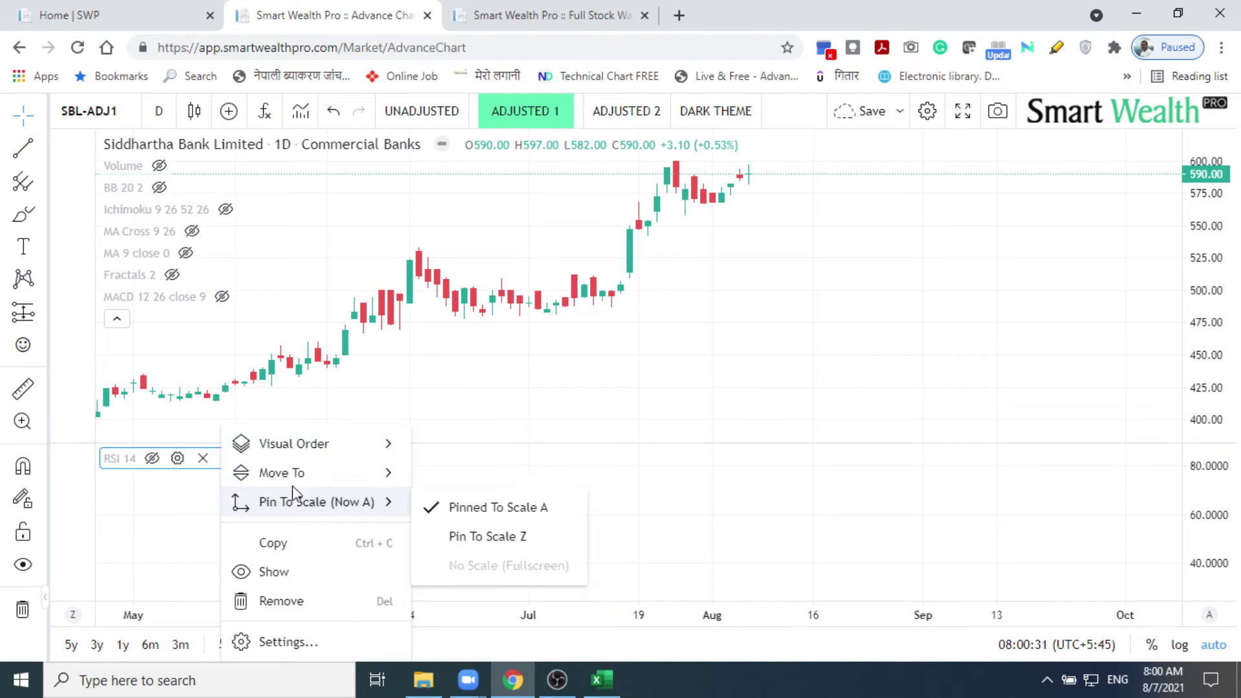
pyautogui.moveTo(381, 478)
pyautogui.click(428, 478)
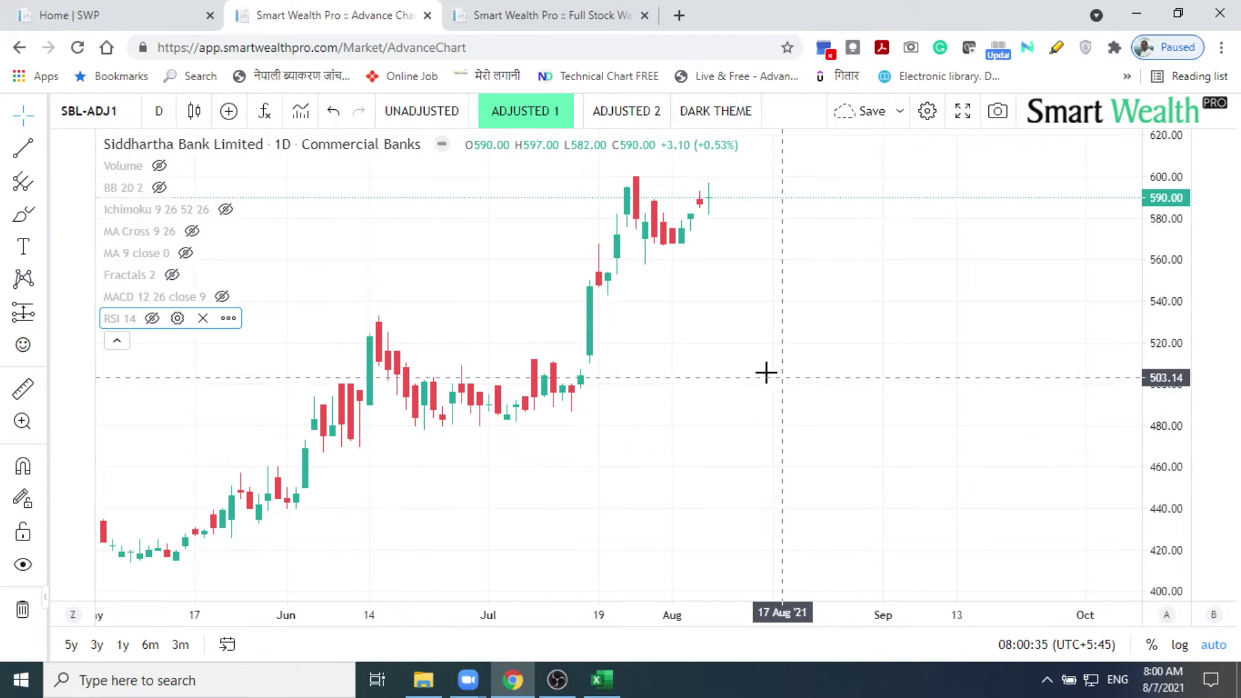
pyautogui.moveTo(764, 371); pyautogui.dragTo(922, 390)
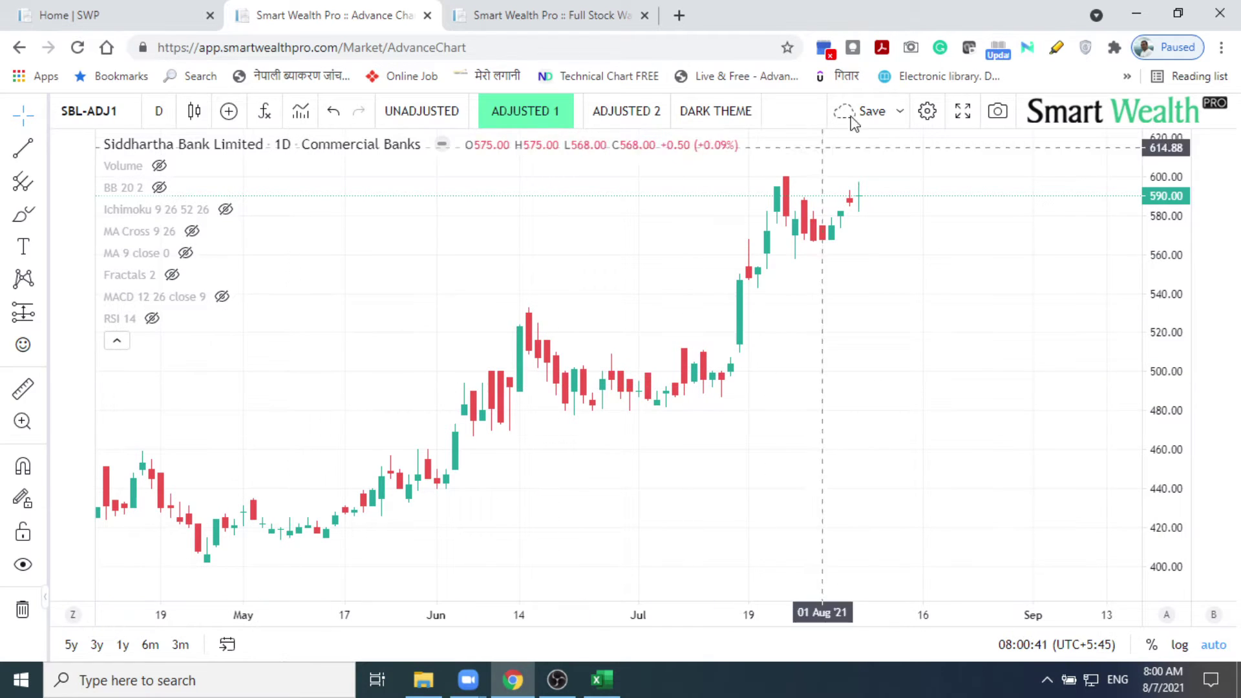
pyautogui.click(899, 114)
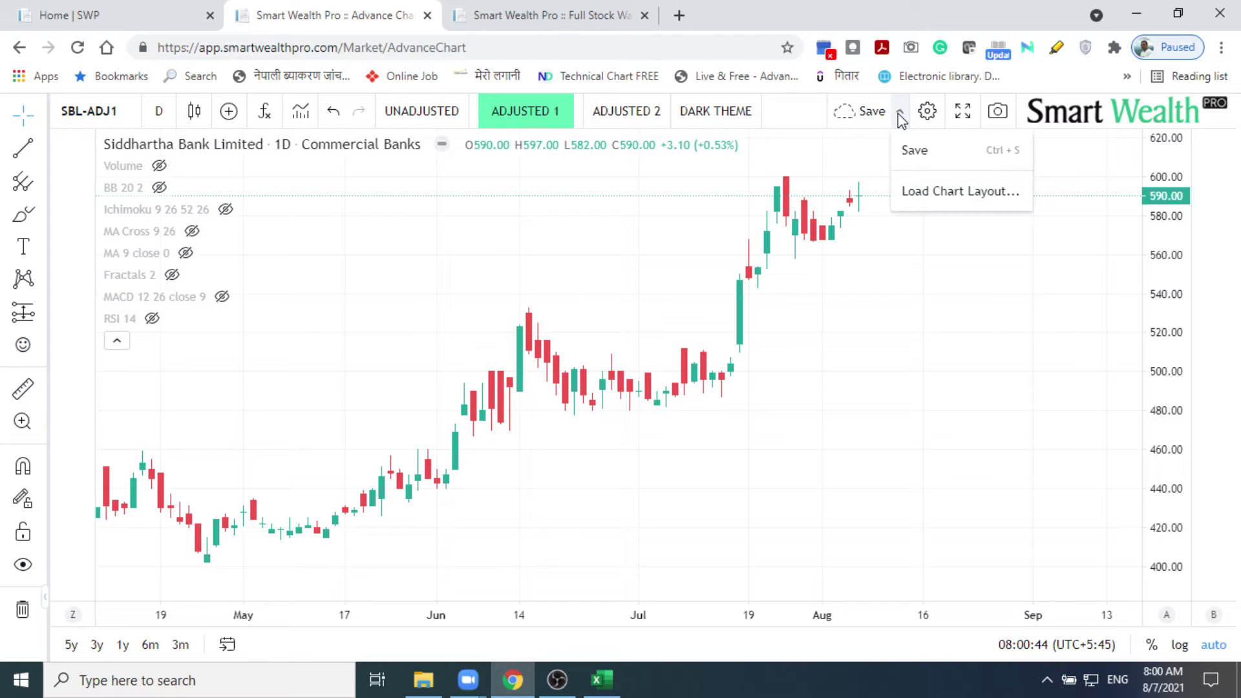
pyautogui.click(949, 197)
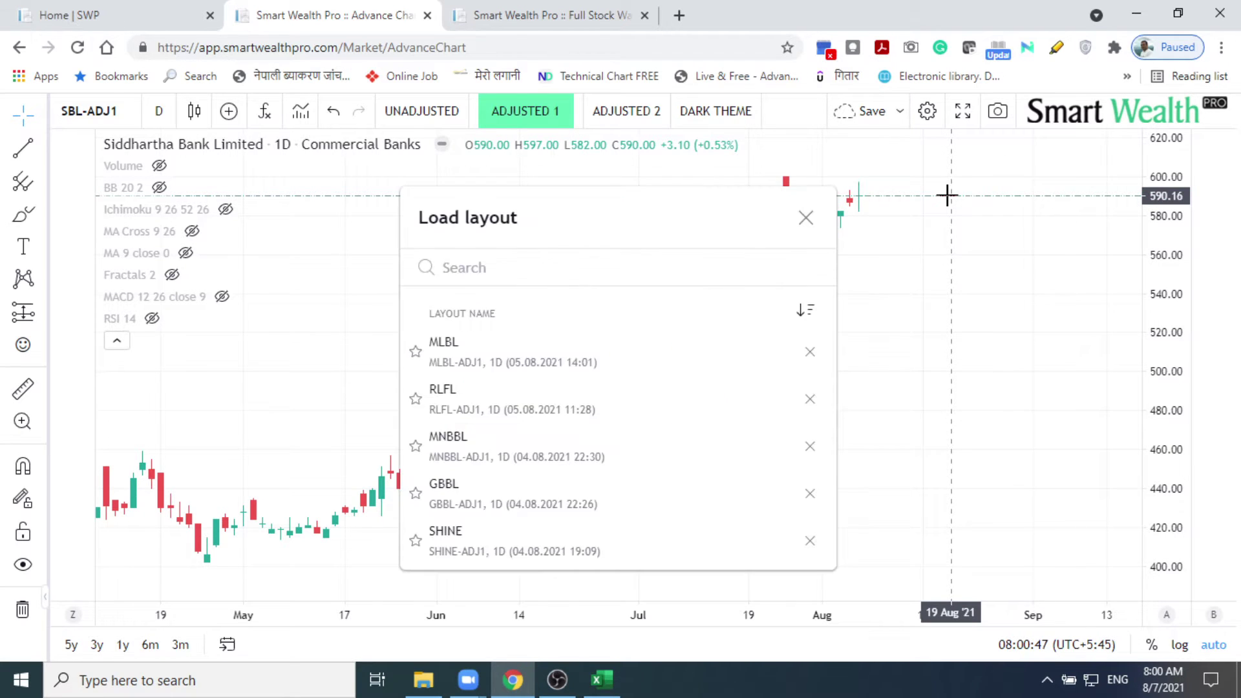
pyautogui.write('REgular')
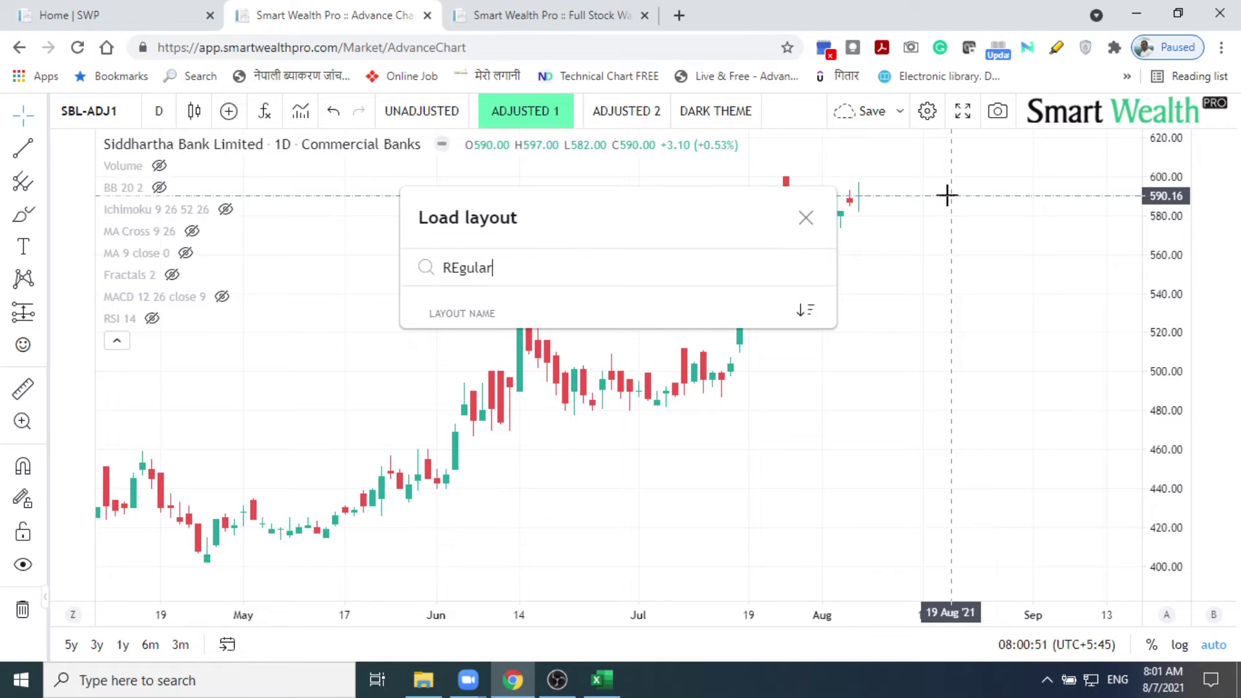
pyautogui.press('BackSpace')
pyautogui.write('e')
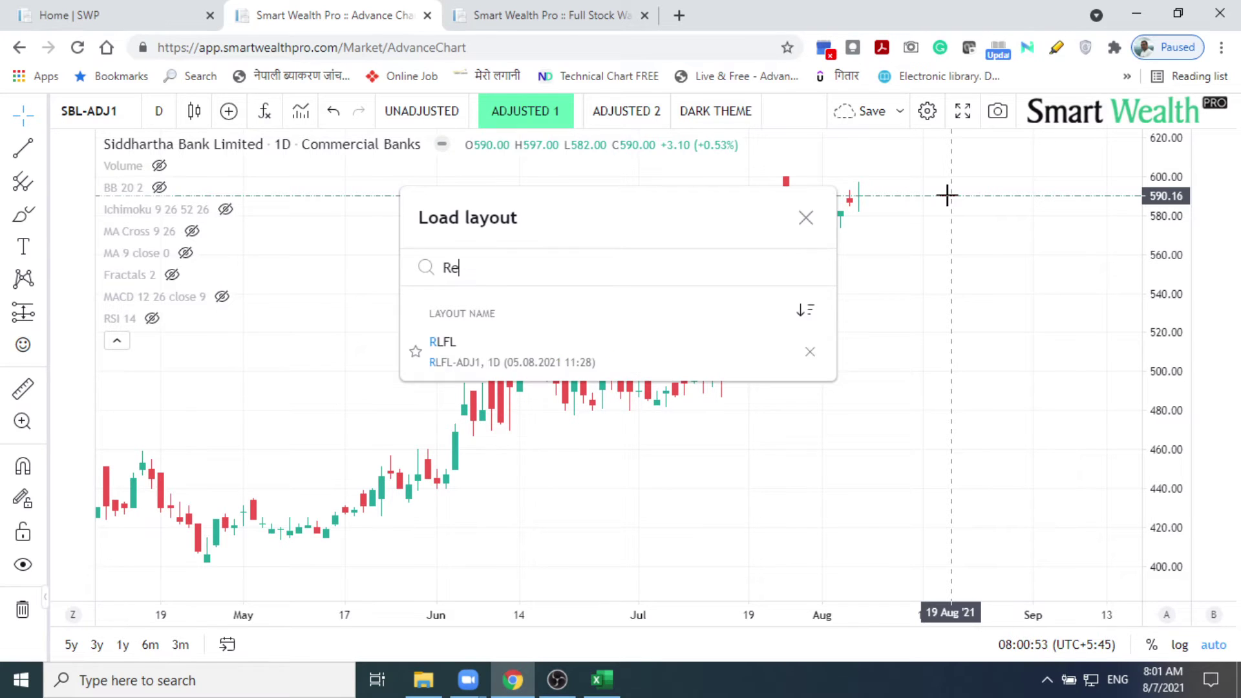
pyautogui.write('gular')
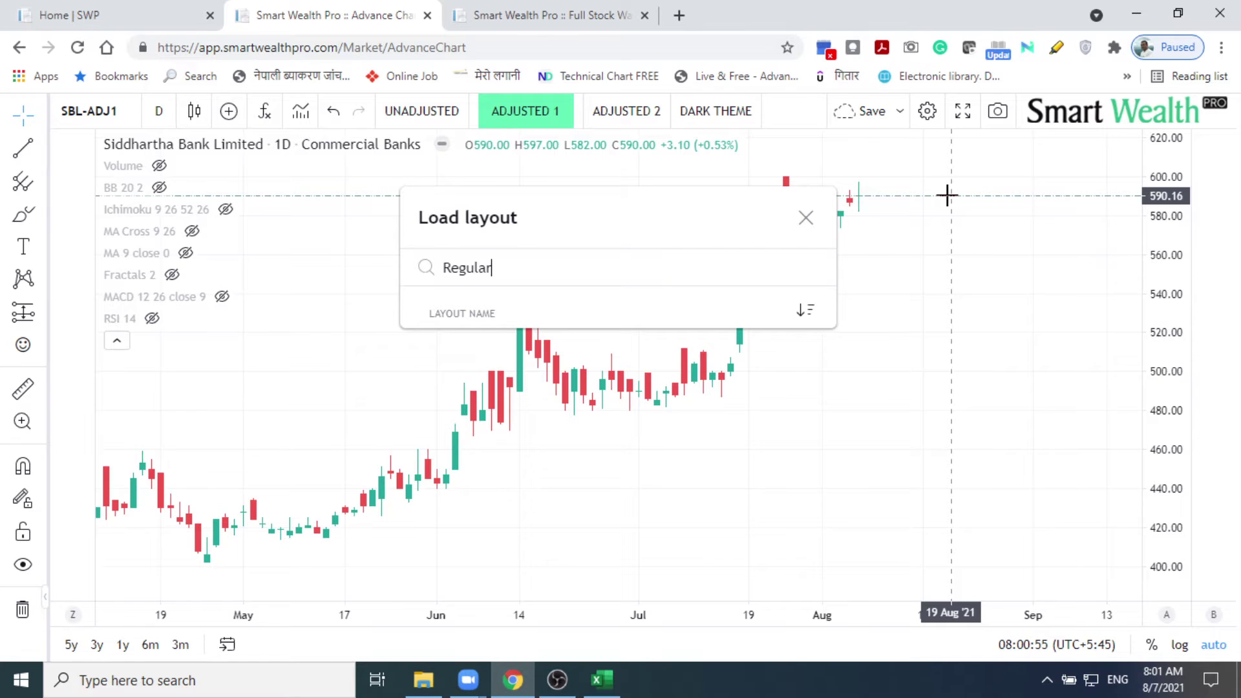
pyautogui.write(' Tools')
pyautogui.press('Left')
pyautogui.press('Left')
pyautogui.press('Left')
pyautogui.write('Technical')
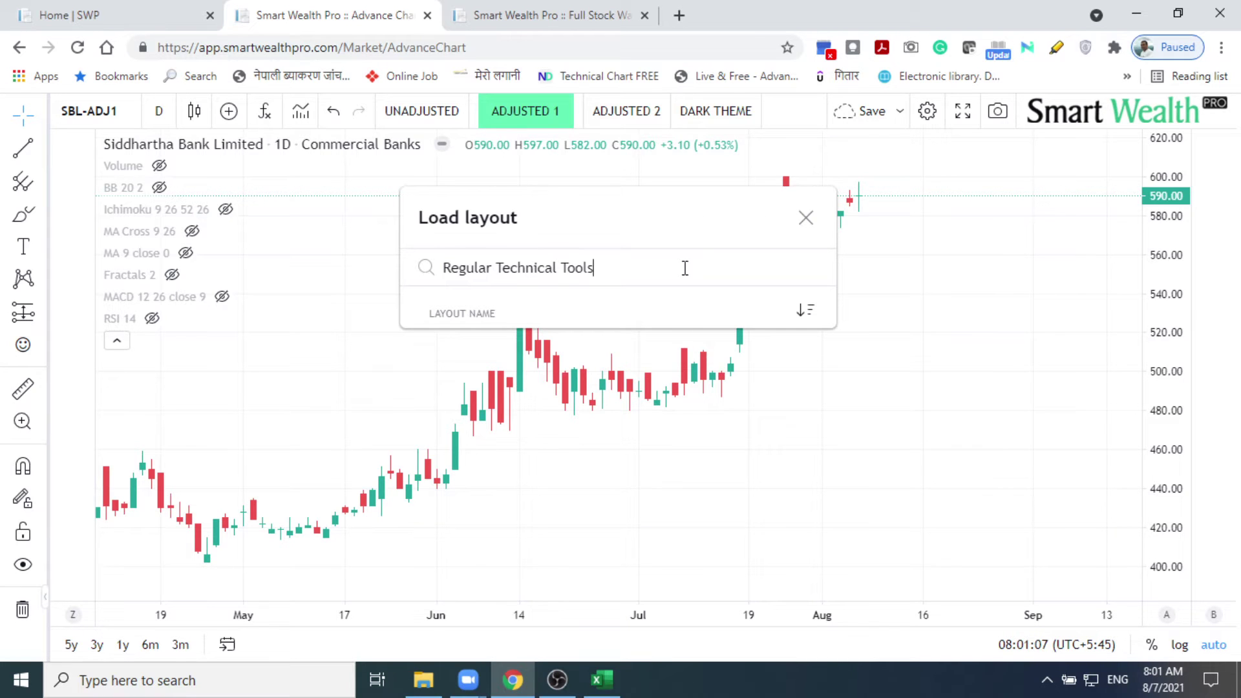
pyautogui.moveTo(678, 267); pyautogui.dragTo(496, 270)
pyautogui.click(394, 276)
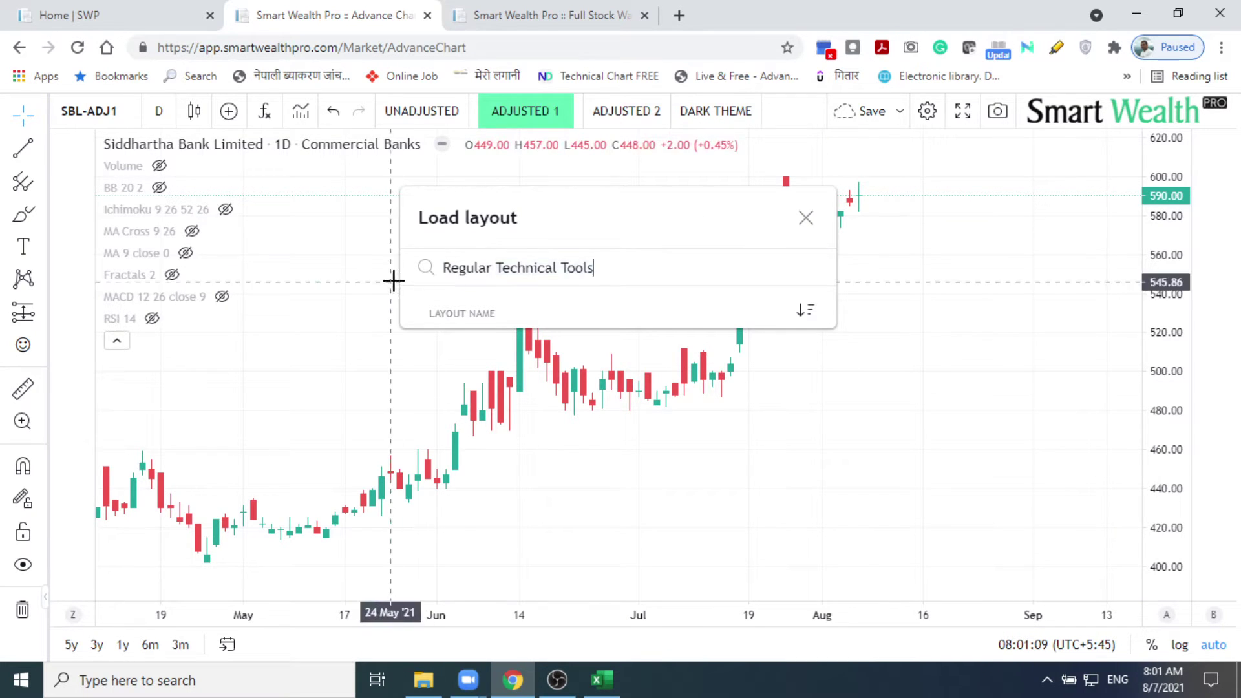
pyautogui.moveTo(594, 267); pyautogui.dragTo(447, 272)
pyautogui.hotkey('ctrl', 'c')
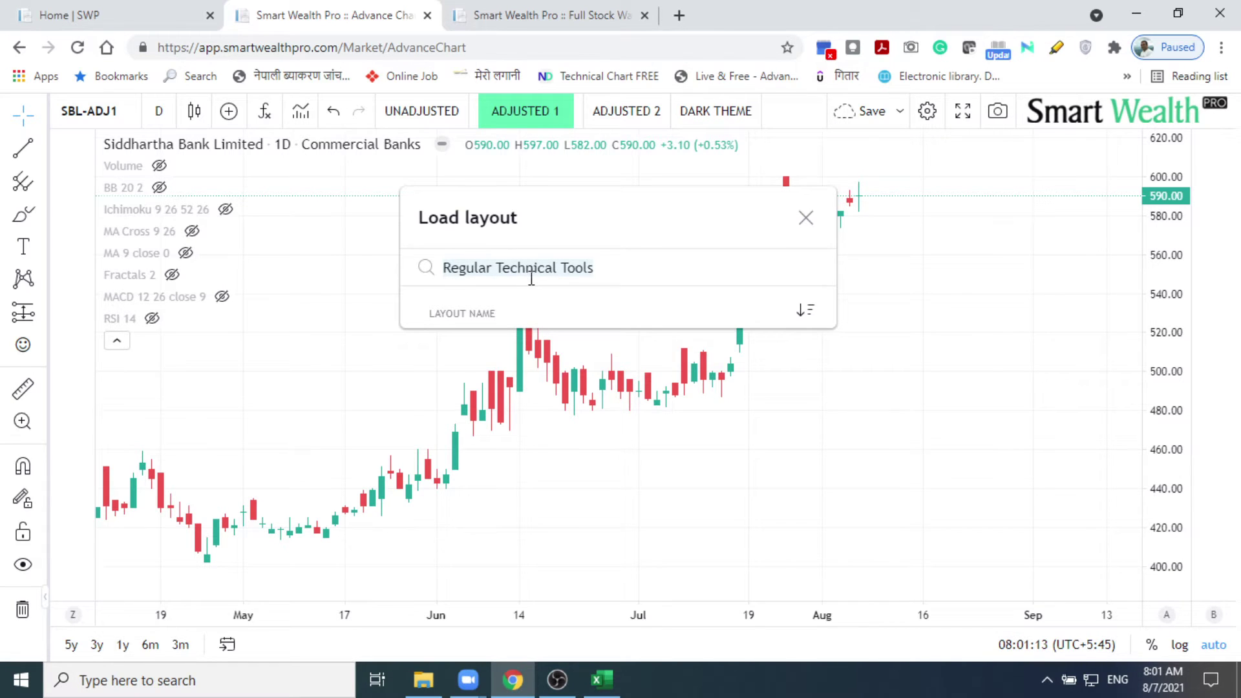
pyautogui.press('BackSpace')
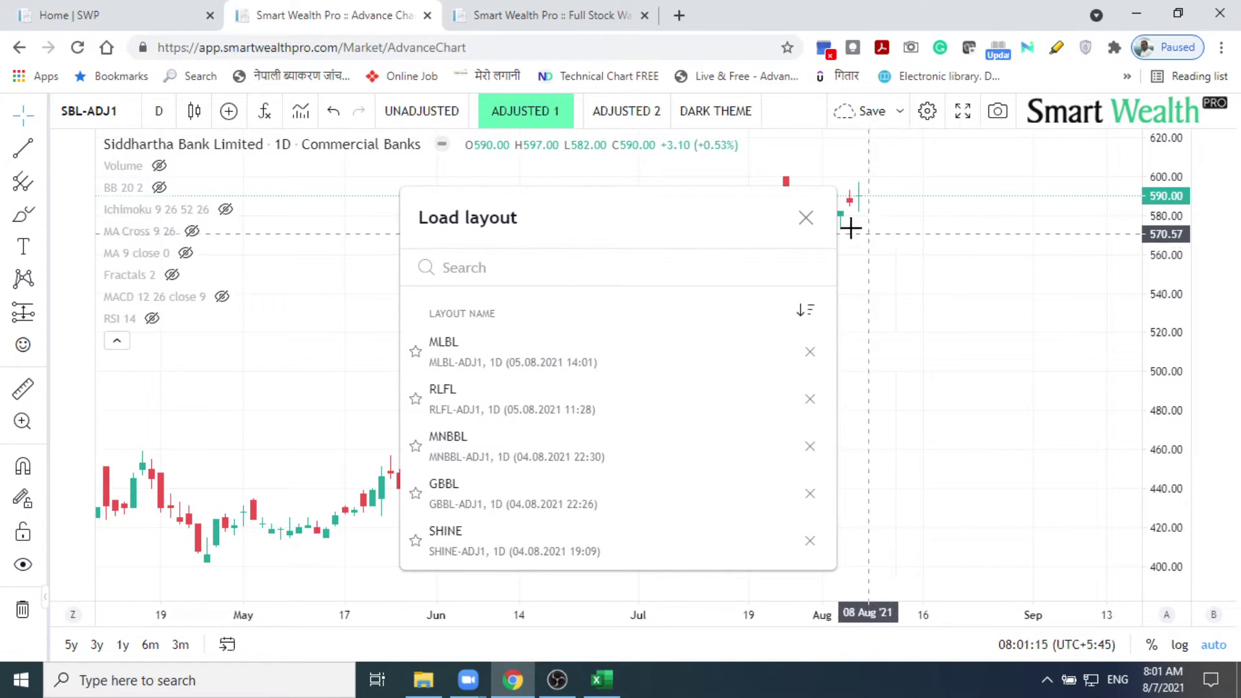
pyautogui.click(804, 218)
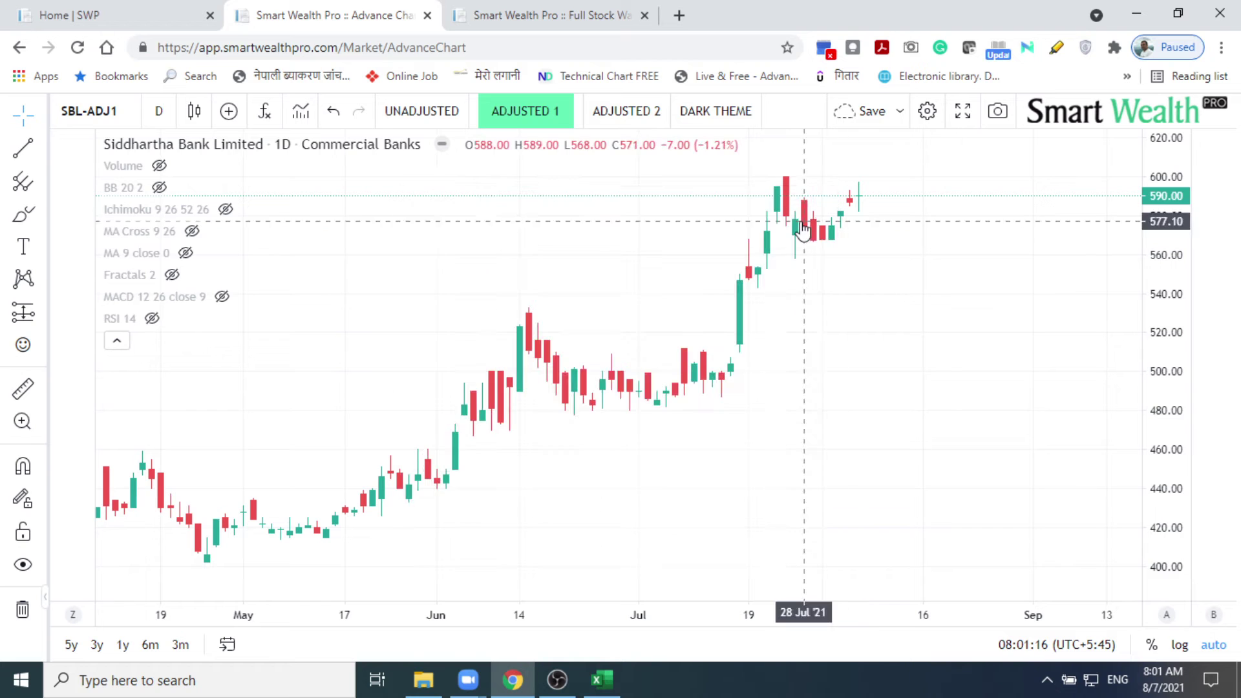
# Step: Save the chart as a new layout named 'Regular Technical Tools'
pyautogui.click(900, 115)
pyautogui.click(913, 151)
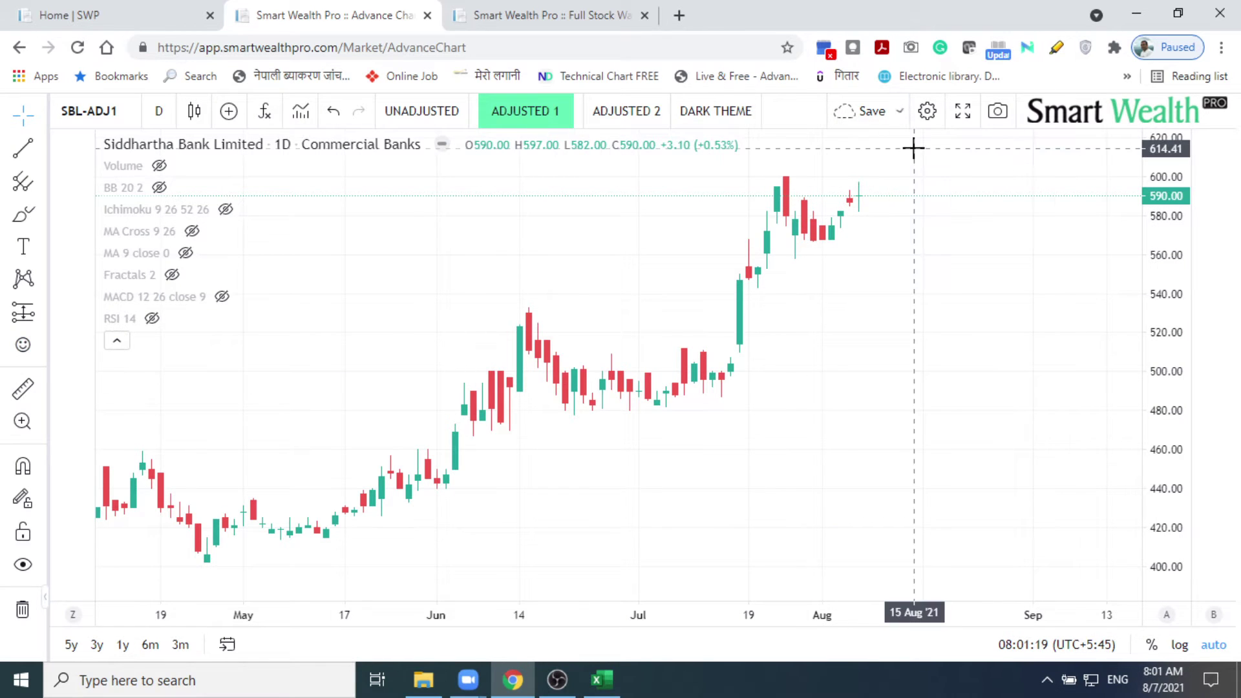
pyautogui.hotkey('ctrl', 'v')
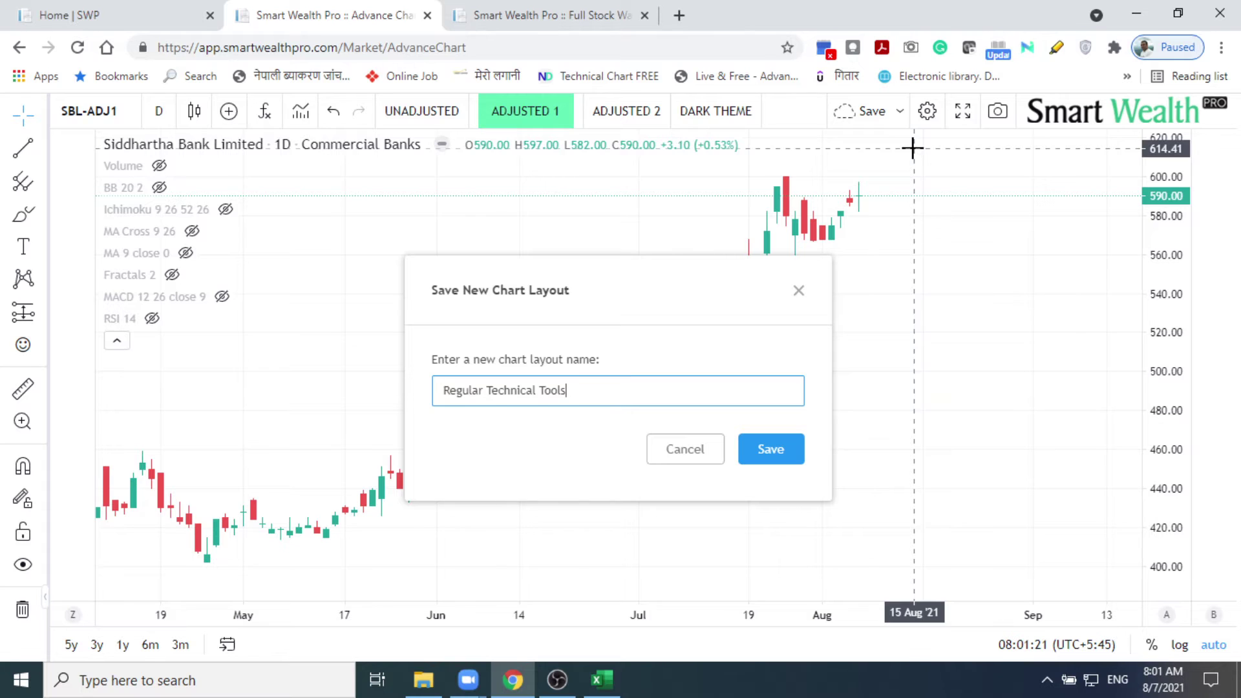
pyautogui.click(765, 448)
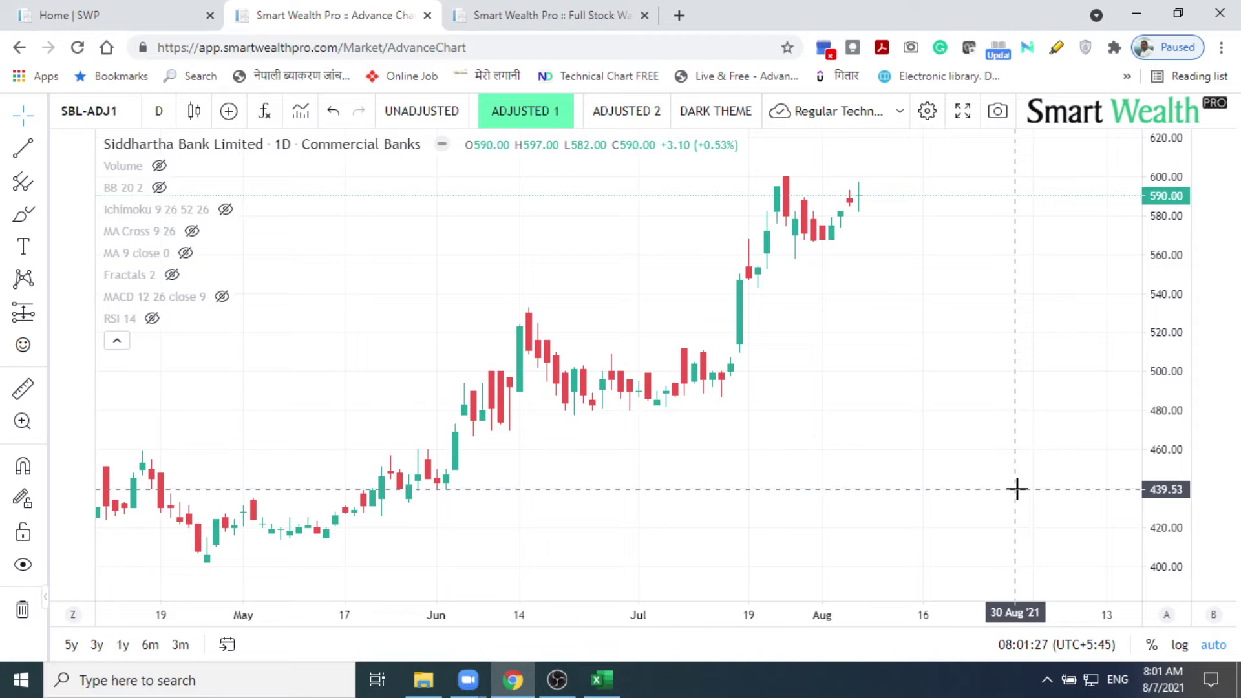
# Step: Toggle the Bollinger Bands on and off, then show the Volume bars again
pyautogui.click(159, 187)
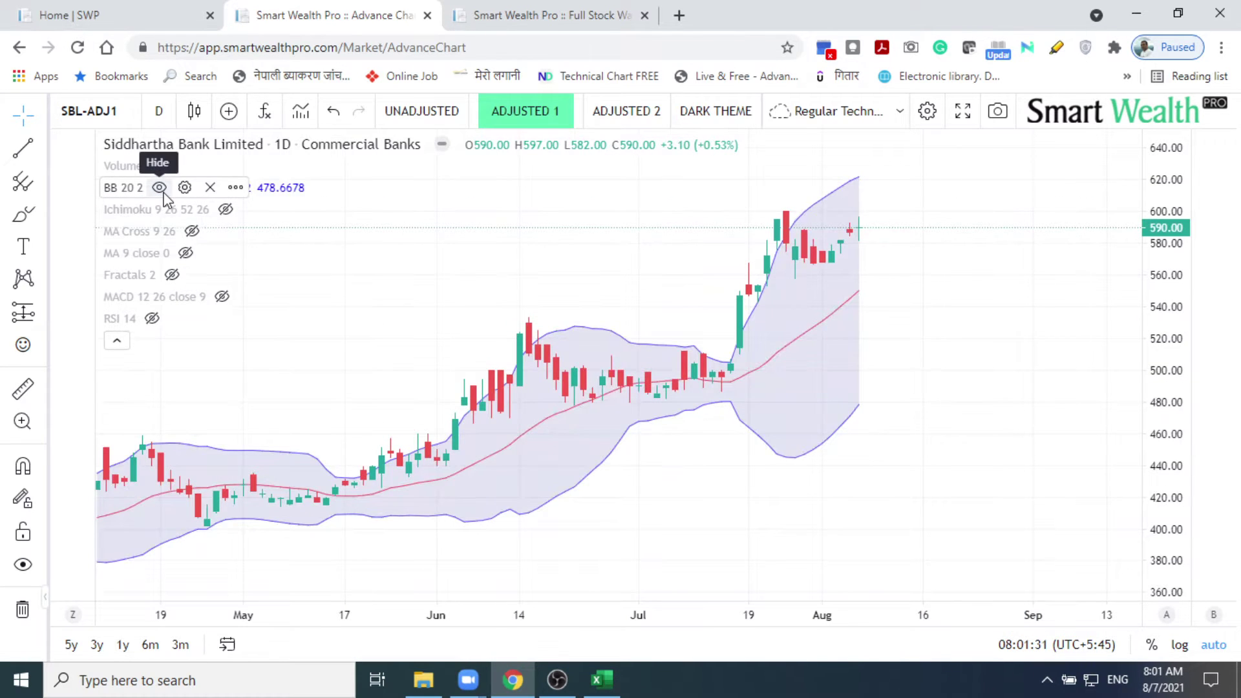
pyautogui.click(159, 188)
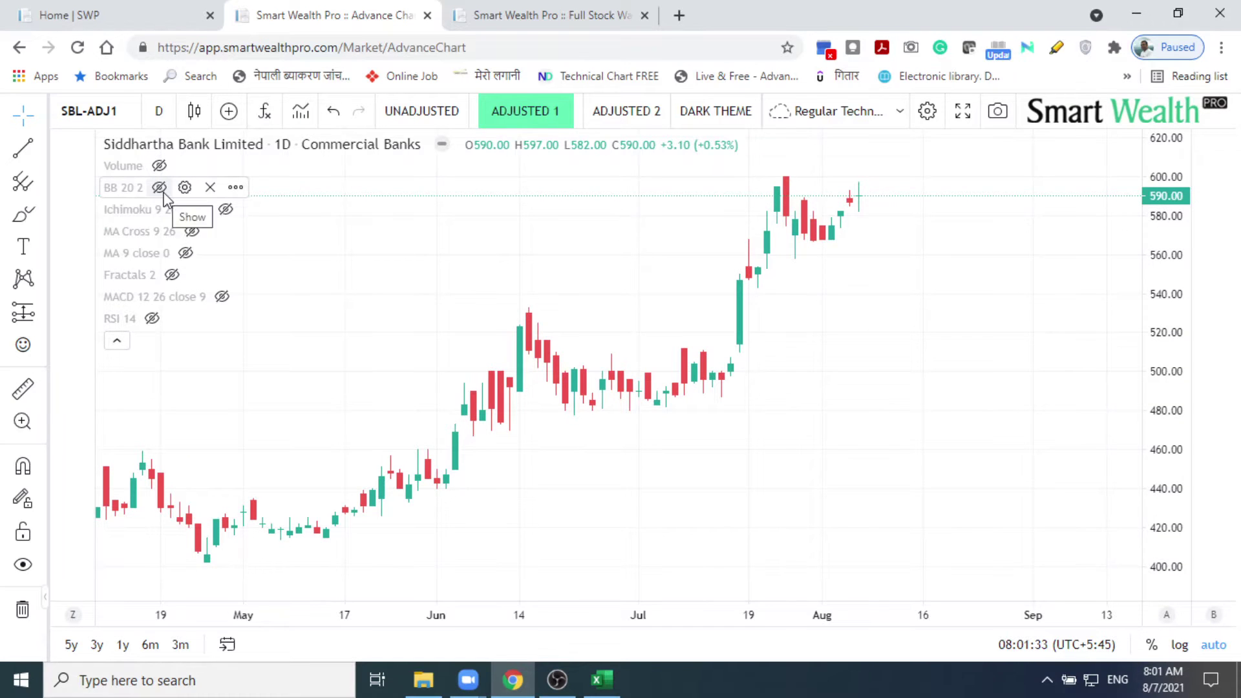
pyautogui.click(159, 166)
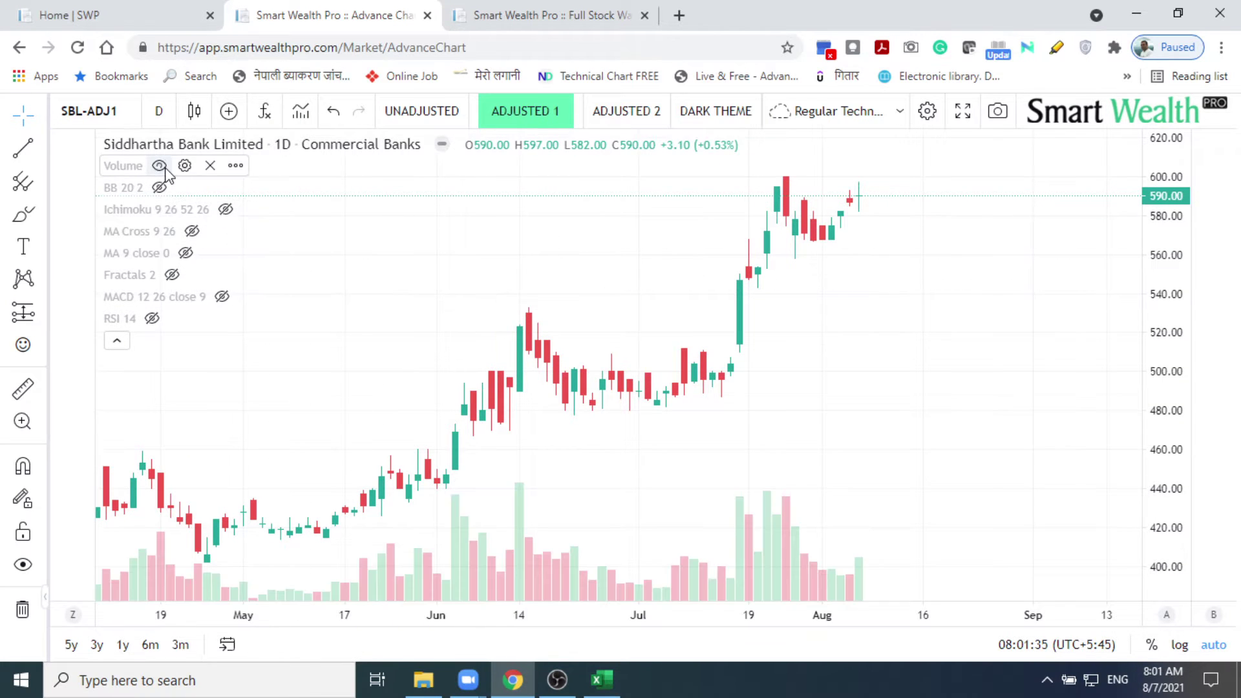
# Step: Move Volume into a new pane above, then back into the main price pane
pyautogui.click(236, 166)
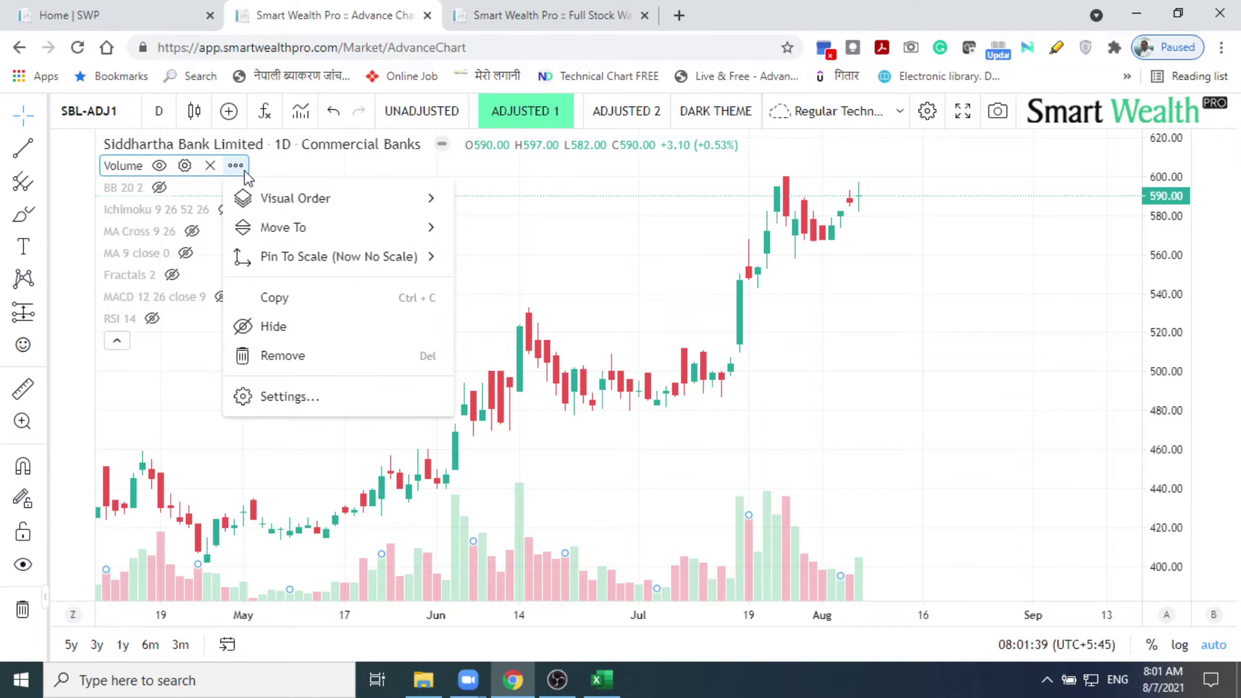
pyautogui.moveTo(298, 205)
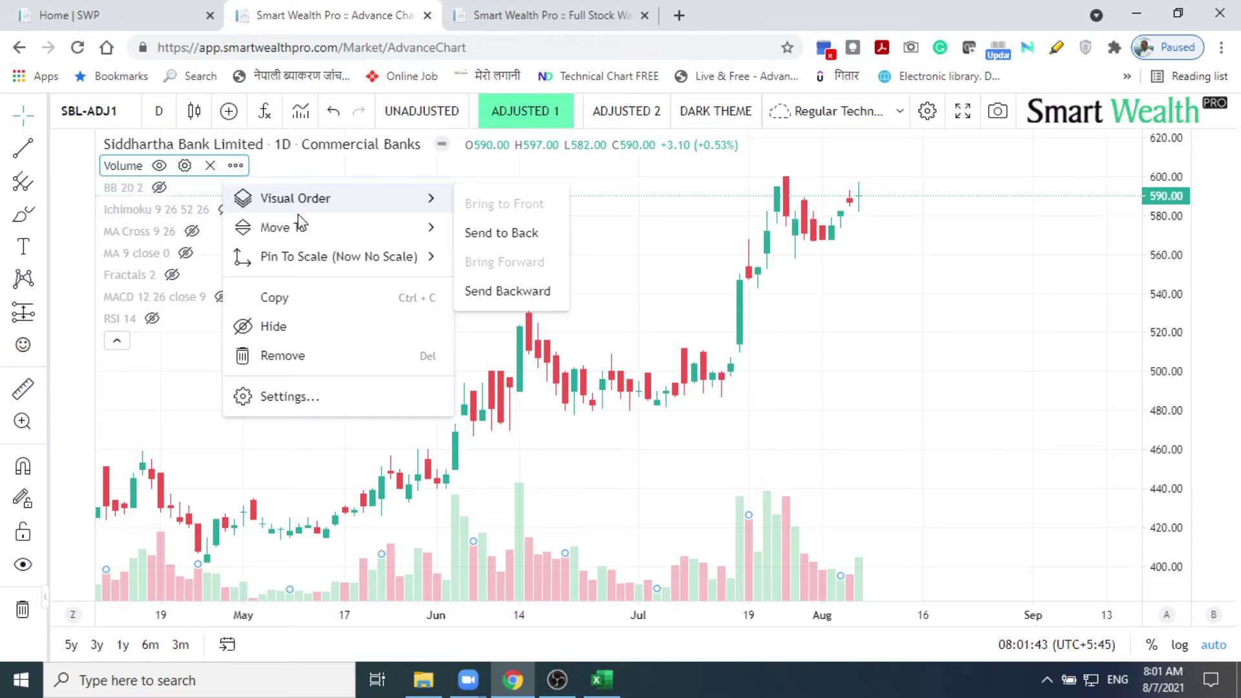
pyautogui.moveTo(304, 230)
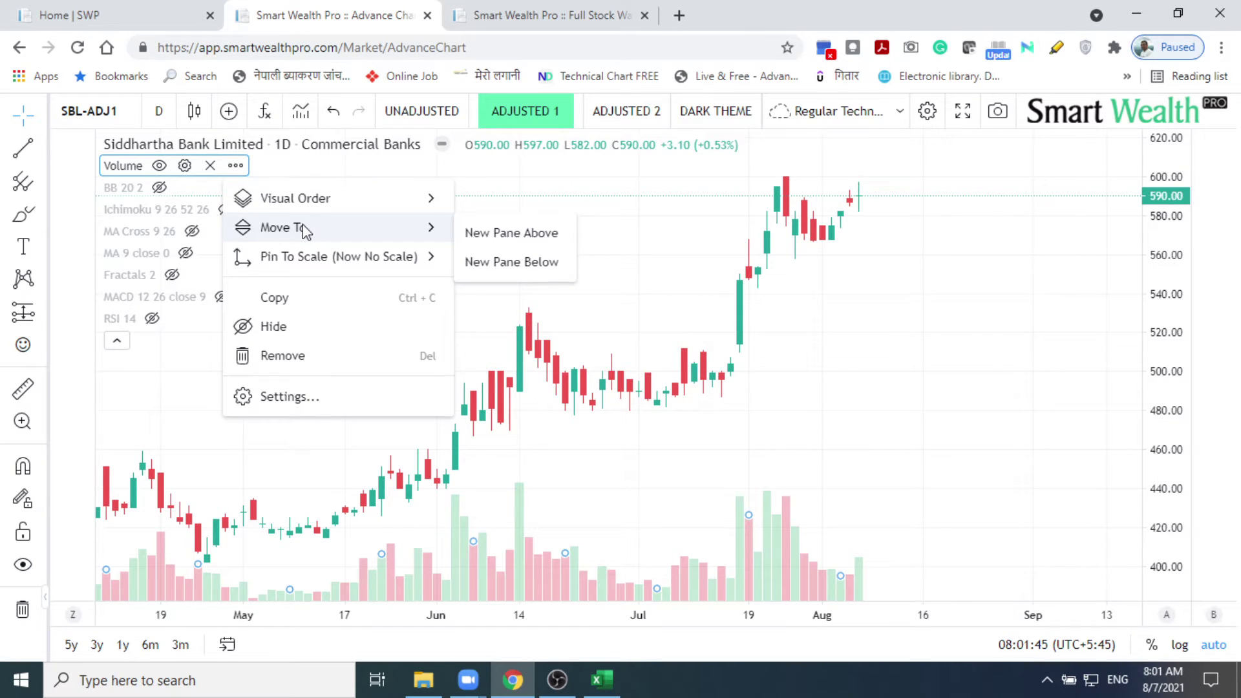
pyautogui.click(477, 236)
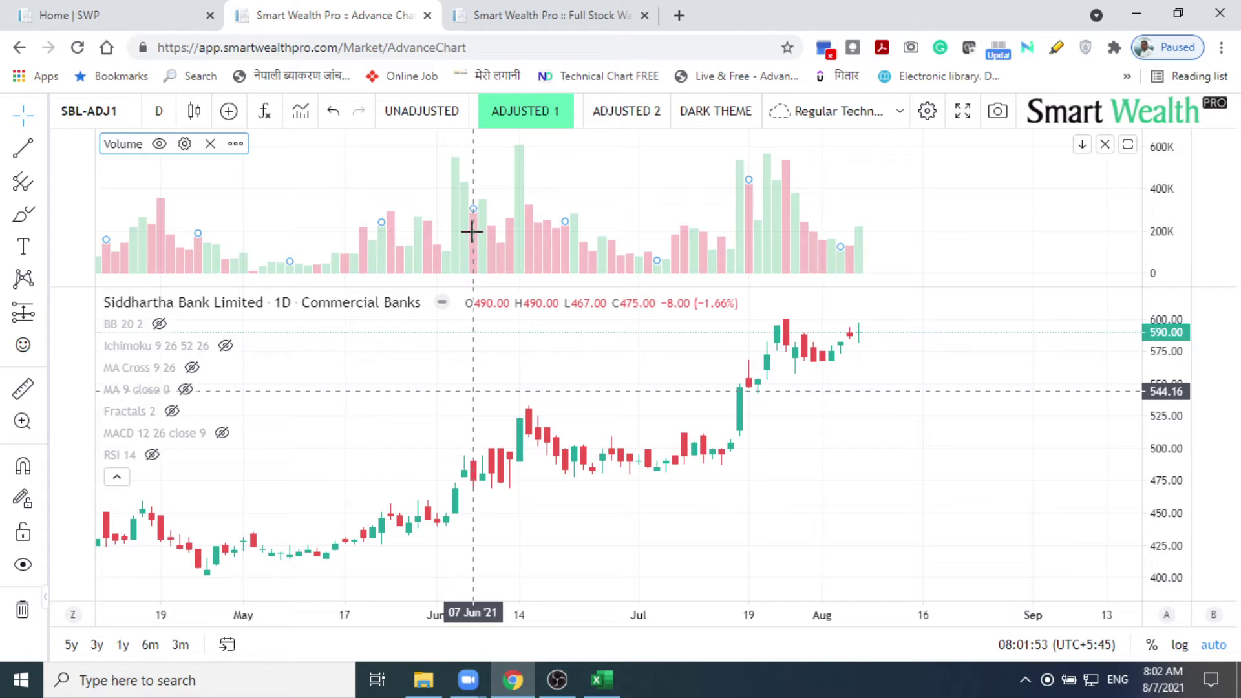
pyautogui.click(235, 143)
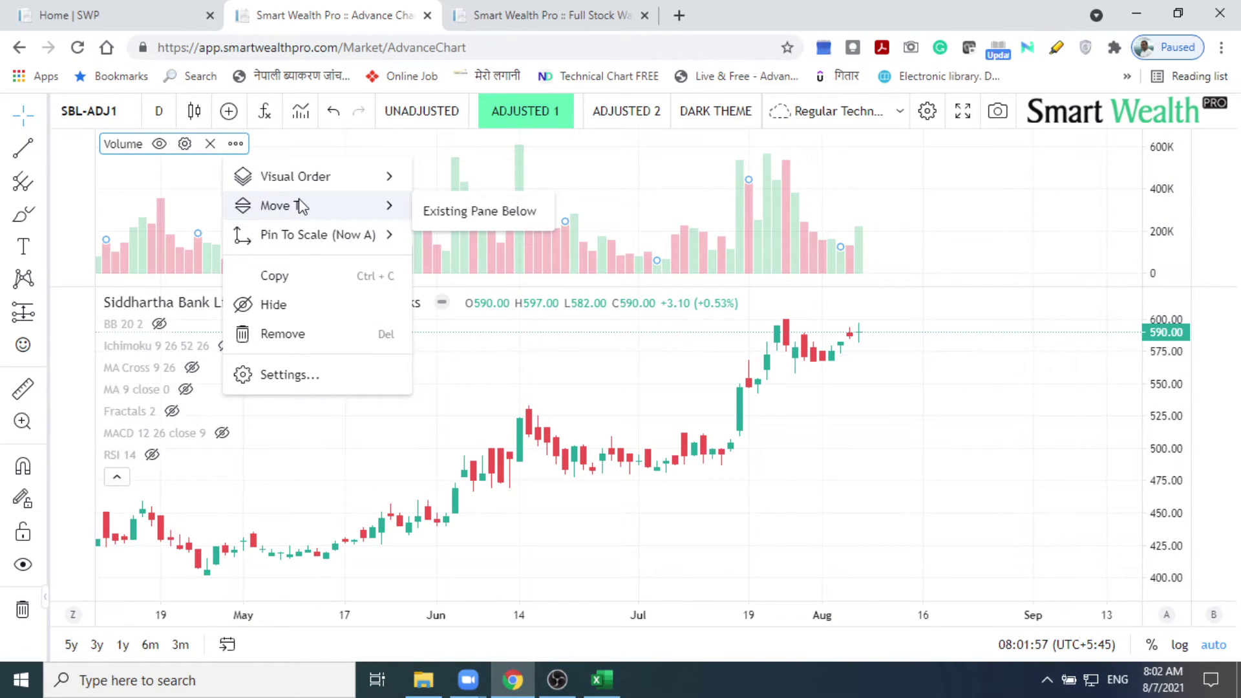
pyautogui.click(443, 217)
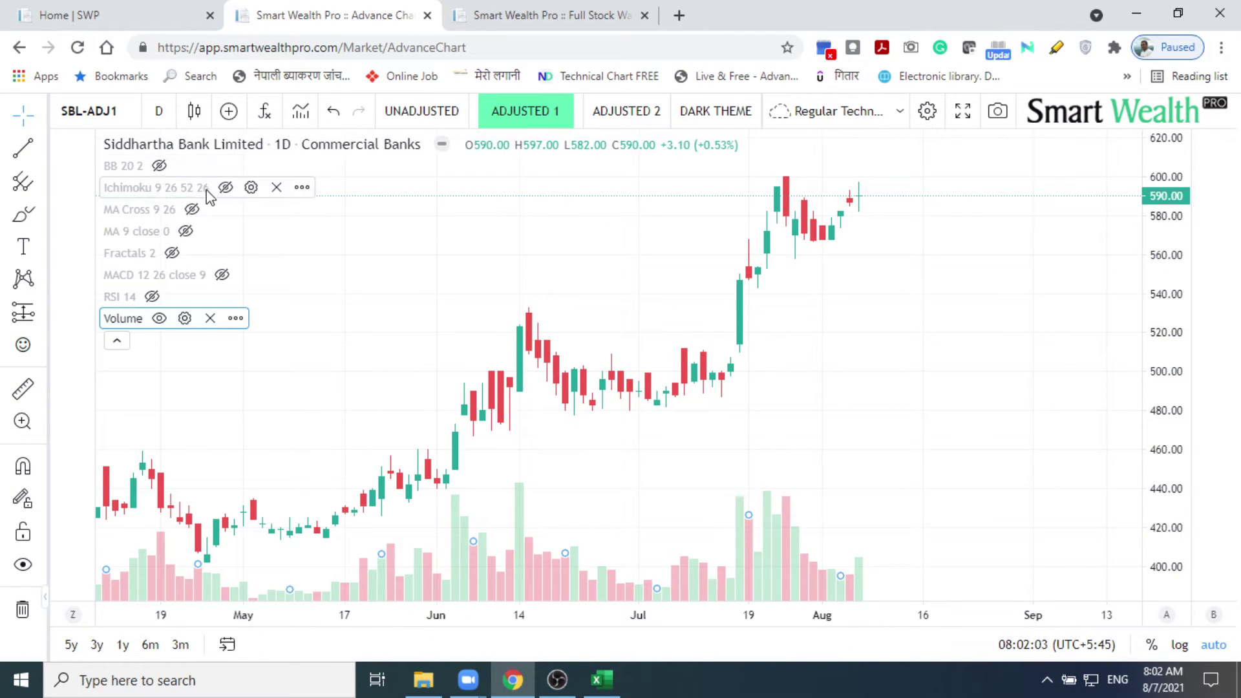
pyautogui.click(236, 319)
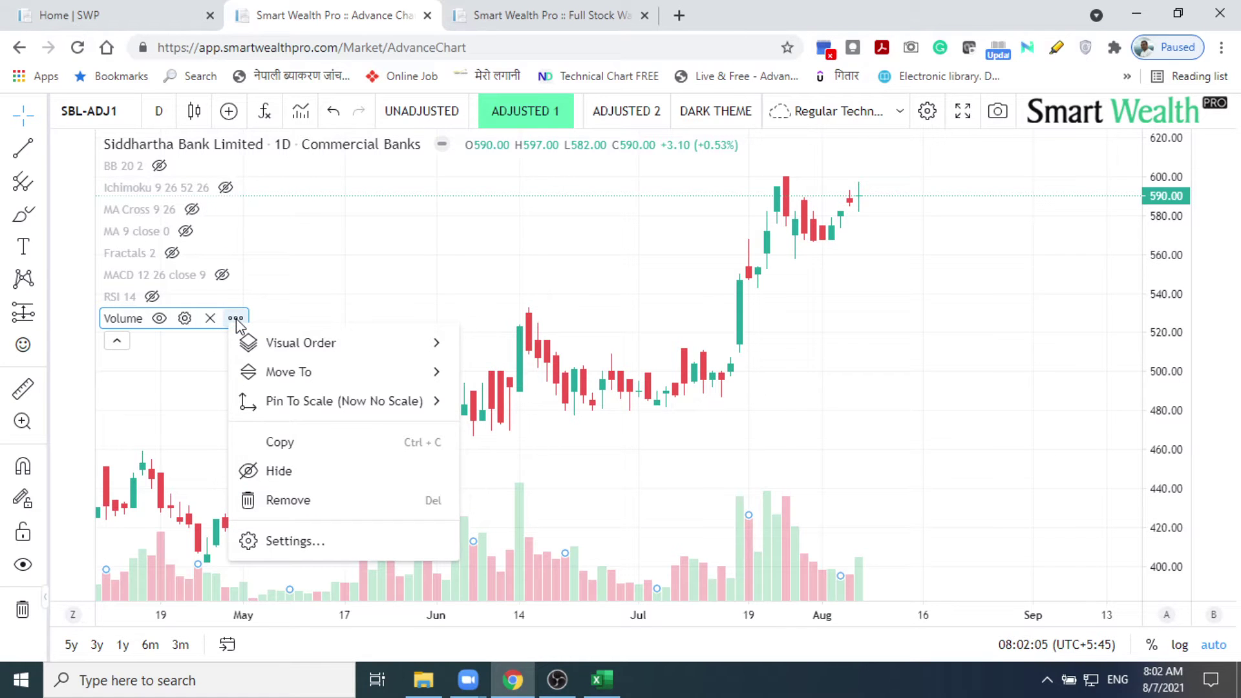
pyautogui.moveTo(294, 400)
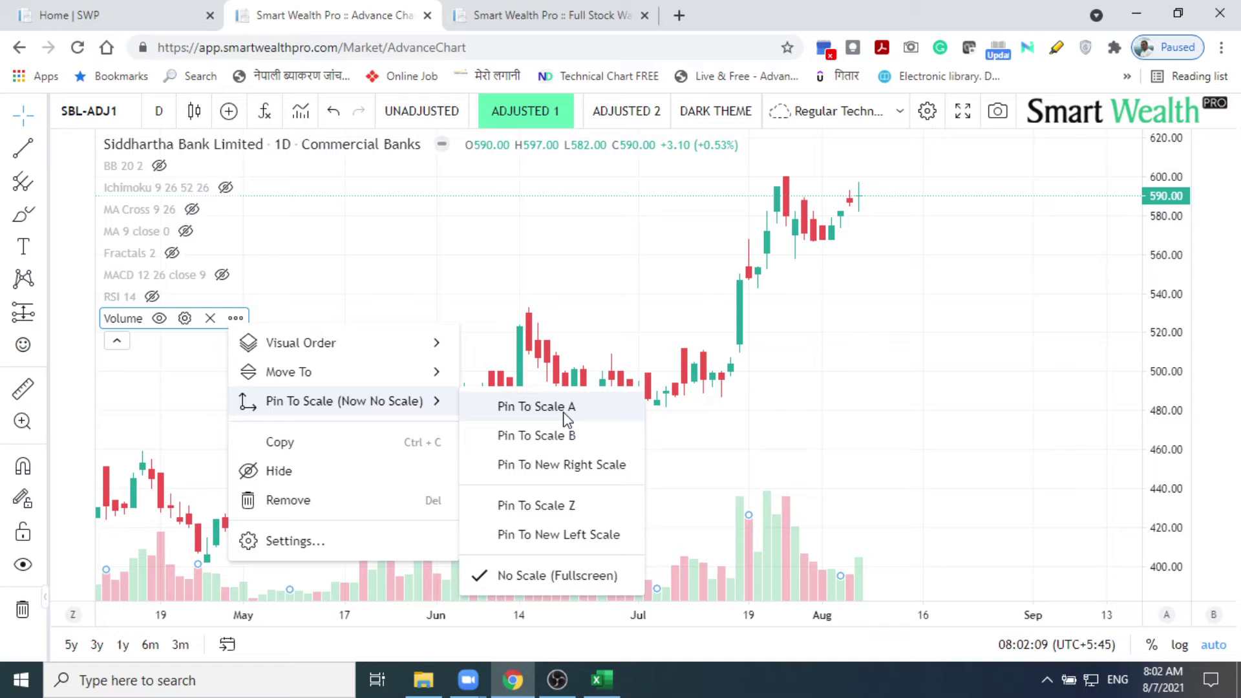
# Step: Pin Volume to its own Scale B and bring it in front of the candles
pyautogui.click(573, 444)
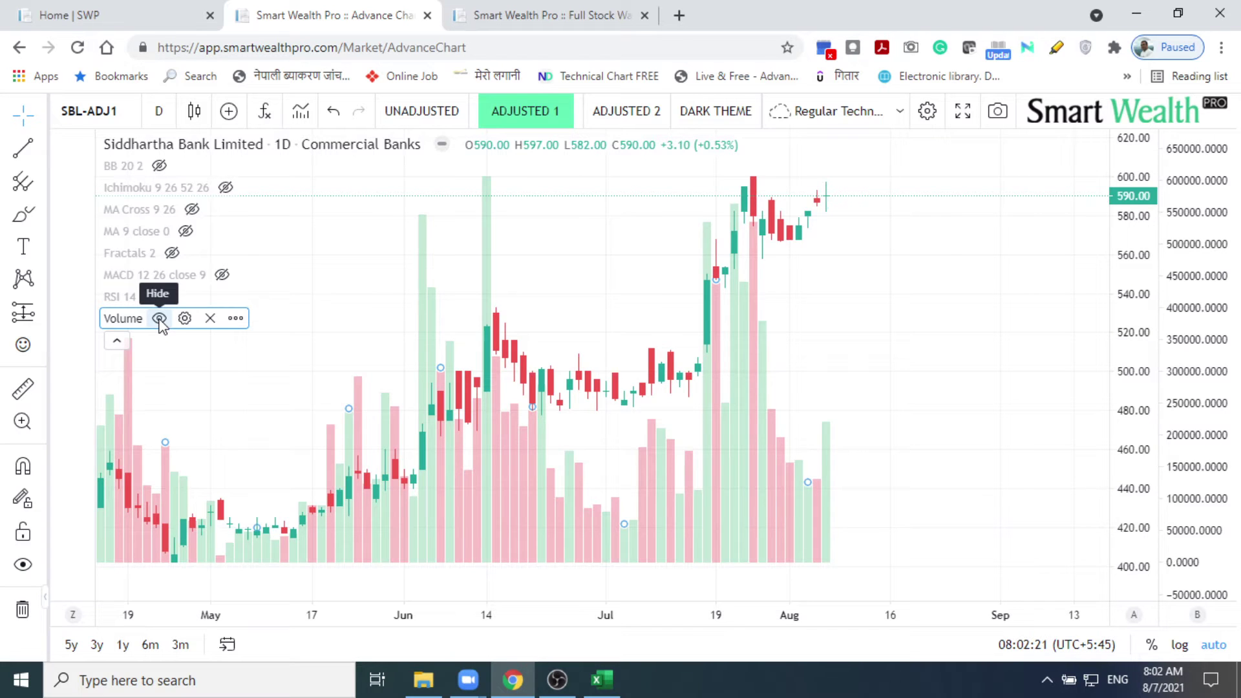
pyautogui.click(236, 319)
pyautogui.moveTo(313, 402)
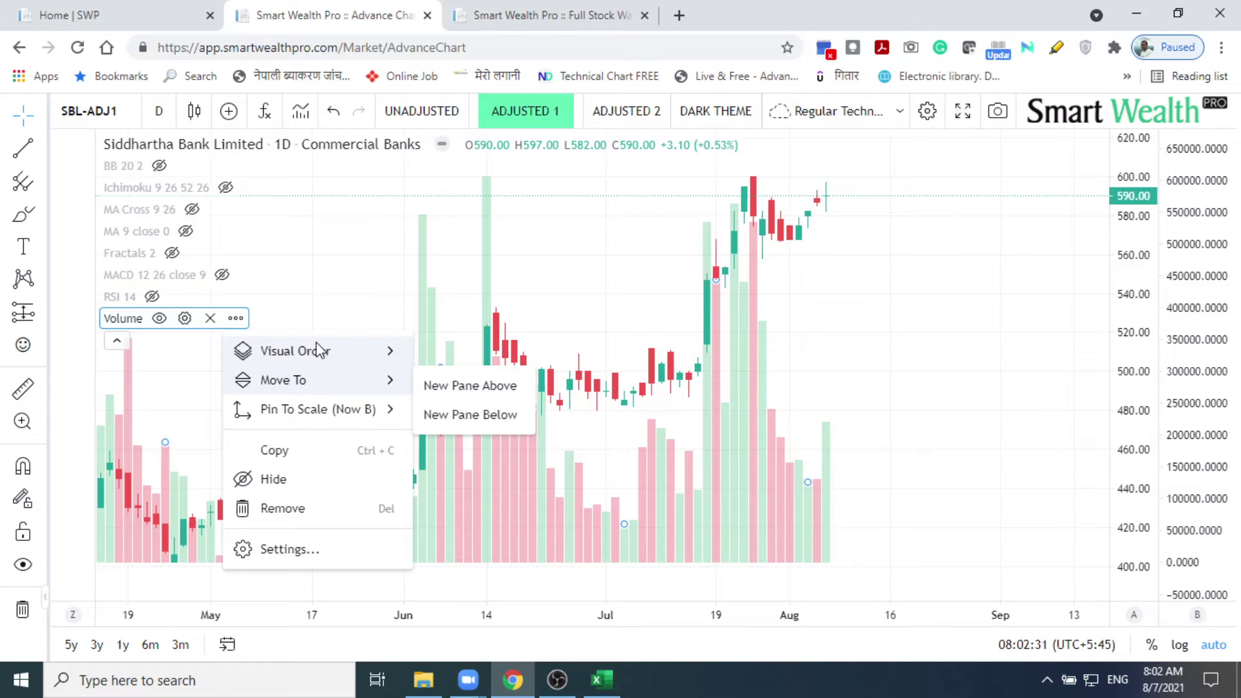
pyautogui.moveTo(321, 351)
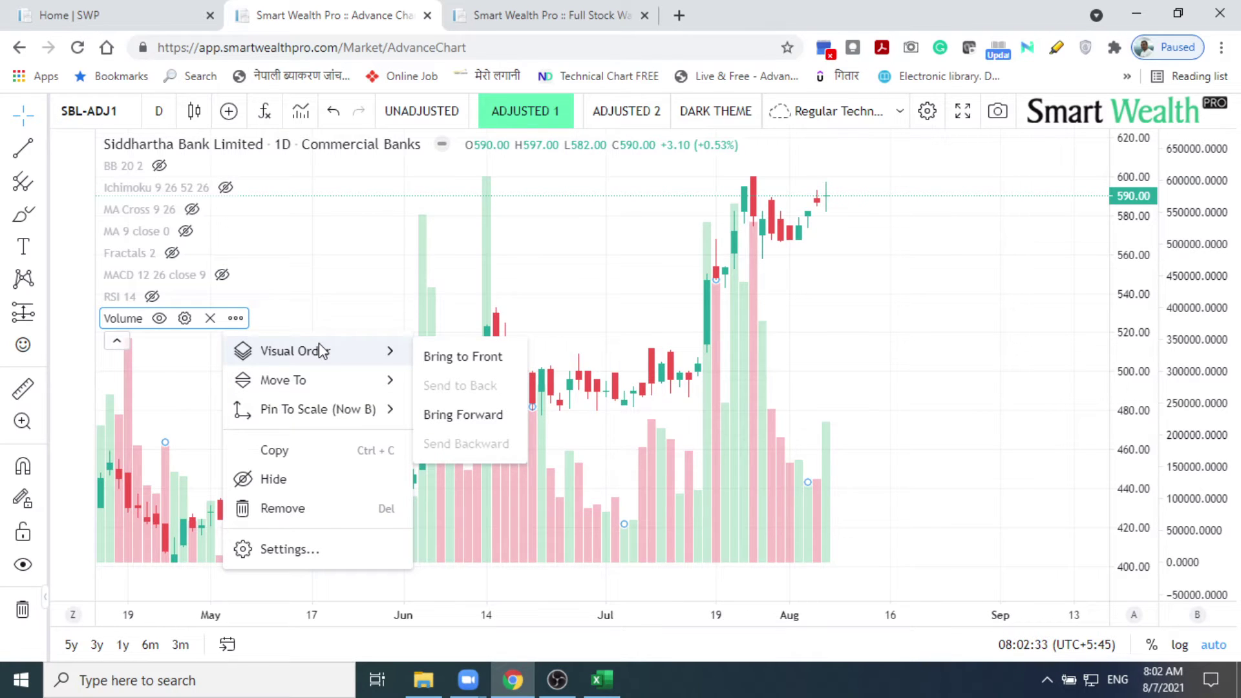
pyautogui.click(450, 356)
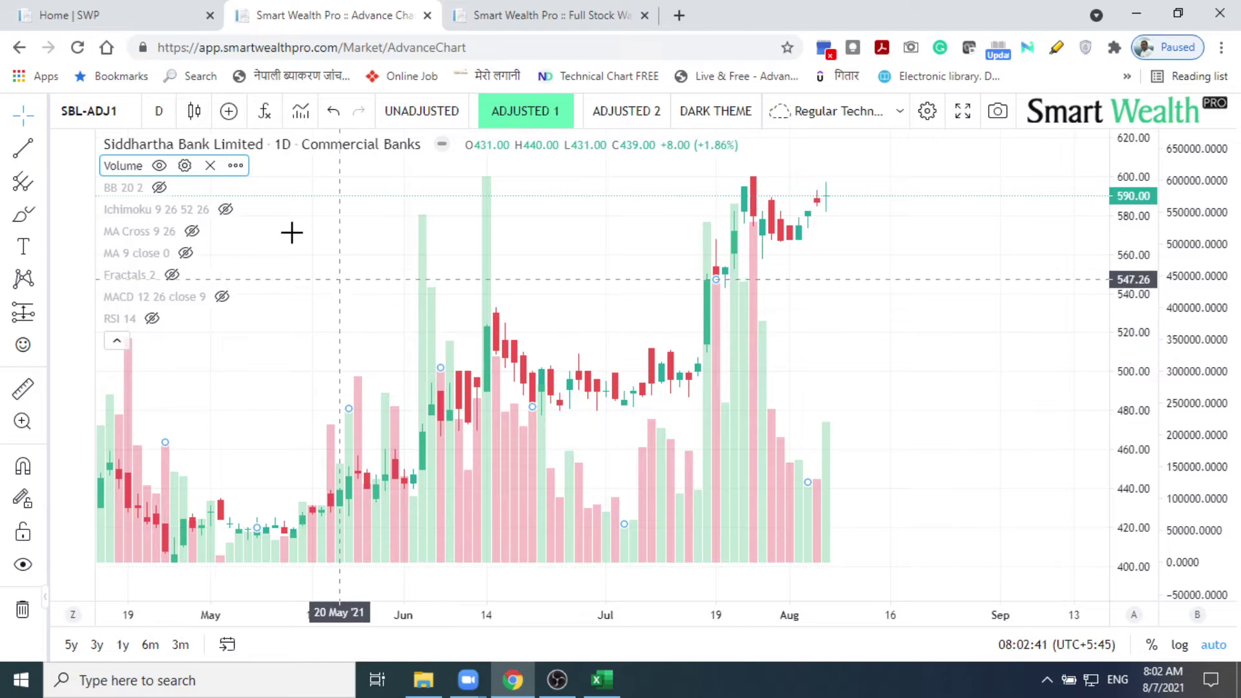
# Step: Check the Volume indicator's settings, then hide the Volume bars
pyautogui.click(236, 166)
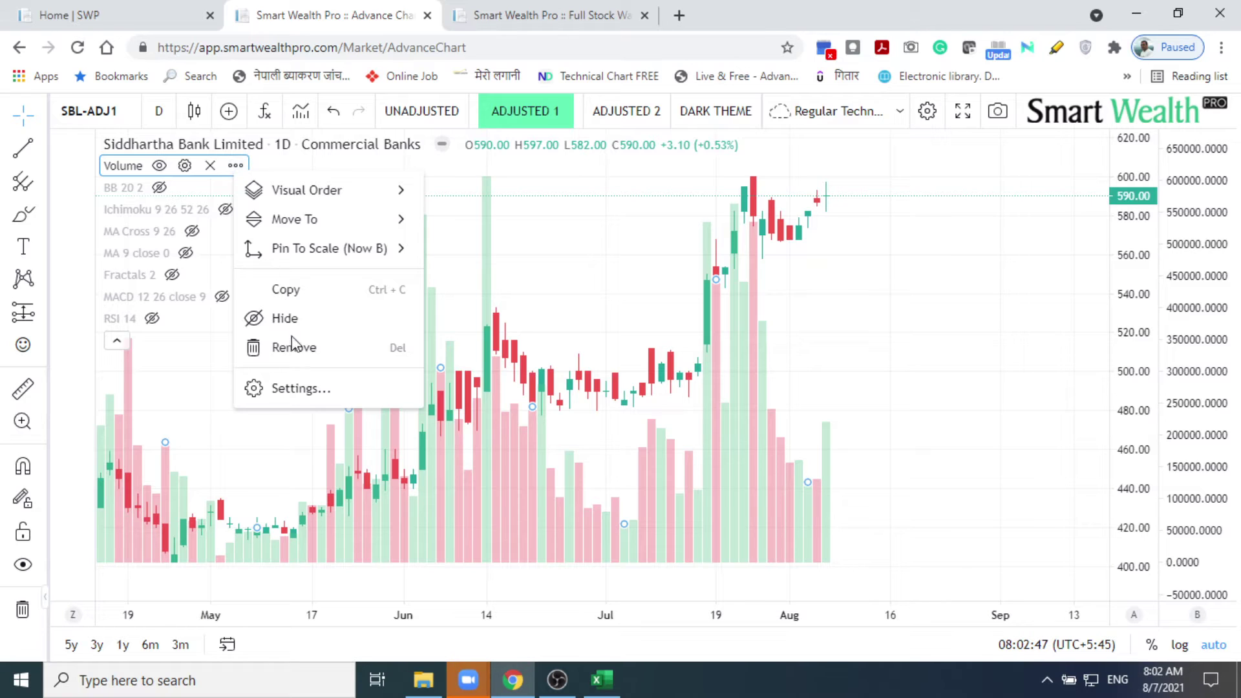
pyautogui.click(300, 389)
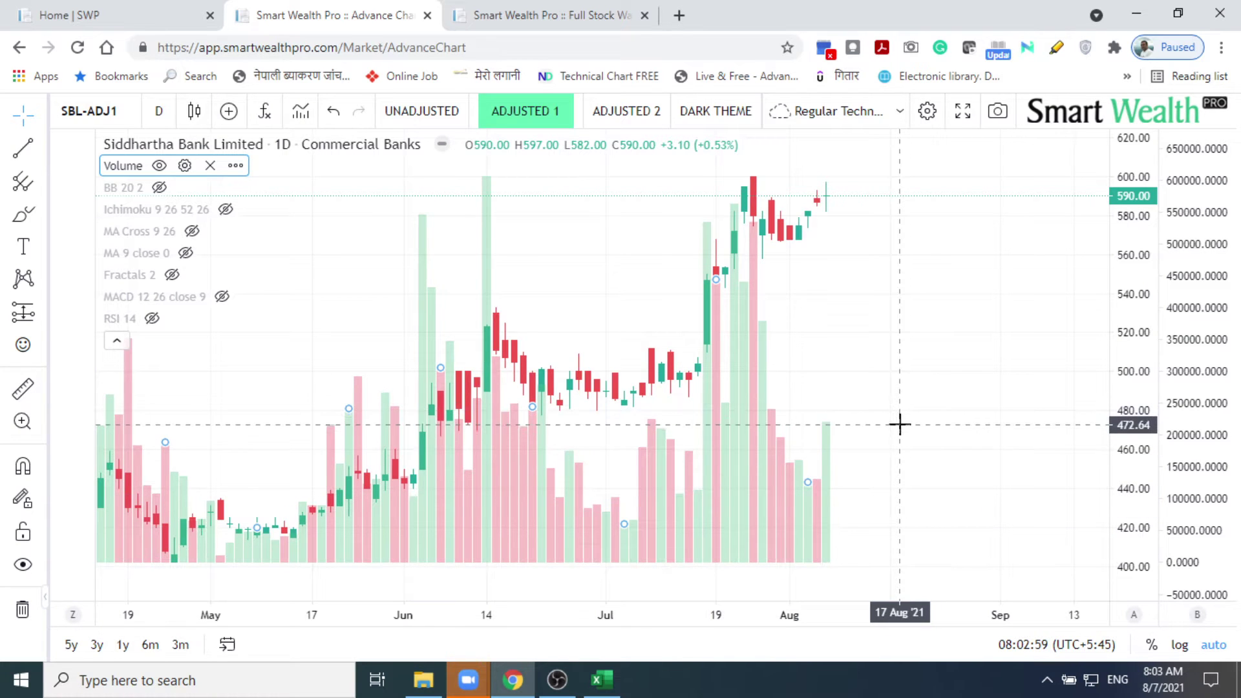
pyautogui.click(159, 166)
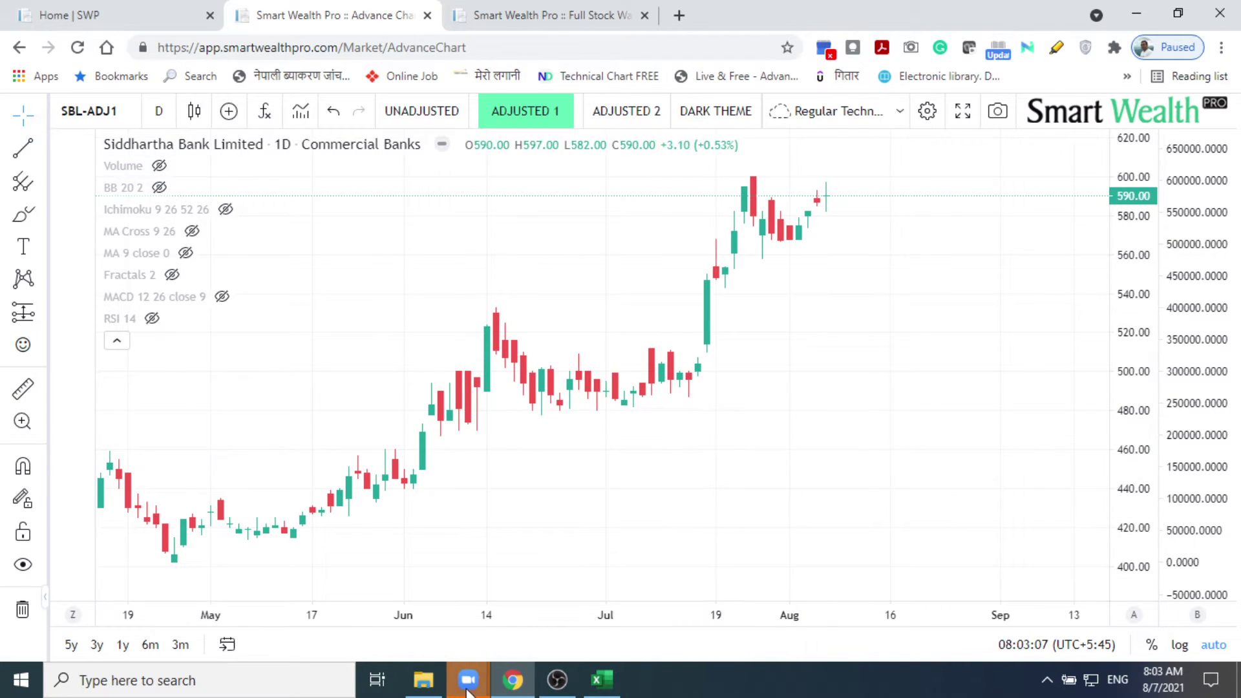
# Step: Switch to the Zoom meeting and open the chat to read the new message
pyautogui.moveTo(468, 690)
pyautogui.click(536, 608)
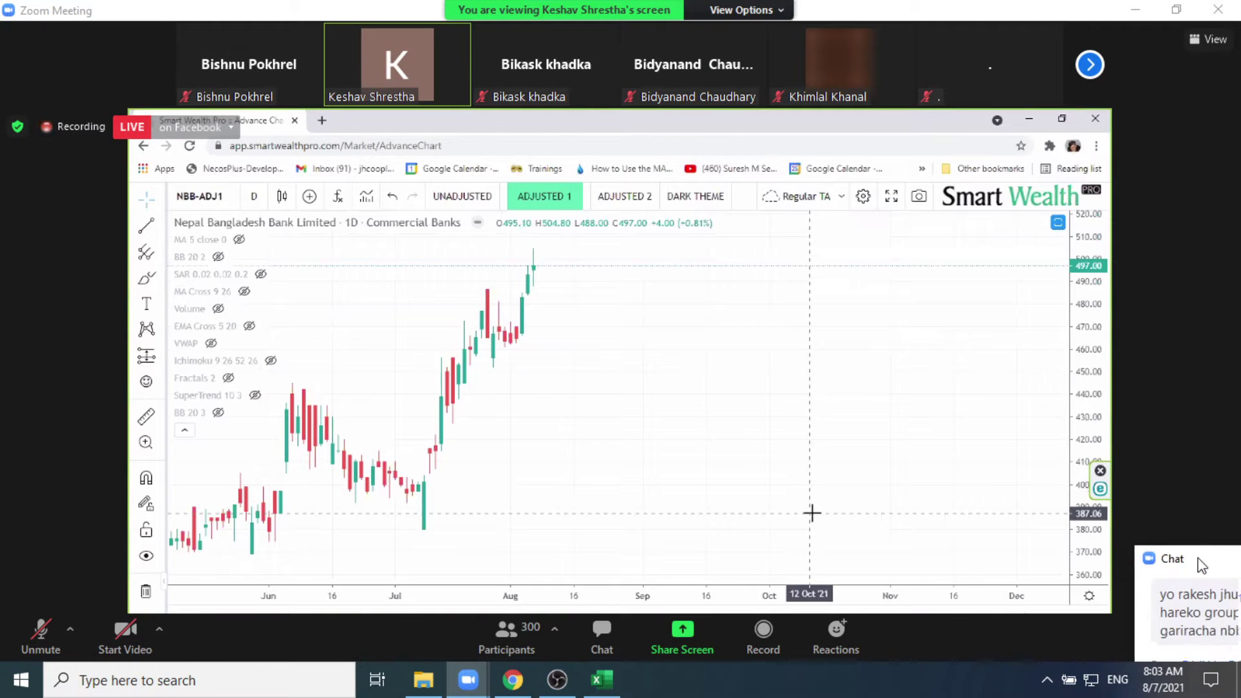
pyautogui.click(1197, 560)
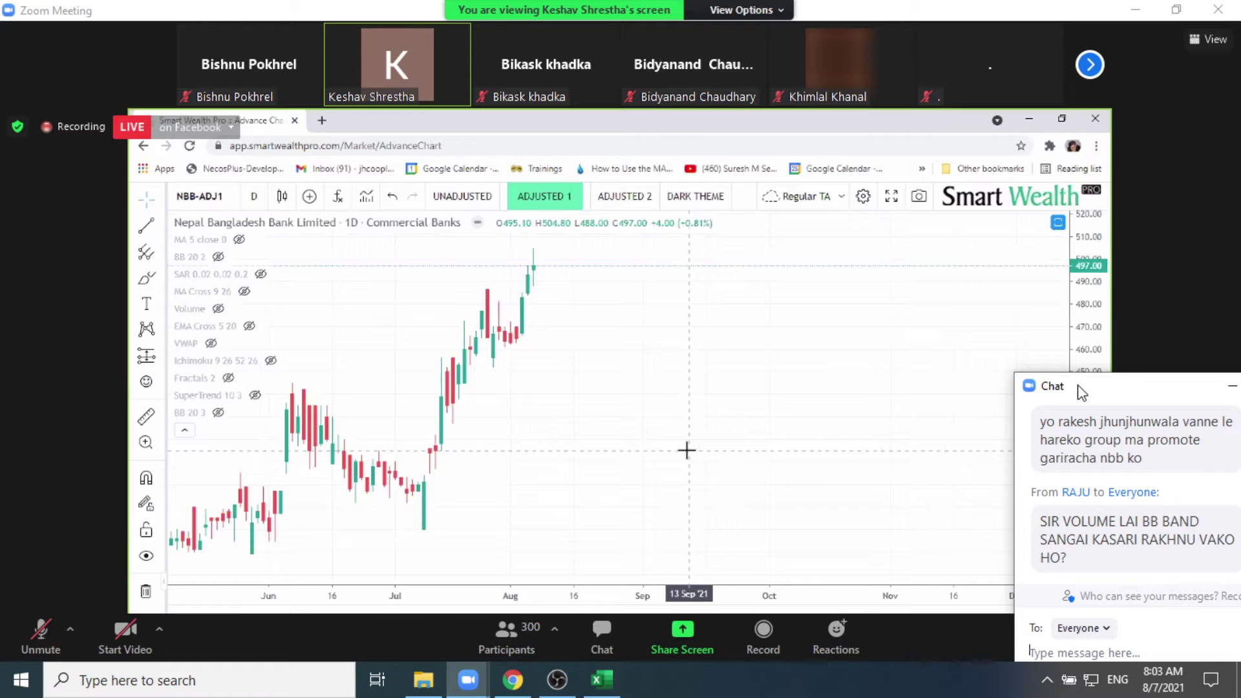
pyautogui.moveTo(1078, 387); pyautogui.dragTo(1038, 398)
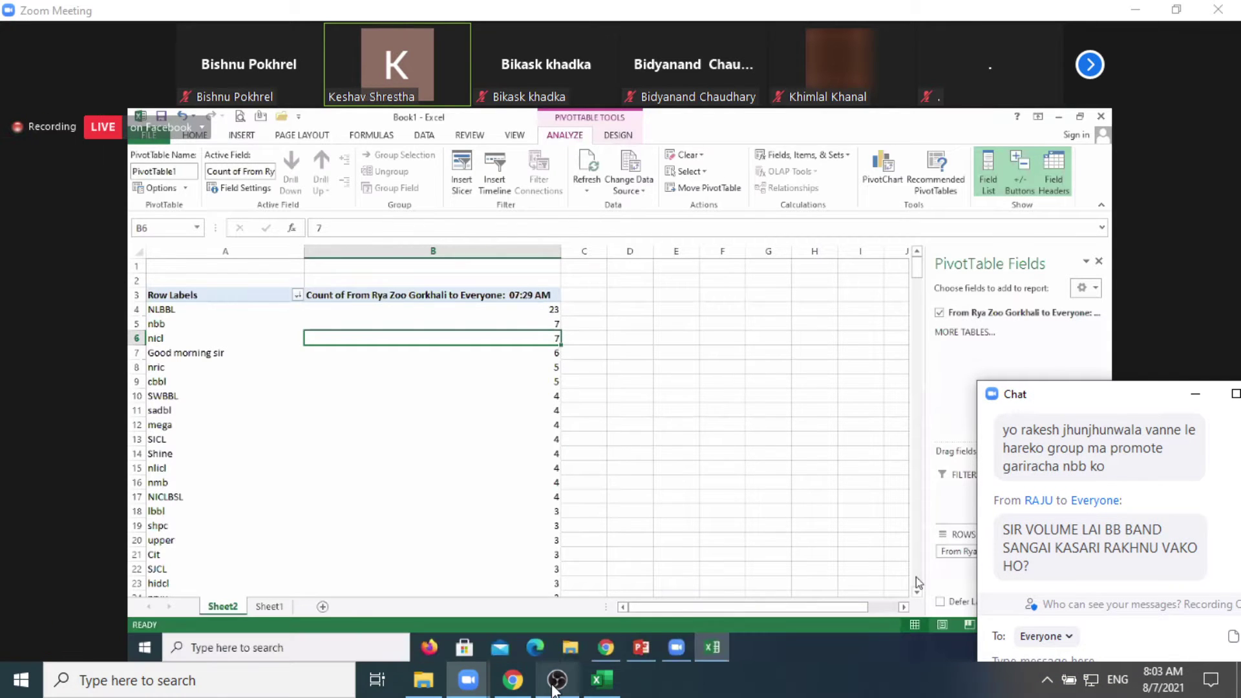
# Step: Pop the Zoom chat out to the right half, then minimize it
pyautogui.moveTo(552, 691)
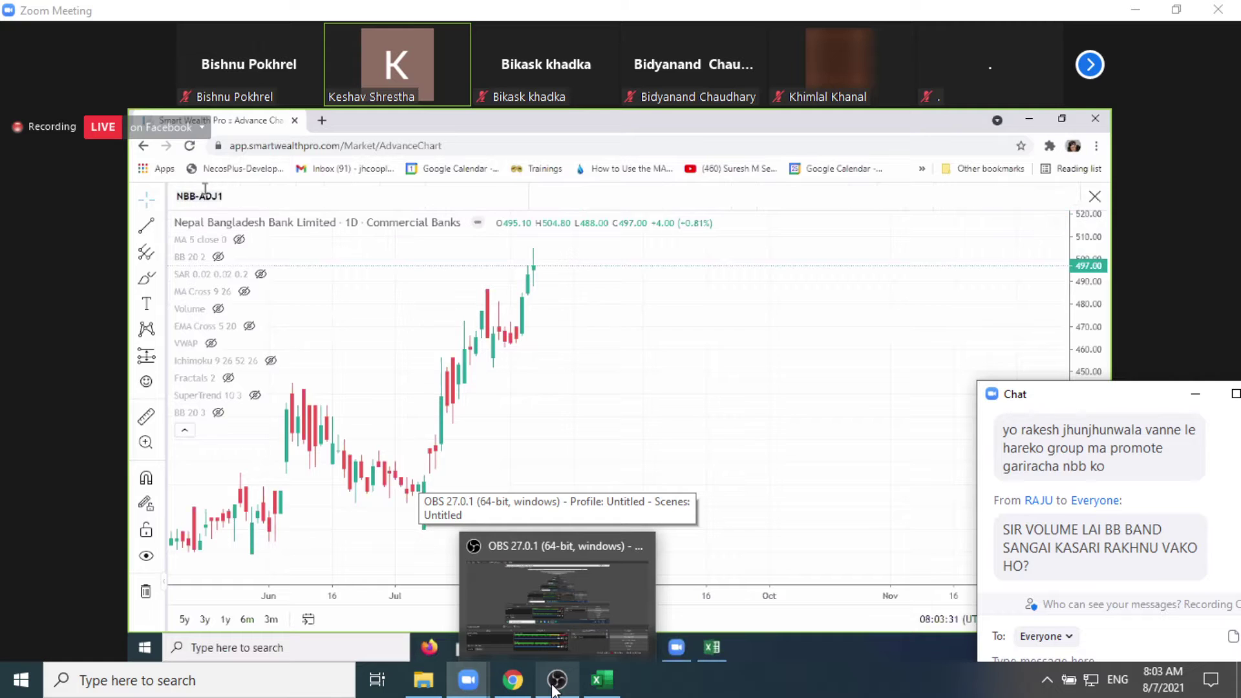
pyautogui.moveTo(470, 689)
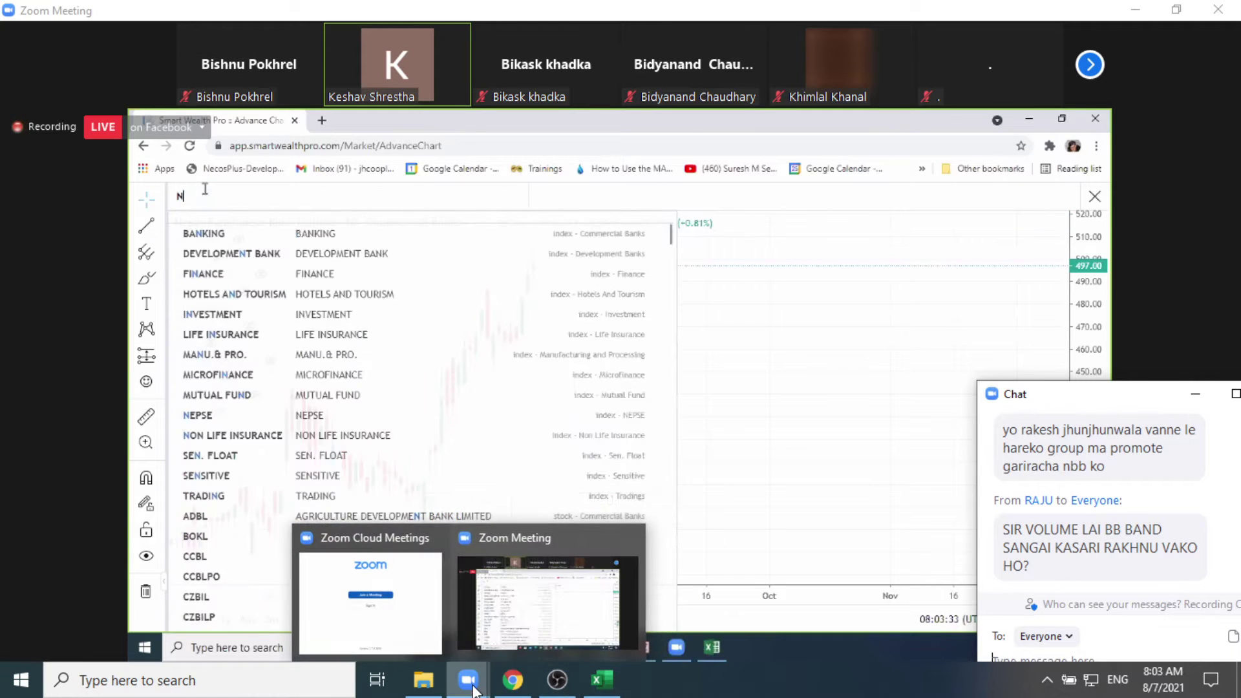
pyautogui.click(552, 599)
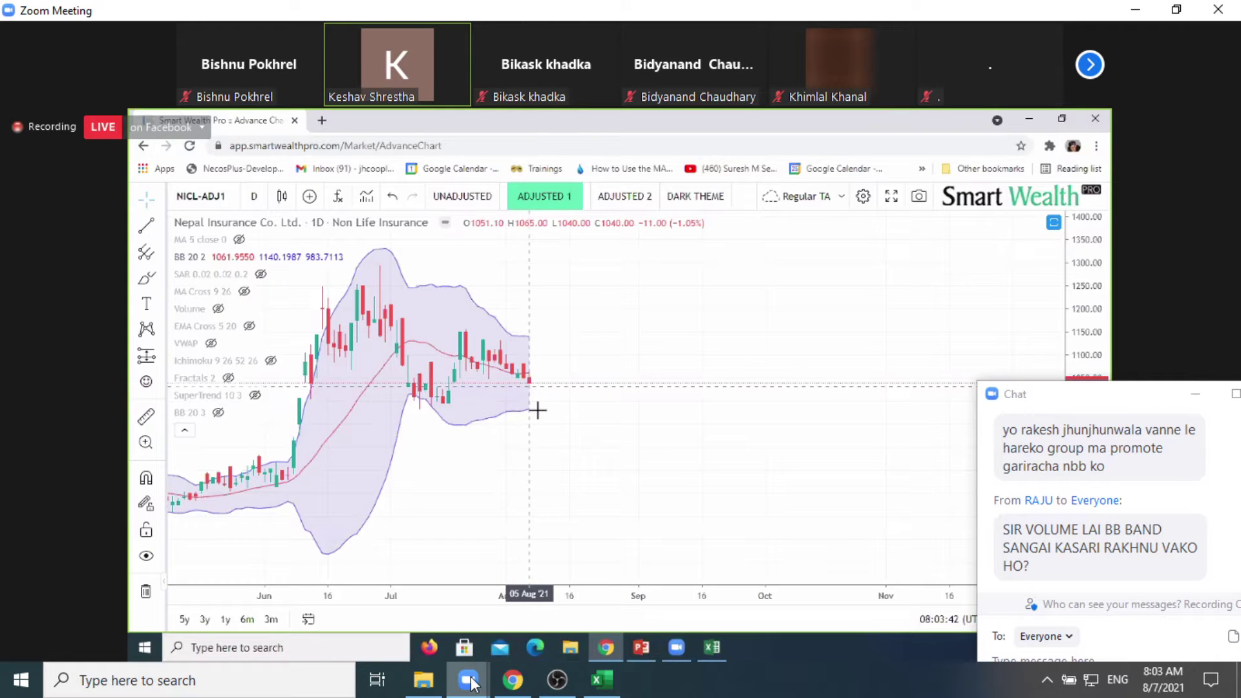
pyautogui.moveTo(468, 683)
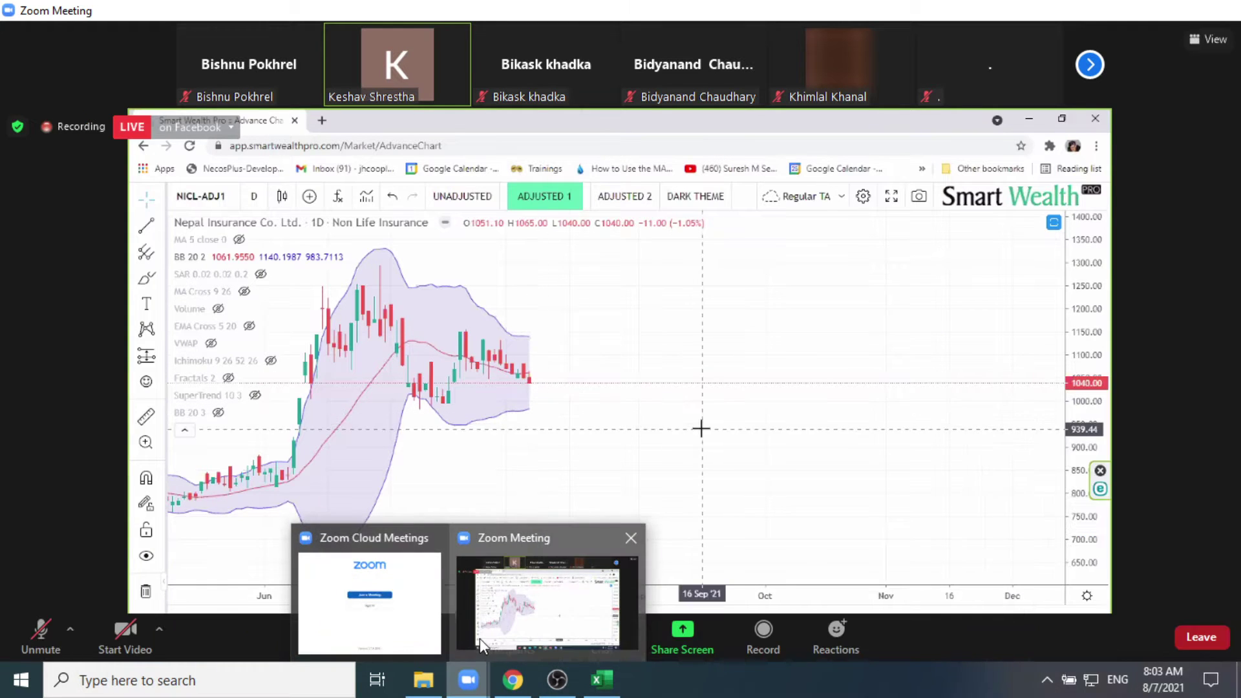
pyautogui.click(514, 592)
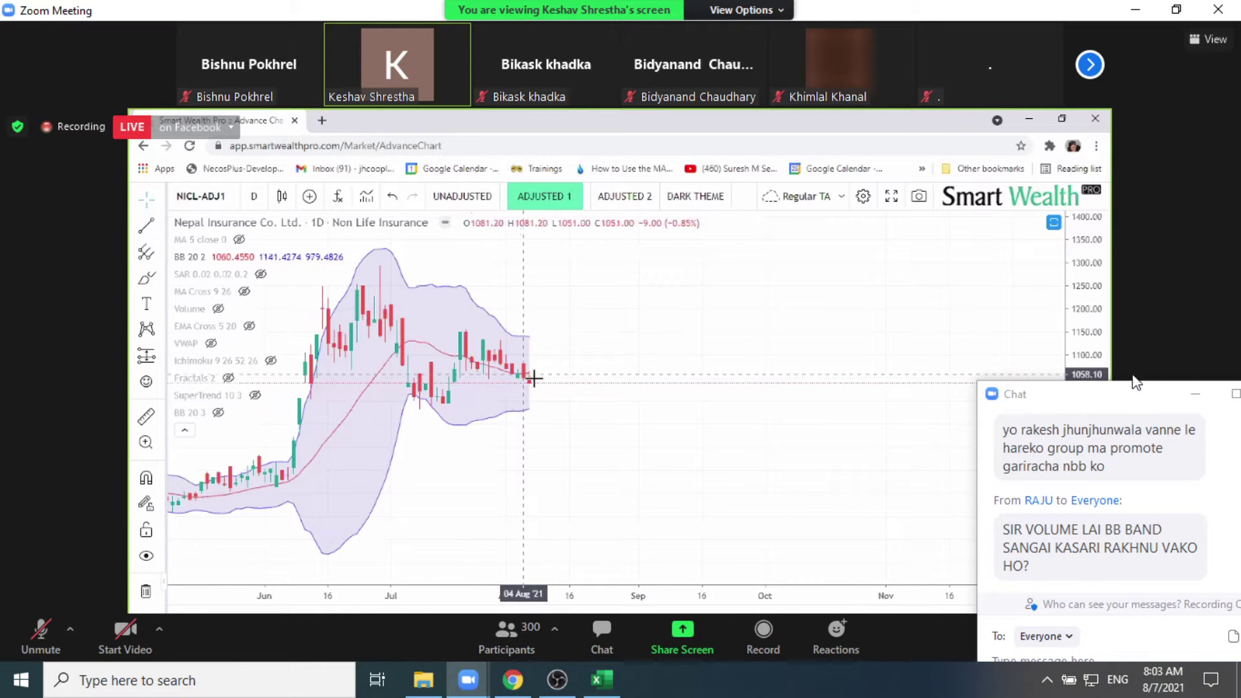
pyautogui.moveTo(1134, 402); pyautogui.dragTo(1236, 485)
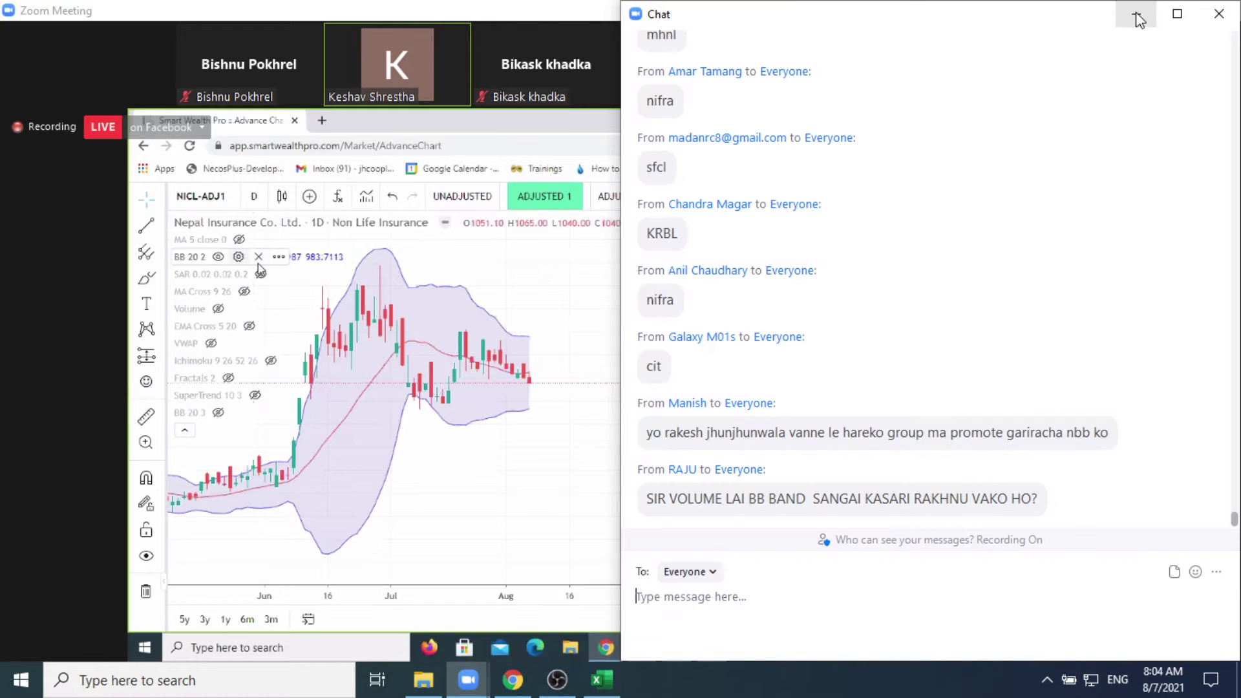
pyautogui.click(1136, 13)
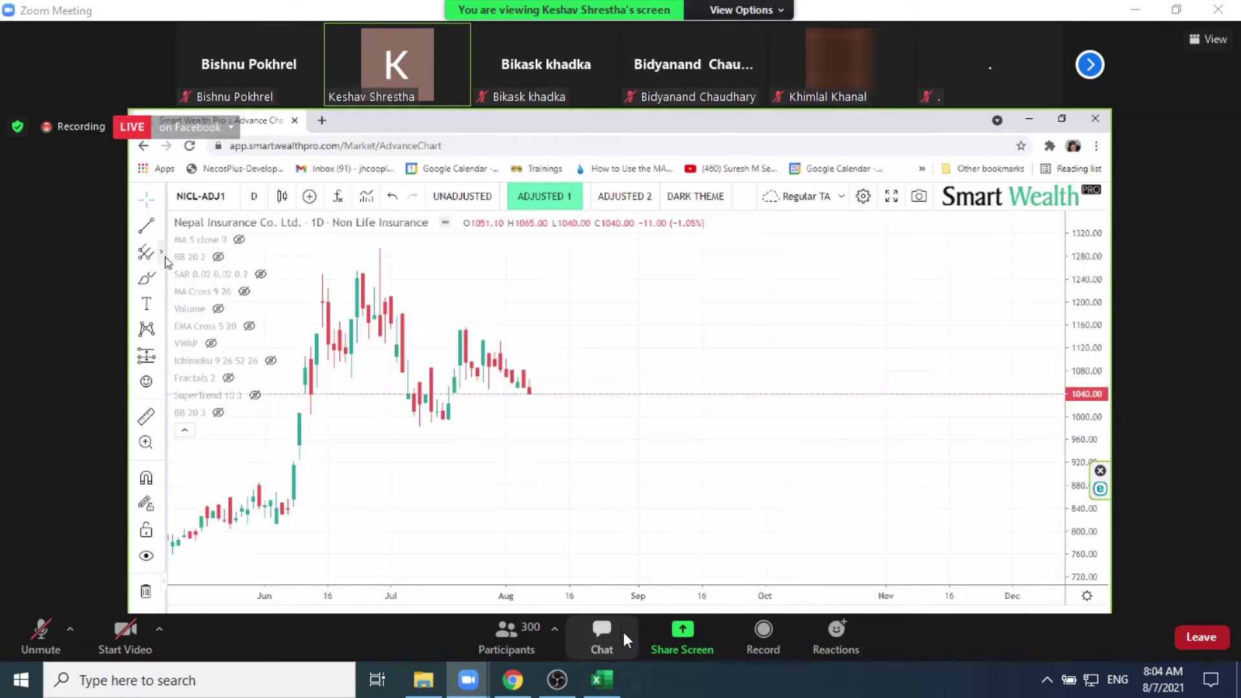
# Step: Return to the Smart Wealth Pro SBL chart in Chrome
pyautogui.moveTo(474, 684)
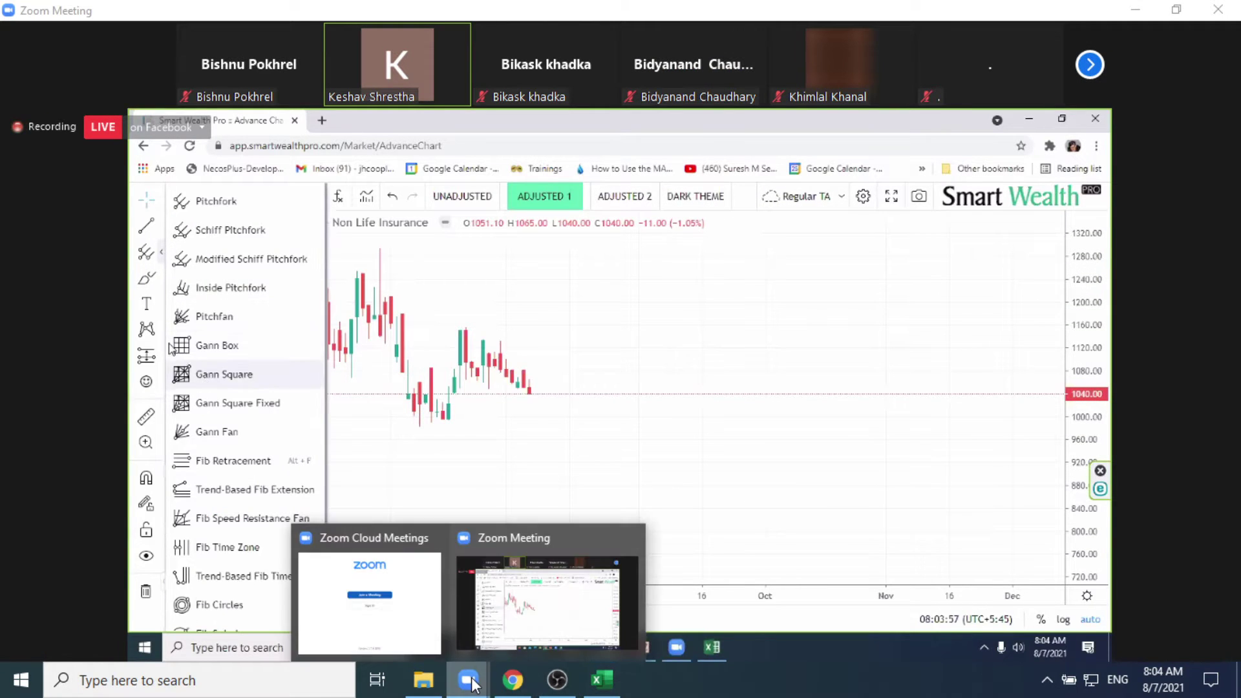
pyautogui.click(559, 596)
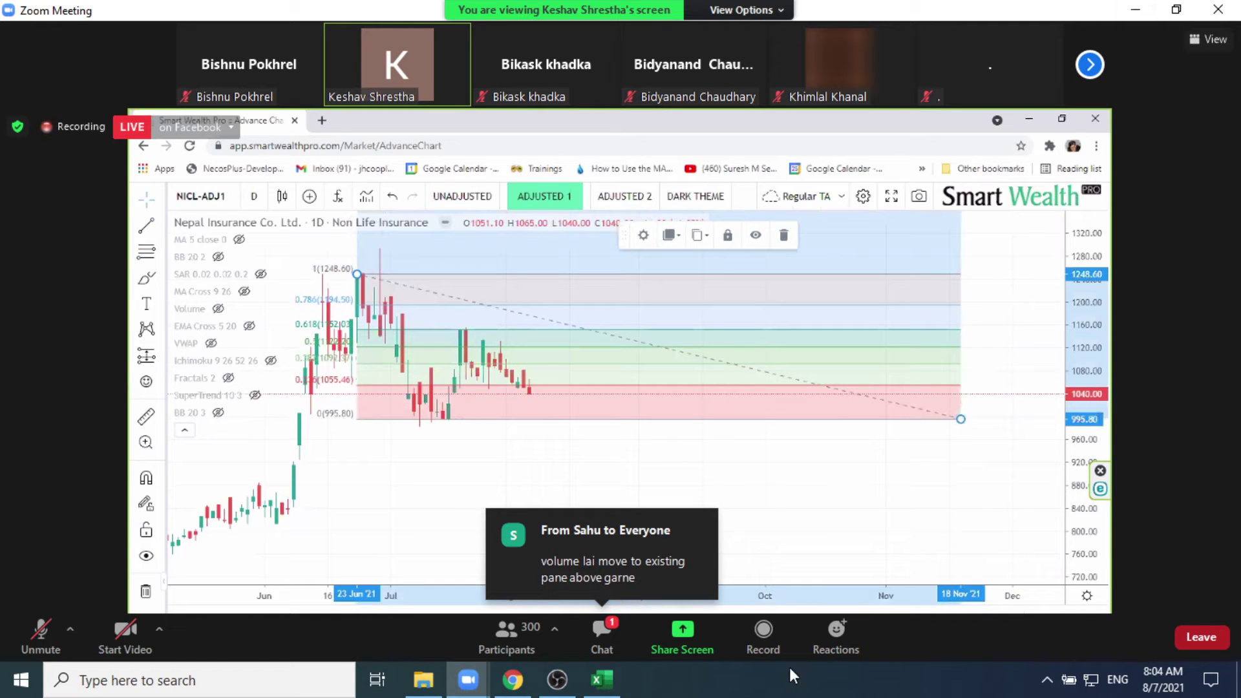
pyautogui.click(513, 679)
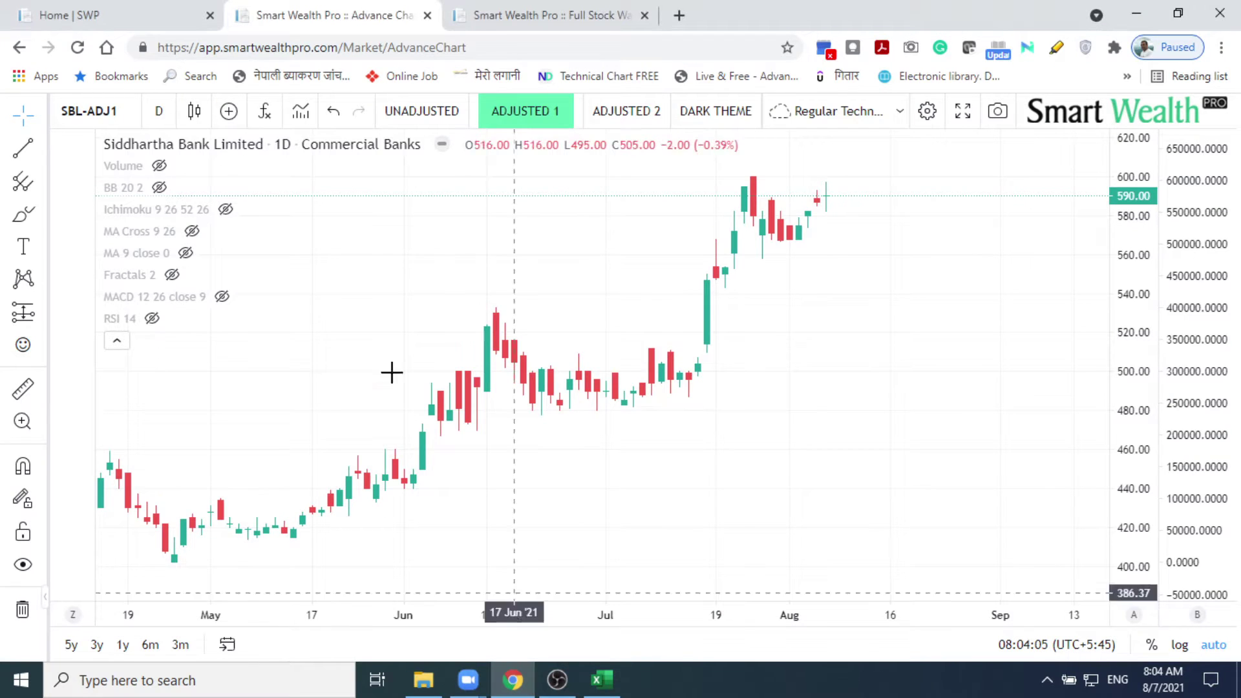
# Step: Unhide Volume and the BB 20 2 Bollinger Bands, then open the Volume row's options menu
pyautogui.click(160, 166)
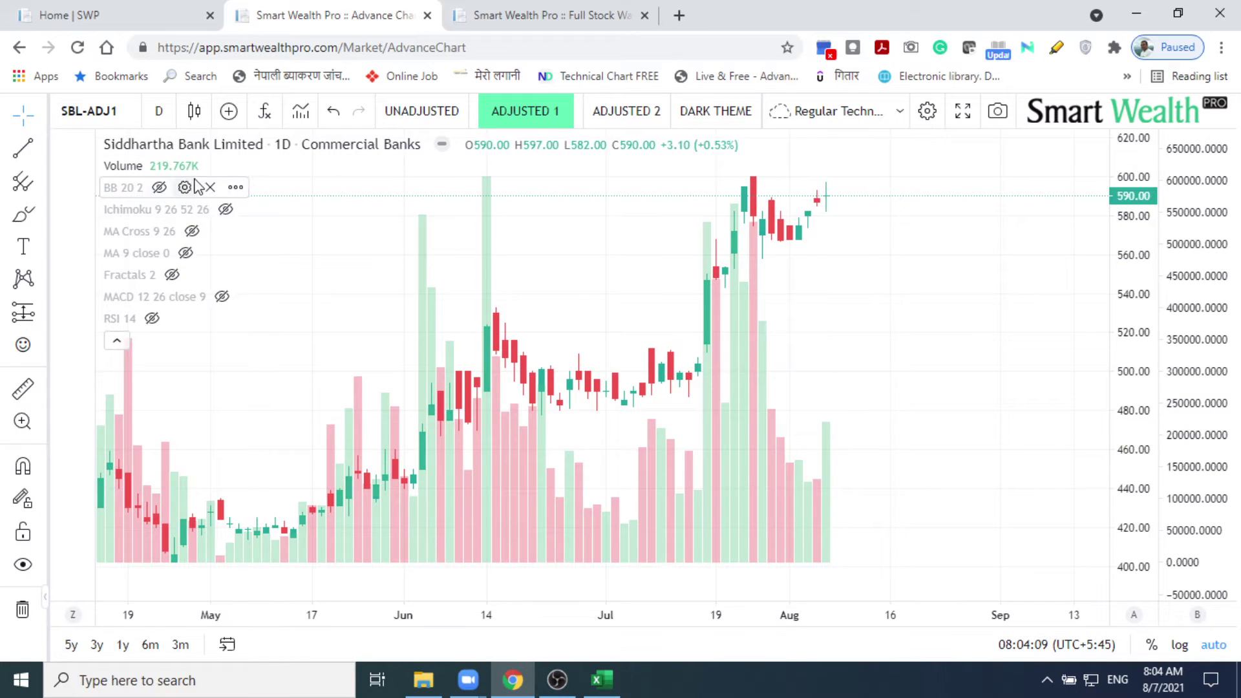
pyautogui.click(159, 188)
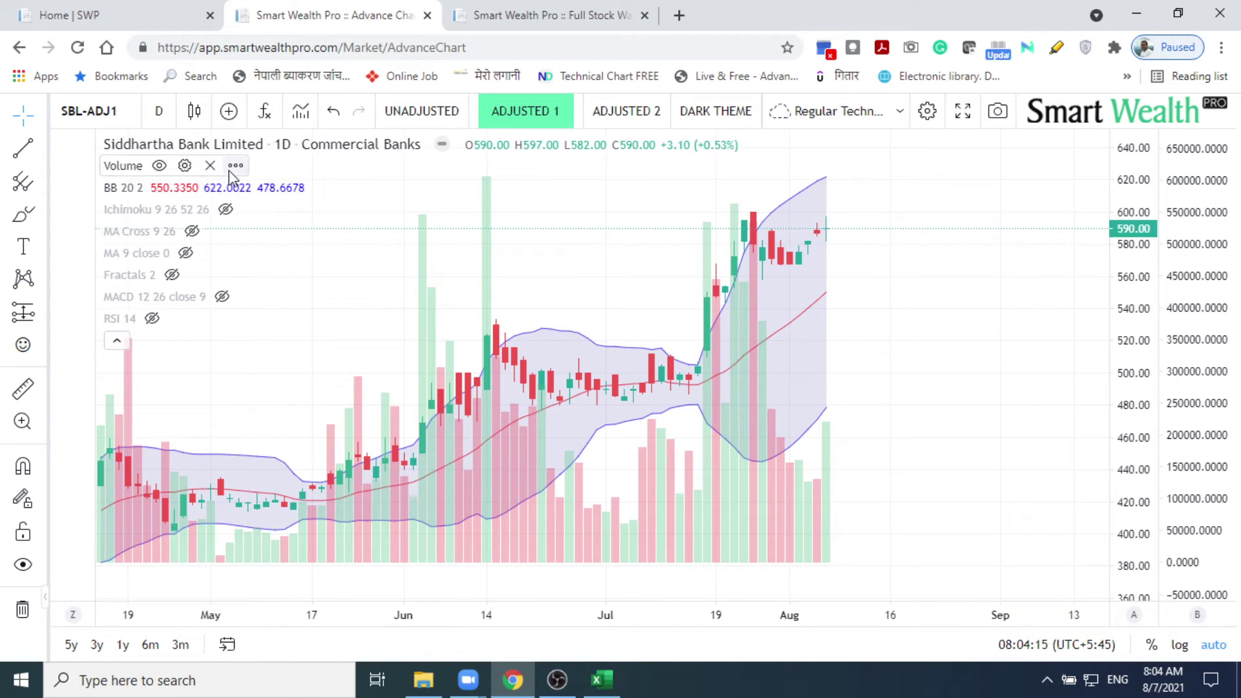
pyautogui.click(236, 167)
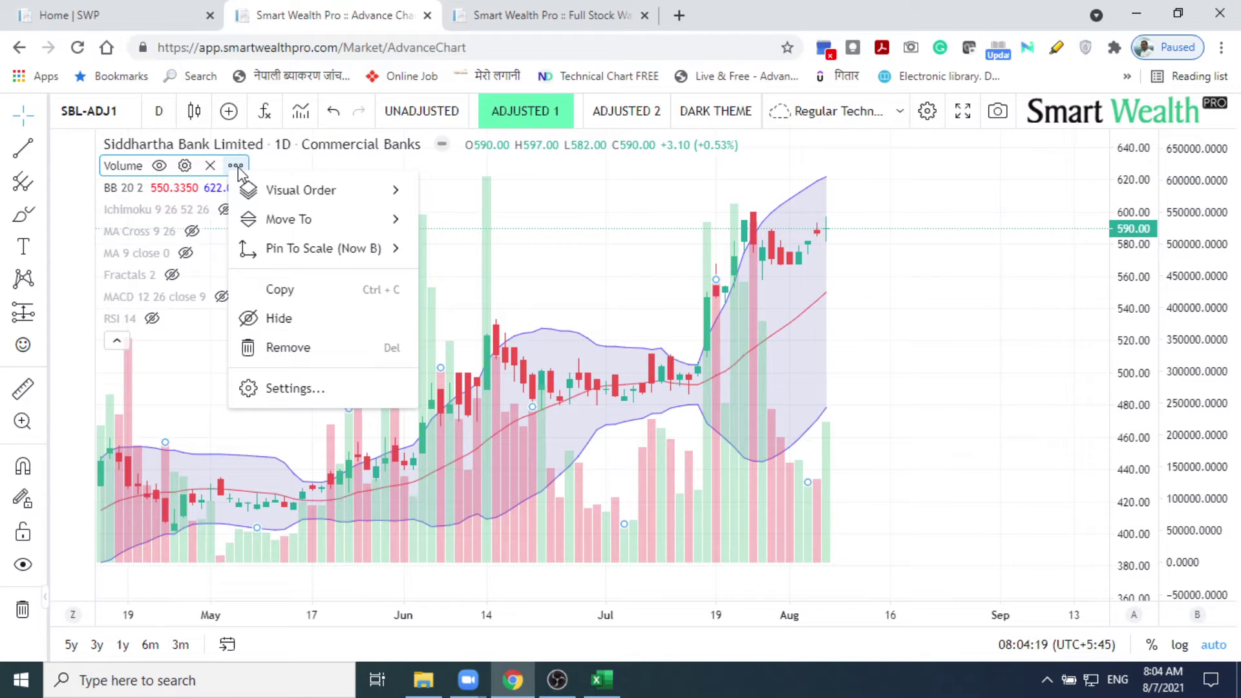
pyautogui.moveTo(319, 257)
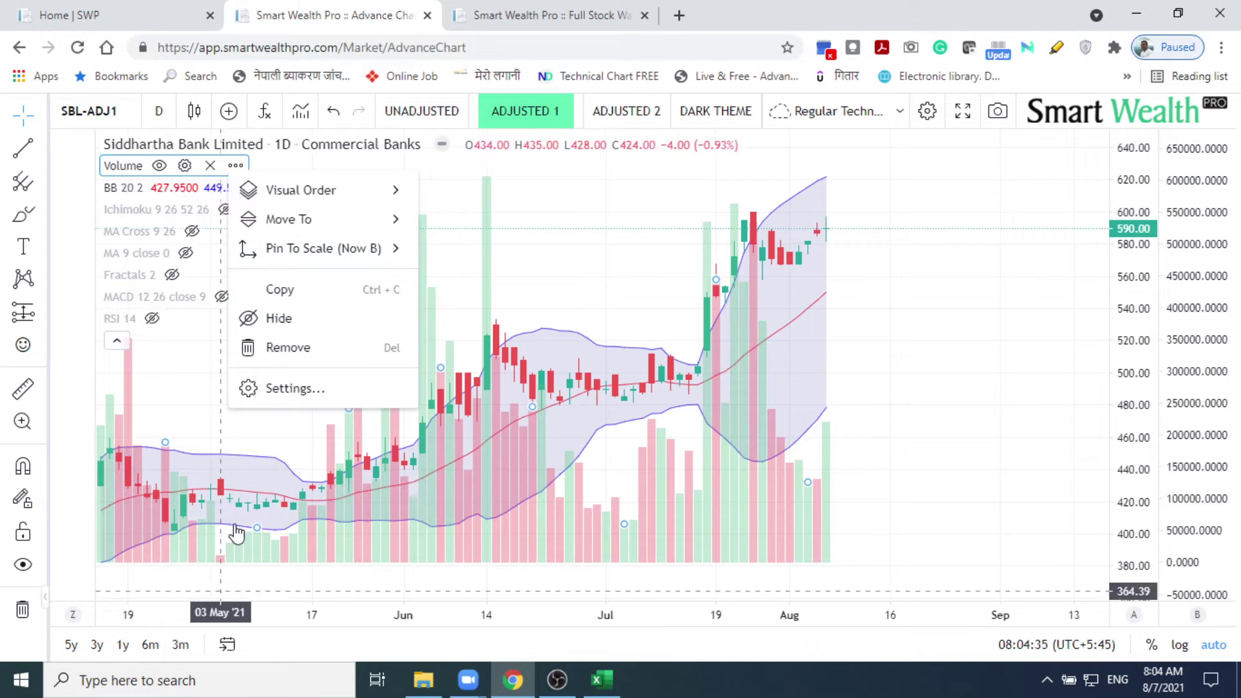
# Step: Launch Snipping Tool from the Start menu search 'sni'
pyautogui.click(21, 683)
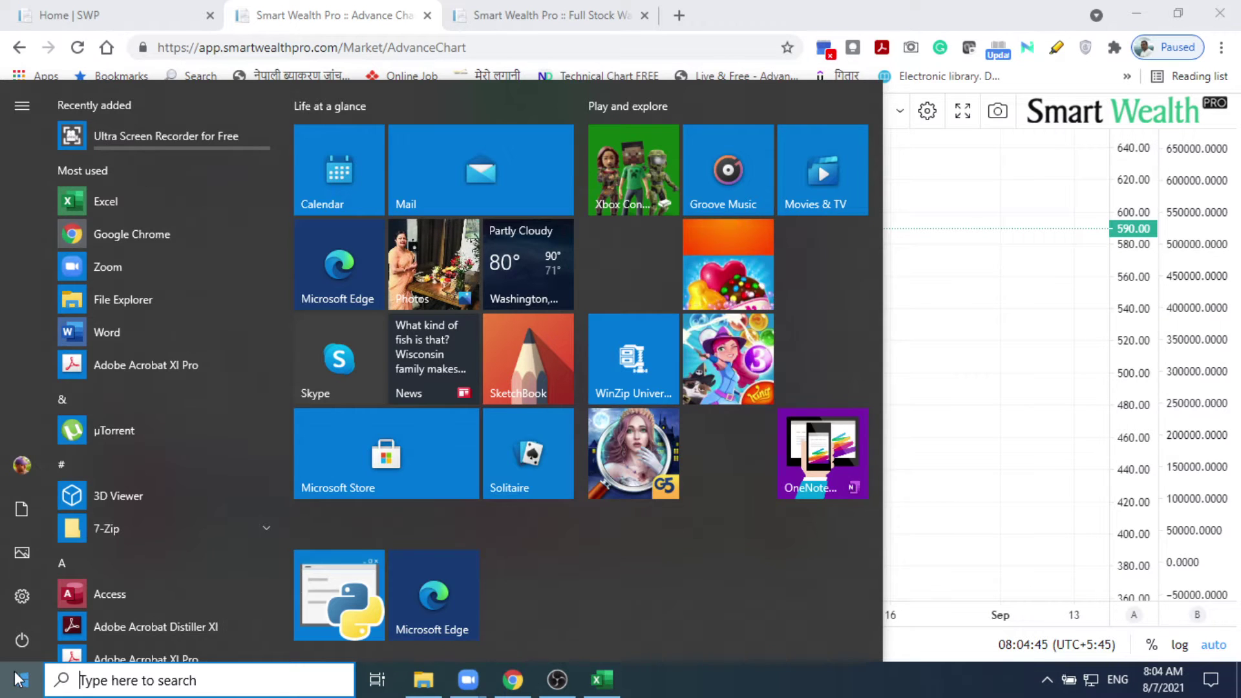
pyautogui.write('snip')
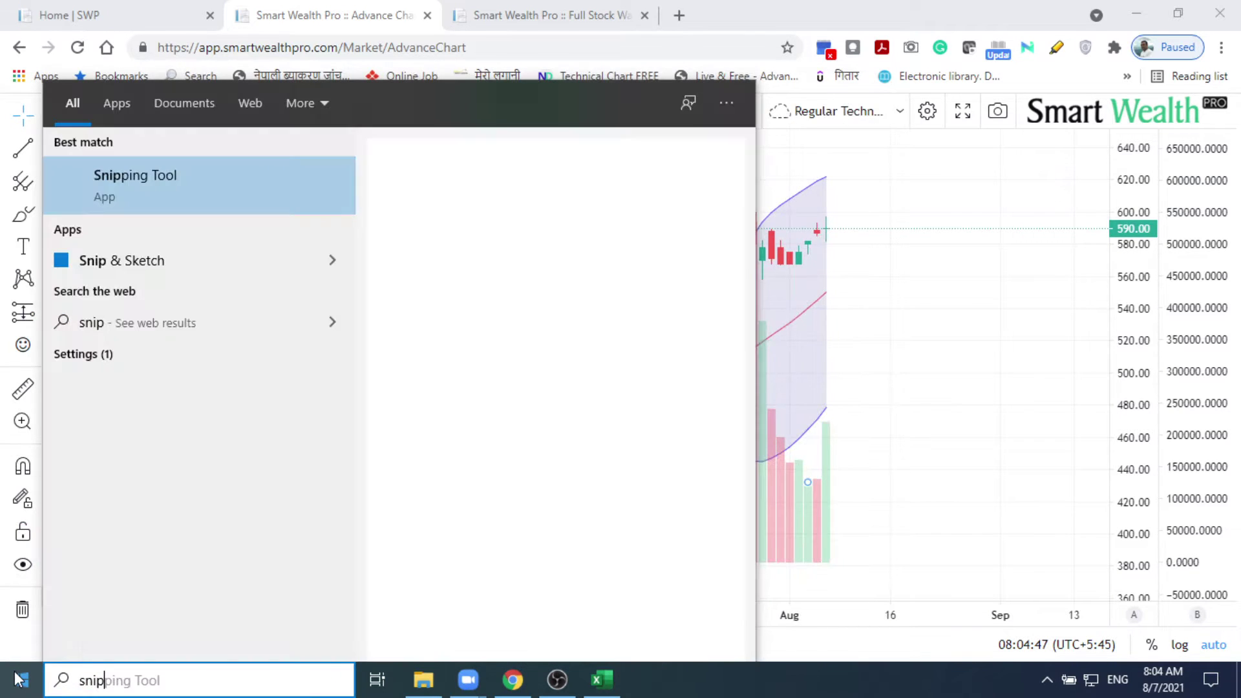
pyautogui.click(18, 677)
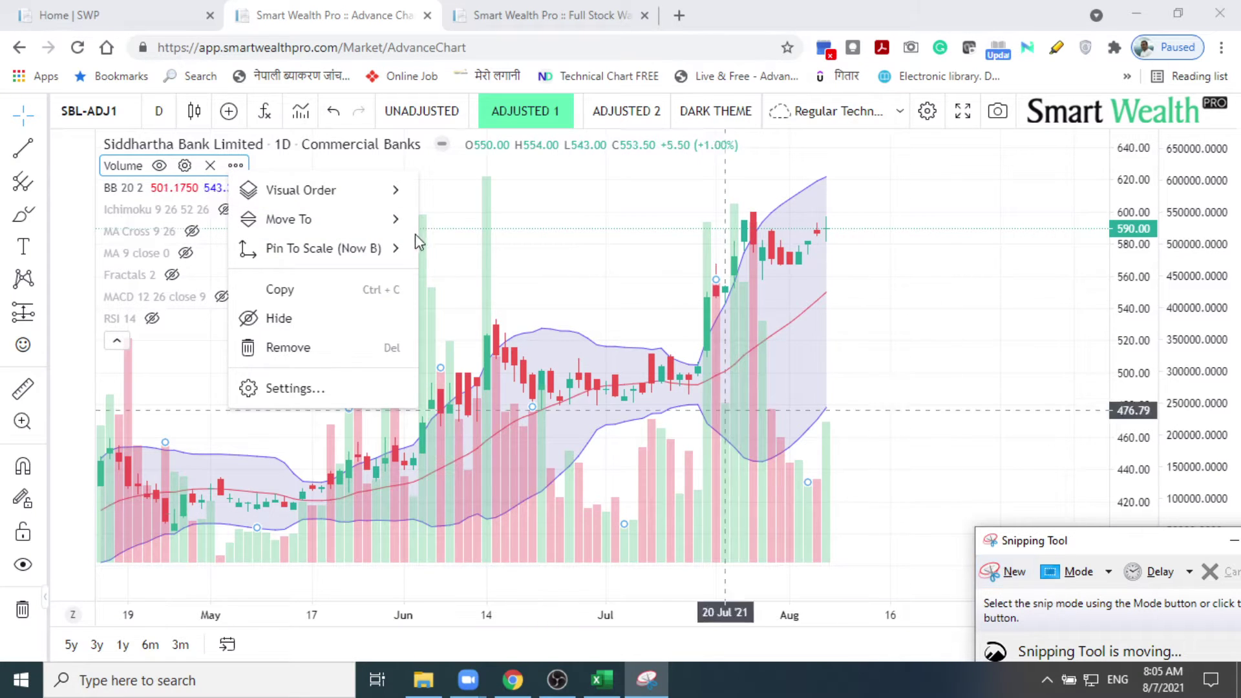
pyautogui.moveTo(373, 231)
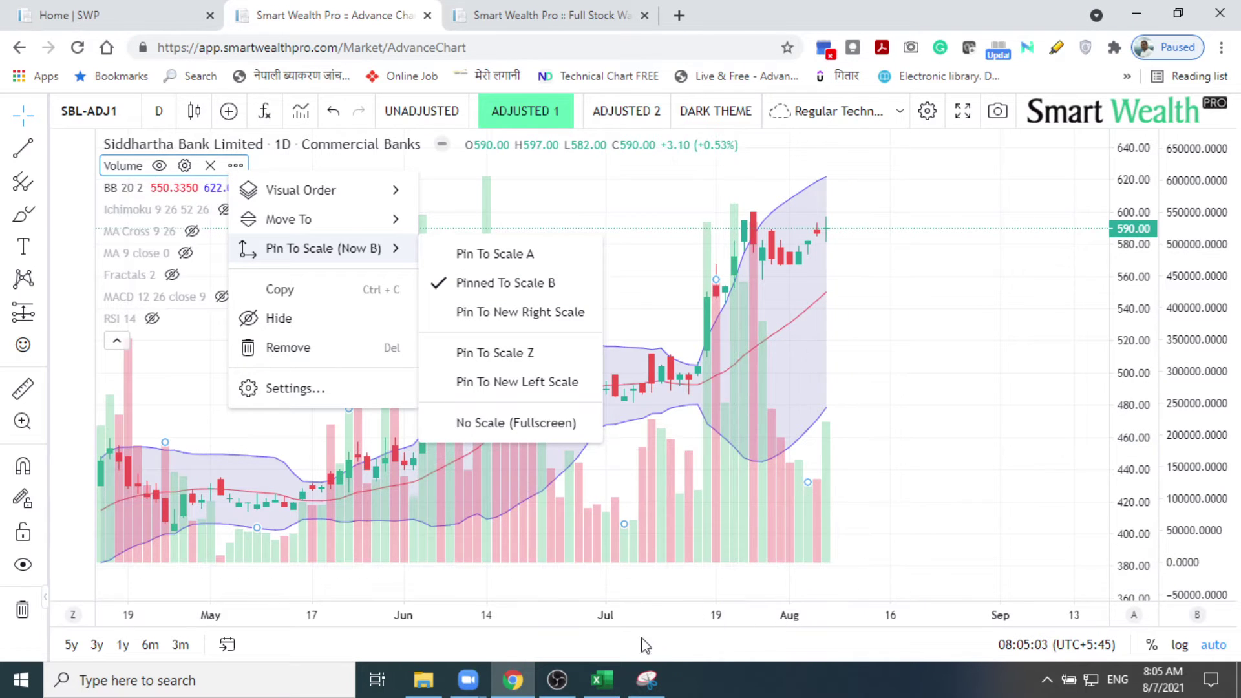
# Step: Take a new rectangular snip of the Siddhartha Bank chart area
pyautogui.click(660, 680)
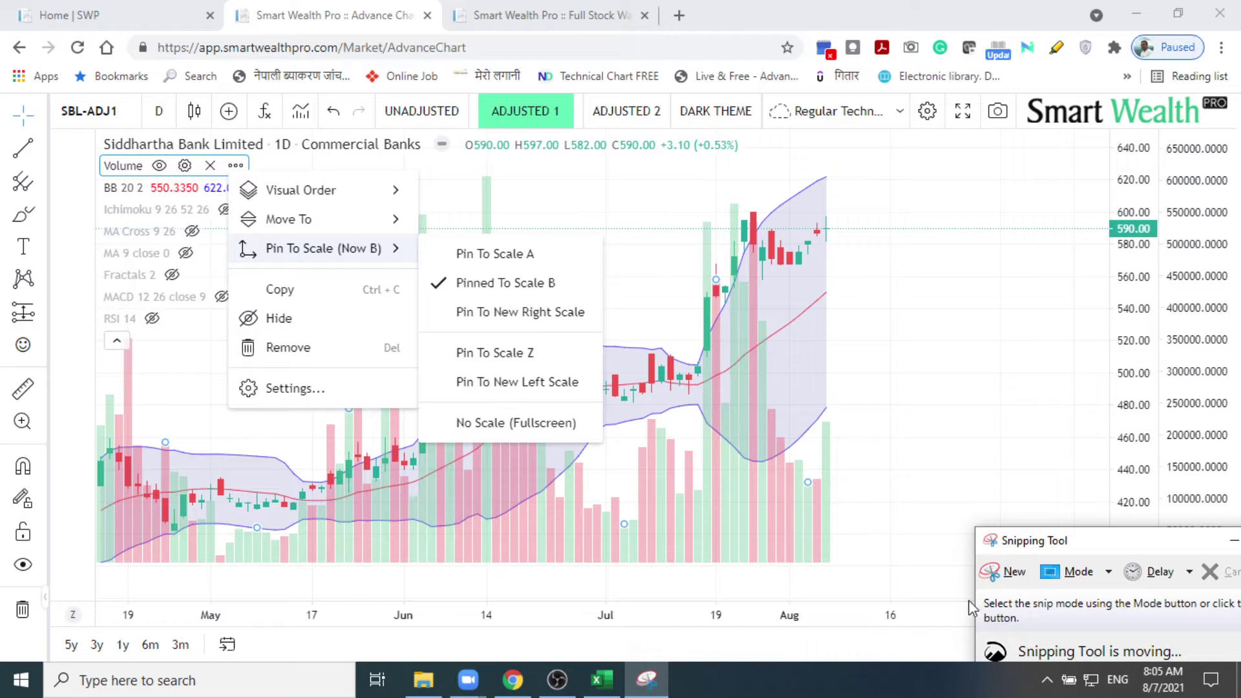
pyautogui.click(1005, 574)
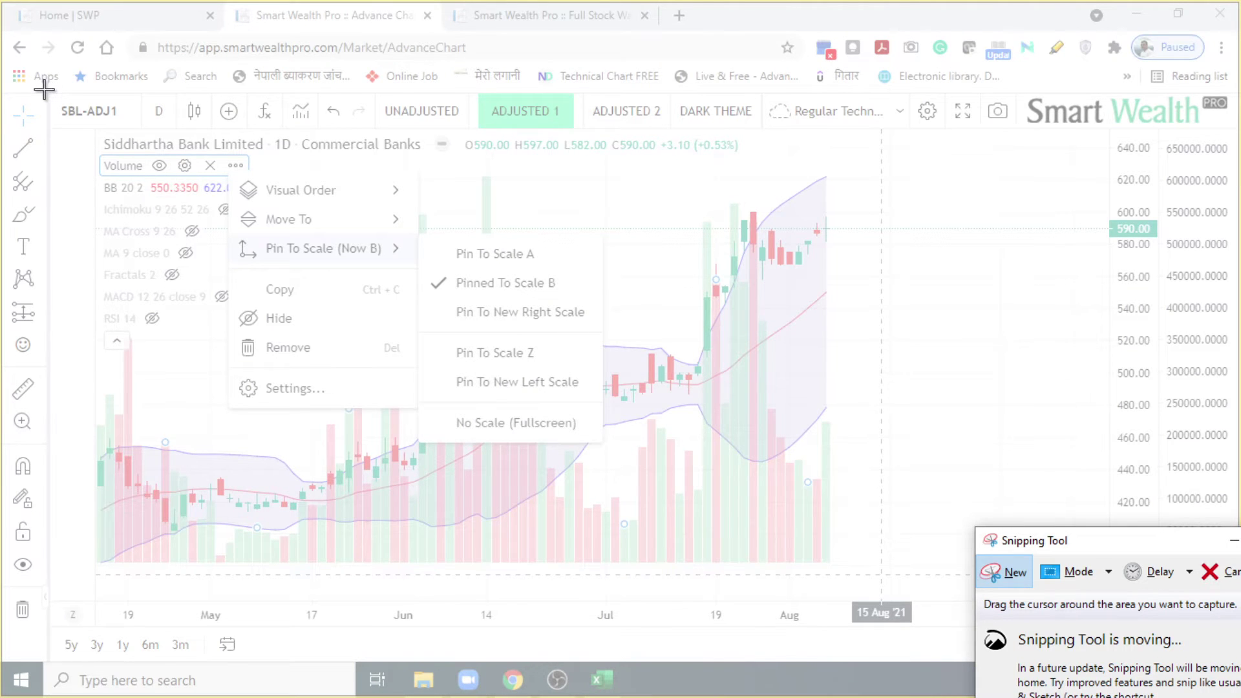
pyautogui.moveTo(44, 89); pyautogui.dragTo(963, 611)
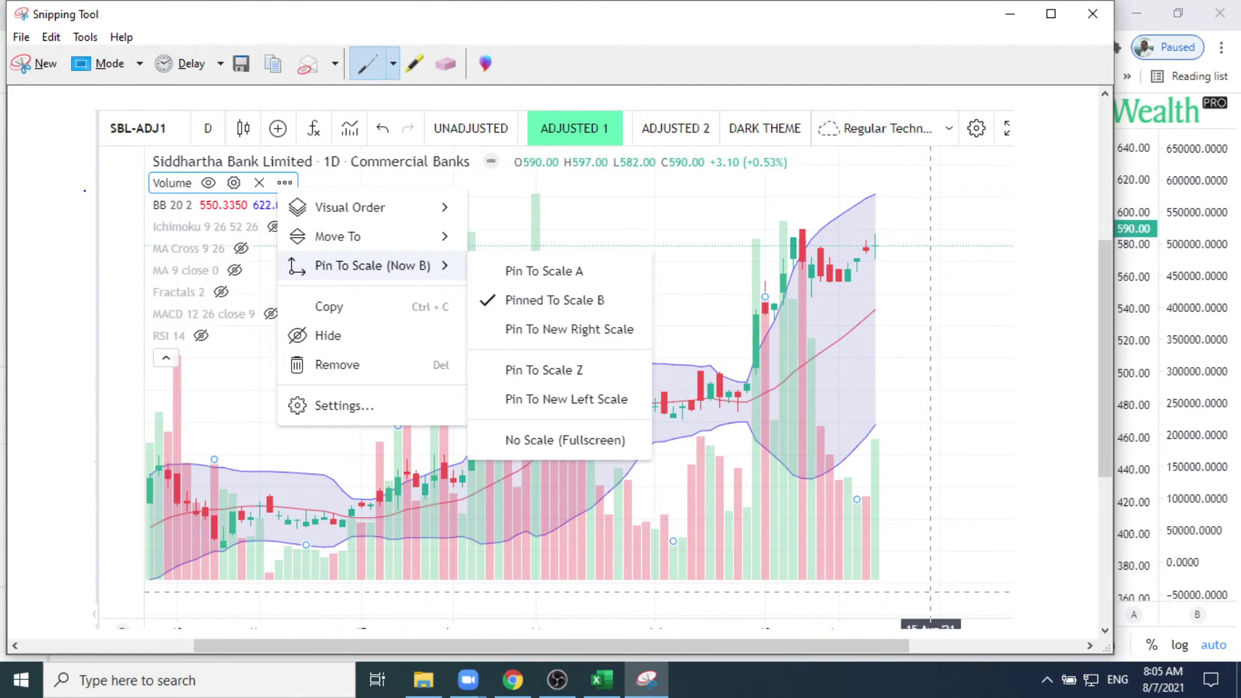
# Step: Copy the captured chart snip and minimize Snipping Tool
pyautogui.rightClick(122, 195)
pyautogui.click(149, 227)
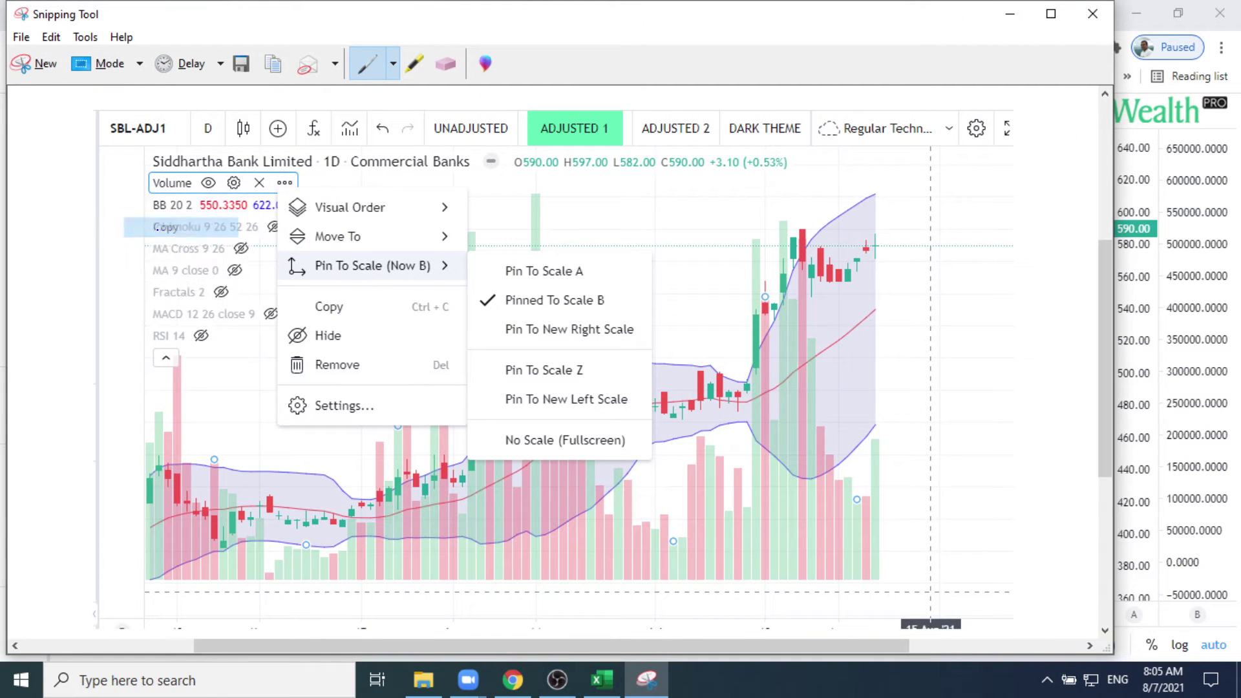
pyautogui.click(1012, 13)
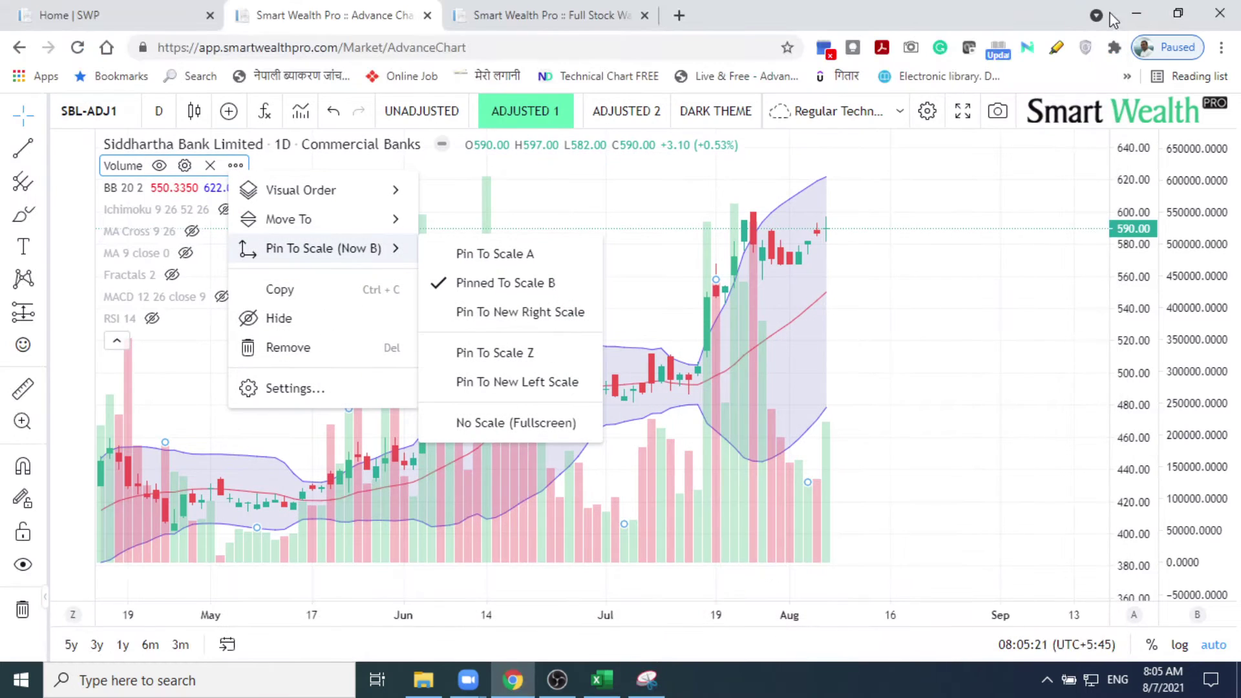
# Step: Open the Zoom meeting chat, start a file attachment, then cancel it
pyautogui.click(1135, 14)
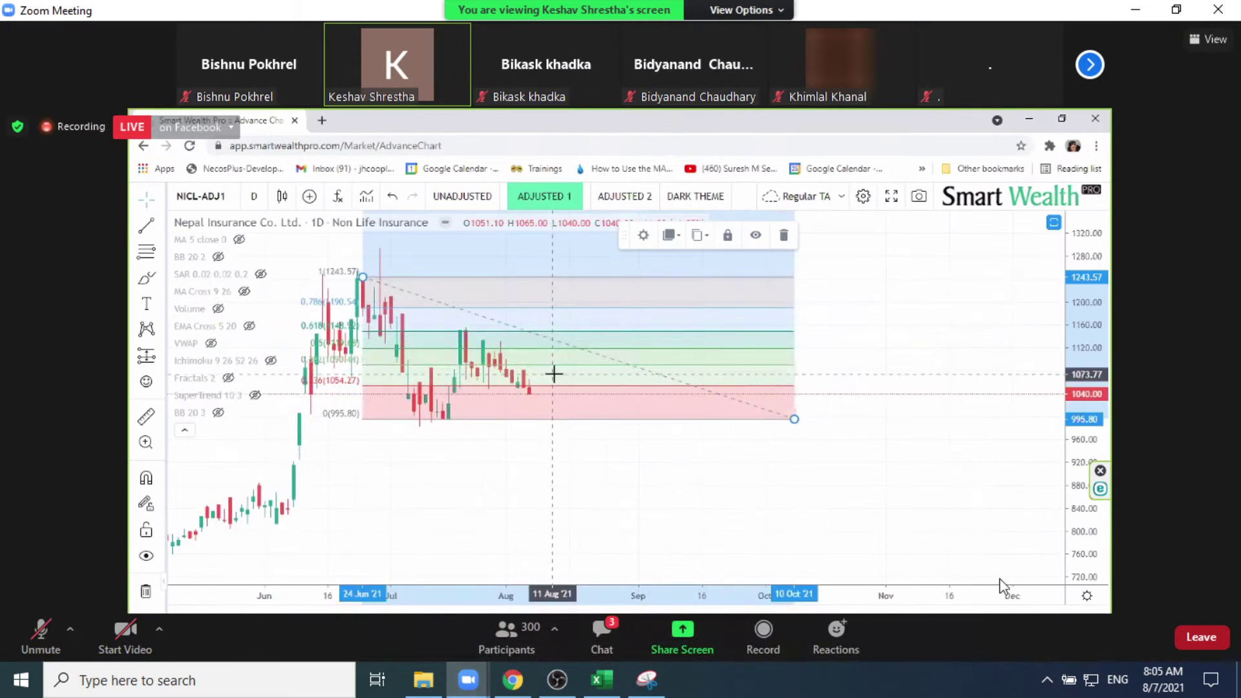
pyautogui.click(596, 643)
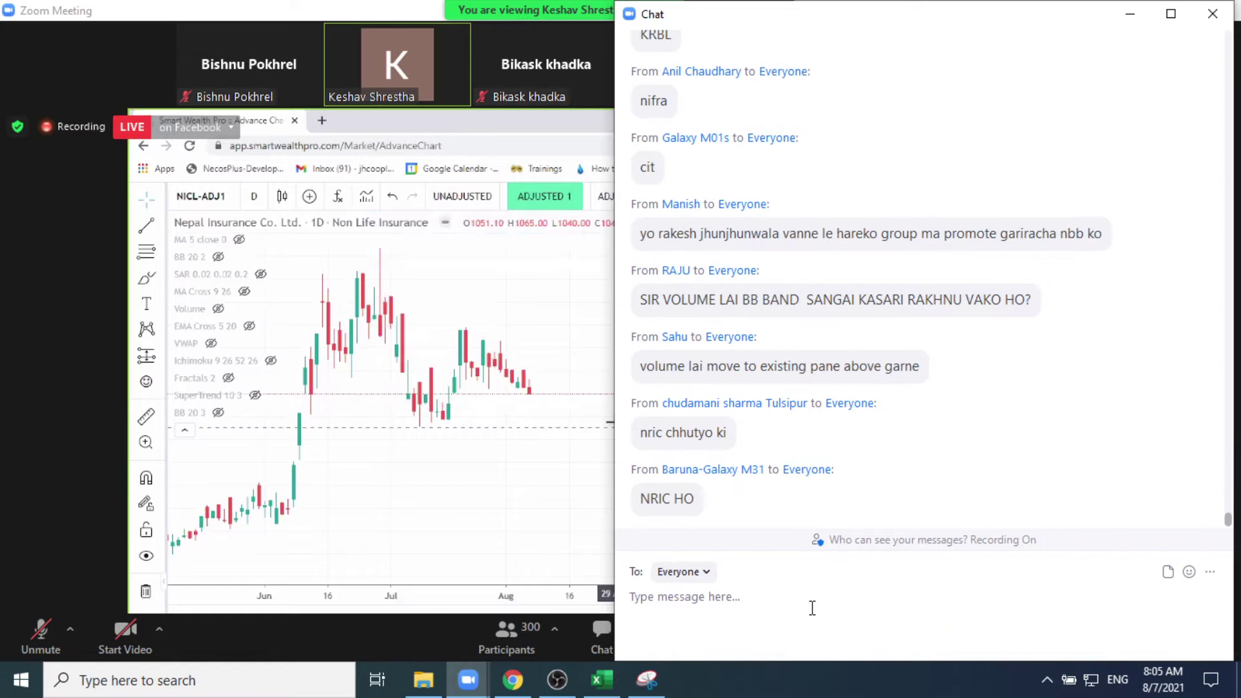
pyautogui.click(790, 594)
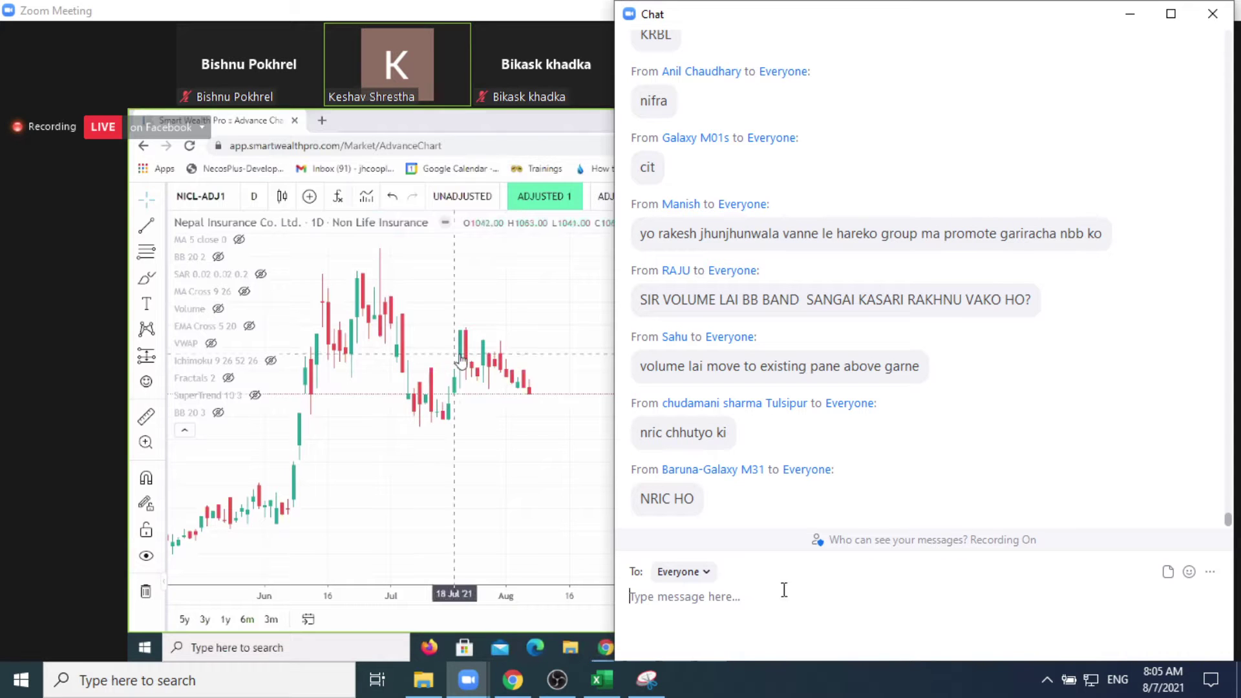
pyautogui.click(1169, 573)
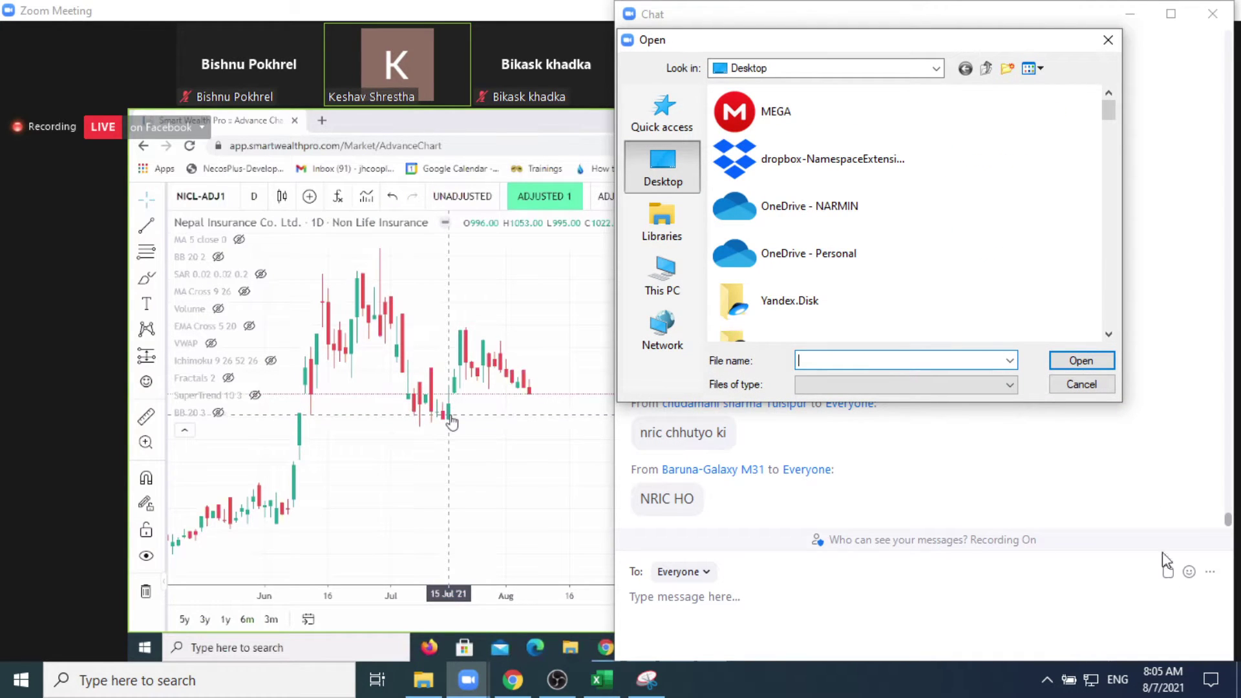
pyautogui.click(1108, 40)
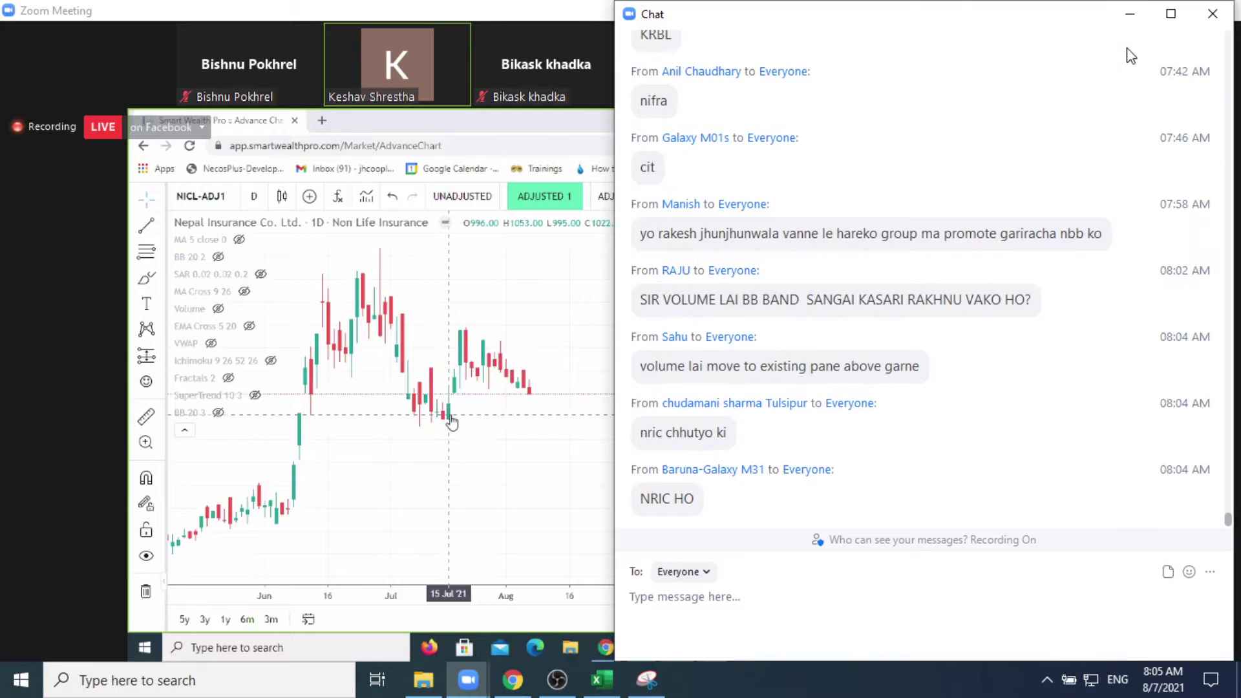
# Step: Minimize the chat, meeting and folder windows to reveal the desktop
pyautogui.click(1130, 15)
pyautogui.click(1134, 10)
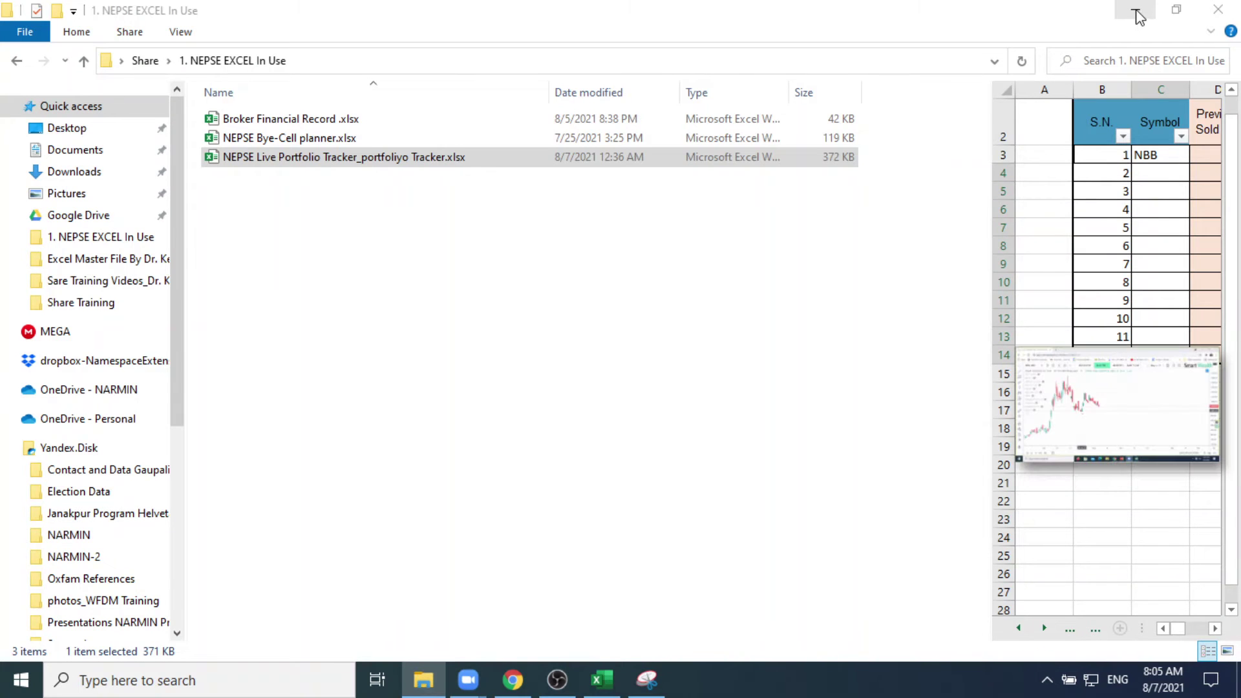
pyautogui.click(1135, 11)
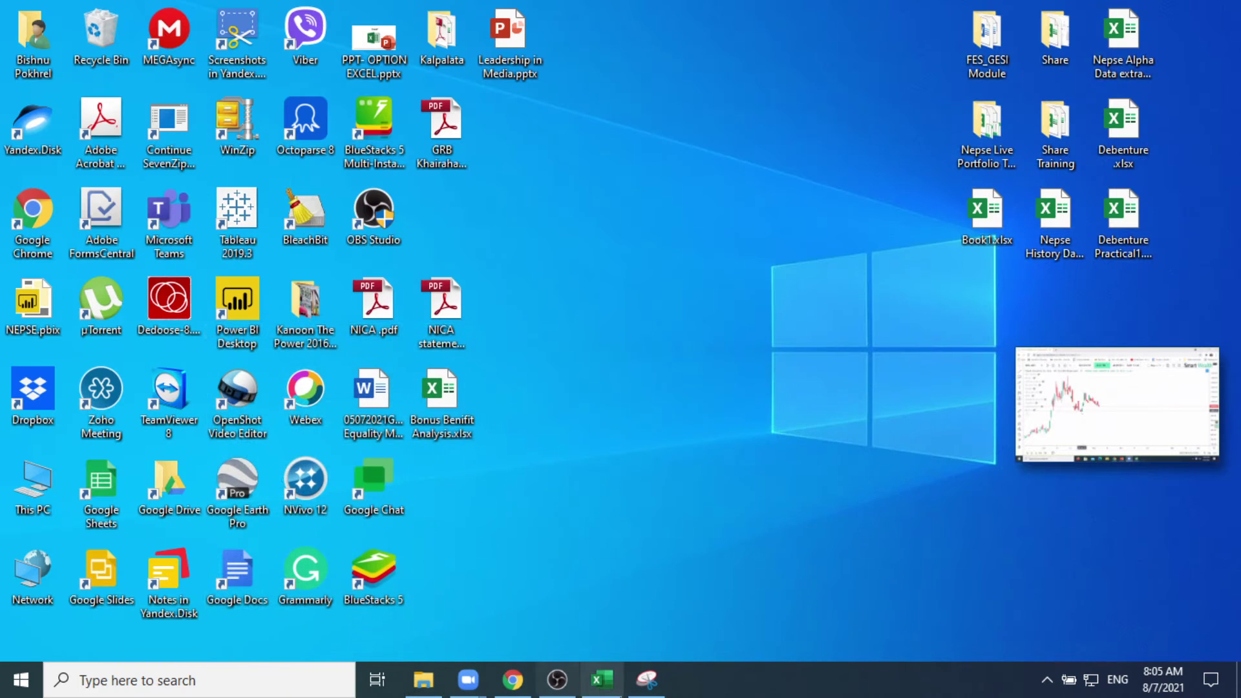
# Step: Save the chart snip to the Desktop as 'BB- Volume.JPG' and minimize Snipping Tool
pyautogui.click(647, 679)
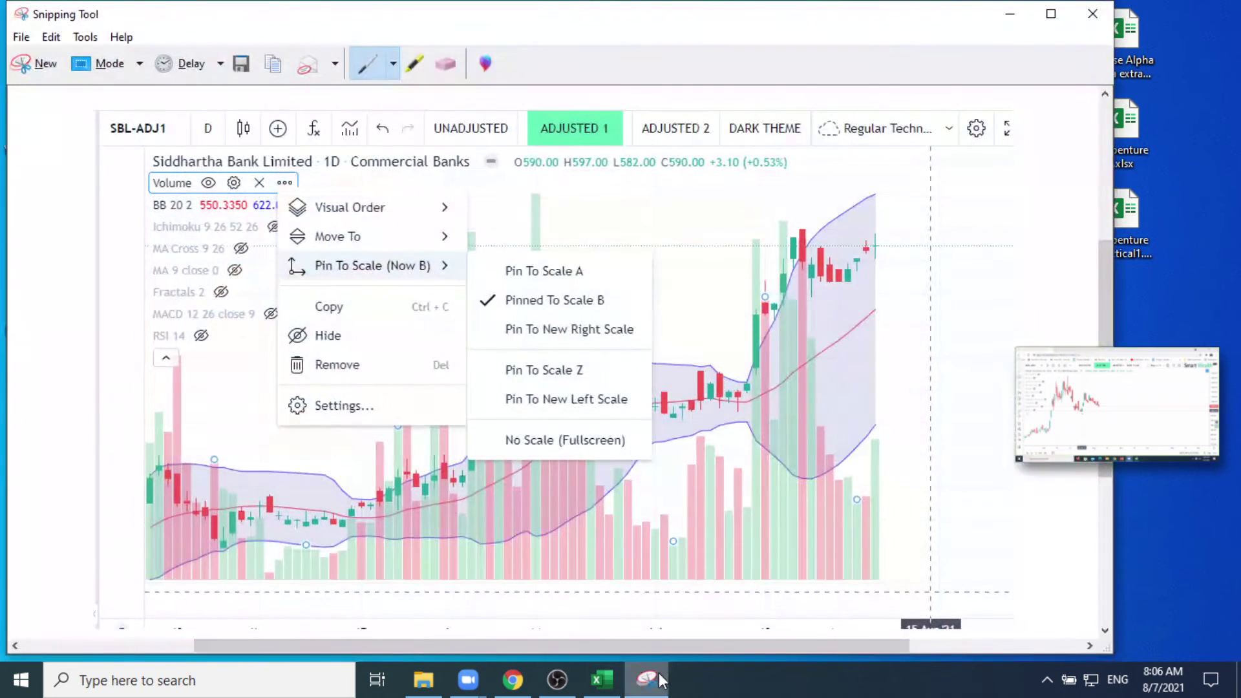
pyautogui.click(240, 65)
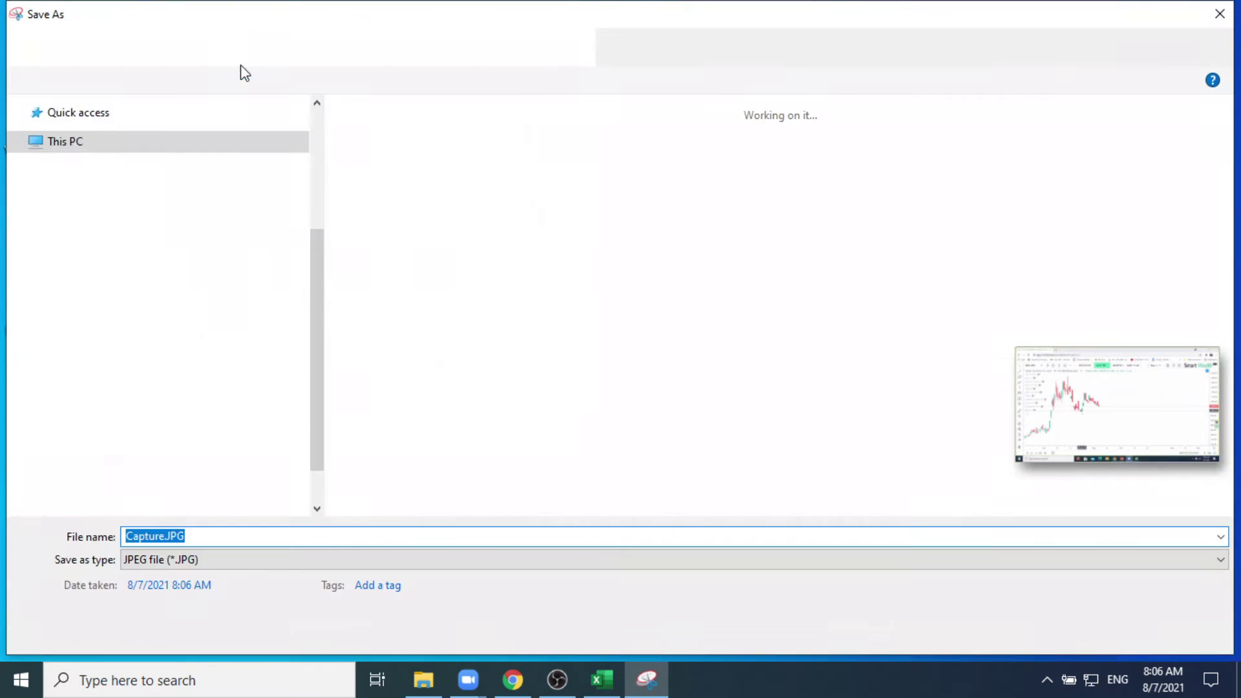
pyautogui.click(164, 536)
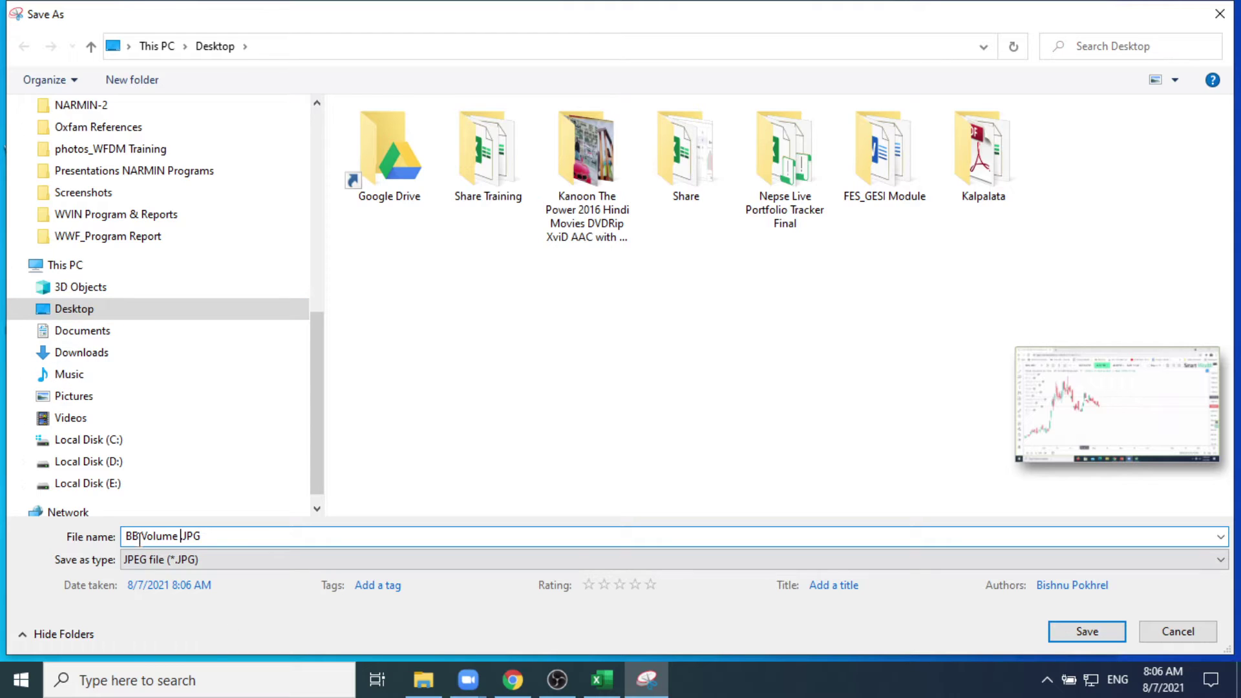
pyautogui.write('-')
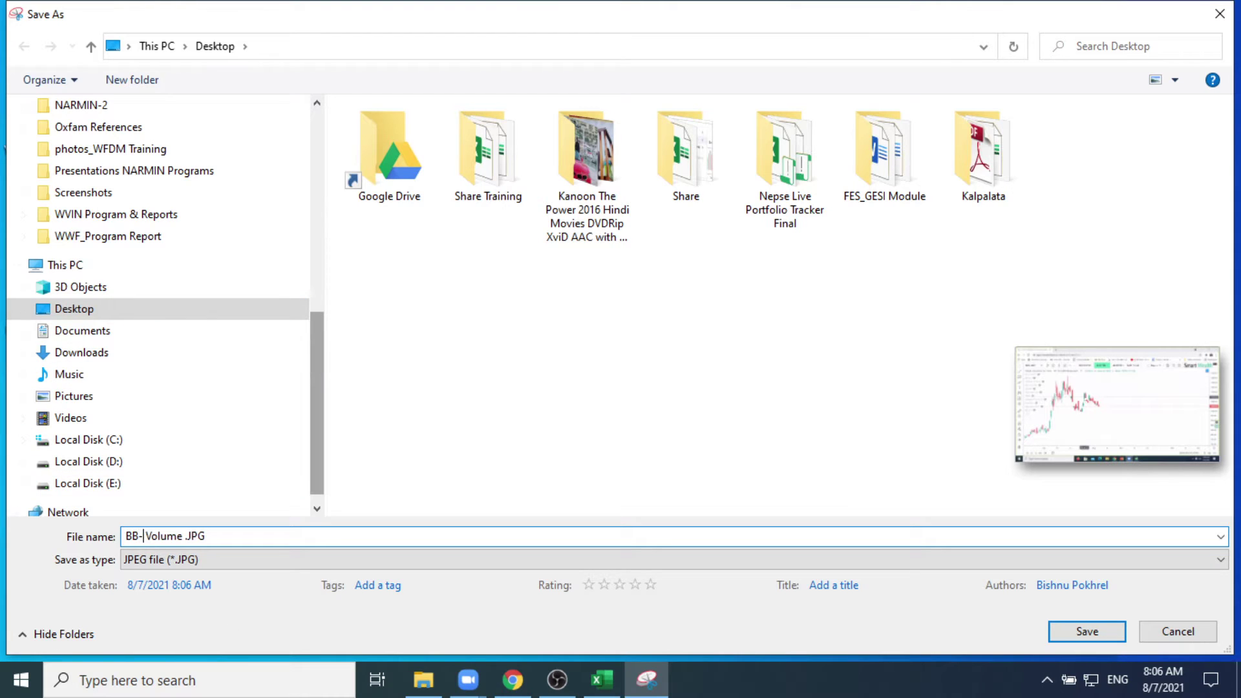
pyautogui.click(1067, 630)
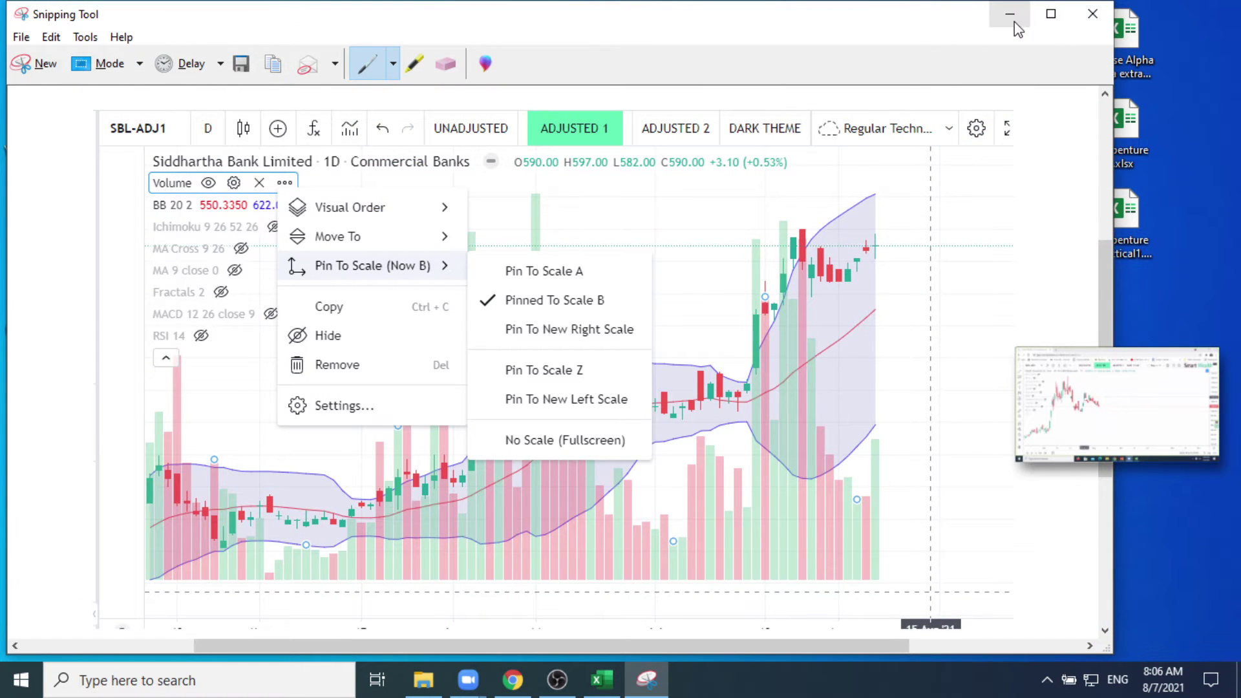
pyautogui.click(1012, 18)
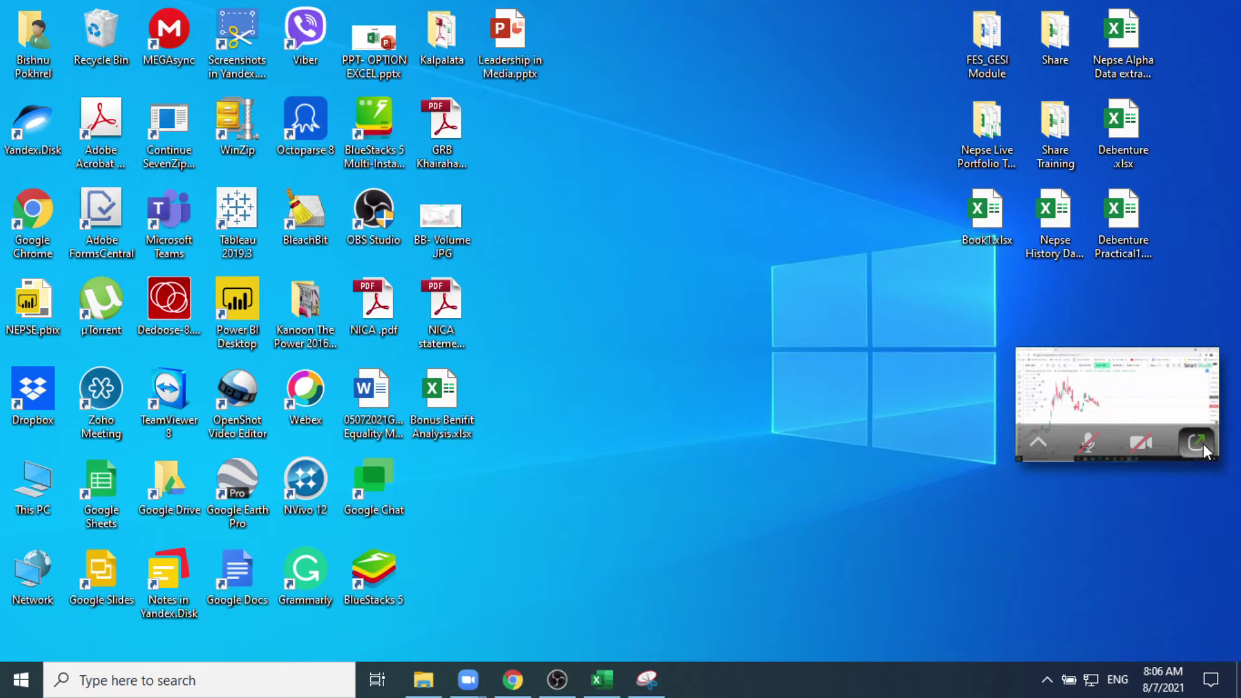
# Step: Restore the Zoom meeting, open chat and bring up the file picker for an attachment
pyautogui.click(1203, 444)
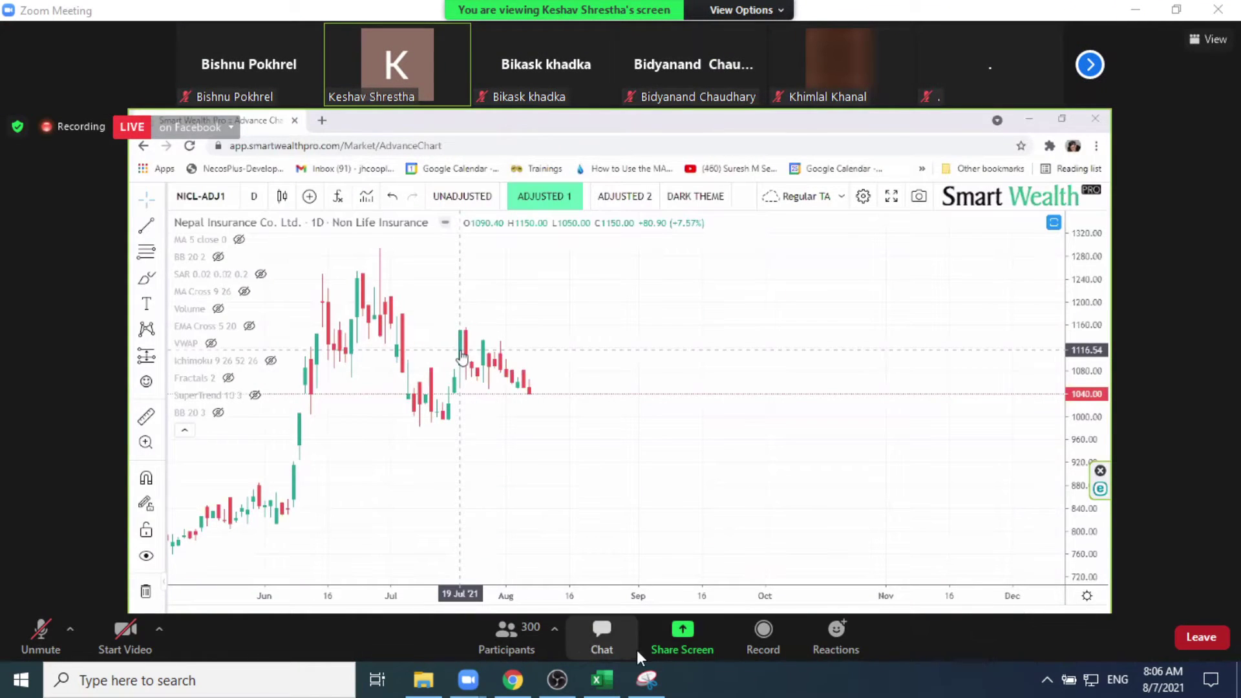
pyautogui.click(607, 635)
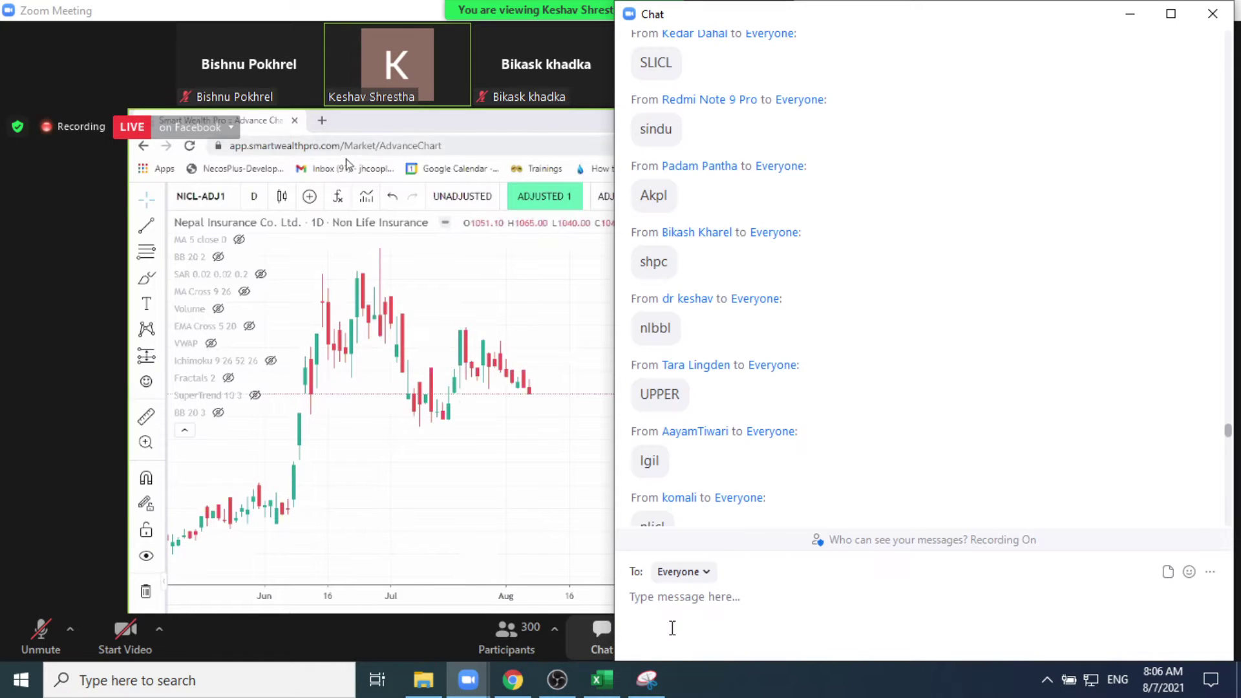
pyautogui.click(1168, 572)
pyautogui.scroll(-10, 1056, 236)
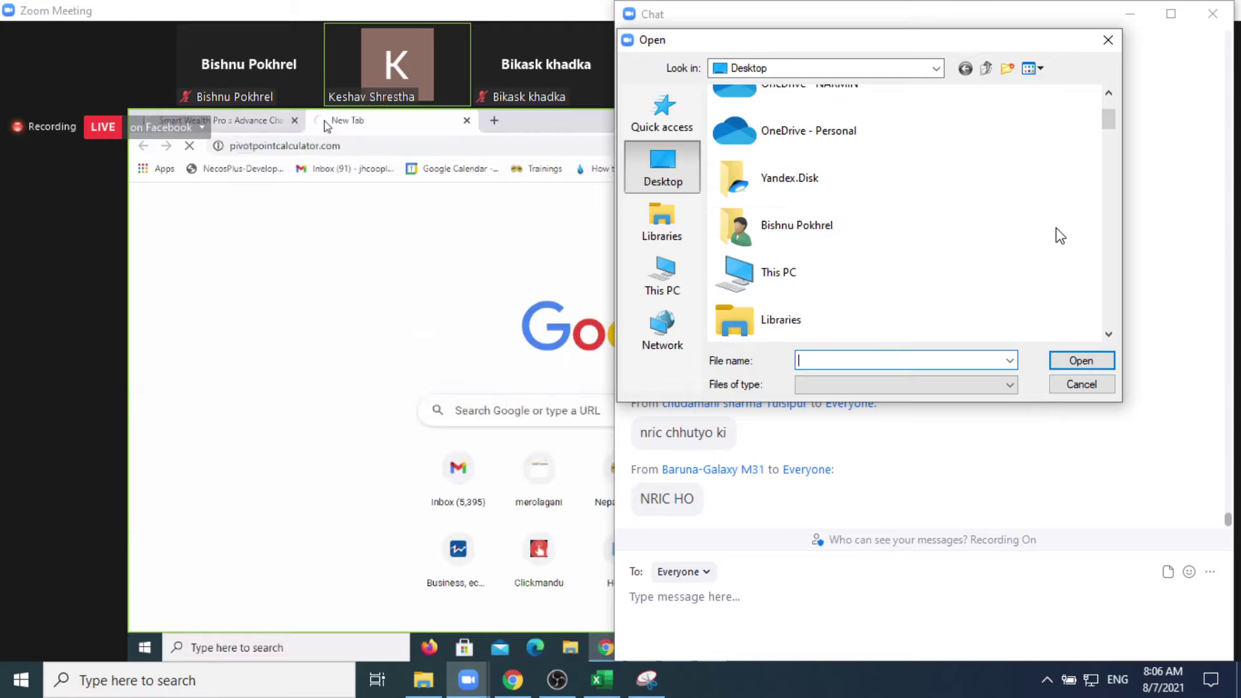
pyautogui.scroll(-5, 1060, 236)
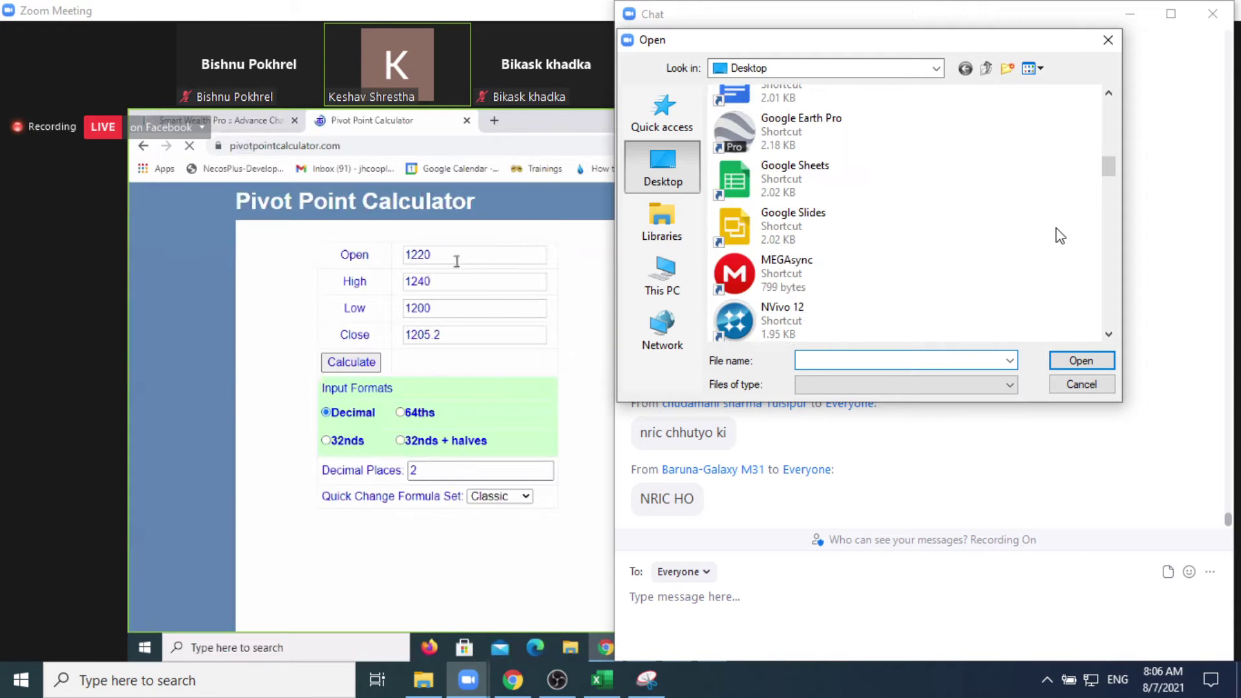
pyautogui.scroll(-5, 1060, 236)
pyautogui.scroll(-15, 1060, 236)
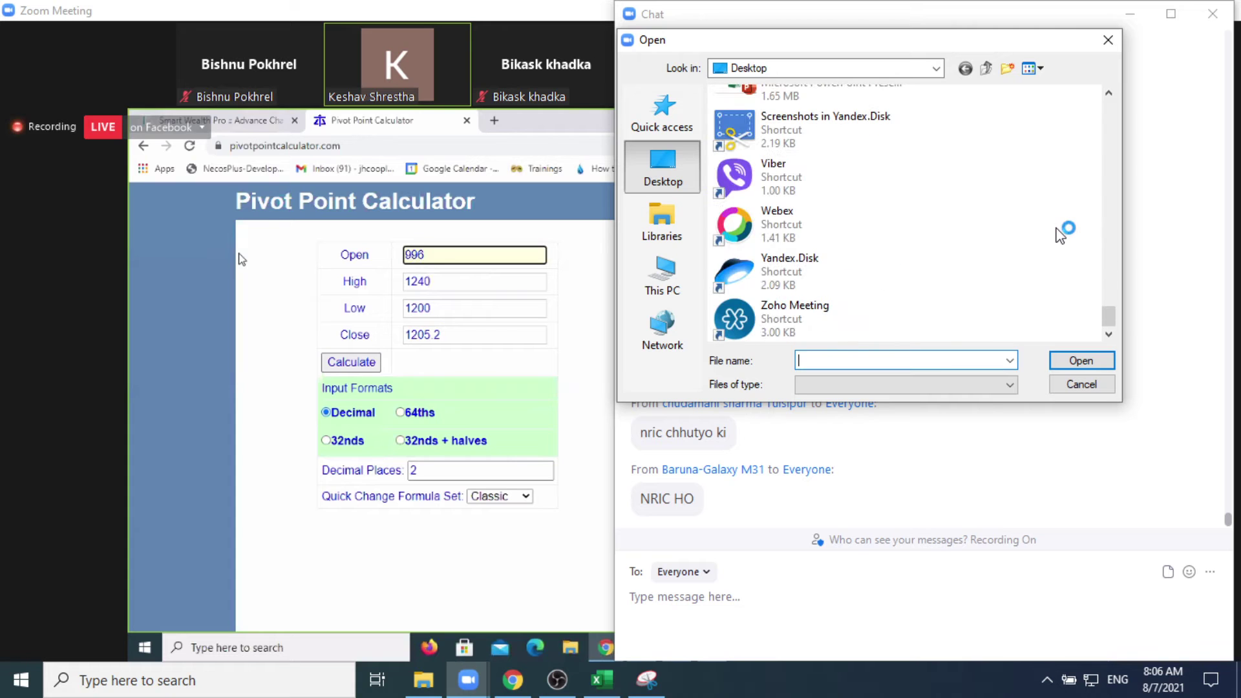
pyautogui.moveTo(1110, 333); pyautogui.dragTo(1111, 273)
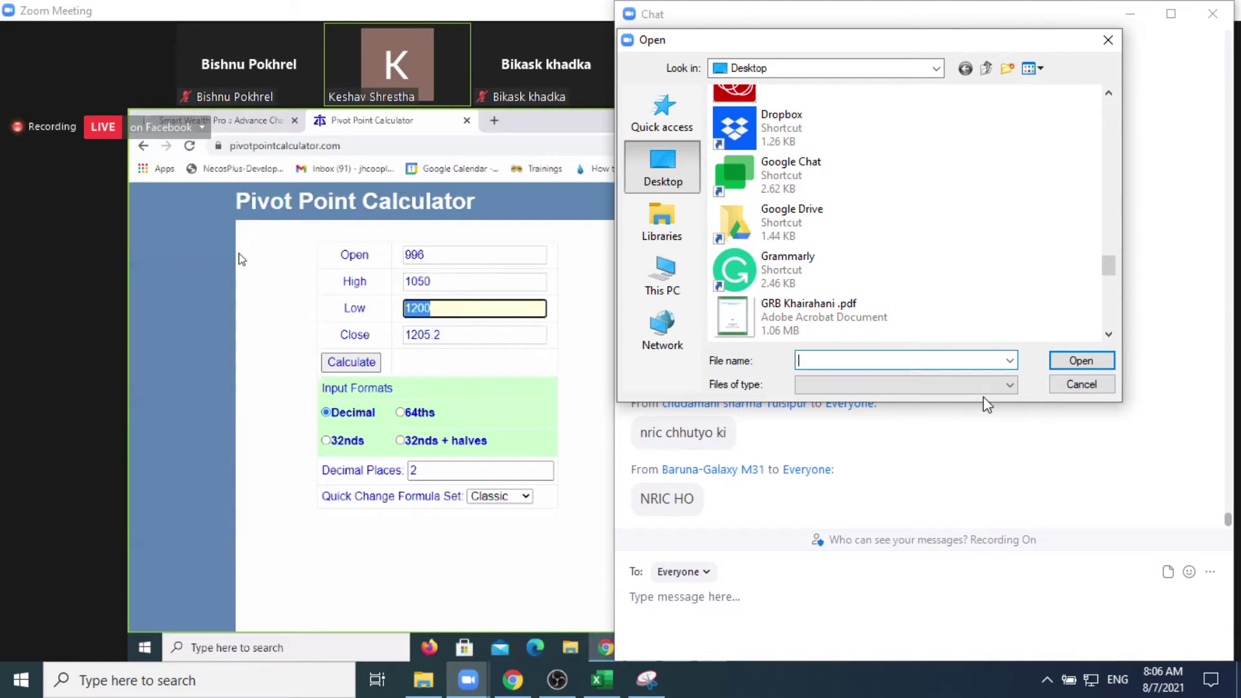
# Step: Pick BB- Volume.JPG on the Desktop, send it to Everyone, and dismiss the extra picker
pyautogui.click(1010, 385)
pyautogui.click(1011, 386)
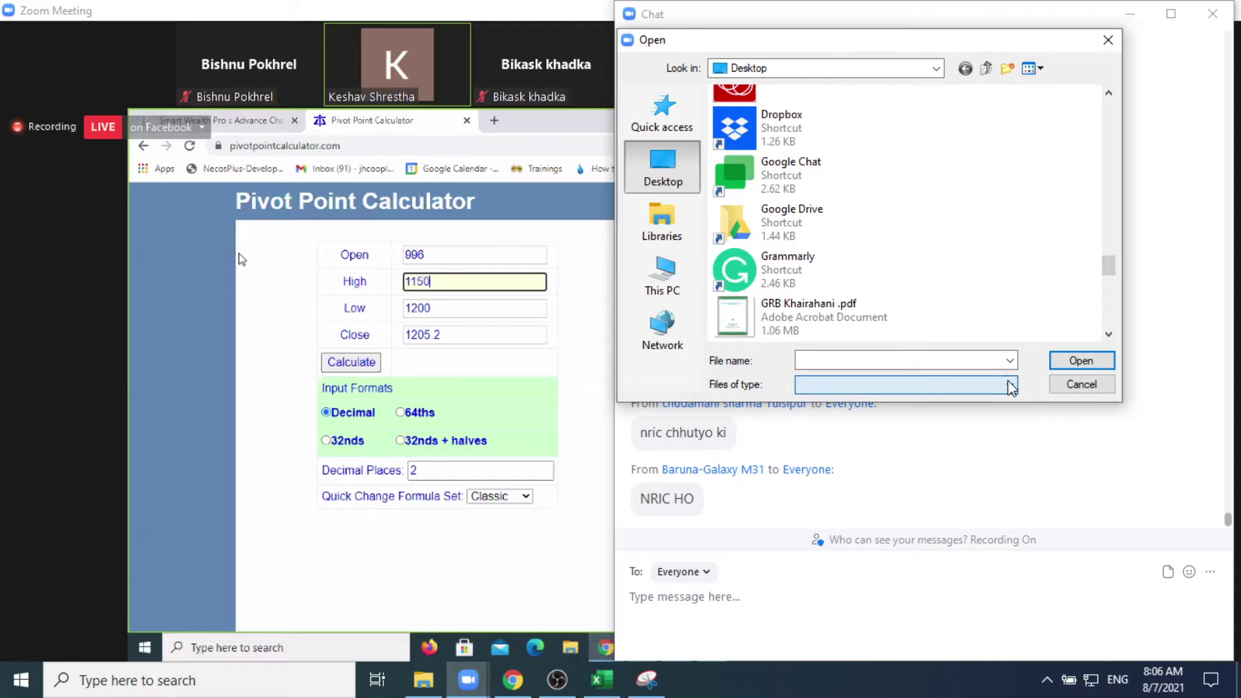
pyautogui.scroll(5, 1030, 261)
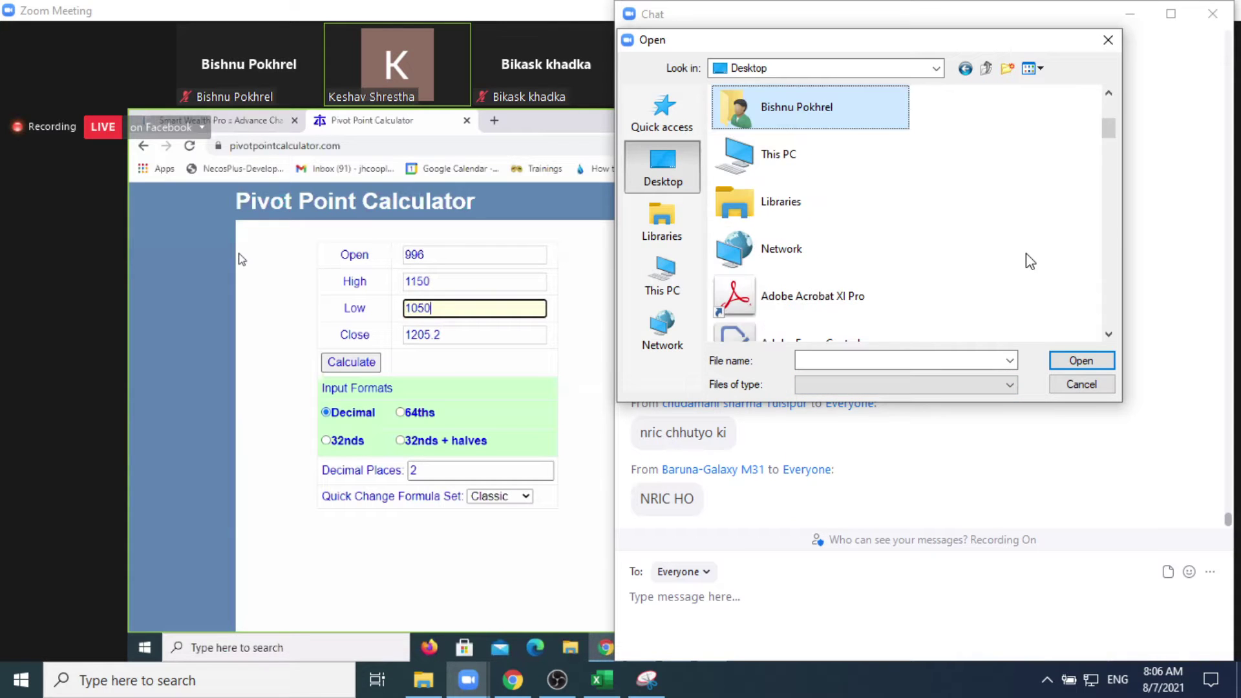
pyautogui.press('b')
pyautogui.press('b')
pyautogui.press('b')
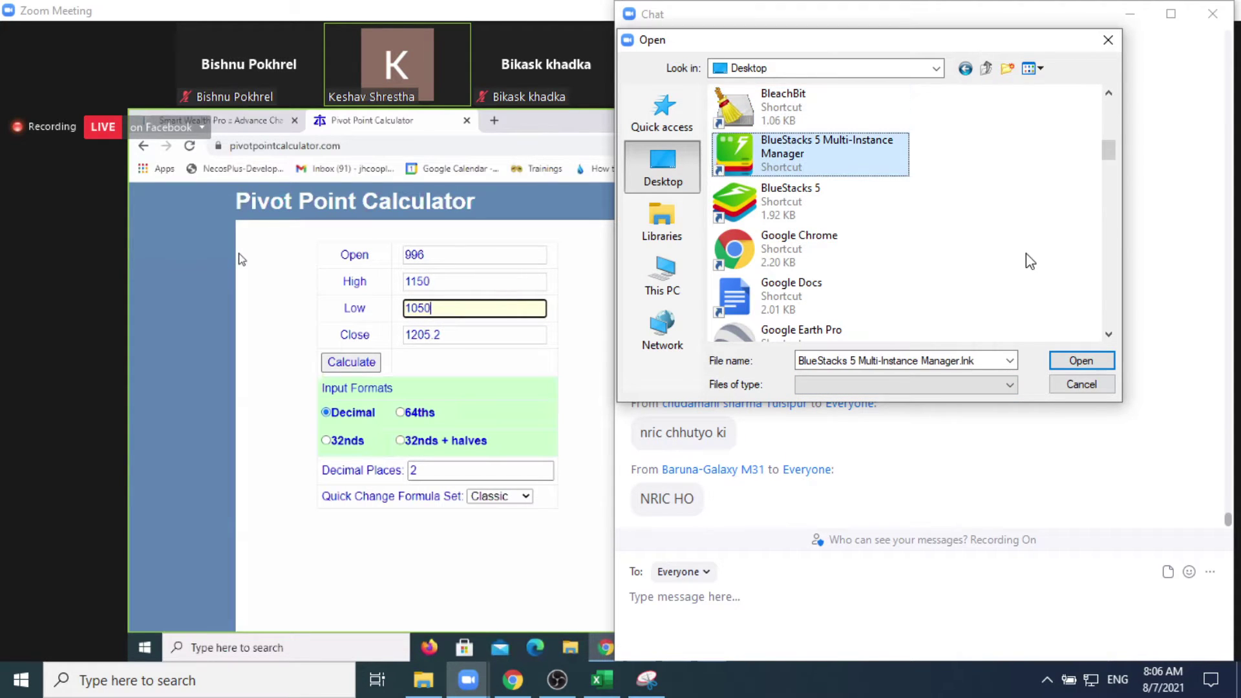
pyautogui.press('b')
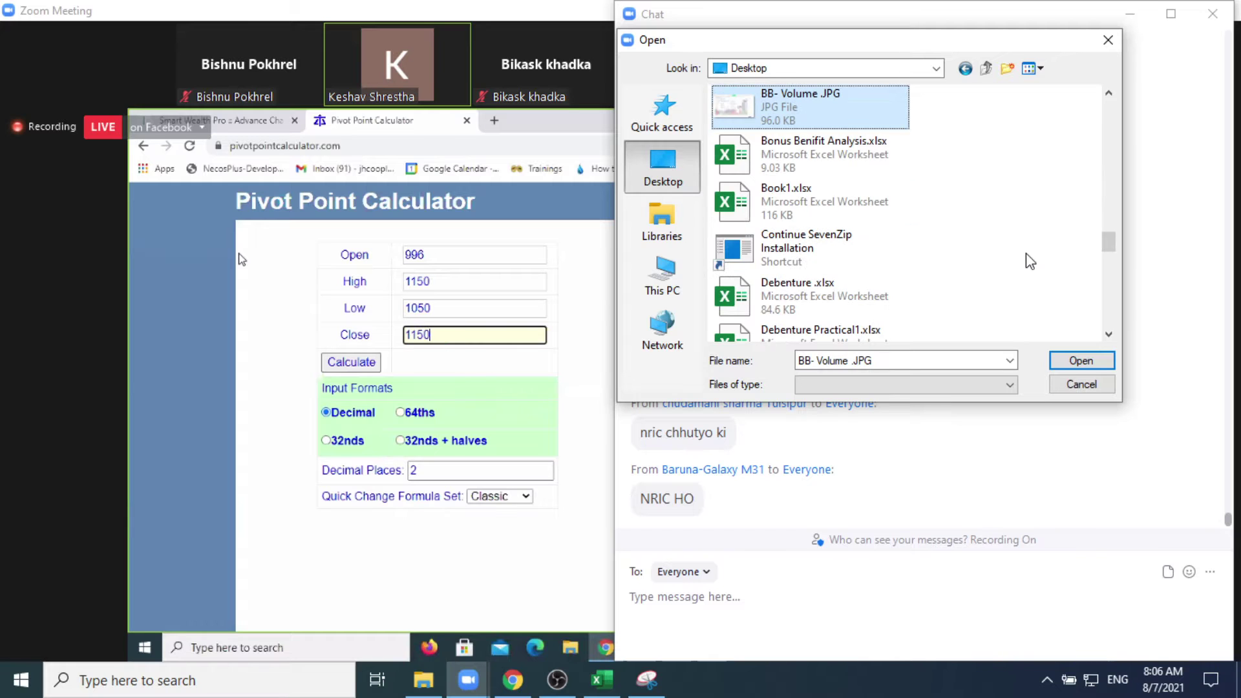
pyautogui.click(1074, 360)
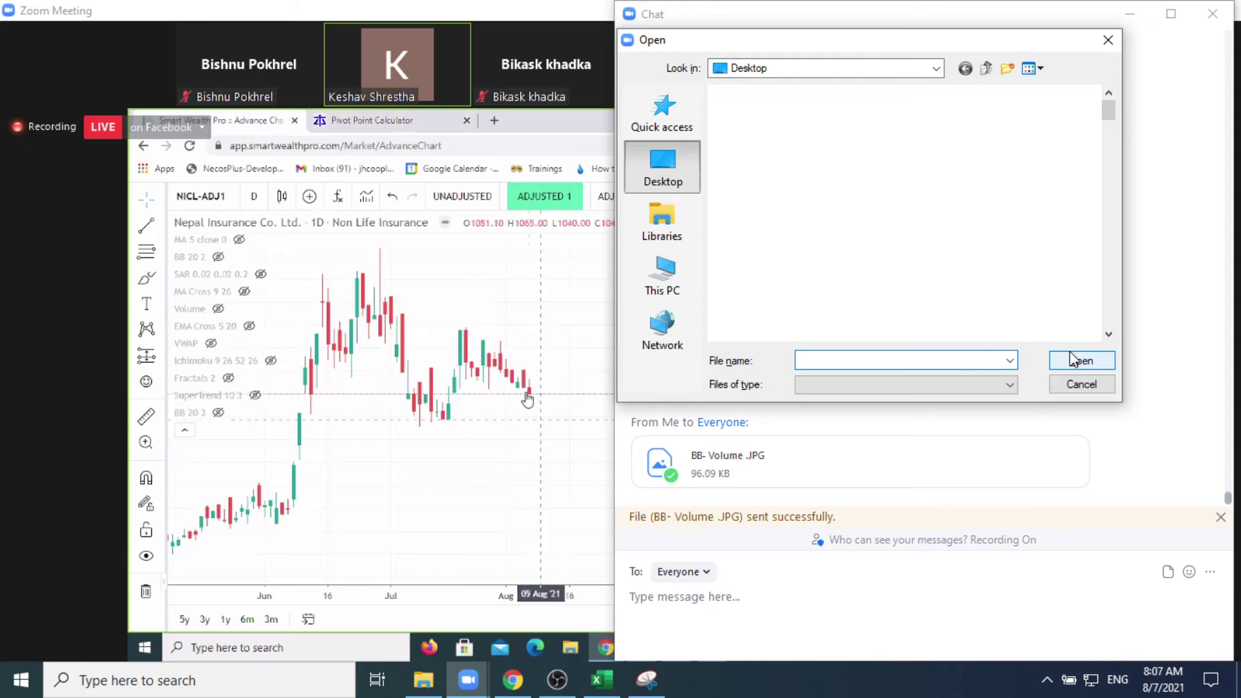
pyautogui.click(1080, 384)
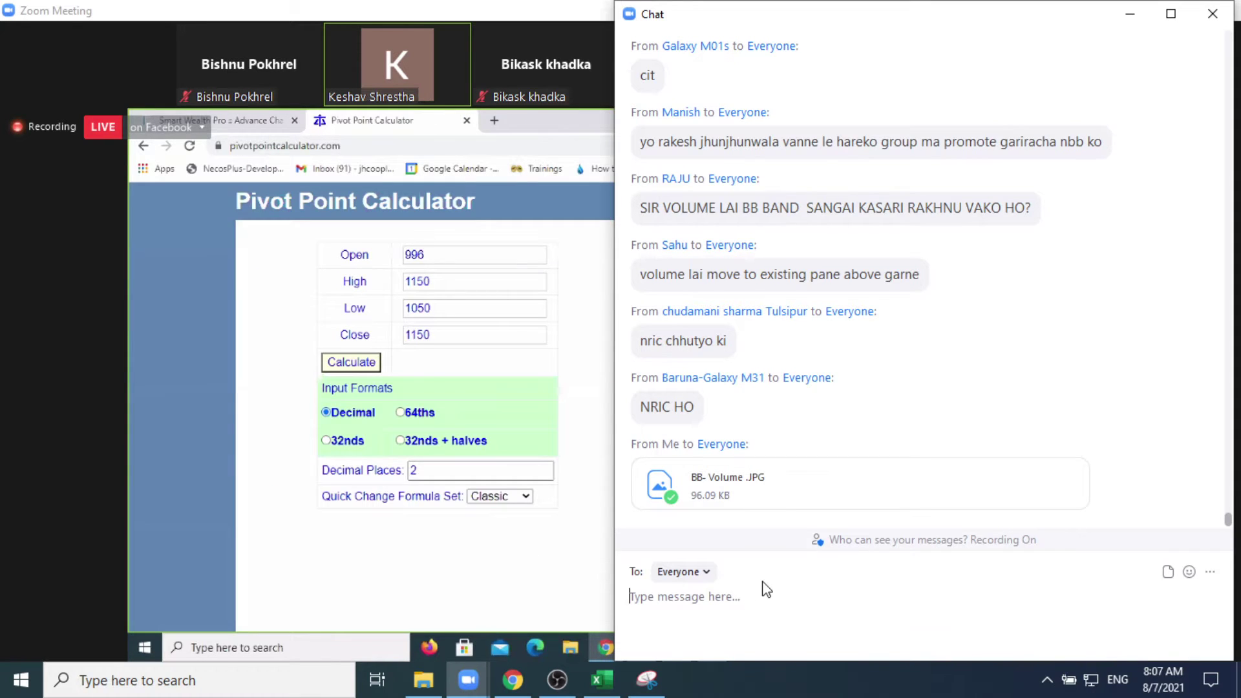
# Step: Send 'BB mash with Volume' and 'setting yesari milaunus na' to Everyone, then close the chat
pyautogui.write('BB')
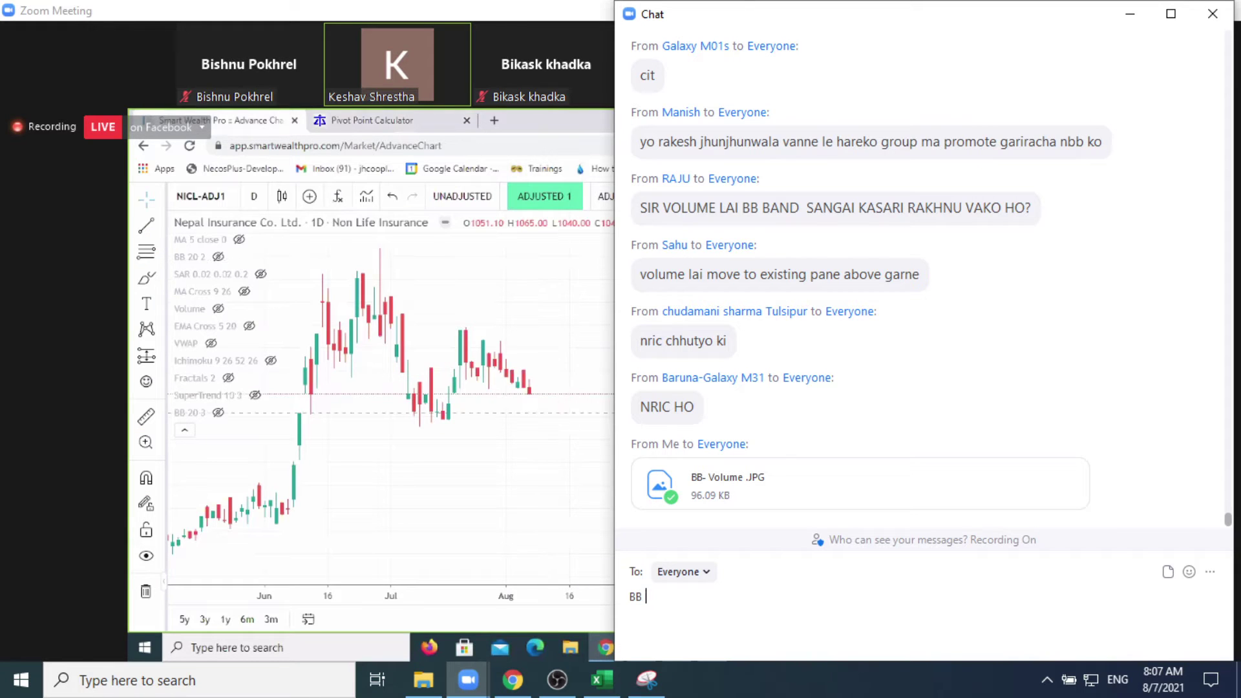
pyautogui.write(' mash with Volume')
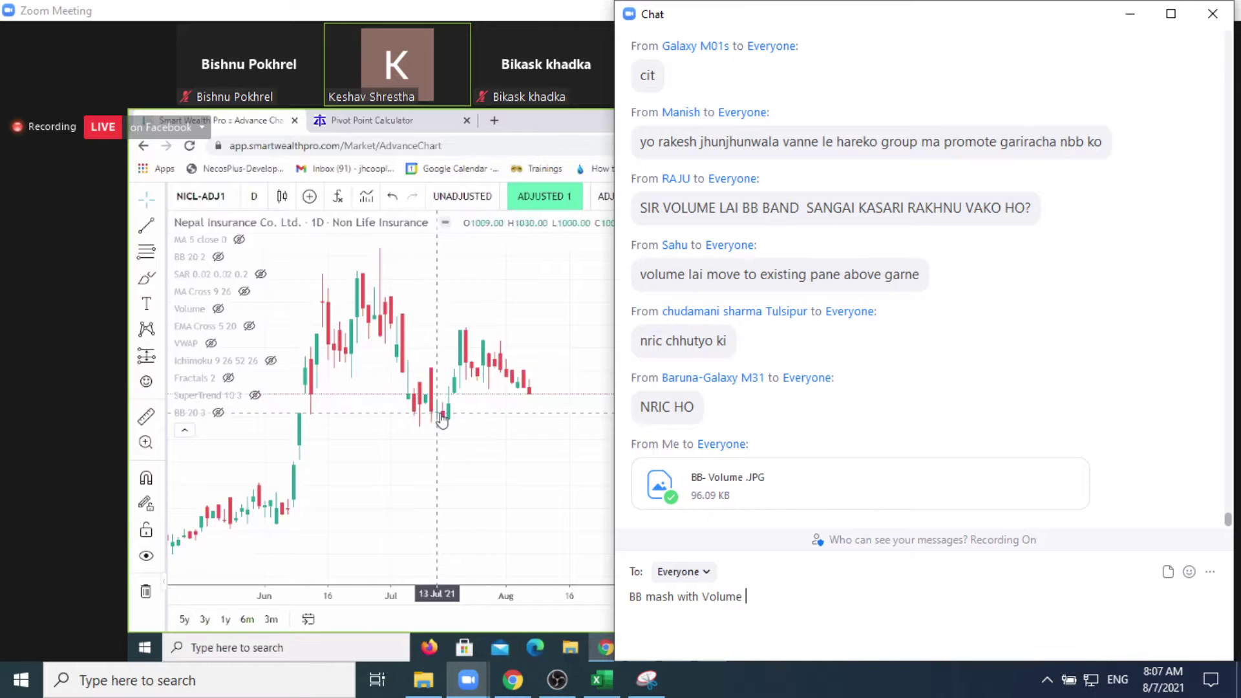
pyautogui.press('Return')
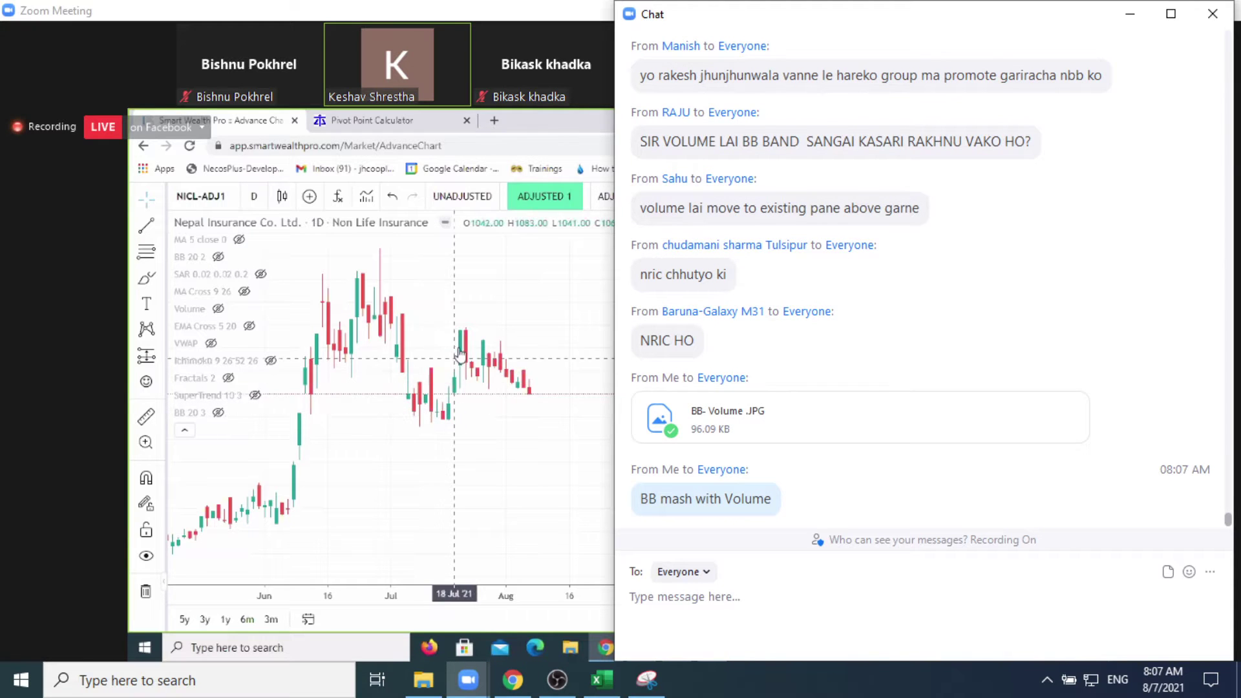
pyautogui.write('se')
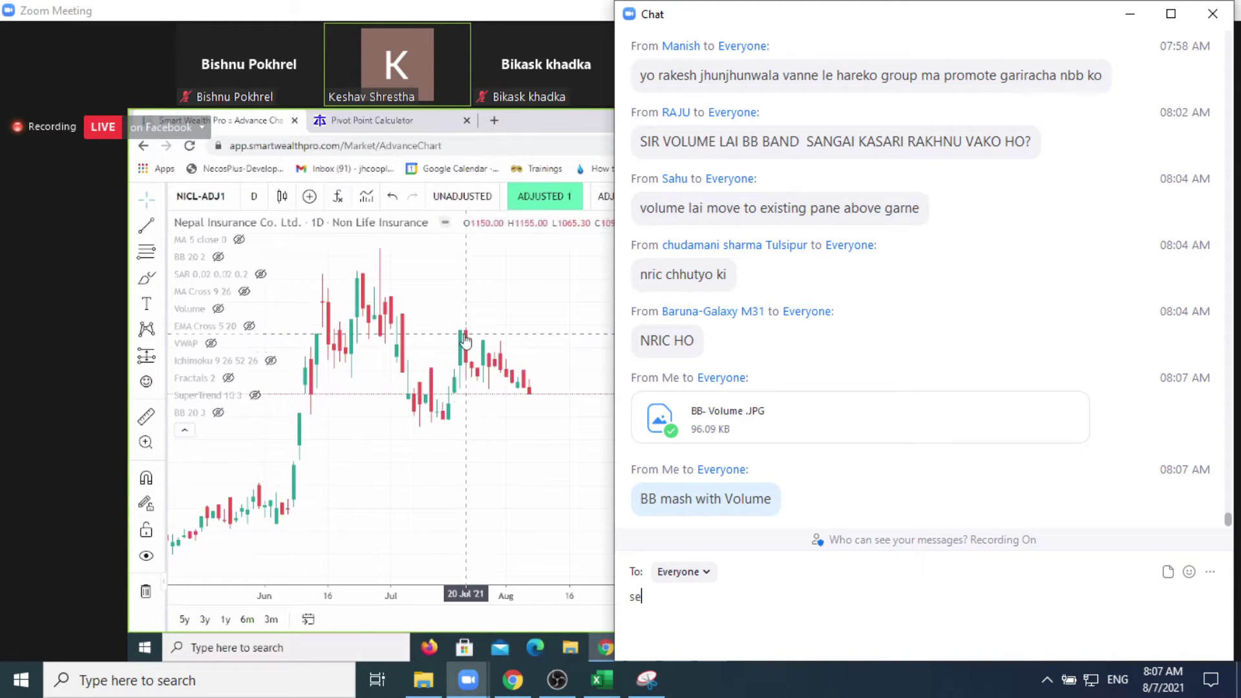
pyautogui.write('tting')
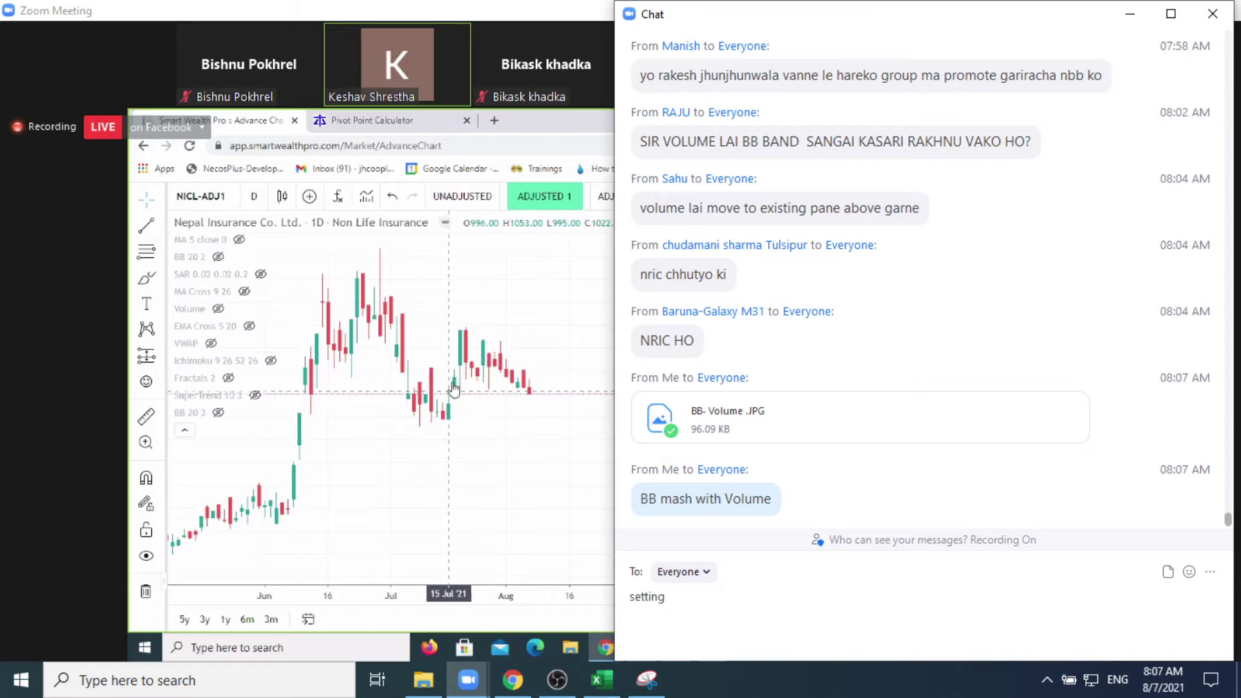
pyautogui.write(' yesari mi')
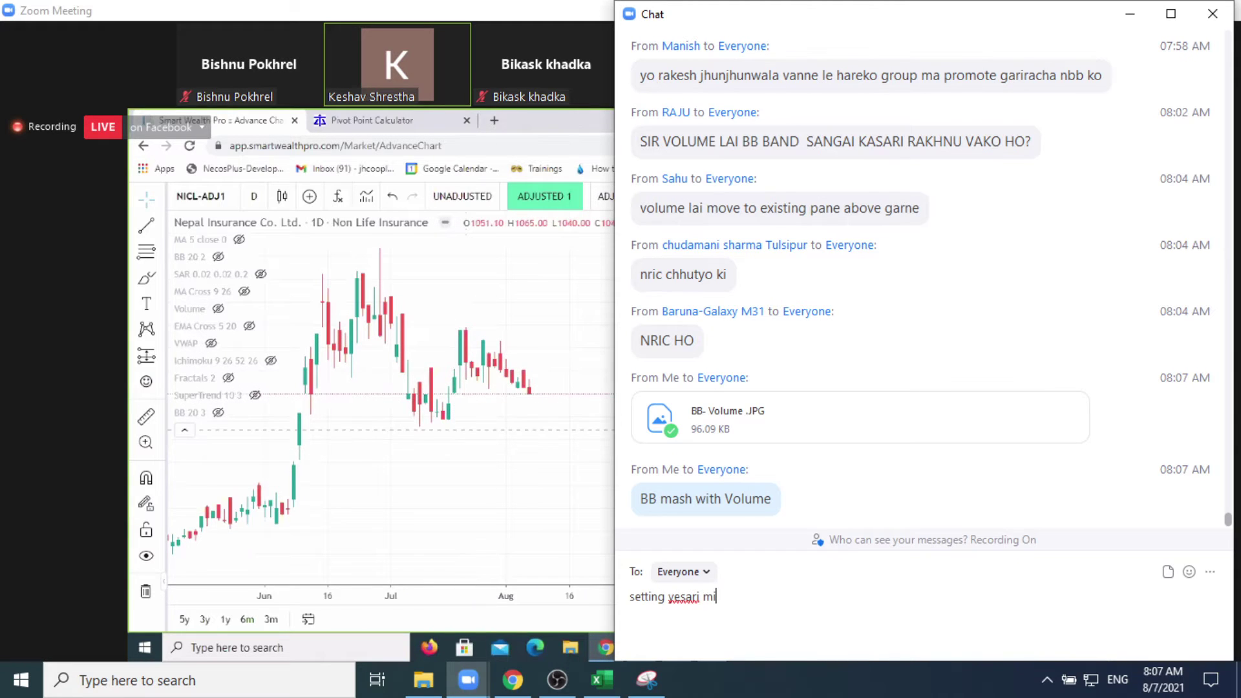
pyautogui.write('launus ')
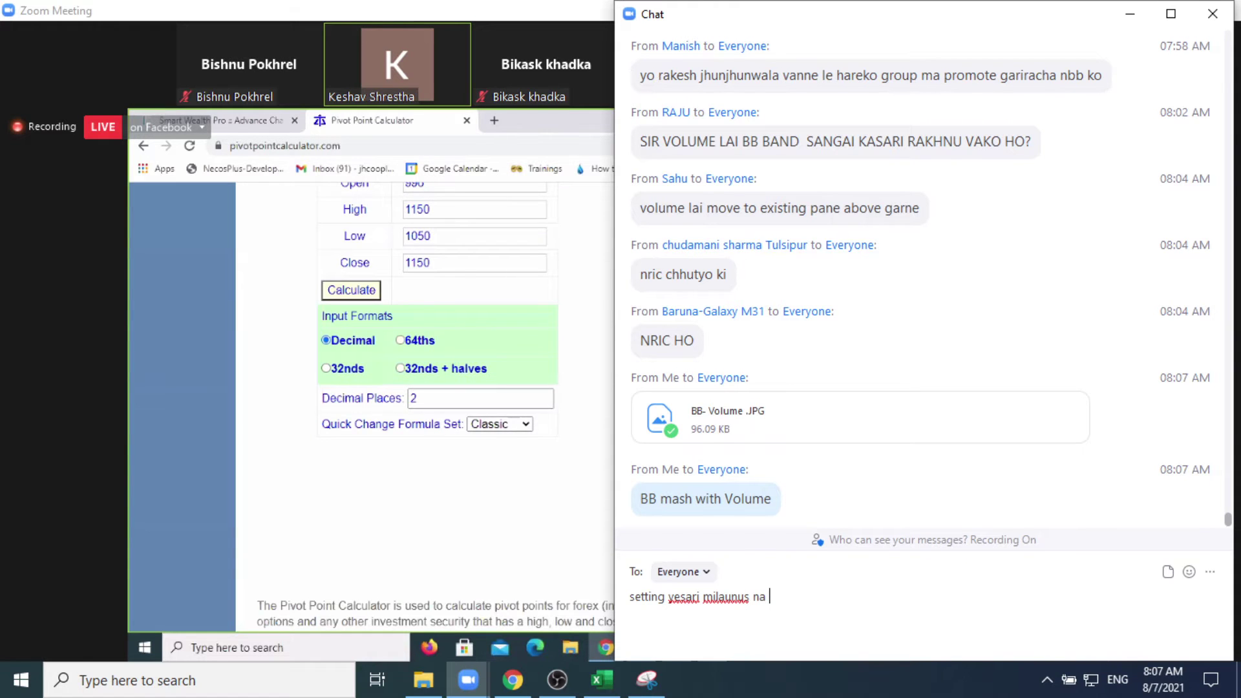
pyautogui.write('na')
pyautogui.press('Return')
pyautogui.click(1129, 14)
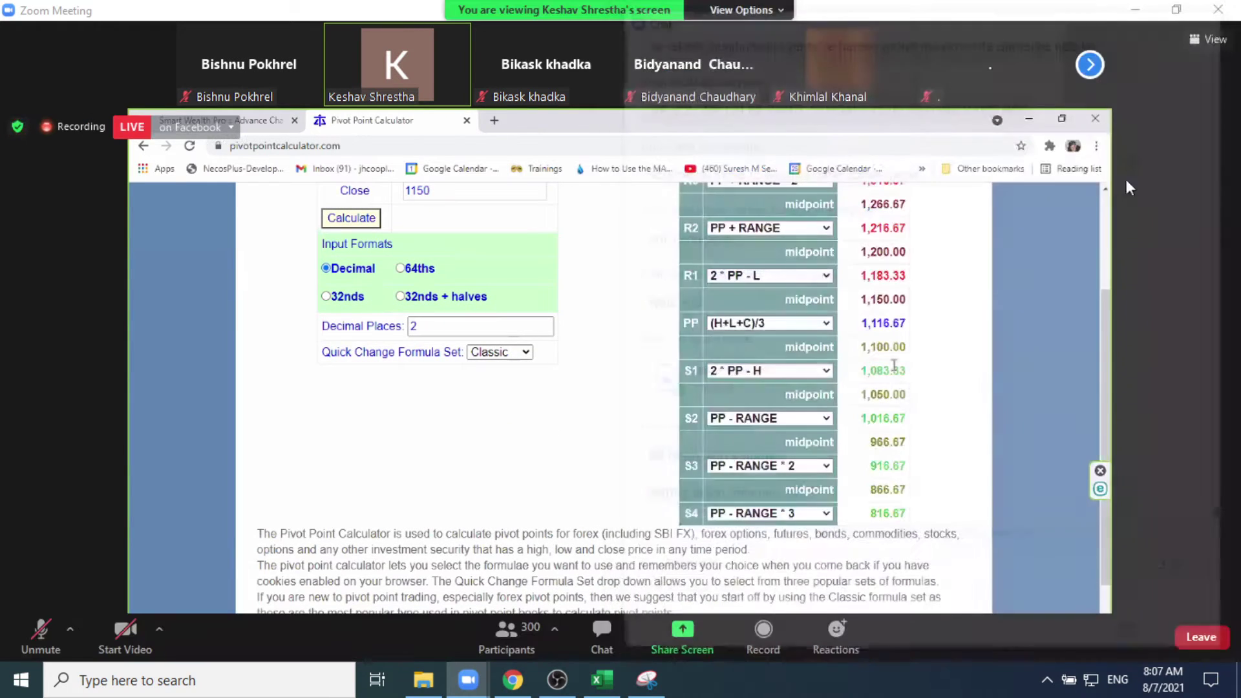
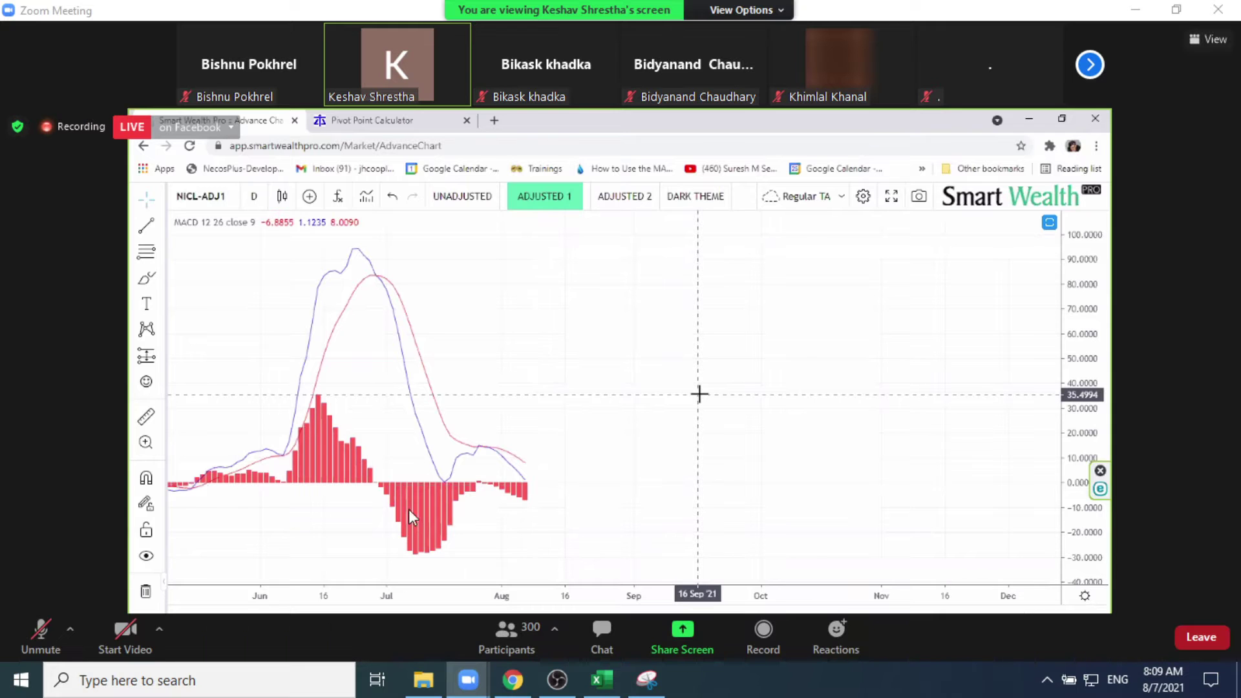
# Step: Close the Snipping Tool window, then check the Zoom meeting chat and minimize it
pyautogui.click(654, 683)
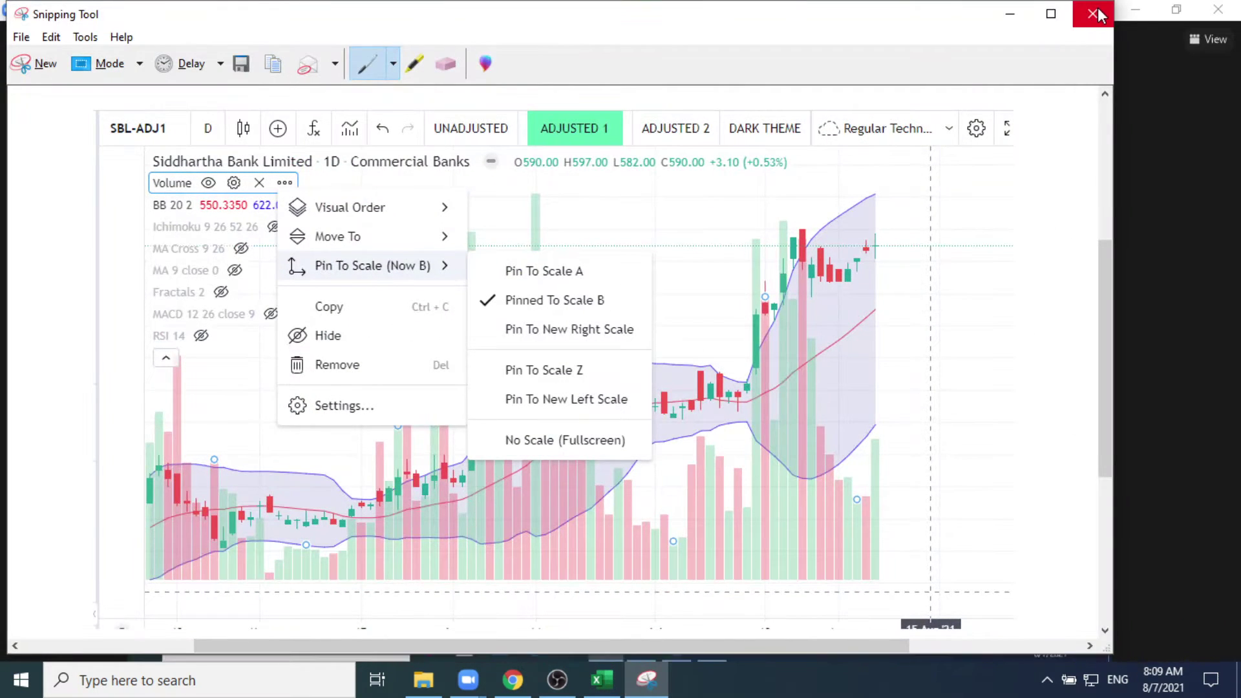
pyautogui.click(1102, 15)
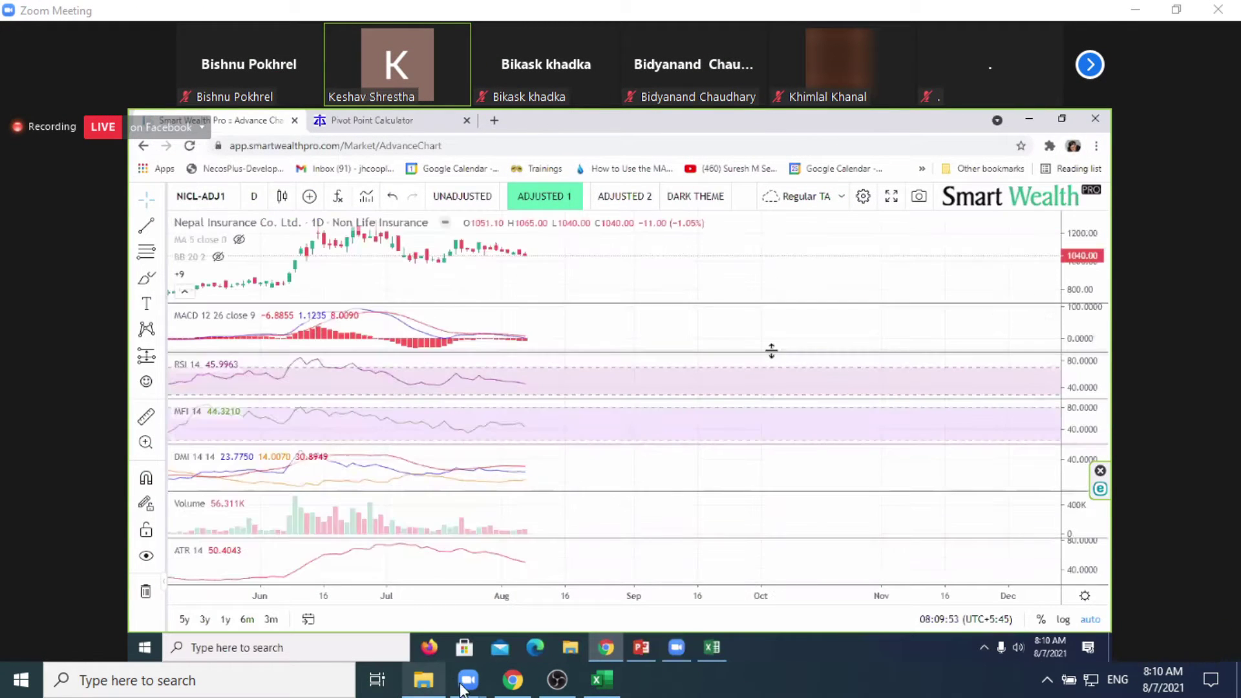
pyautogui.moveTo(469, 683)
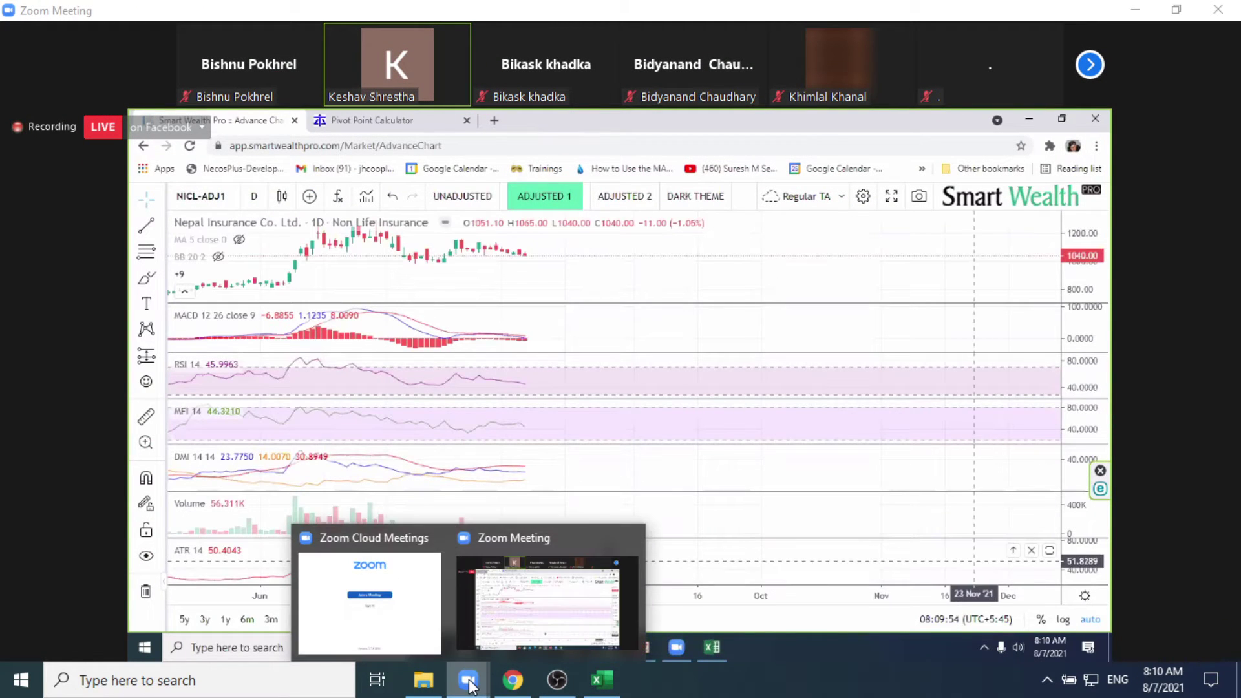
pyautogui.click(541, 627)
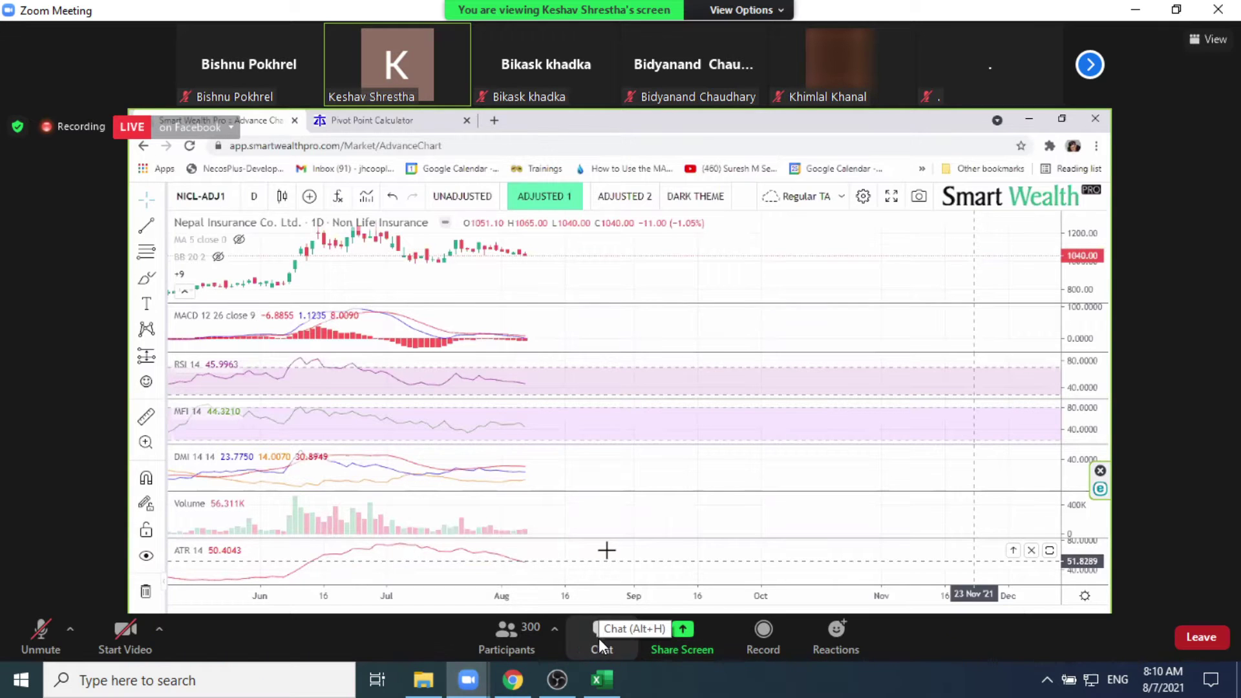
pyautogui.click(599, 638)
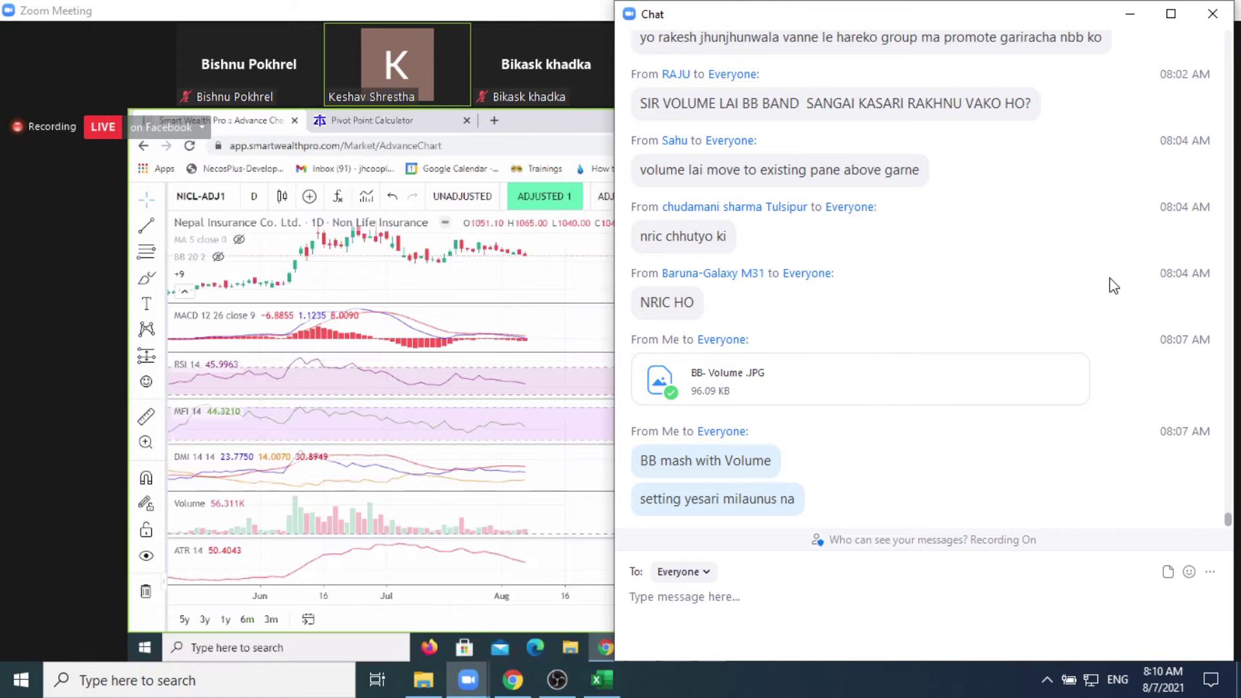
pyautogui.click(1128, 18)
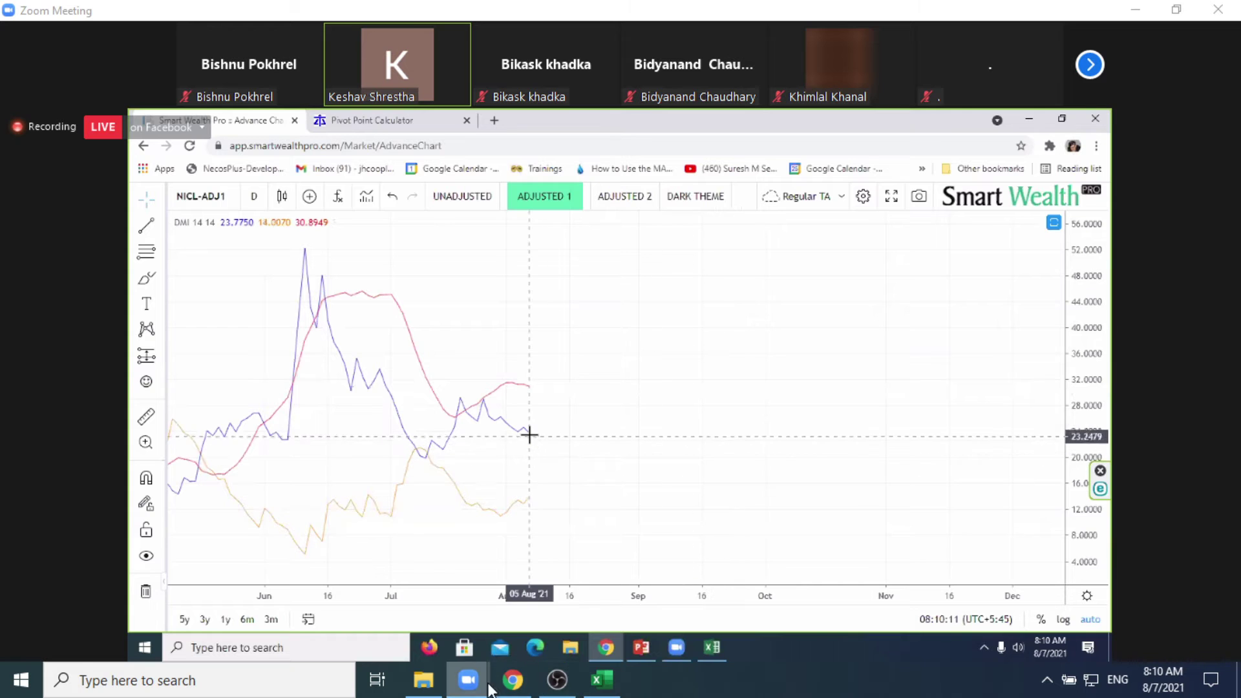
# Step: Add ADX 14 14 and DMI 14 14 panes beneath the SBL-ADJ1 price chart
pyautogui.click(517, 686)
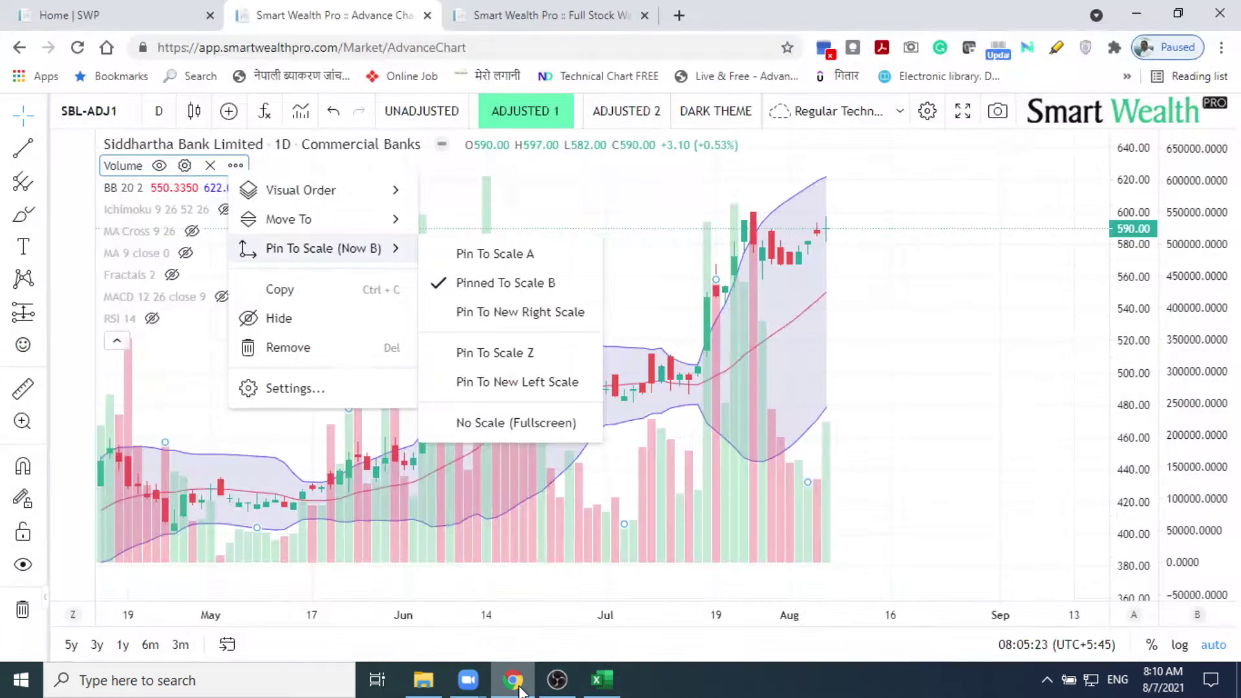
pyautogui.click(890, 316)
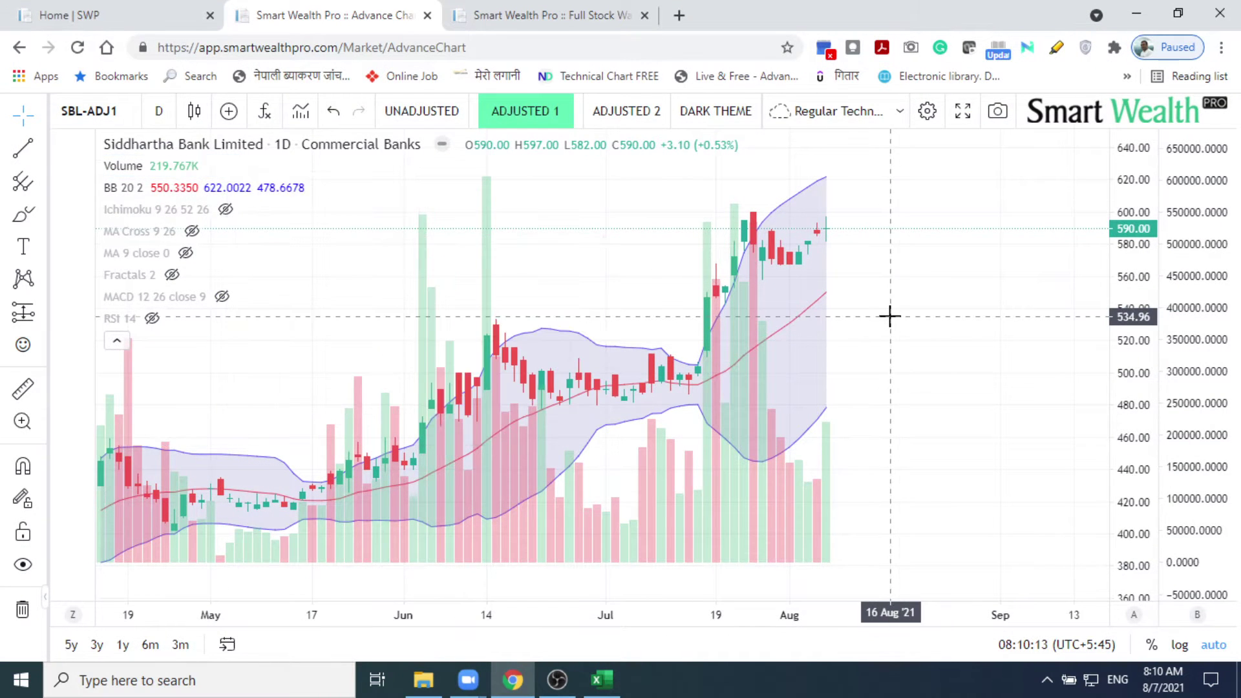
pyautogui.click(265, 113)
pyautogui.write('ad')
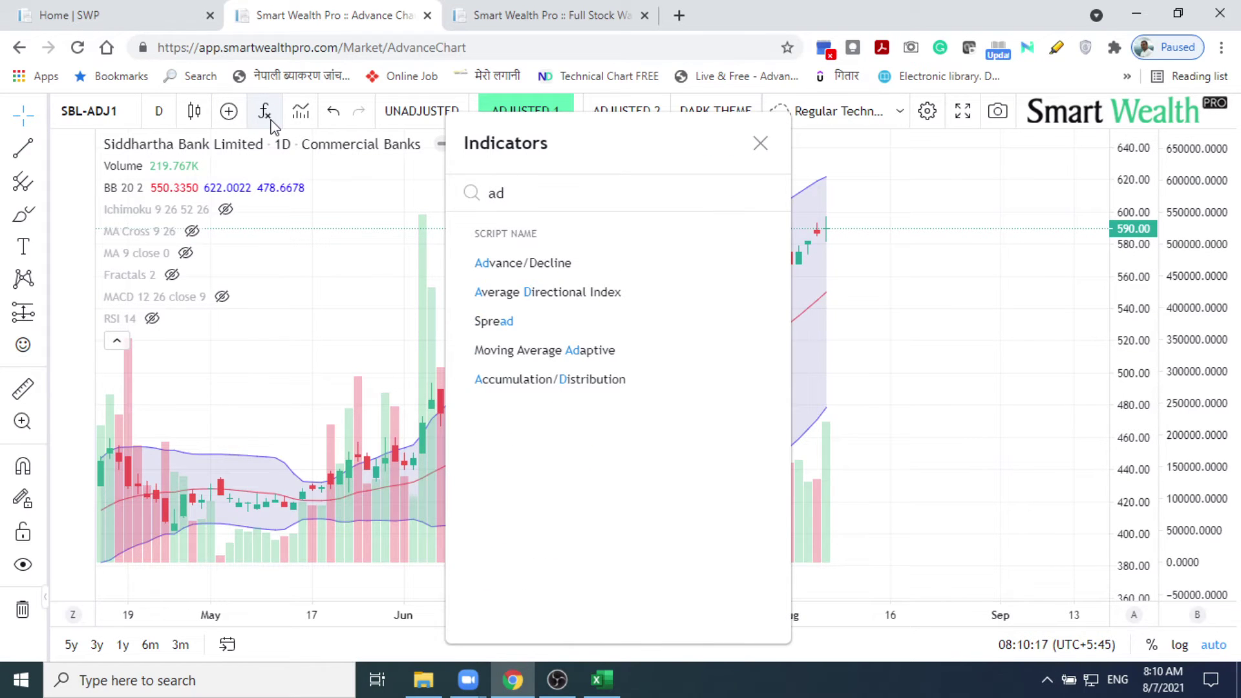
pyautogui.write('x')
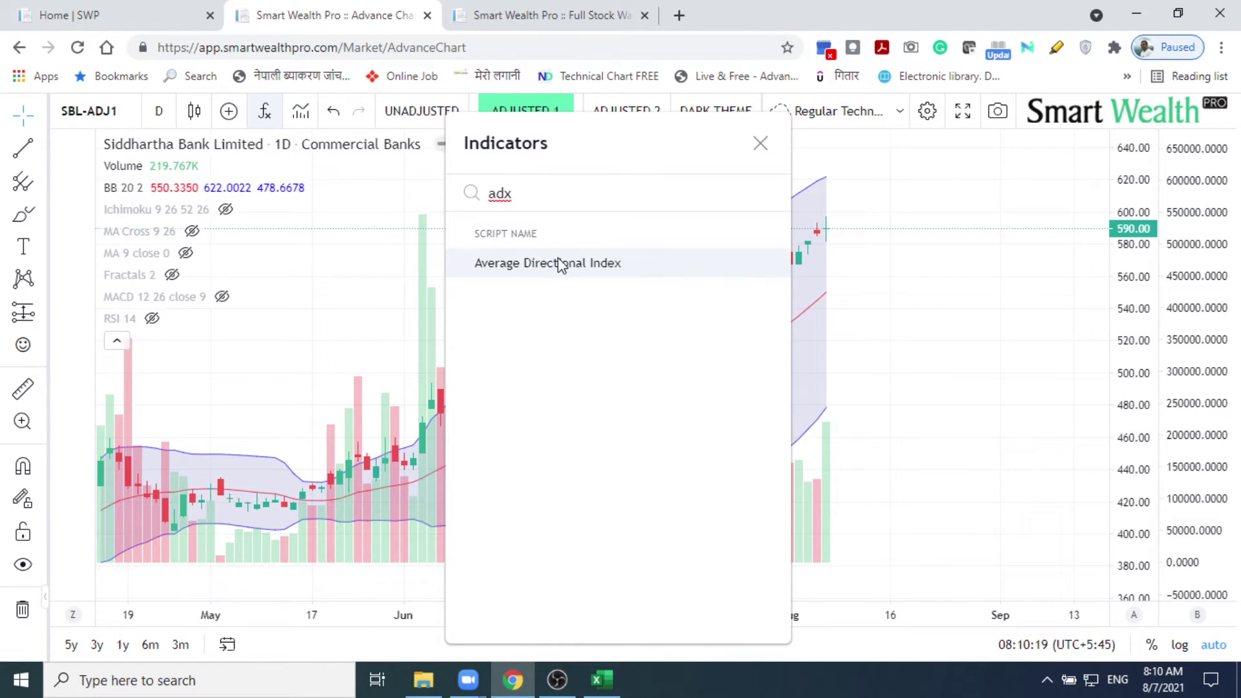
pyautogui.click(557, 260)
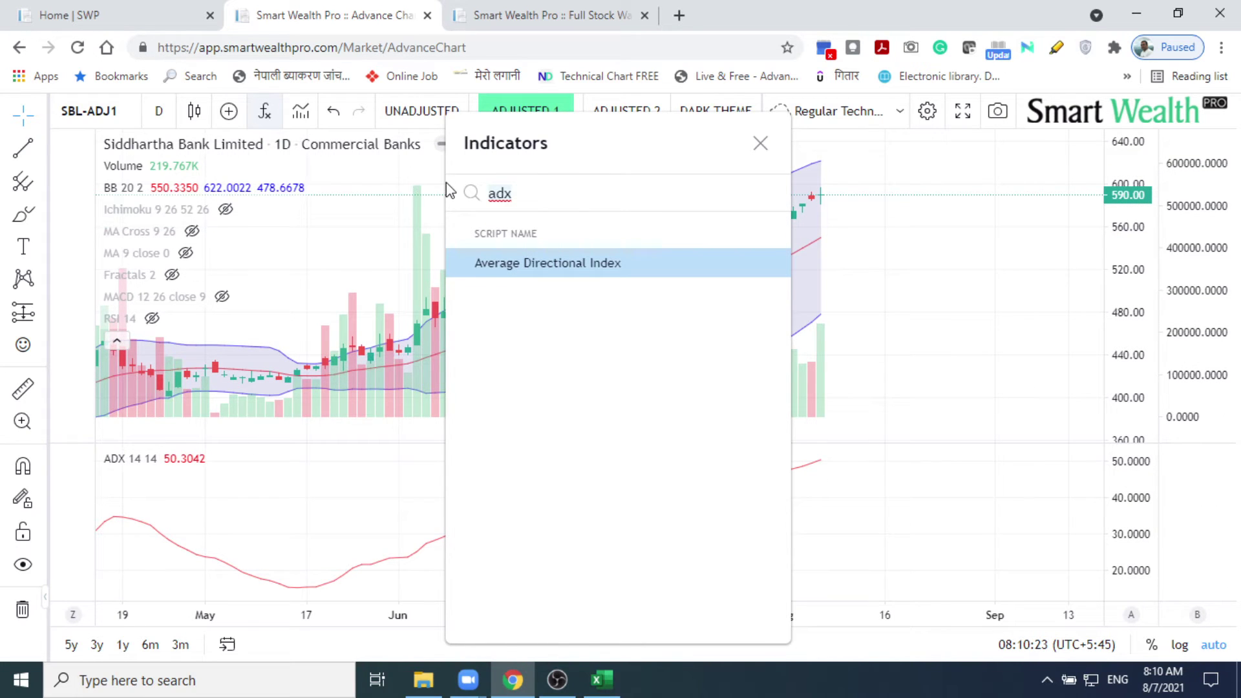
pyautogui.press('BackSpace')
pyautogui.press('BackSpace')
pyautogui.press('BackSpace')
pyautogui.write('dmi')
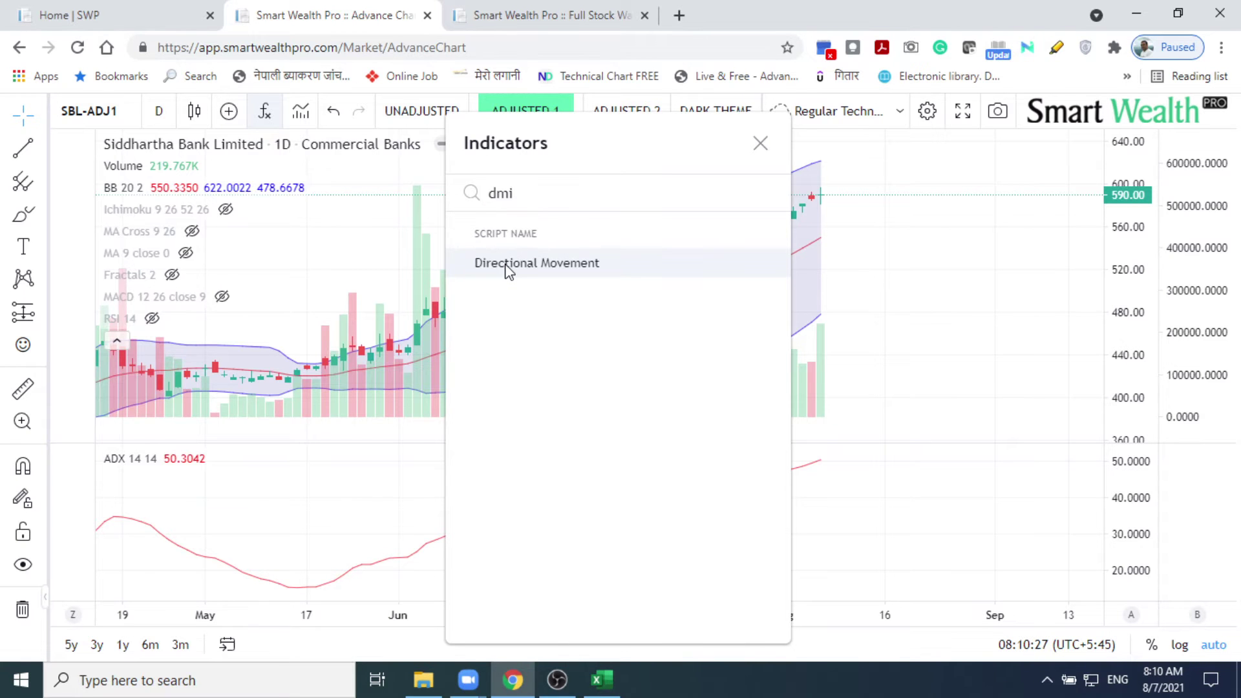
pyautogui.click(508, 266)
pyautogui.click(760, 142)
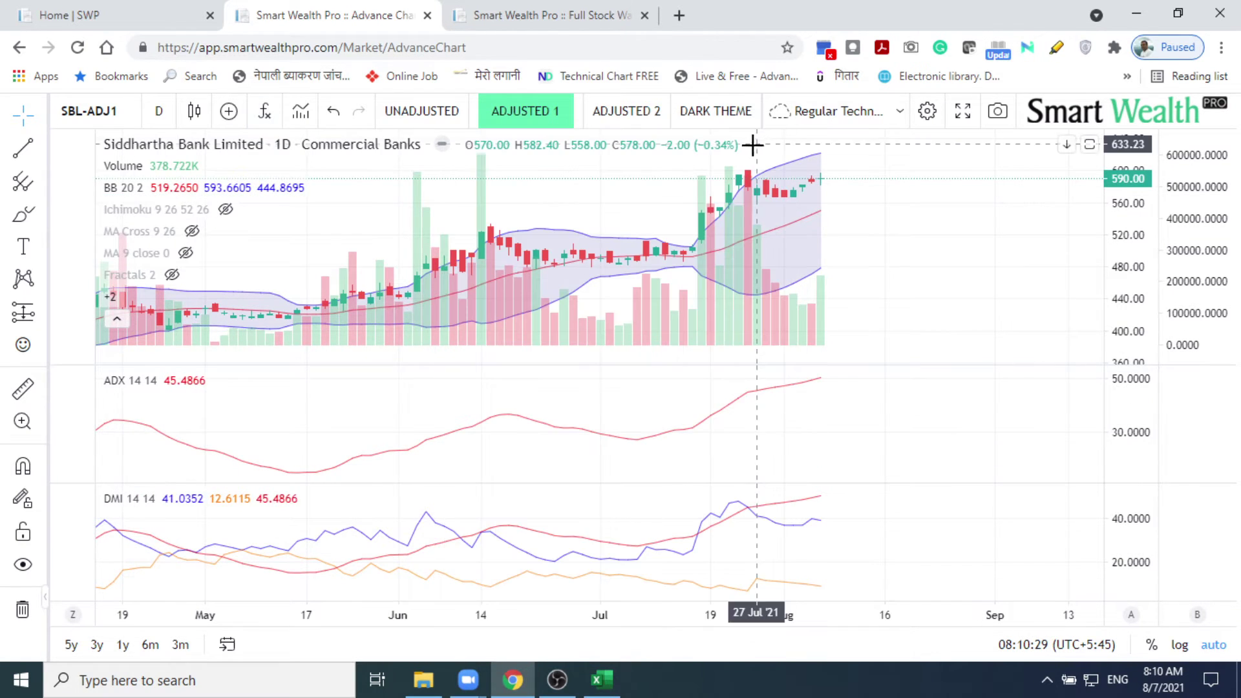
# Step: Move the DMI indicator up through the ADX pane into the main price pane
pyautogui.moveTo(246, 499)
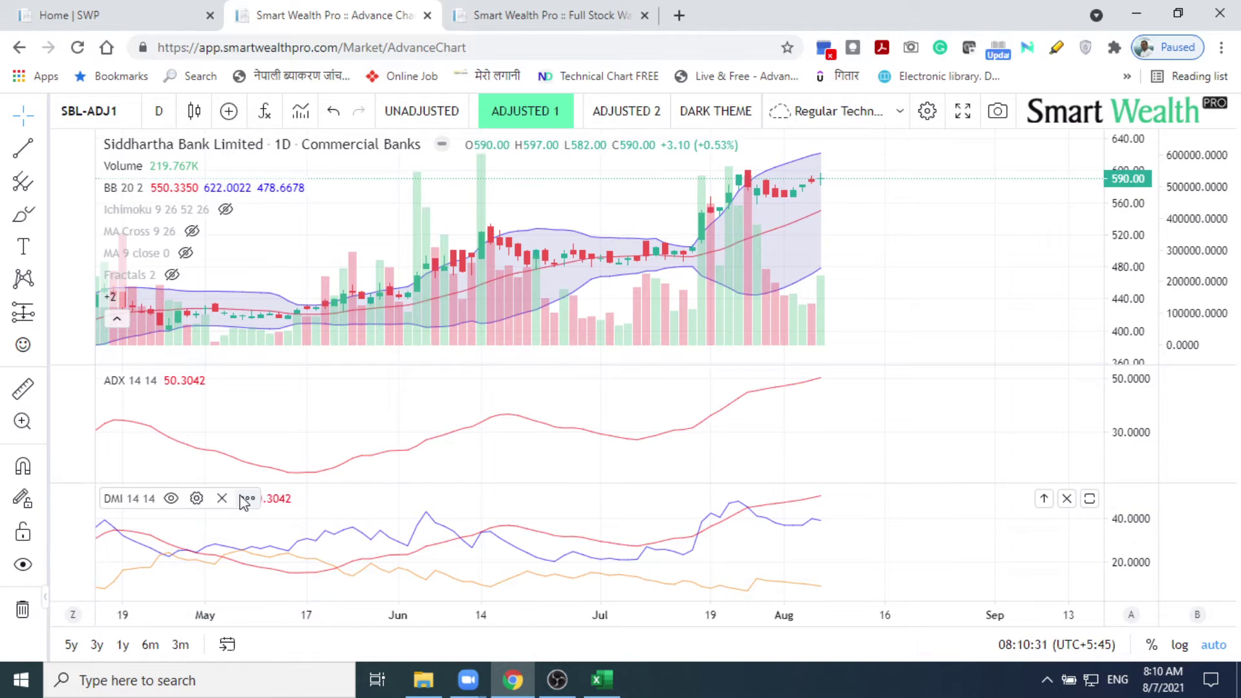
pyautogui.click(247, 498)
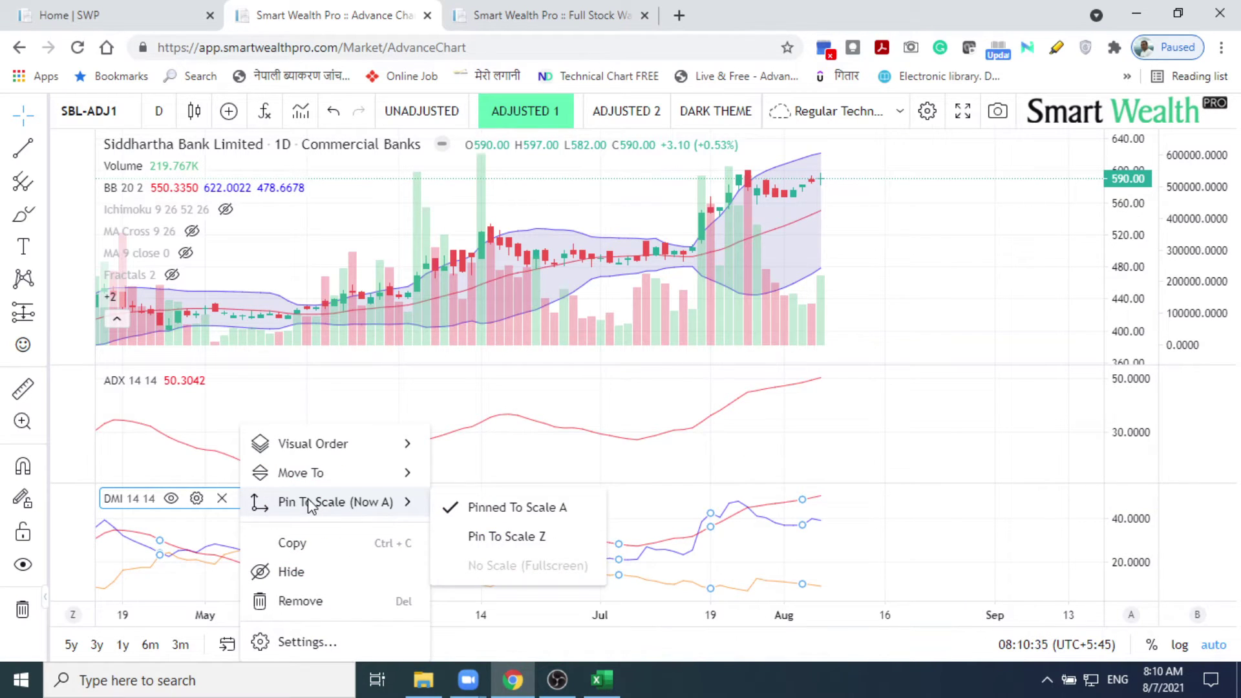
pyautogui.moveTo(336, 468)
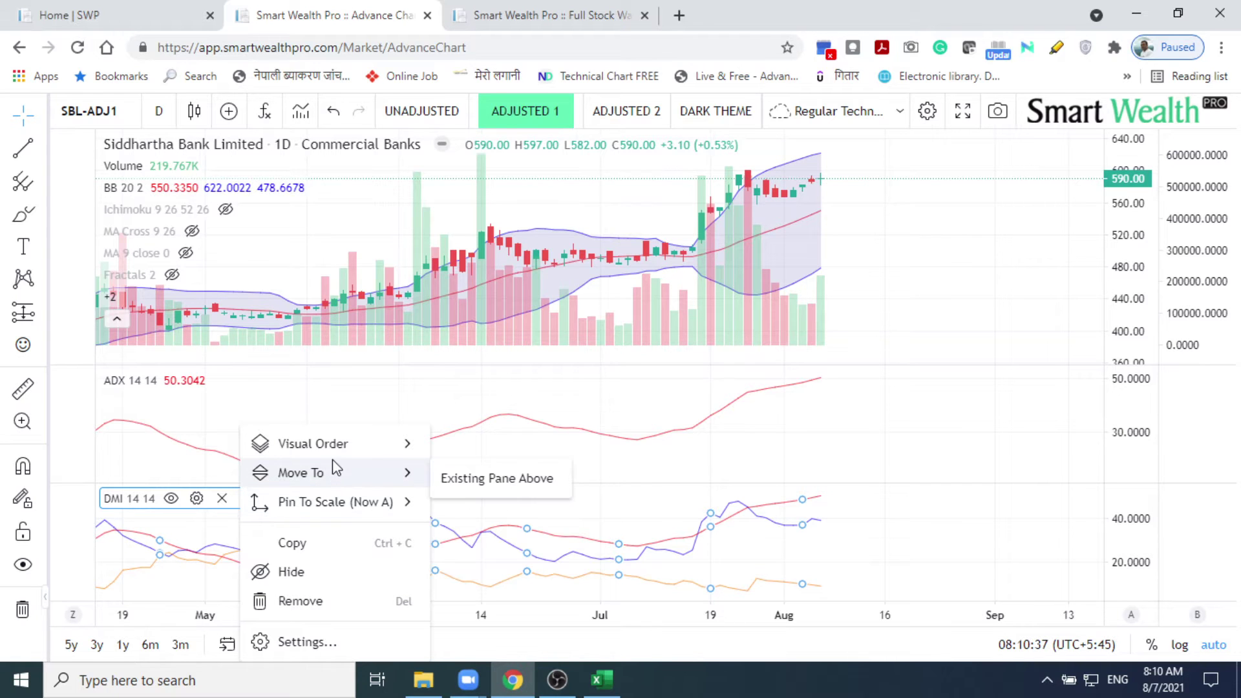
pyautogui.click(476, 478)
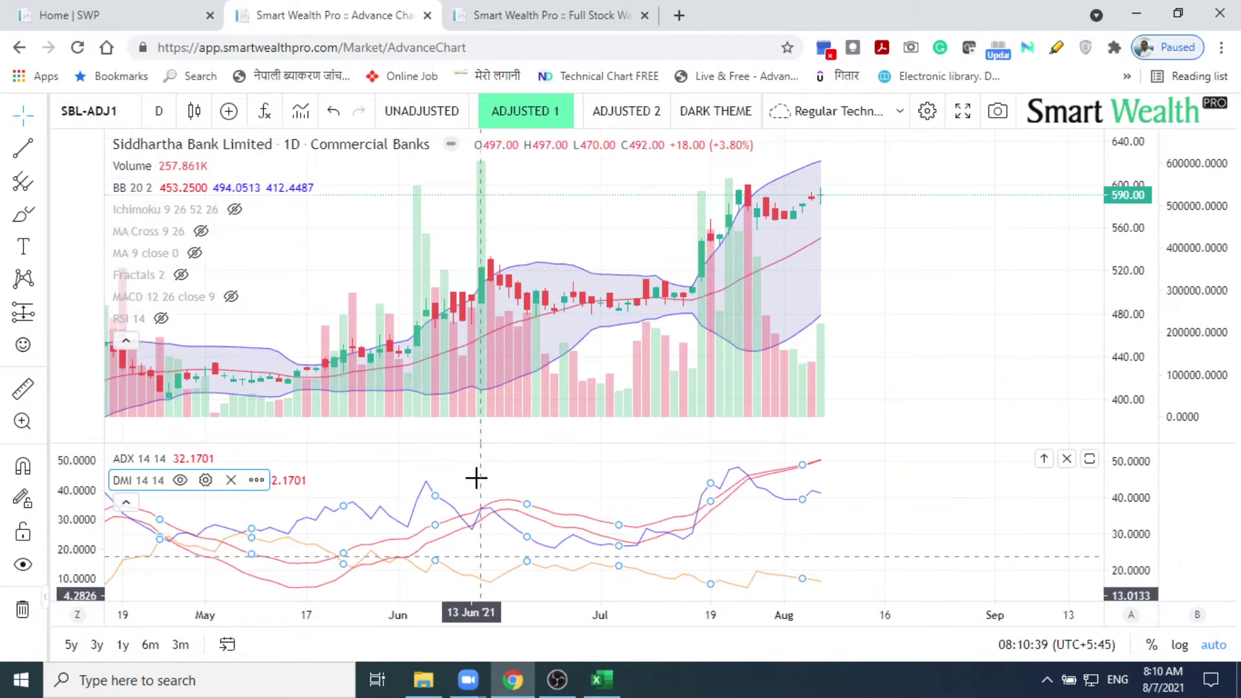
pyautogui.click(257, 480)
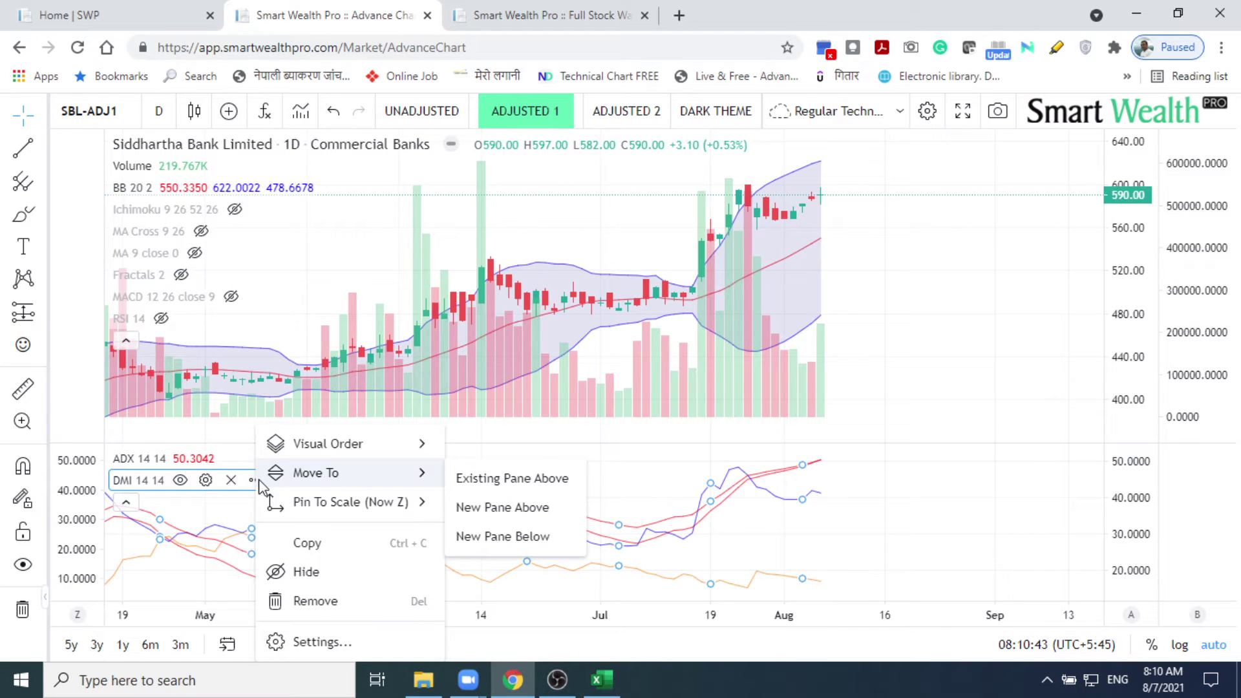
pyautogui.click(487, 478)
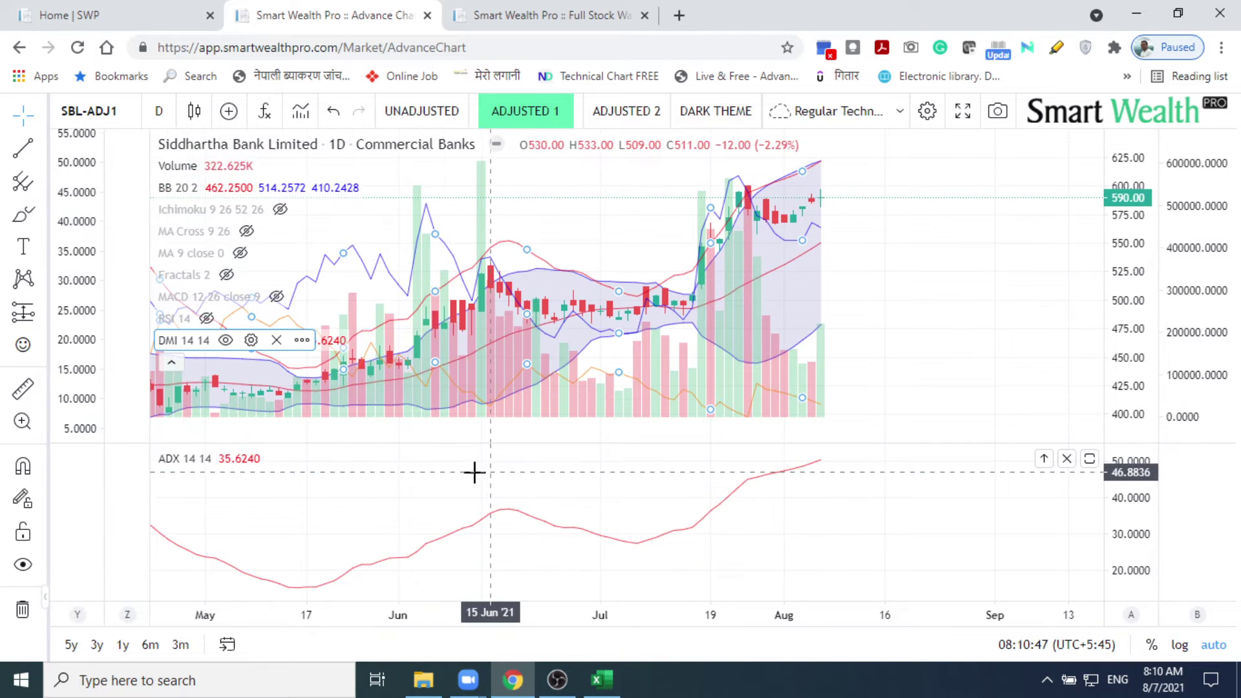
# Step: Move ADX into the price pane as well, then hide both the ADX and DMI lines
pyautogui.moveTo(256, 466)
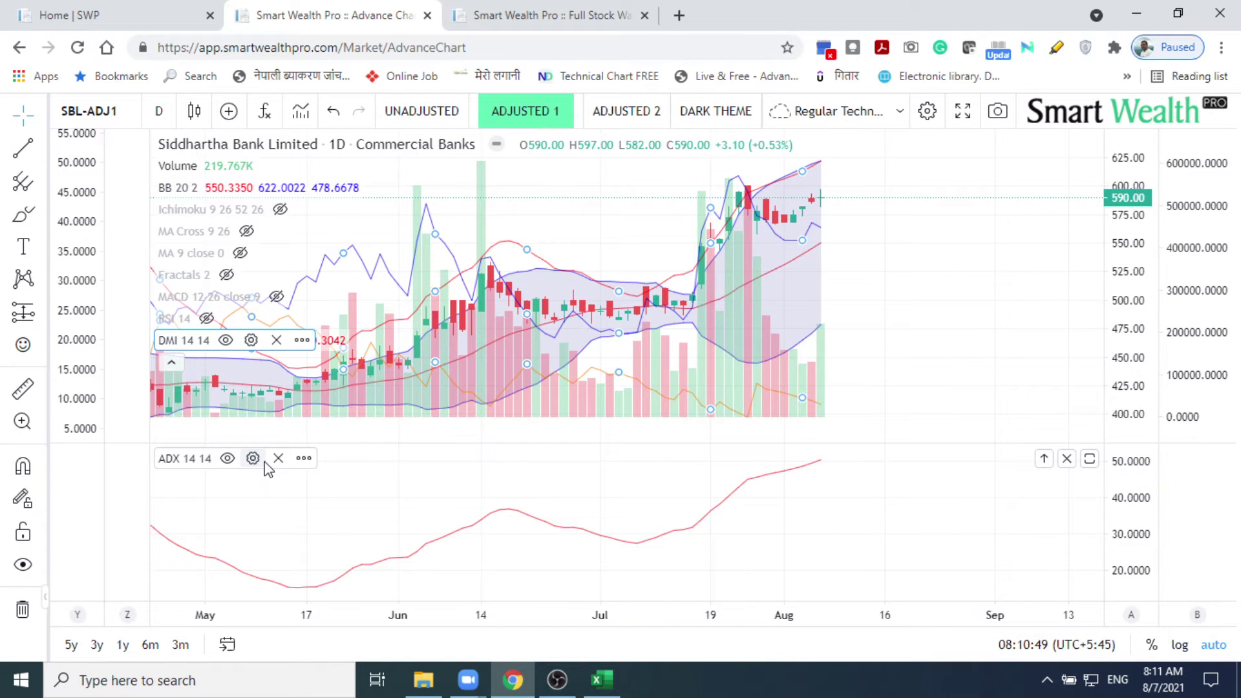
pyautogui.click(304, 458)
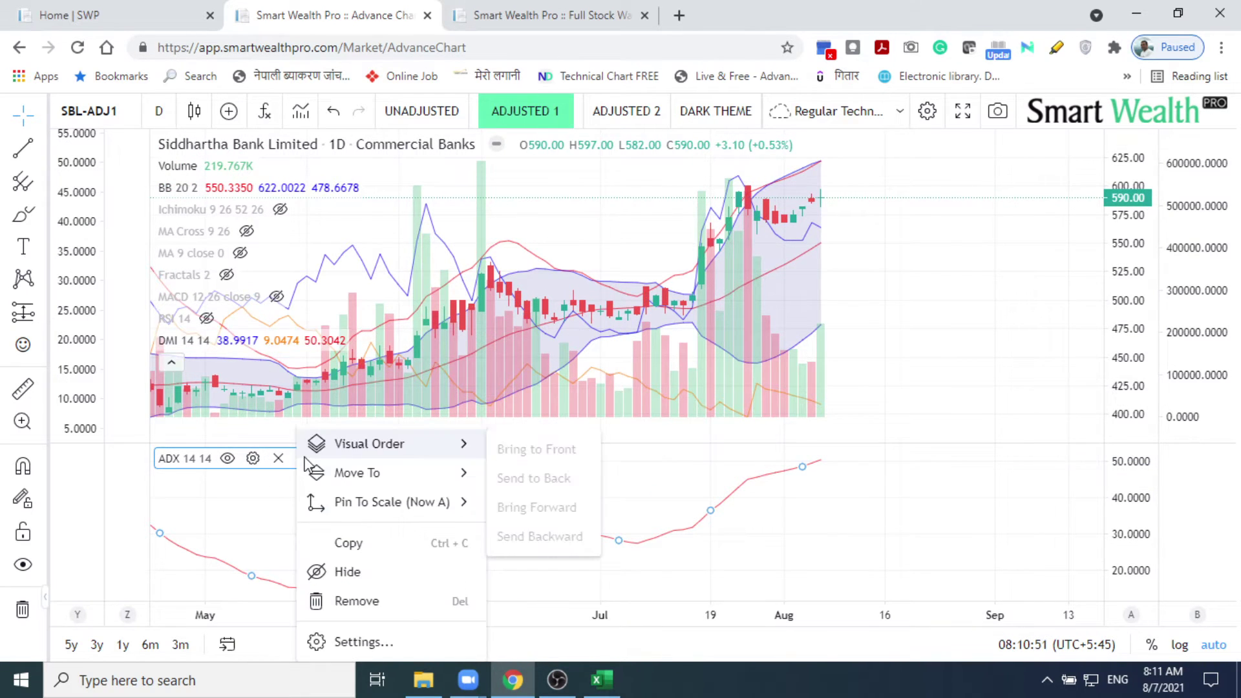
pyautogui.moveTo(340, 478)
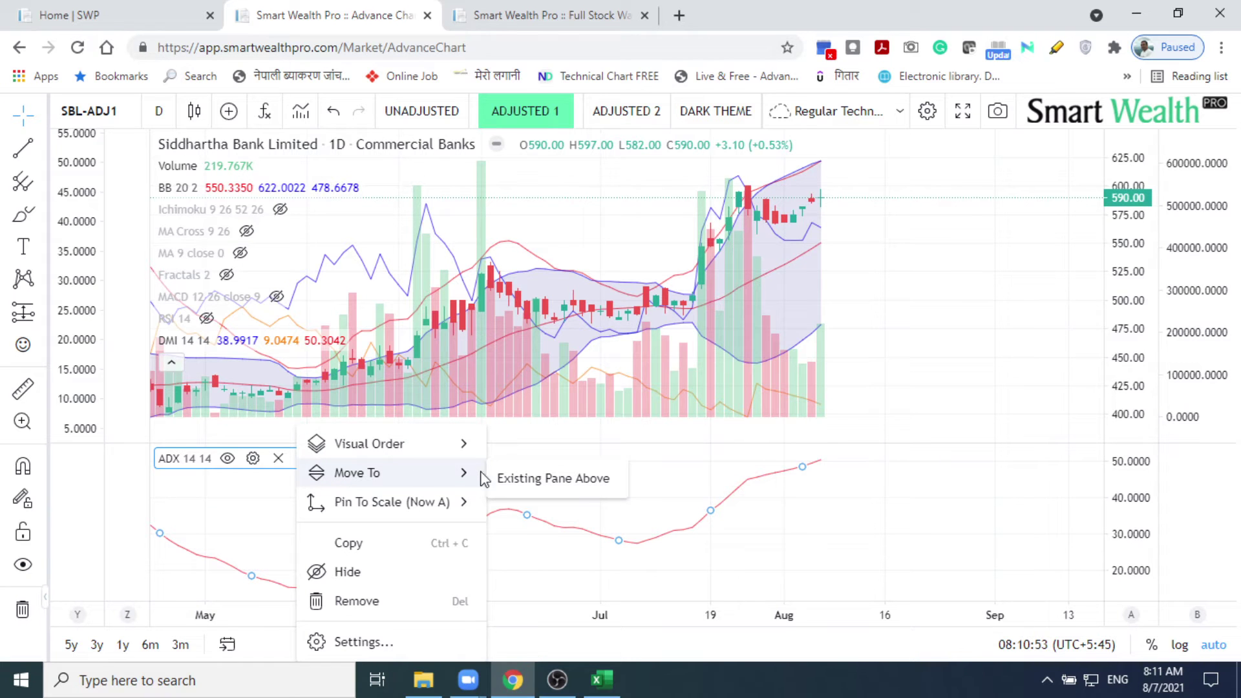
pyautogui.click(512, 479)
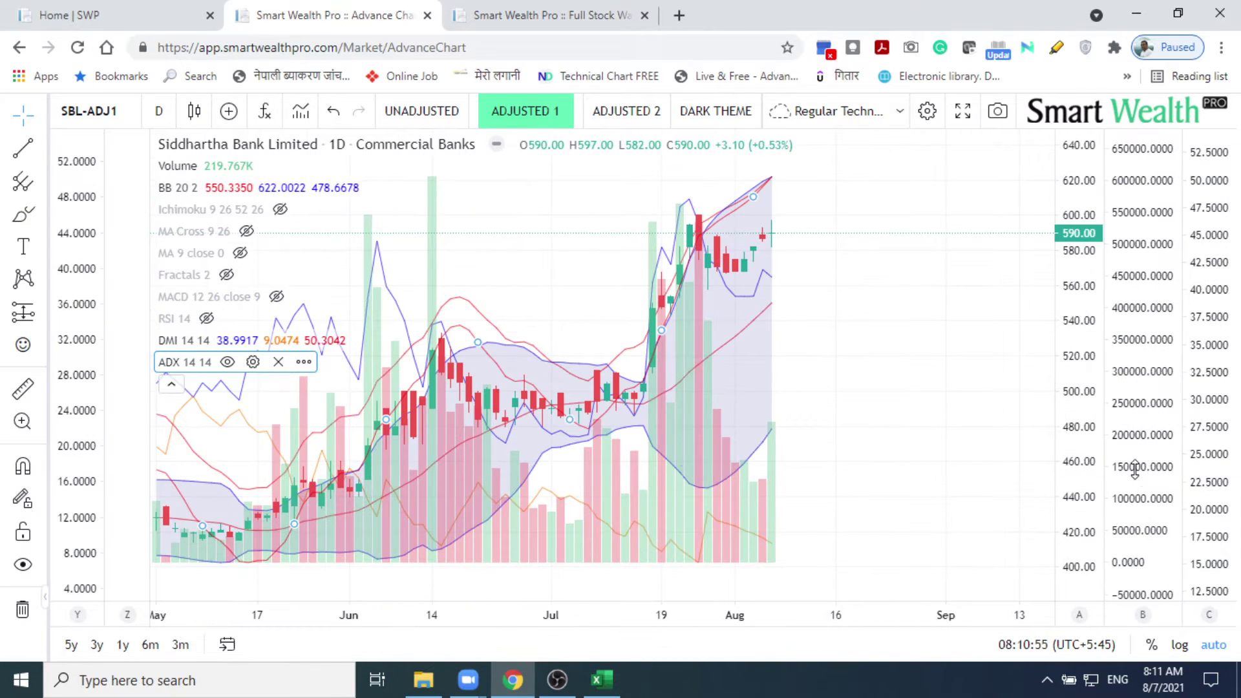
pyautogui.click(226, 362)
pyautogui.click(222, 343)
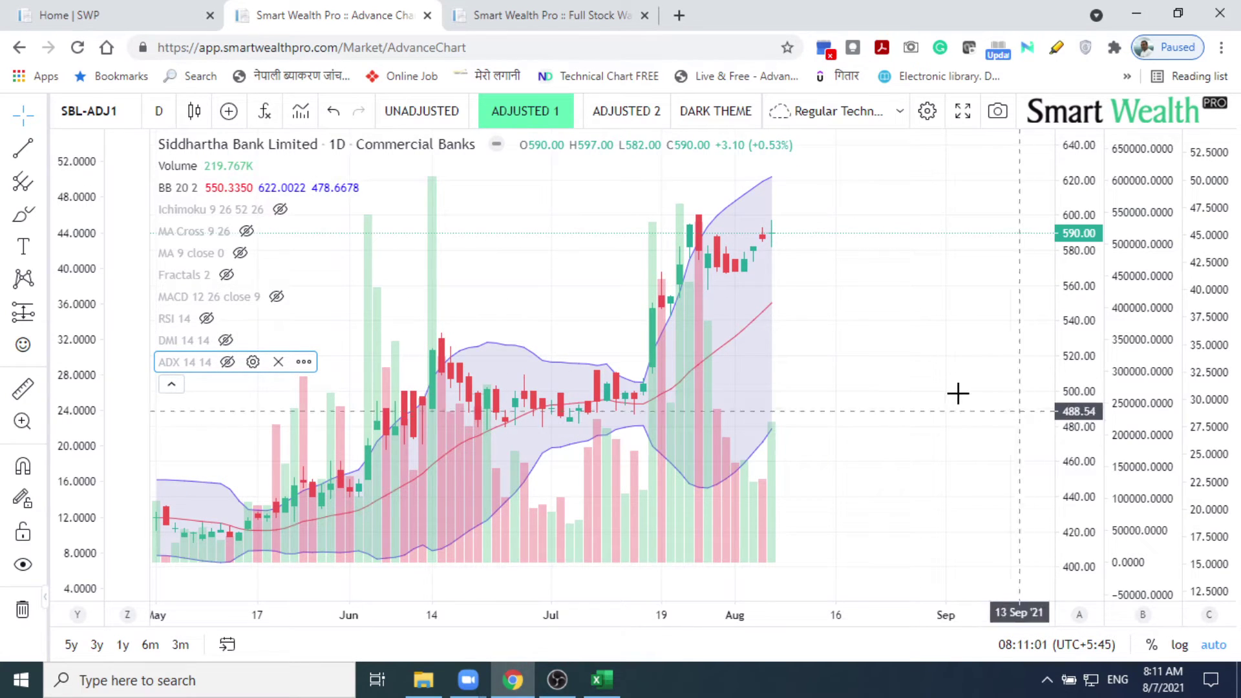
# Step: Hide the Bollinger Bands and the volume bars on the chart
pyautogui.moveTo(262, 213)
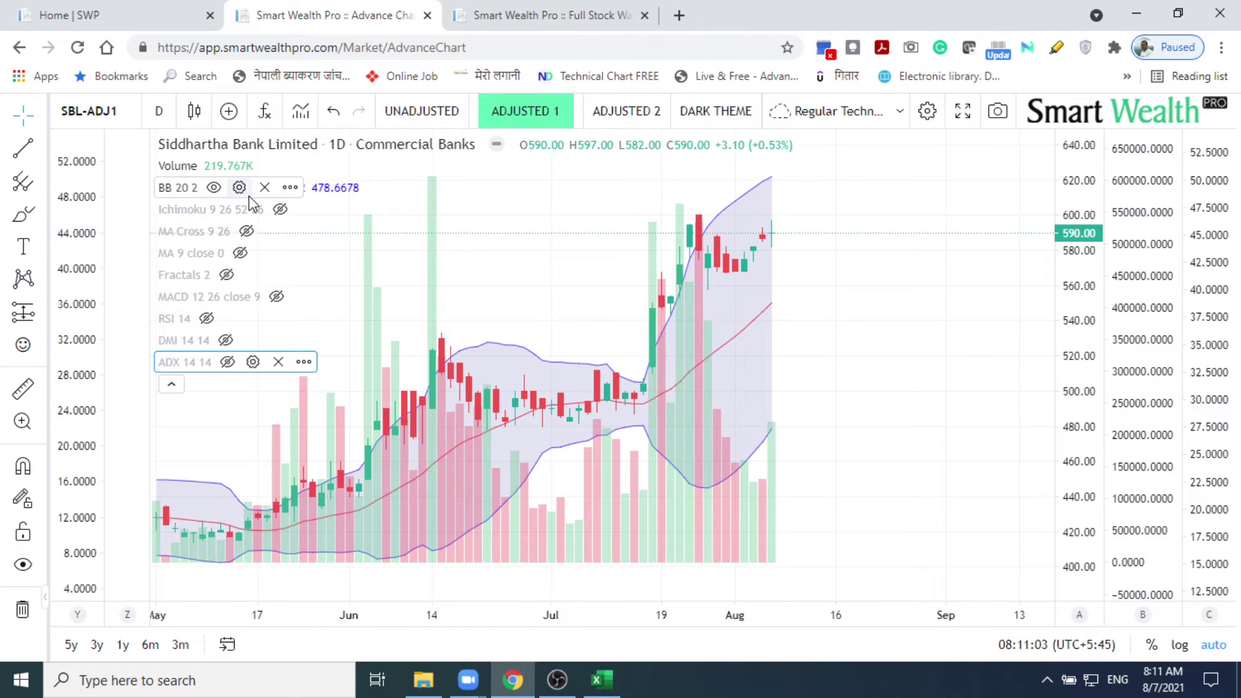
pyautogui.click(214, 187)
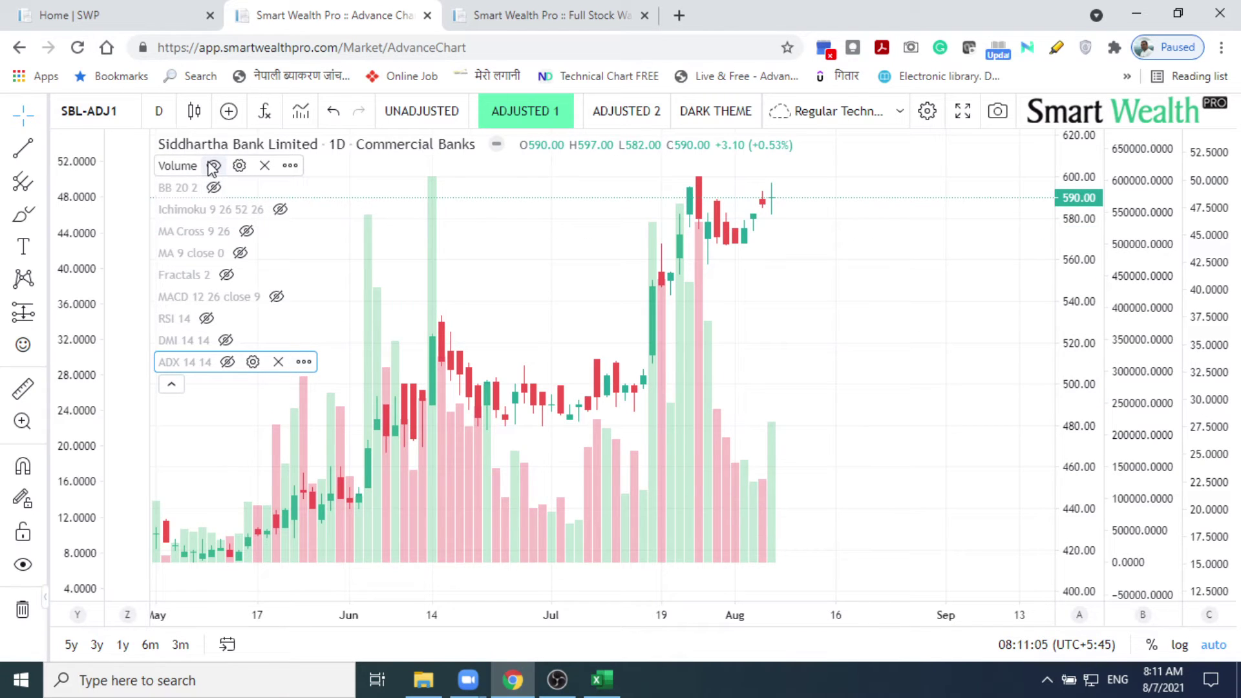
pyautogui.click(213, 166)
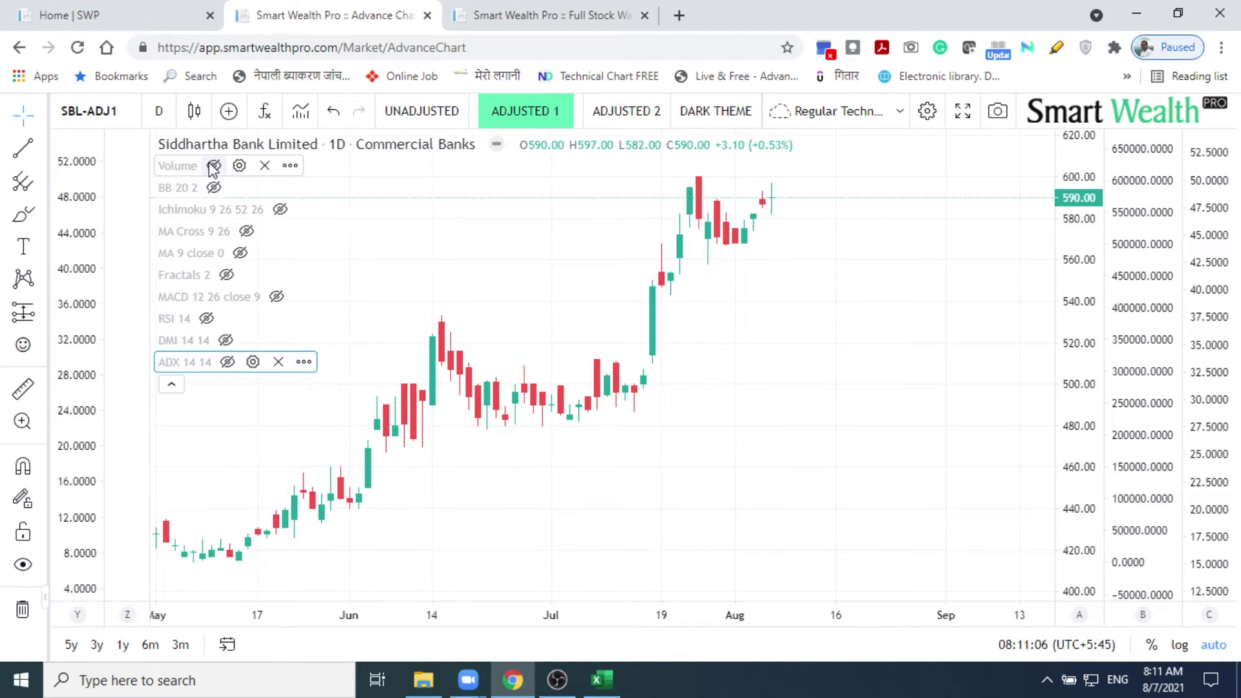
# Step: Switch the chart symbol to NICL, Nepal Insurance Co. Ltd
pyautogui.click(124, 100)
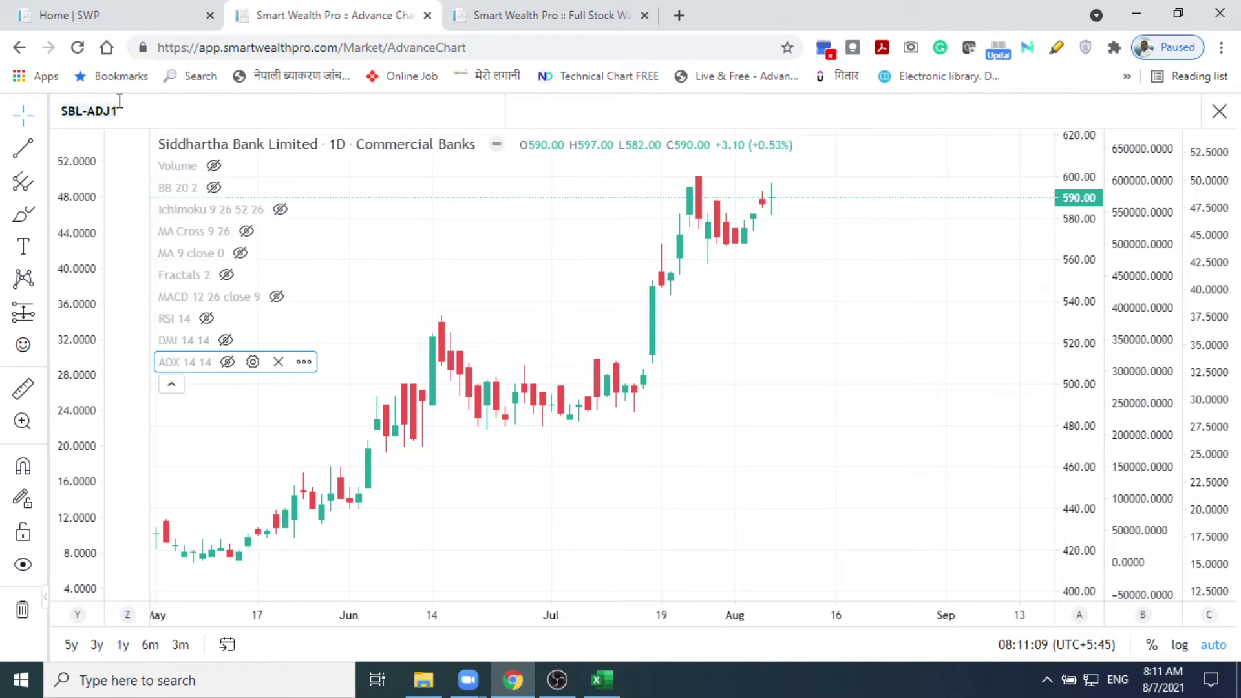
pyautogui.write('N')
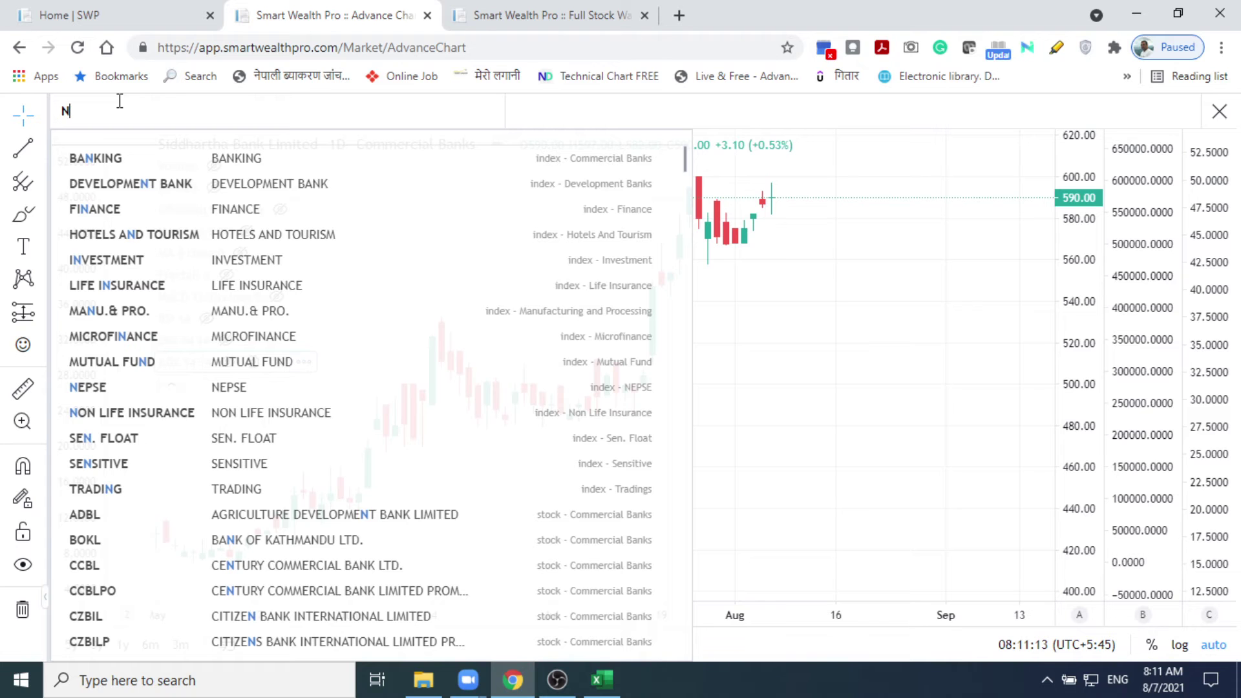
pyautogui.write('ICL')
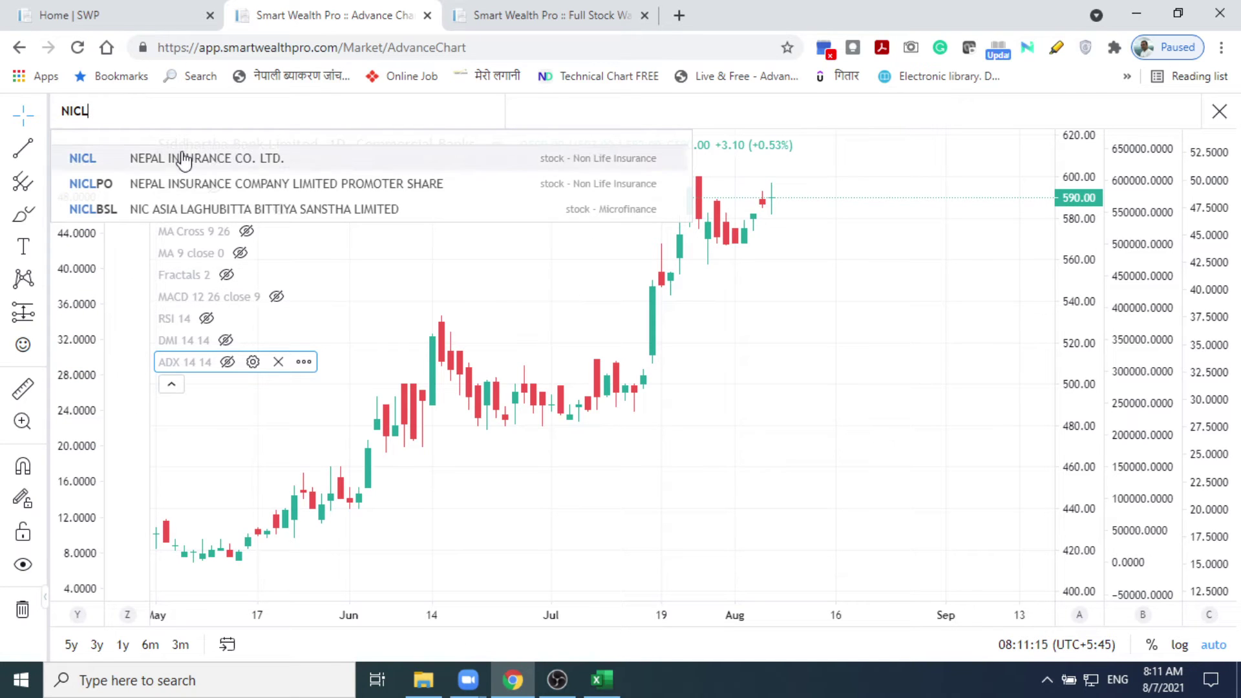
pyautogui.click(184, 158)
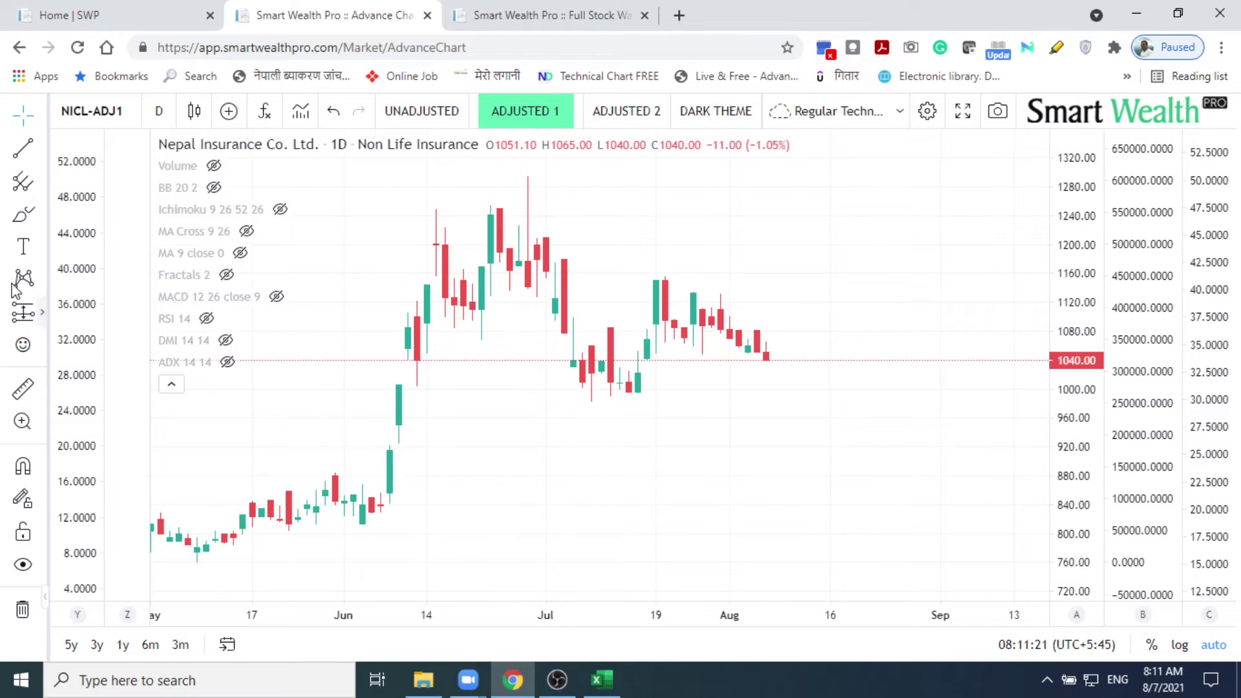
# Step: Bring the Zoom meeting forward to view the presenter's shared NRIC-ADJ1 chart
pyautogui.moveTo(468, 679)
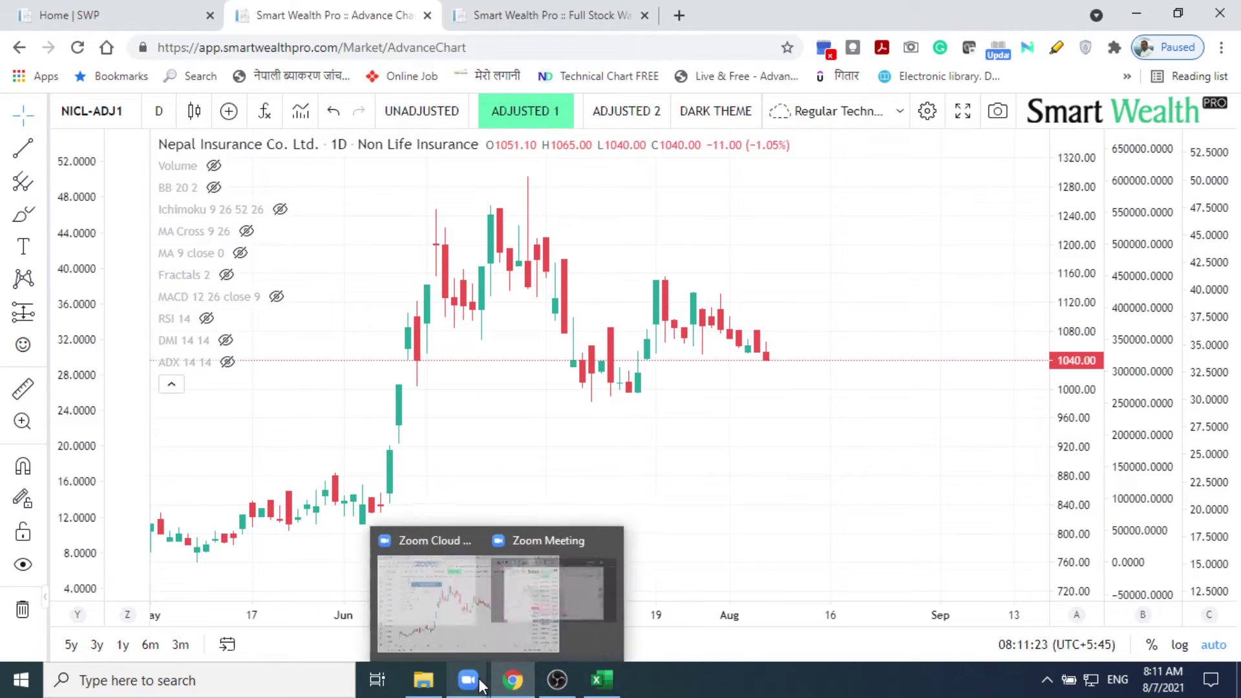
pyautogui.click(504, 622)
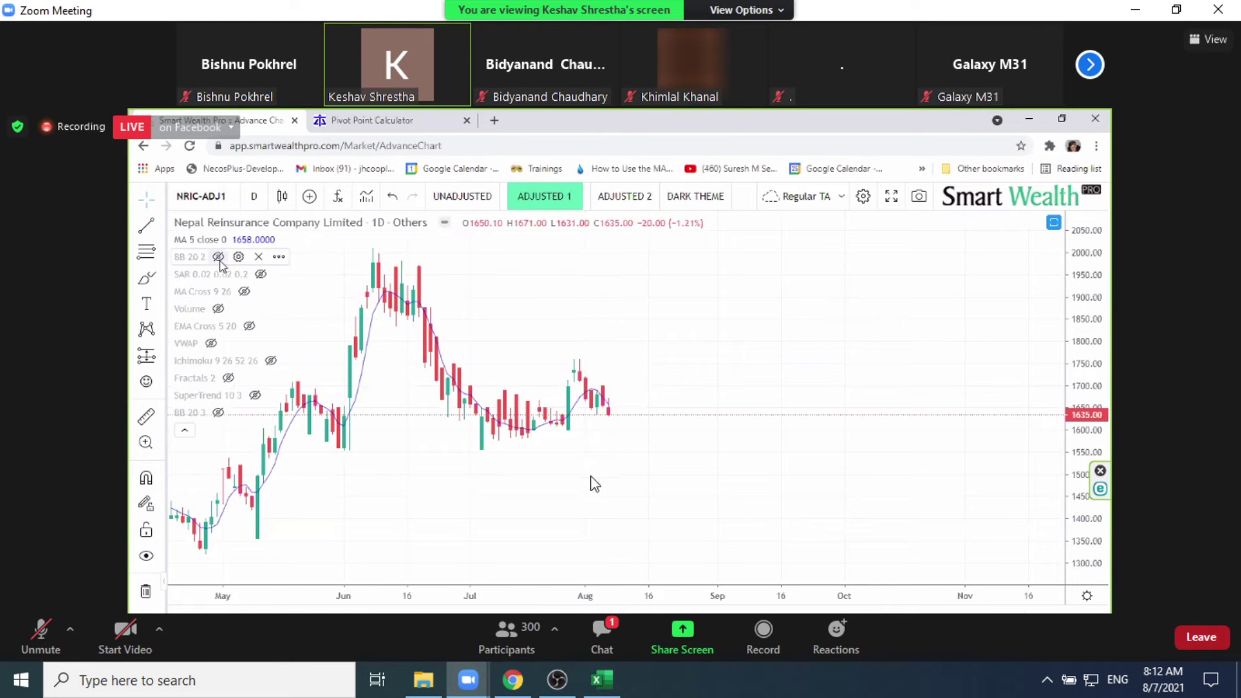
pyautogui.moveTo(484, 675)
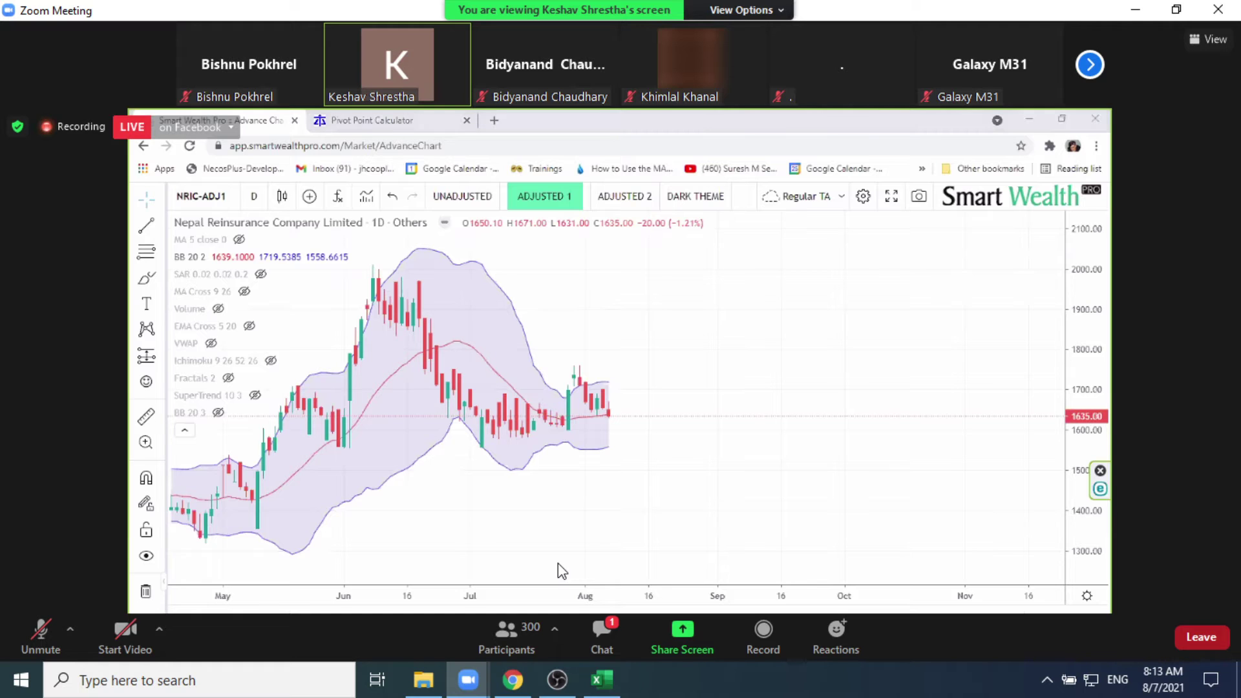
# Step: Calculate 1639 − 1719 in Calculator to get the 80-point gap, then clear
pyautogui.write('639')
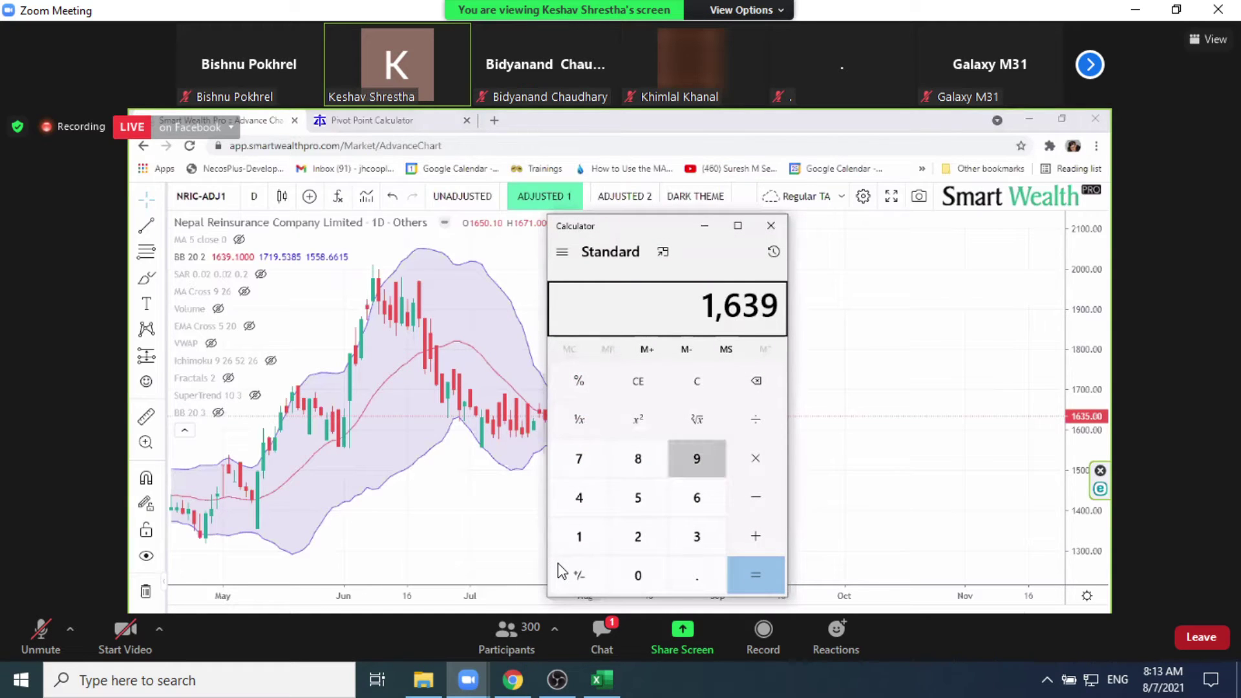
pyautogui.write(' - 1719')
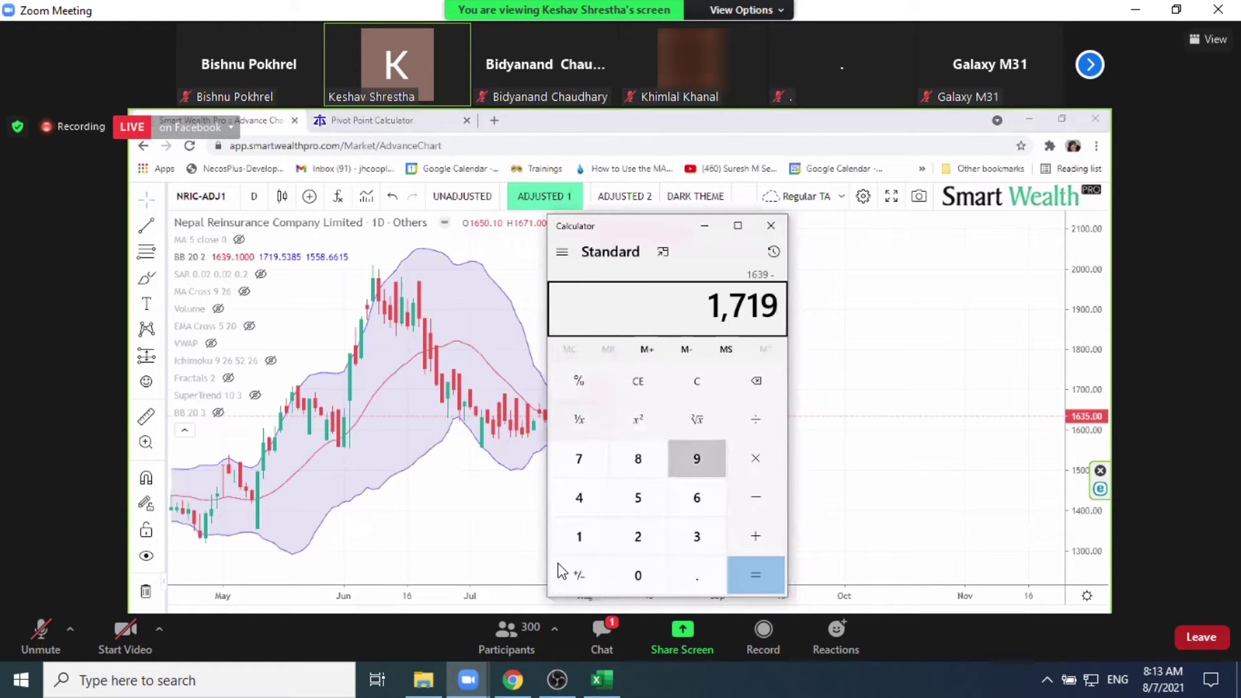
pyautogui.press('Return')
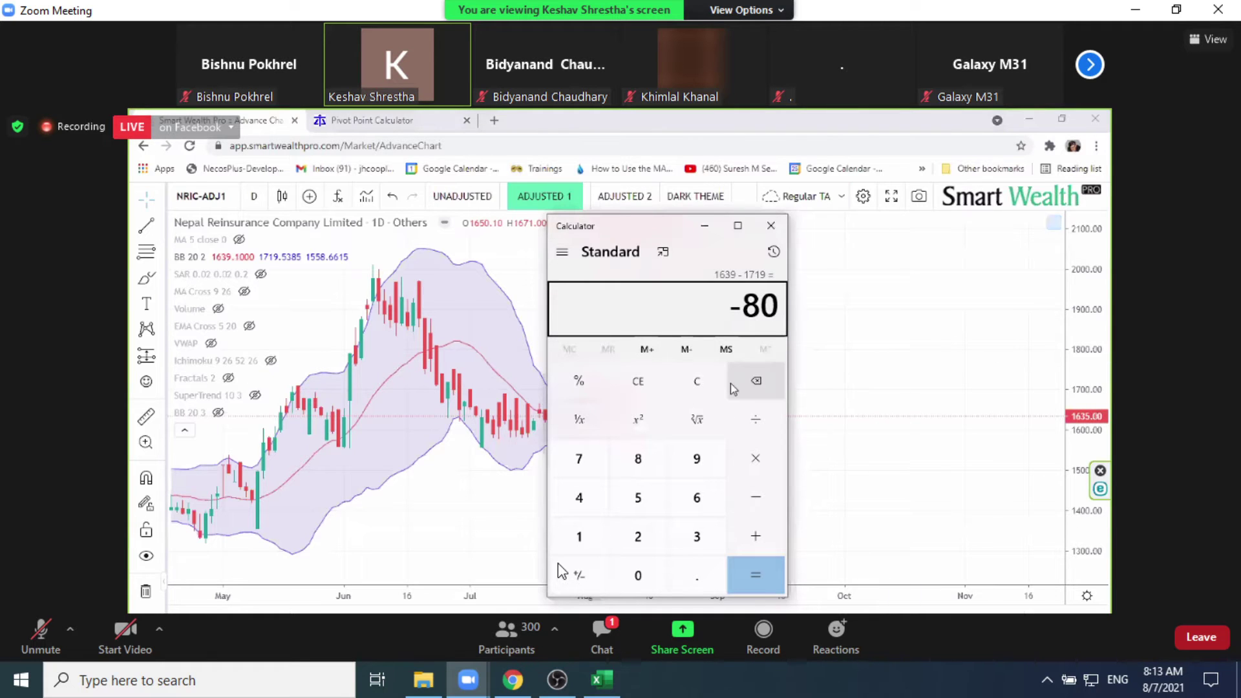
pyautogui.click(698, 383)
# Step: Compute 80 ÷ 1635 × 100 (about 4.89%) and close Calculator
pyautogui.write('80')
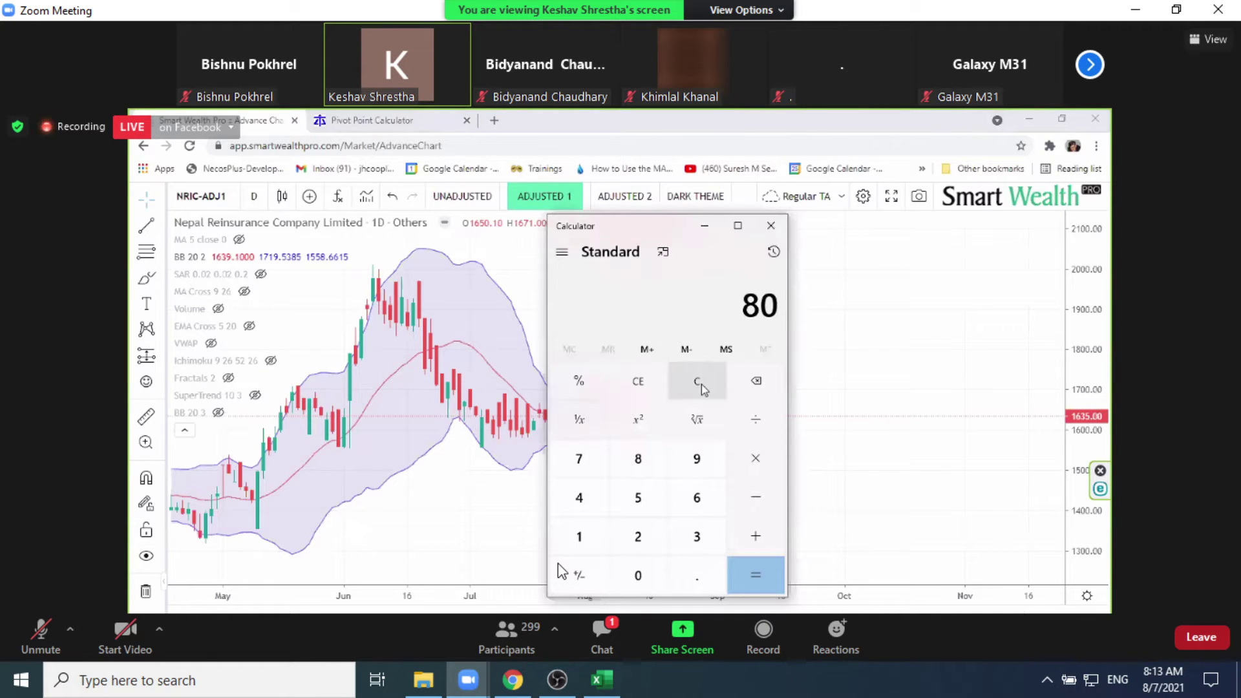
pyautogui.press('/')
pyautogui.write('1635')
pyautogui.press('*')
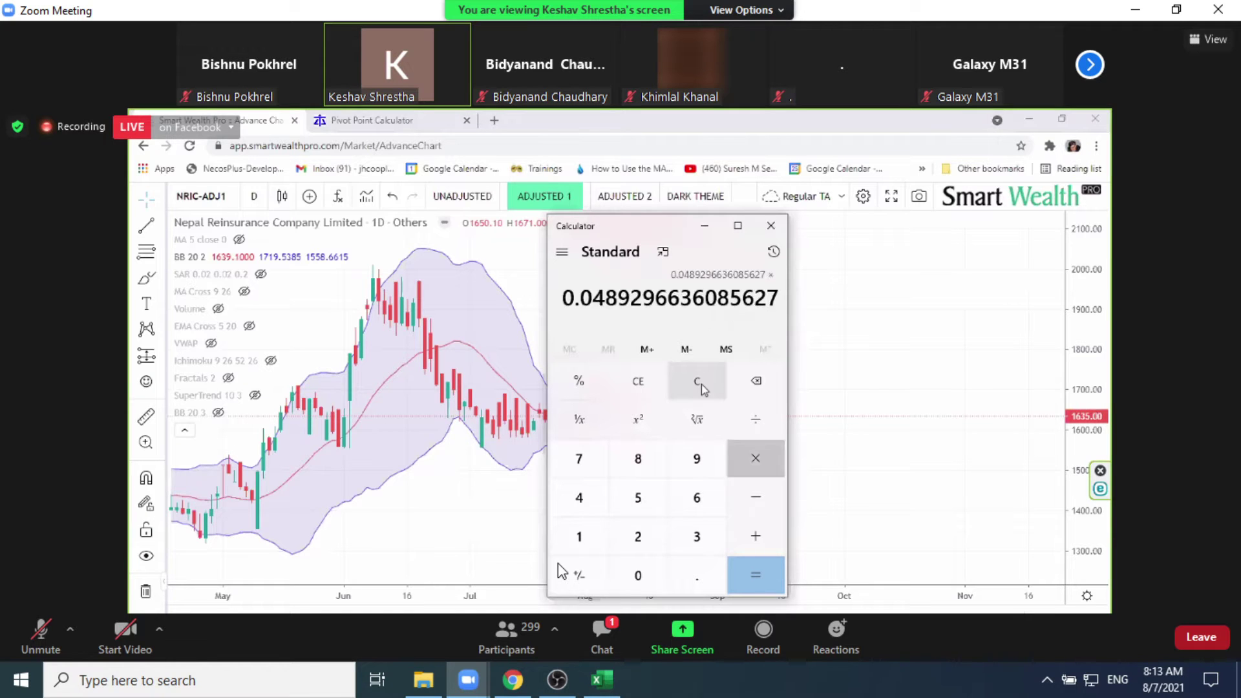
pyautogui.write('100')
pyautogui.press('Return')
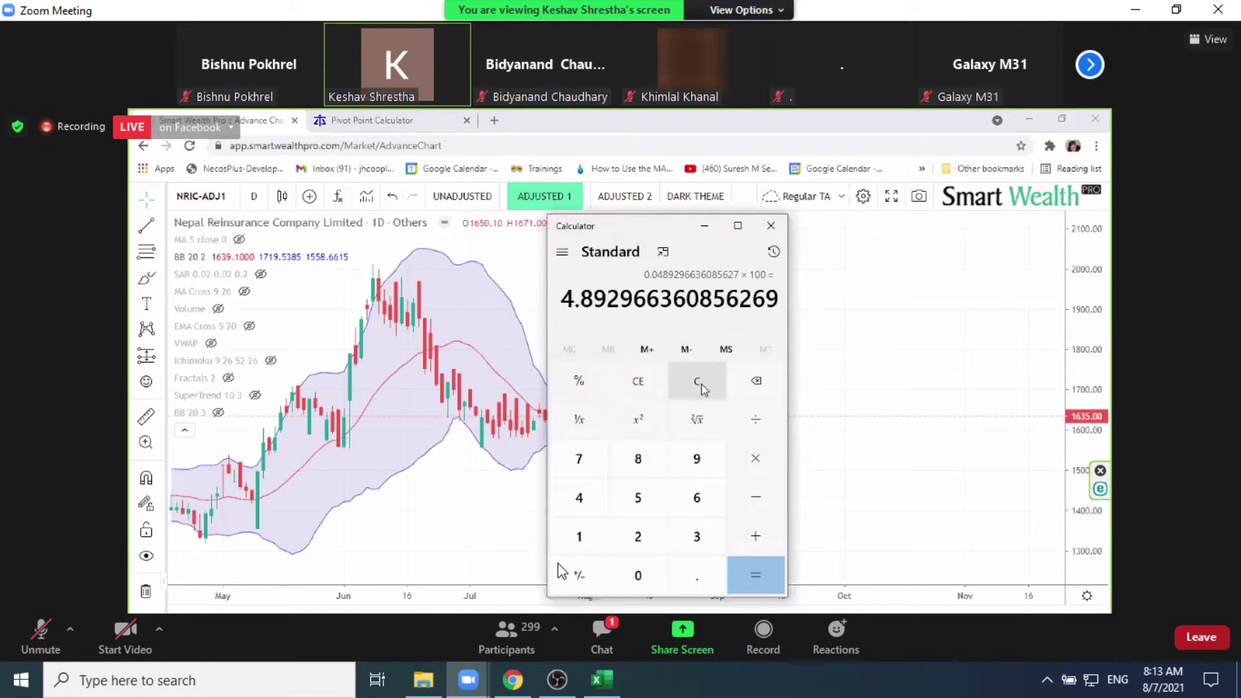
pyautogui.click(833, 356)
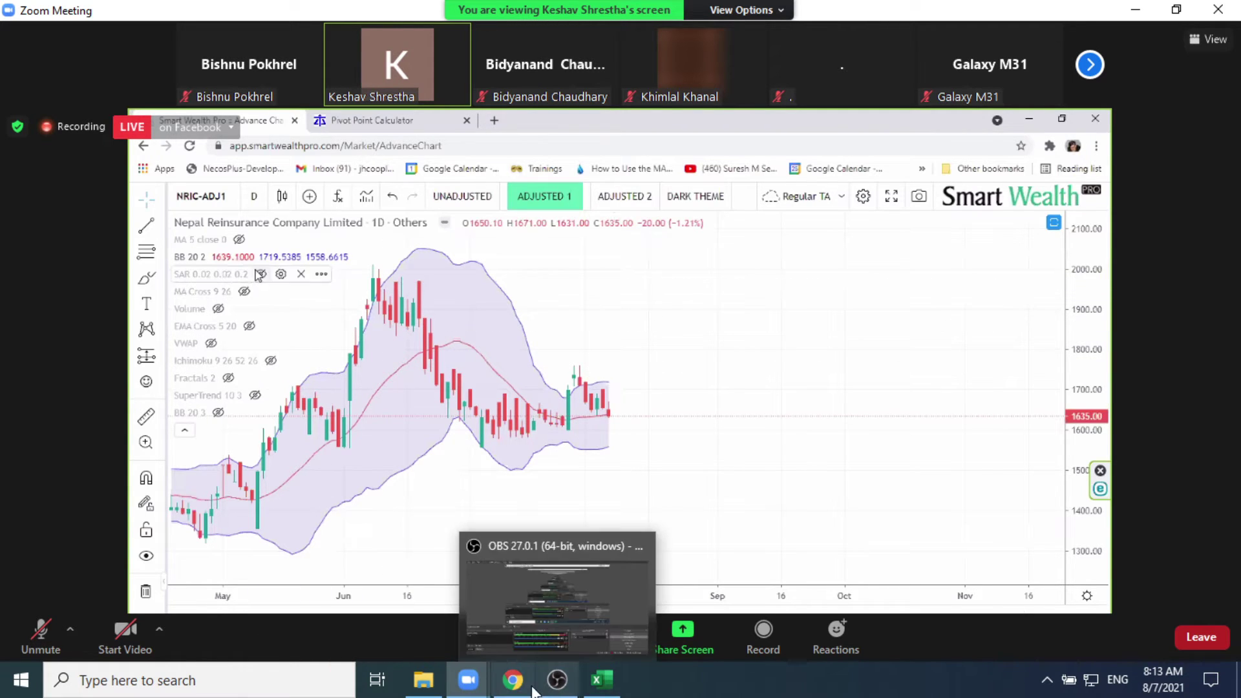
pyautogui.moveTo(514, 678)
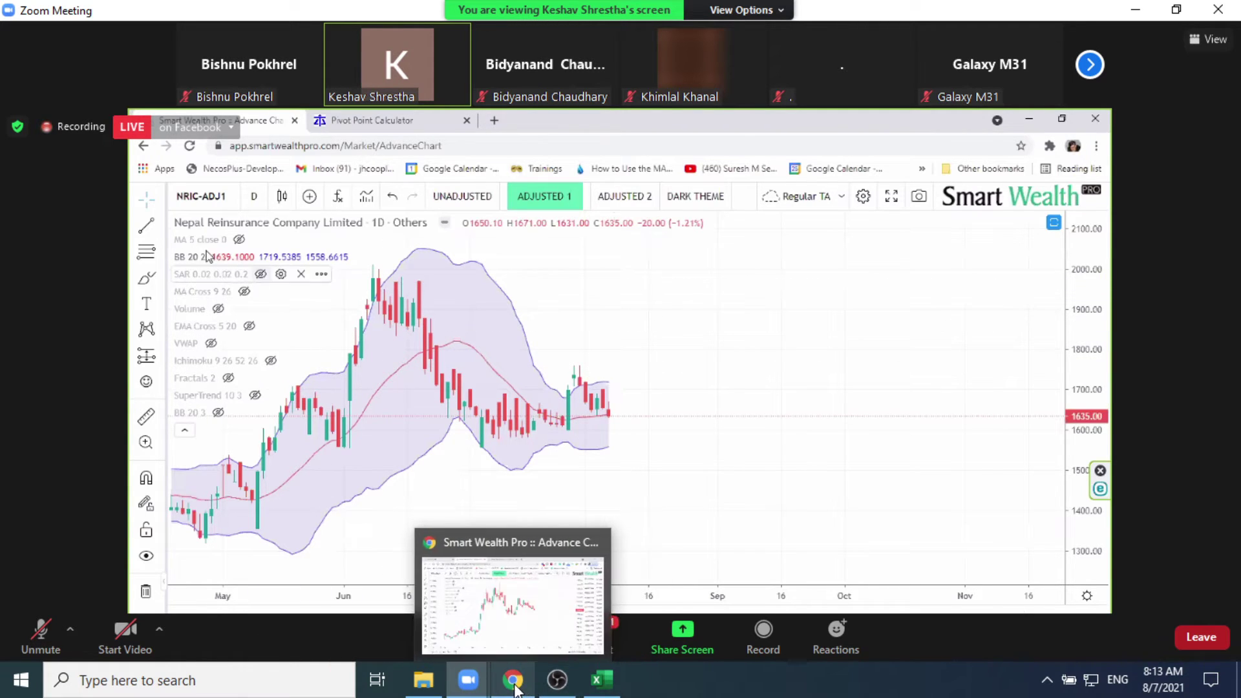
# Step: Add a Moving Average (MA 9 close 0) line to the NICL-ADJ1 price chart
pyautogui.click(536, 612)
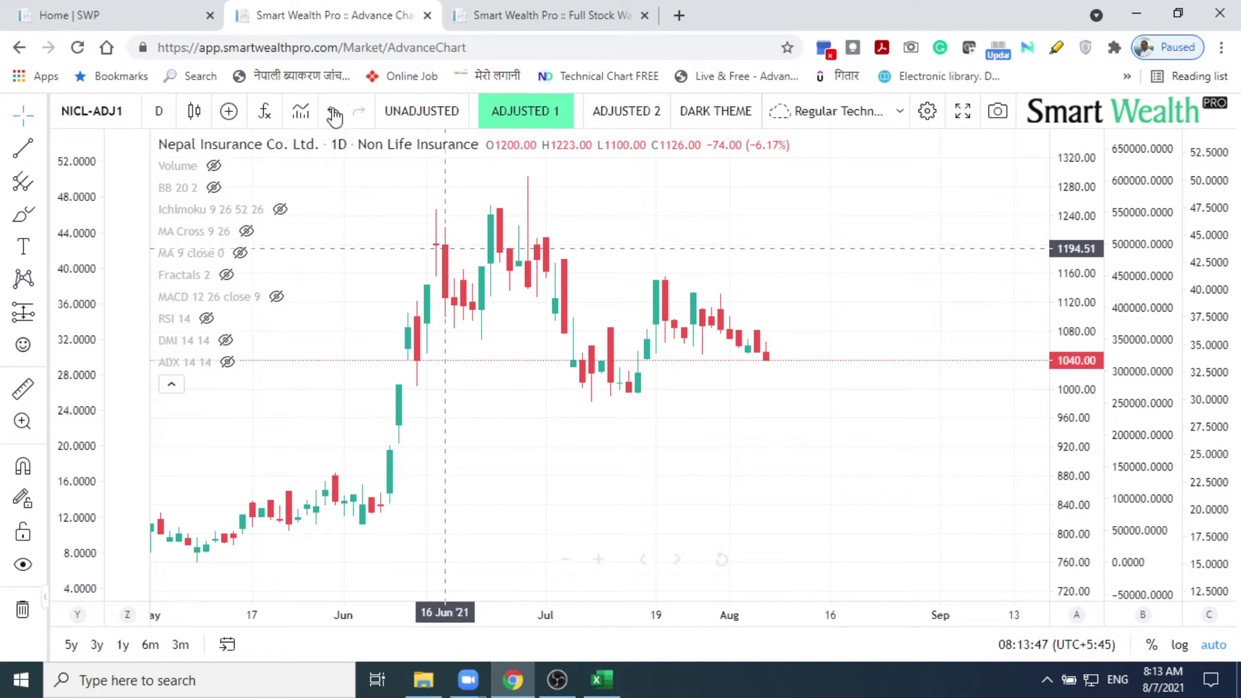
pyautogui.click(265, 111)
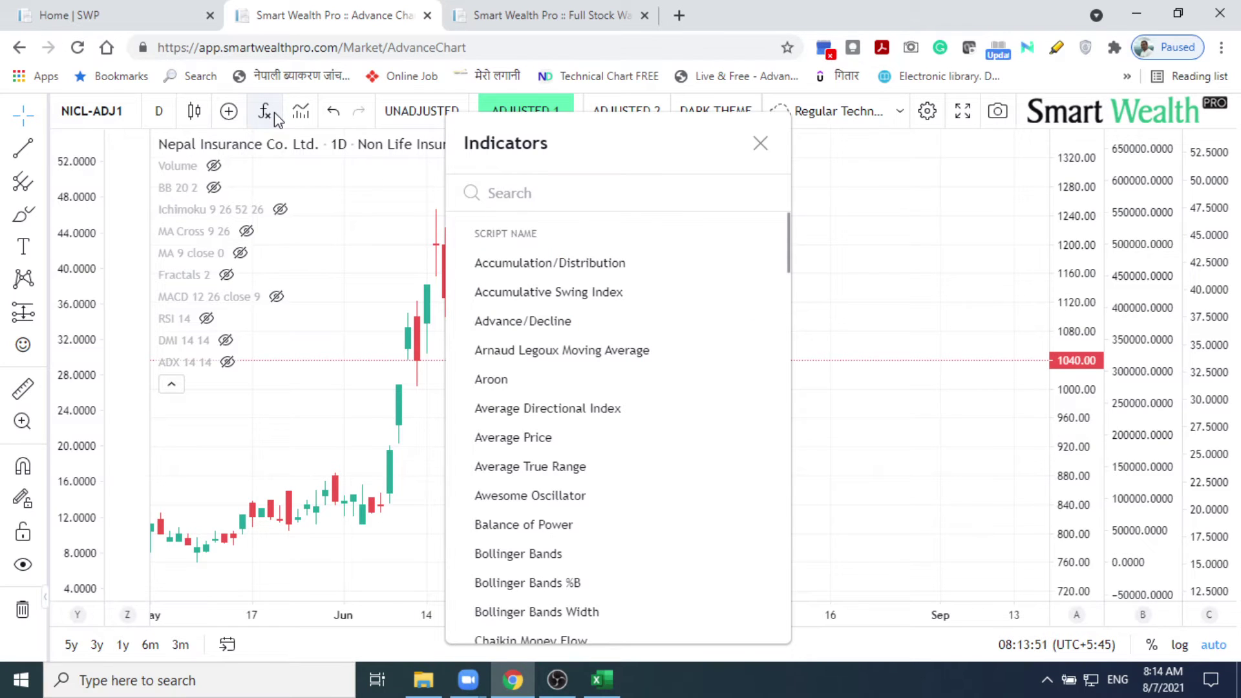
pyautogui.write('MA')
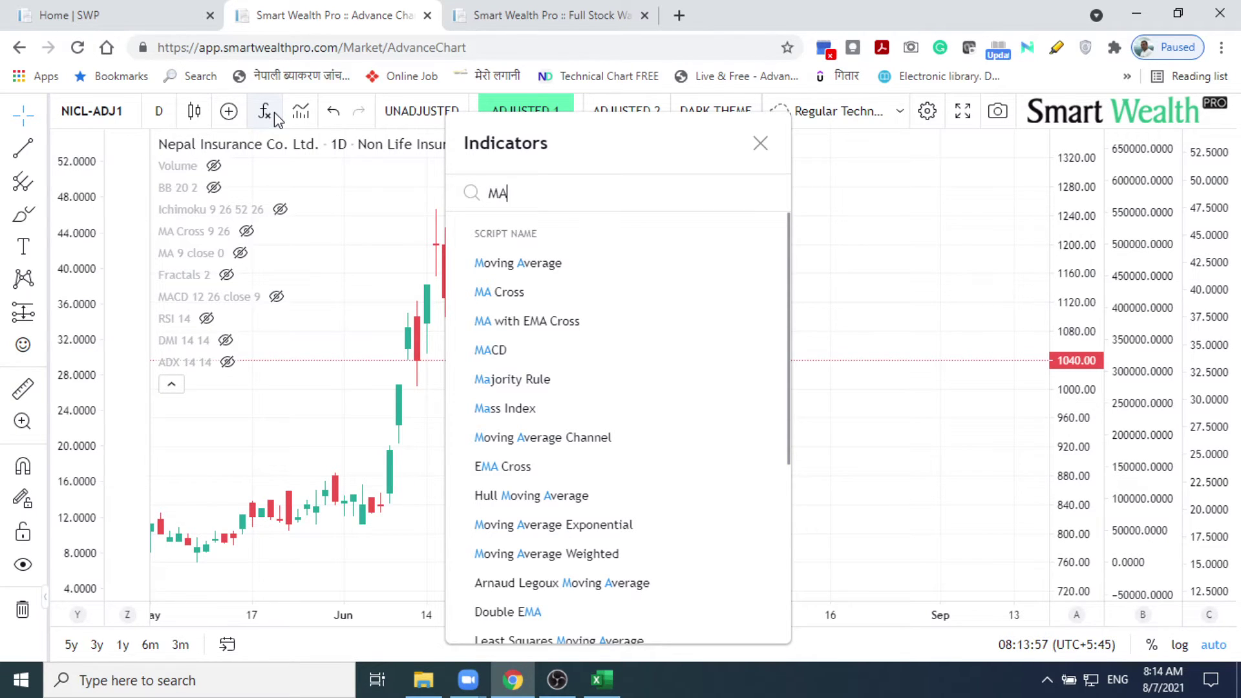
pyautogui.press('BackSpace')
pyautogui.press('BackSpace')
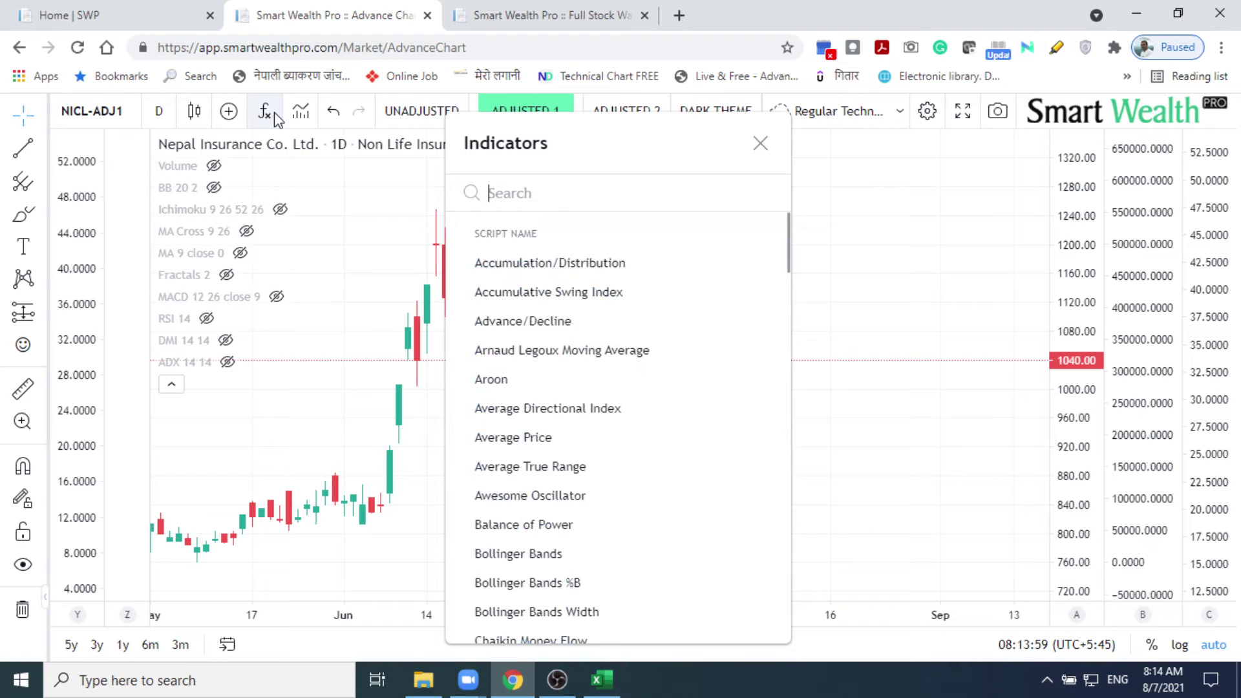
pyautogui.write('MA')
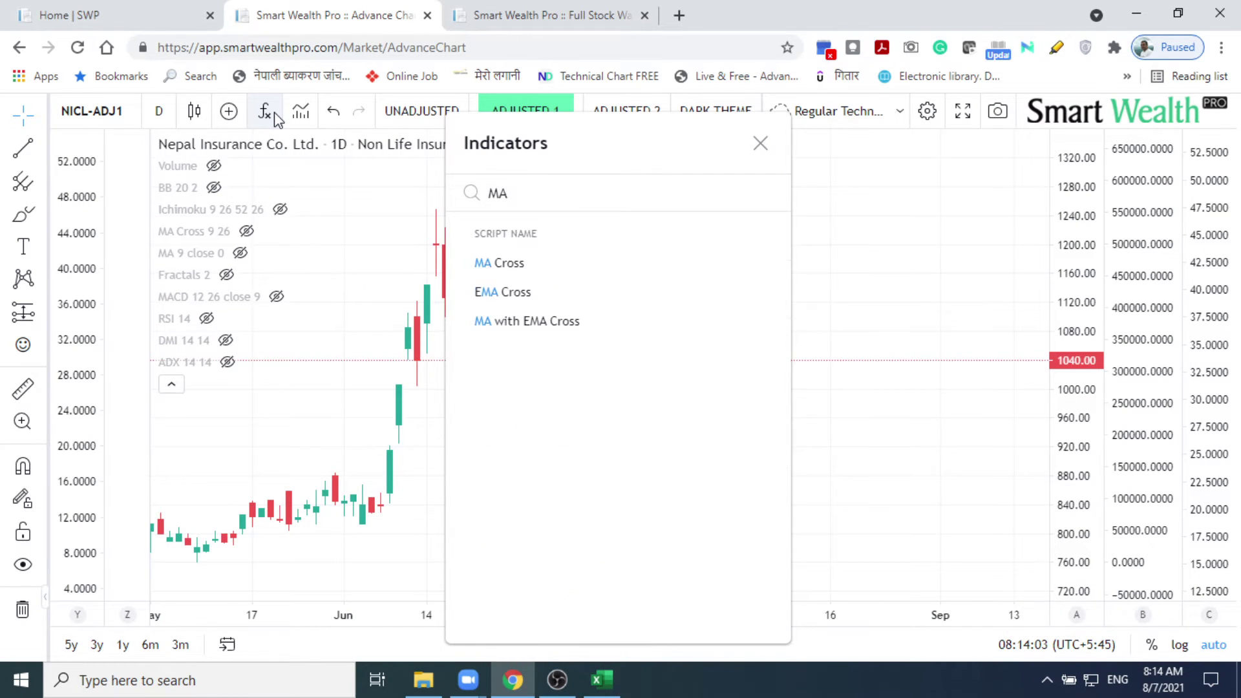
pyautogui.write(' Cl')
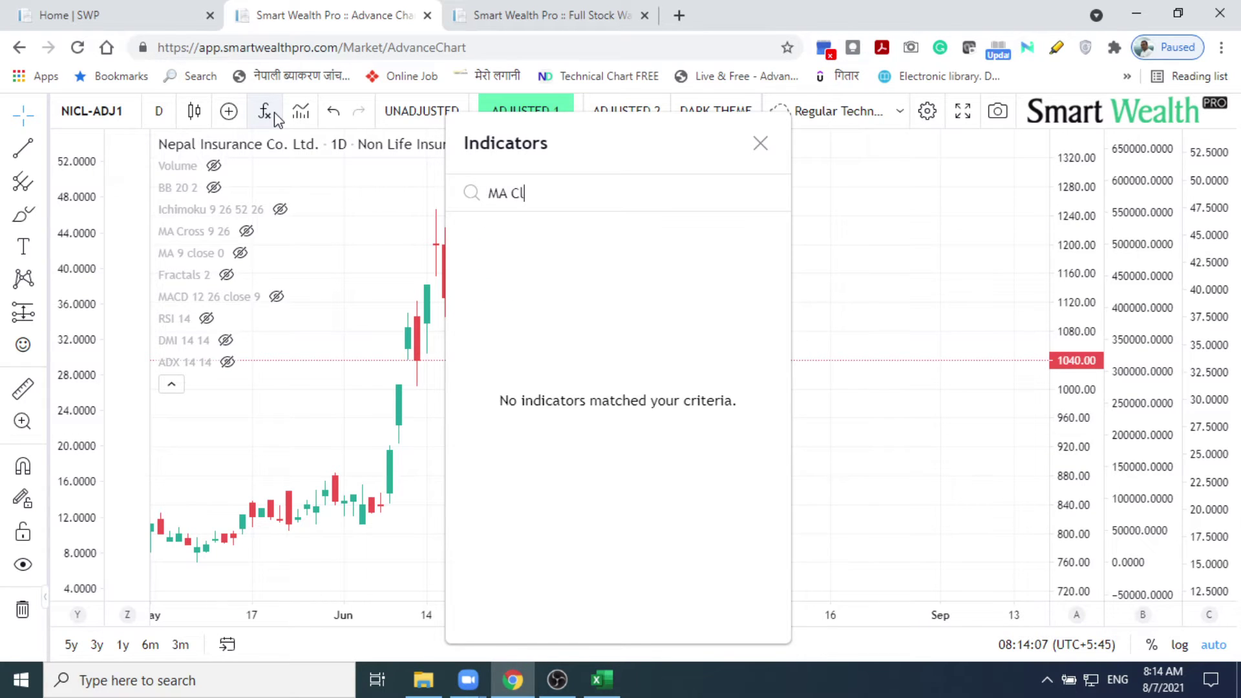
pyautogui.press('BackSpace')
pyautogui.press('BackSpace')
pyautogui.press('BackSpace')
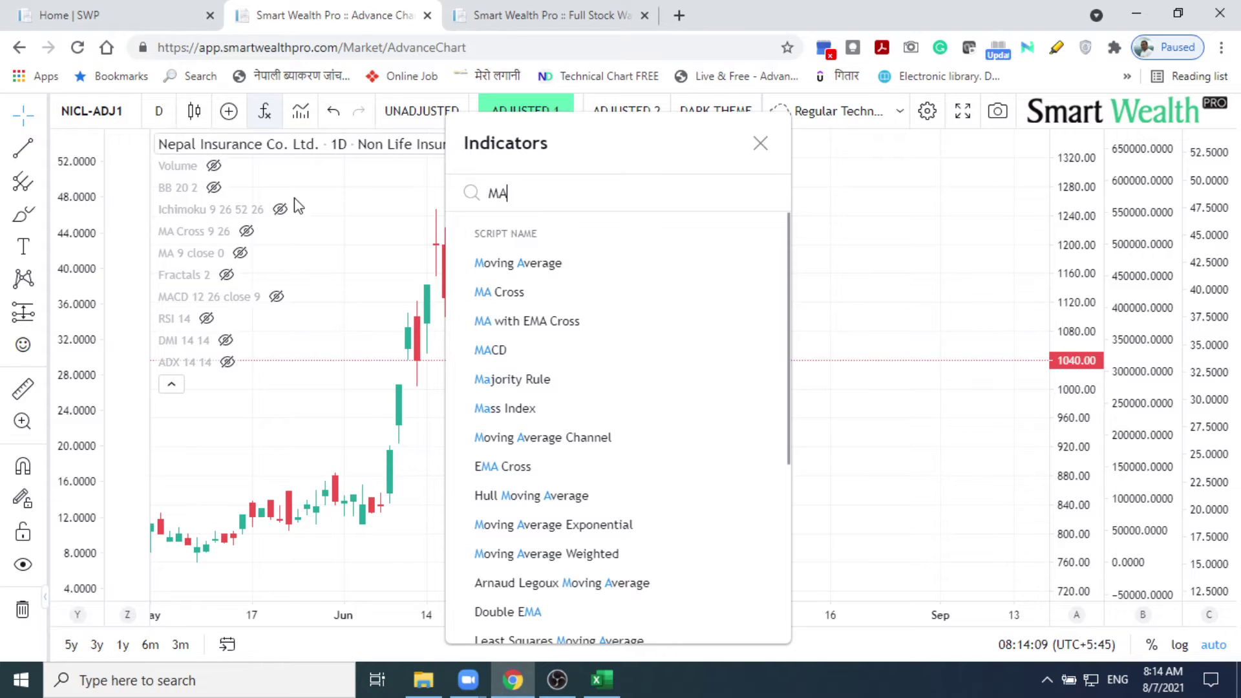
pyautogui.click(493, 269)
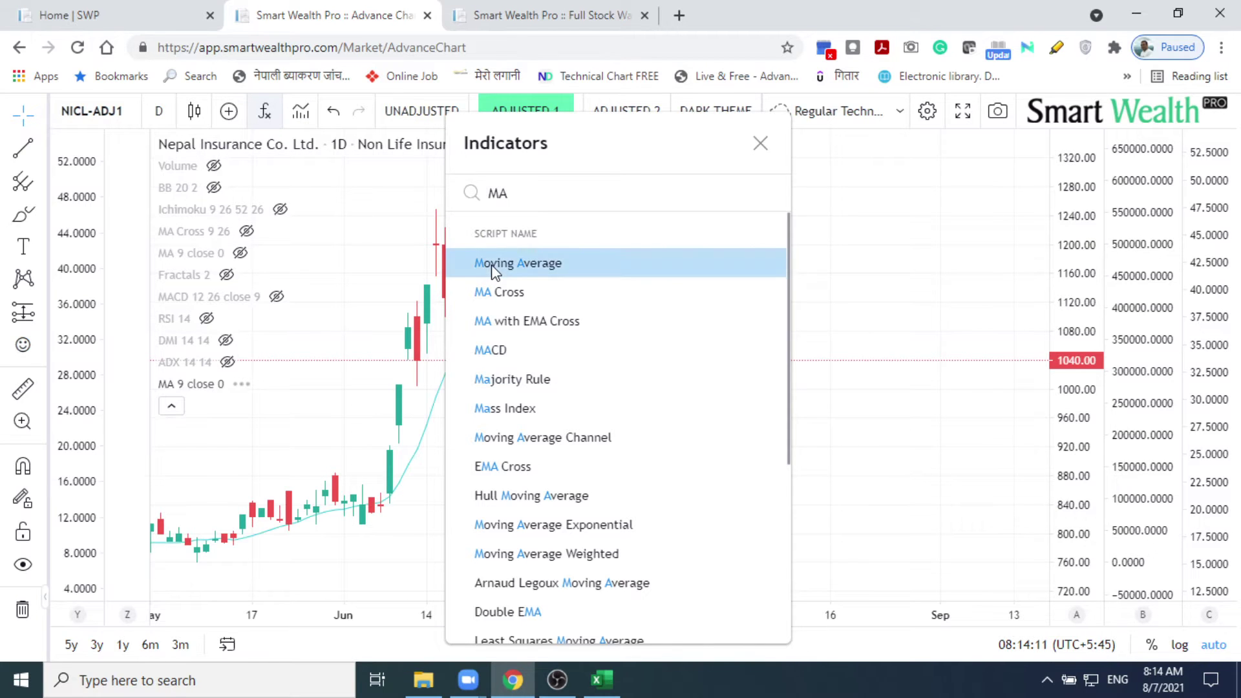
pyautogui.click(760, 143)
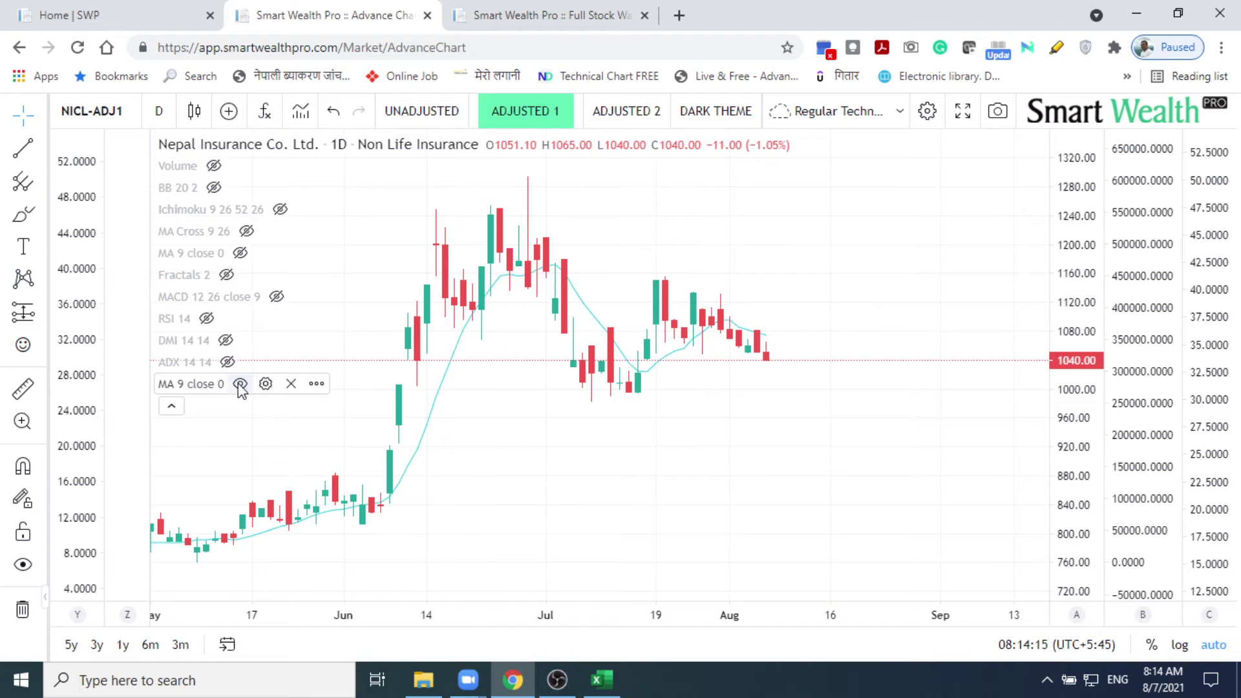
# Step: Lower the moving average's Length from 9 to 5 in its settings and confirm
pyautogui.click(266, 384)
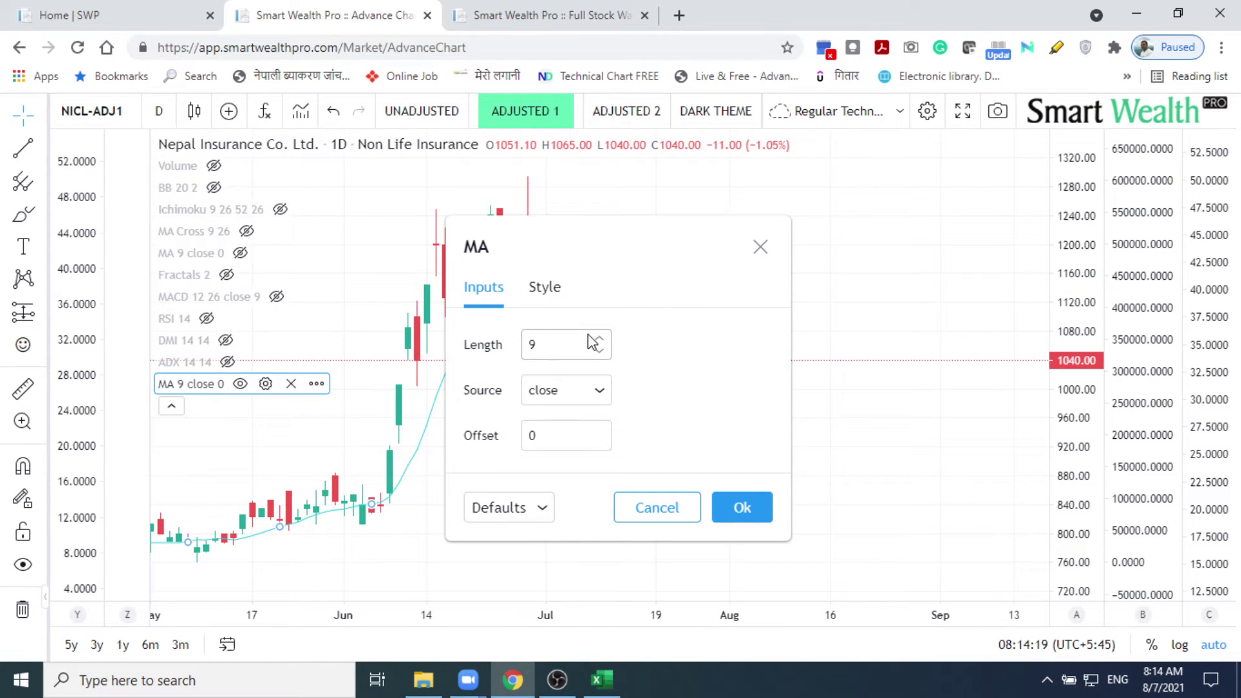
pyautogui.click(600, 353)
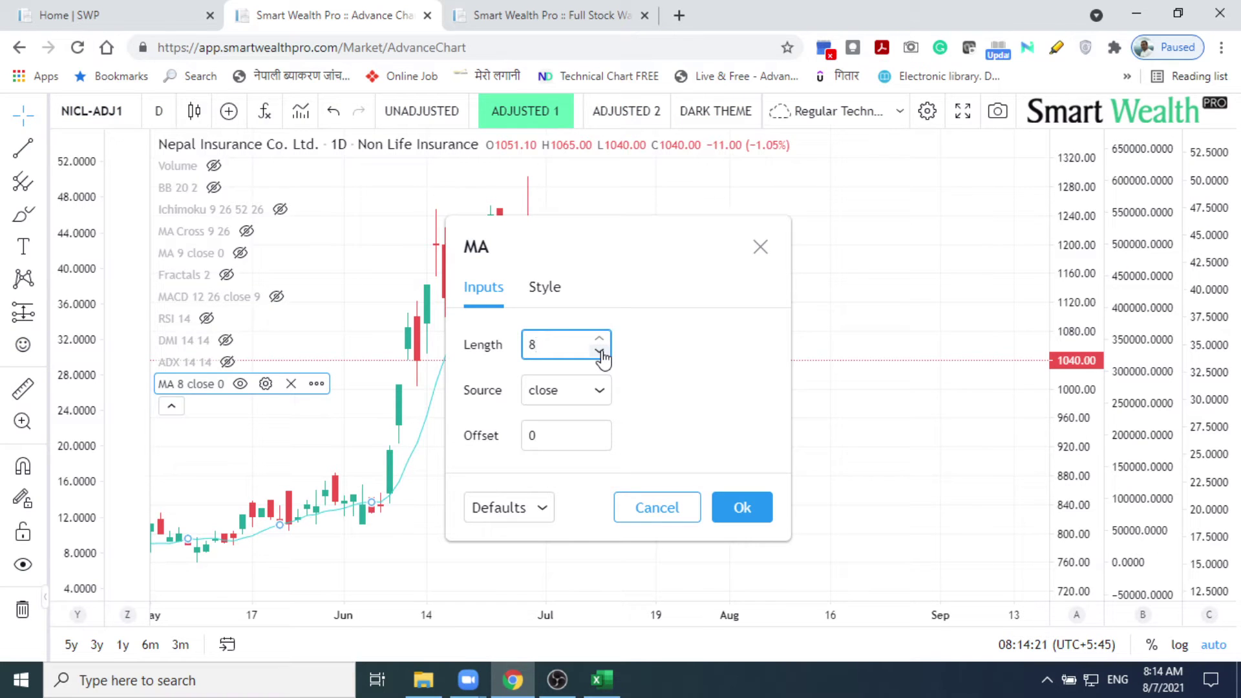
pyautogui.click(600, 353)
pyautogui.click(600, 353)
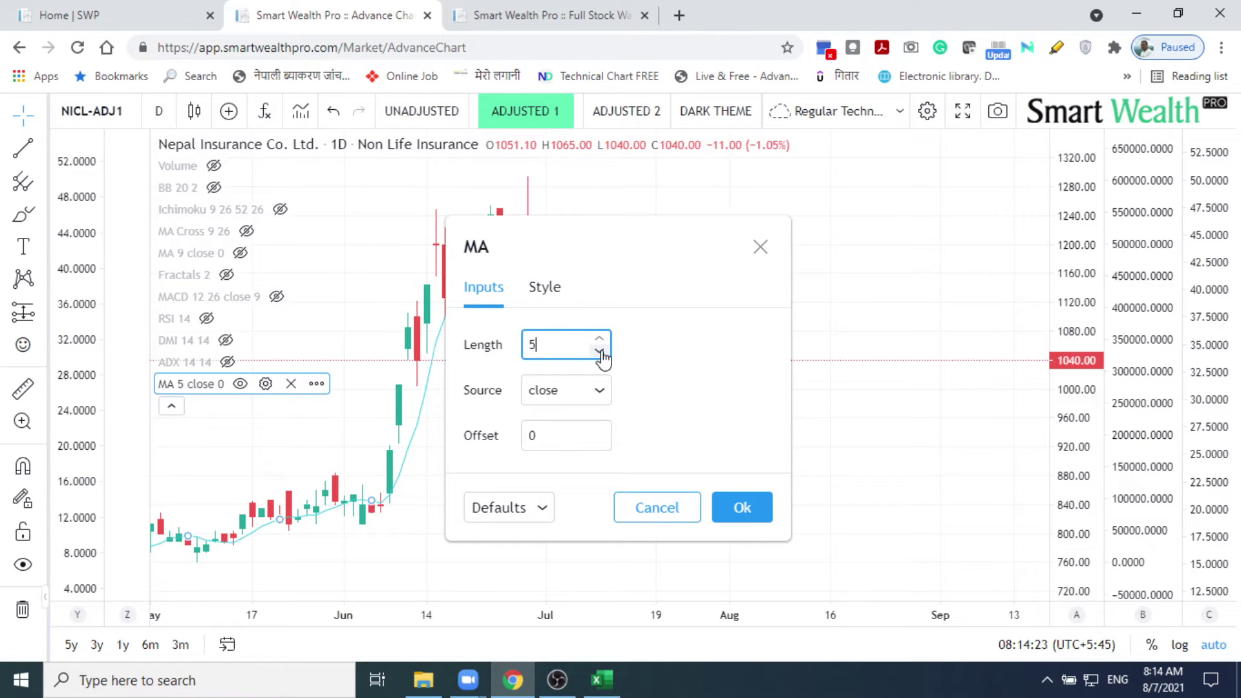
pyautogui.click(751, 509)
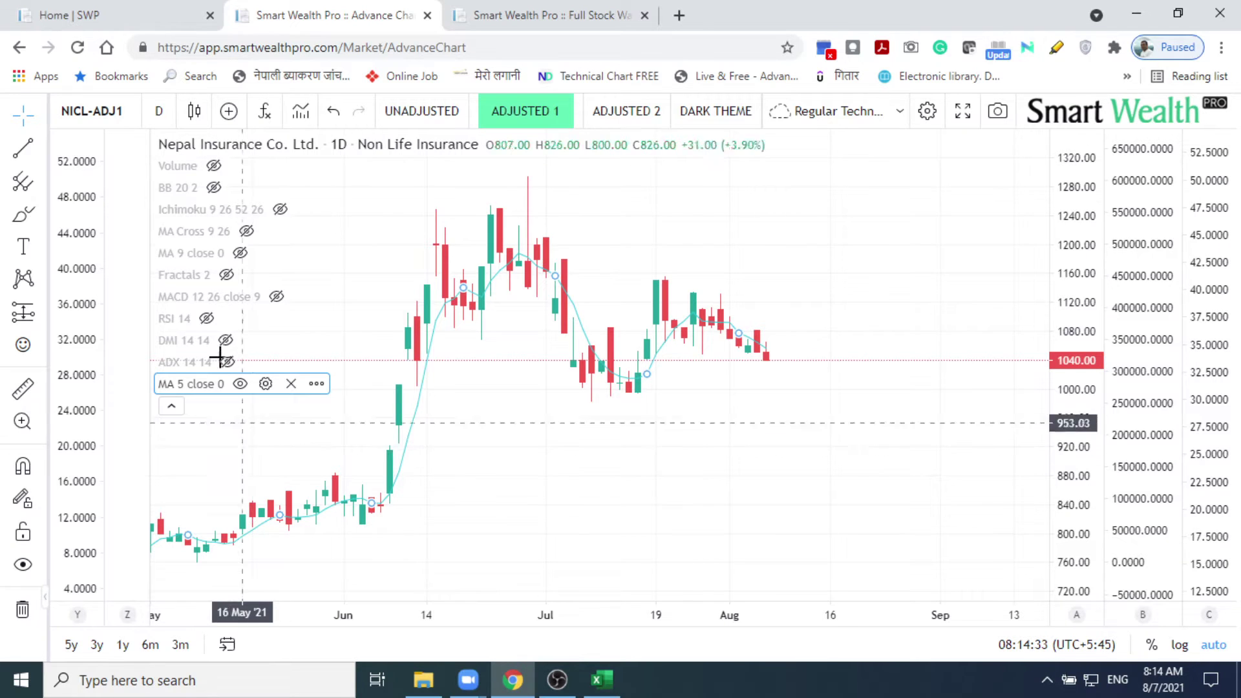
# Step: Turn the BB 20 2 Bollinger Bands back on for the NICL chart
pyautogui.moveTo(215, 192)
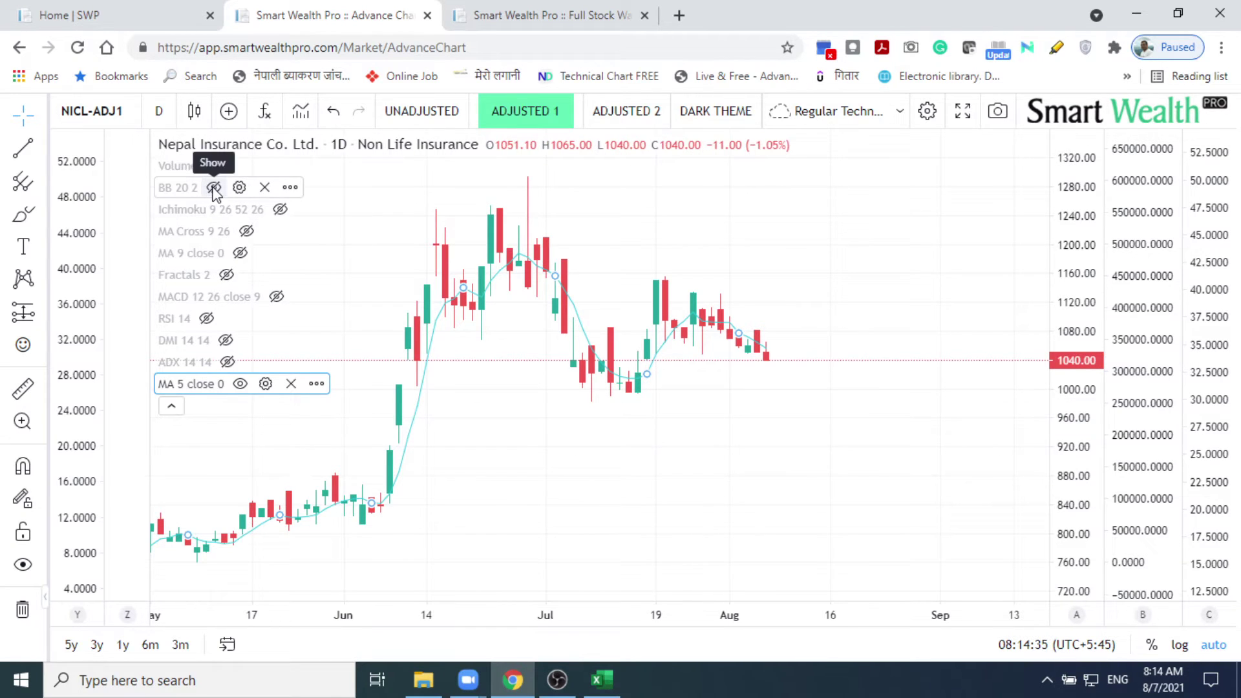
pyautogui.click(214, 189)
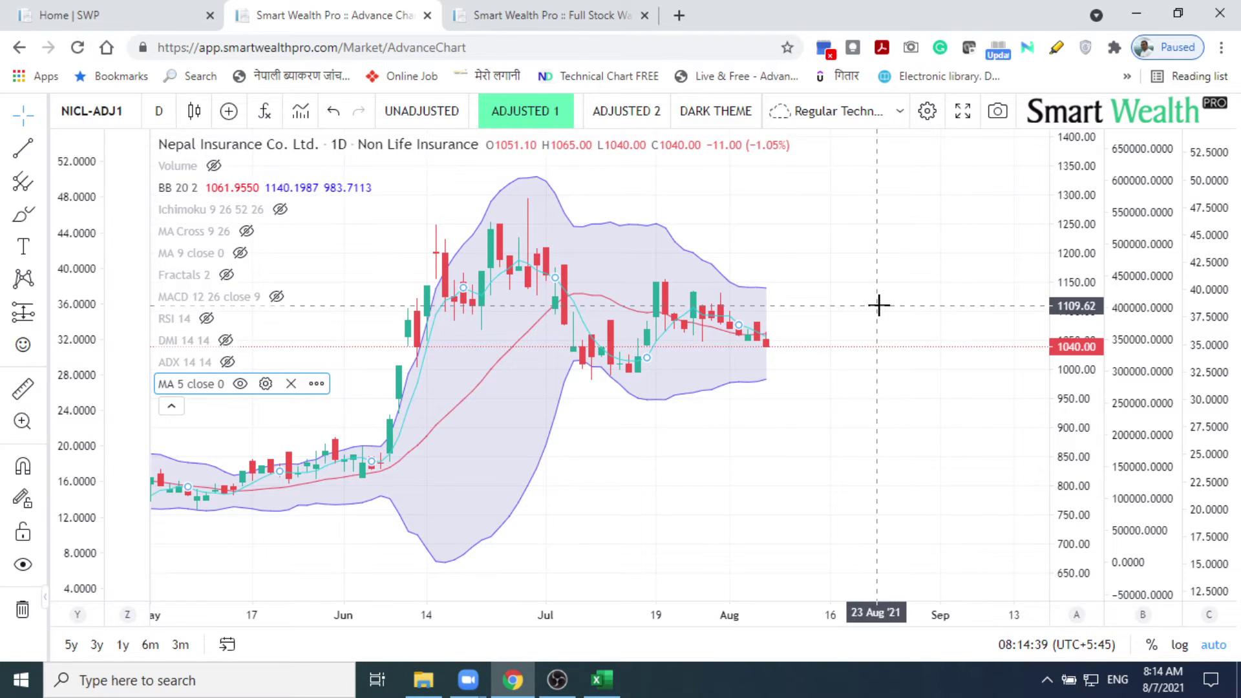
pyautogui.scroll(5, 877, 305)
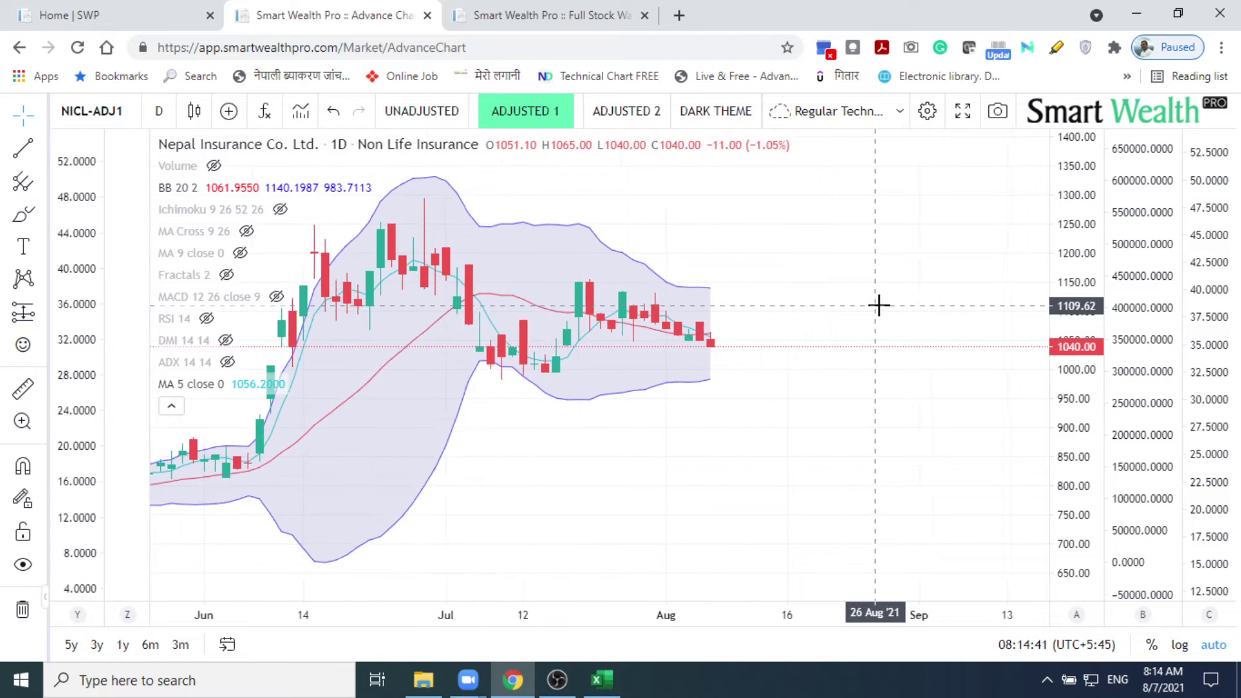
pyautogui.scroll(2, 878, 305)
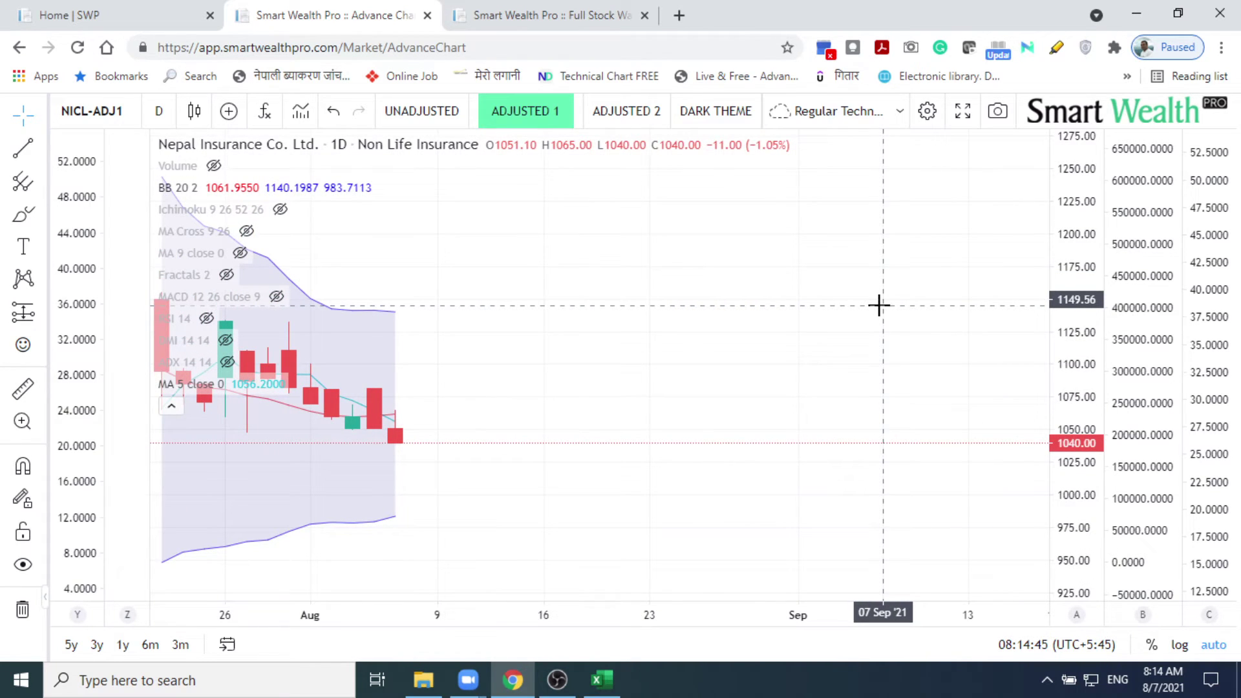
pyautogui.scroll(-5, 877, 305)
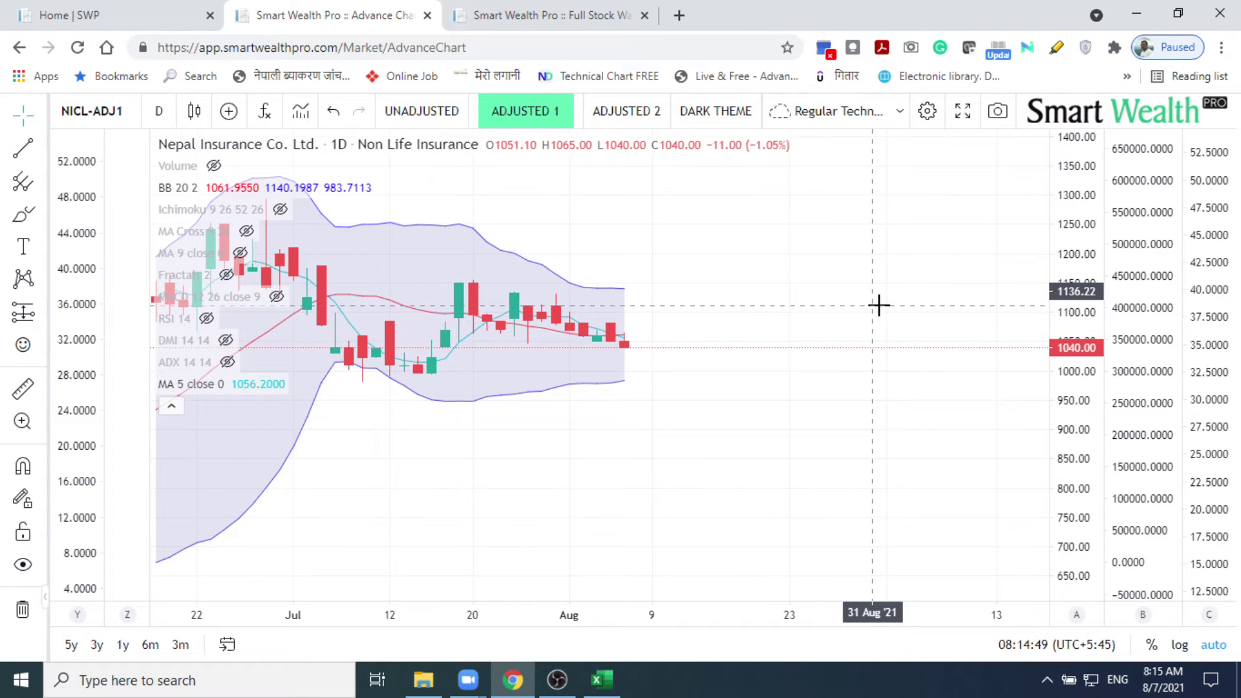
pyautogui.scroll(-3, 877, 306)
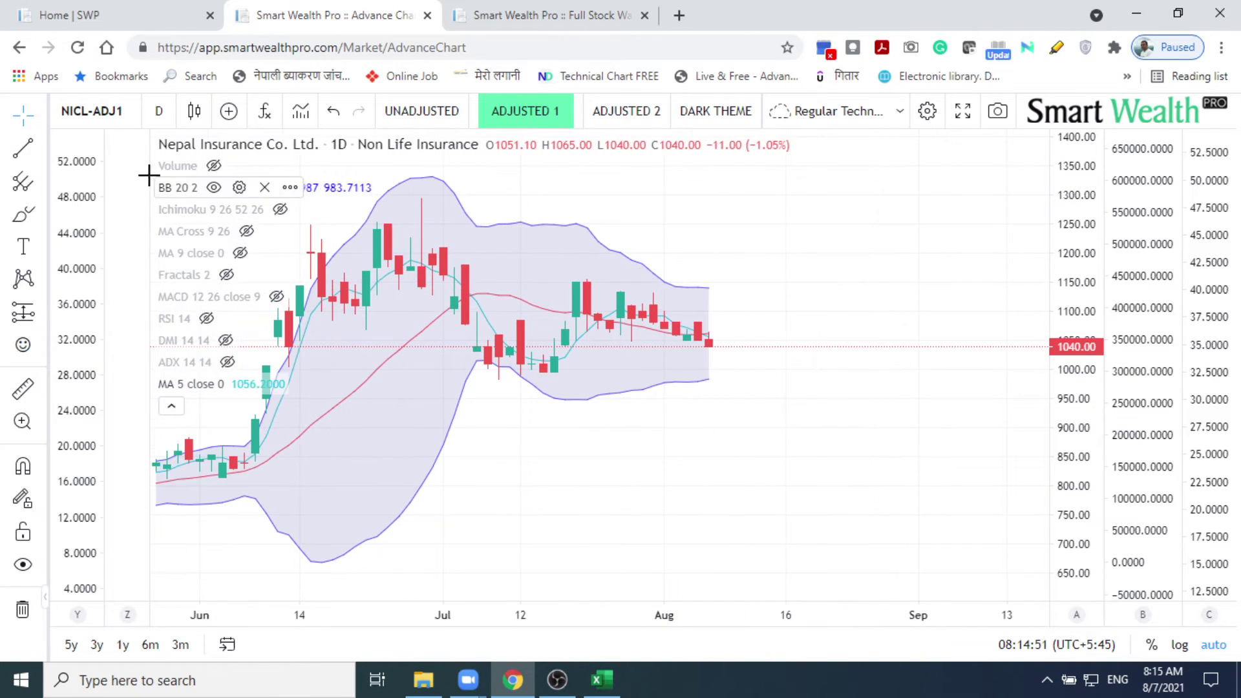
# Step: Switch the chart symbol to NRIC, Nepal Reinsurance Company Limited
pyautogui.click(134, 119)
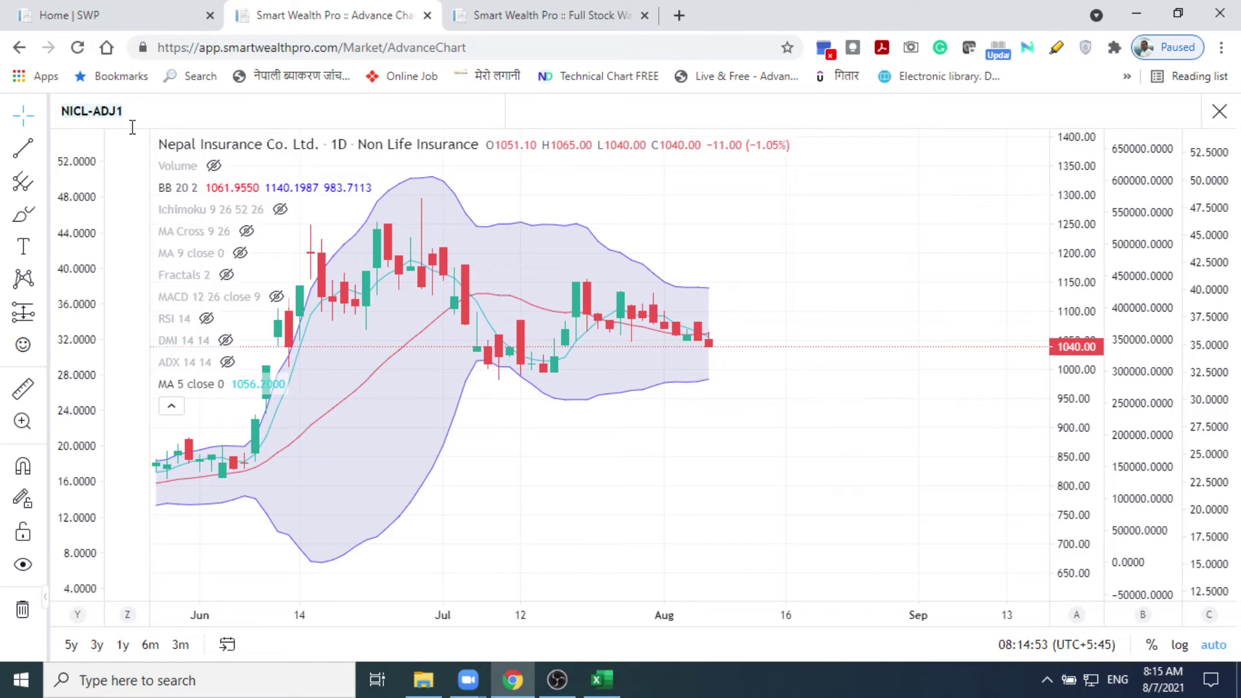
pyautogui.write('NRIC')
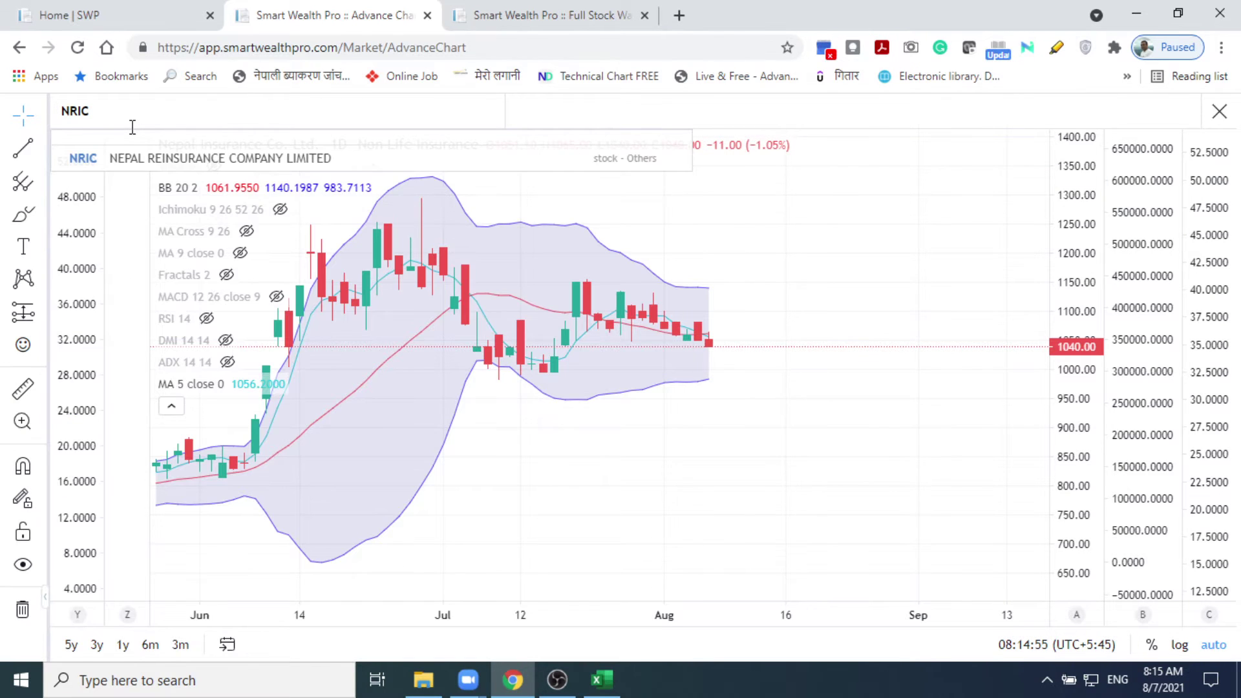
pyautogui.click(173, 154)
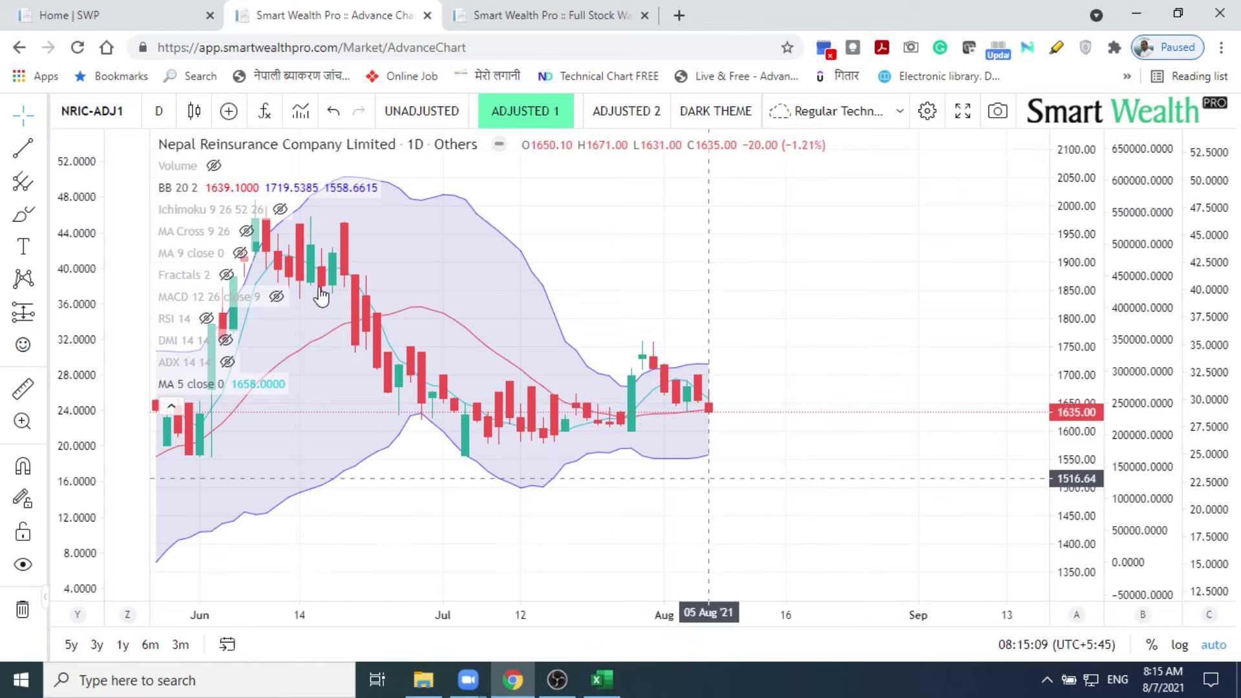
# Step: Pin the MA 5 line and BB 20 2 bands to Scale B, then hide both
pyautogui.moveTo(243, 388)
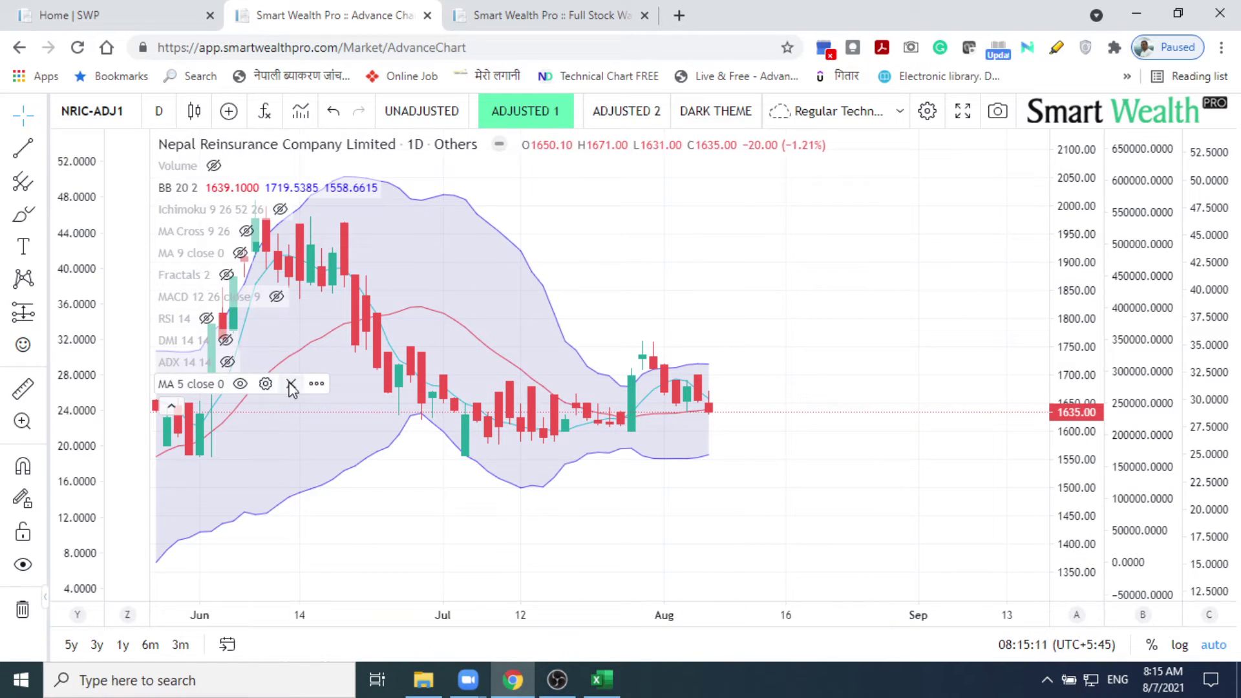
pyautogui.click(316, 384)
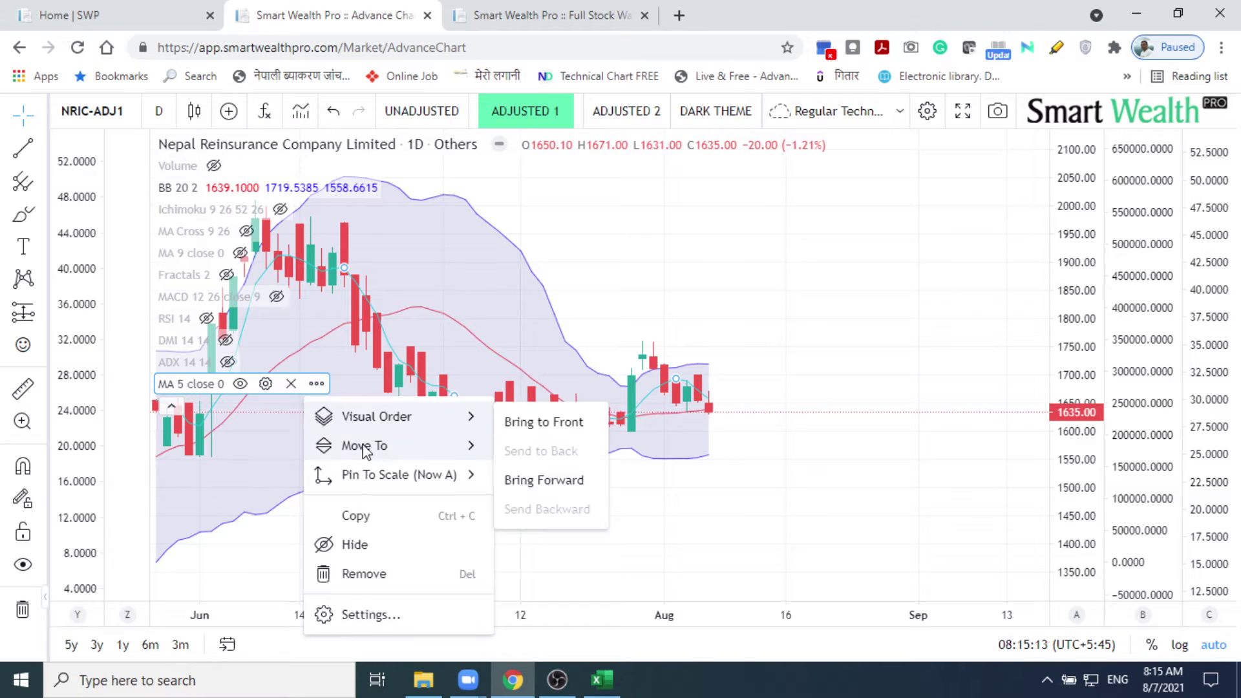
pyautogui.moveTo(372, 479)
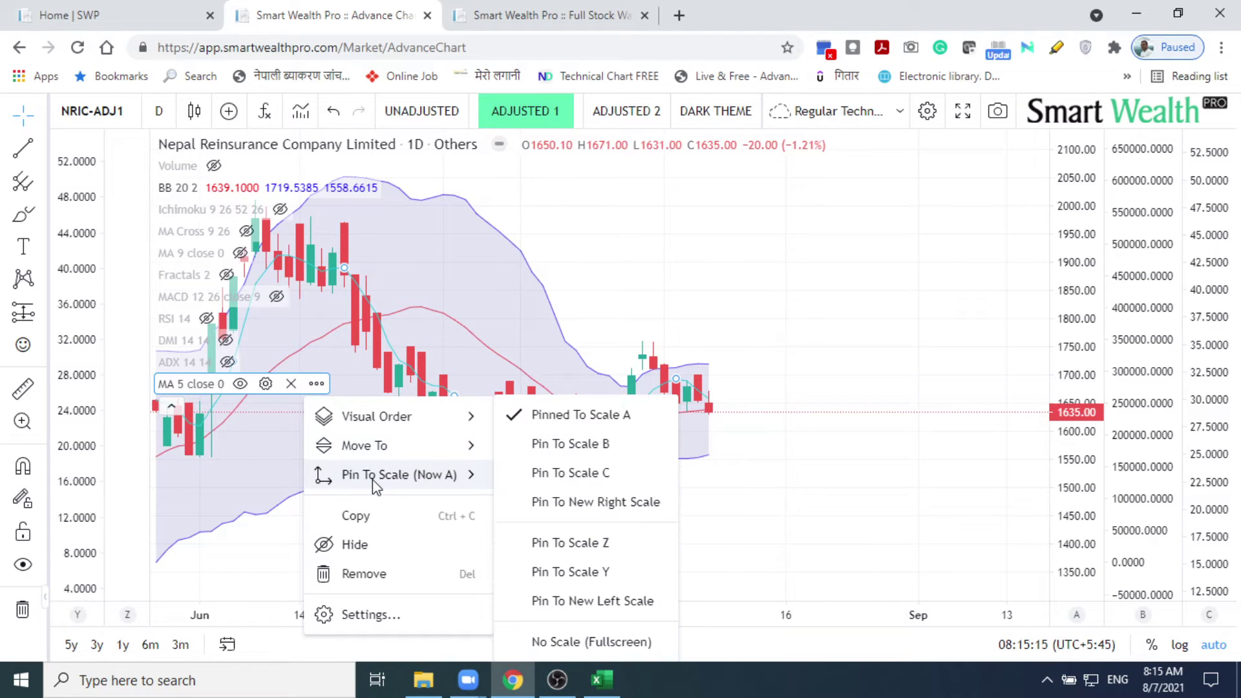
pyautogui.click(599, 443)
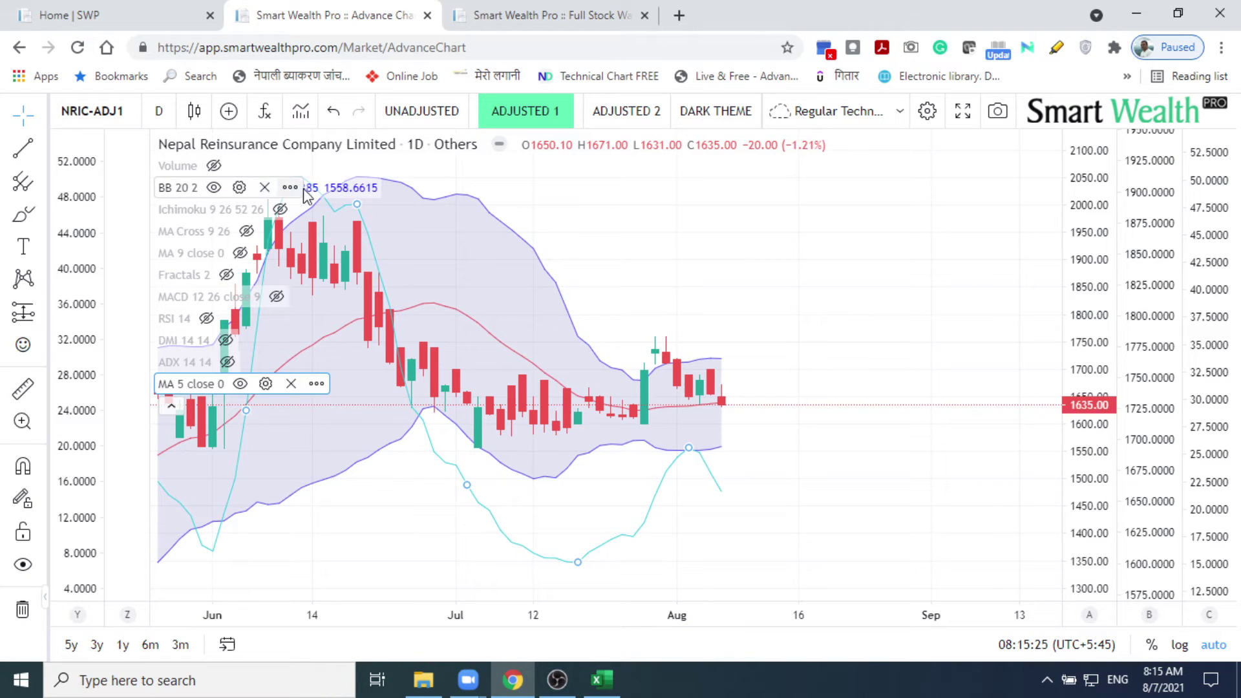
pyautogui.click(290, 187)
pyautogui.moveTo(330, 250)
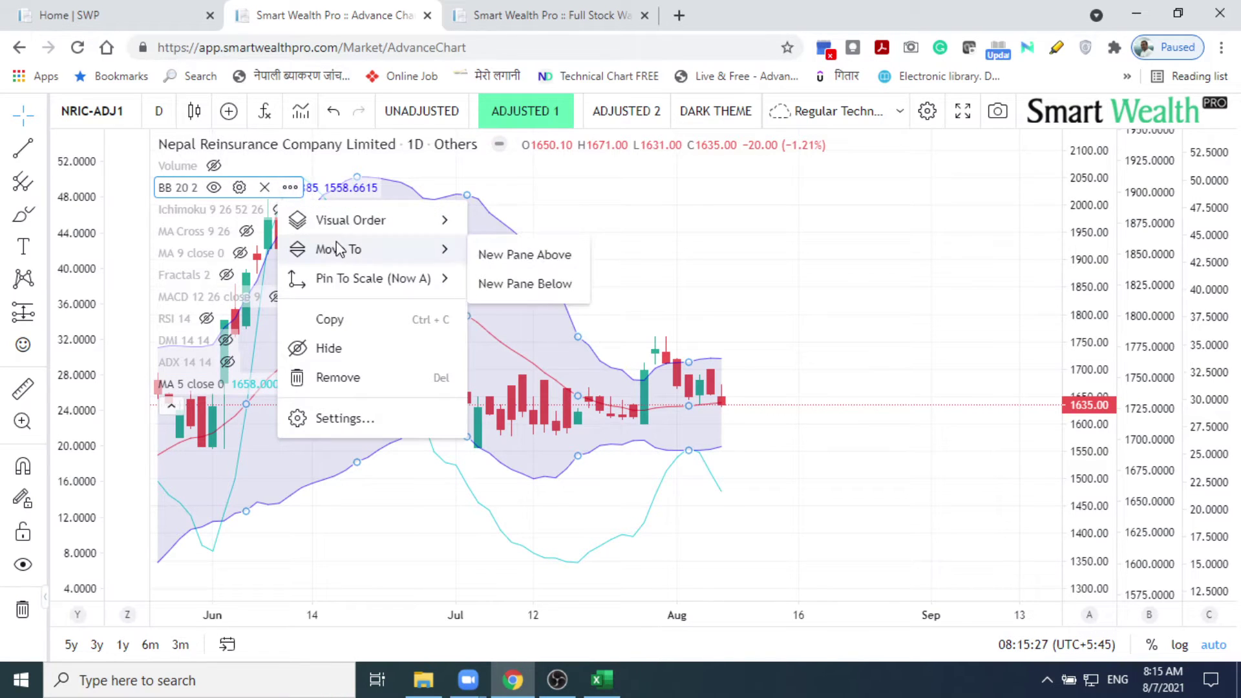
pyautogui.moveTo(352, 279)
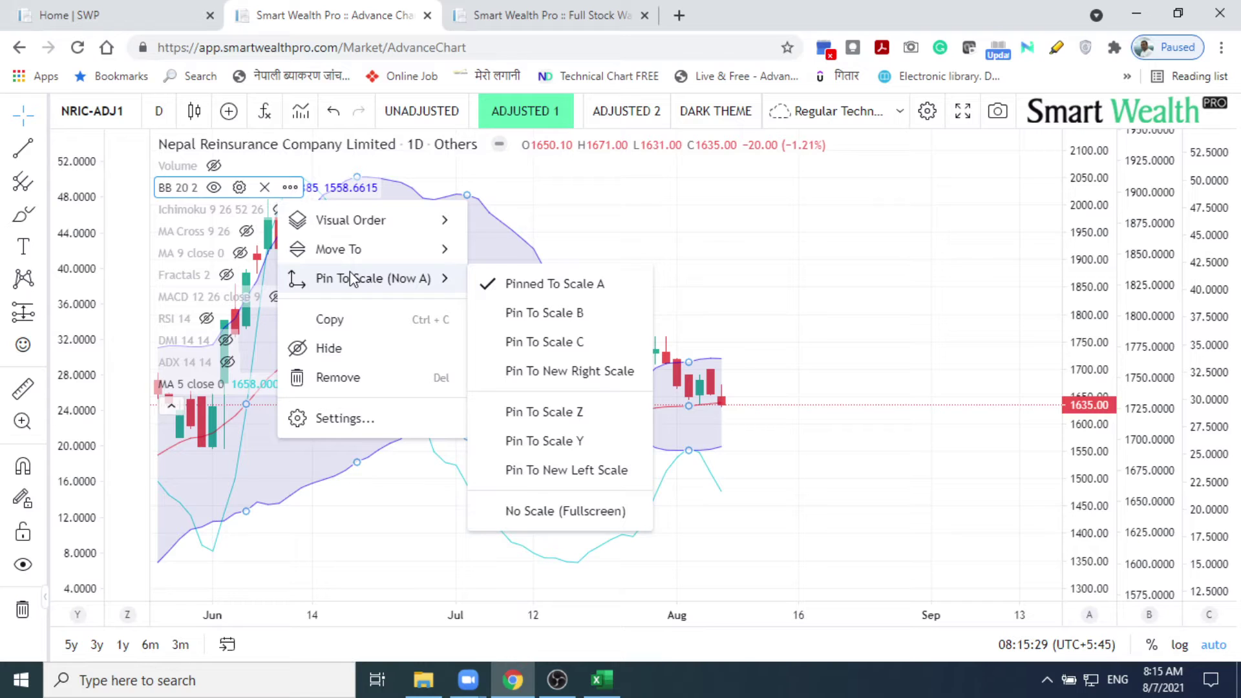
pyautogui.click(522, 317)
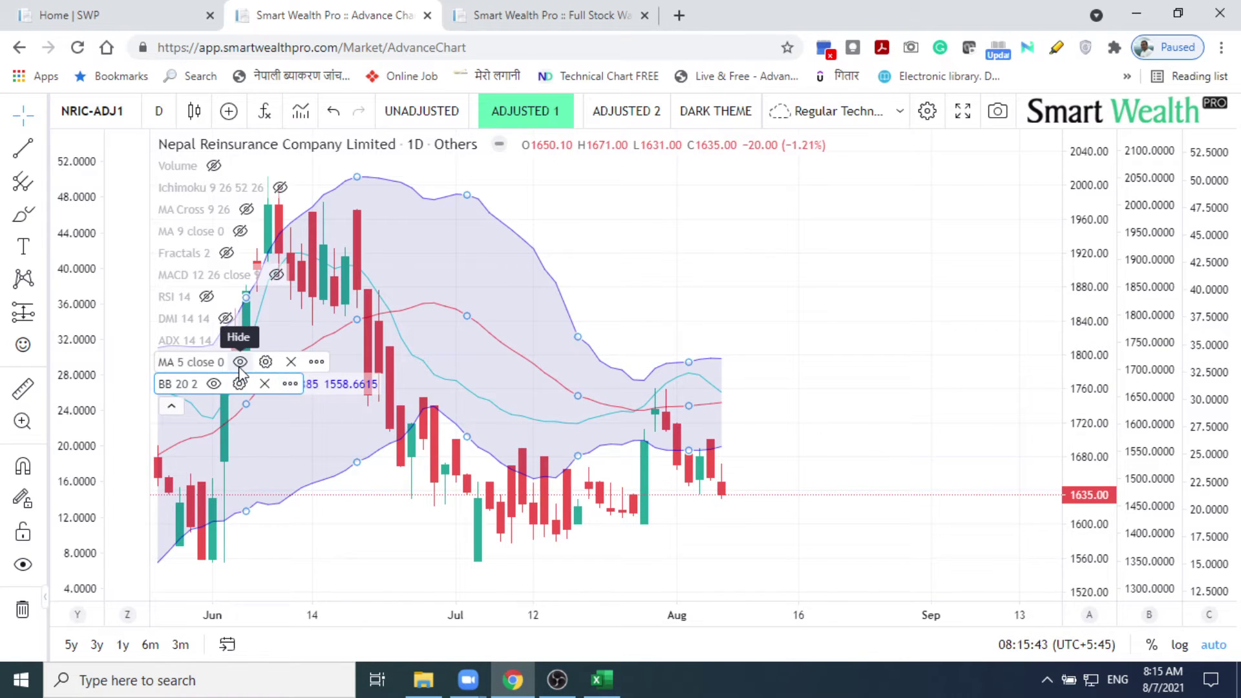
pyautogui.click(239, 362)
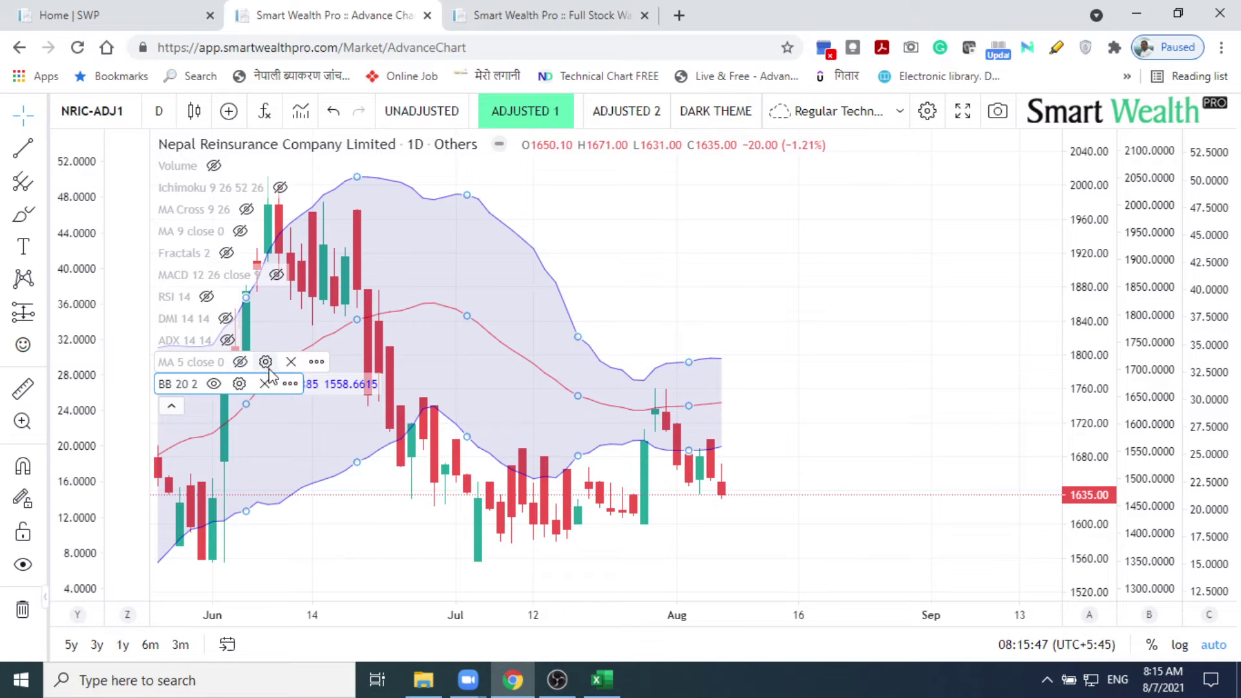
pyautogui.click(214, 383)
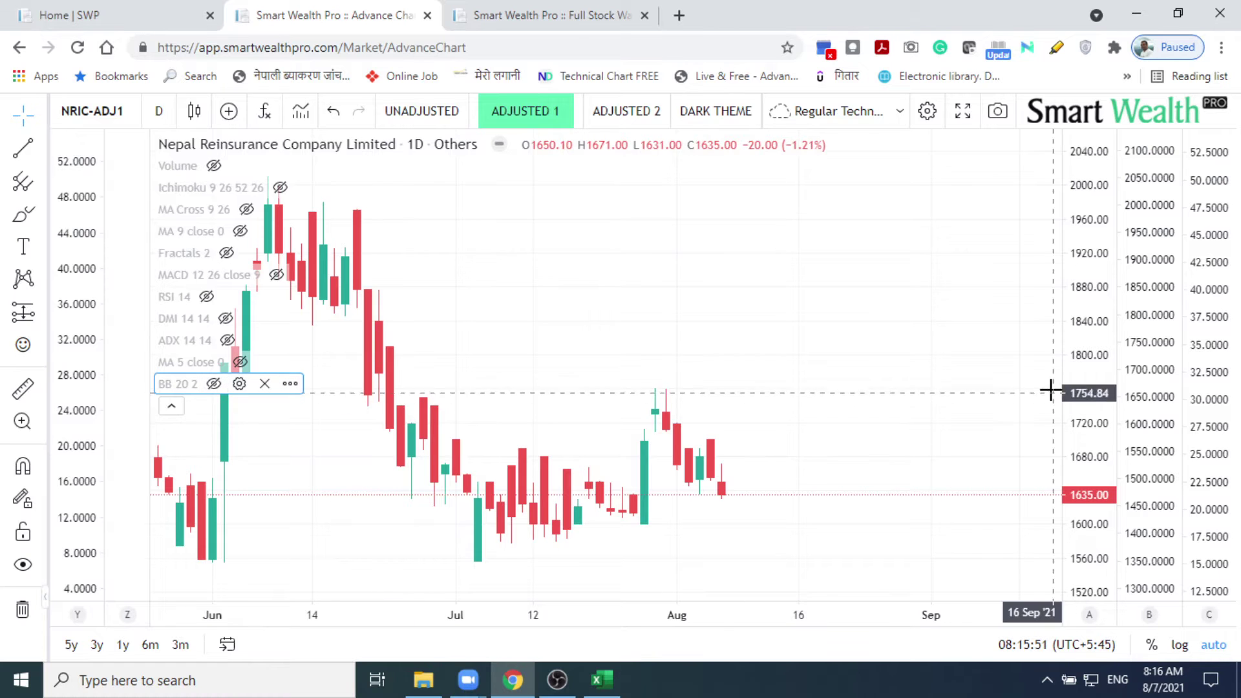
# Step: Save the NRIC-ADJ1 chart layout from the layout dropdown, then minimise Chrome
pyautogui.scroll(-2, 781, 312)
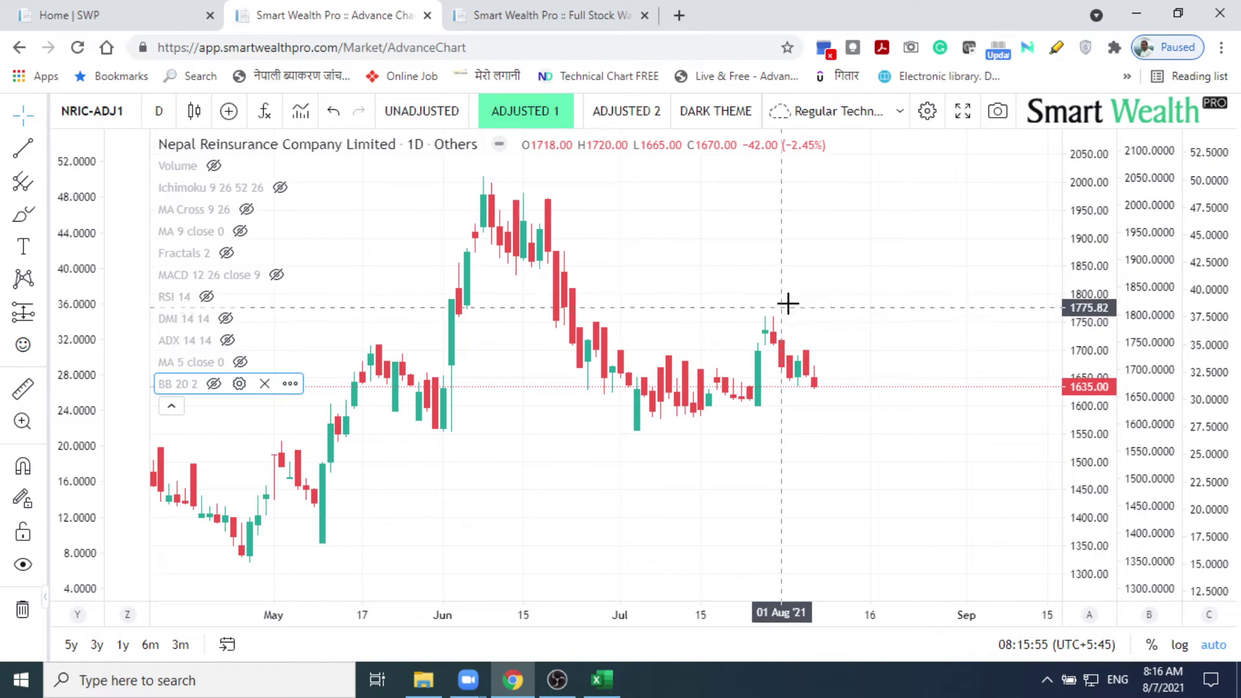
pyautogui.click(899, 114)
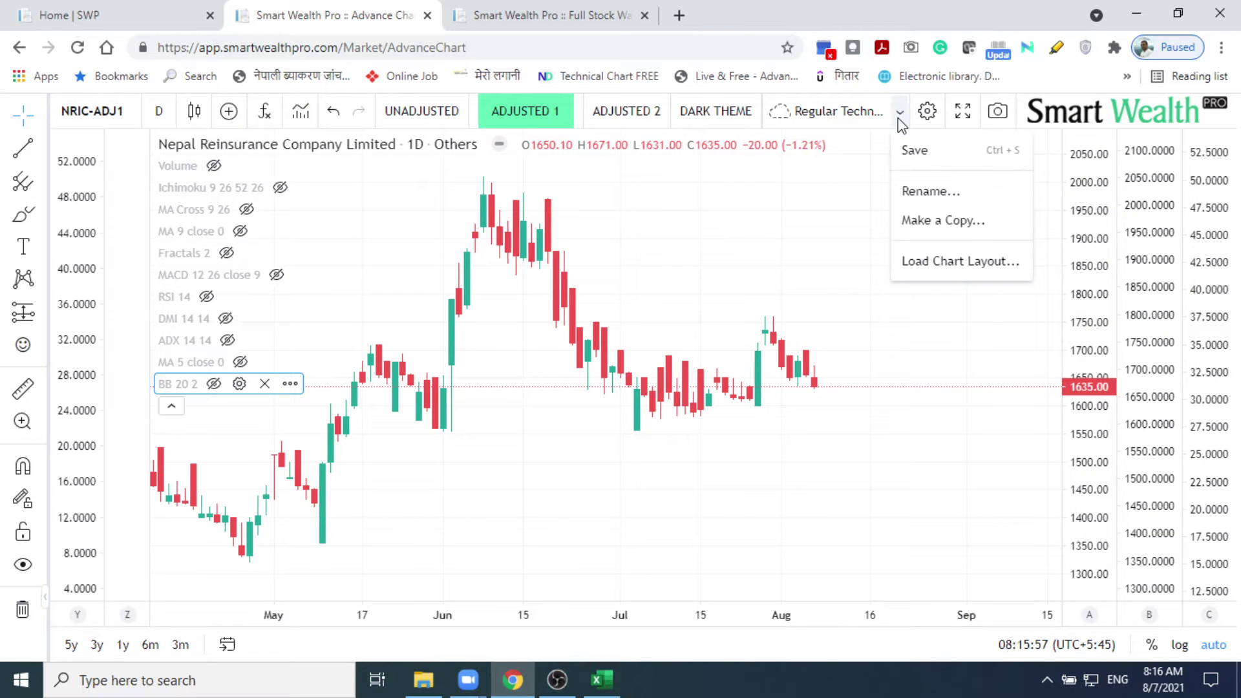
pyautogui.click(913, 151)
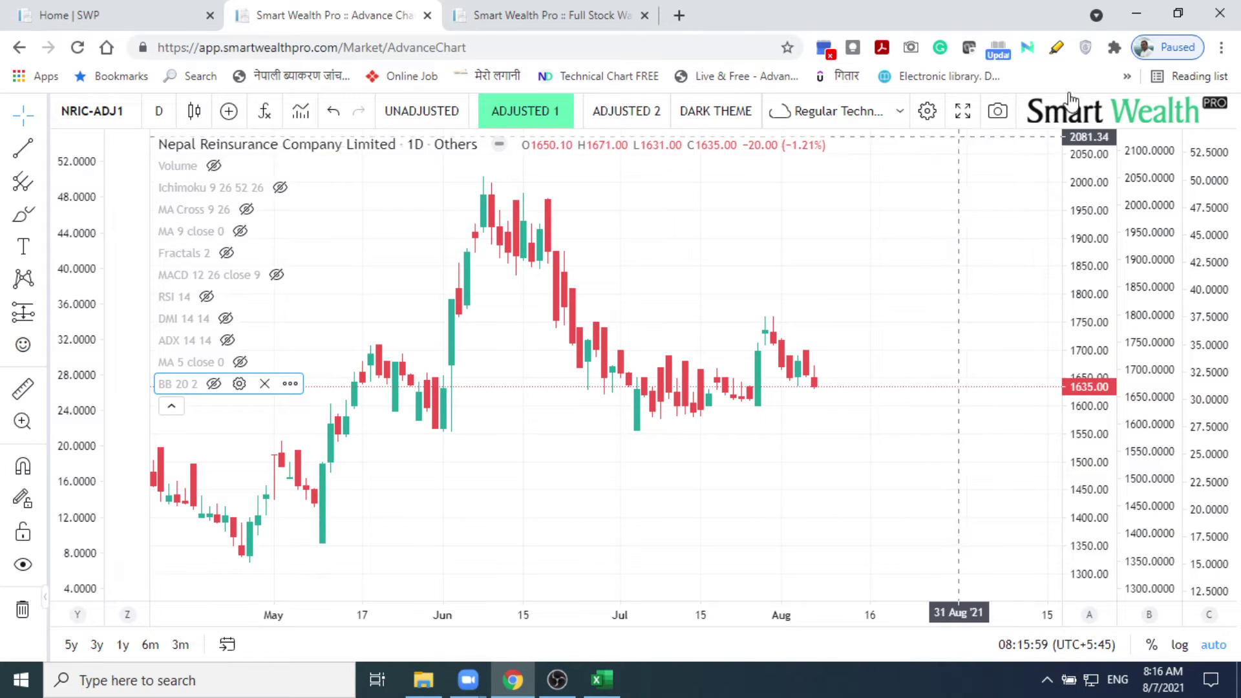
pyautogui.click(1137, 19)
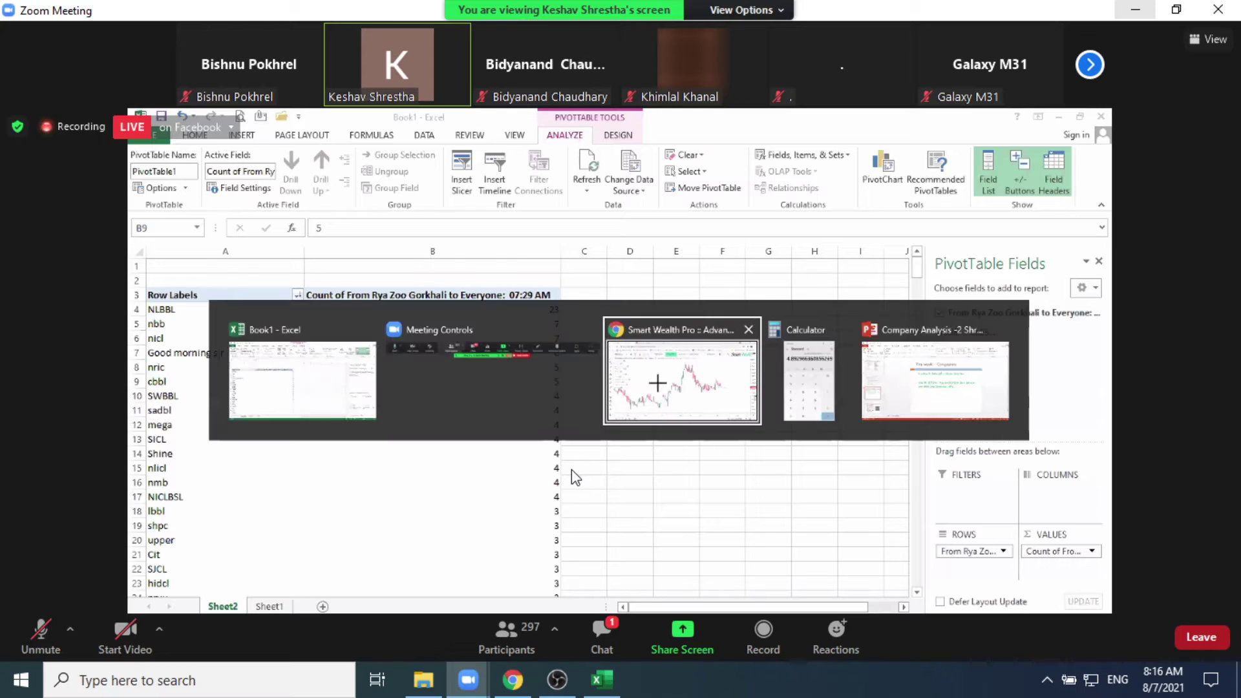
# Step: Bring Excel forward and switch the Sector filter from Commercial Banks to Microfinance
pyautogui.click(590, 689)
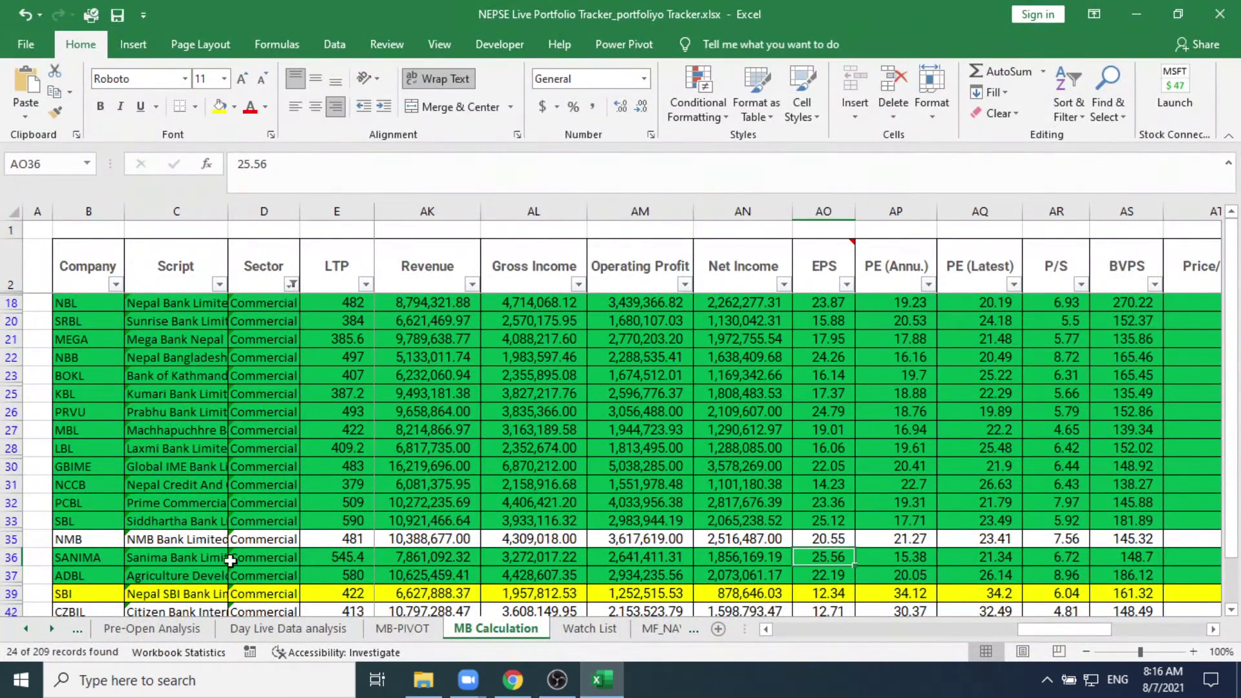
pyautogui.click(292, 285)
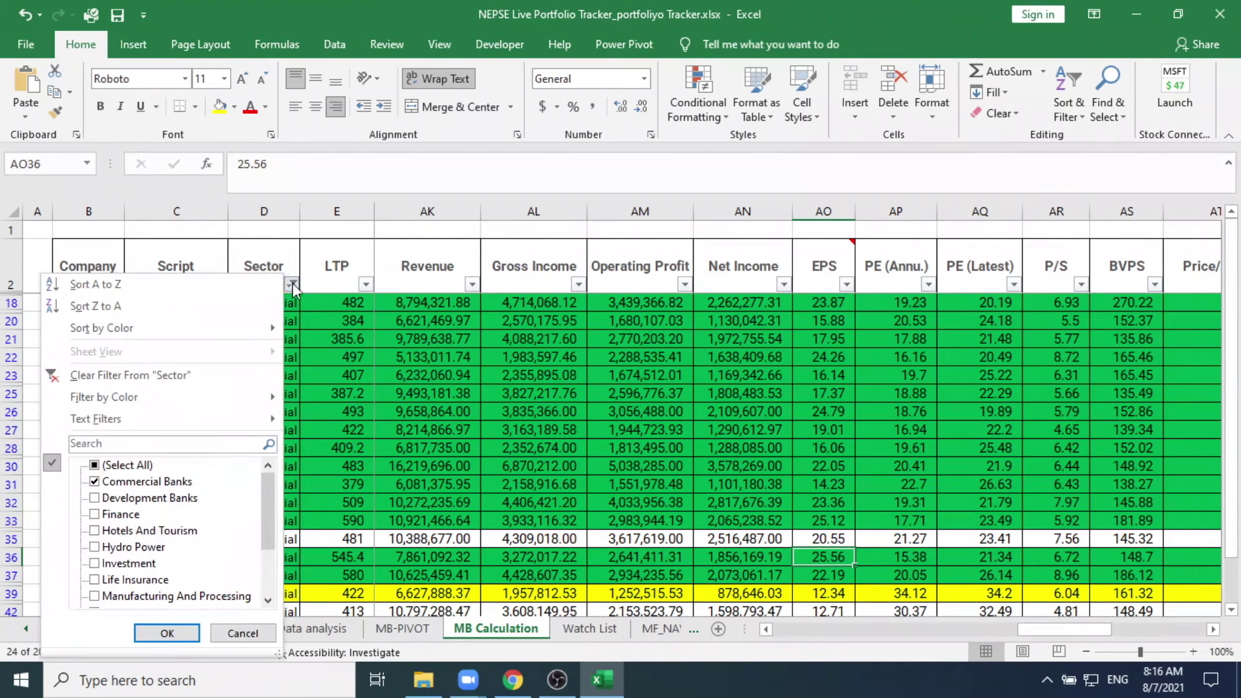
pyautogui.click(113, 482)
pyautogui.scroll(-1, 117, 507)
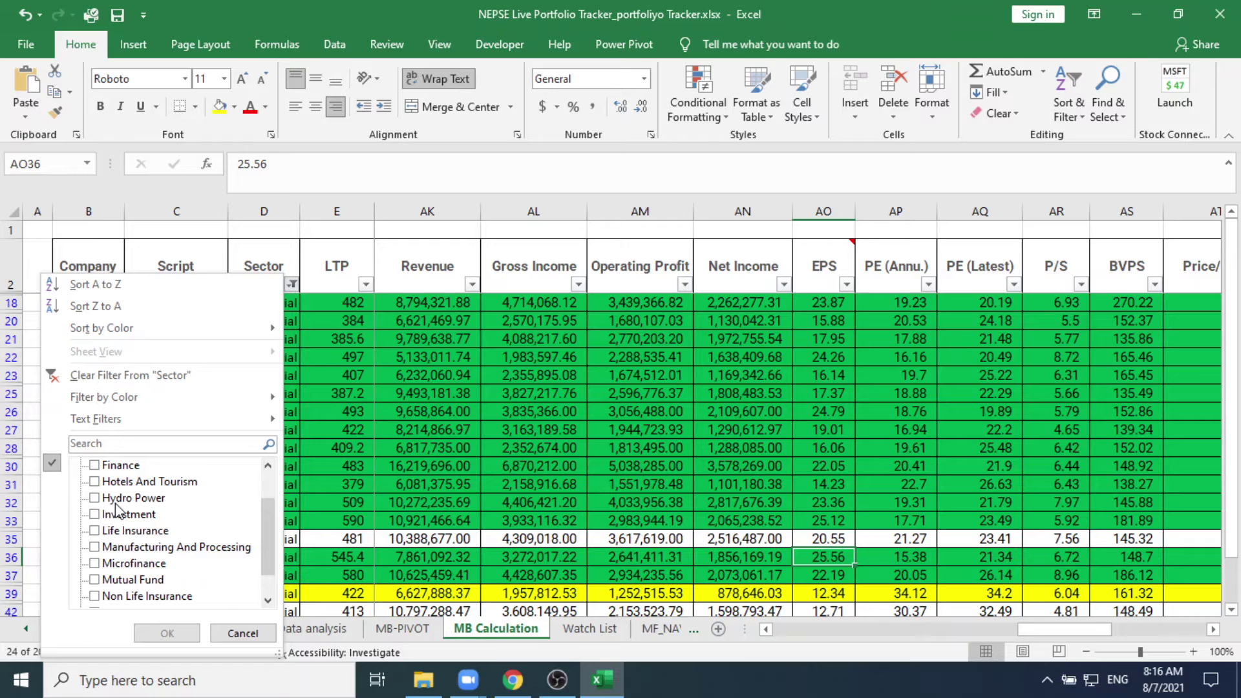
pyautogui.click(95, 564)
pyautogui.click(163, 636)
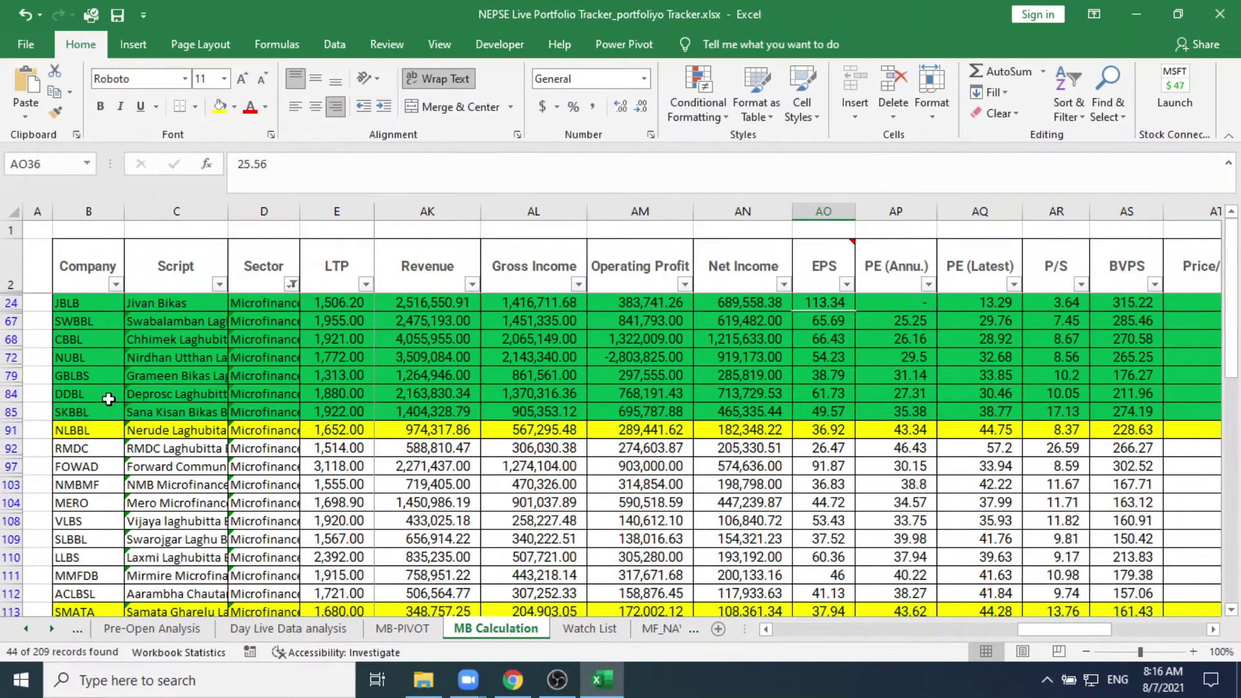
# Step: Select CBBL's cell B68 and step right to its LTP and Day Low
pyautogui.click(84, 336)
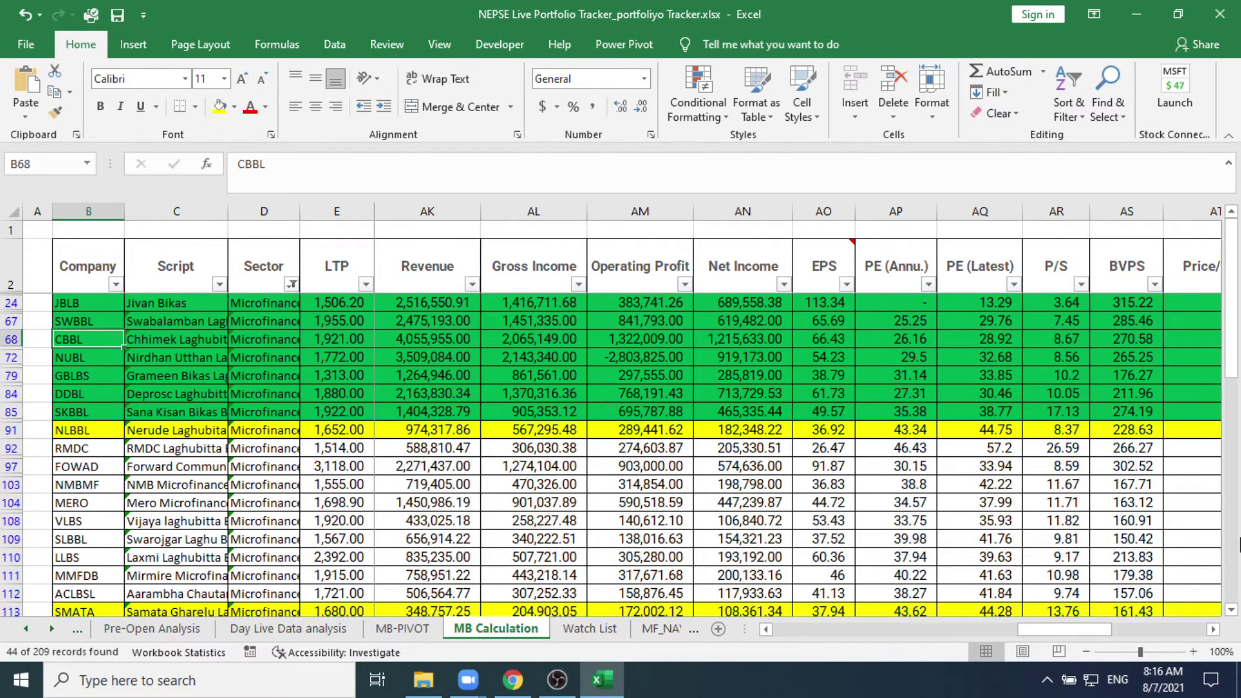
pyautogui.press('Right')
pyautogui.press('Right')
pyautogui.press('Right')
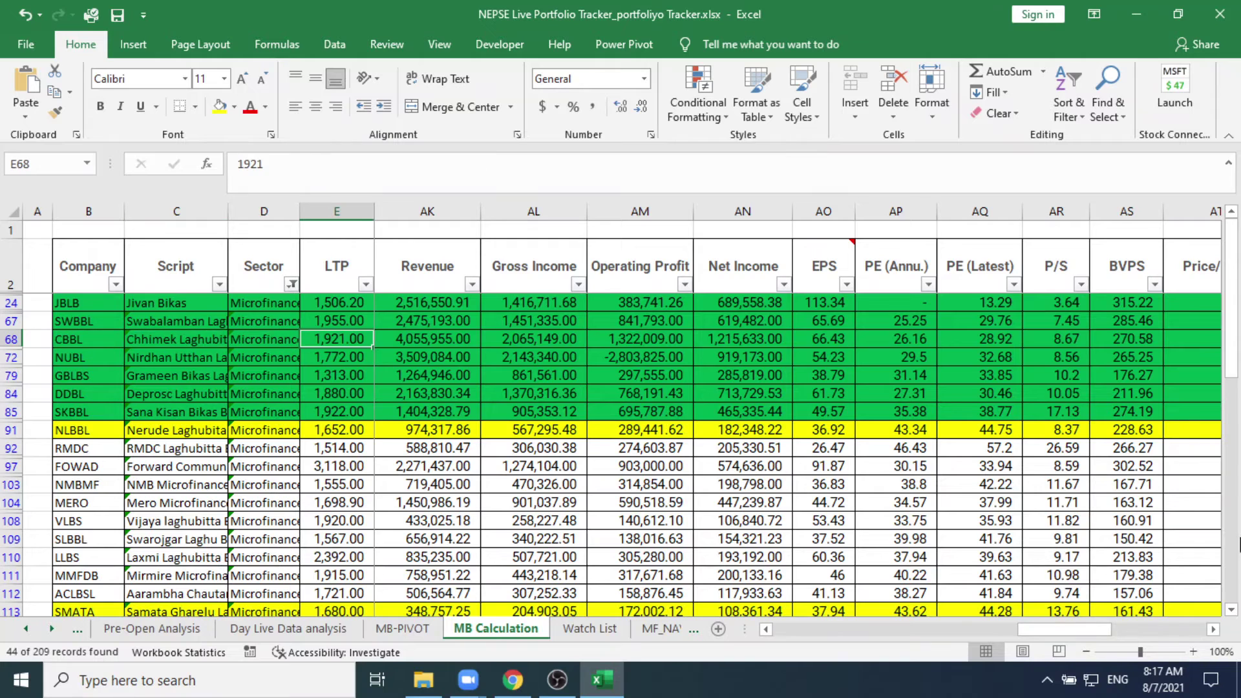
pyautogui.press('Right')
pyautogui.press('Right')
pyautogui.press('Right')
pyautogui.press('Right')
pyautogui.press('Right')
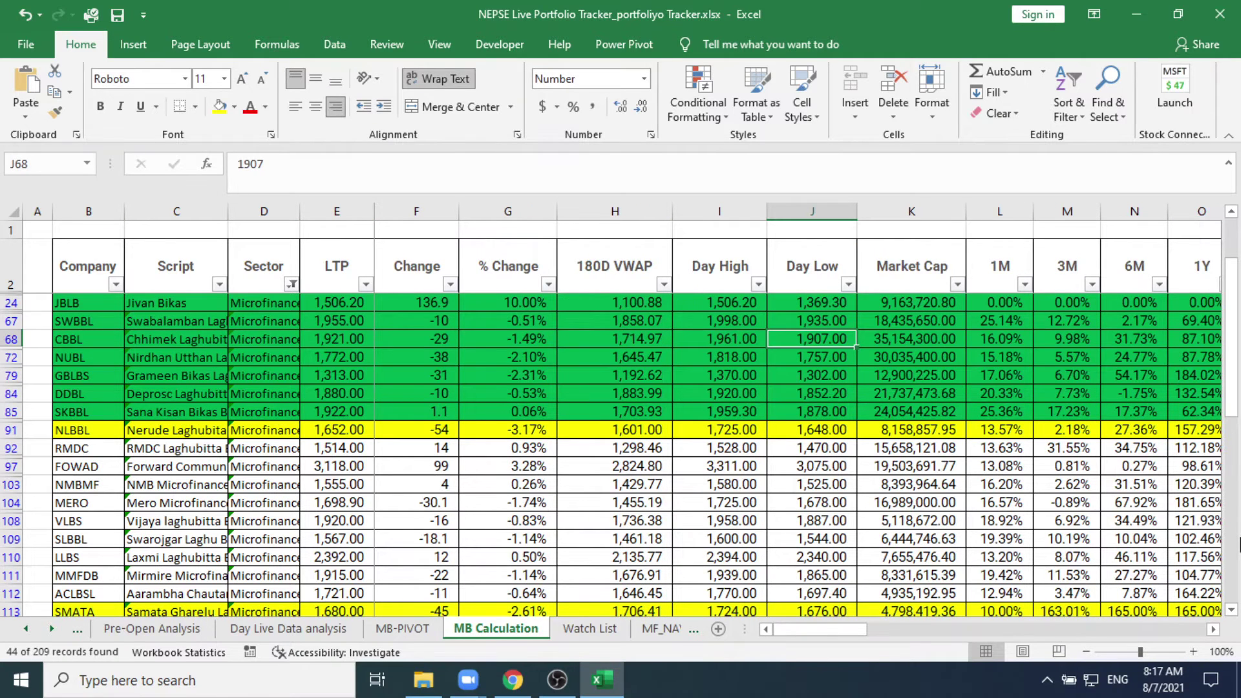
# Step: Read CBBL's Market Cap, 1Y and YTD returns, 52-week high/low distances and BETA
pyautogui.press('Right')
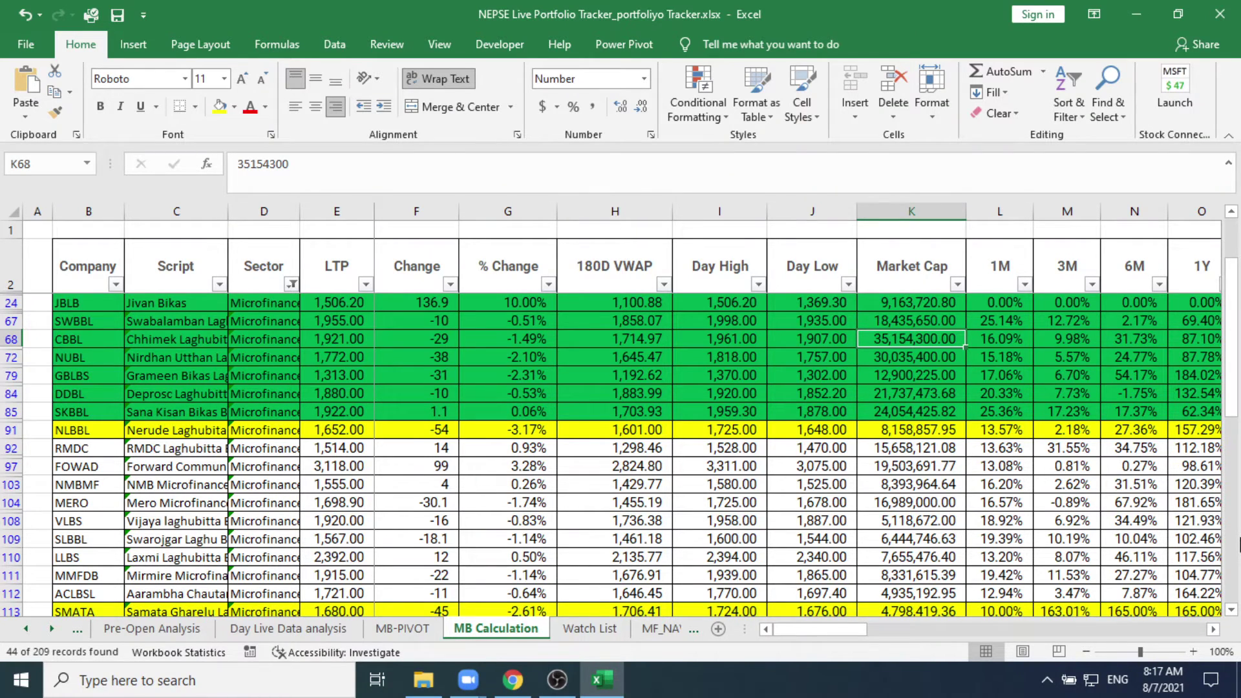
pyautogui.press('Right')
pyautogui.press('Right')
pyautogui.press('Right')
pyautogui.press('Right')
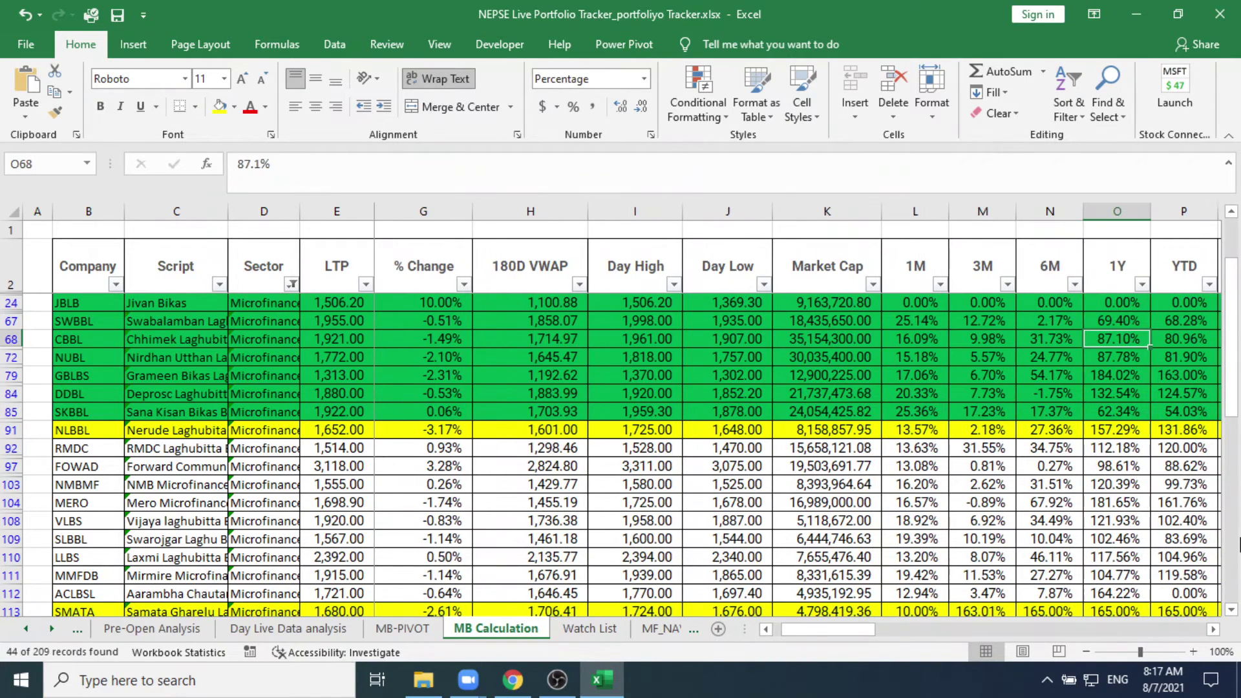
pyautogui.press('Right')
pyautogui.press('Right')
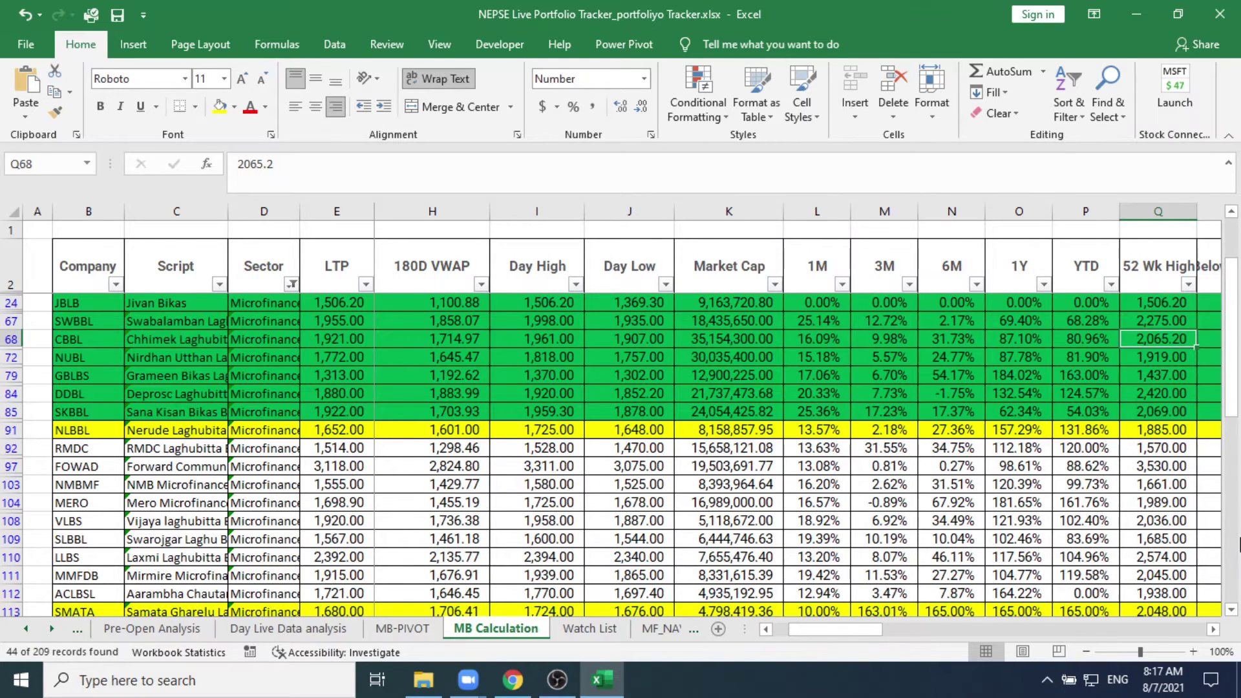
pyautogui.press('Right')
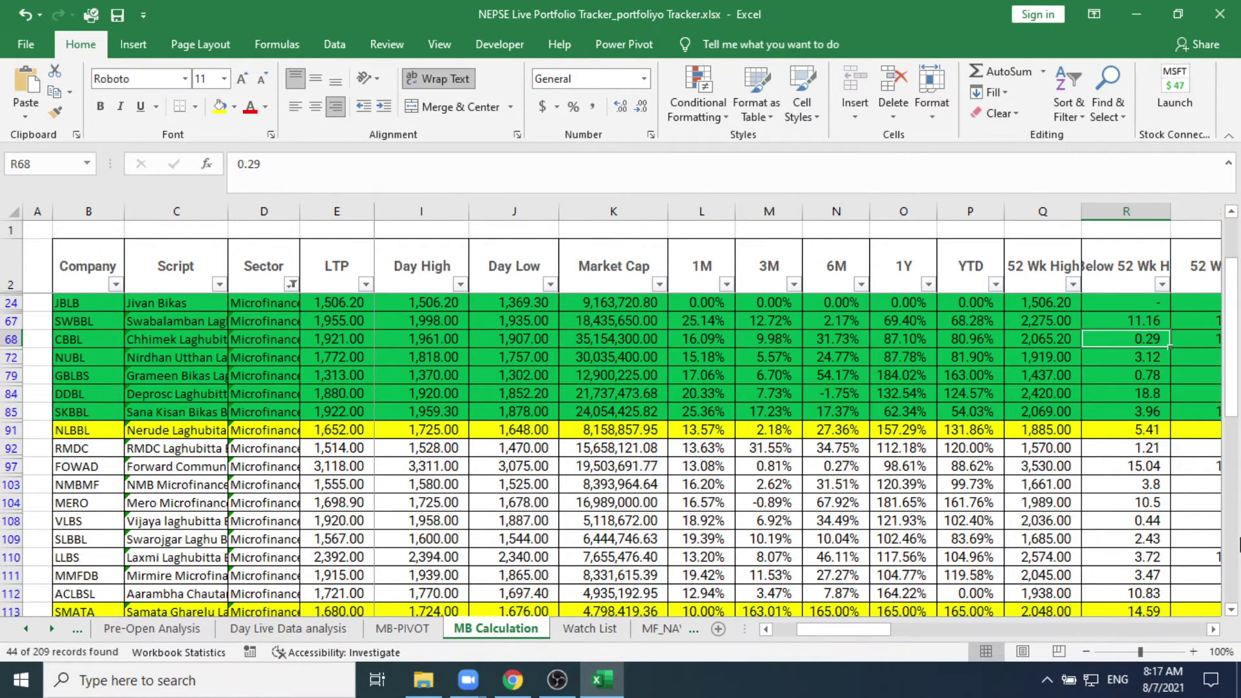
pyautogui.press('Right')
pyautogui.press('Right')
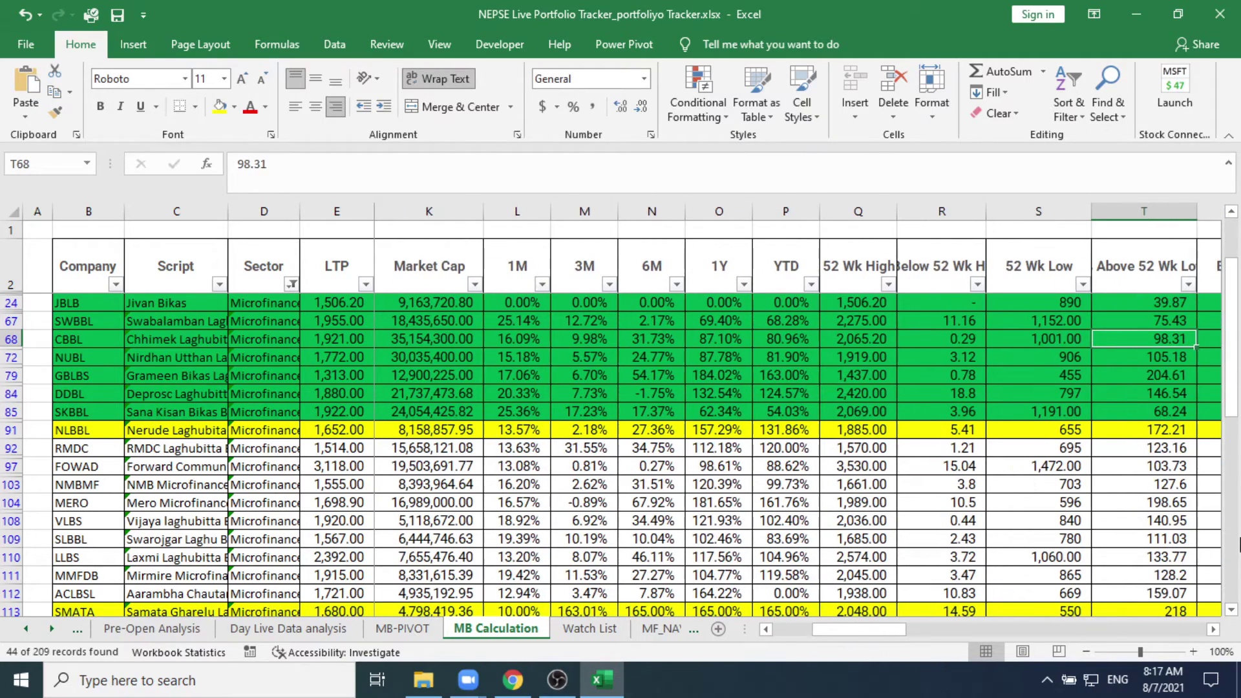
pyautogui.press('Right')
# Step: Read CBBL's SMA50, quarter, paid-up capital, net income, P/S, EPS 66.43 and ROE 24.55%
pyautogui.press('Right')
pyautogui.press('Right')
pyautogui.press('Right')
pyautogui.press('Right')
pyautogui.press('Right')
pyautogui.press('Right')
pyautogui.press('Right')
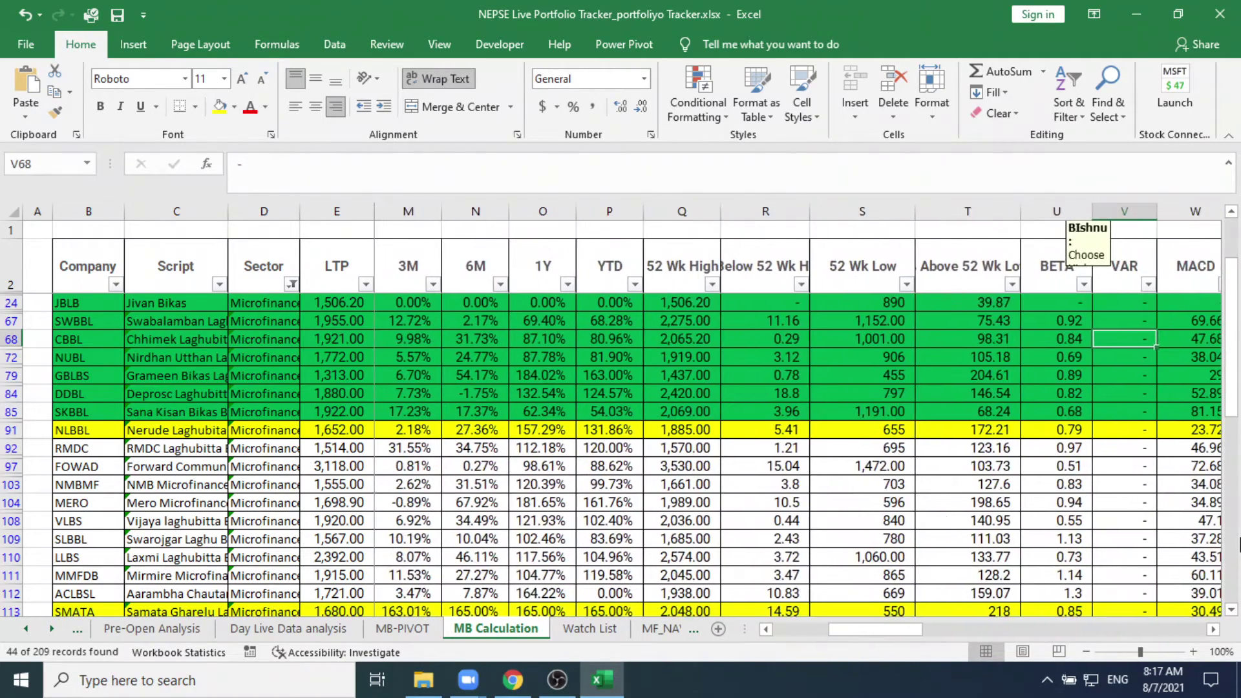
pyautogui.press('Right')
pyautogui.press('Right')
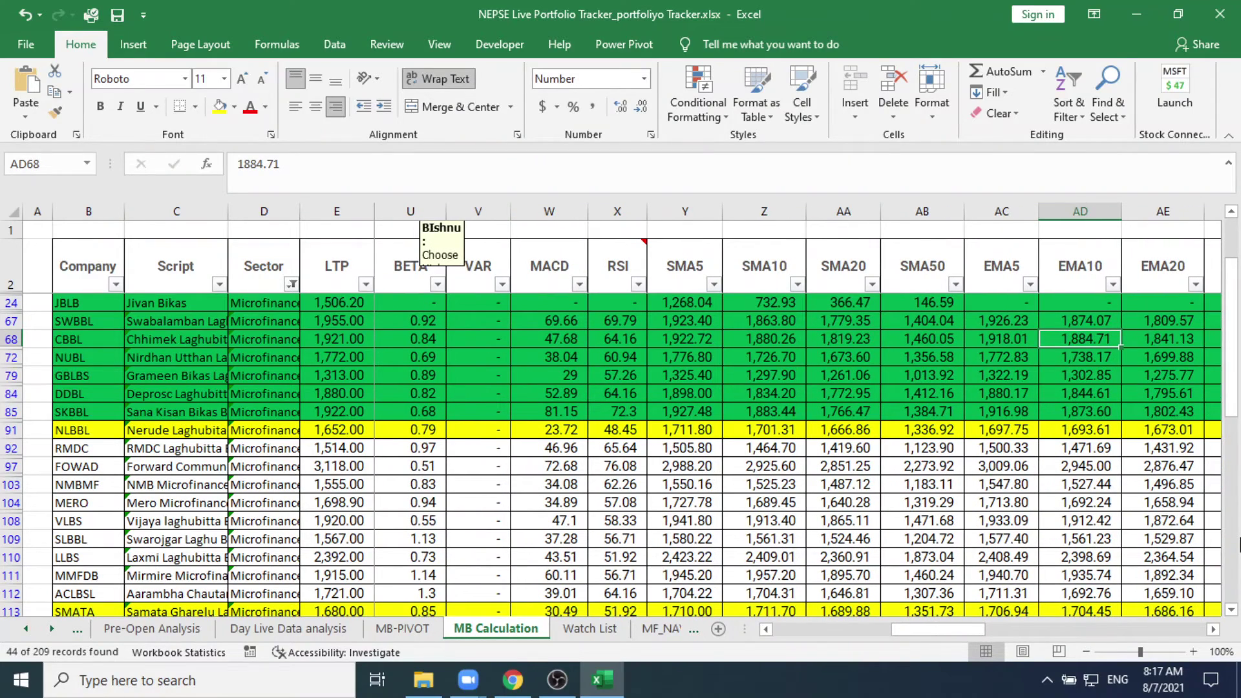
pyautogui.press('Right')
pyautogui.press('Right')
pyautogui.press('Right')
pyautogui.press('Right')
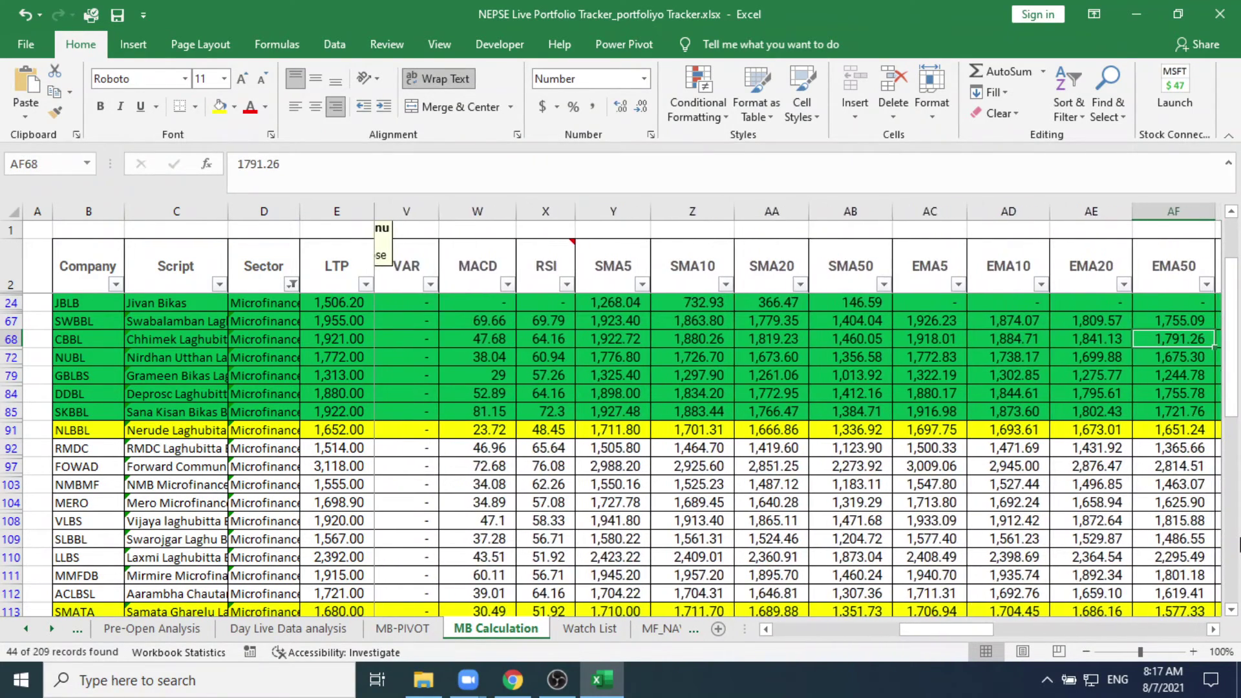
pyautogui.press('Right')
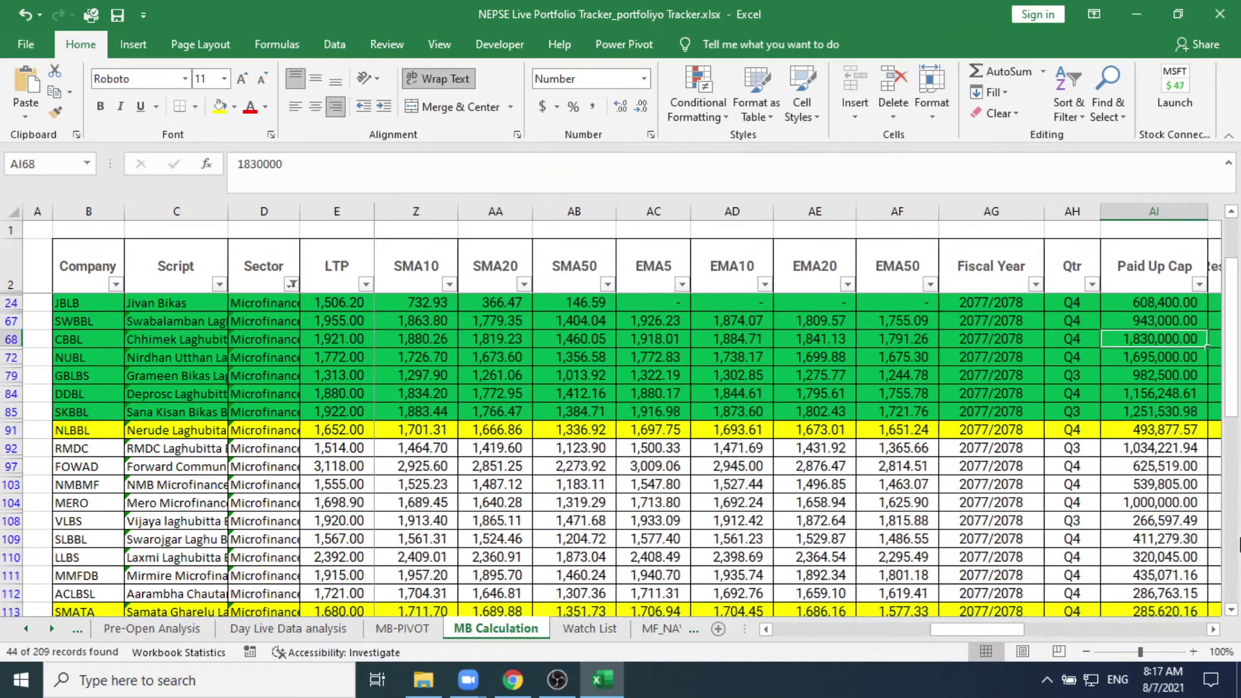
pyautogui.press('Right')
pyautogui.press('Right')
pyautogui.press('Right')
pyautogui.press('Right')
pyautogui.press('Right')
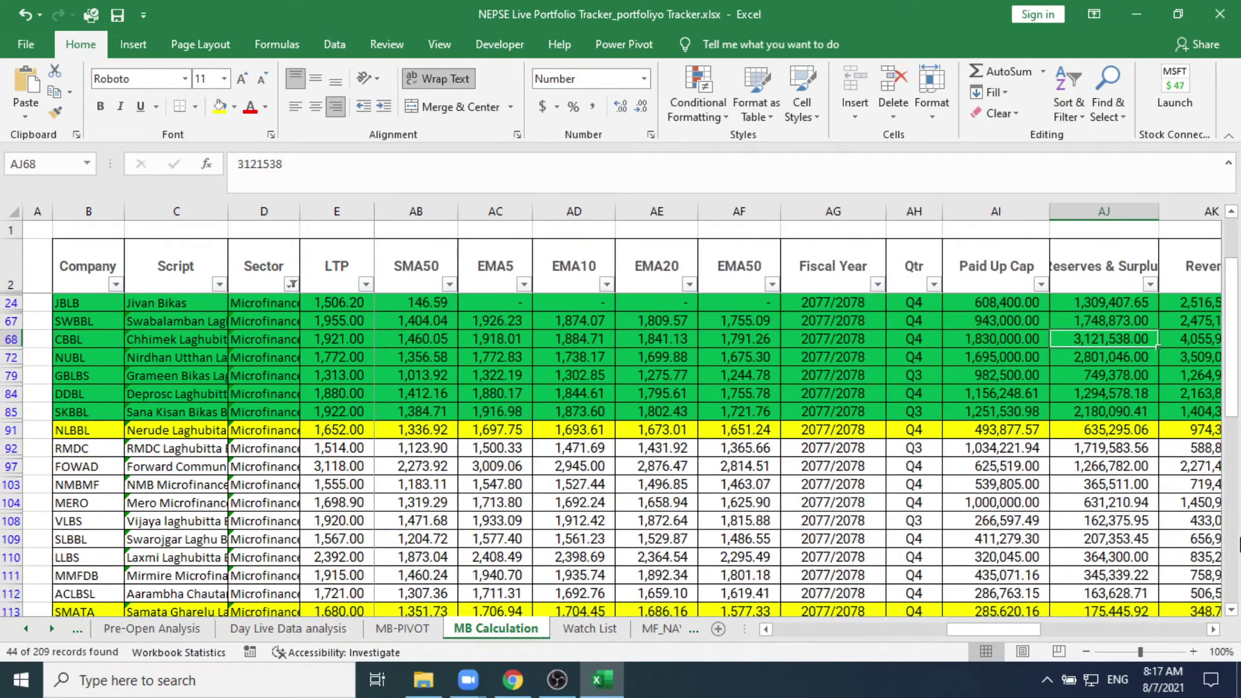
pyautogui.press('Right')
pyautogui.press('Right')
pyautogui.press('Right')
pyautogui.press('Right')
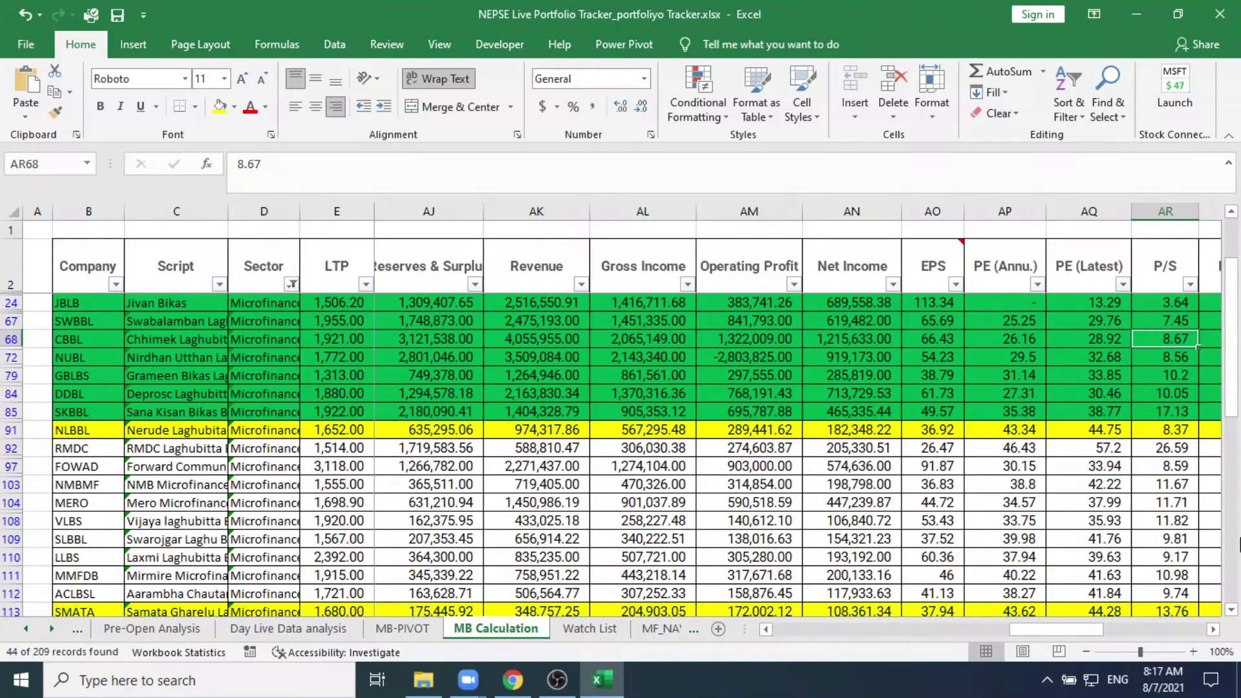
pyautogui.press('Left')
pyautogui.press('Left')
pyautogui.press('Left')
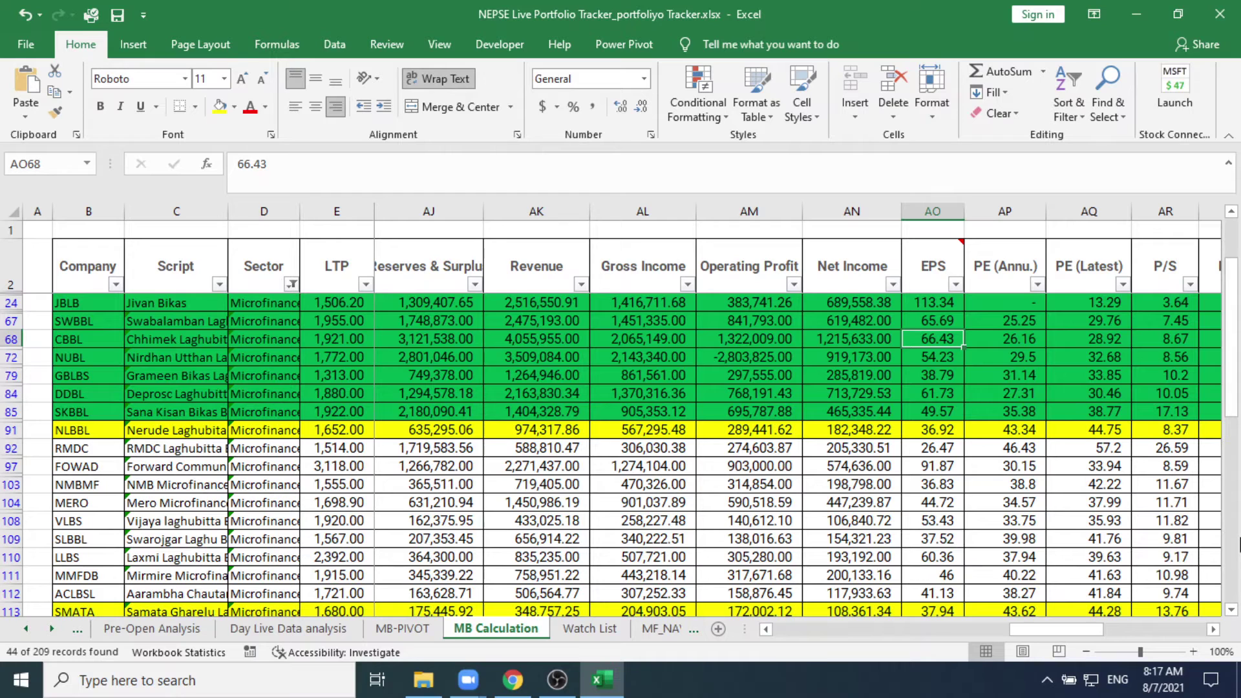
pyautogui.press('Right')
pyautogui.press('Right')
pyautogui.press('Right')
pyautogui.press('Right')
pyautogui.press('Right')
pyautogui.press('Right')
pyautogui.press('Right')
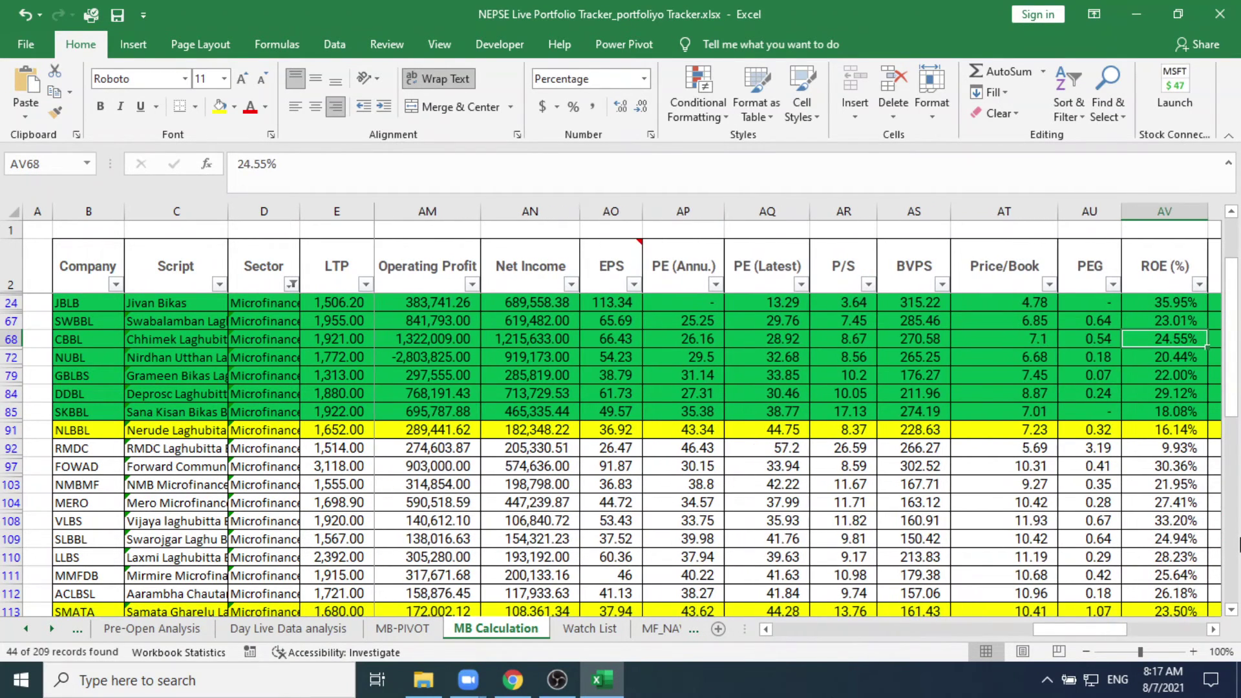
pyautogui.click(468, 680)
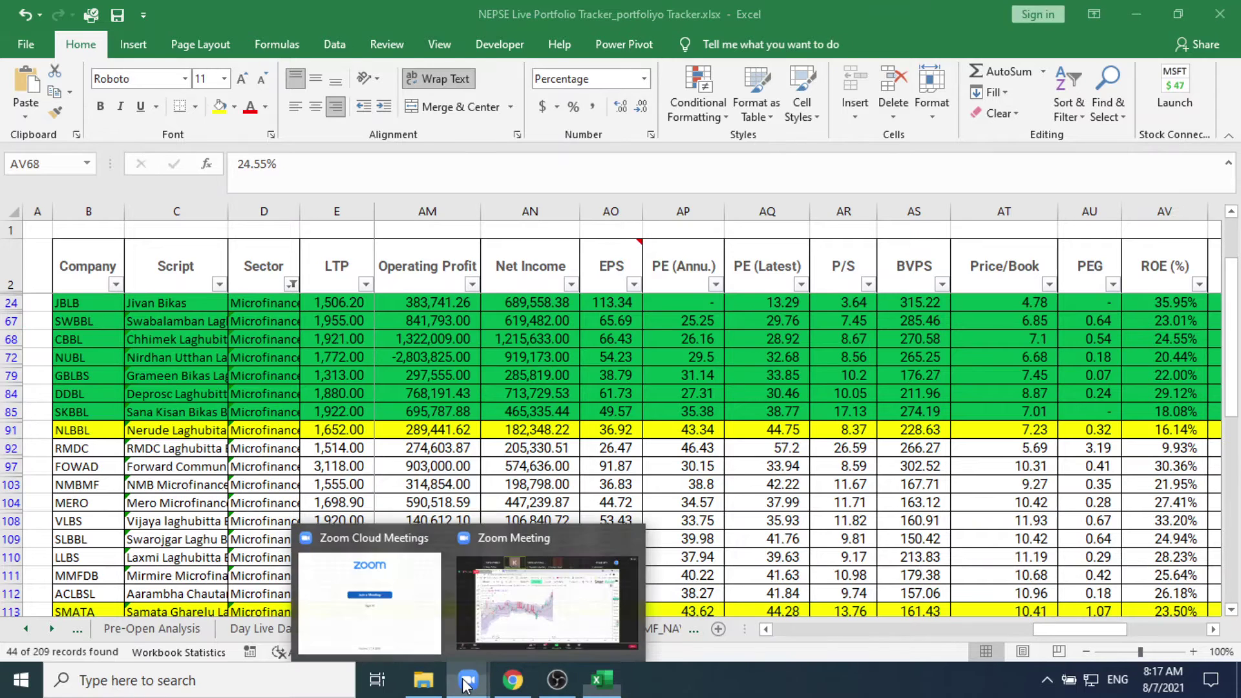
pyautogui.click(511, 588)
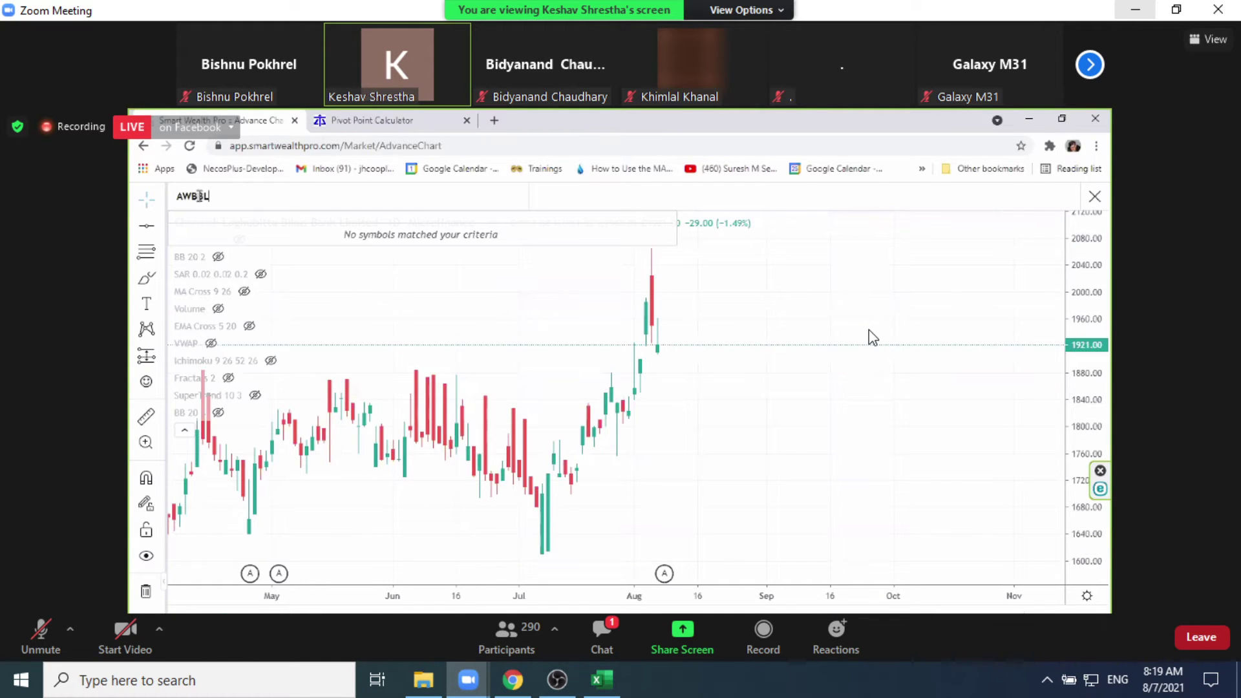
pyautogui.click(588, 689)
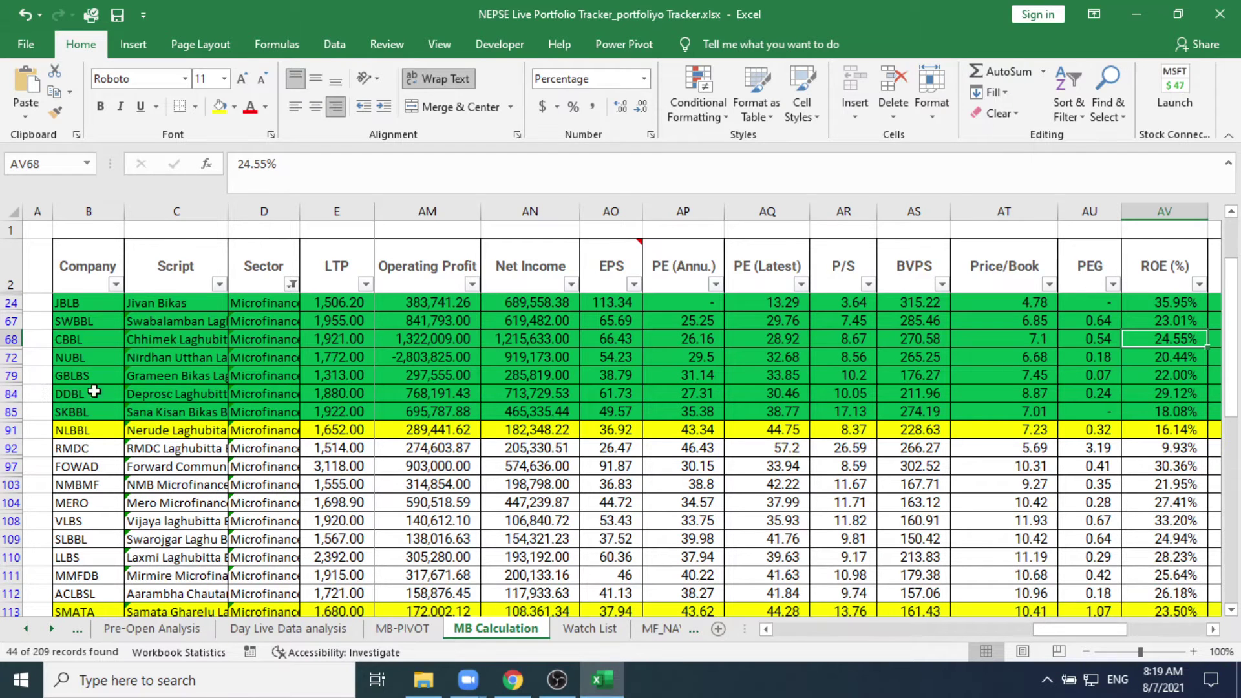
# Step: Minimise Excel to reveal Zoom's shared Swabalamban (SWBBL-ADJ) daily chart
pyautogui.click(1135, 15)
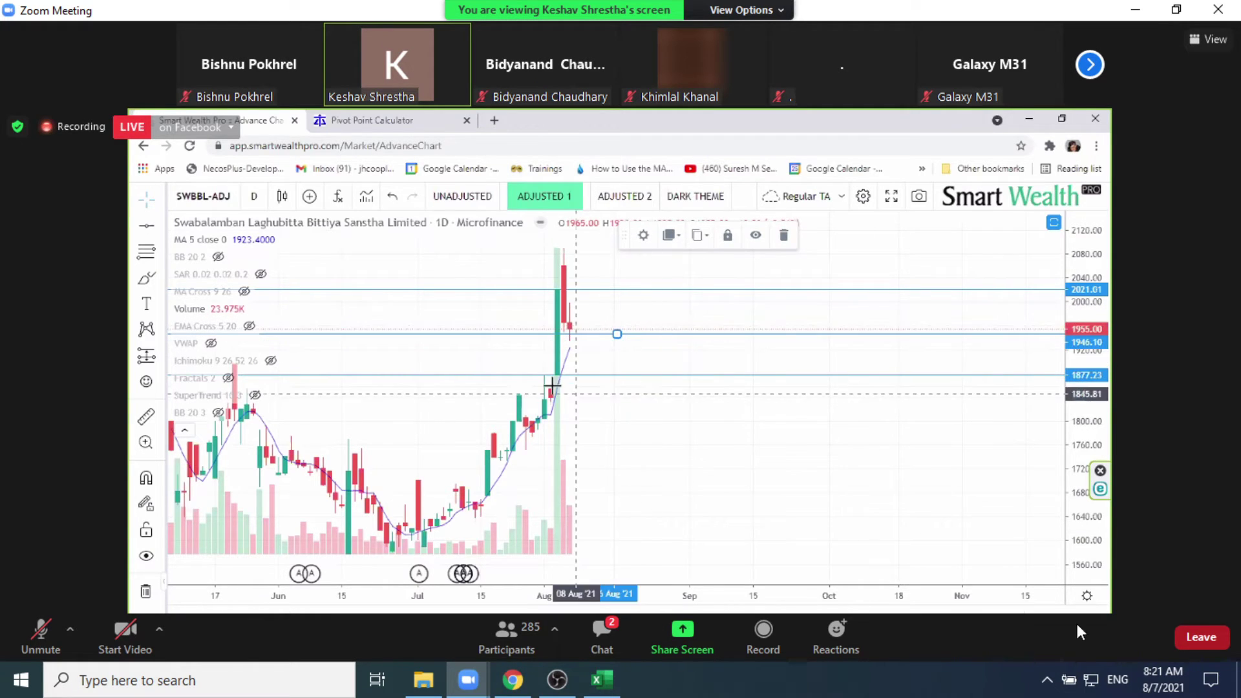
# Step: Restore the Excel NEPSE tracker from the taskbar, showing SWBBL's row
pyautogui.moveTo(604, 688)
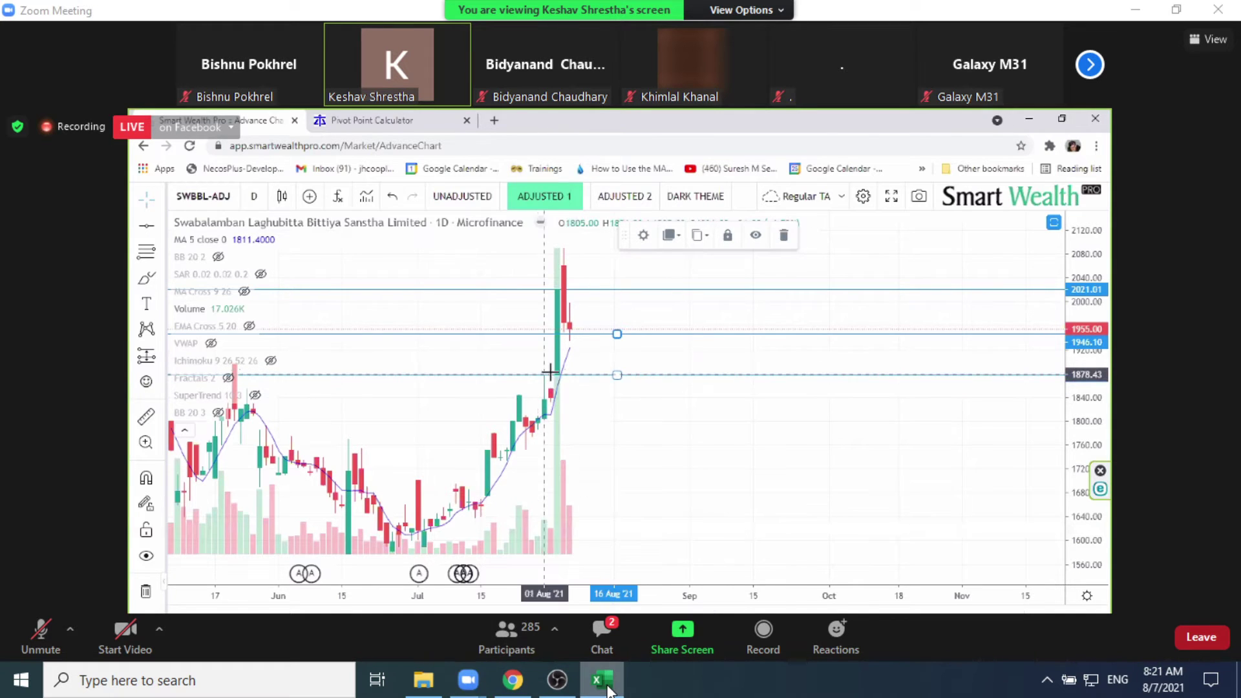
pyautogui.click(605, 686)
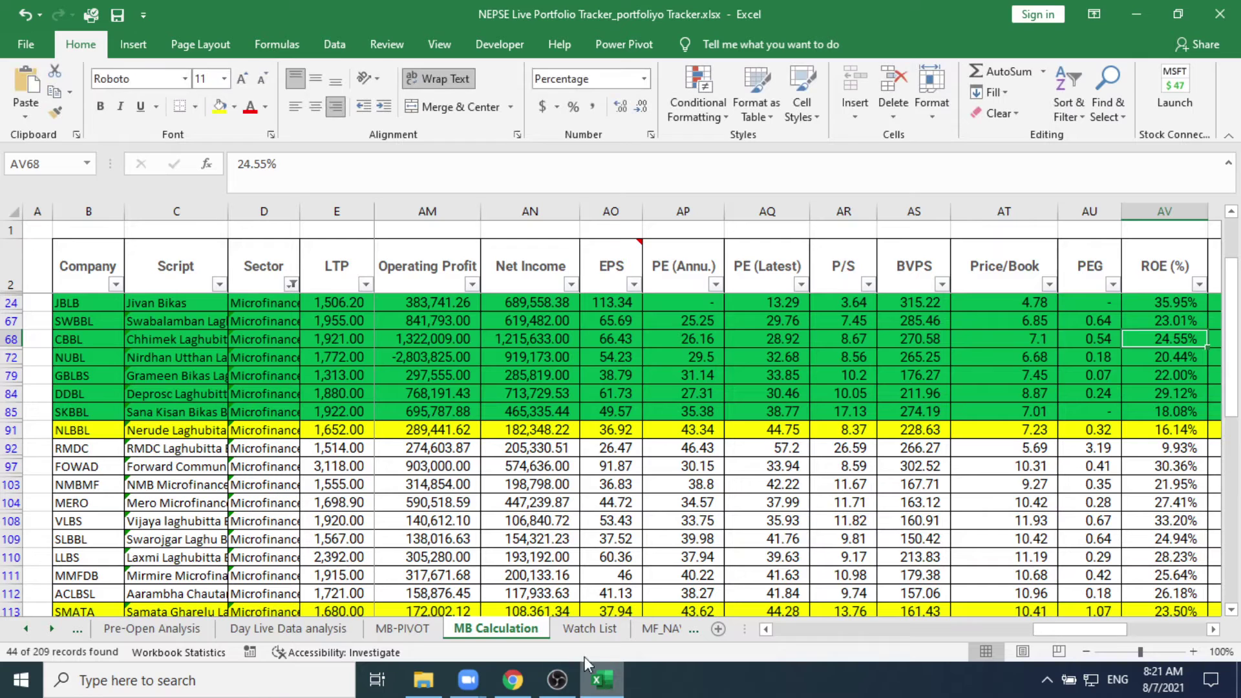
# Step: Filter the Sector column to Life Insurance only
pyautogui.click(291, 282)
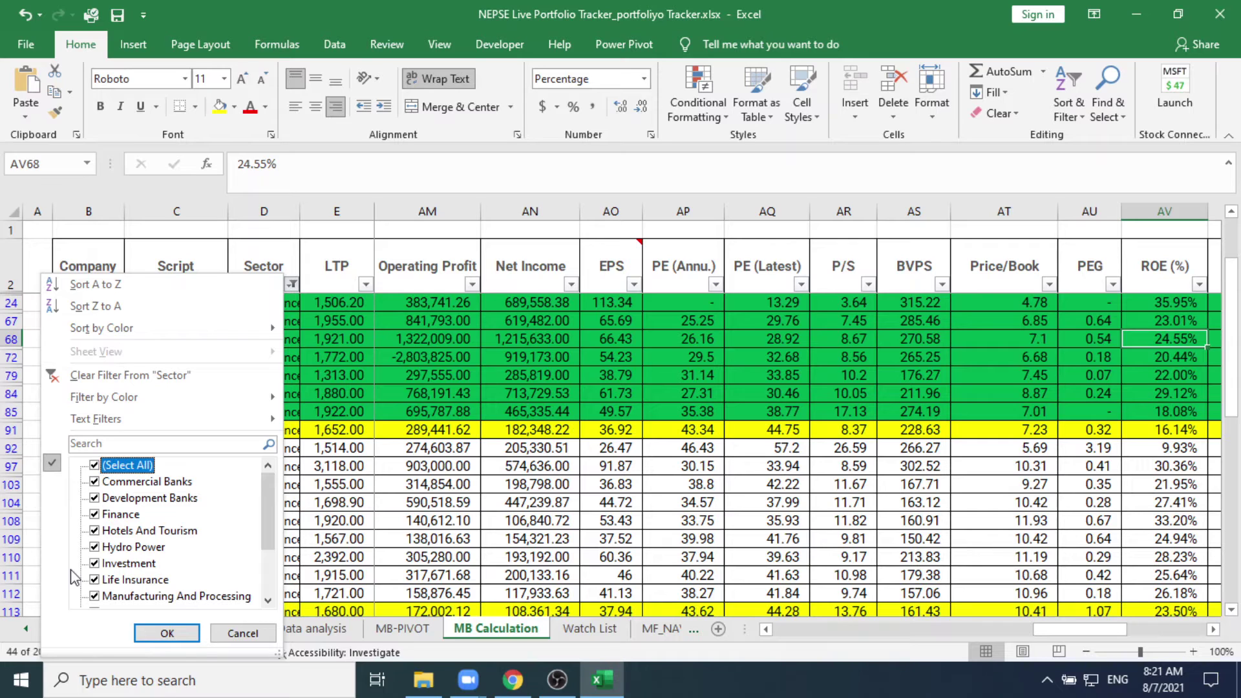
pyautogui.click(95, 466)
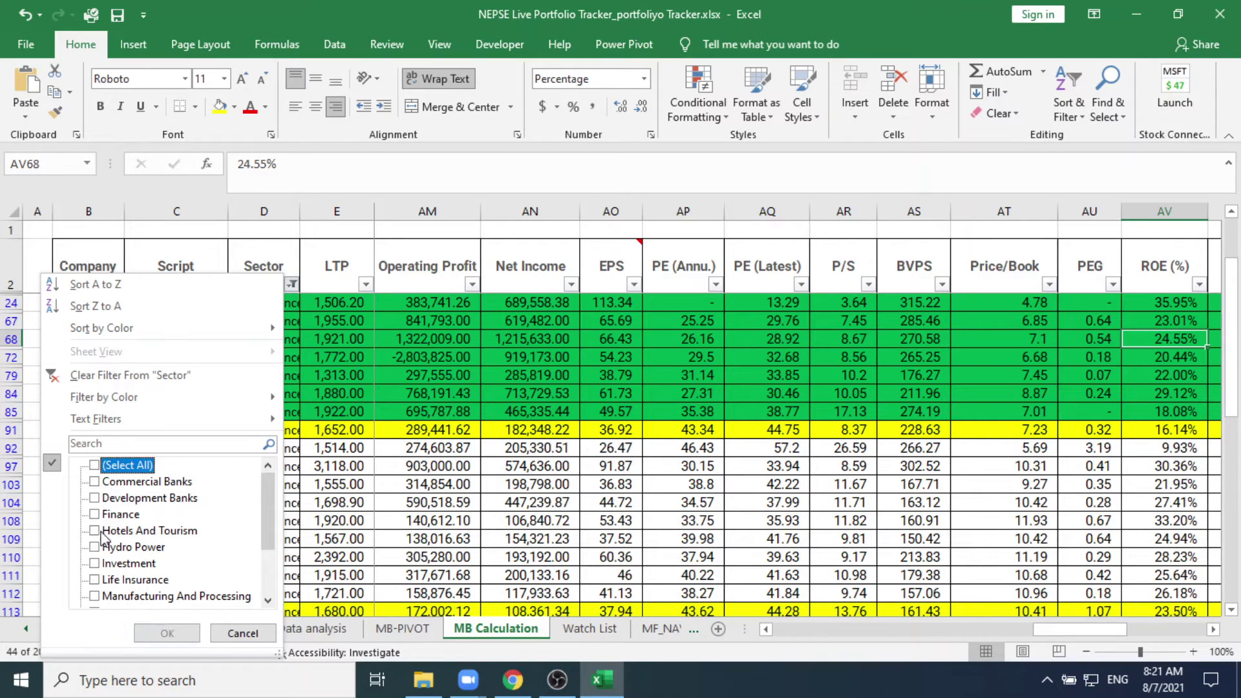
pyautogui.click(95, 581)
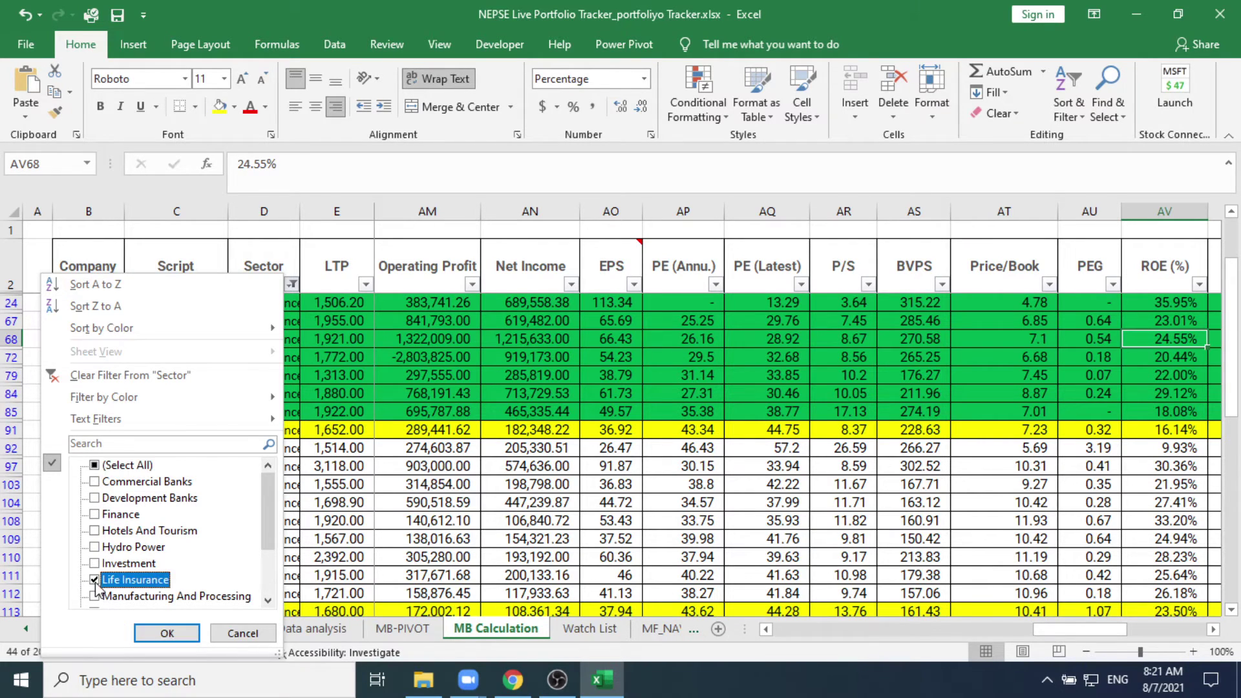
pyautogui.click(183, 630)
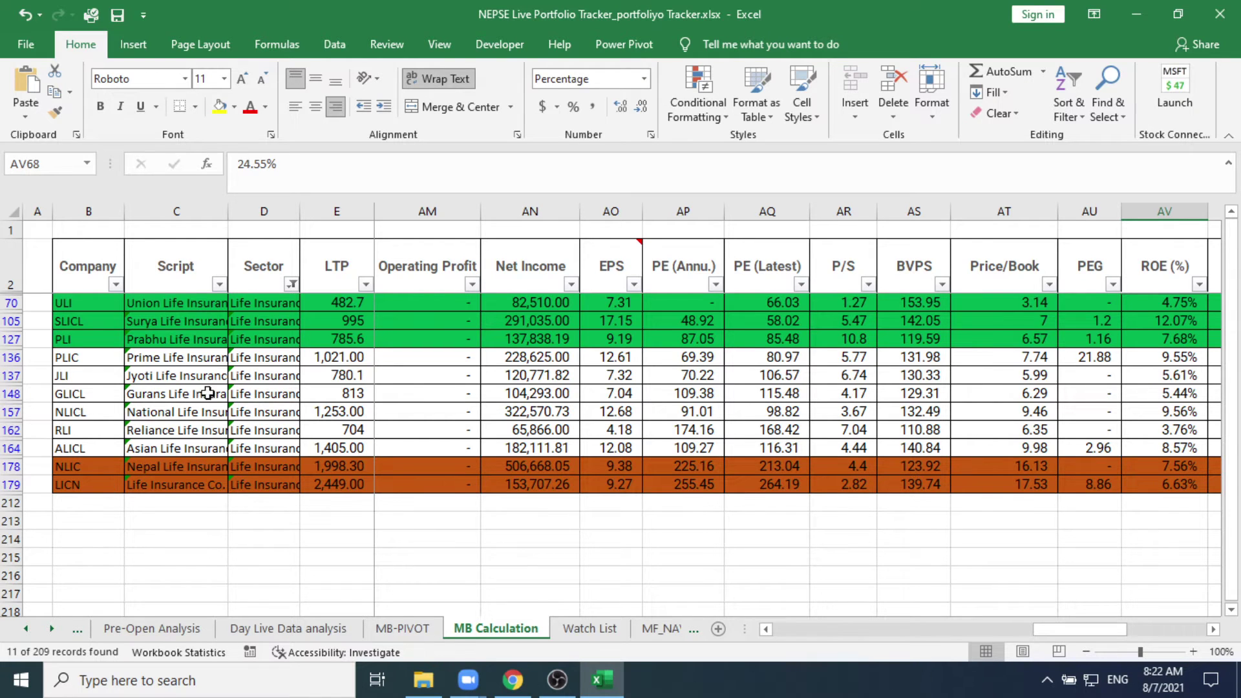
# Step: Change the Sector filter from Life Insurance to Non Life Insurance, showing 18 of 209 records
pyautogui.click(293, 285)
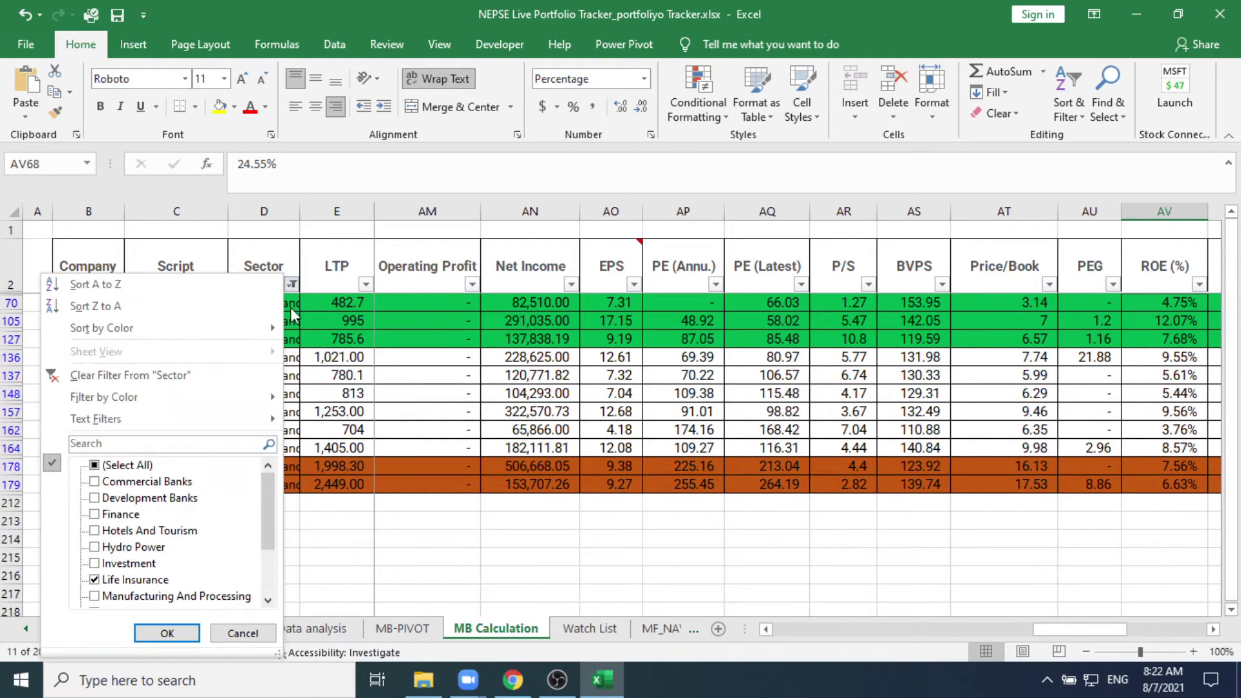
pyautogui.click(95, 579)
pyautogui.scroll(-2, 142, 580)
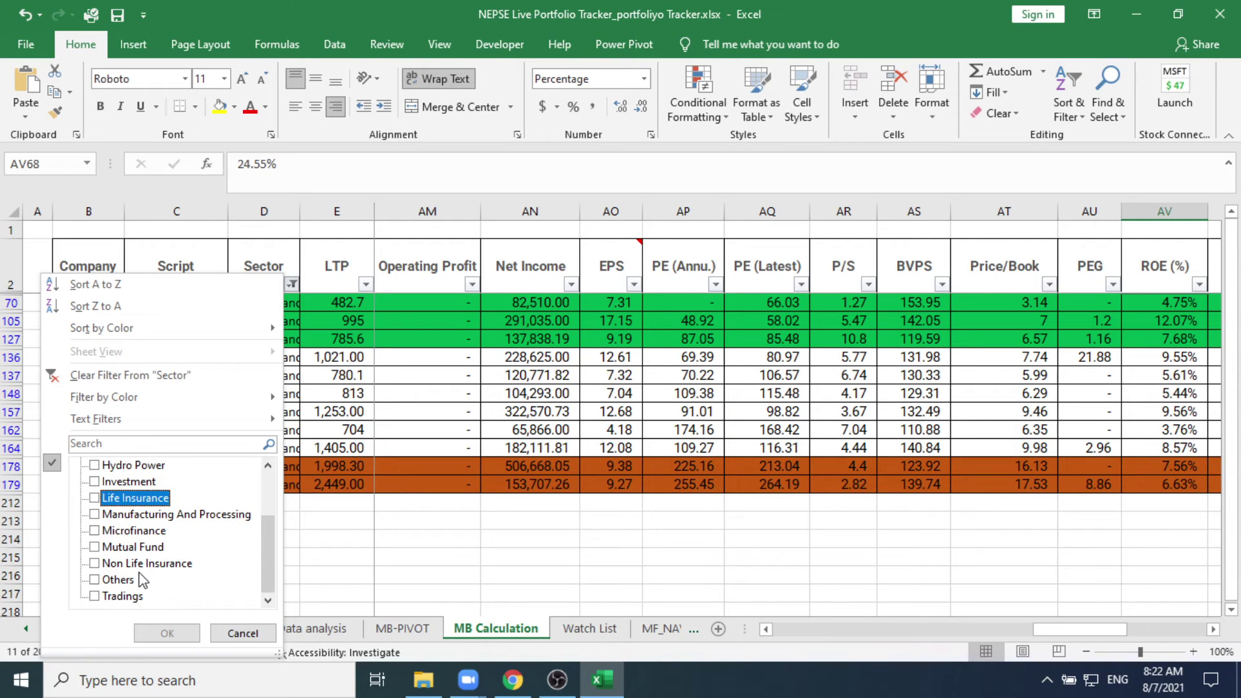
pyautogui.click(141, 563)
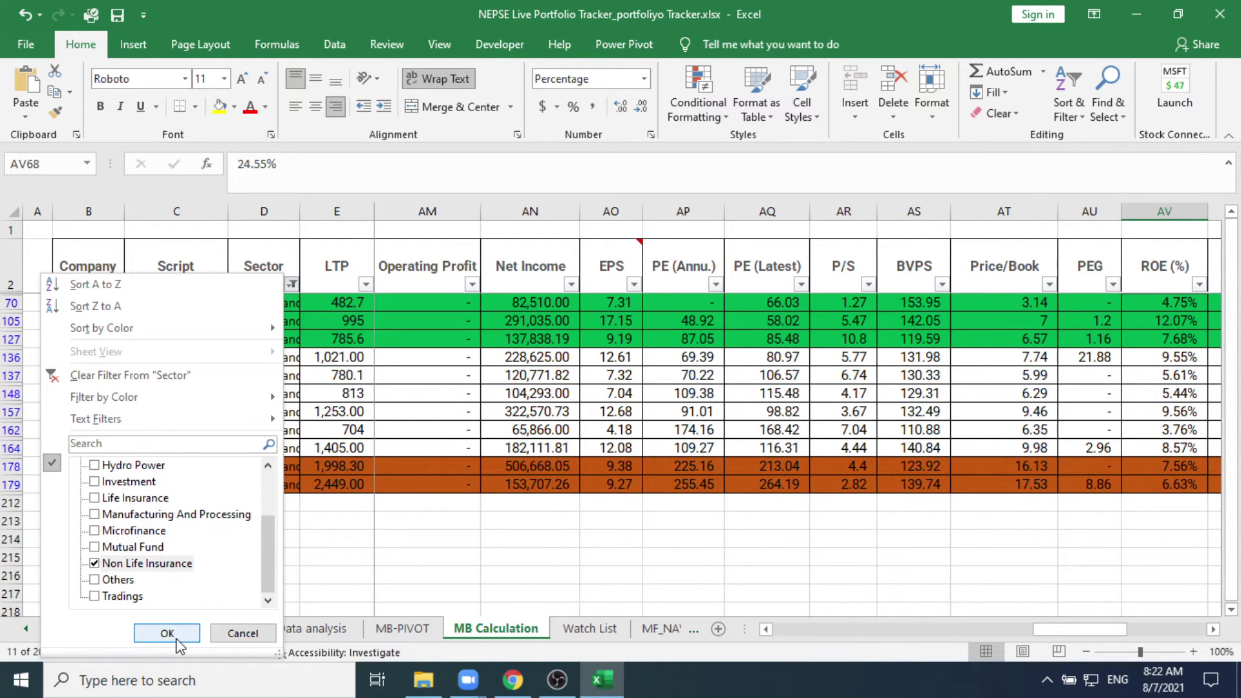
pyautogui.click(167, 633)
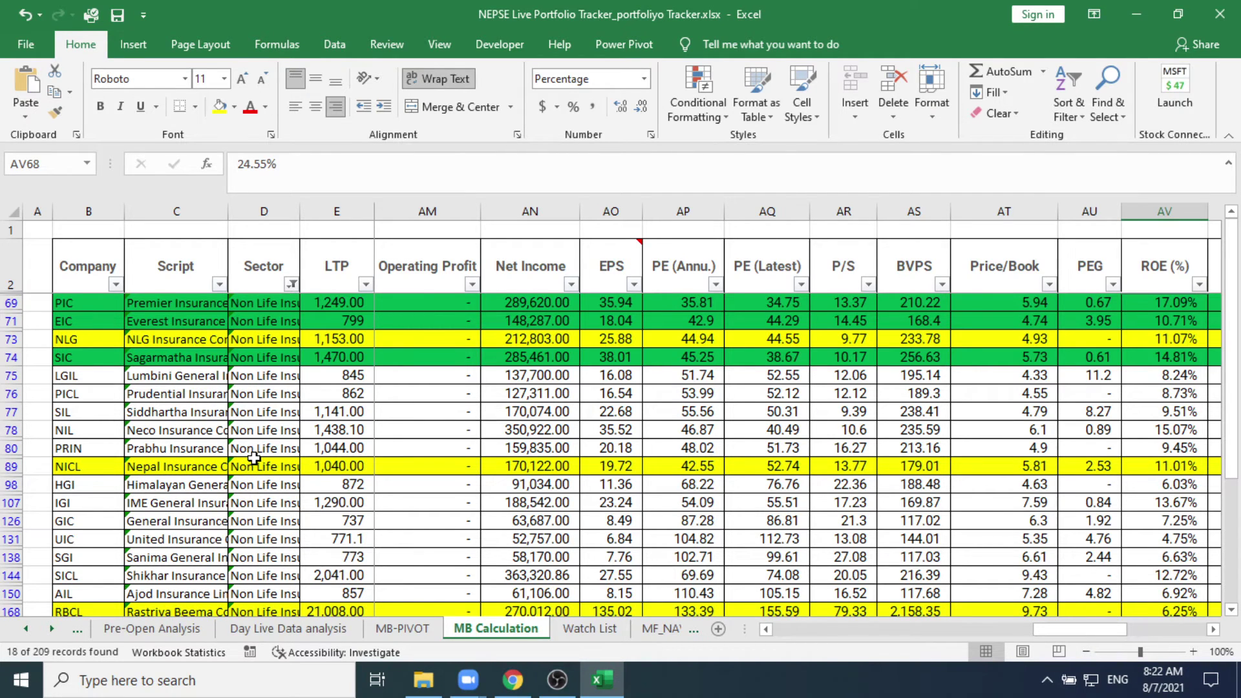
pyautogui.scroll(-2, 254, 458)
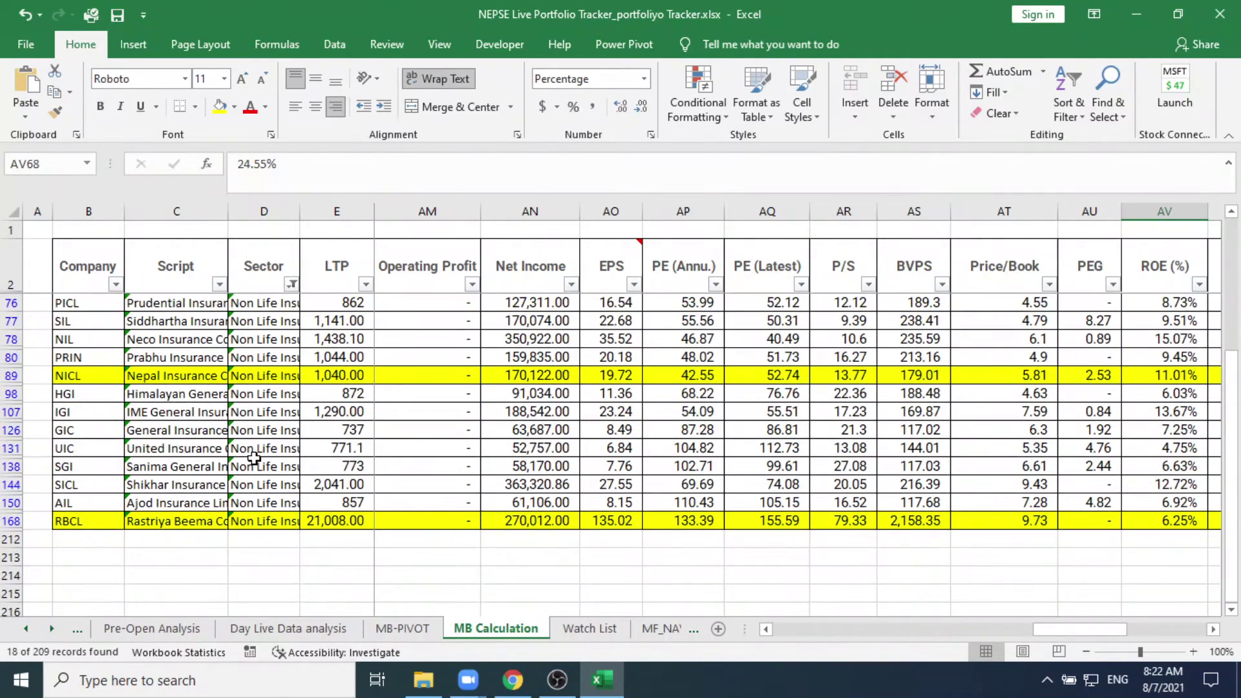
pyautogui.scroll(2, 252, 460)
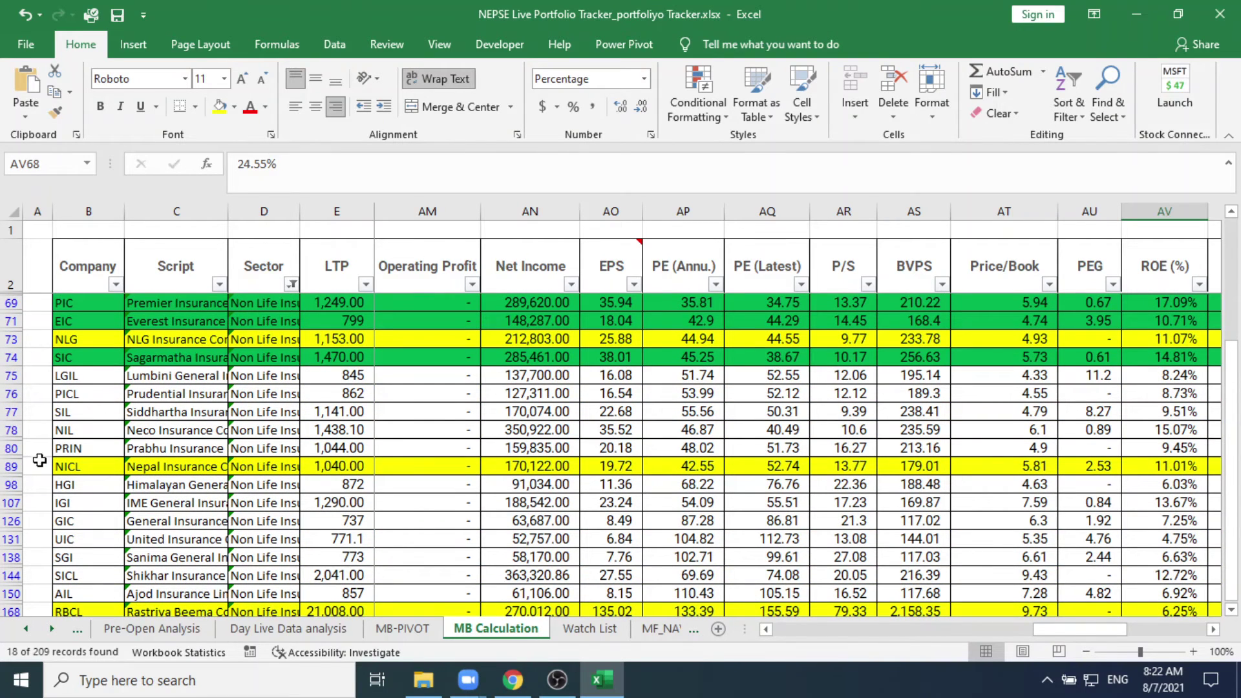
pyautogui.click(74, 473)
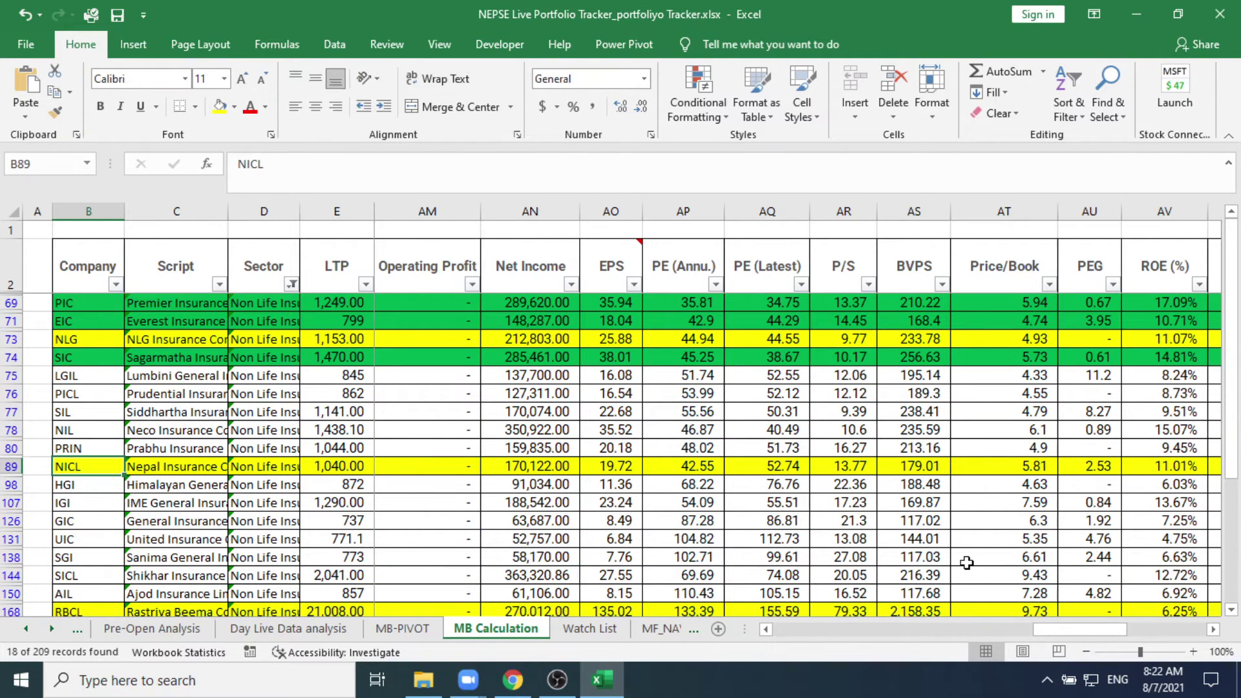
pyautogui.press('Right')
pyautogui.press('Right')
pyautogui.press('Right')
pyautogui.press('Right')
pyautogui.press('Right')
pyautogui.press('Right')
pyautogui.press('Right')
pyautogui.press('Right')
pyautogui.press('Right')
pyautogui.press('Right')
pyautogui.press('Right')
pyautogui.press('Right')
pyautogui.press('Right')
pyautogui.press('Right')
pyautogui.press('Right')
pyautogui.press('Right')
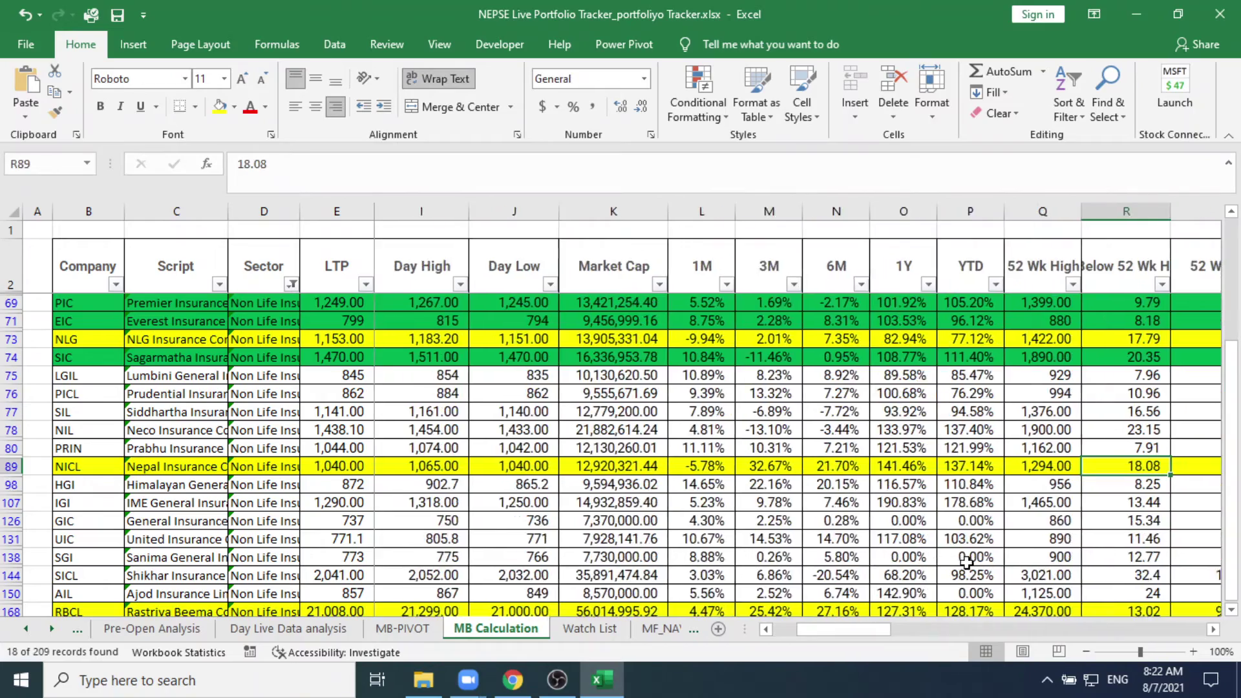
pyautogui.press('Right')
pyautogui.press('Right')
pyautogui.press('Right')
pyautogui.press('Right')
pyautogui.press('Right')
pyautogui.press('Right')
pyautogui.press('Right')
pyautogui.press('Right')
pyautogui.press('Right')
pyautogui.press('Right')
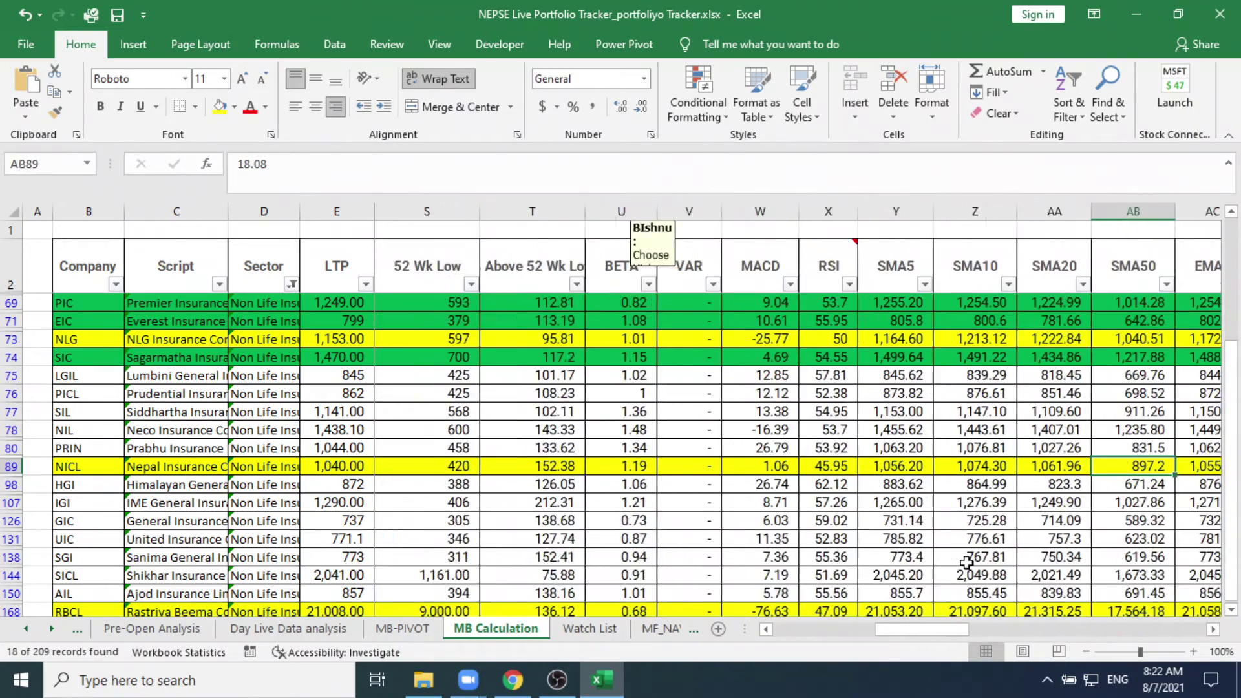
pyautogui.press('Right')
pyautogui.press('Right')
pyautogui.press('Right')
pyautogui.press('Right')
pyautogui.press('Right')
pyautogui.press('Right')
pyautogui.press('Right')
pyautogui.press('Right')
pyautogui.press('Right')
pyautogui.press('Right')
pyautogui.press('Right')
pyautogui.press('Right')
pyautogui.press('Right')
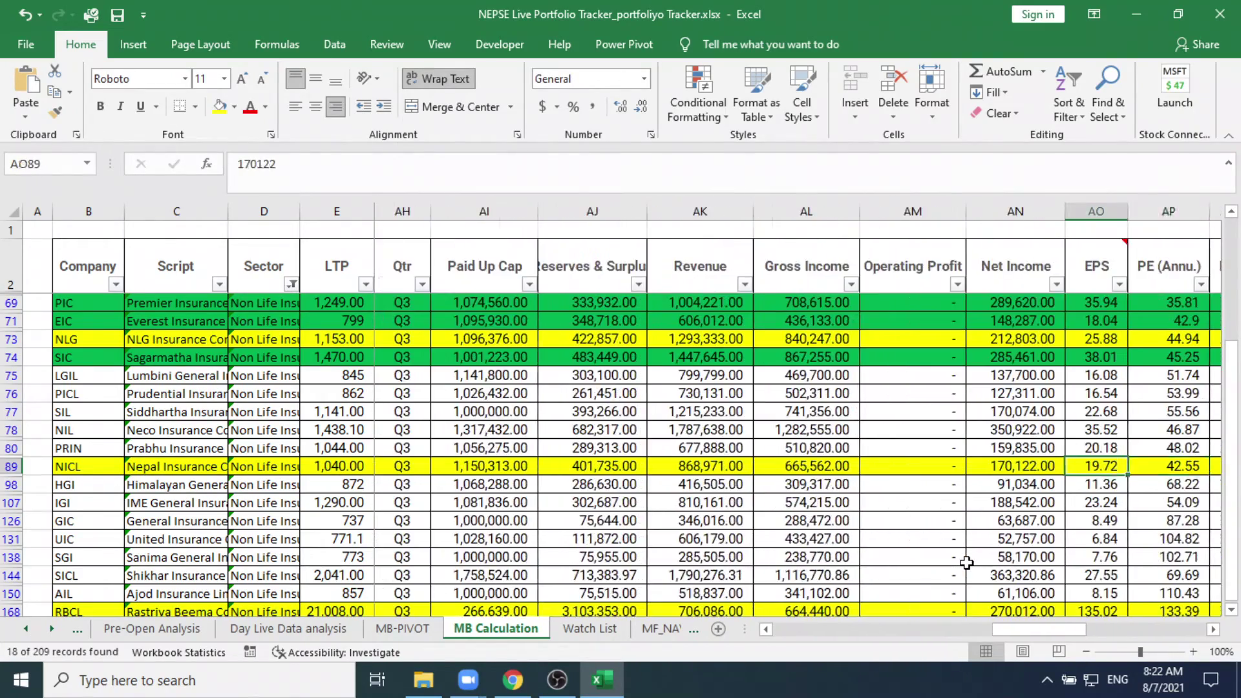
pyautogui.press('Right')
pyautogui.press('Right')
pyautogui.press('Right')
pyautogui.press('Right')
pyautogui.press('Right')
pyautogui.press('Right')
pyautogui.press('Right')
pyautogui.press('Right')
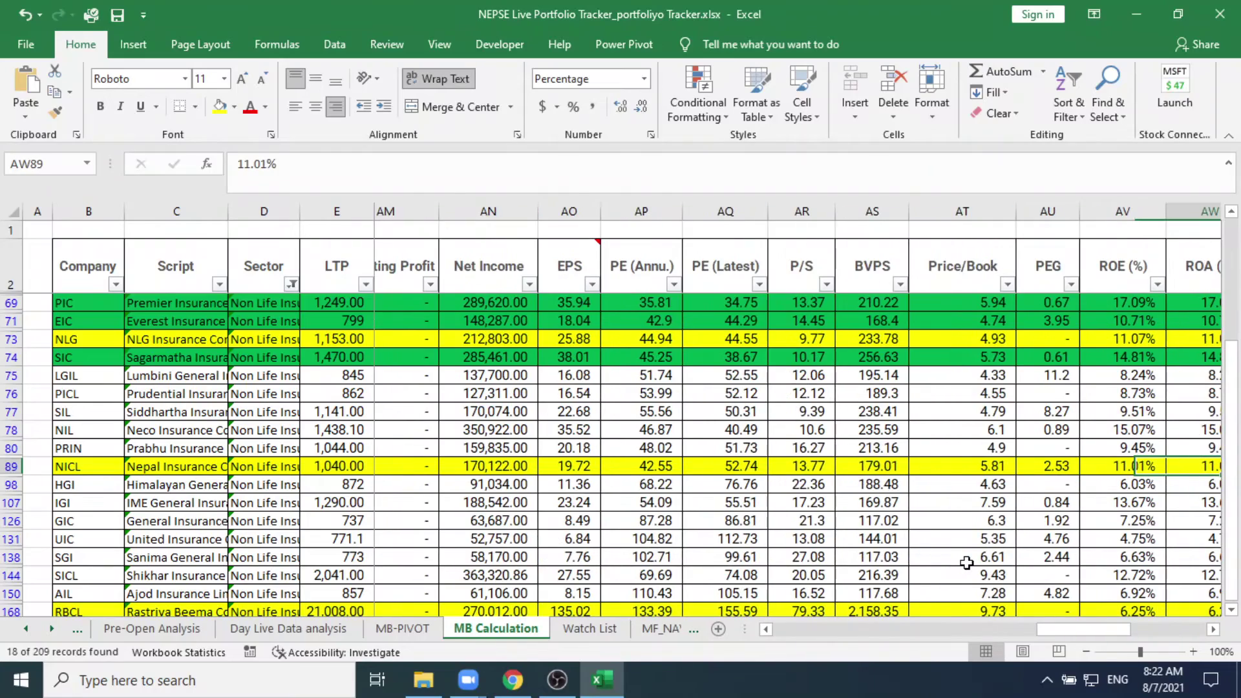
pyautogui.press('Right')
pyautogui.press('Right')
pyautogui.press('Right')
pyautogui.press('Right')
pyautogui.press('Right')
pyautogui.press('Right')
pyautogui.press('Right')
pyautogui.press('Right')
pyautogui.press('Right')
pyautogui.press('Right')
pyautogui.press('Right')
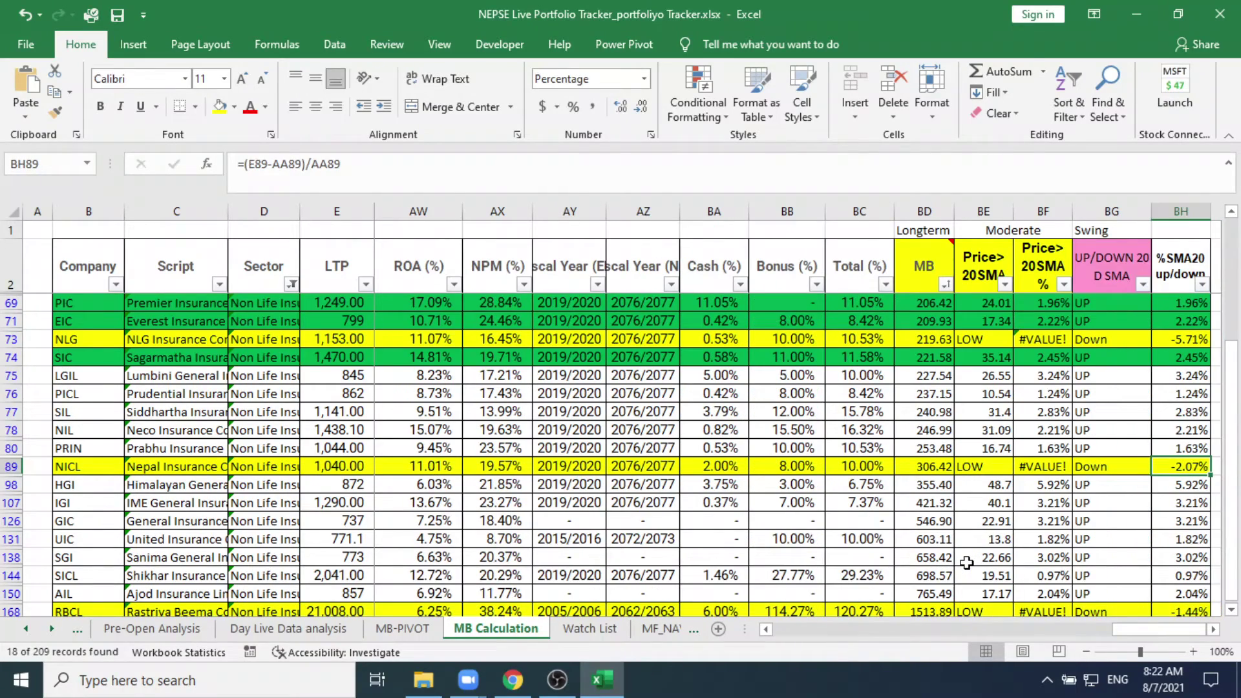
pyautogui.press('Right')
pyautogui.press('Right')
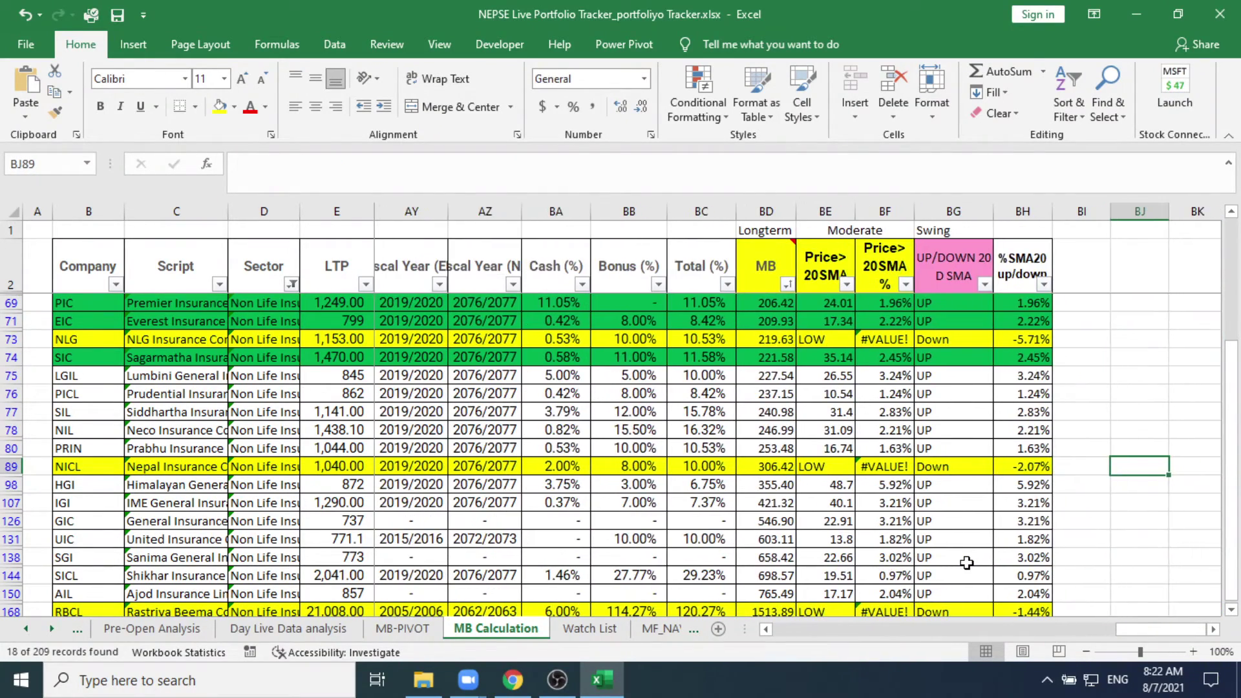
pyautogui.press('Left')
pyautogui.press('Left')
pyautogui.press('Left')
pyautogui.press('Left')
pyautogui.press('Left')
pyautogui.press('Left')
pyautogui.press('Left')
pyautogui.press('Left')
pyautogui.press('Left')
pyautogui.press('Left')
pyautogui.press('Left')
pyautogui.press('Left')
pyautogui.press('Left')
pyautogui.press('Left')
pyautogui.press('Left')
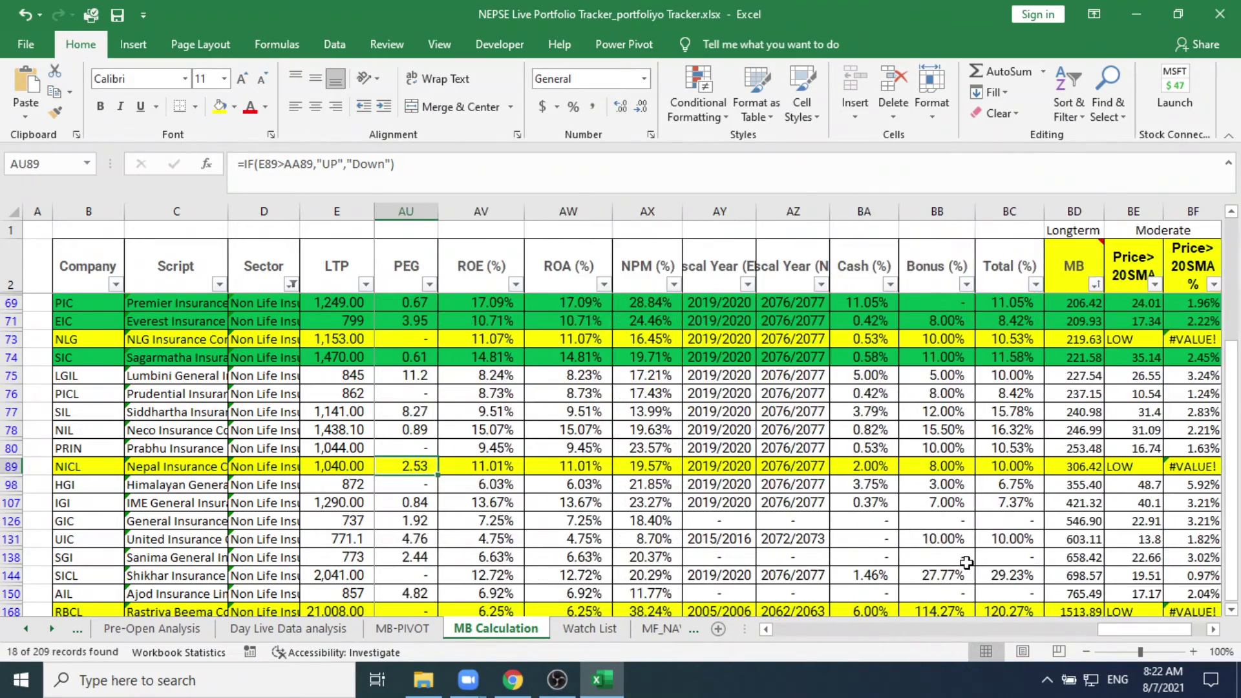
pyautogui.press('Left')
pyautogui.press('Left')
pyautogui.press('Left')
pyautogui.press('Left')
pyautogui.press('Left')
pyautogui.press('Left')
pyautogui.press('Left')
pyautogui.press('Left')
pyautogui.press('Left')
pyautogui.press('Left')
pyautogui.press('Left')
pyautogui.press('Left')
pyautogui.press('Left')
pyautogui.press('Left')
pyautogui.press('Left')
pyautogui.press('Left')
pyautogui.press('Left')
pyautogui.press('Left')
pyautogui.press('Left')
pyautogui.press('Left')
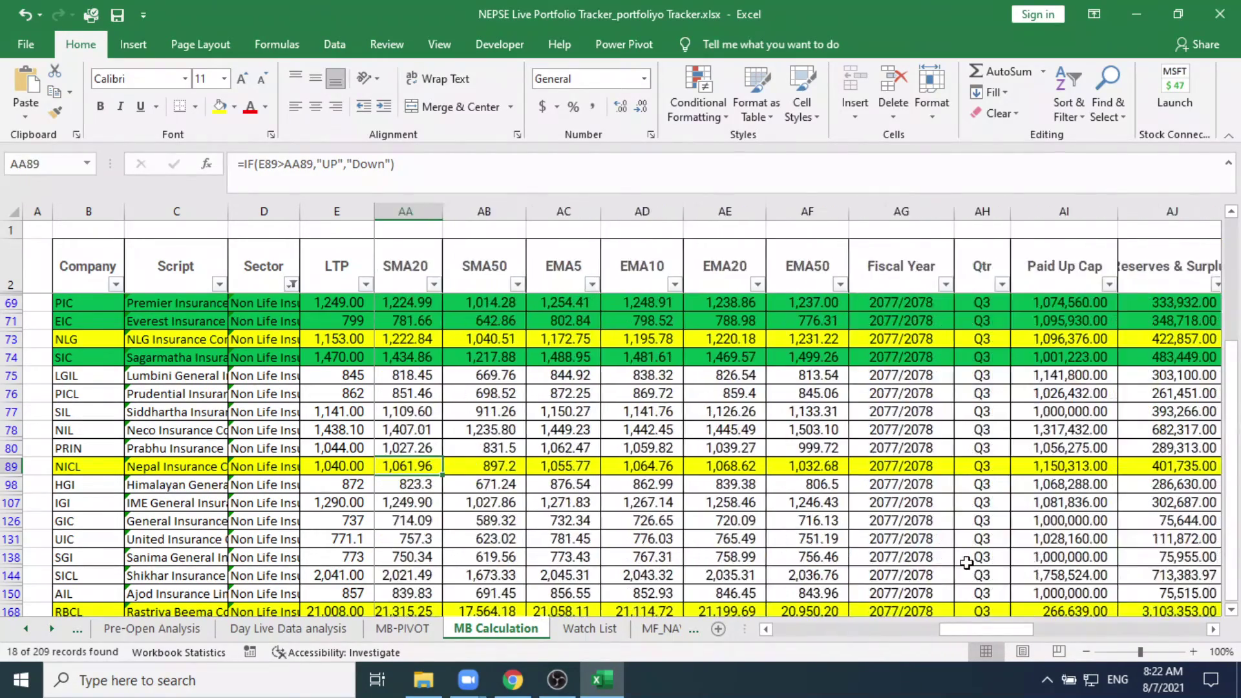
pyautogui.press('Left')
pyautogui.press('Left')
pyautogui.press('Left')
pyautogui.press('Left')
pyautogui.press('Left')
pyautogui.press('Left')
pyautogui.press('Left')
pyautogui.press('Left')
pyautogui.press('Left')
pyautogui.press('Left')
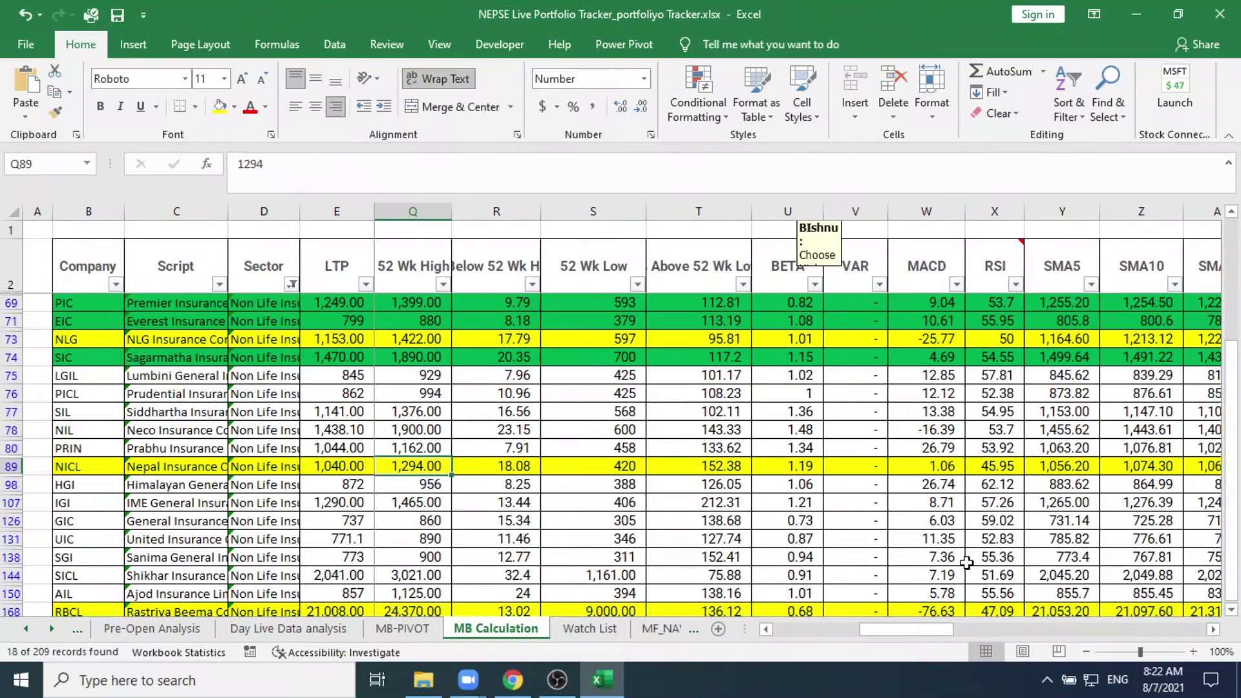
pyautogui.press('Right')
pyautogui.press('Right')
pyautogui.press('Right')
pyautogui.press('Right')
pyautogui.press('Right')
pyautogui.press('Right')
pyautogui.press('Right')
pyautogui.press('Right')
pyautogui.press('Right')
pyautogui.press('Right')
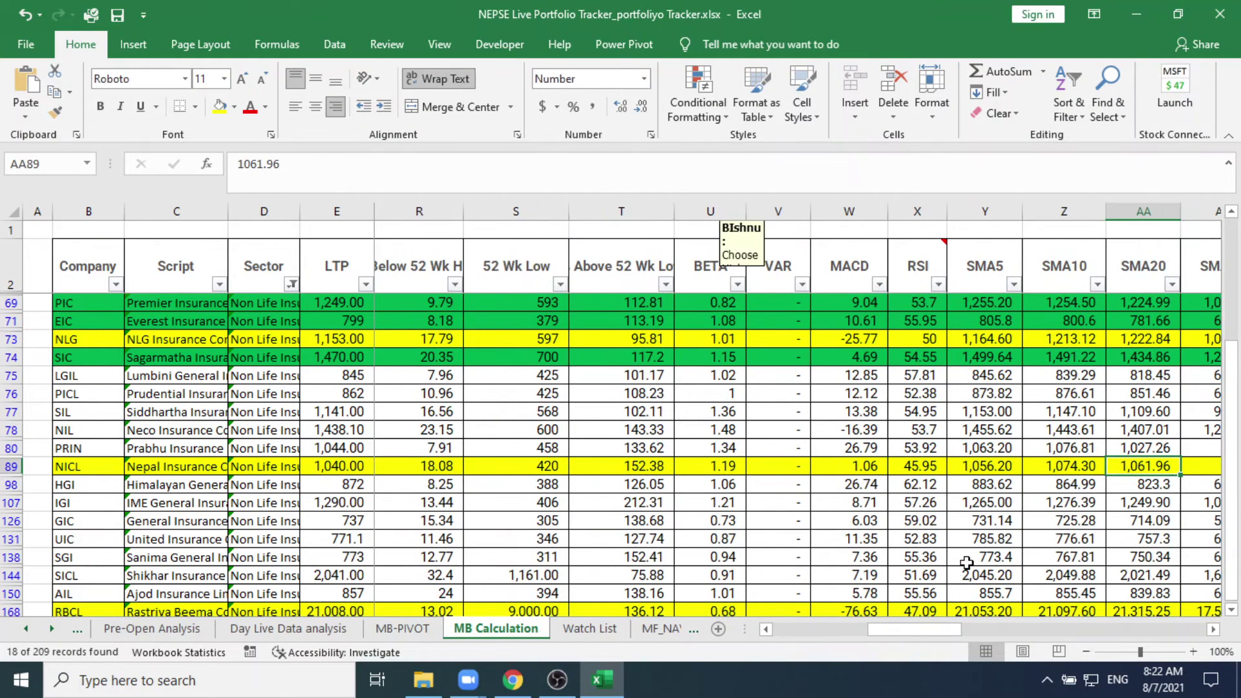
pyautogui.press('Left')
pyautogui.press('Left')
pyautogui.press('Left')
pyautogui.press('Left')
pyautogui.press('Left')
pyautogui.press('Left')
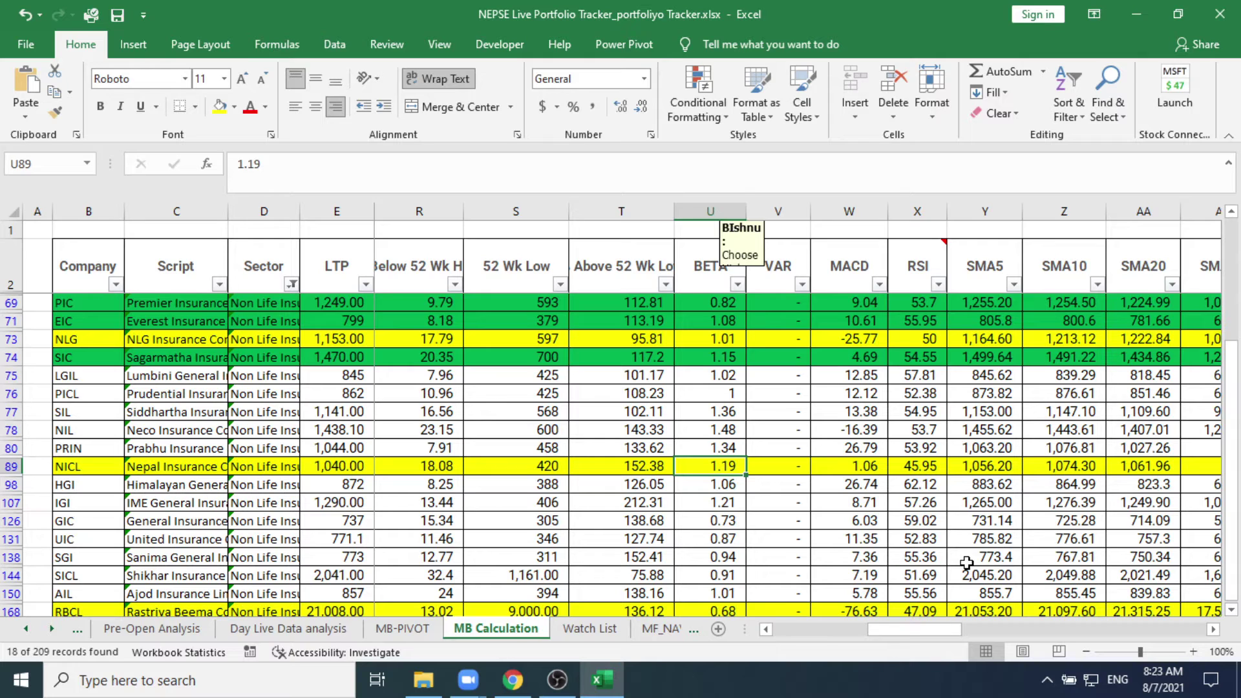
pyautogui.press('Right')
pyautogui.press('Right')
pyautogui.press('Right')
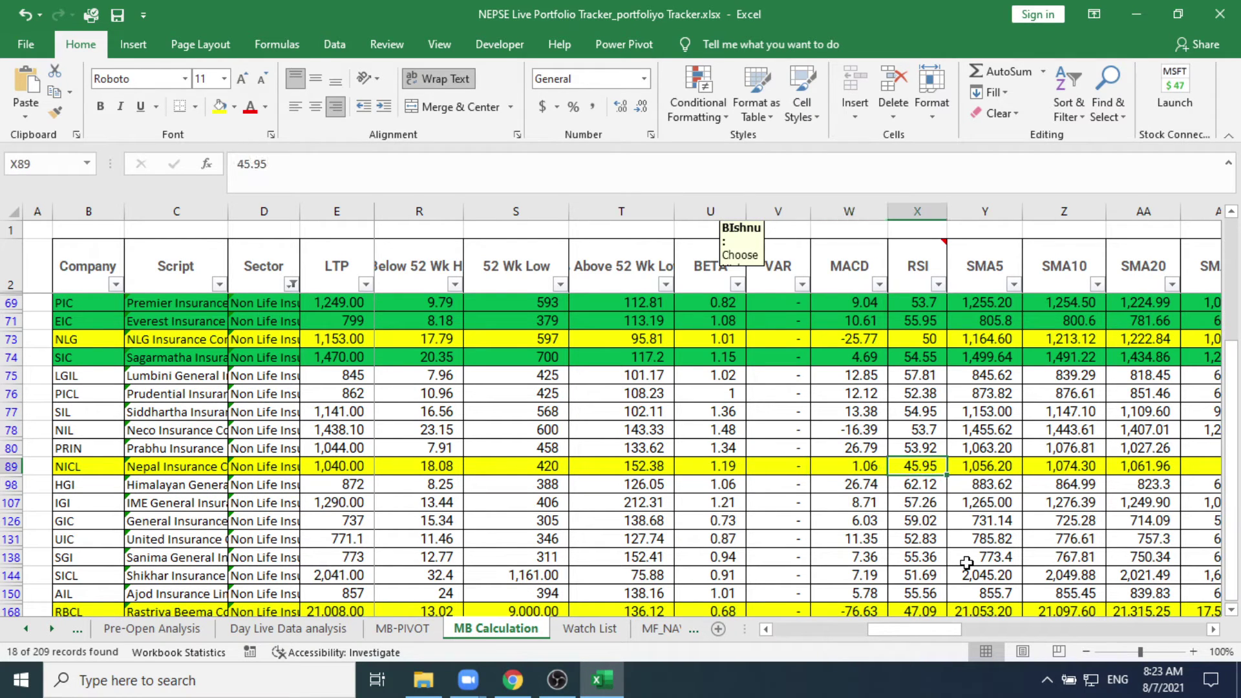
pyautogui.press('Left')
pyautogui.press('Right')
pyautogui.press('Left')
pyautogui.press('Right')
pyautogui.press('Left')
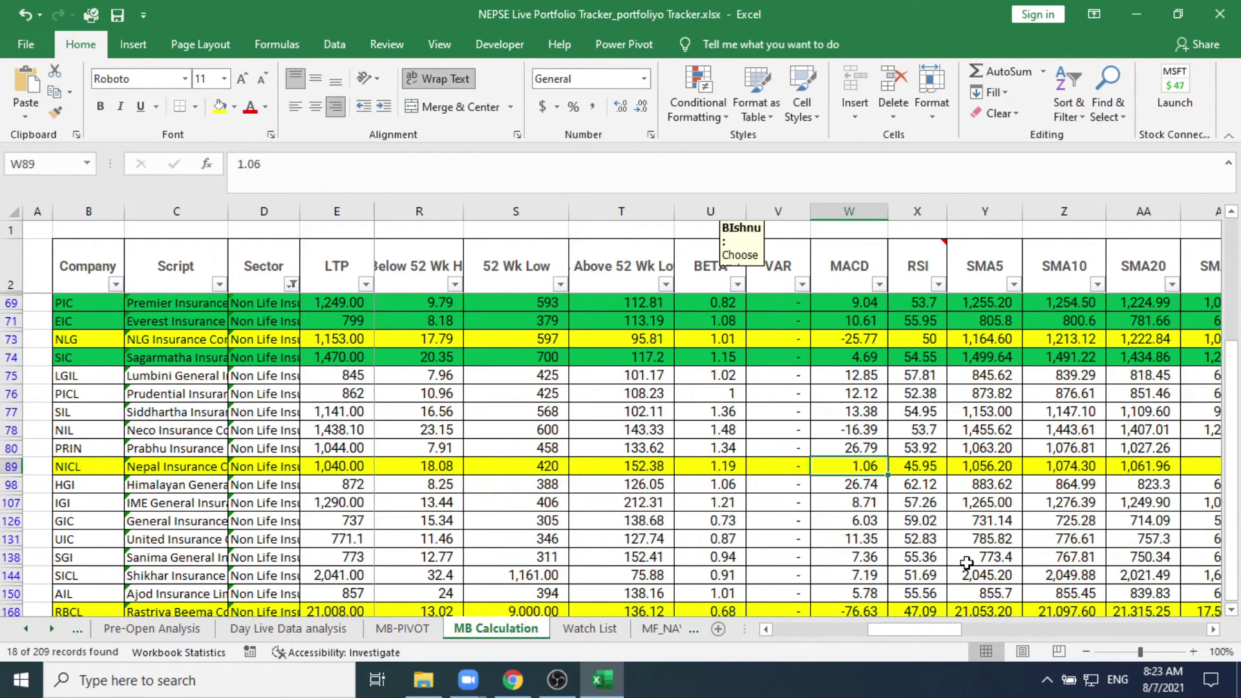
pyautogui.press('Right')
pyautogui.press('Left')
pyautogui.press('Right')
pyautogui.press('Left')
pyautogui.press('Right')
pyautogui.press('Left')
pyautogui.press('Left')
pyautogui.press('Left')
pyautogui.press('Left')
pyautogui.press('Left')
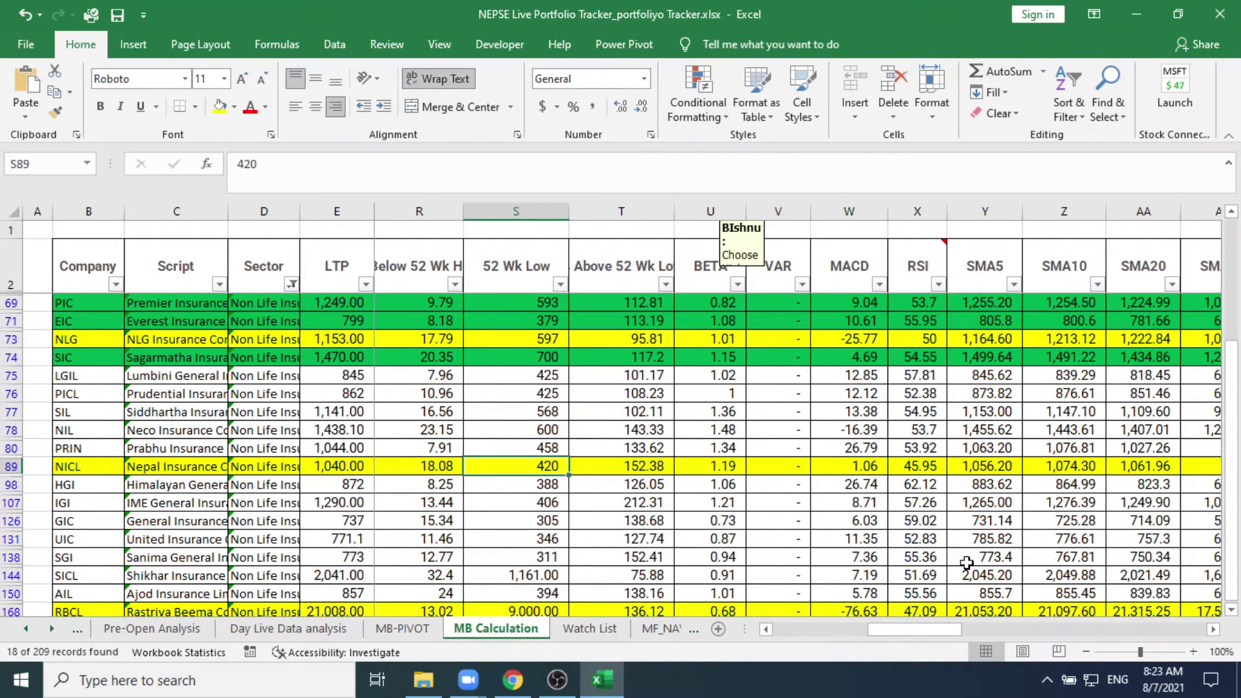
pyautogui.press('Left')
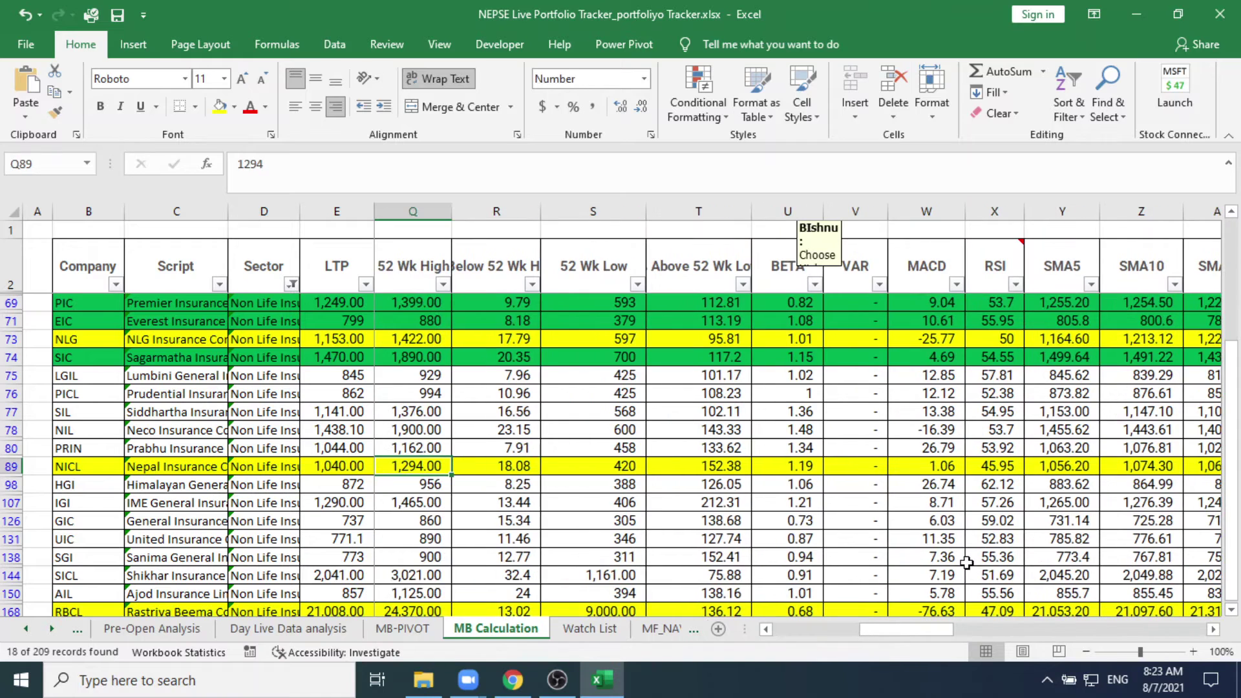
pyautogui.press('Left')
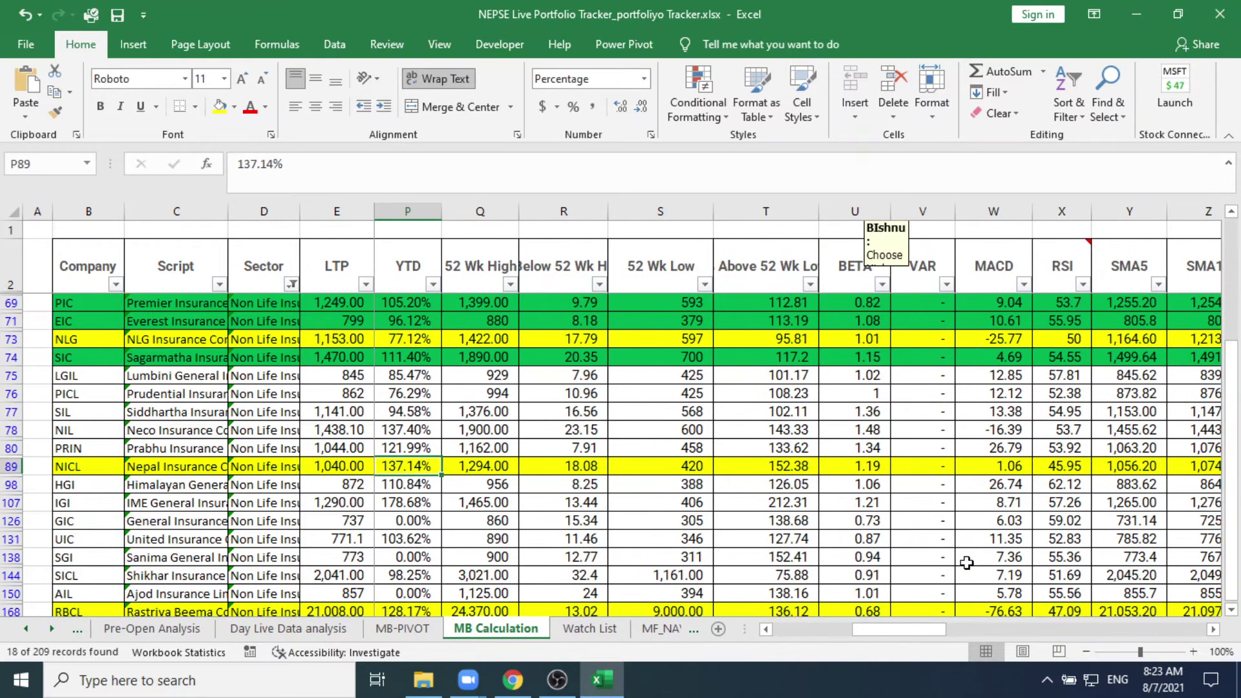
pyautogui.press('Left')
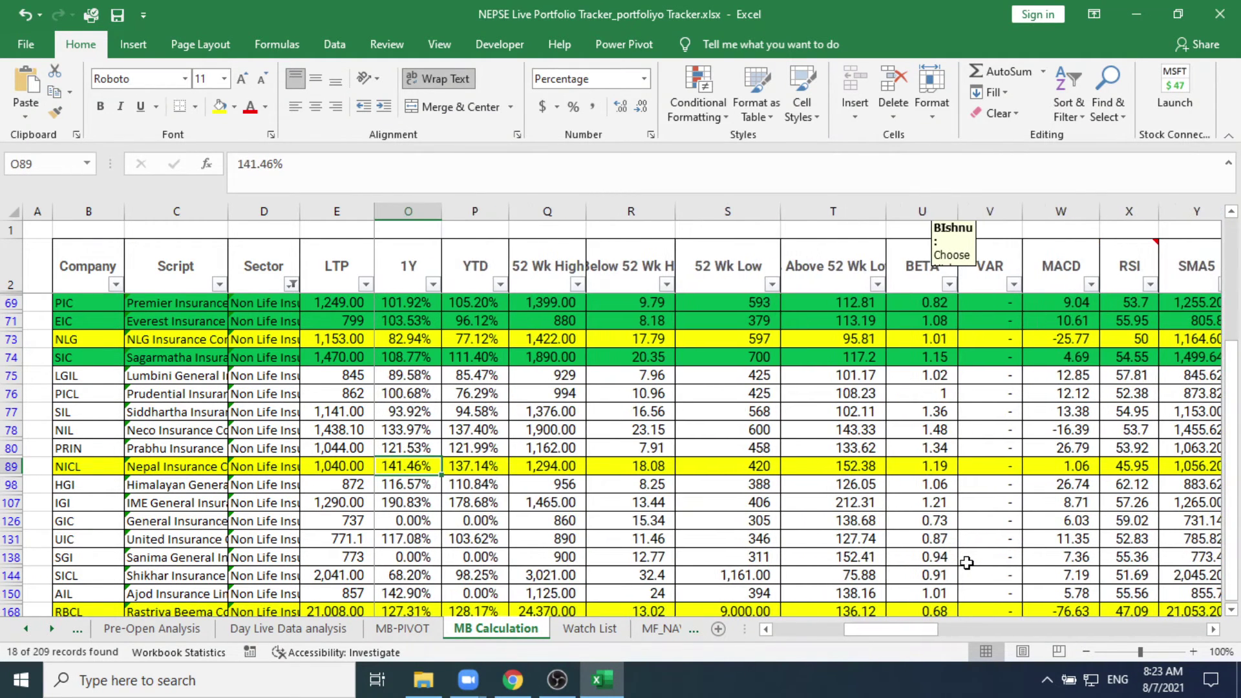
pyautogui.press('Left')
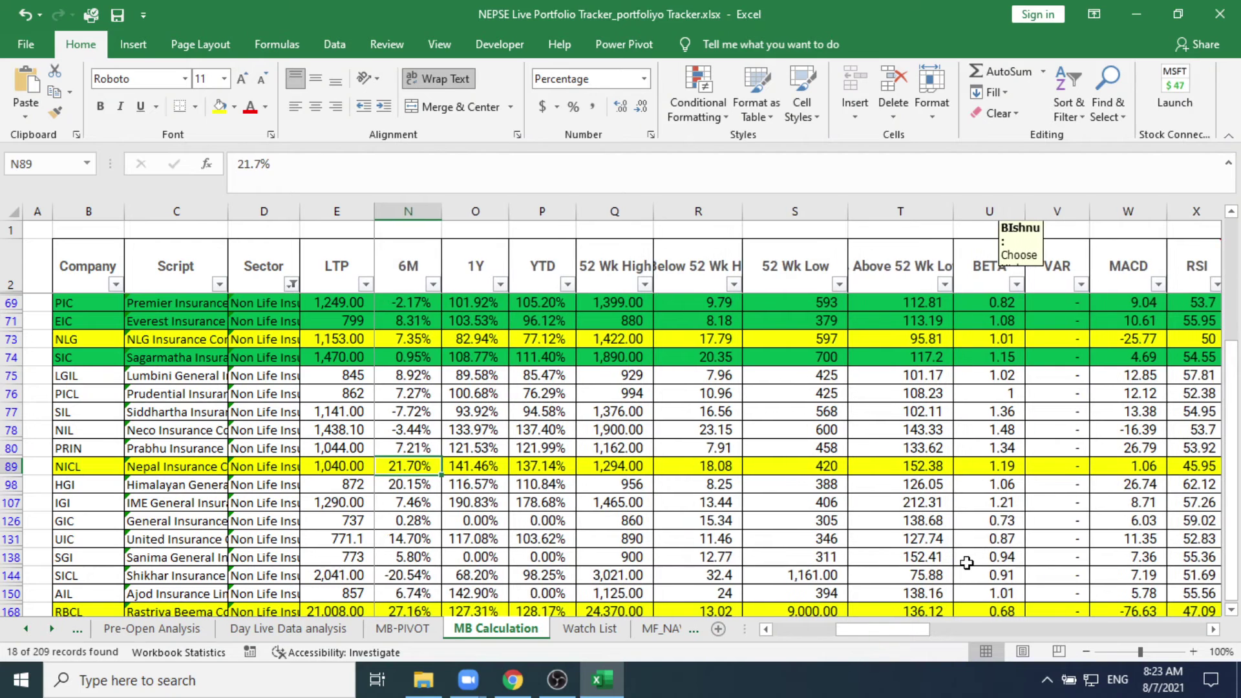
pyautogui.press('Left')
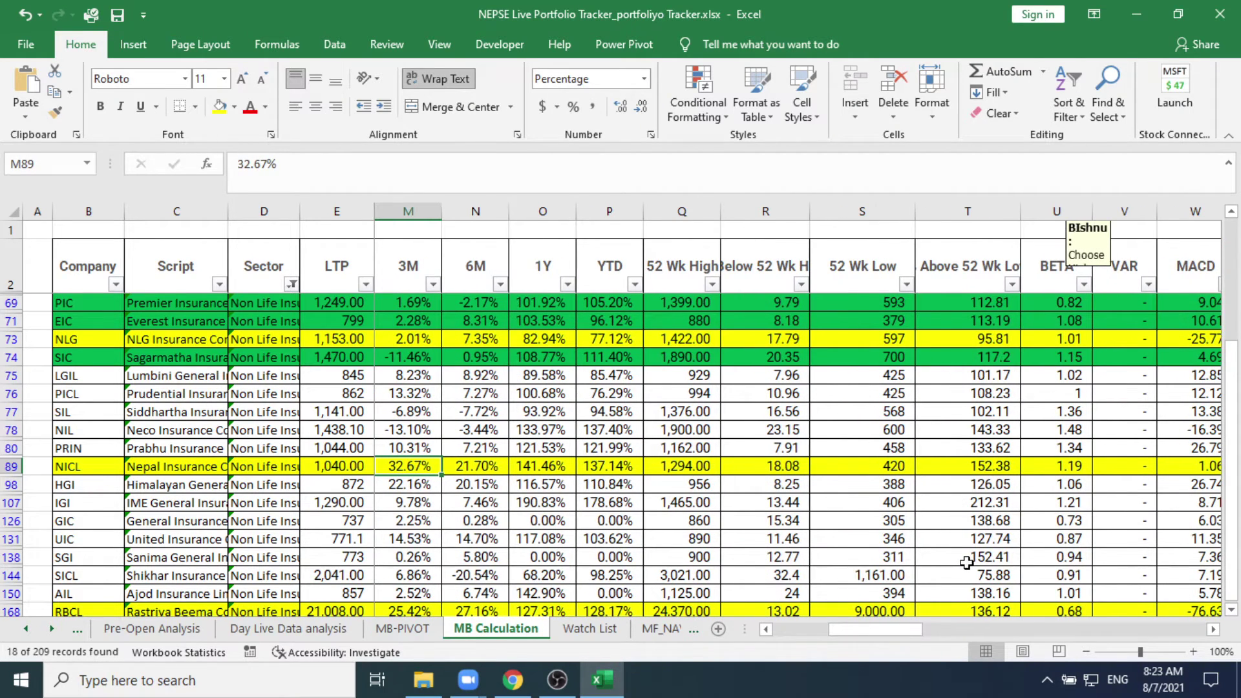
pyautogui.press('Left')
pyautogui.press('Left')
pyautogui.press('Left')
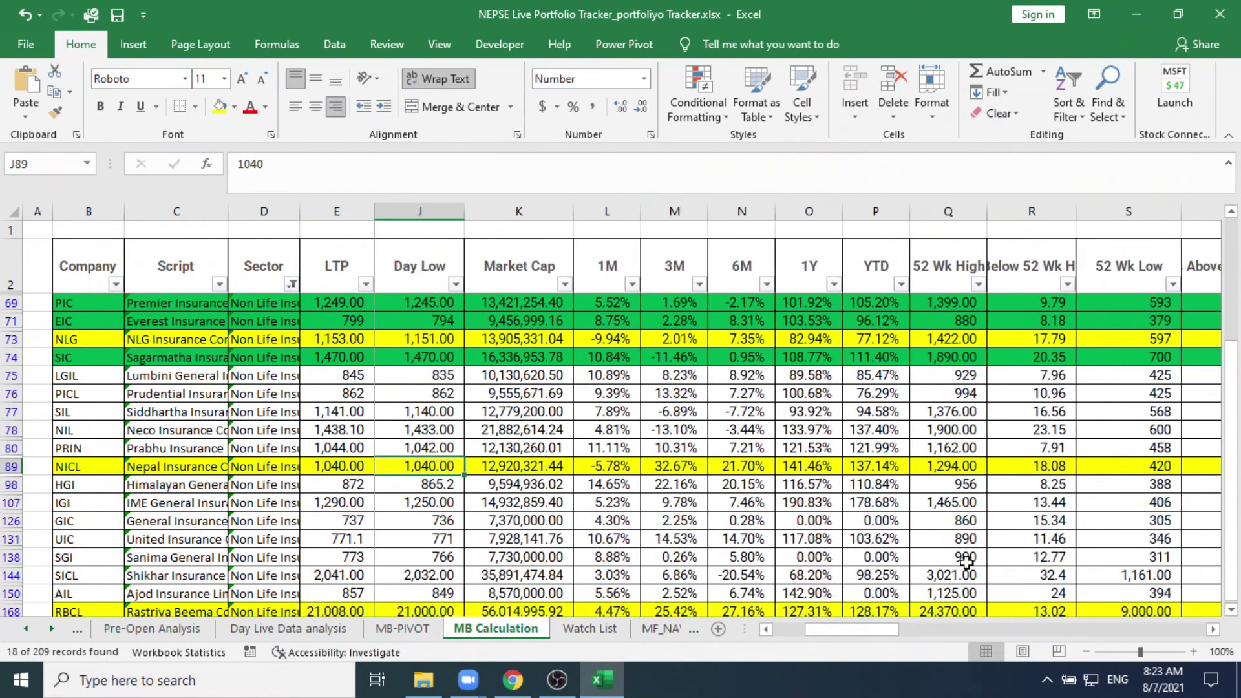
pyautogui.press('Left')
pyautogui.press('Left')
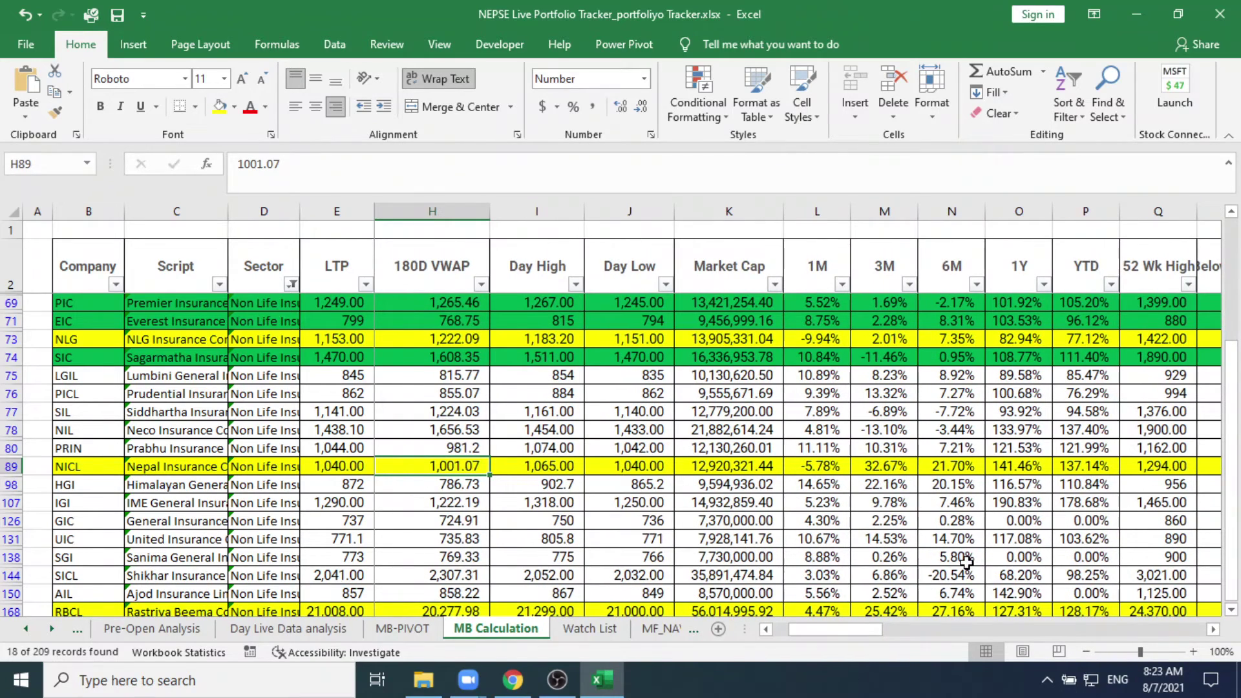
pyautogui.press('Left')
pyautogui.press('Left')
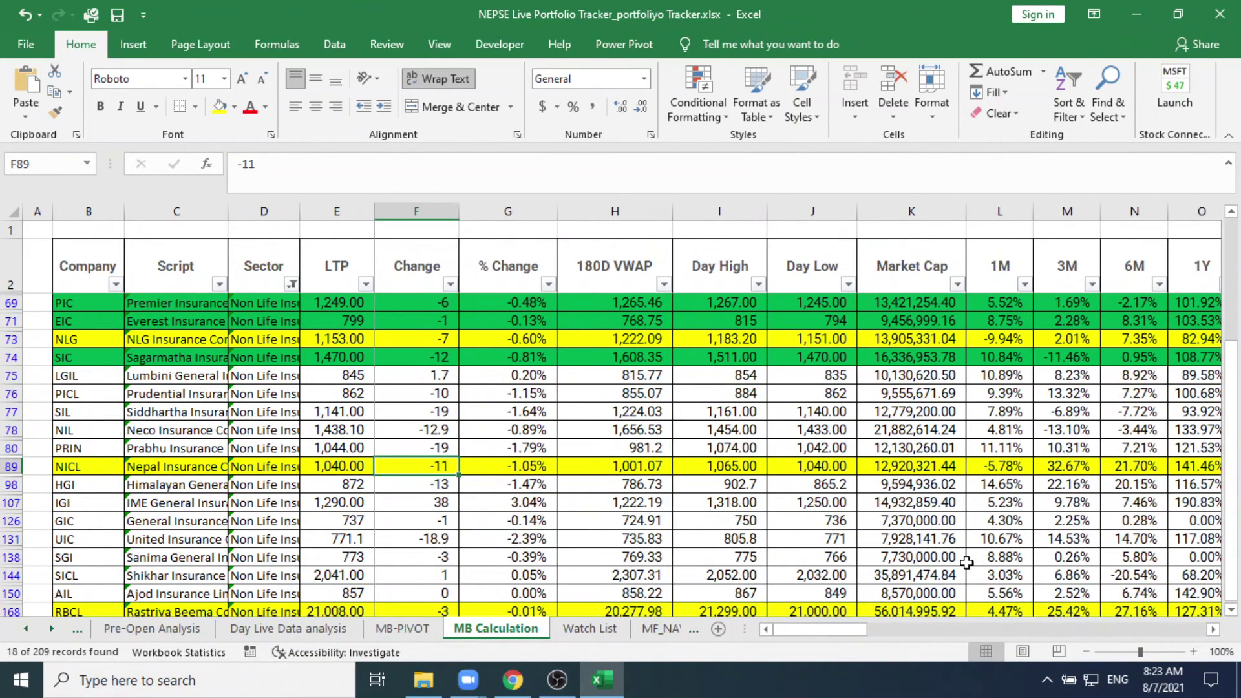
pyautogui.press('Left')
pyautogui.press('Right')
pyautogui.press('Right')
pyautogui.press('Right')
pyautogui.press('Right')
pyautogui.press('Right')
pyautogui.press('Right')
pyautogui.press('Right')
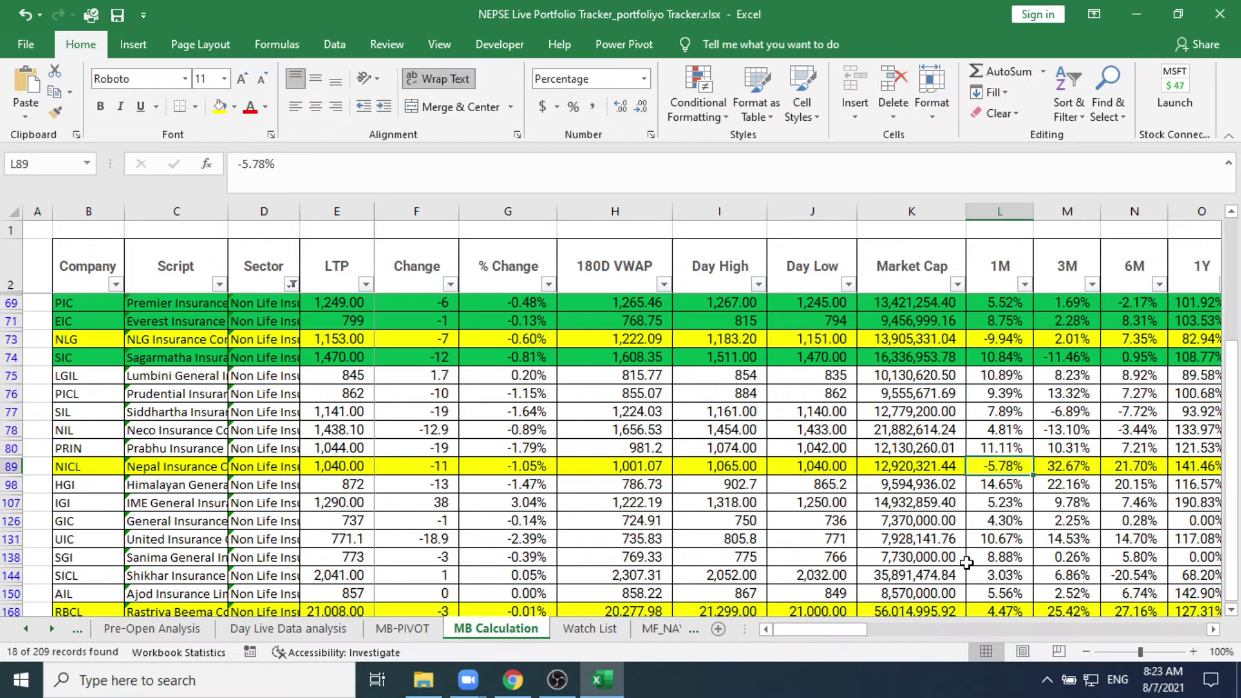
pyautogui.press('Right')
pyautogui.press('Right')
pyautogui.press('Right')
pyautogui.press('Right')
pyautogui.press('Right')
pyautogui.press('Right')
pyautogui.press('Right')
pyautogui.press('Right')
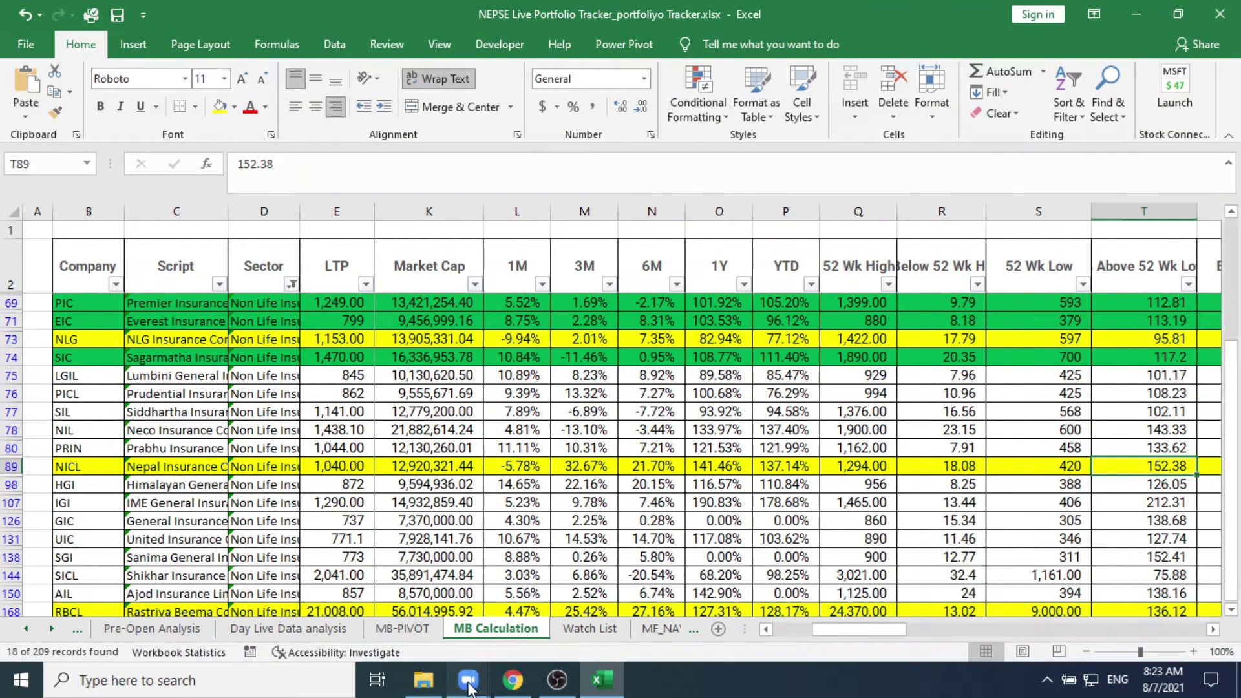
# Step: Bring Zoom's shared SADBL-ADJ1 daily chart to the front
pyautogui.moveTo(468, 685)
pyautogui.click(567, 600)
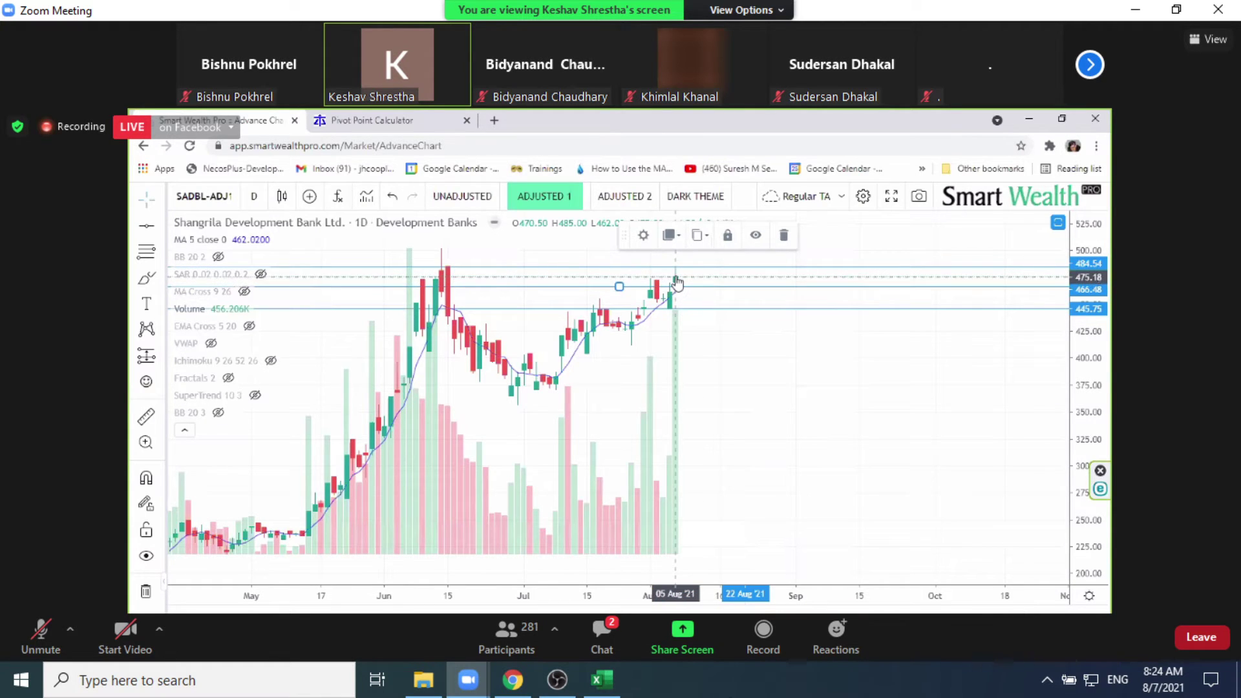
# Step: Switch to Excel and remove Non Life Insurance from the Sector filter to show Development Banks
pyautogui.moveTo(513, 682)
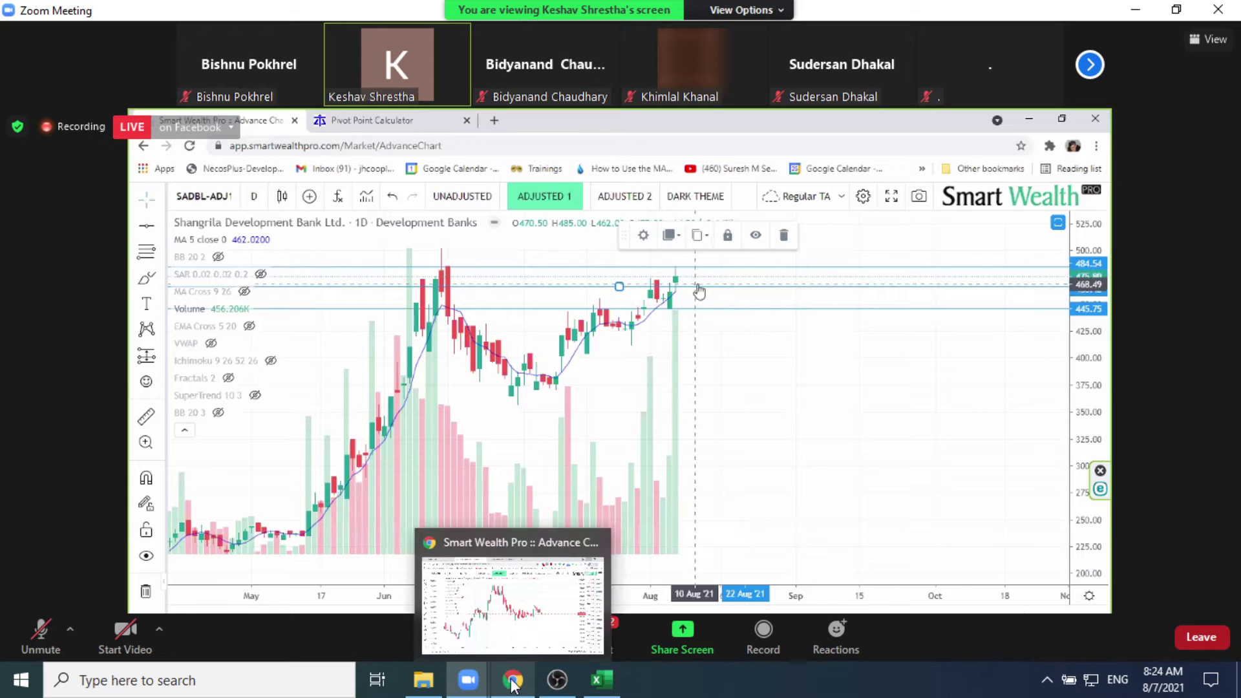
pyautogui.click(602, 680)
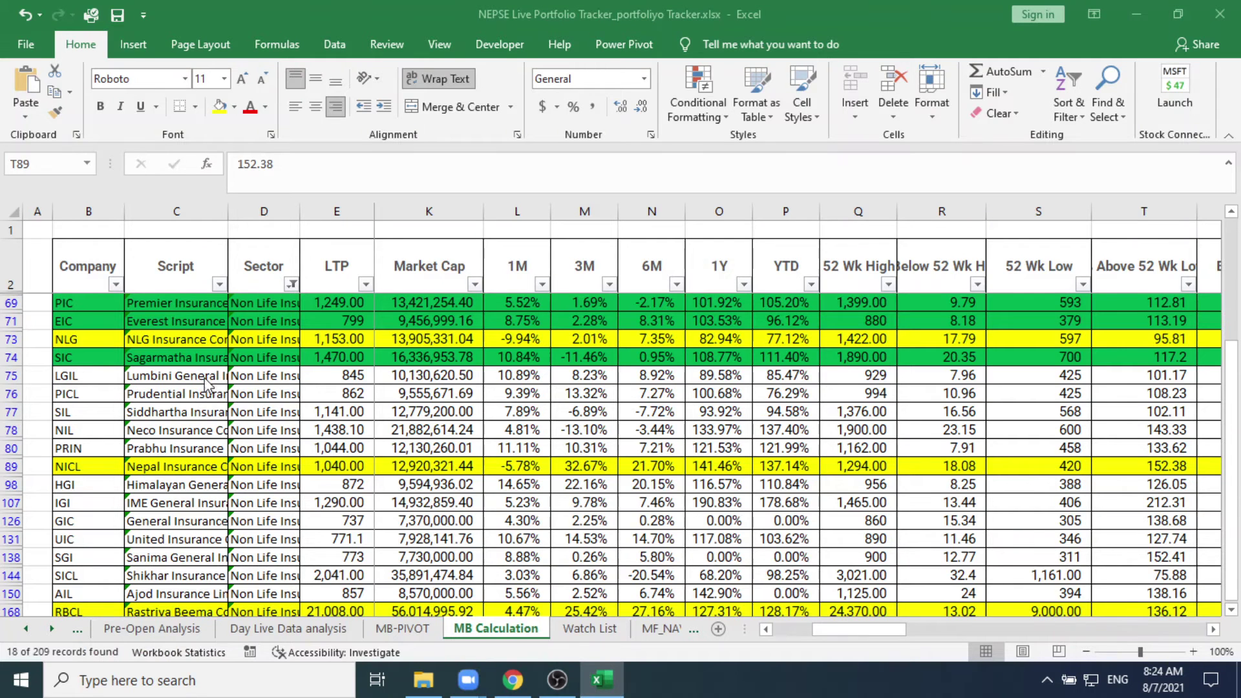
pyautogui.click(290, 285)
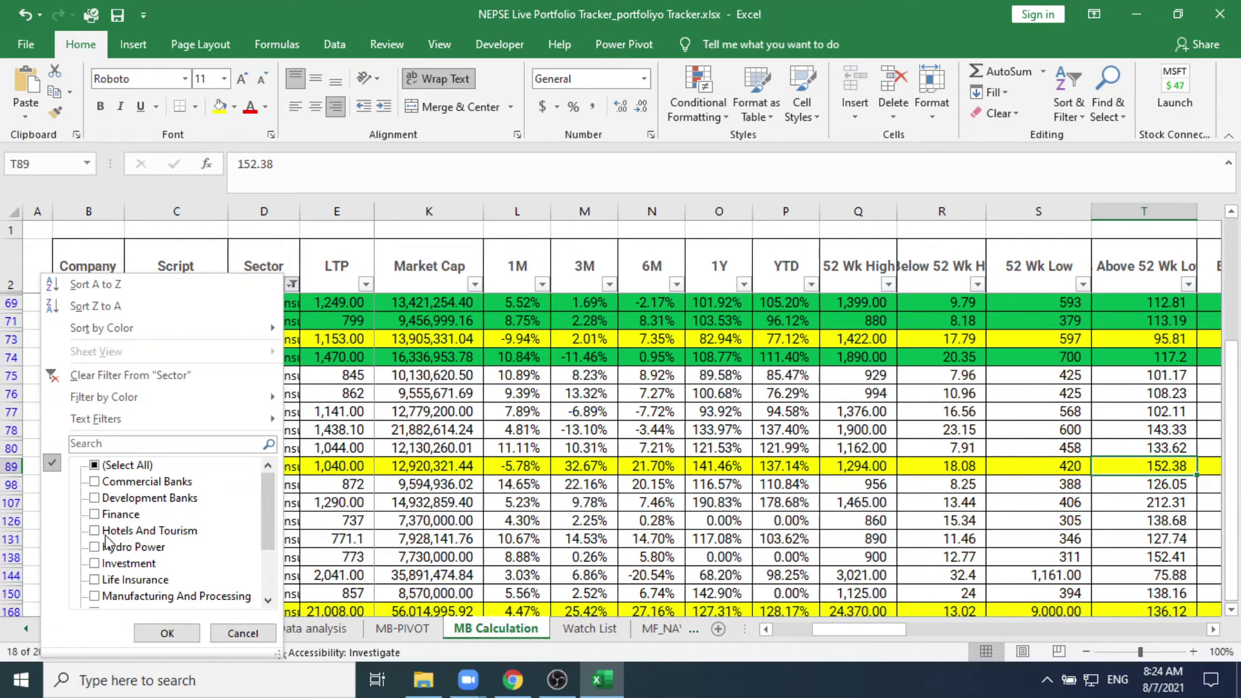
pyautogui.scroll(-2, 105, 511)
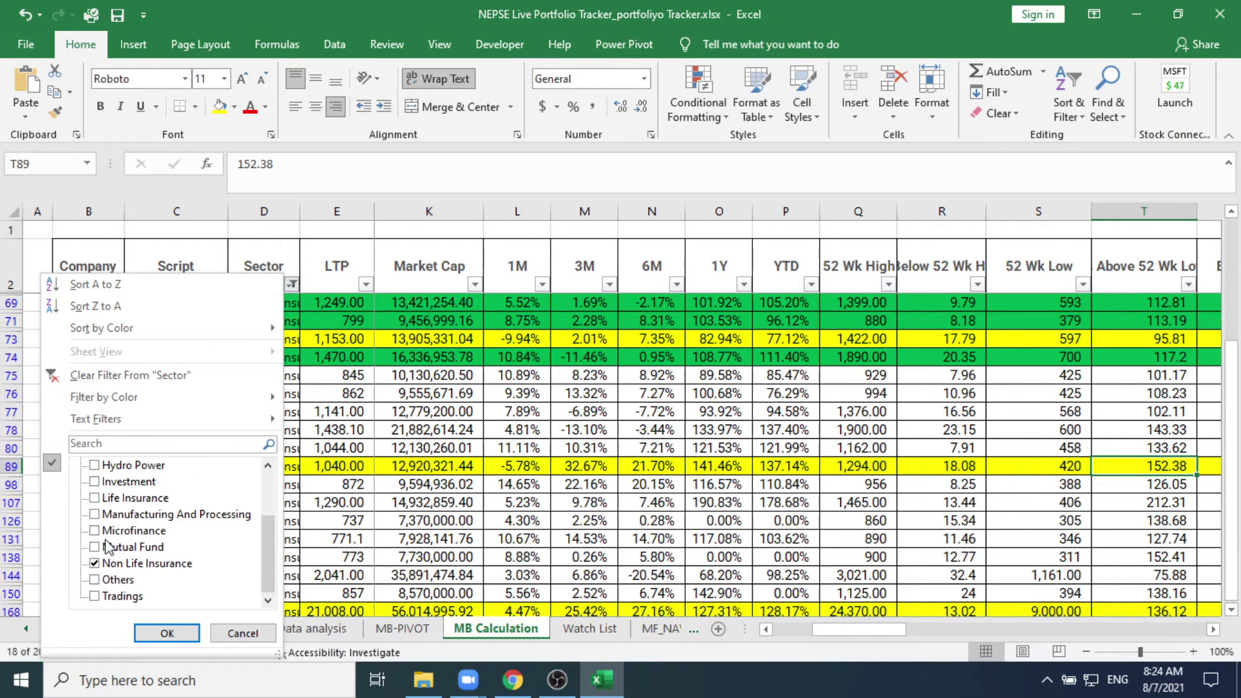
pyautogui.click(95, 564)
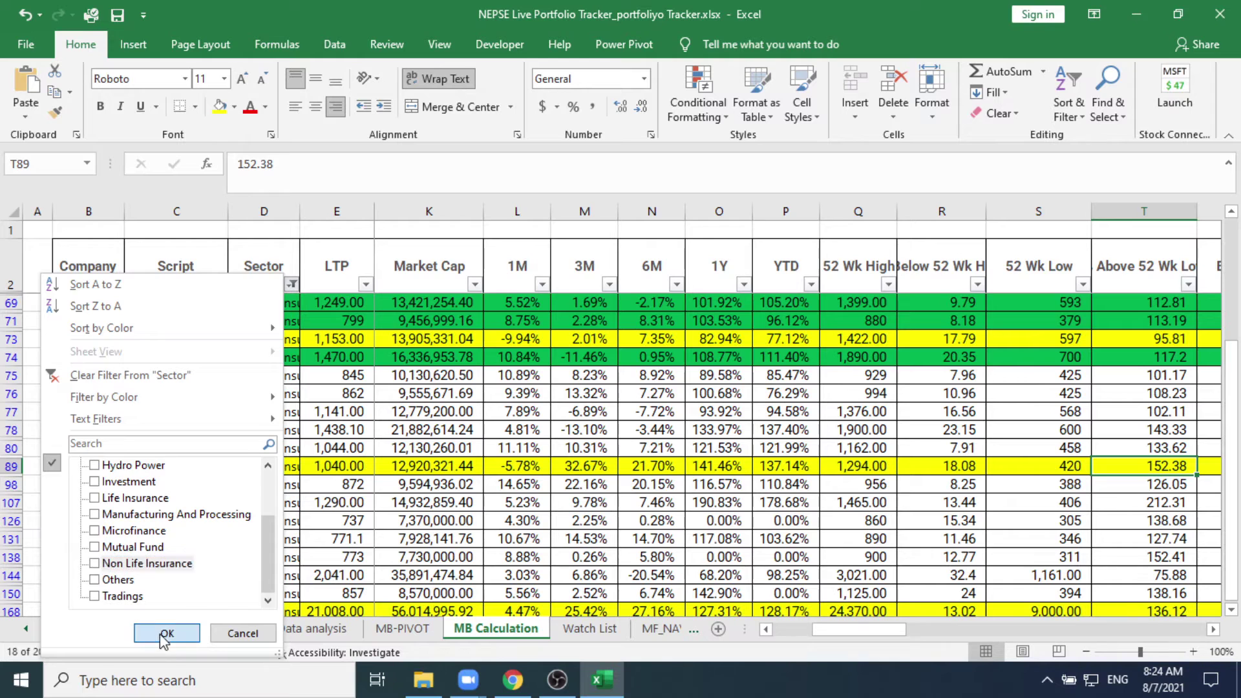
pyautogui.click(166, 633)
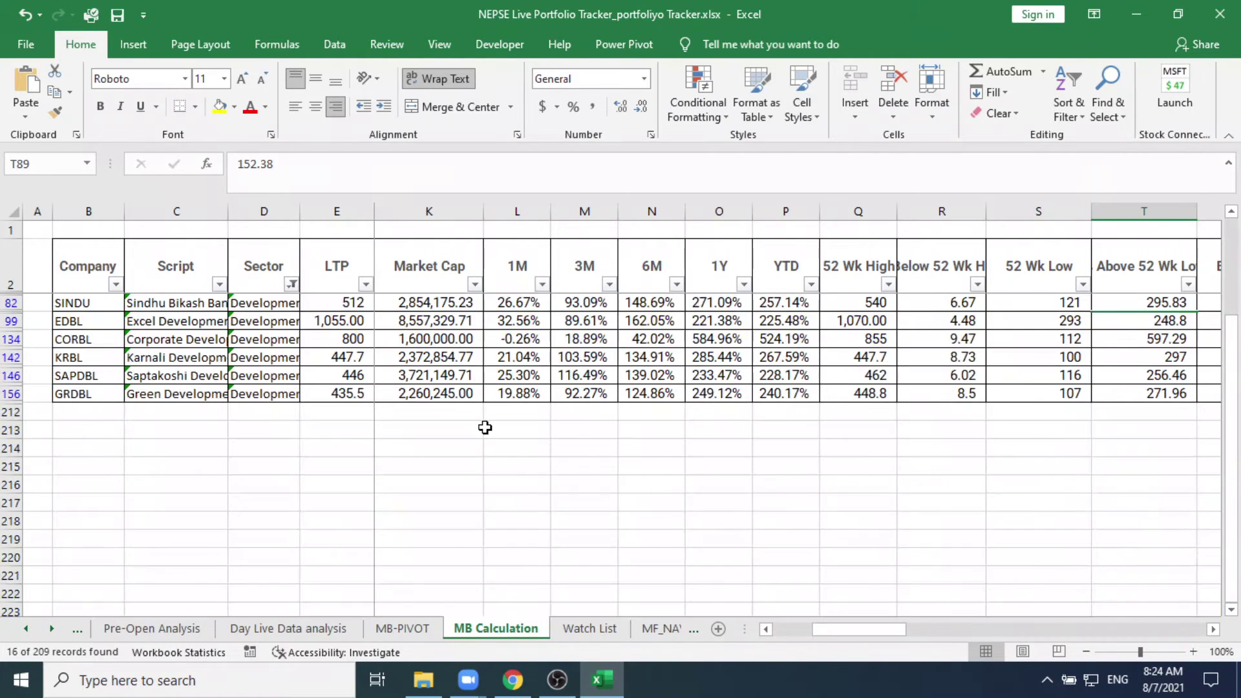
# Step: Select Shangrila Development Bank's SADBL code in B41, then minimise Excel
pyautogui.scroll(4, 485, 428)
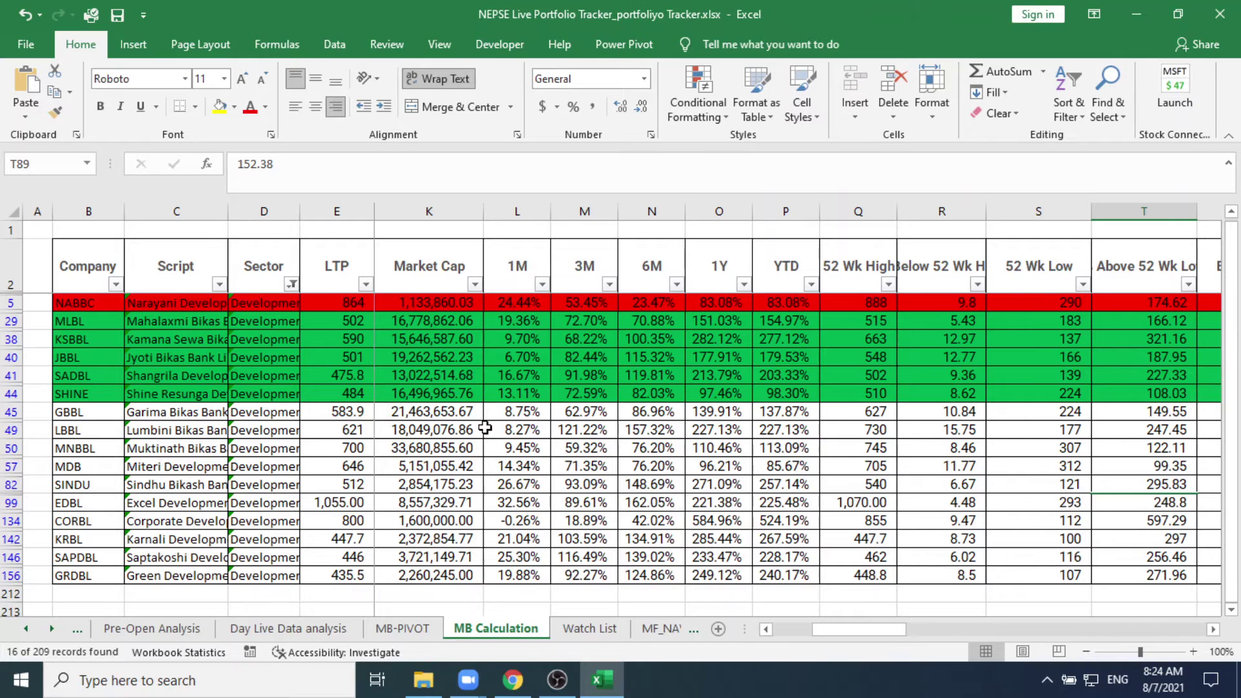
pyautogui.click(278, 373)
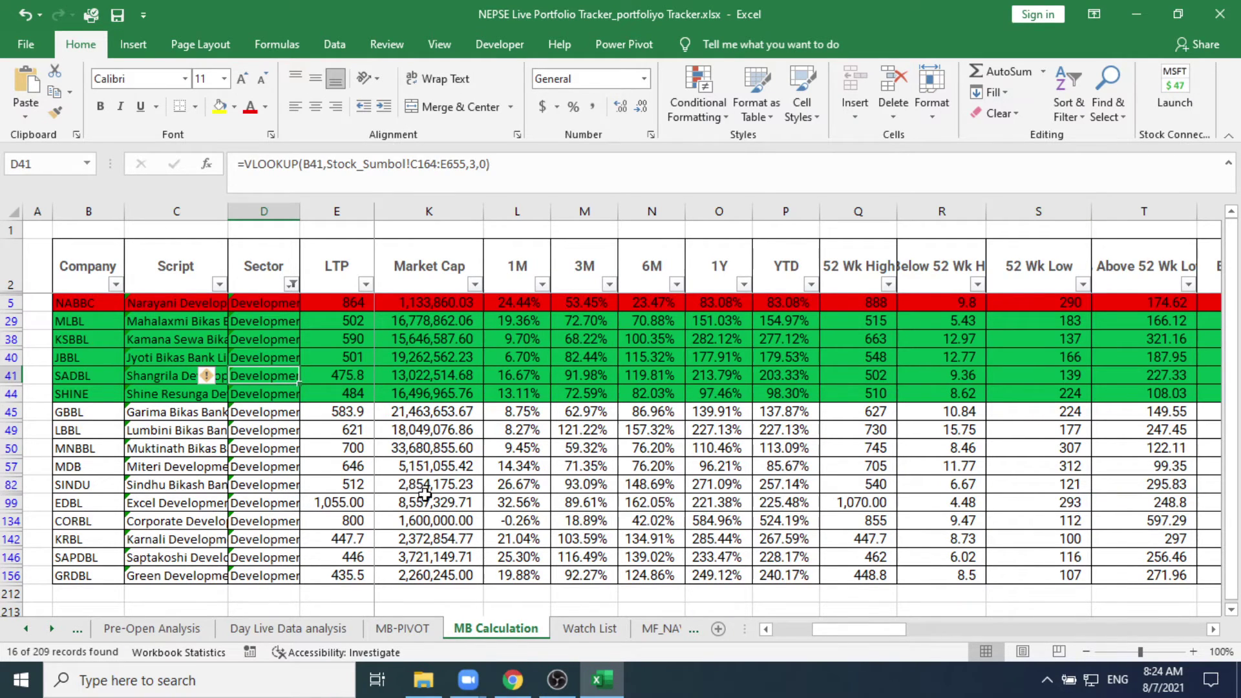
pyautogui.click(71, 375)
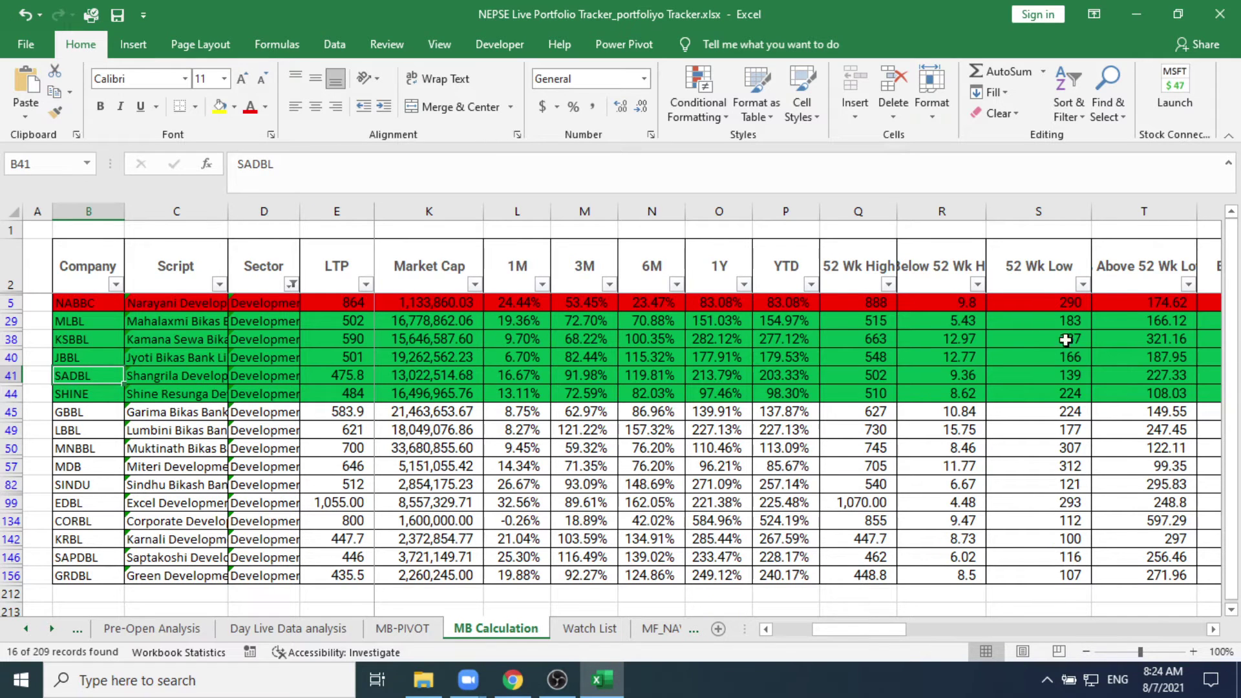
pyautogui.click(1136, 13)
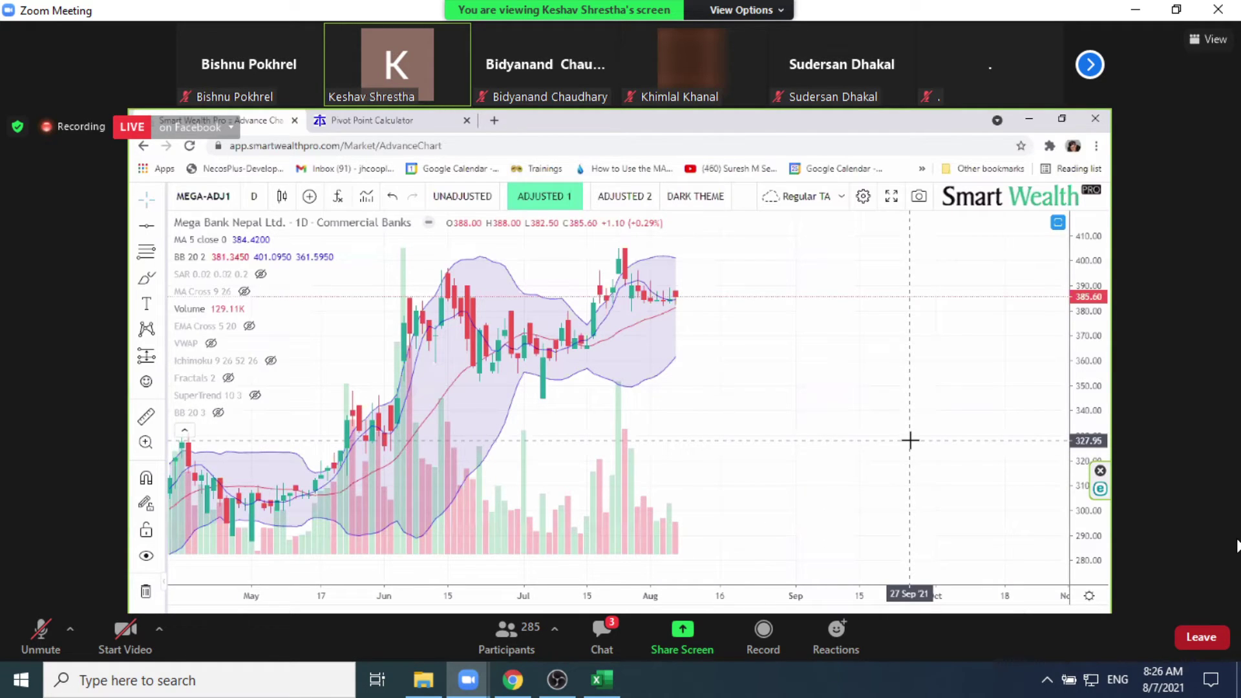
# Step: Reopen the Zoom chat and drag it into a small window over the shared chart
pyautogui.click(594, 643)
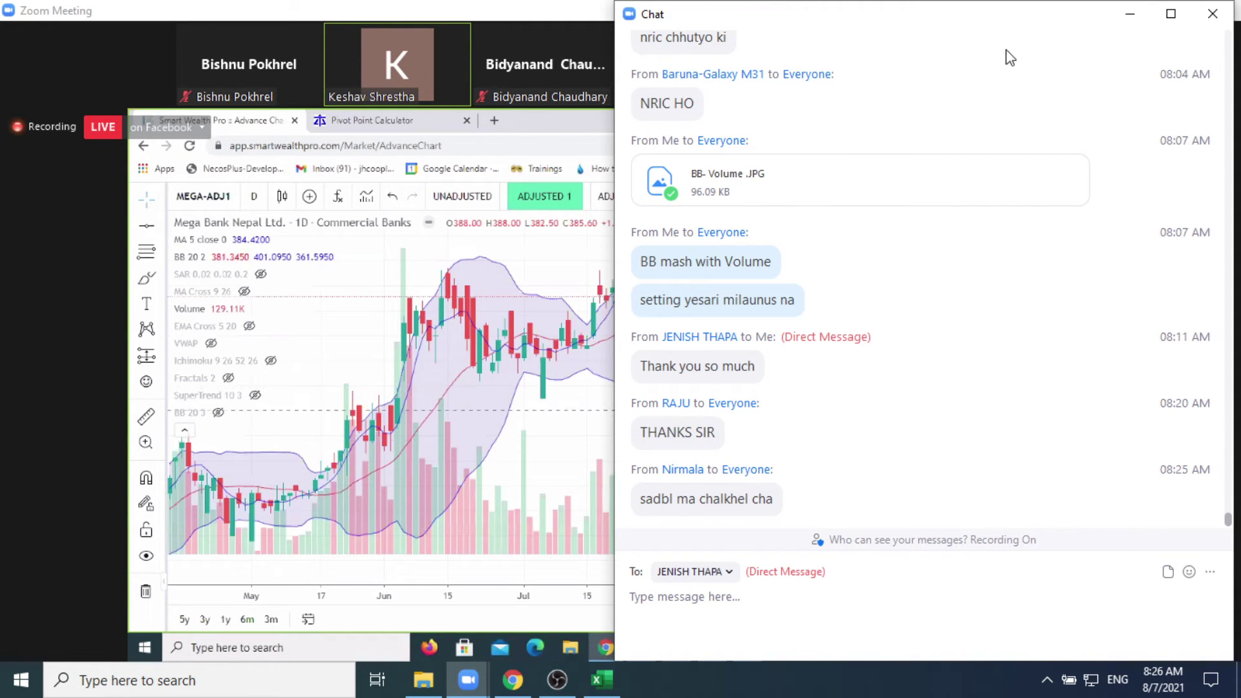
pyautogui.click(1130, 15)
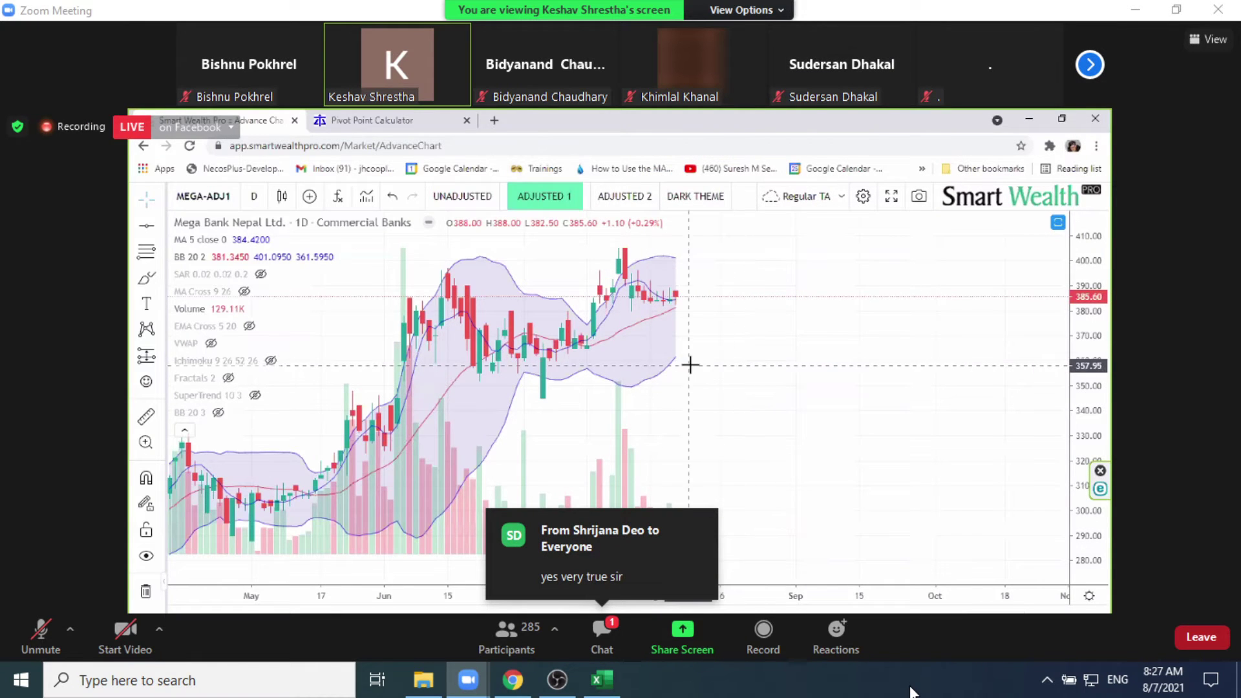
pyautogui.click(605, 627)
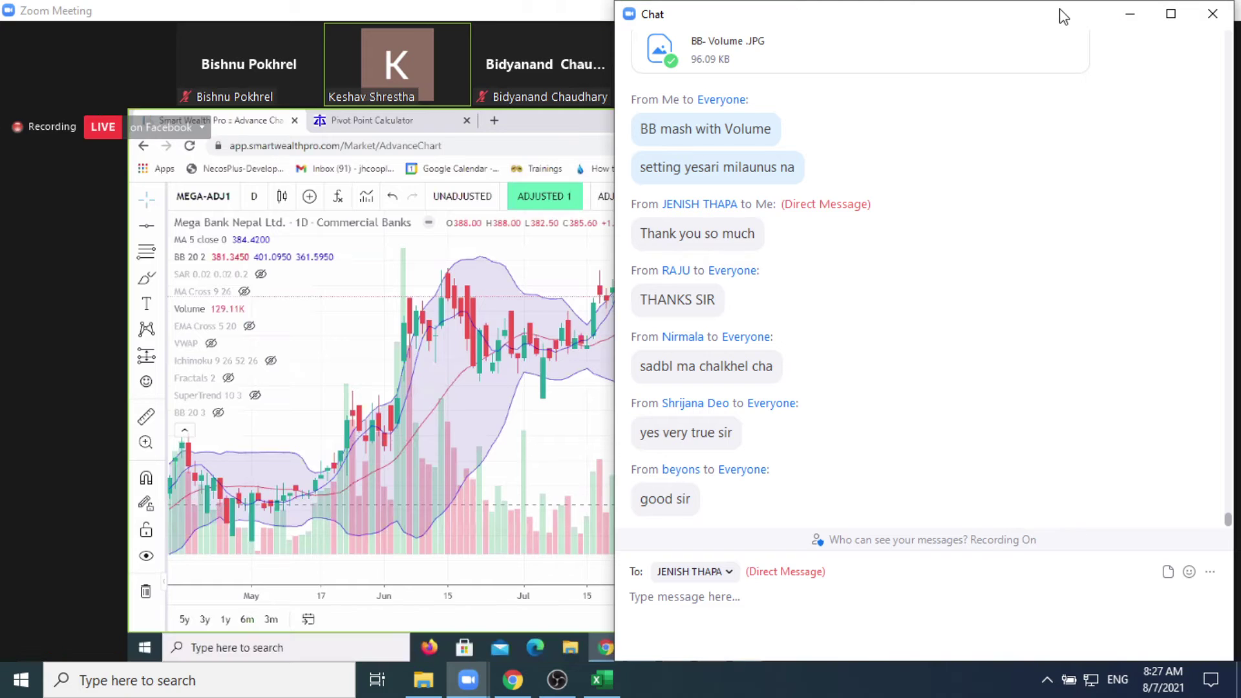
pyautogui.moveTo(1063, 17); pyautogui.dragTo(1202, 599)
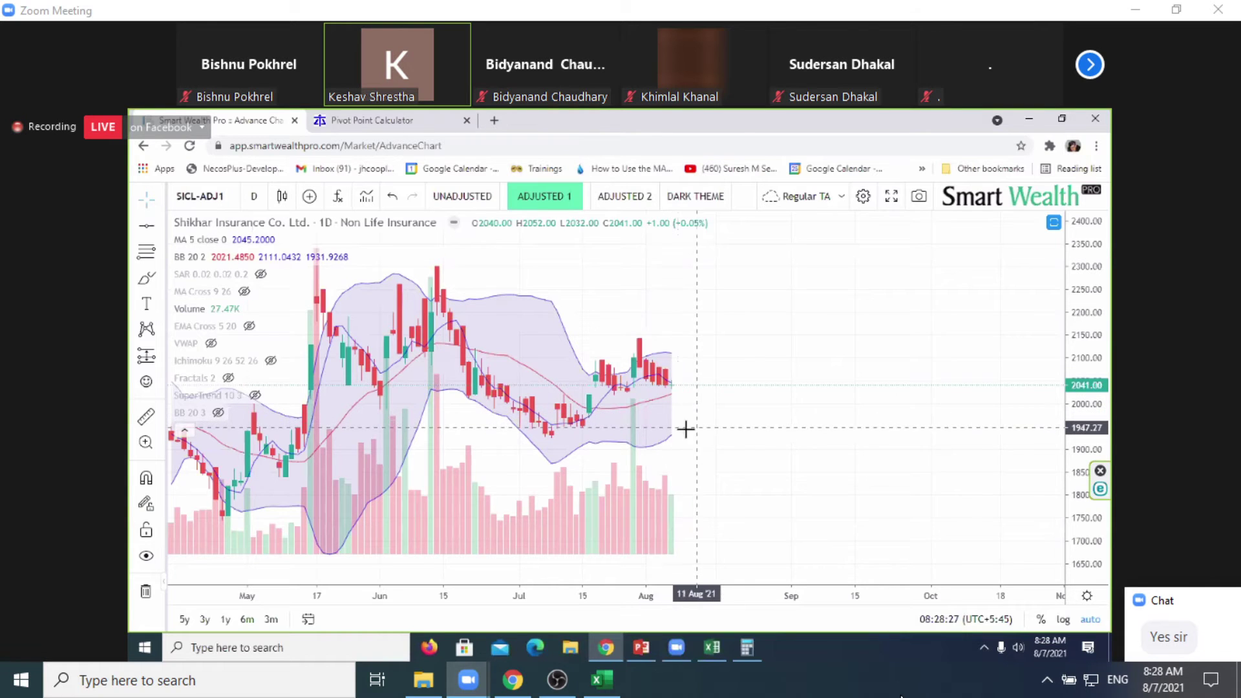
# Step: Pan the SICL-ADJ1 daily chart and hide its BB 20 2 Bollinger Bands
pyautogui.moveTo(686, 429); pyautogui.dragTo(634, 432)
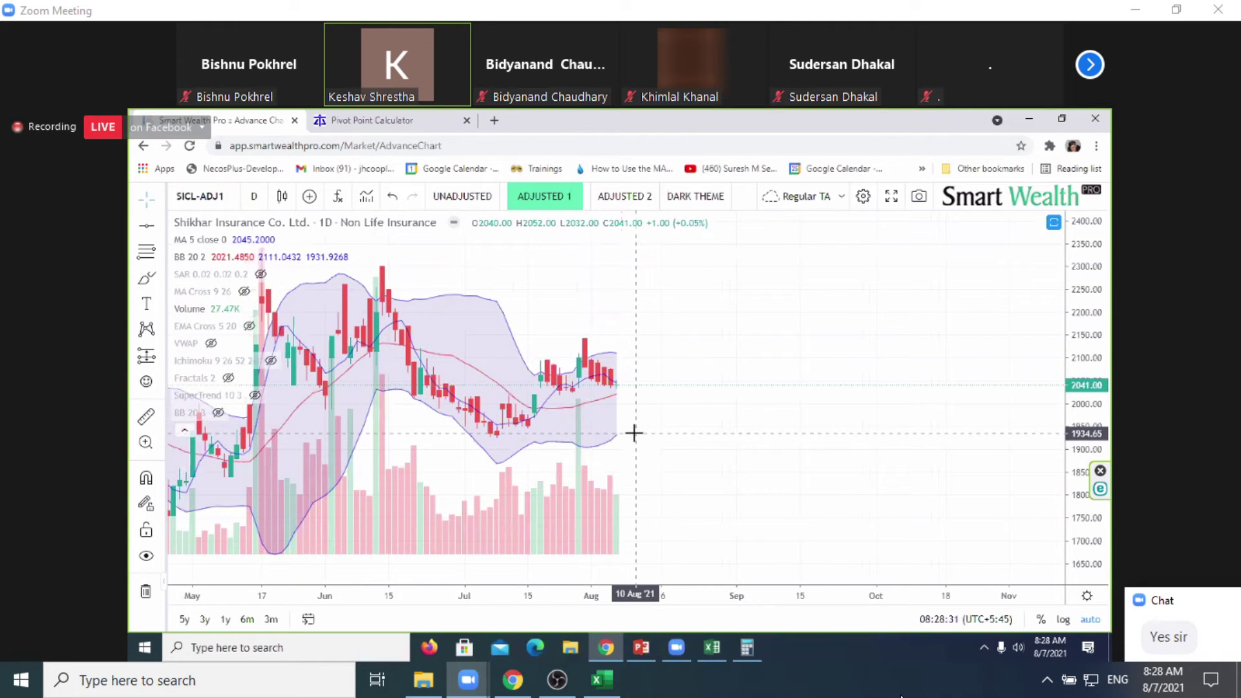
pyautogui.moveTo(789, 459); pyautogui.dragTo(799, 462)
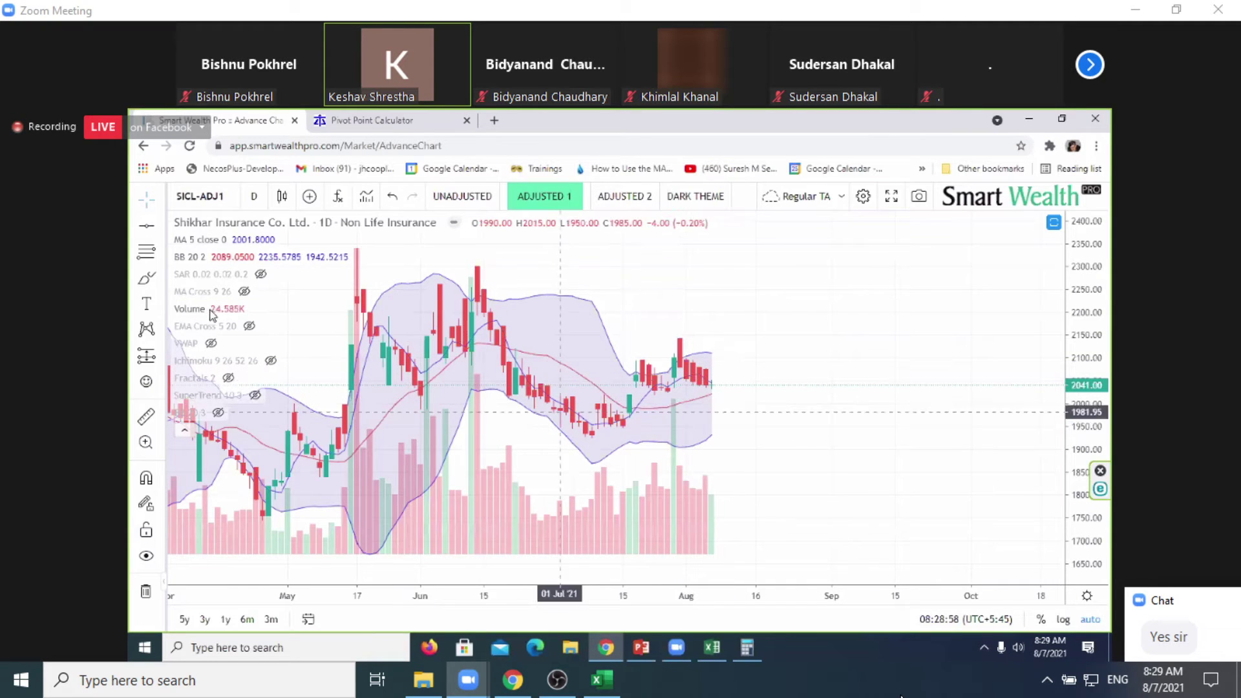
pyautogui.click(218, 258)
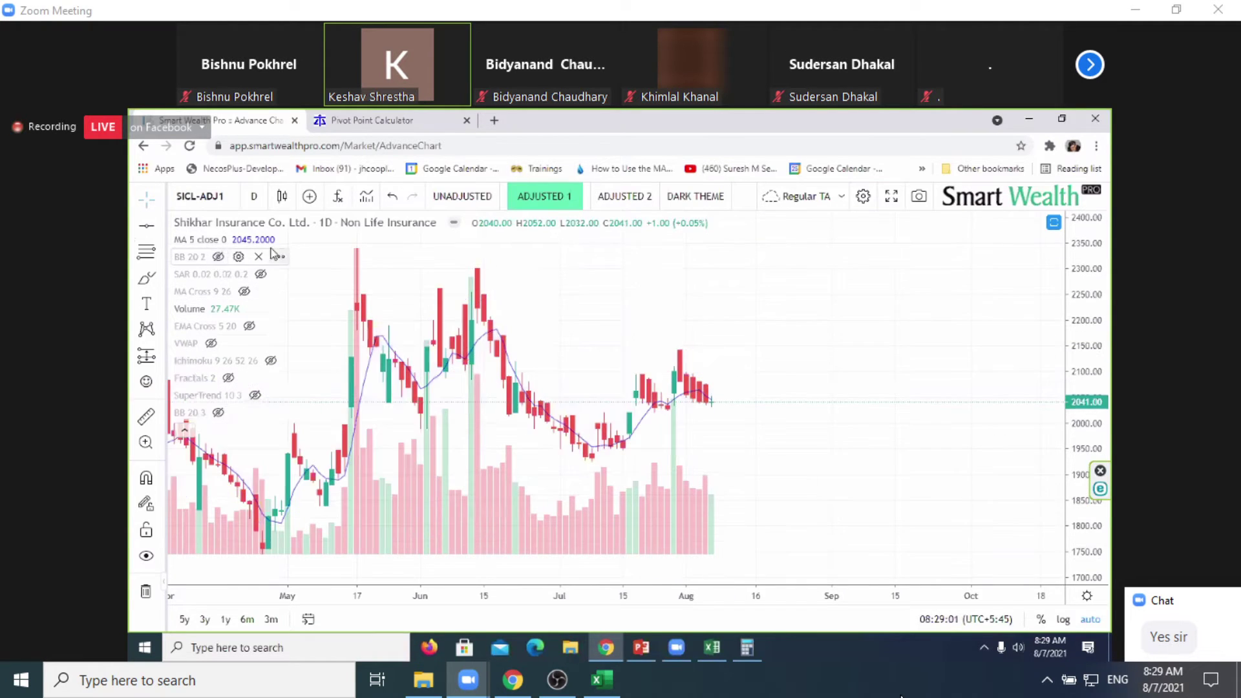
pyautogui.click(585, 460)
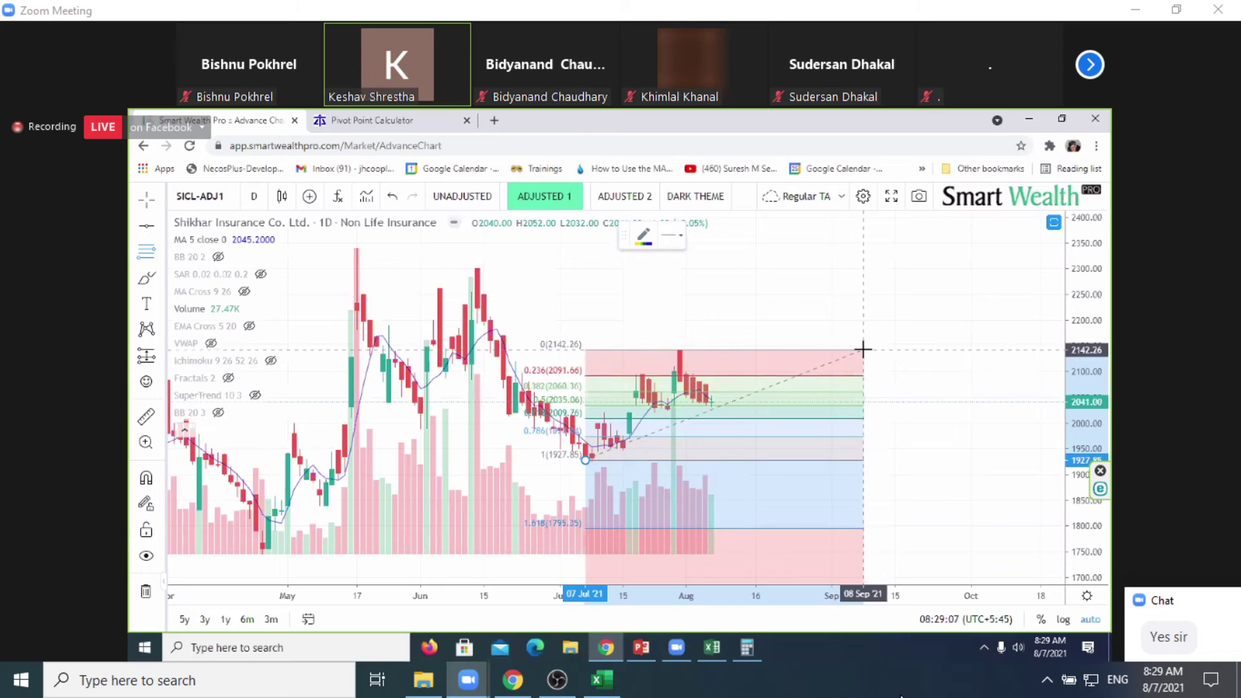
pyautogui.click(863, 349)
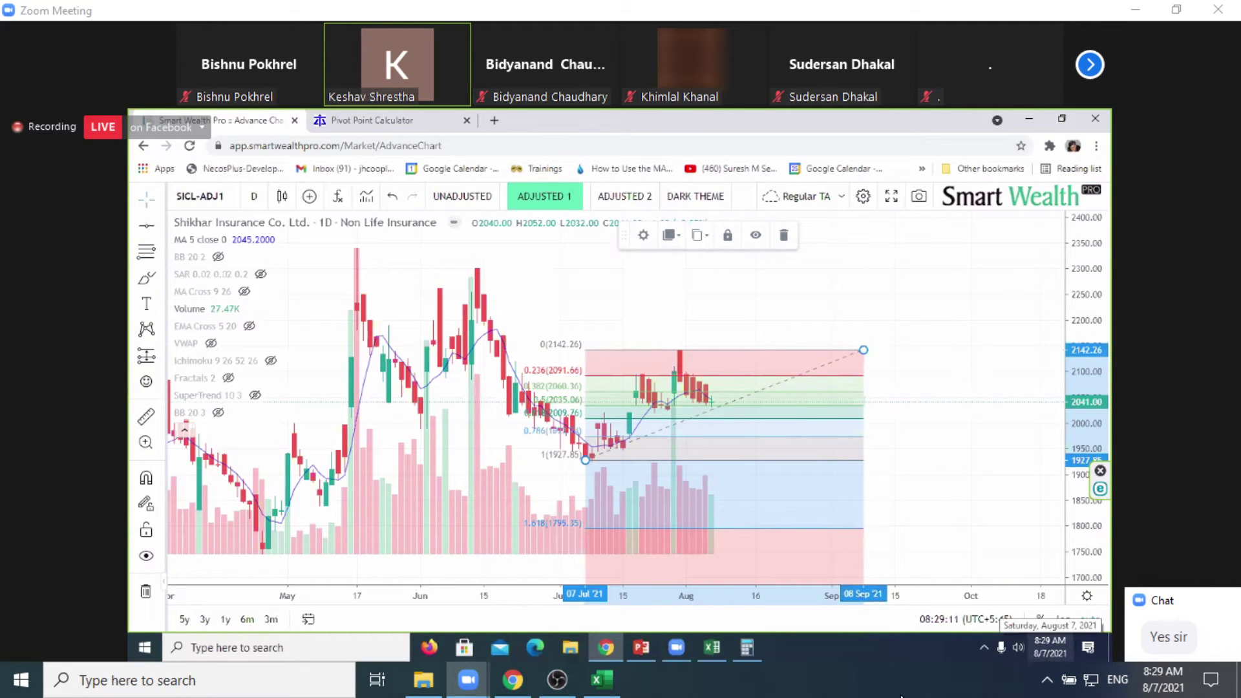
pyautogui.click(820, 479)
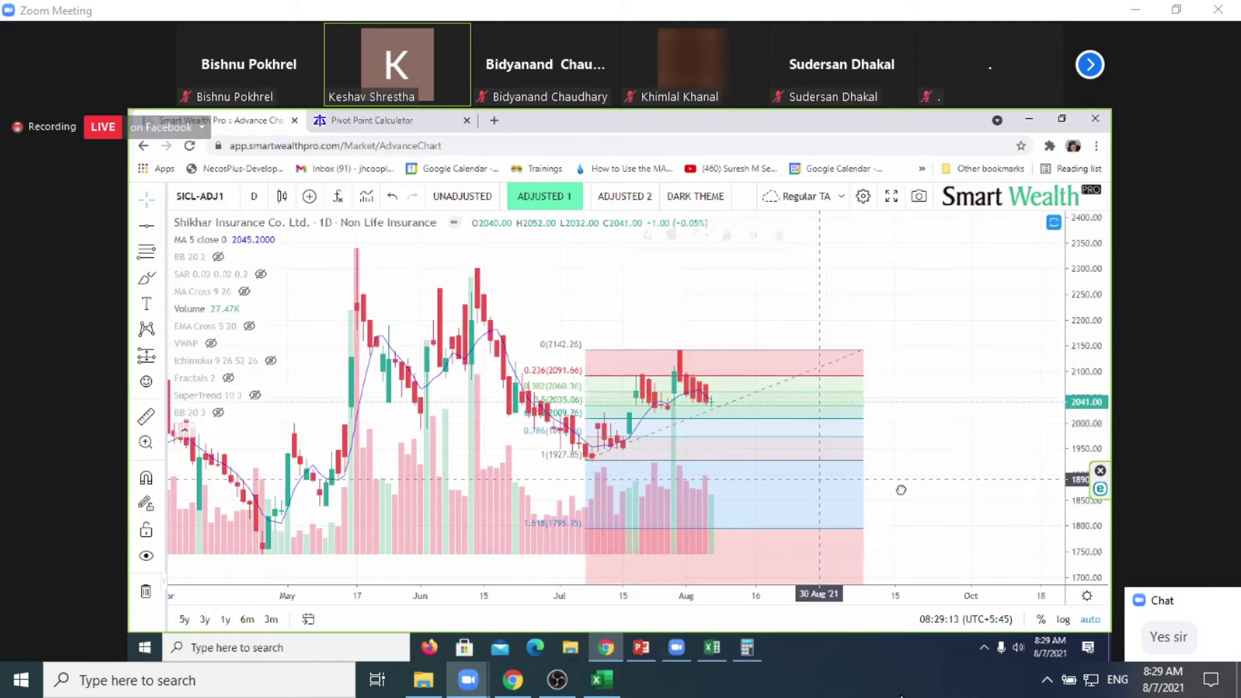
pyautogui.moveTo(901, 490); pyautogui.dragTo(930, 493)
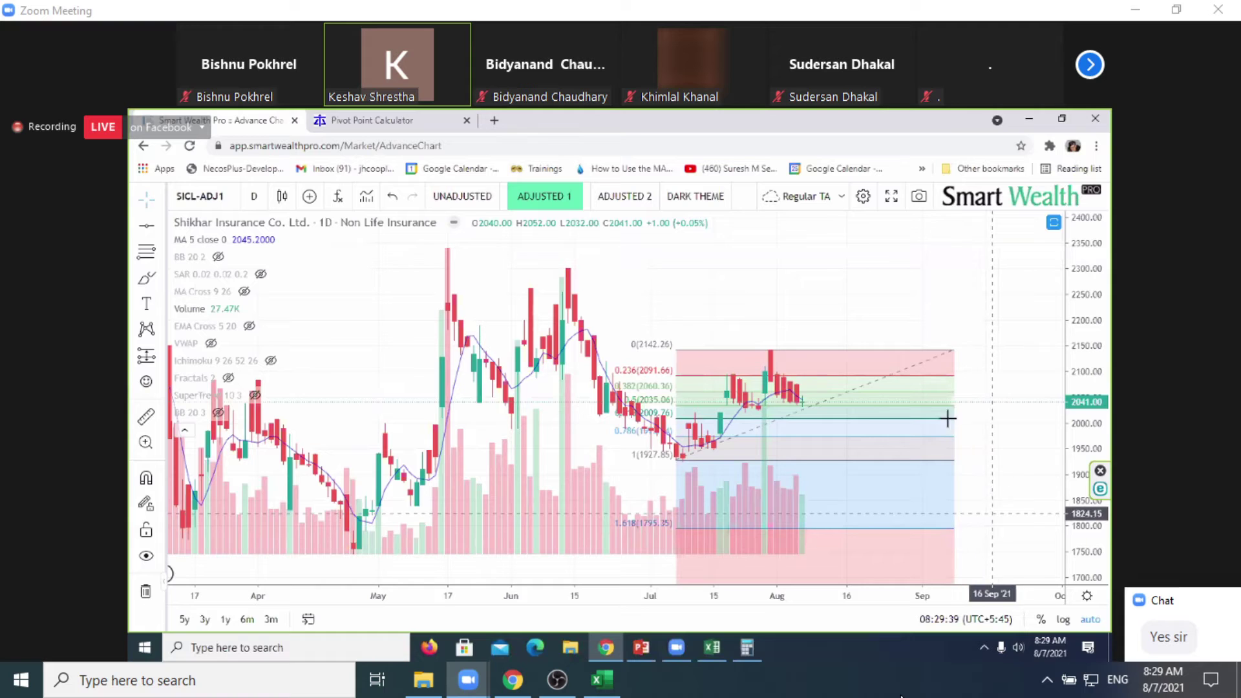
pyautogui.click(927, 371)
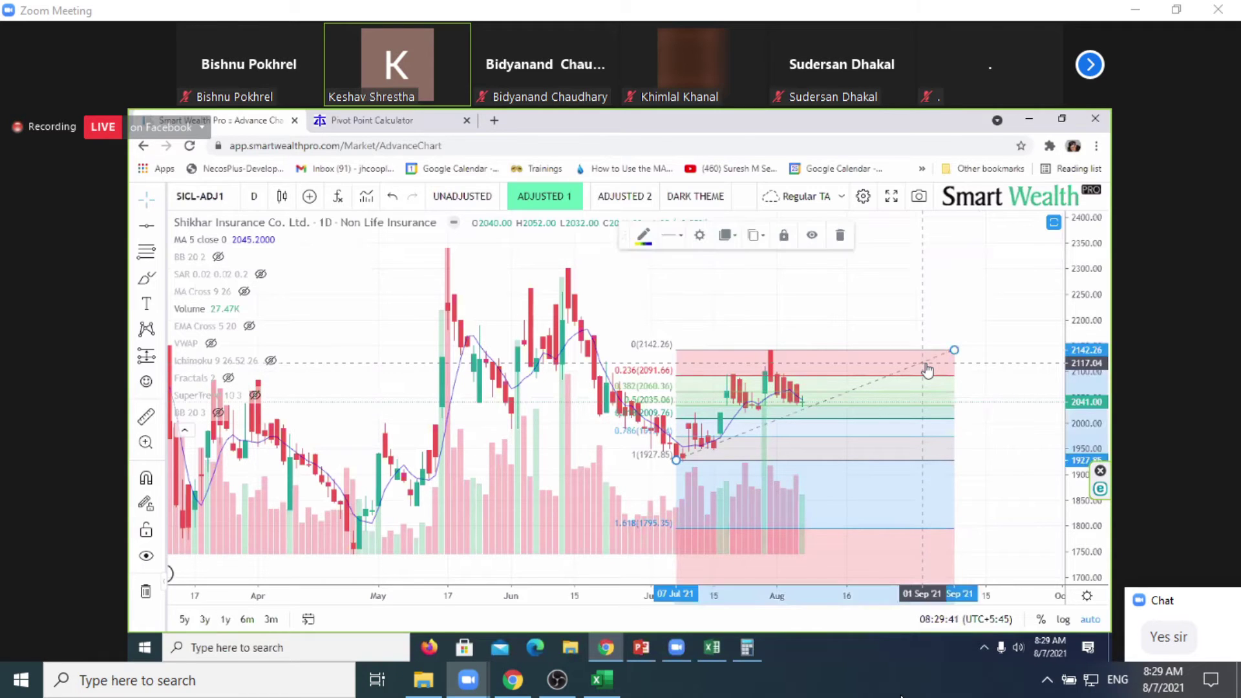
pyautogui.press('Delete')
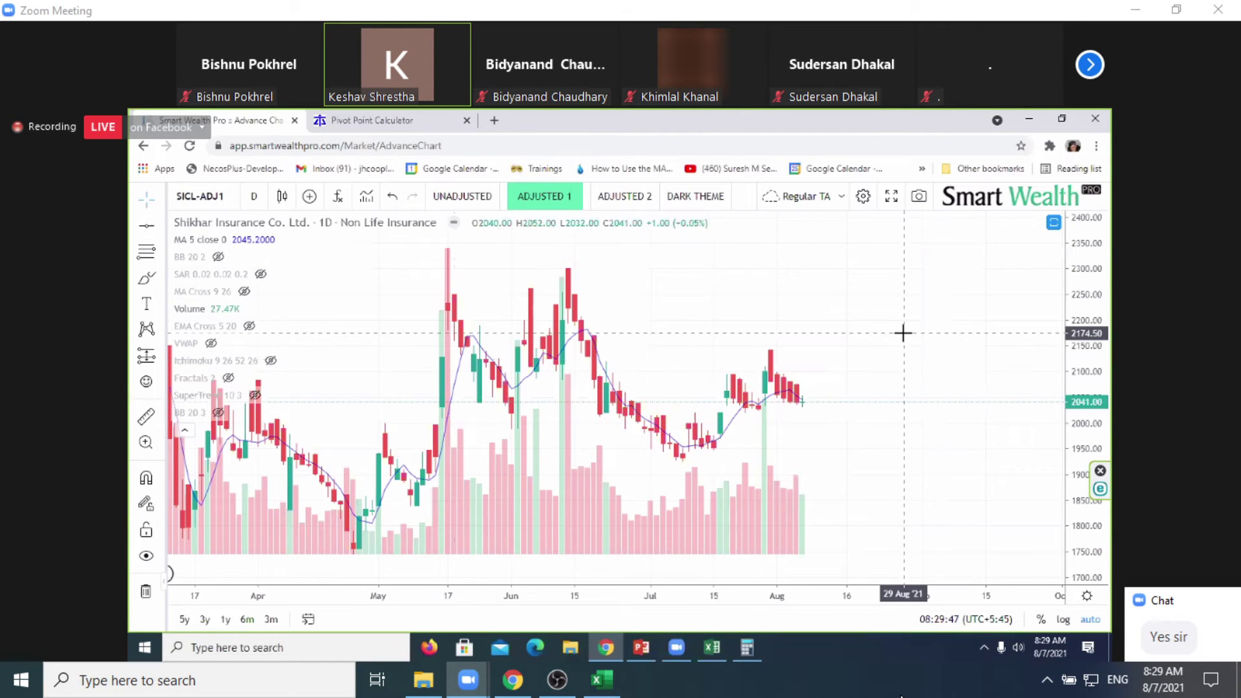
pyautogui.doubleClick(844, 332)
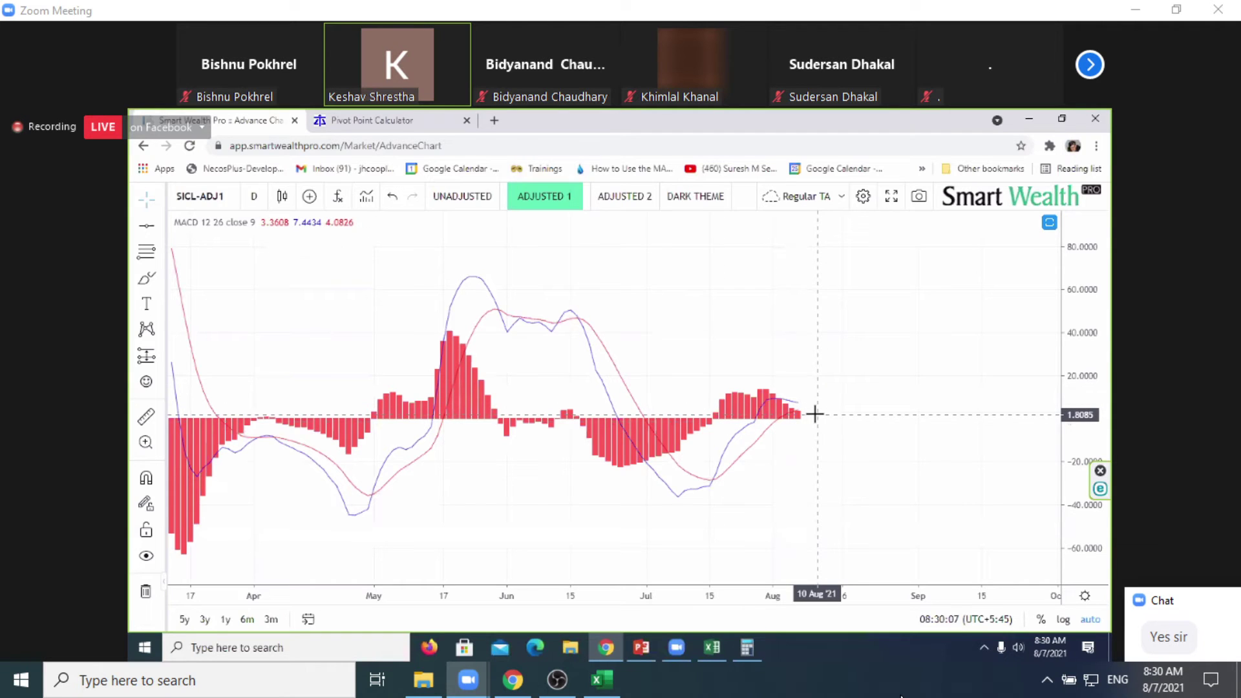
pyautogui.hotkey('alt', 'Tab')
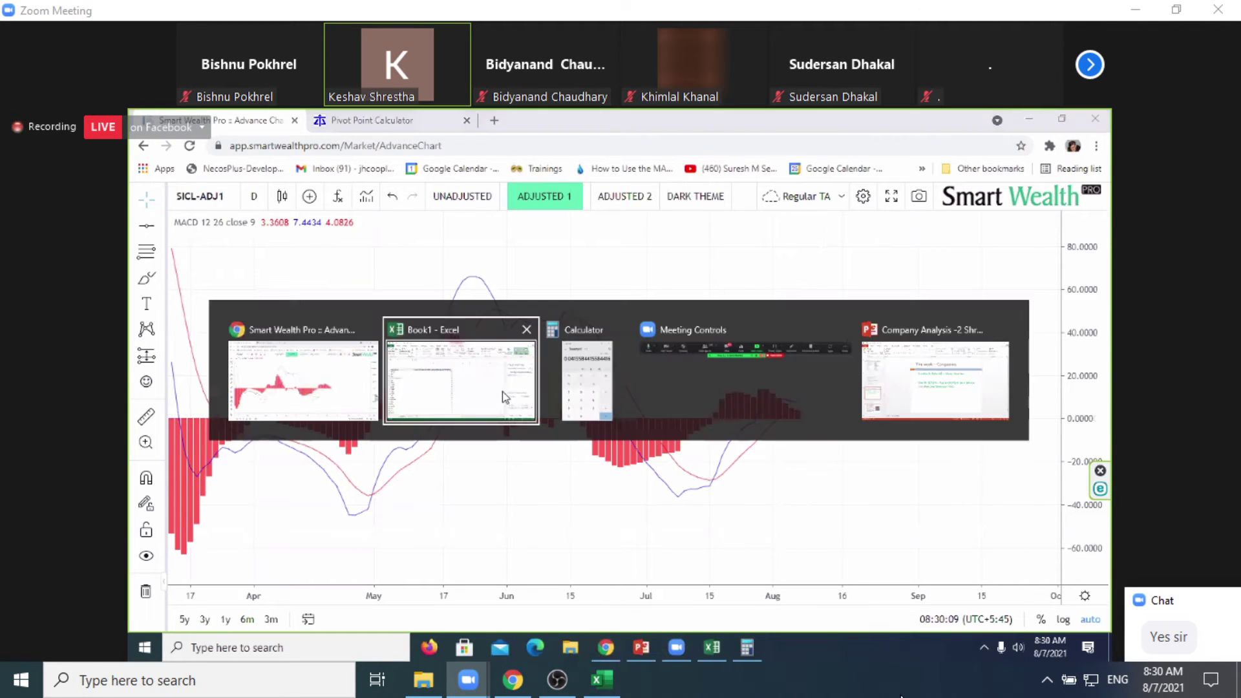
pyautogui.click(340, 381)
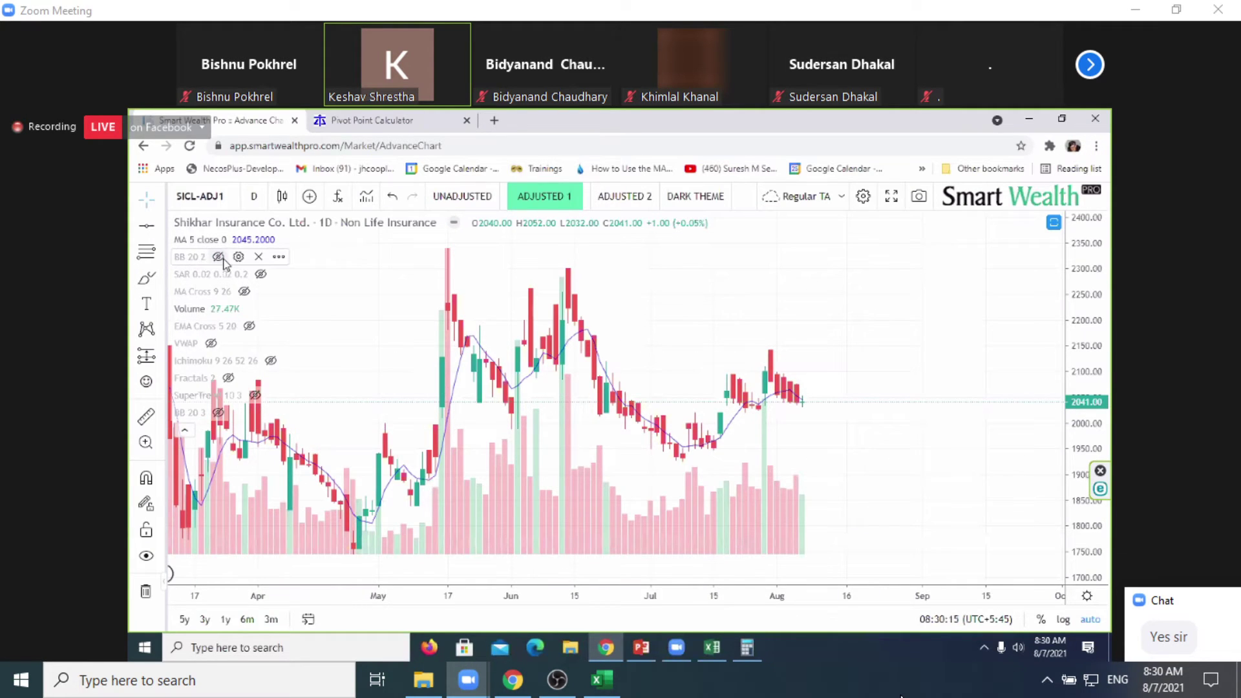
# Step: Unhide the BB 20 2 Bollinger Bands on the Shikhar Insurance chart and bring Excel forward
pyautogui.click(218, 256)
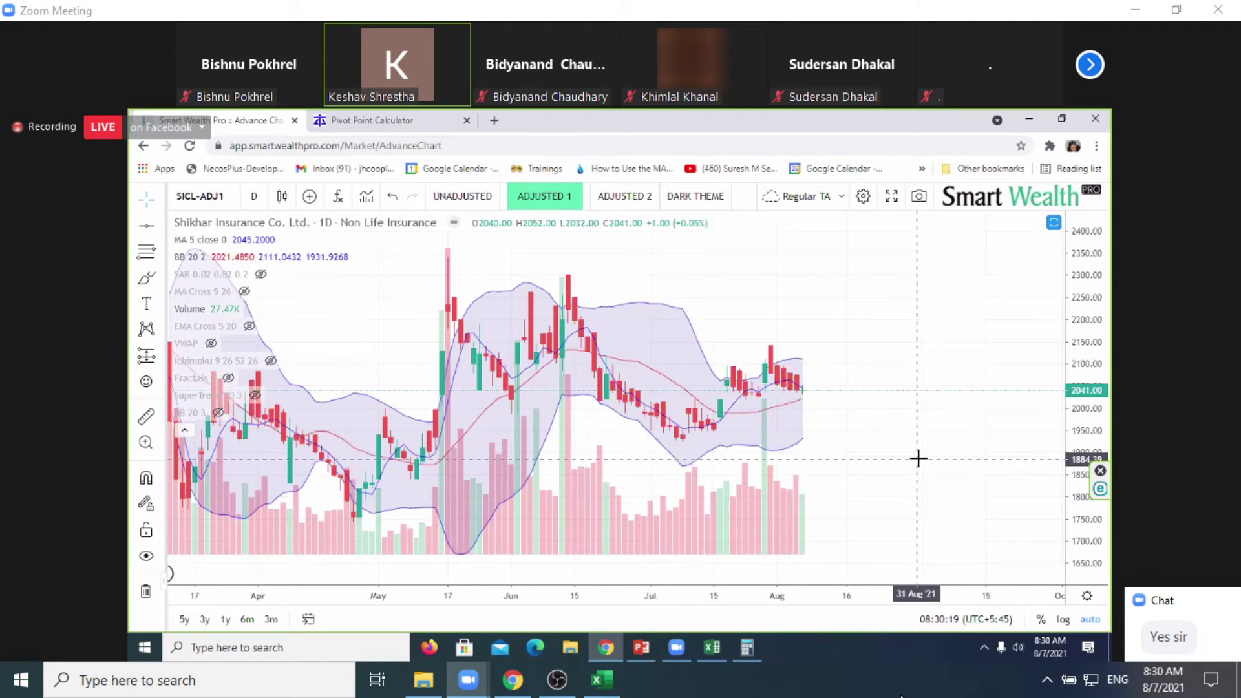
pyautogui.click(601, 681)
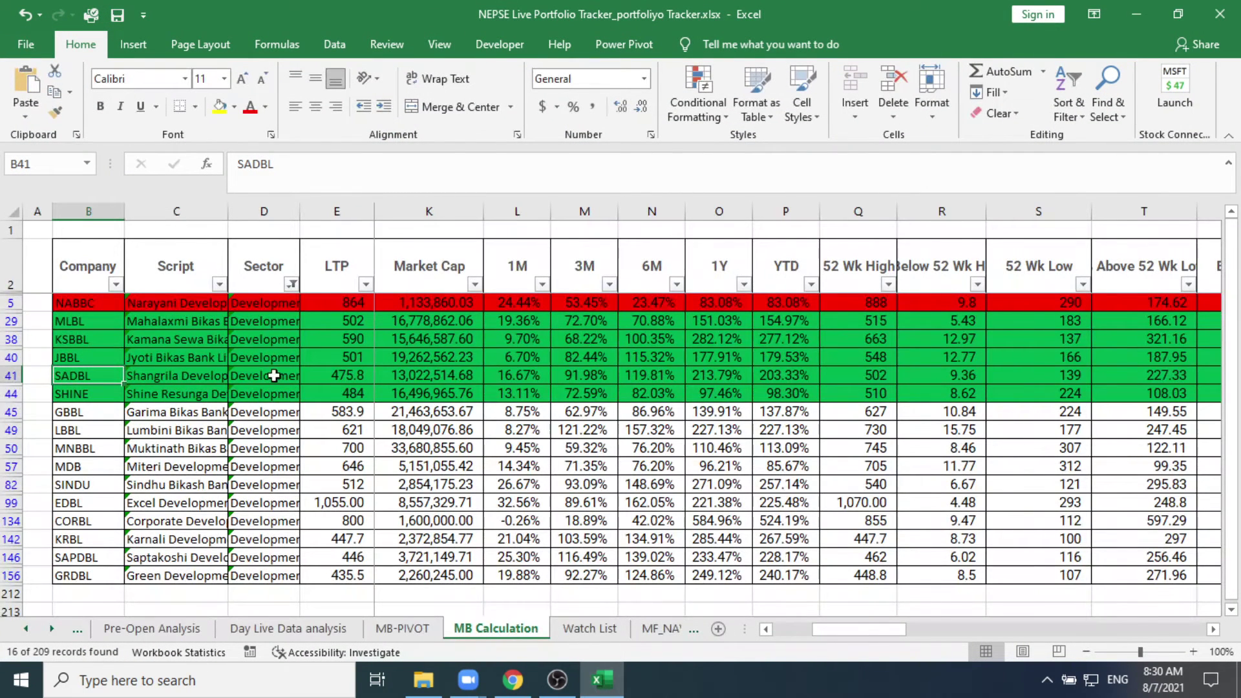
# Step: Swap the Sector filter from Development Banks to Non Life Insurance and select the SICL row
pyautogui.click(292, 285)
pyautogui.click(94, 499)
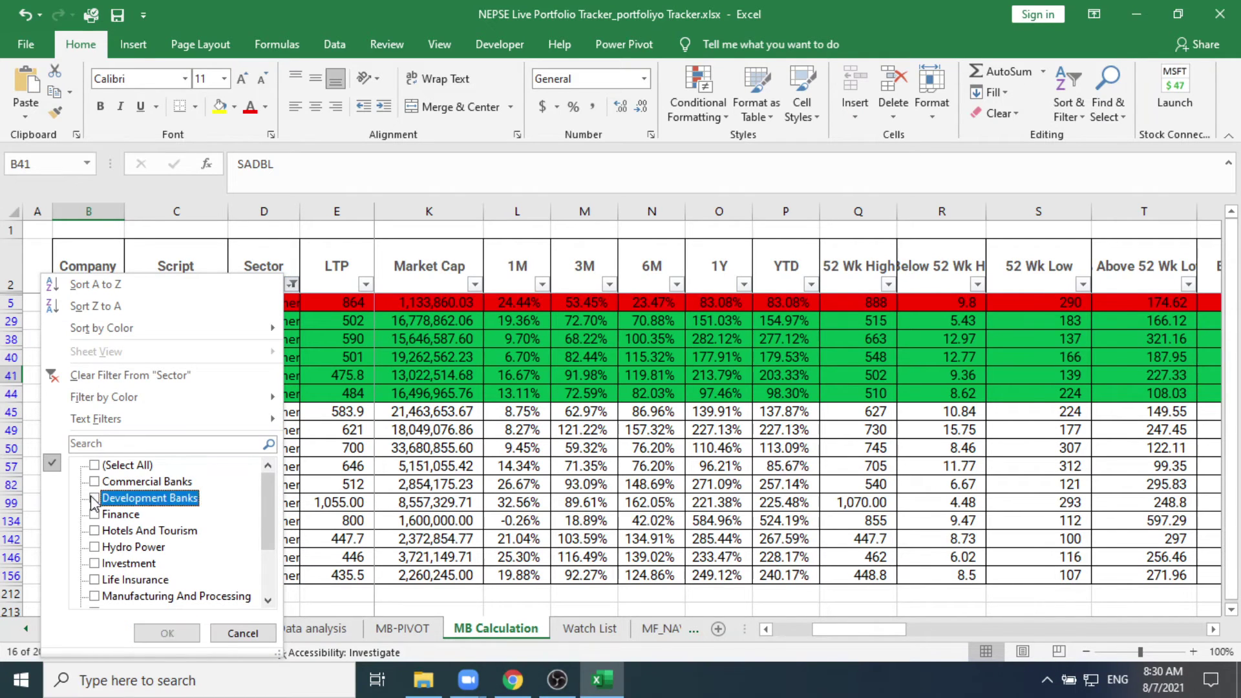
pyautogui.scroll(-2, 100, 507)
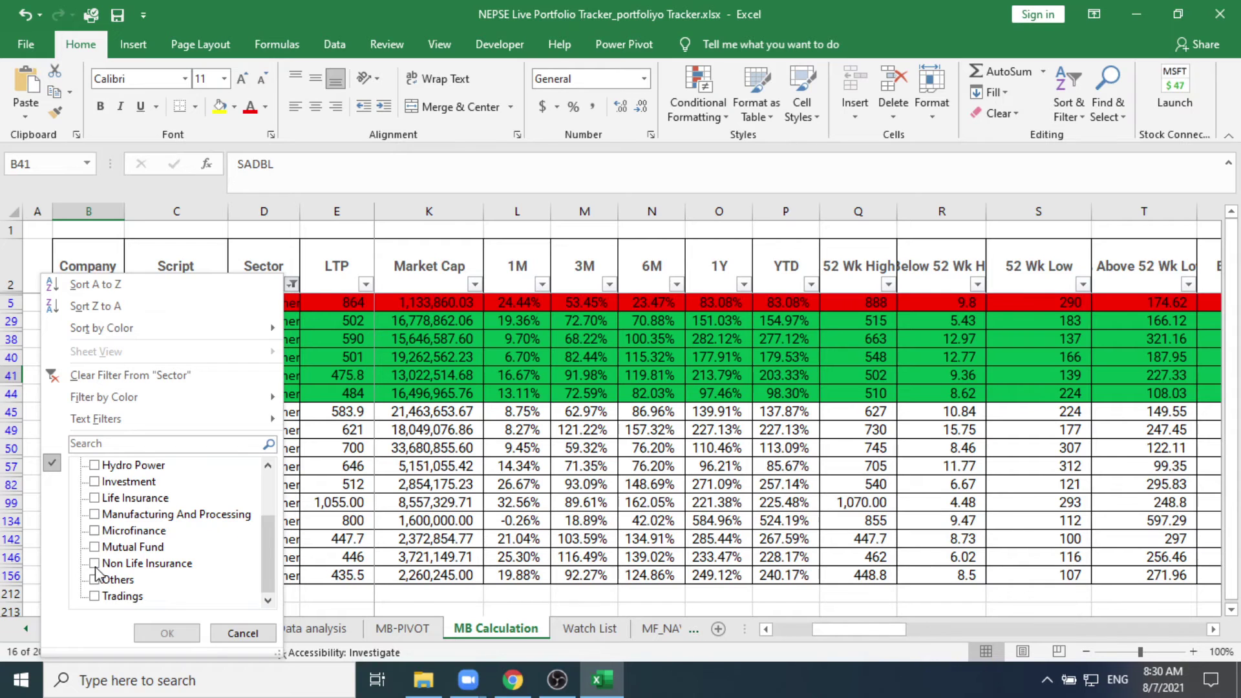
pyautogui.click(96, 563)
pyautogui.click(166, 633)
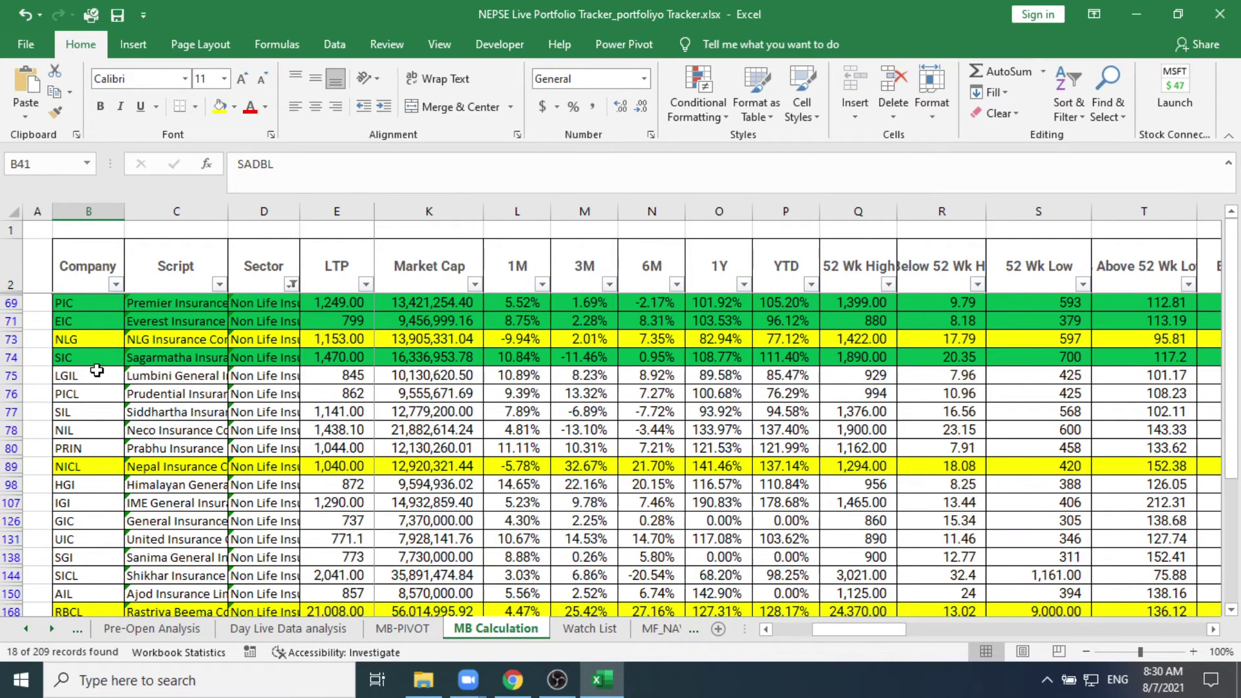
pyautogui.scroll(-1, 97, 370)
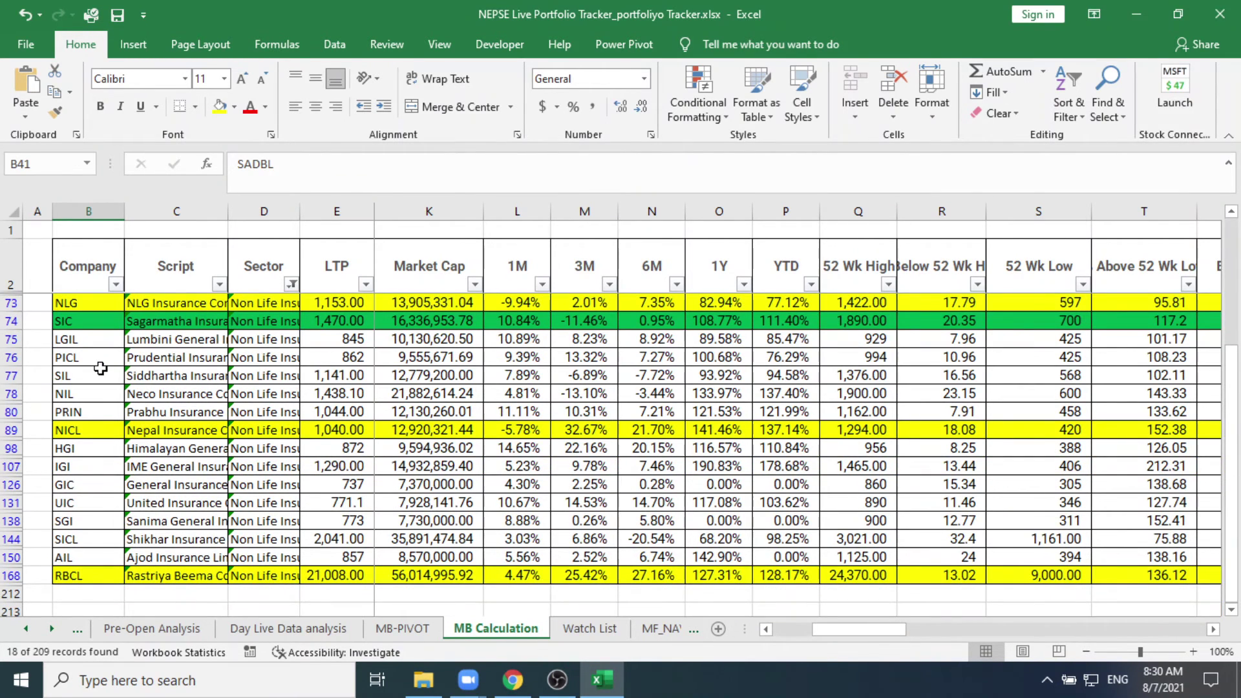
pyautogui.click(93, 544)
pyautogui.scroll(1, 331, 574)
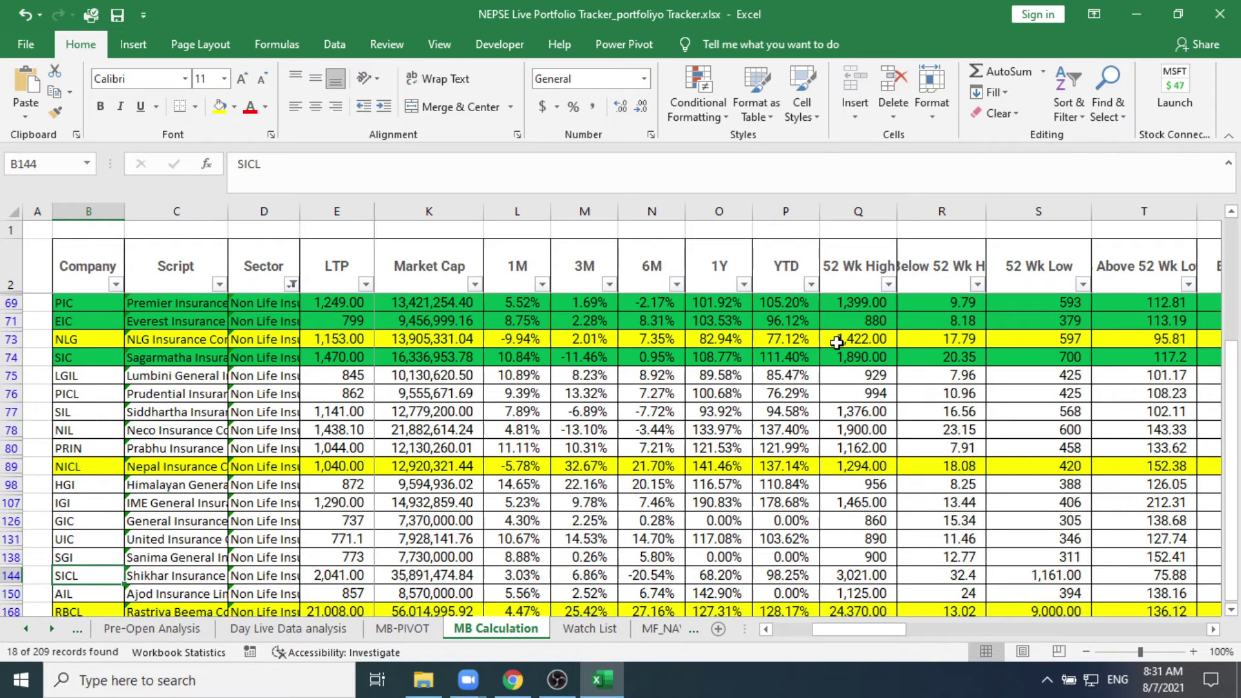
# Step: Step along SICL's row through its price, 52-week, moving-average, capital and income columns
pyautogui.press('Right')
pyautogui.press('Right')
pyautogui.press('Right')
pyautogui.press('Right')
pyautogui.press('Right')
pyautogui.press('Right')
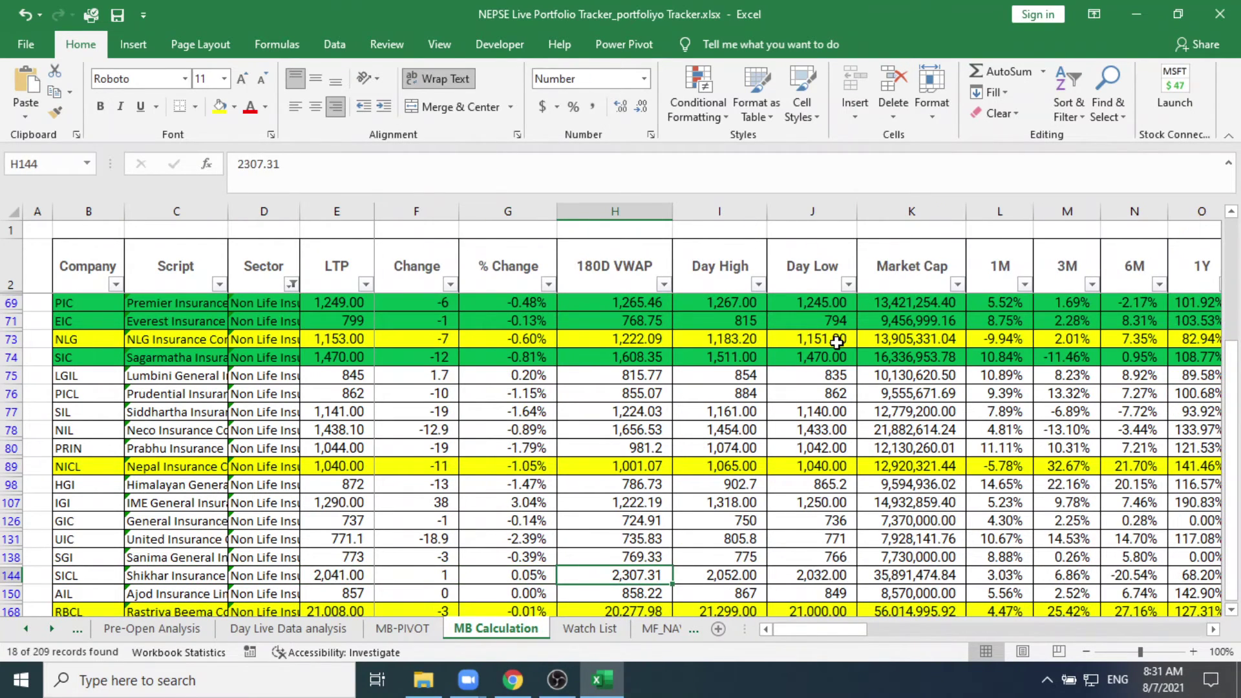
pyautogui.press('Right')
pyautogui.press('Right')
pyautogui.press('Right')
pyautogui.press('Right')
pyautogui.press('Right')
pyautogui.press('Right')
pyautogui.press('Right')
pyautogui.press('Right')
pyautogui.press('Right')
pyautogui.press('Right')
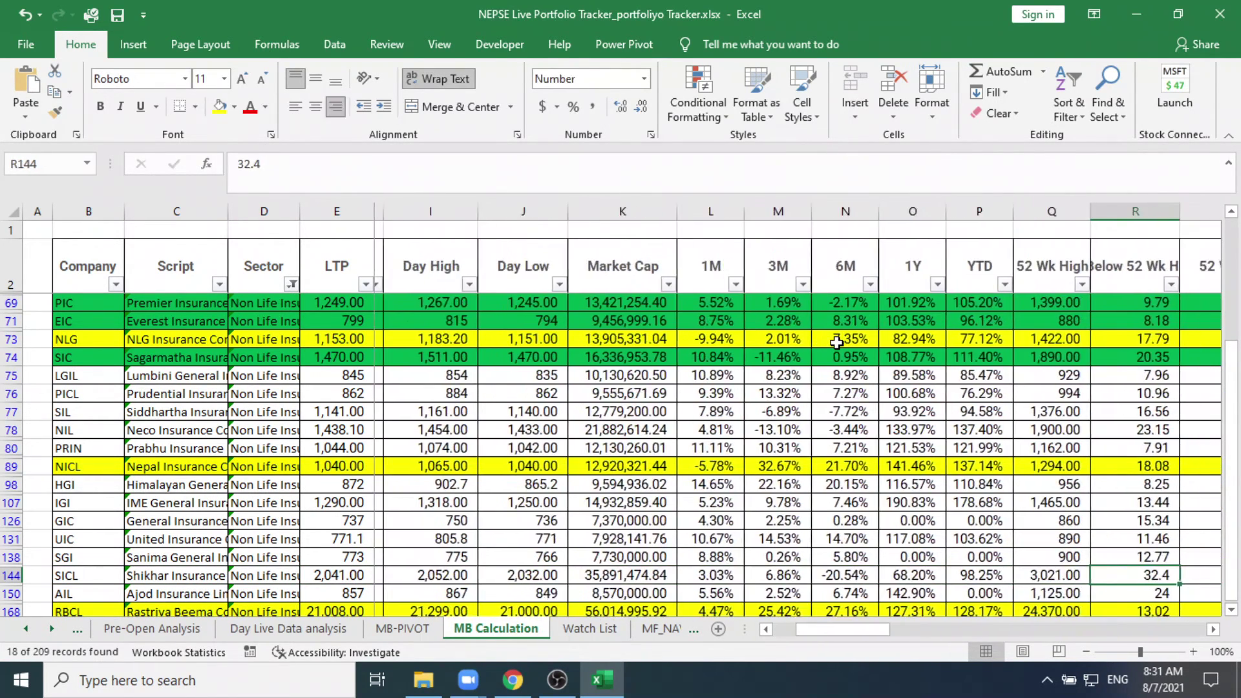
pyautogui.press('Right')
pyautogui.press('Right')
pyautogui.press('Right')
pyautogui.press('Right')
pyautogui.press('Right')
pyautogui.press('Right')
pyautogui.press('Right')
pyautogui.press('Right')
pyautogui.press('Right')
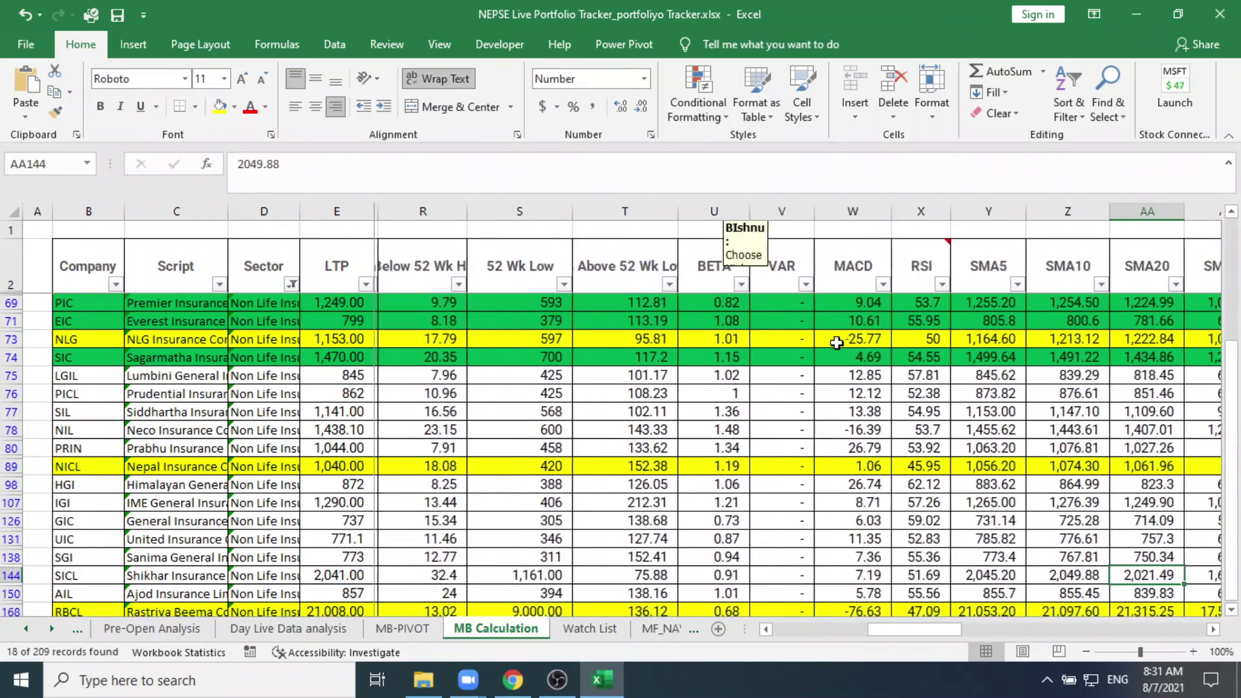
pyautogui.press('Right')
pyautogui.press('Right')
pyautogui.press('Right')
pyautogui.press('Right')
pyautogui.press('Right')
pyautogui.press('Right')
pyautogui.press('Right')
pyautogui.press('Right')
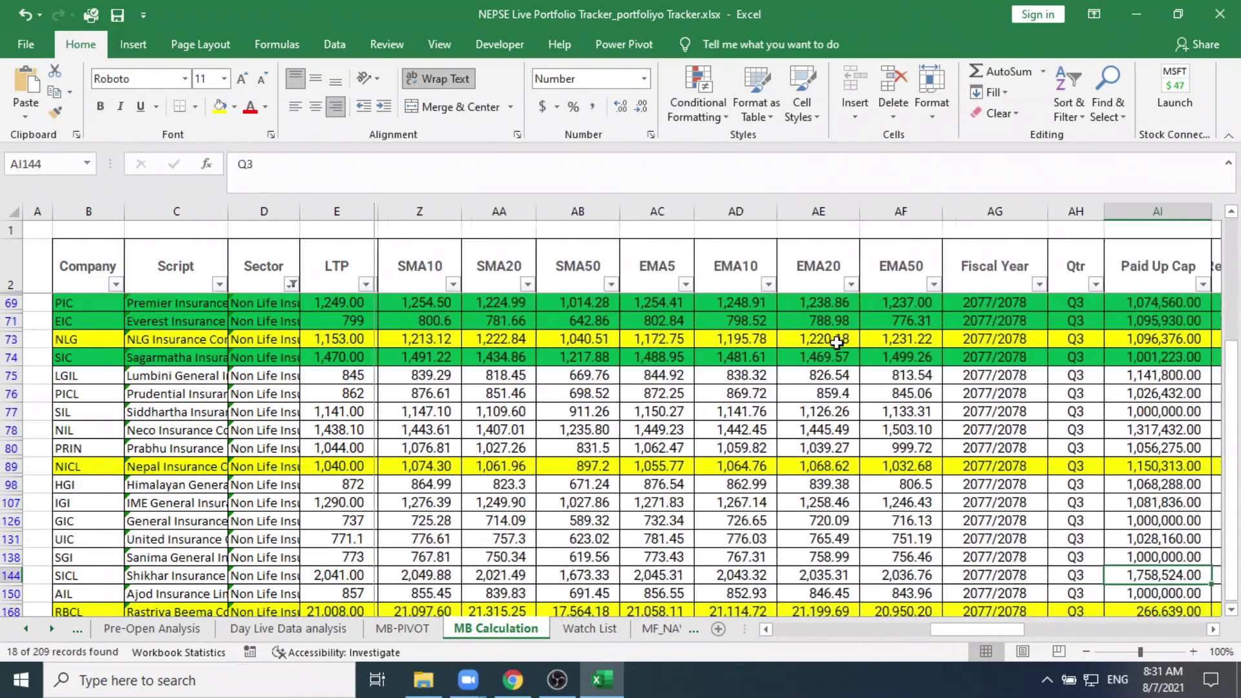
pyautogui.press('Right')
pyautogui.press('Right')
pyautogui.press('Right')
pyautogui.press('Left')
pyautogui.press('Left')
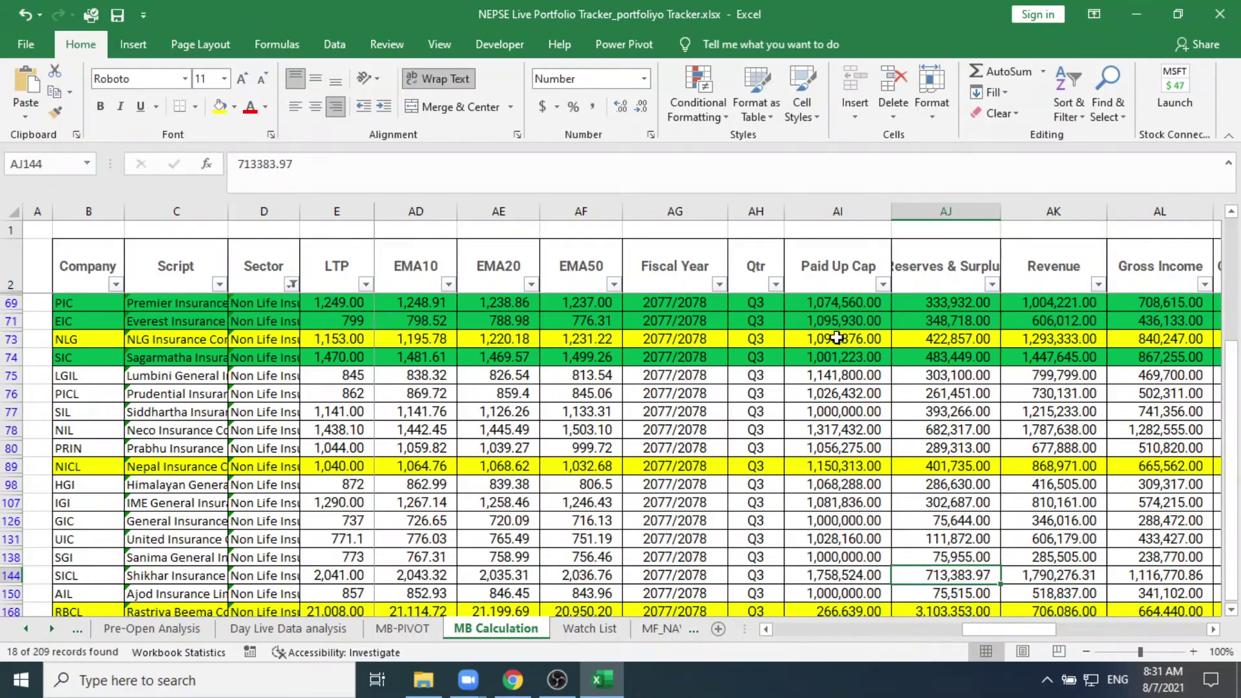
pyautogui.press('Left')
pyautogui.press('Left')
# Step: Inspect SICL's Operating Profit, MB and Price>20SMA values, then minimize the workbook
pyautogui.press('Right')
pyautogui.press('Right')
pyautogui.press('Right')
pyautogui.press('Right')
pyautogui.press('Right')
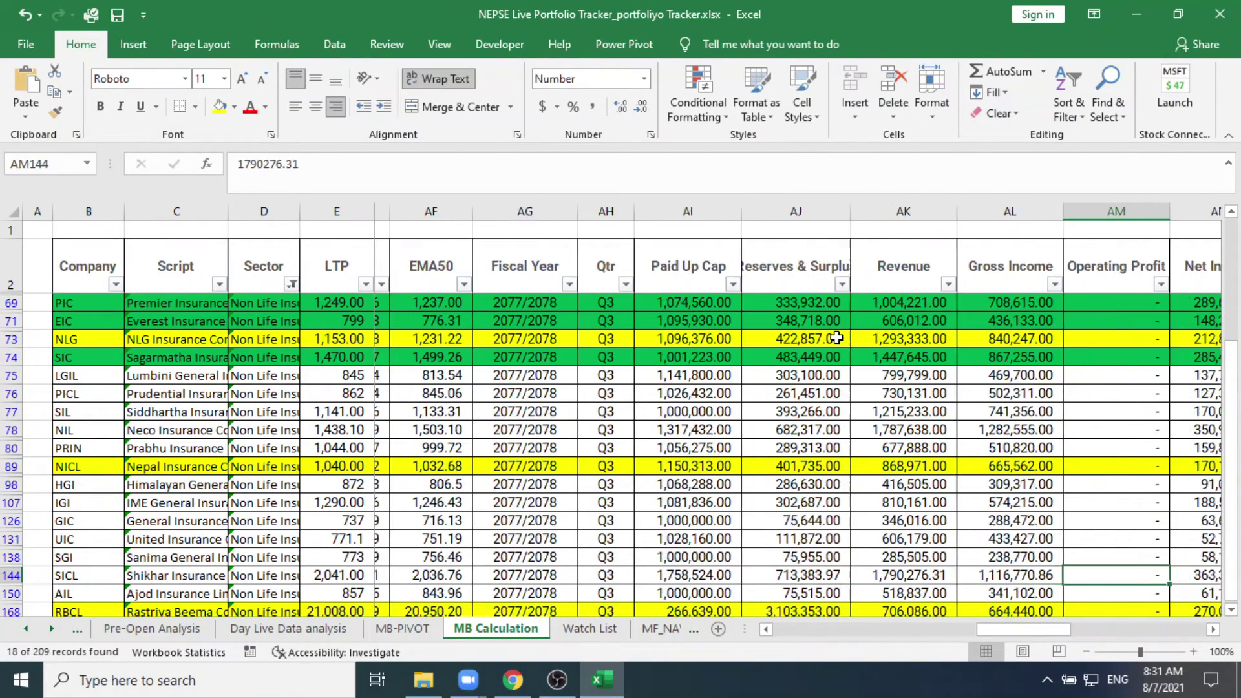
pyautogui.press('Right')
pyautogui.press('Right')
pyautogui.press('Right')
pyautogui.press('Right')
pyautogui.press('Right')
pyautogui.press('Right')
pyautogui.press('Right')
pyautogui.press('Right')
pyautogui.press('Right')
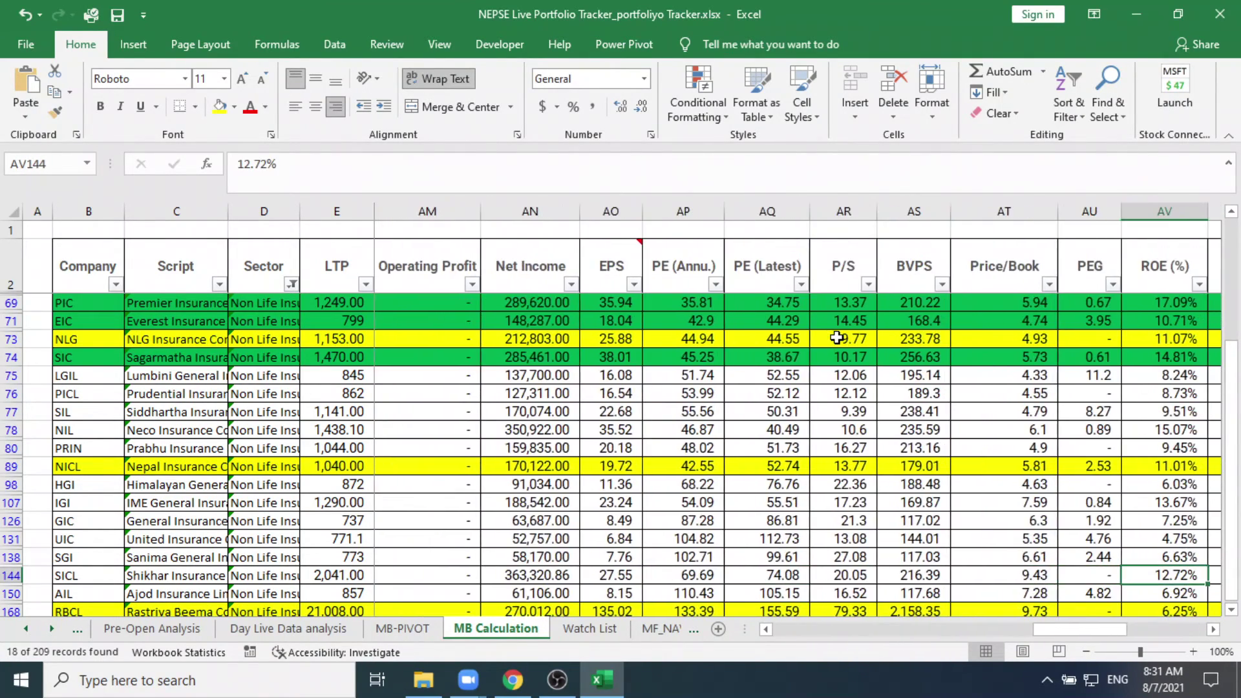
pyautogui.press('Right')
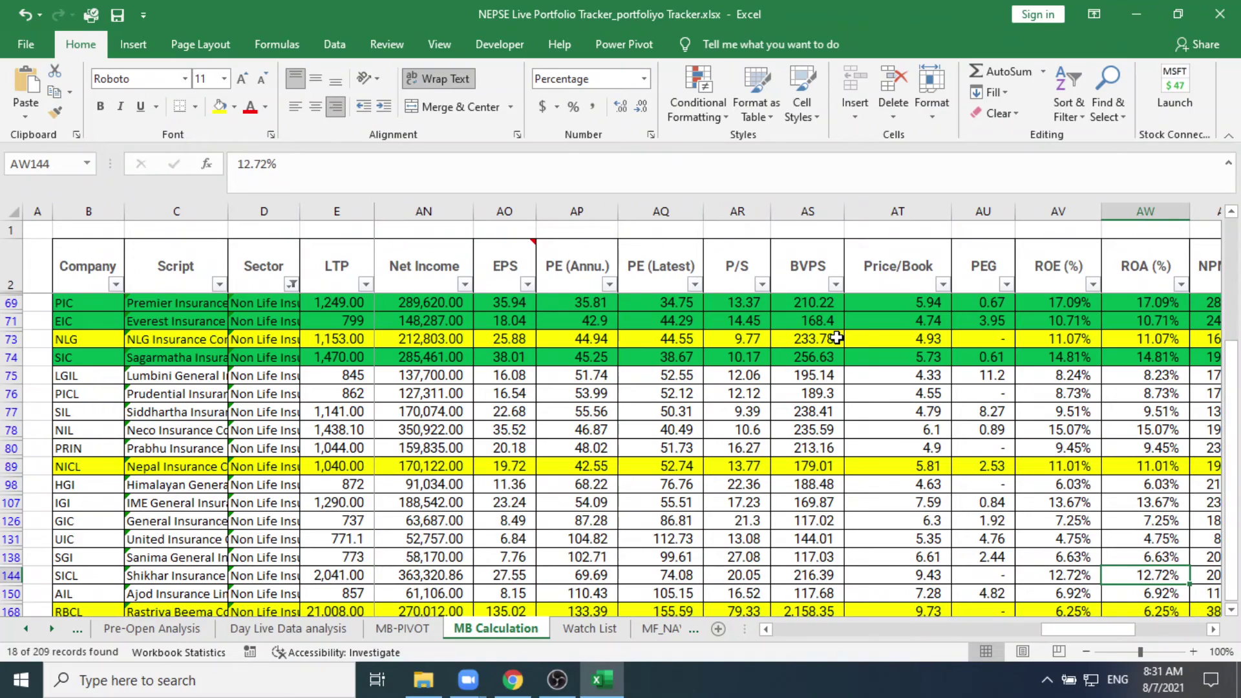
pyautogui.press('Right')
pyautogui.press('Right')
pyautogui.press('Right')
pyautogui.press('Right')
pyautogui.press('Right')
pyautogui.press('Right')
pyautogui.press('Right')
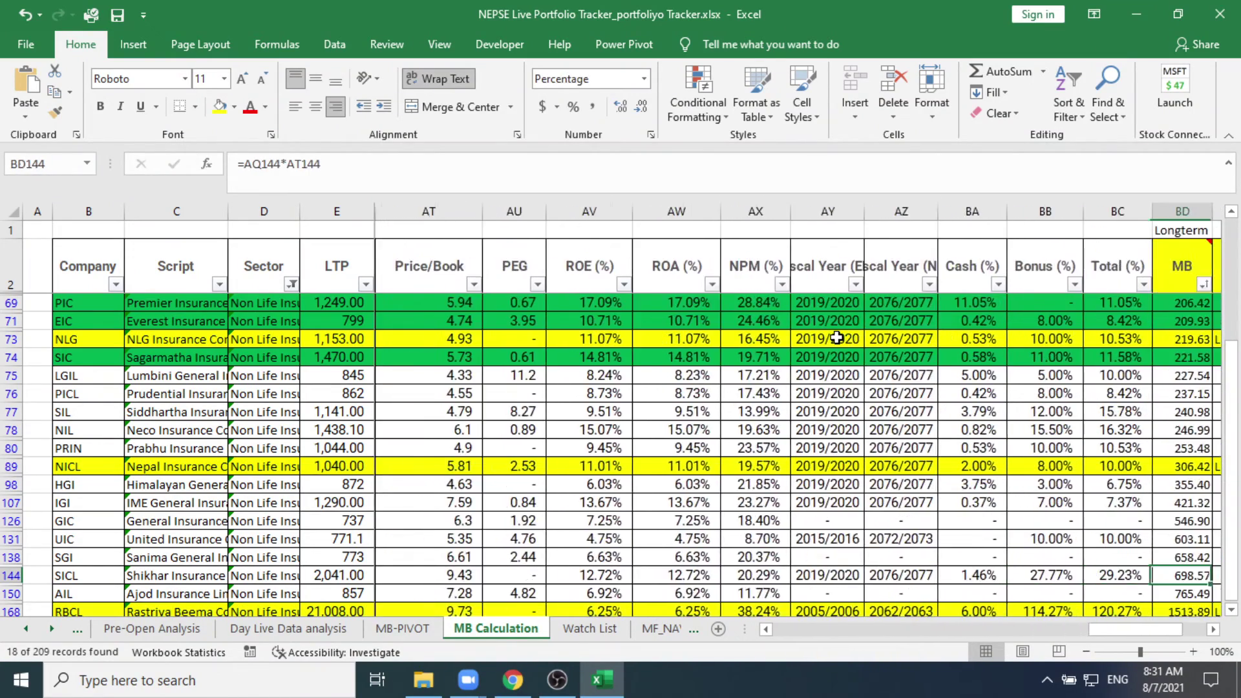
pyautogui.press('Right')
pyautogui.press('Right')
pyautogui.press('Right')
pyautogui.press('Right')
pyautogui.press('Right')
pyautogui.press('Right')
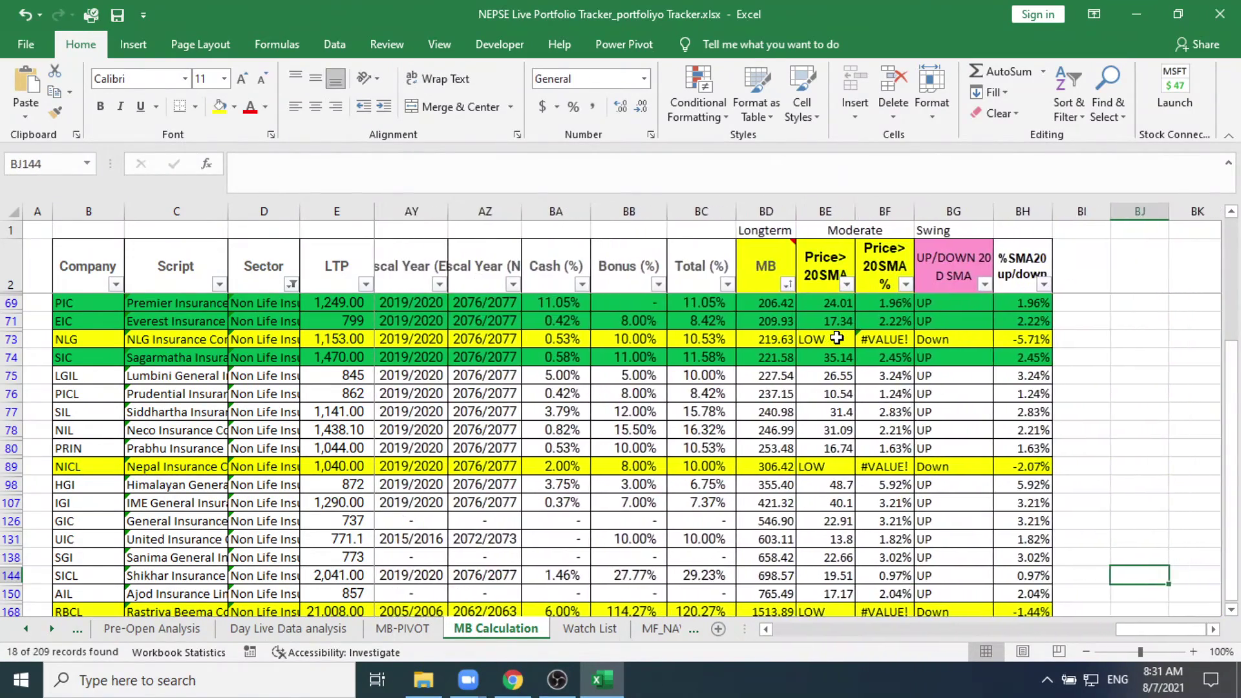
pyautogui.press('Left')
pyautogui.press('Left')
pyautogui.press('Left')
pyautogui.press('Left')
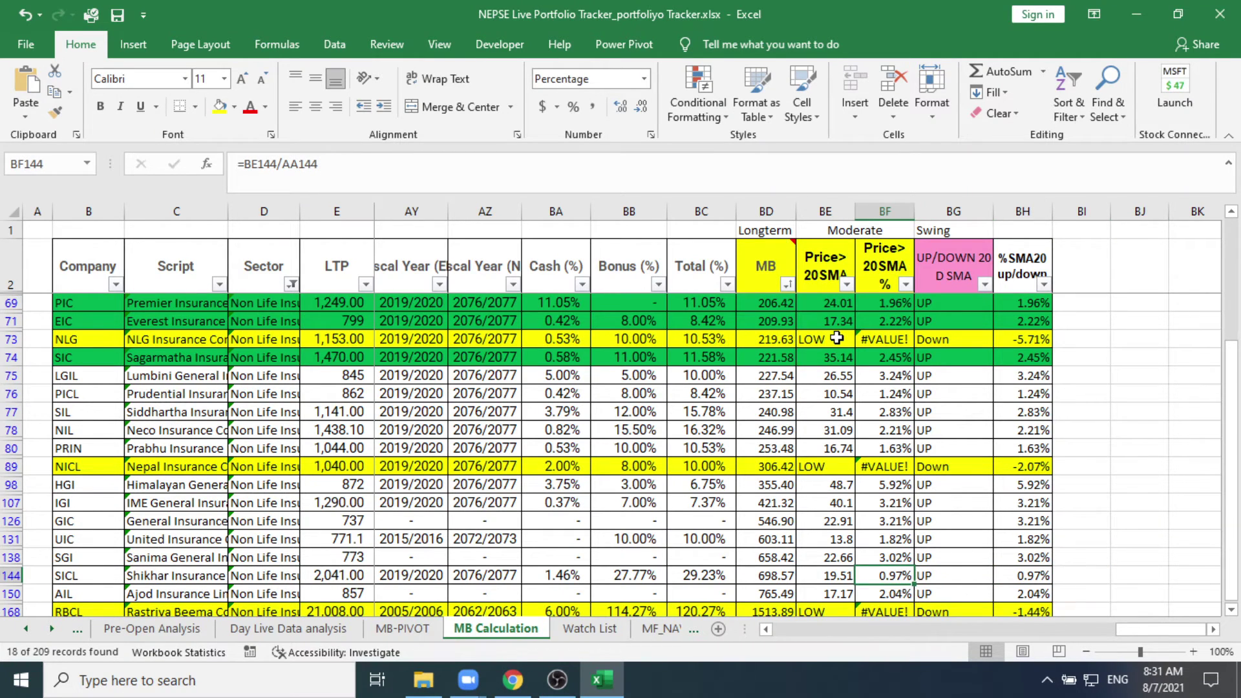
pyautogui.press('Left')
pyautogui.press('Left')
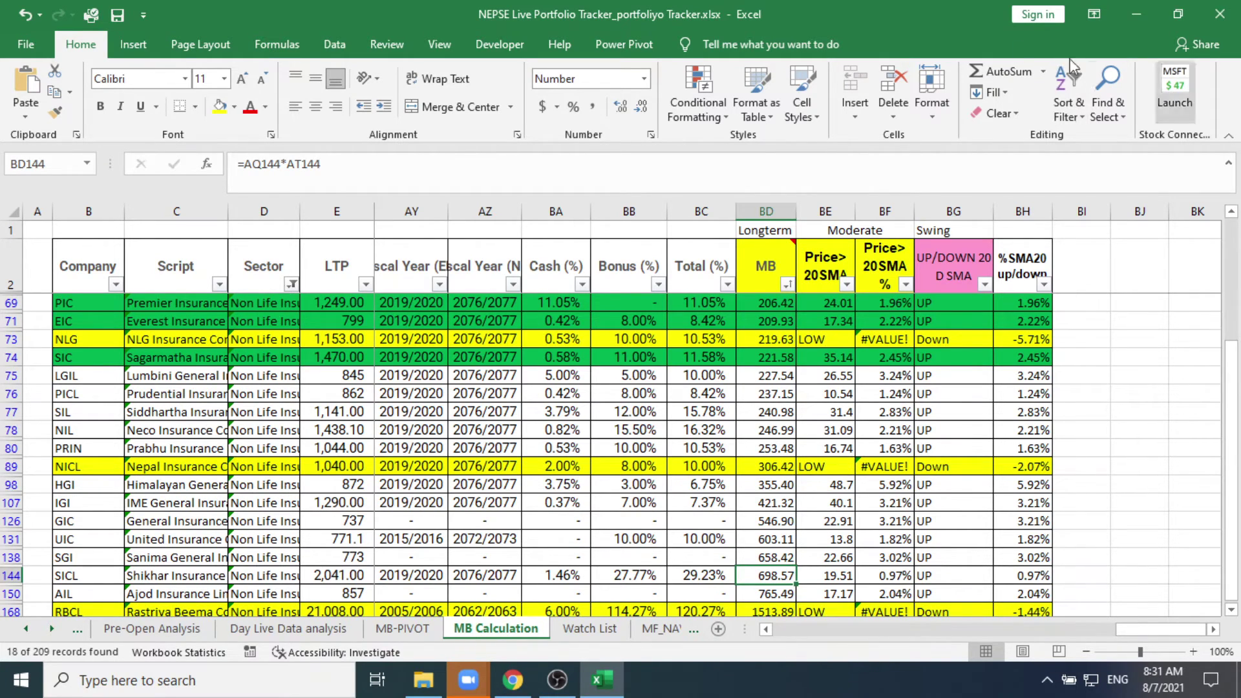
pyautogui.click(1135, 16)
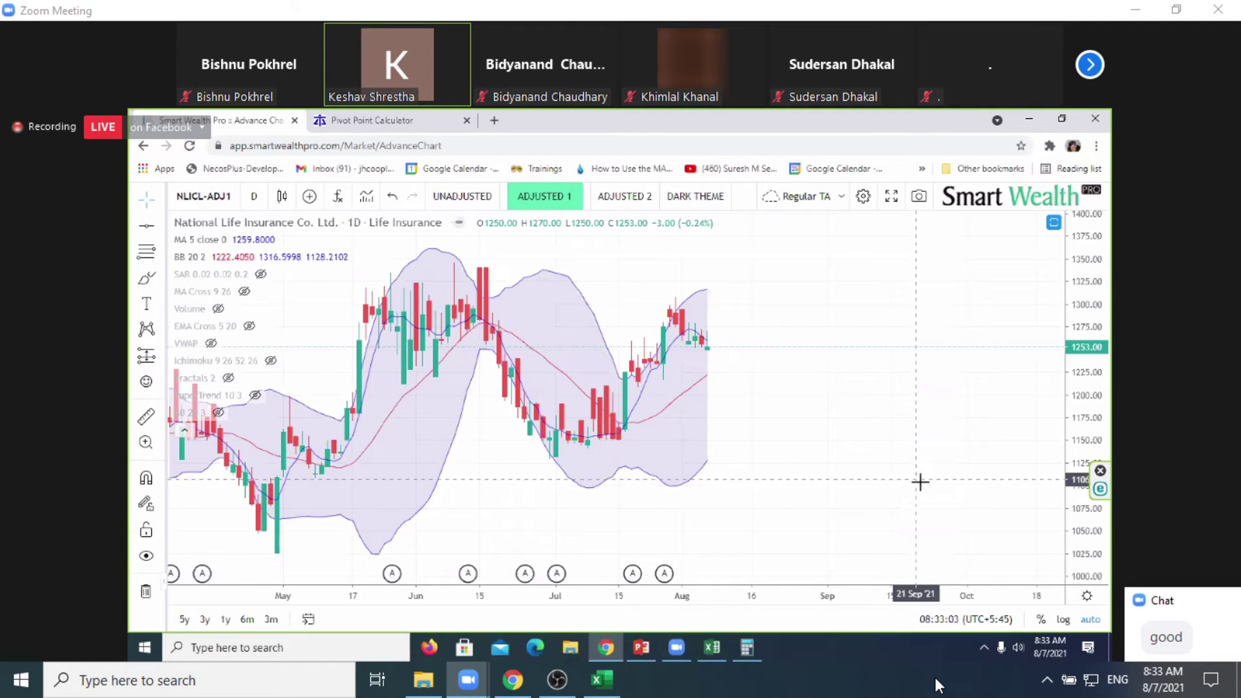
# Step: Calculate (1316 − 1253) ÷ 1253, about 5.03%, in Calculator and return to the chart
pyautogui.hotkey('alt', 'Tab')
pyautogui.press('Tab')
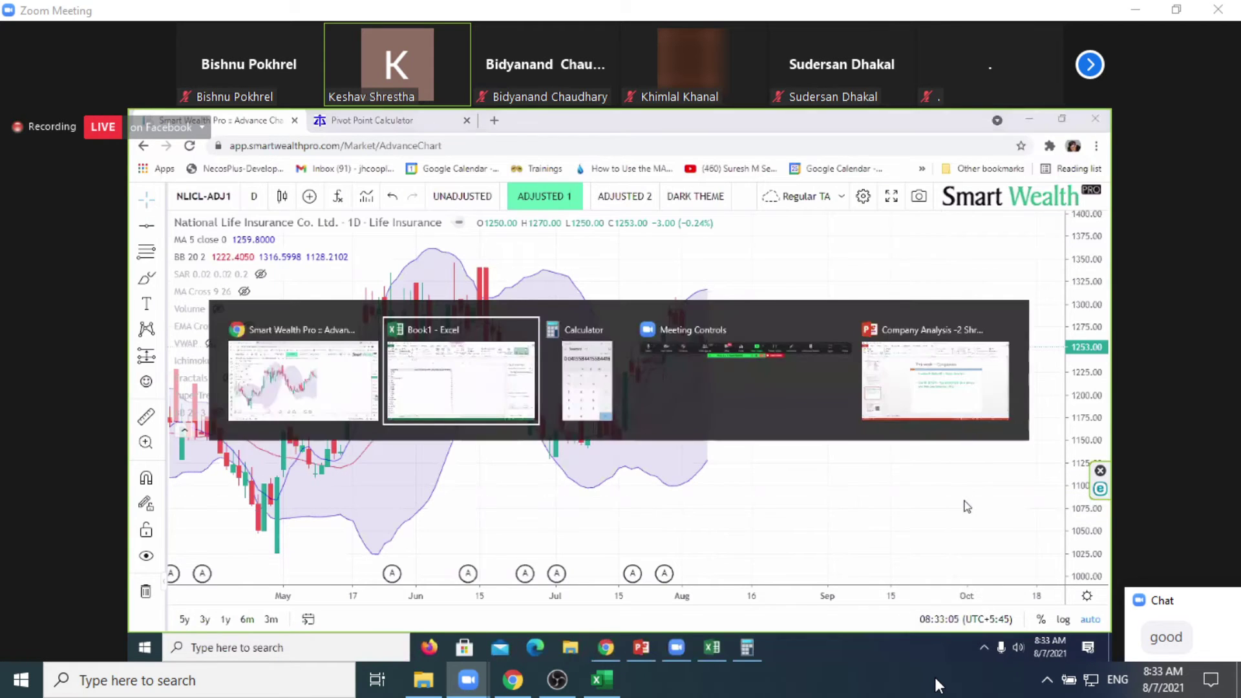
pyautogui.write('1316')
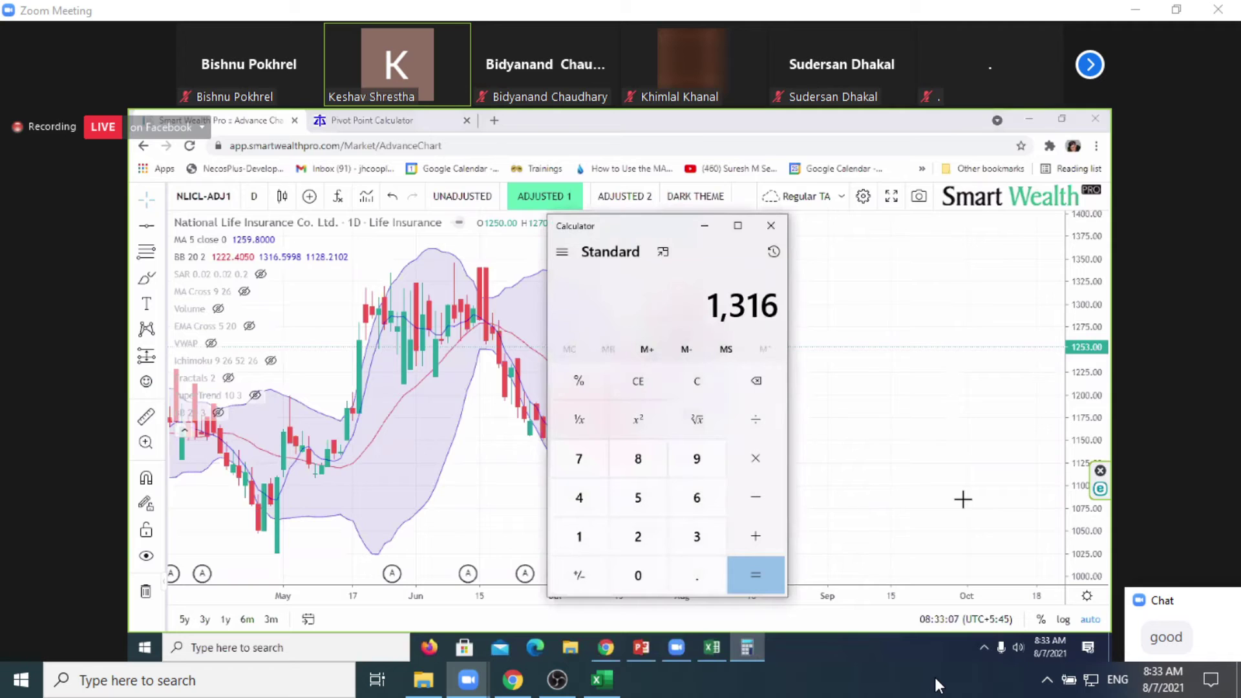
pyautogui.press('-')
pyautogui.write('1253')
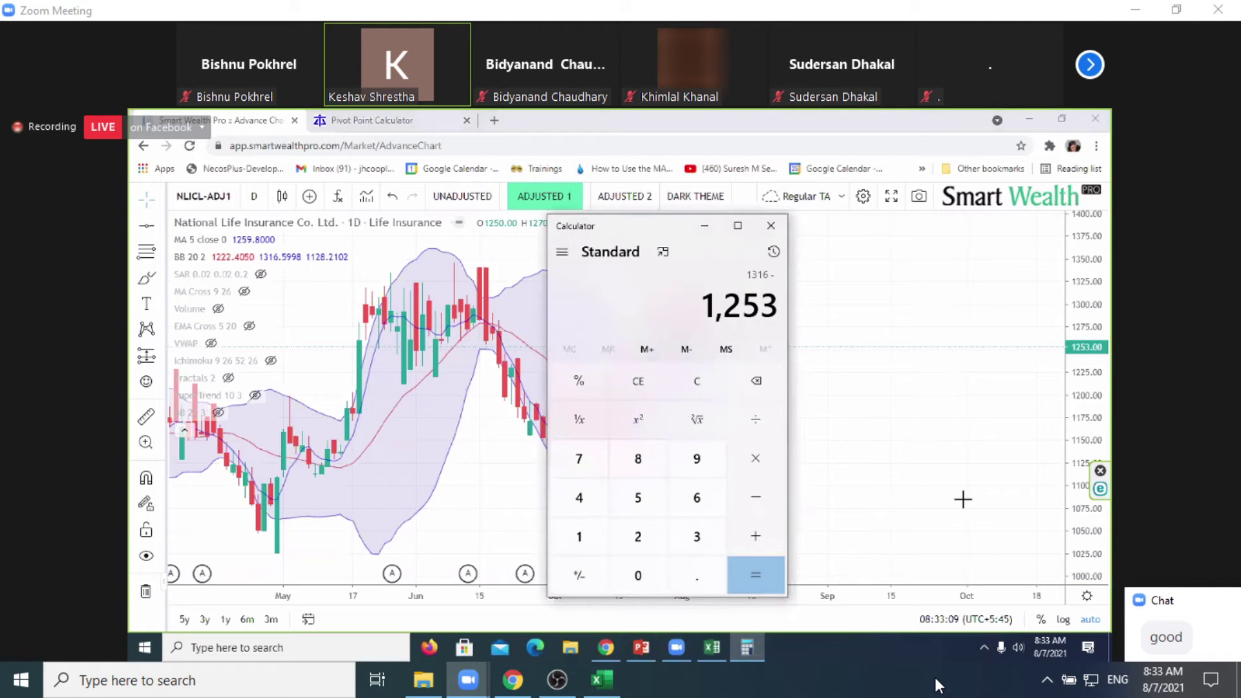
pyautogui.press('Return')
pyautogui.press('/')
pyautogui.write('1253')
pyautogui.press('Return')
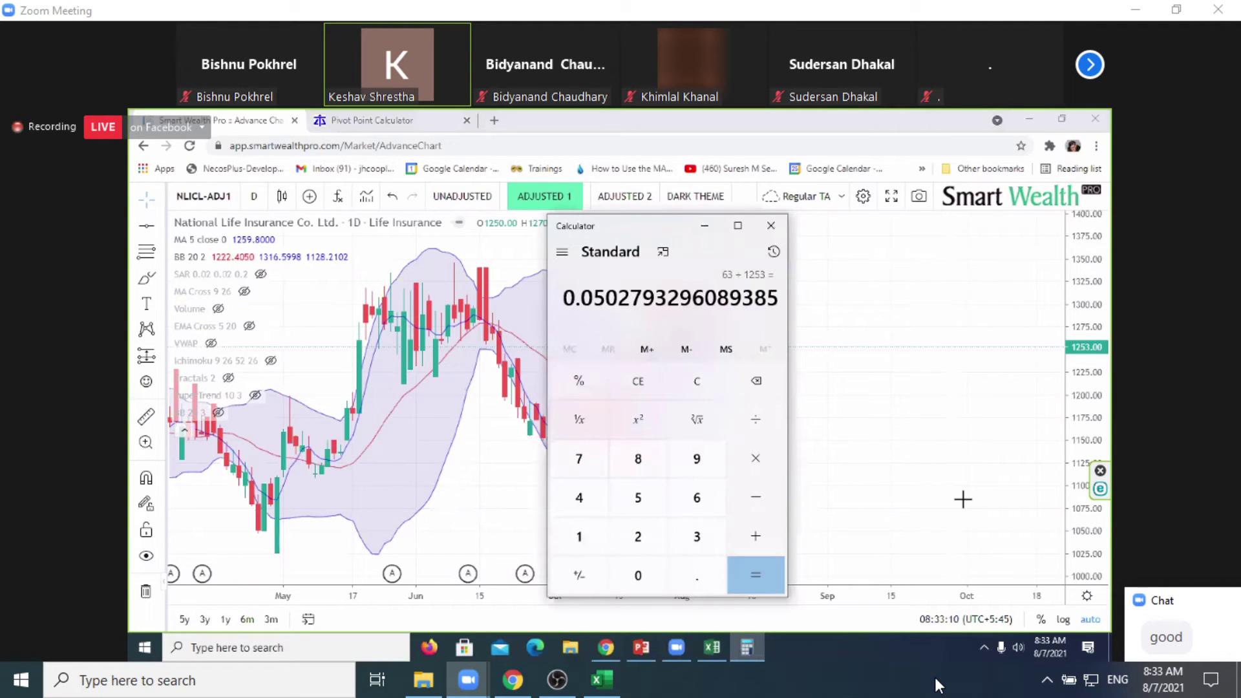
pyautogui.click(885, 409)
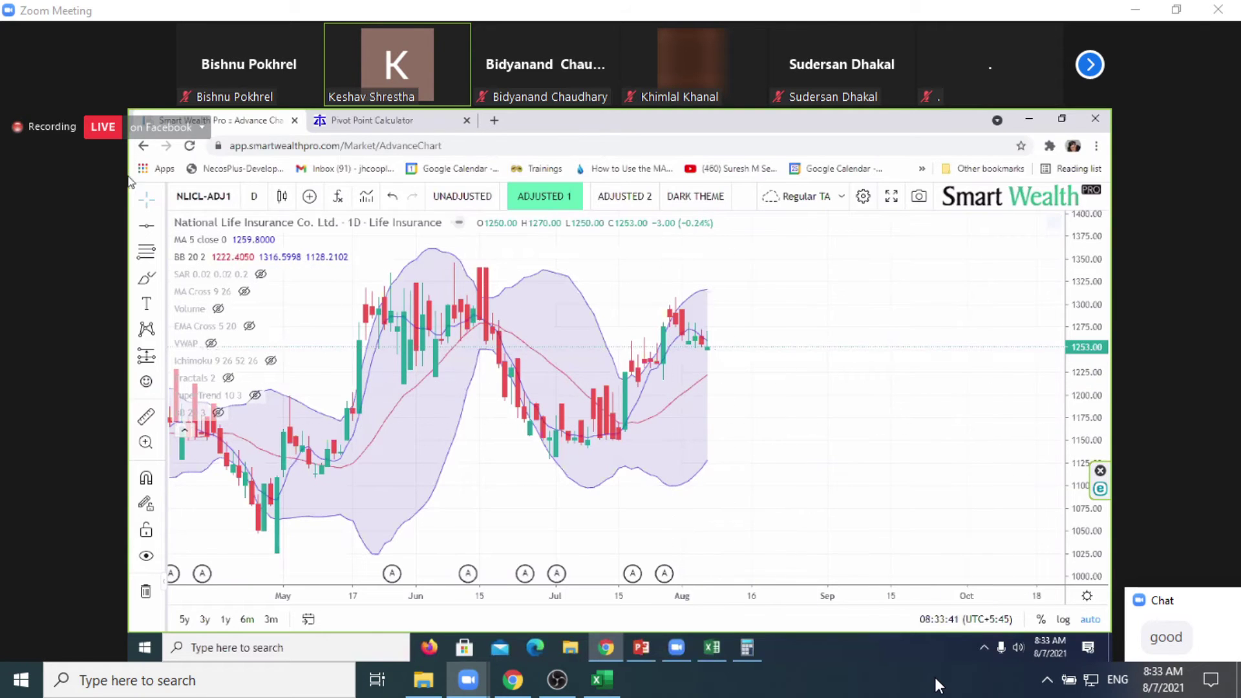
# Step: Draw a Fibonacci retracement from the 01 Jul low up to about 1293
pyautogui.click(146, 251)
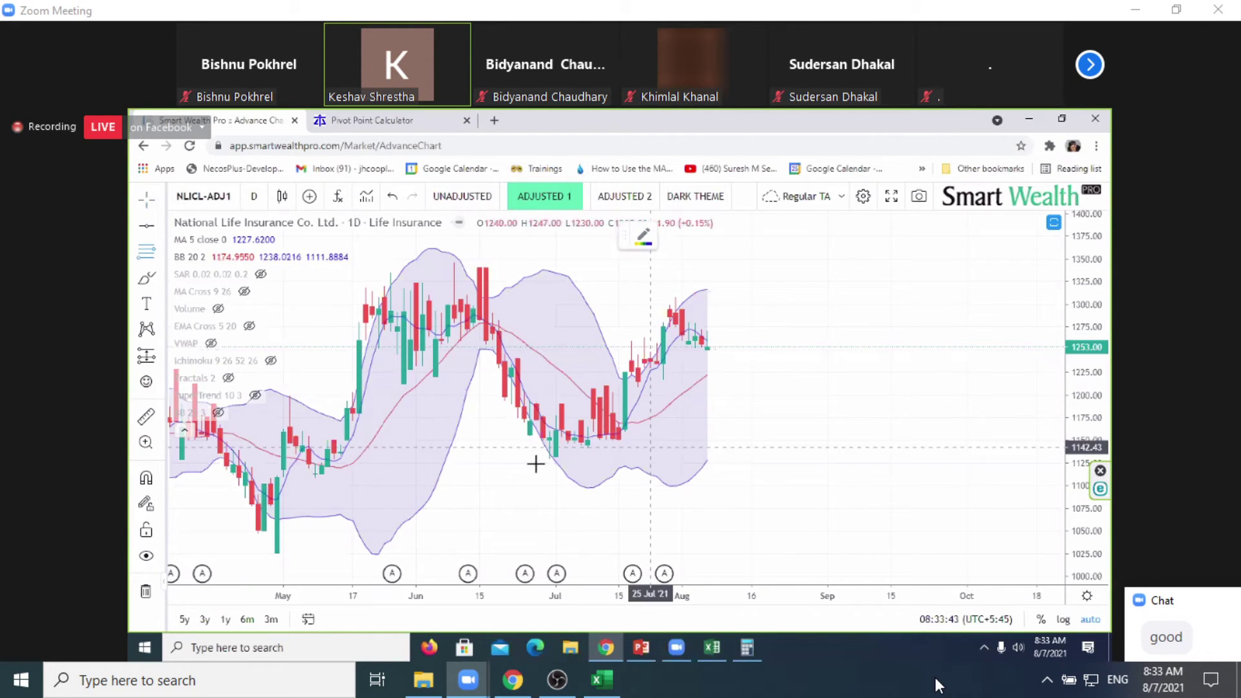
pyautogui.click(554, 458)
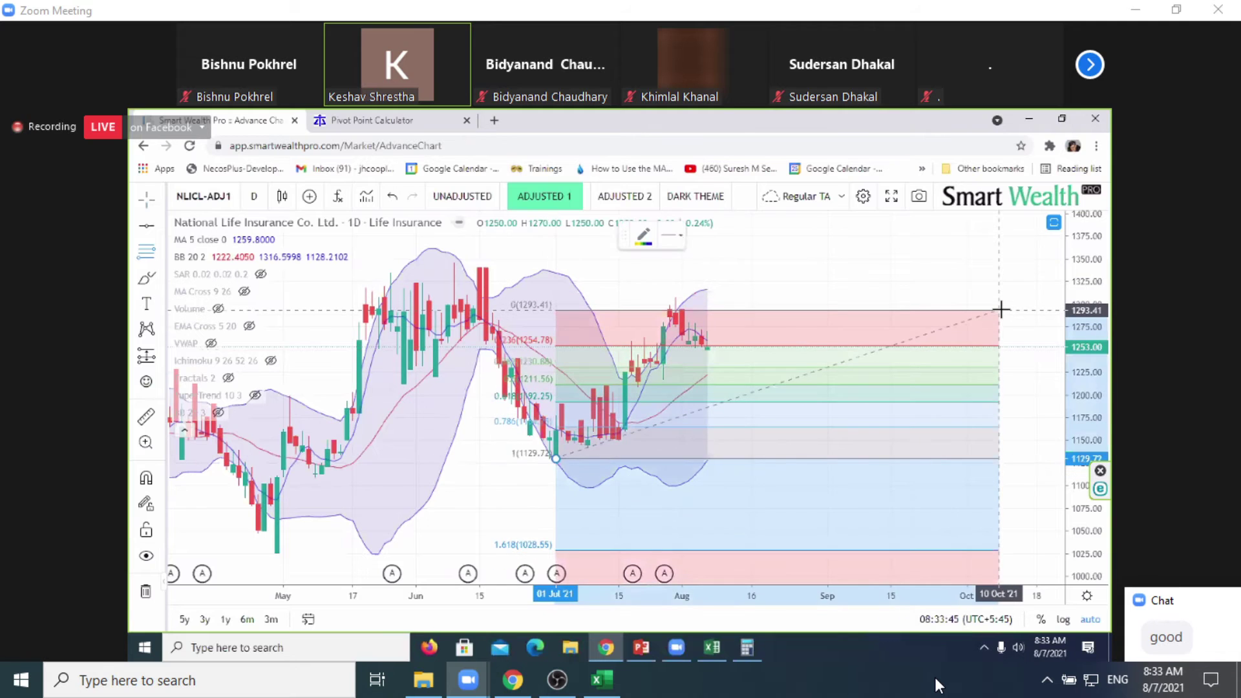
pyautogui.click(1000, 310)
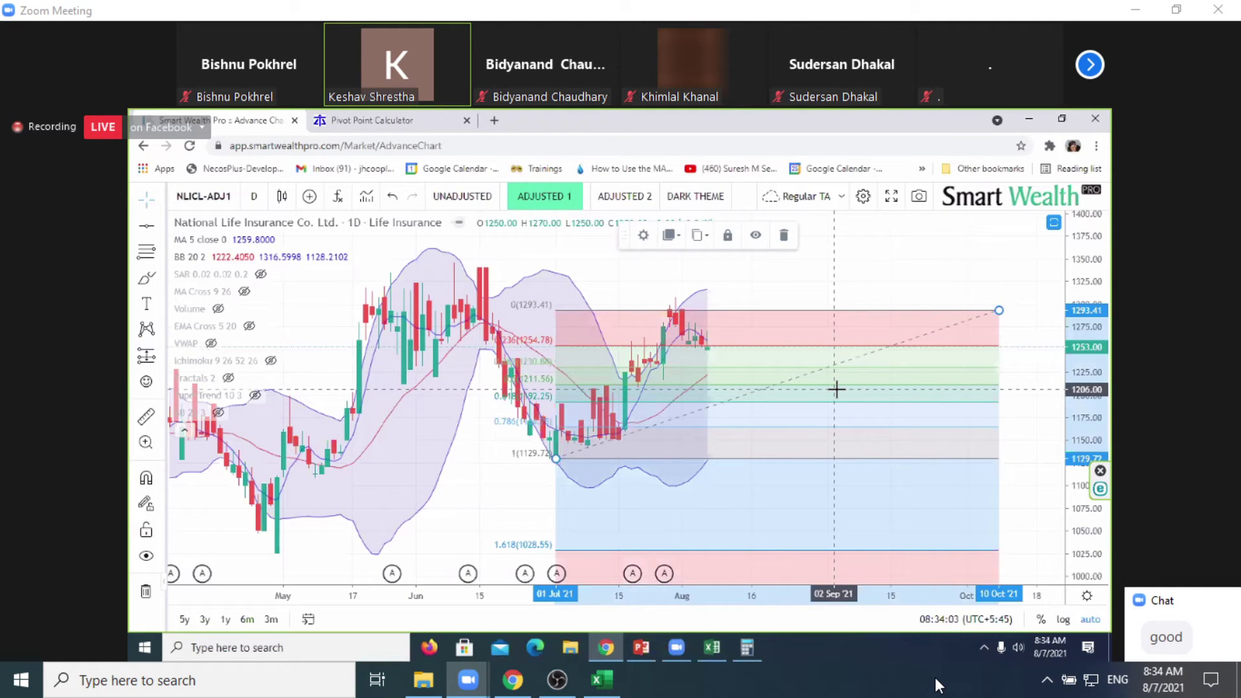
# Step: Delete the Fibonacci retracement and hide the BB 20 2 Bollinger Bands
pyautogui.click(755, 328)
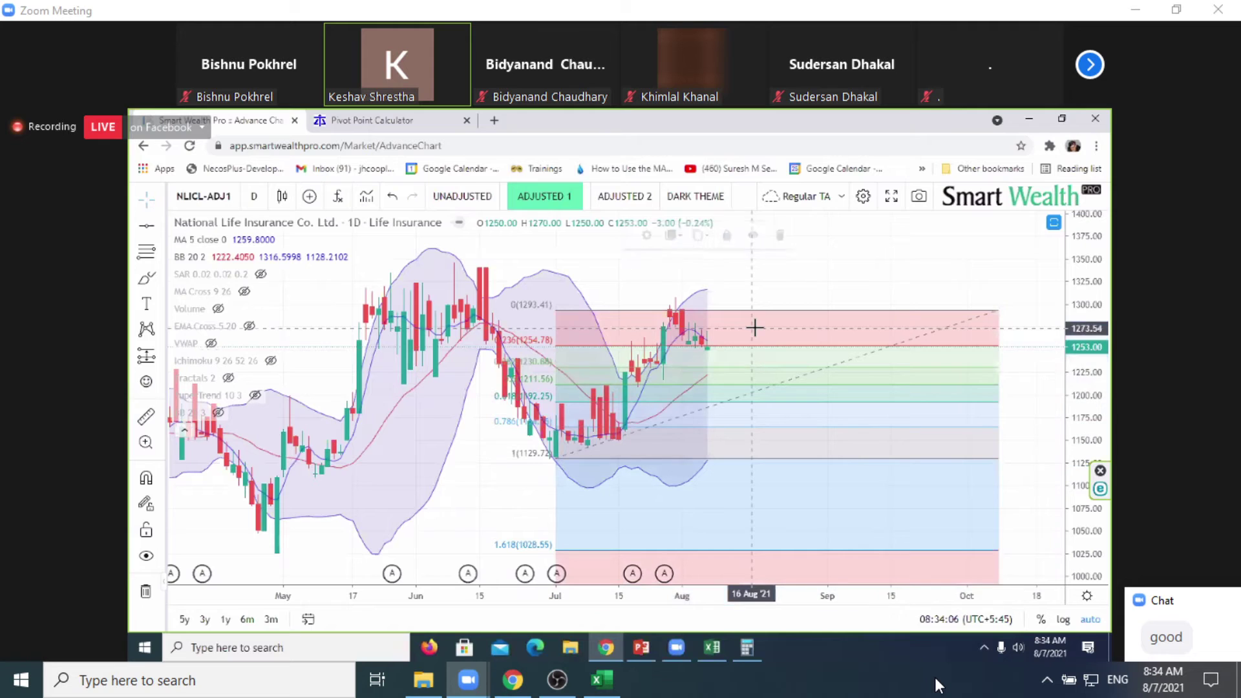
pyautogui.click(928, 342)
pyautogui.press('Delete')
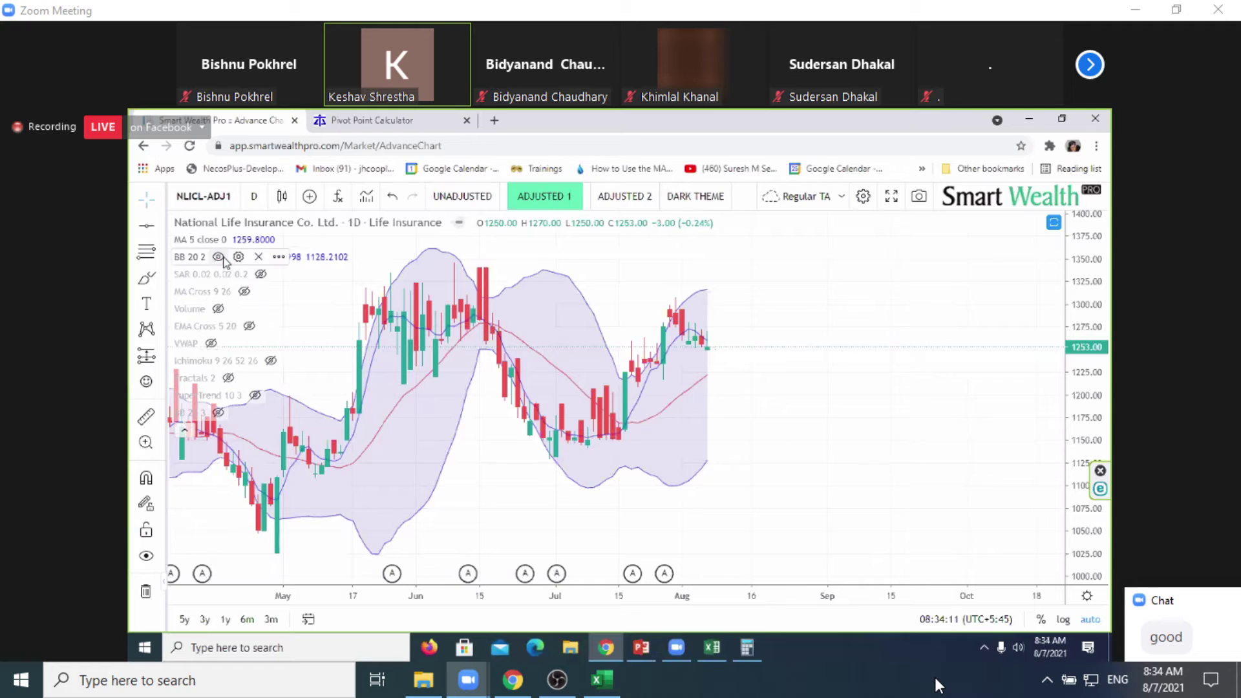
pyautogui.click(218, 256)
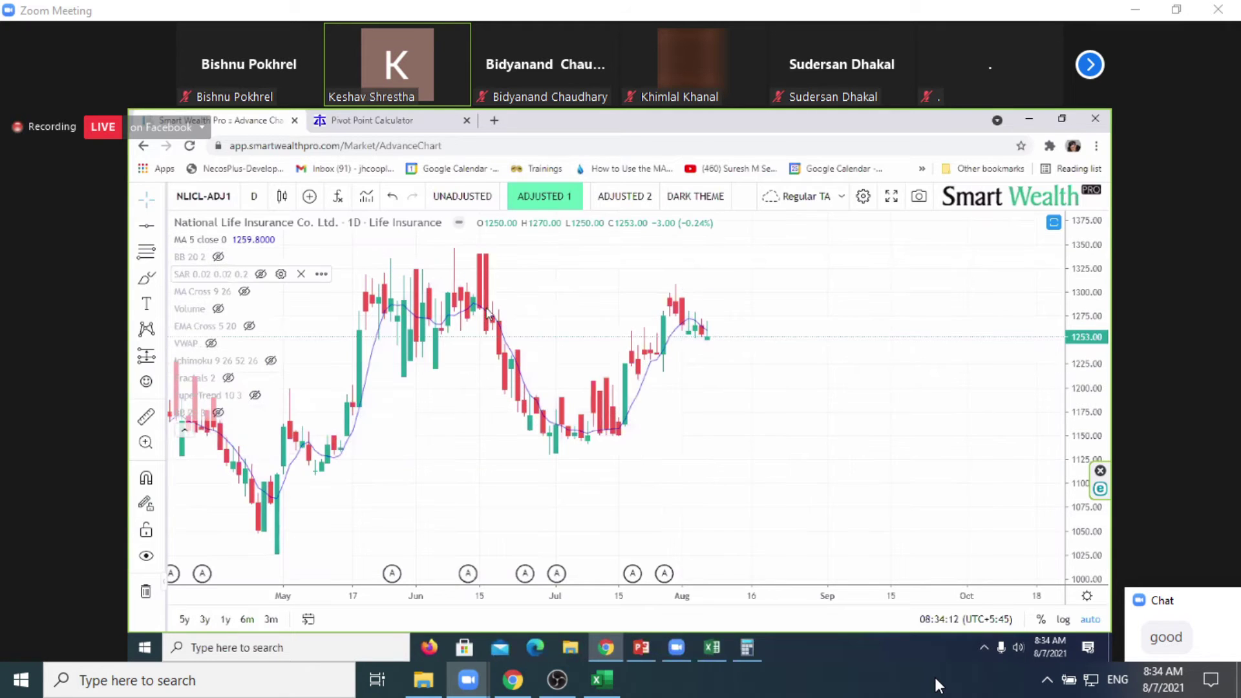
pyautogui.hotkey('alt', 'Tab')
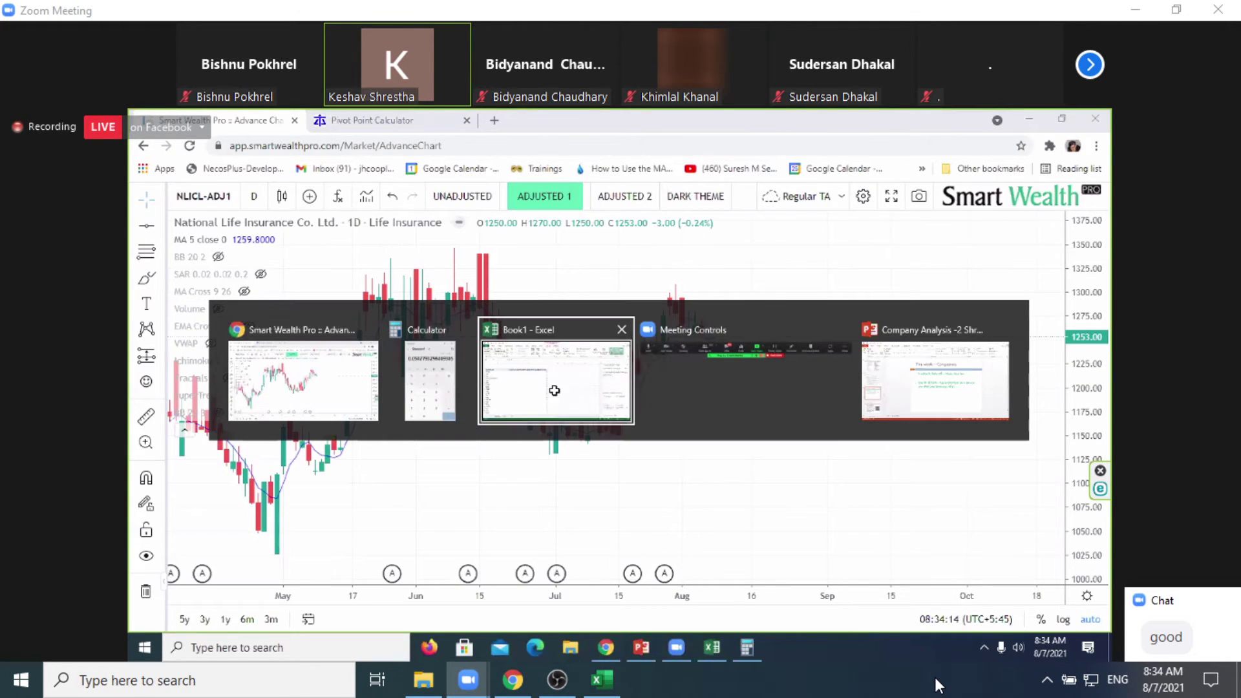
# Step: Check the nmb count in the Book1 pivot table, then return to the chart
pyautogui.click(546, 387)
pyautogui.click(492, 482)
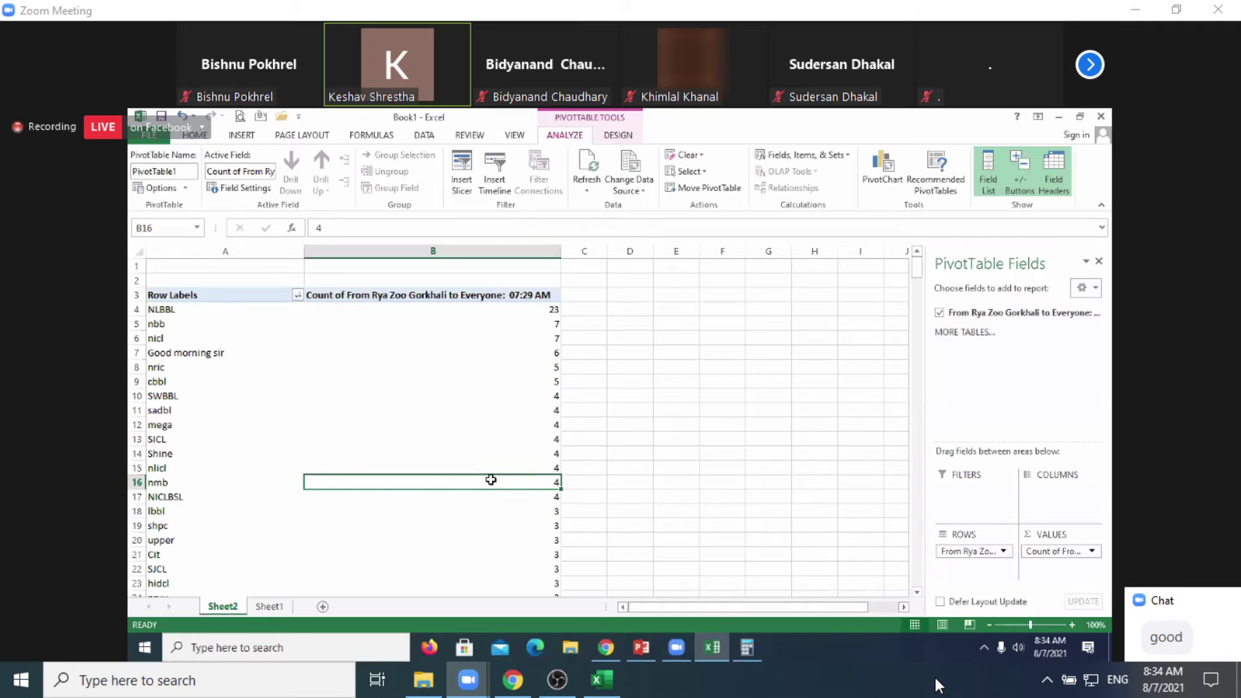
pyautogui.scroll(-2, 632, 485)
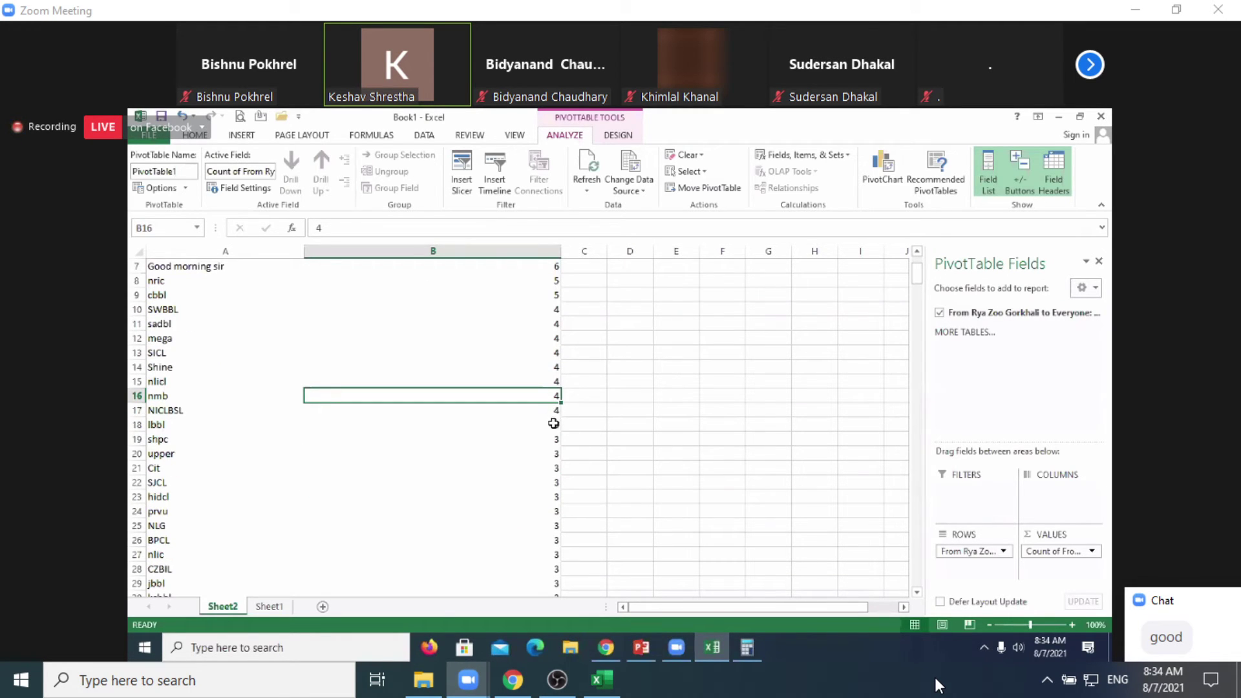
pyautogui.hotkey('alt', 'Tab')
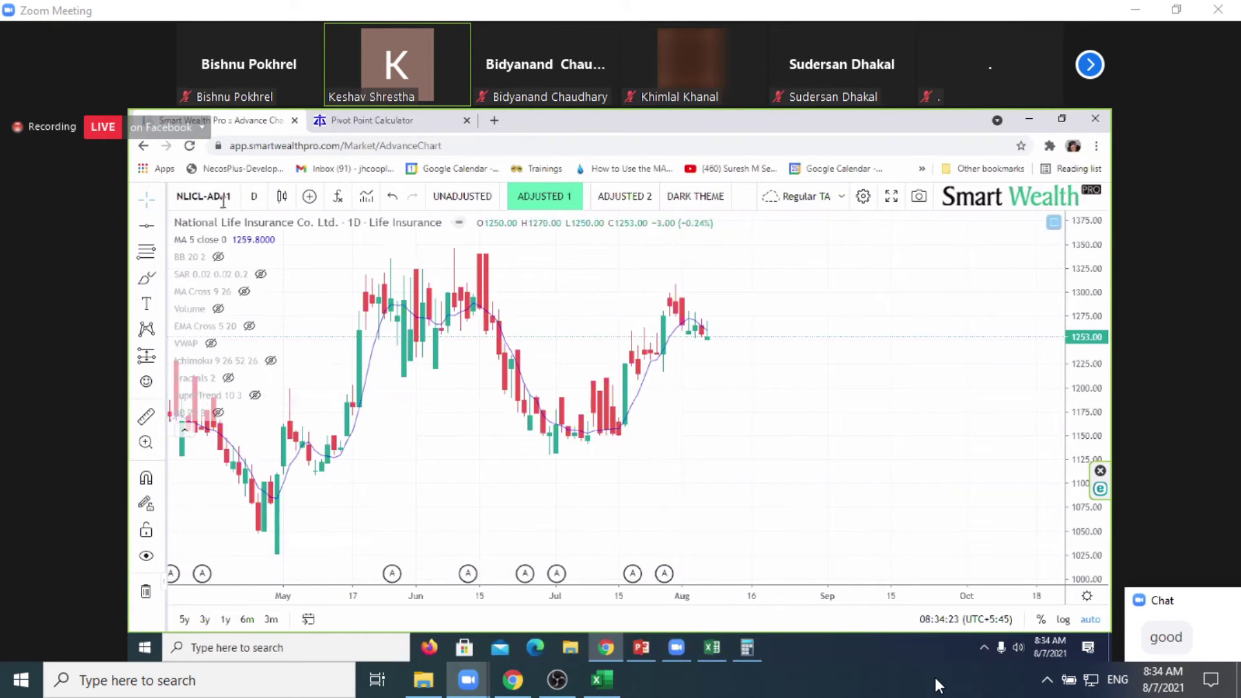
# Step: Load the nmb chart with BB 20 2 bands shown, briefly toggling BB 20 3 on and off
pyautogui.write('nmb')
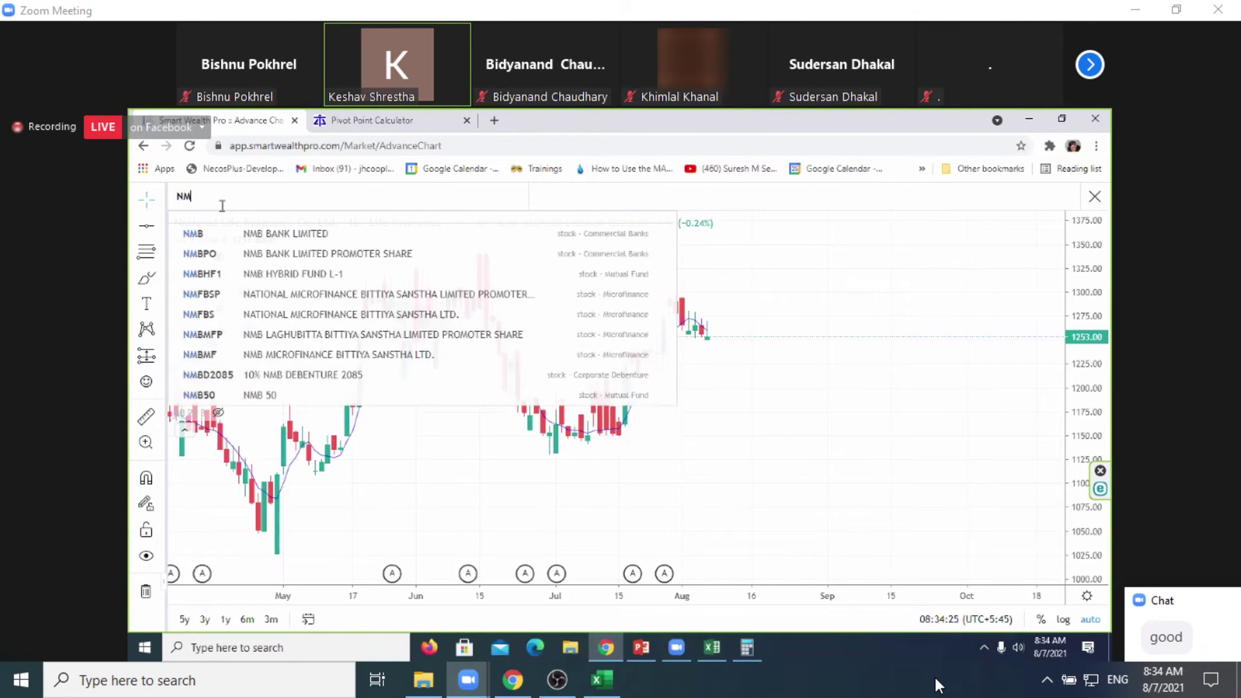
pyautogui.press('Return')
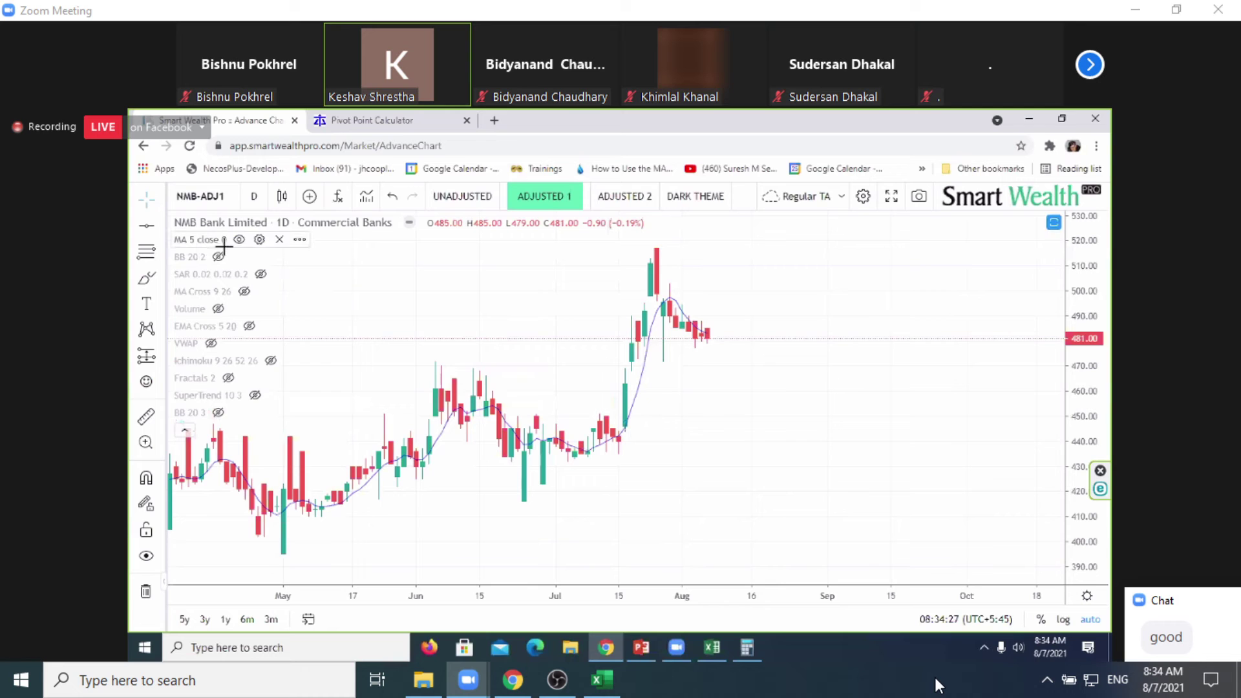
pyautogui.click(218, 257)
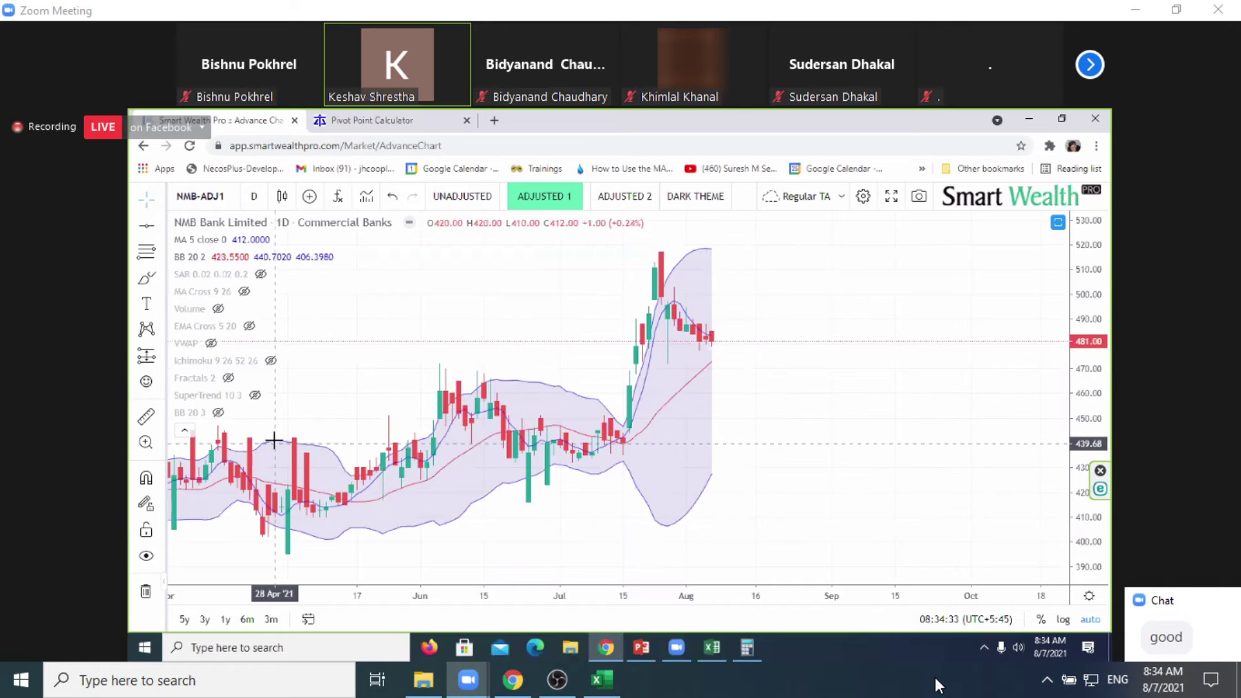
pyautogui.click(218, 413)
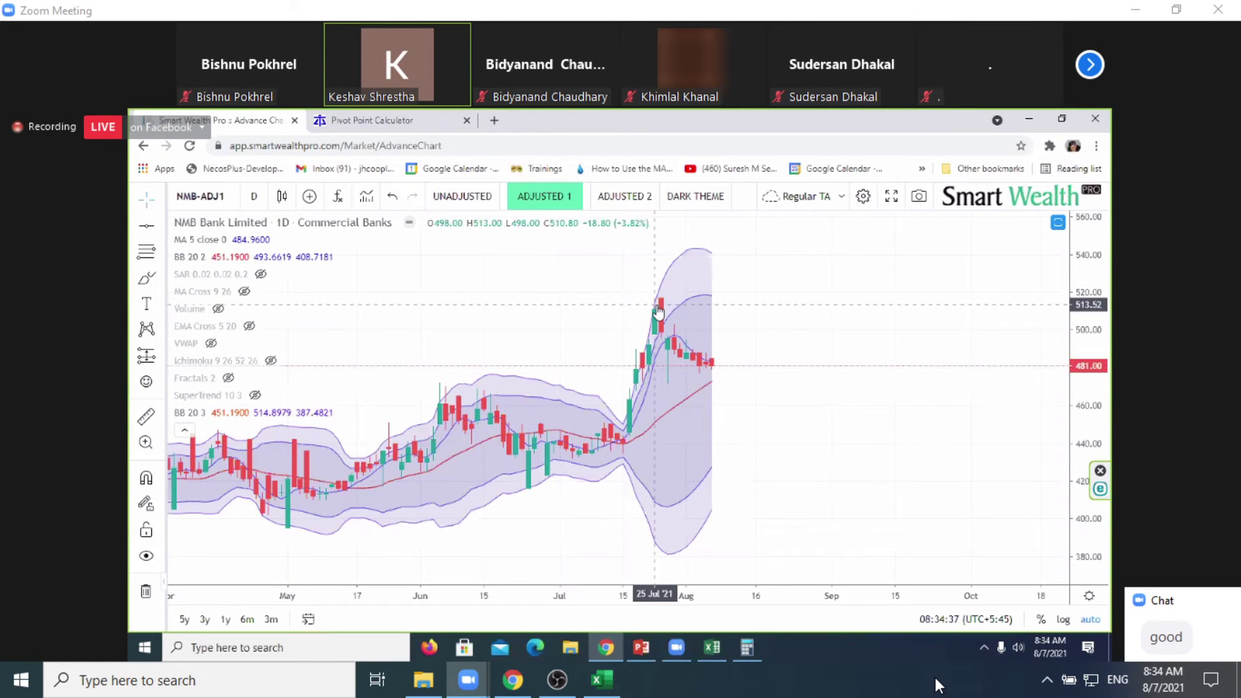
pyautogui.click(219, 412)
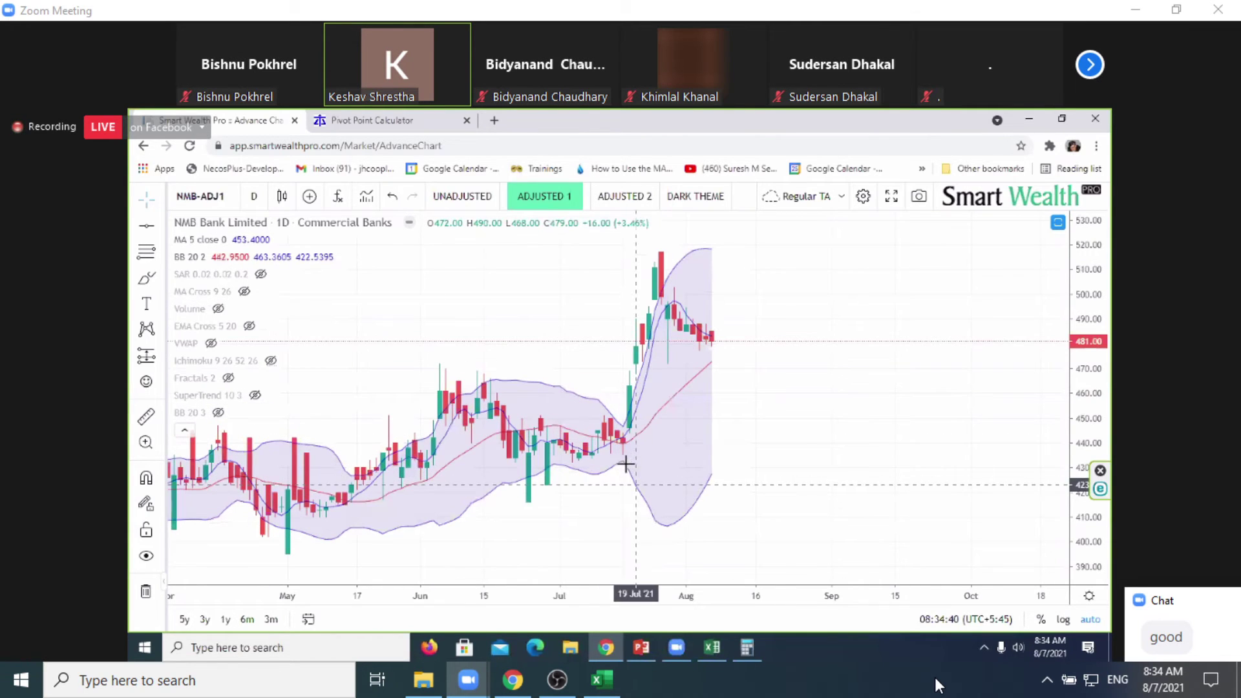
# Step: Draw a Fibonacci retracement from the 24 Jun low at 416.98 to the 516.84 peak
pyautogui.click(146, 251)
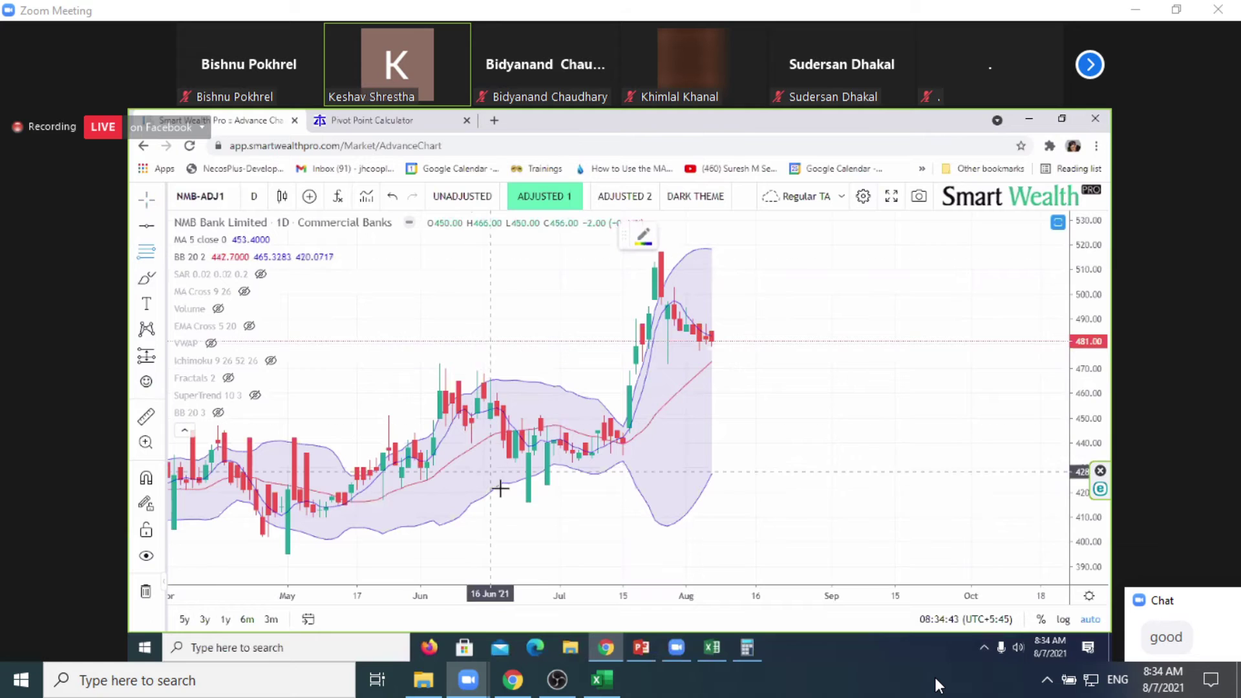
pyautogui.click(528, 499)
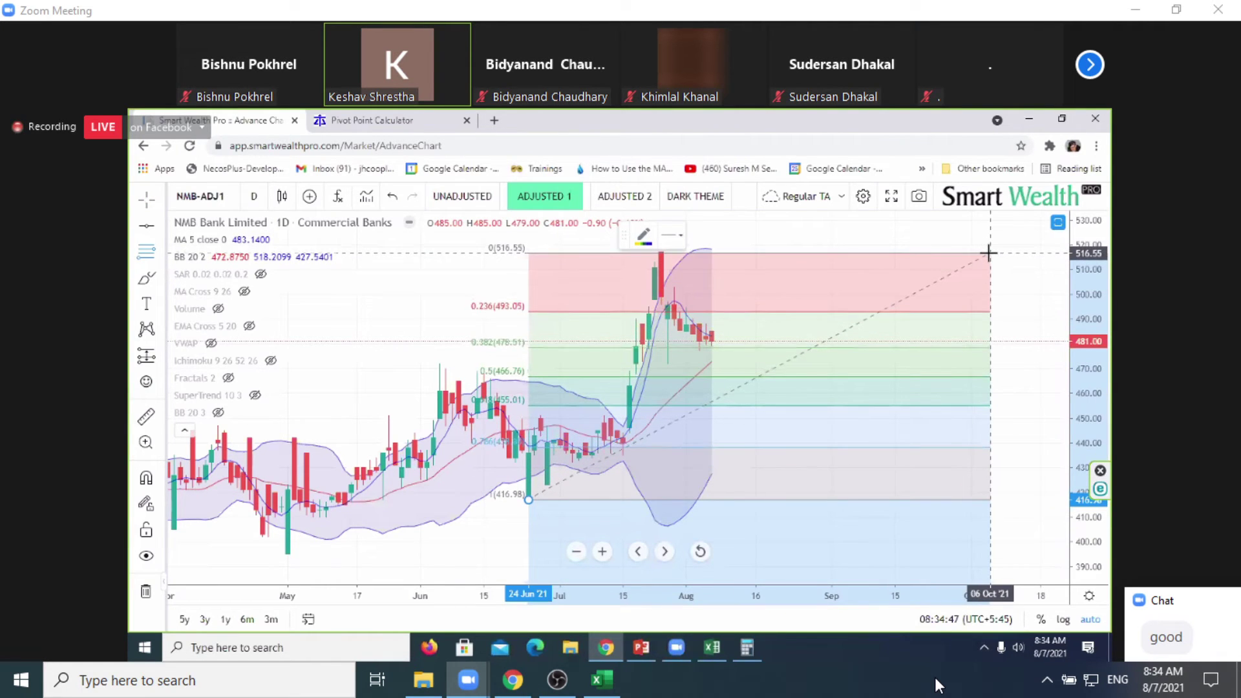
pyautogui.click(990, 252)
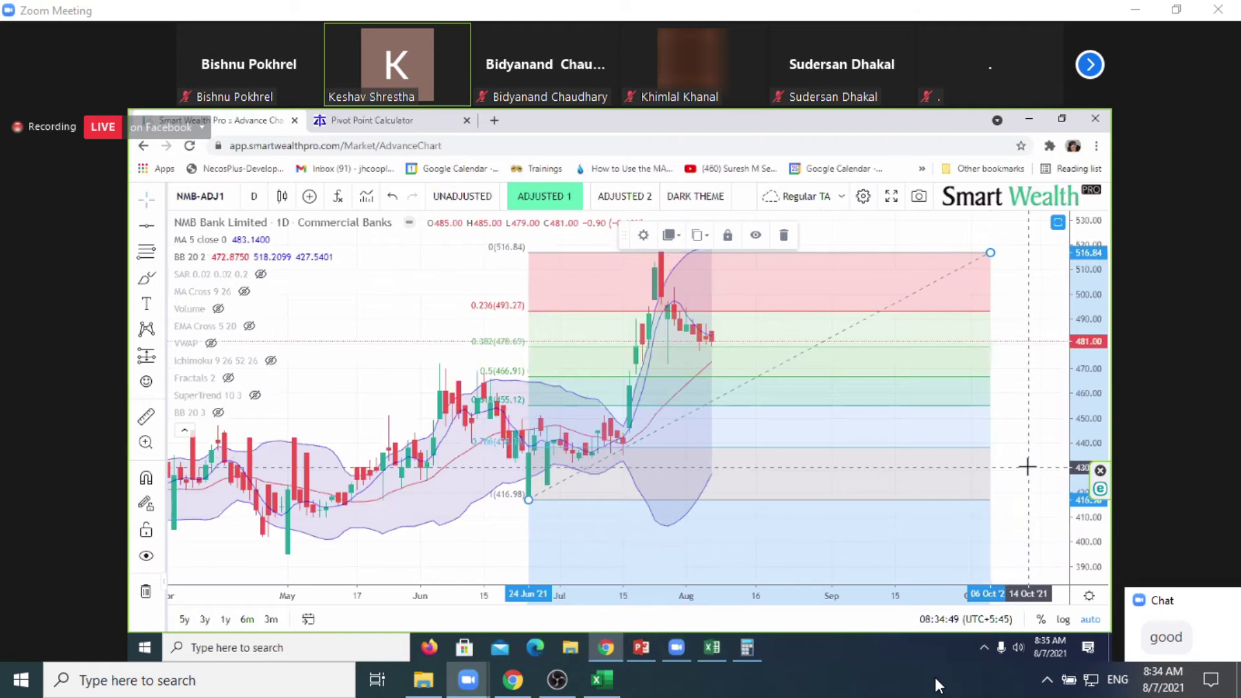
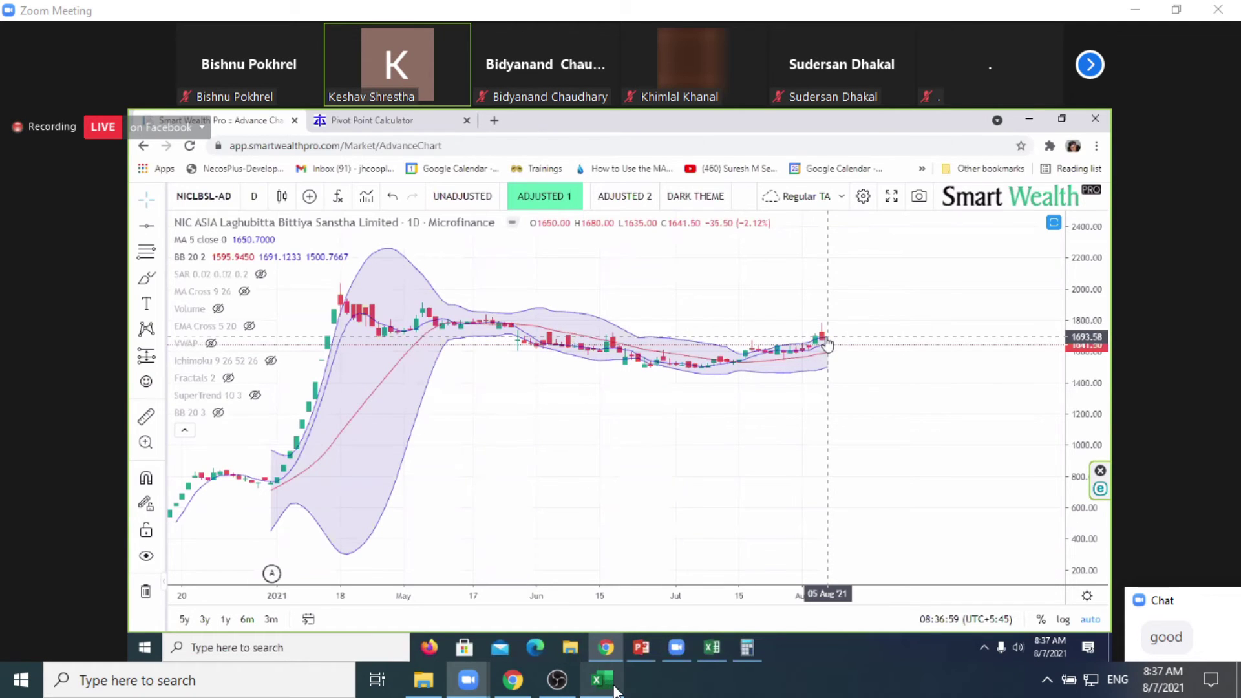
# Step: Bring the NEPSE Live Portfolio Tracker workbook in Excel to the front
pyautogui.click(617, 686)
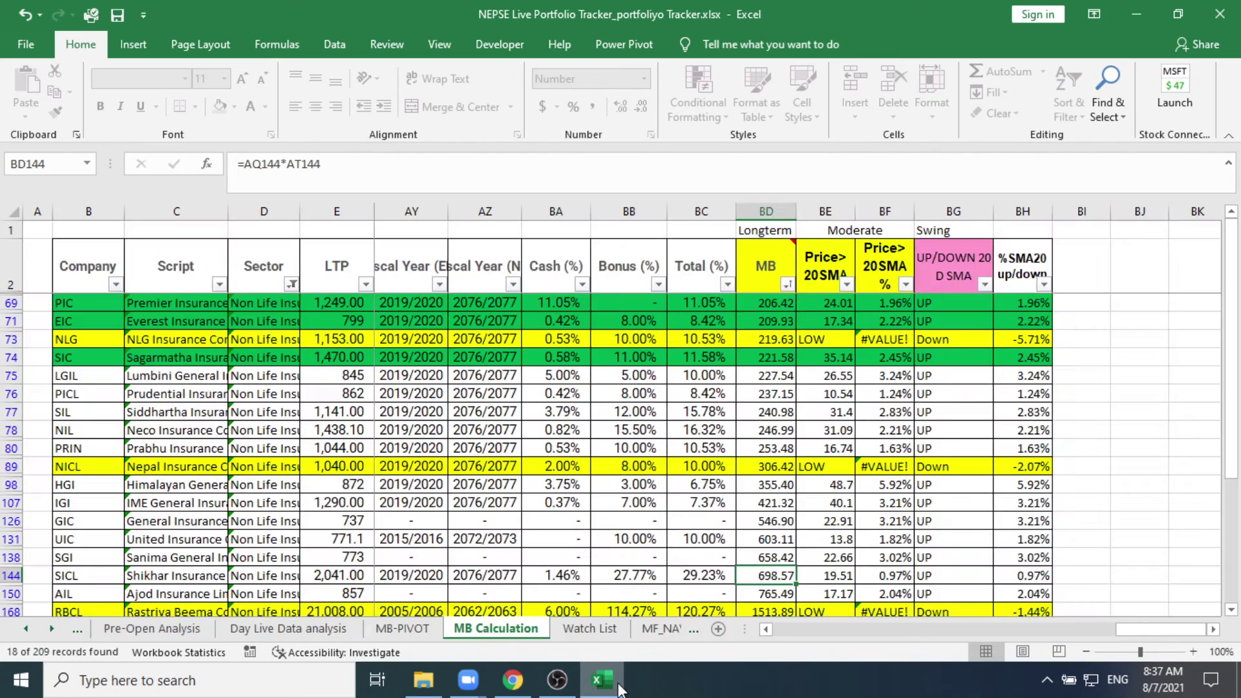
# Step: Reset the Sector filter to (Select All) so every sector's rows show again
pyautogui.click(291, 285)
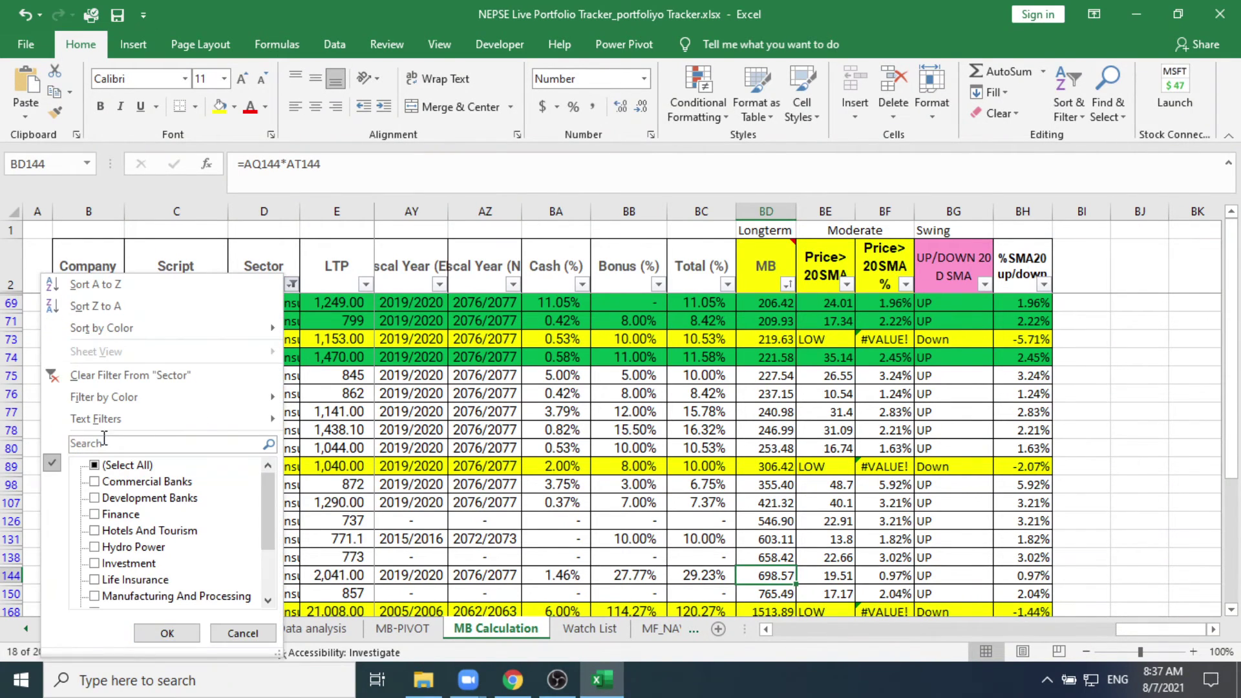
pyautogui.click(94, 466)
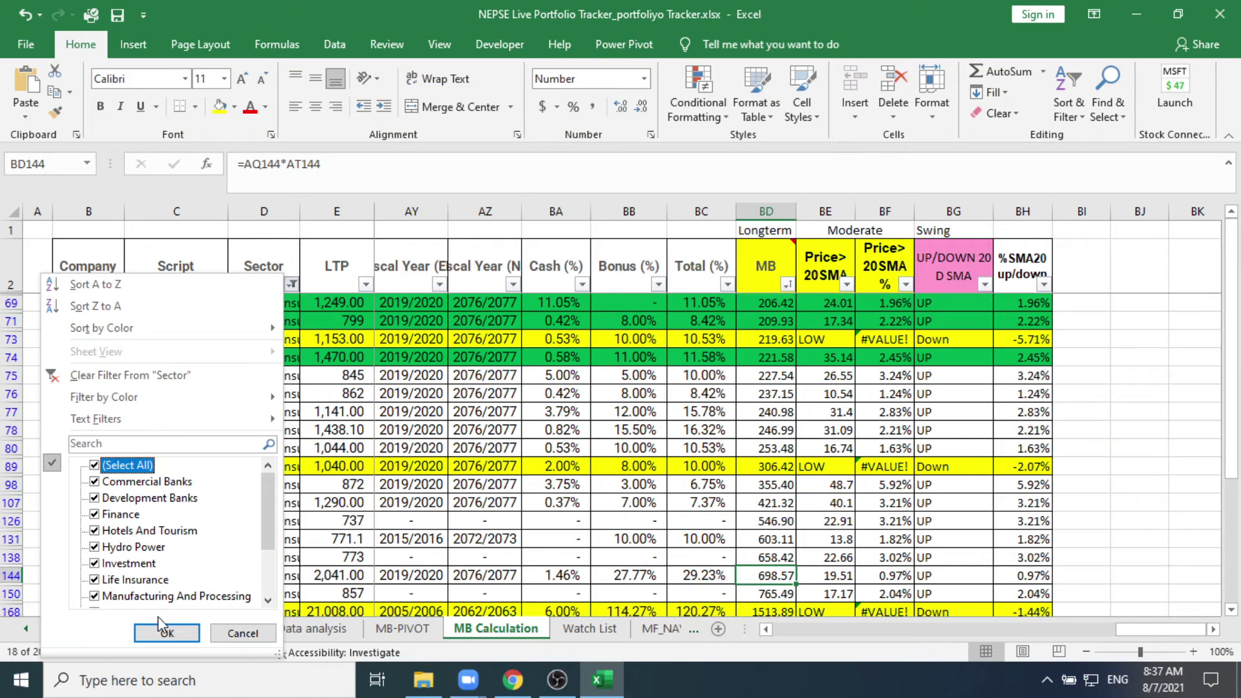
pyautogui.click(167, 634)
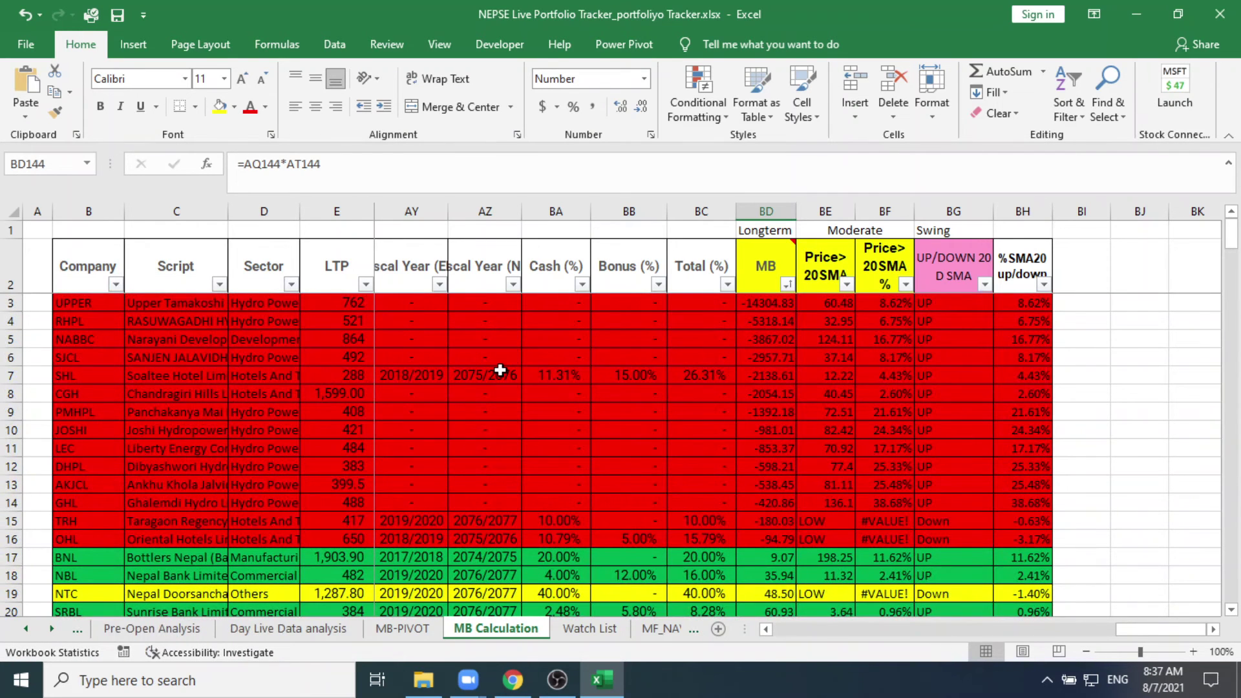
# Step: Use Find to jump to the NICLBSL row (row 125, NIC ASIA Laghubitta)
pyautogui.hotkey('ctrl', 'f')
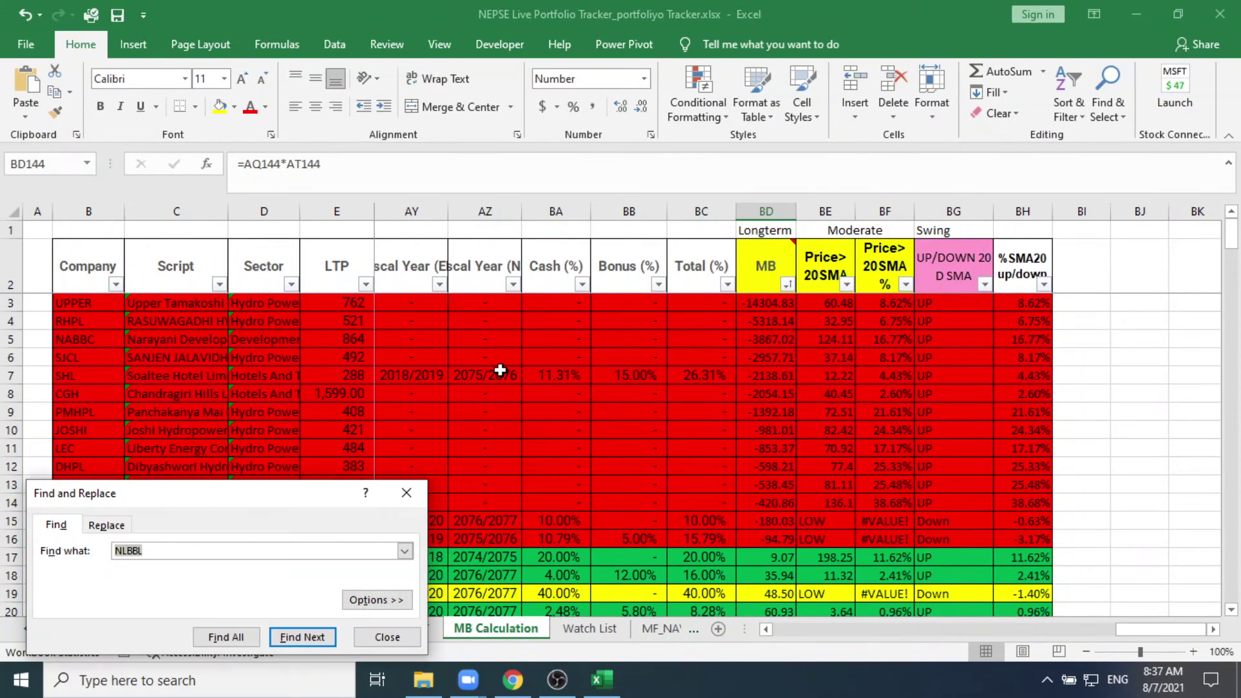
pyautogui.write('NICLBS')
pyautogui.click(289, 638)
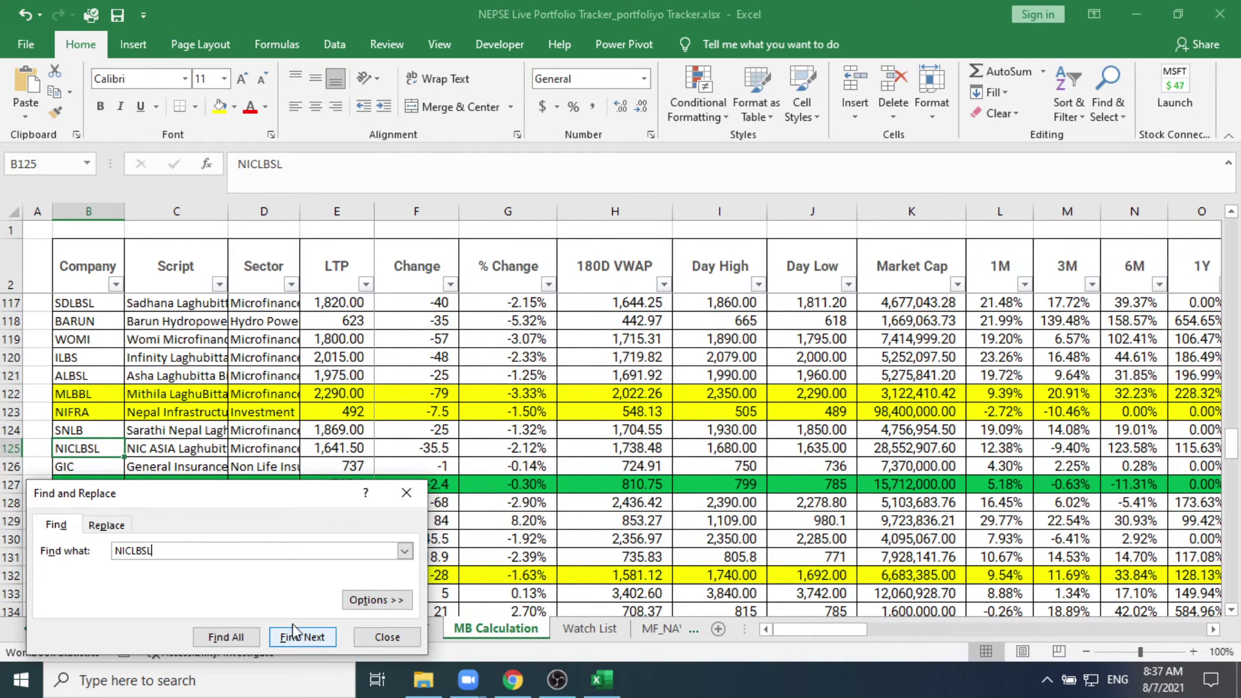
pyautogui.click(406, 493)
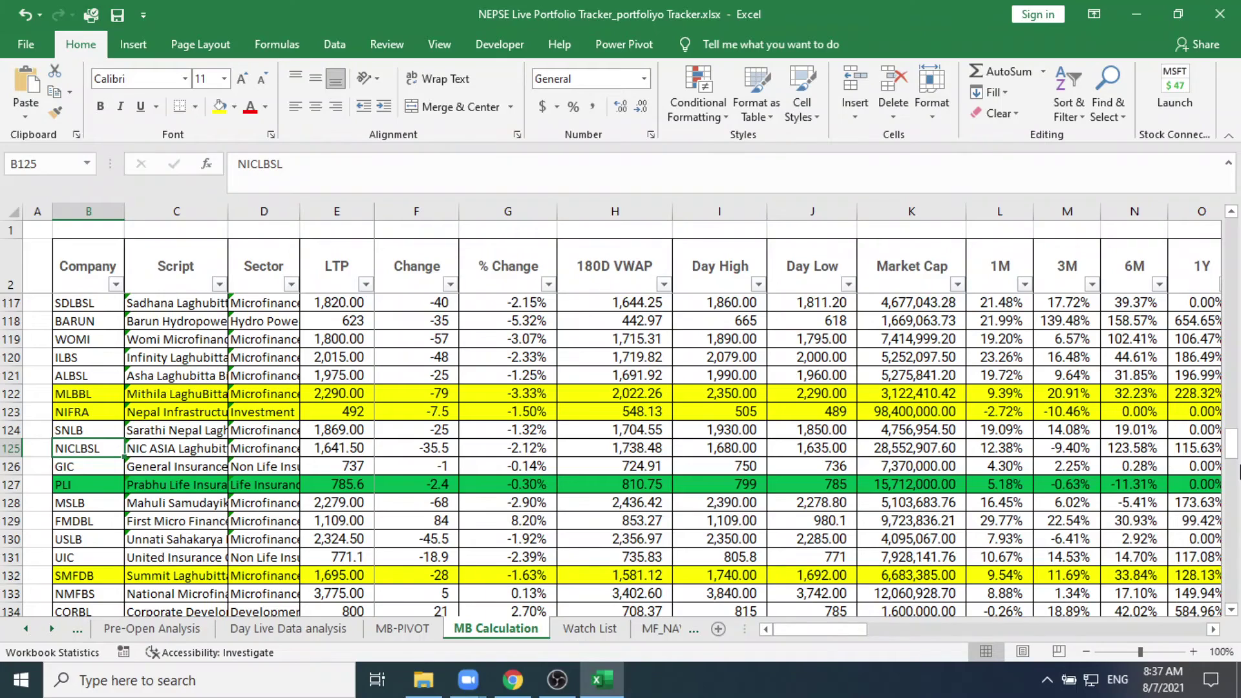
# Step: Step right along NICLBSL's row through moving averages, income, ROE and %SMA20 values
pyautogui.press('Right')
pyautogui.press('Right')
pyautogui.press('Right')
pyautogui.press('Right')
pyautogui.press('Right')
pyautogui.press('Right')
pyautogui.press('Right')
pyautogui.press('Right')
pyautogui.press('Right')
pyautogui.press('Right')
pyautogui.press('Right')
pyautogui.press('Right')
pyautogui.press('Right')
pyautogui.press('Right')
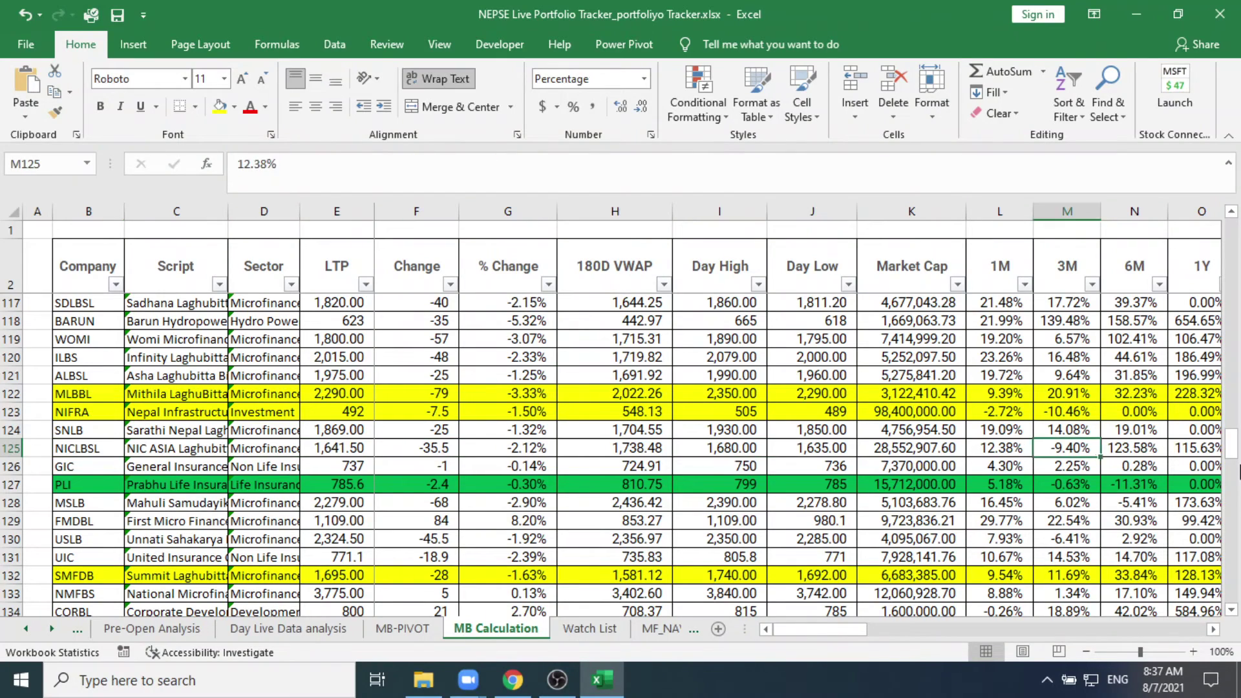
pyautogui.press('Right')
pyautogui.press('Right')
pyautogui.press('Right')
pyautogui.press('Right')
pyautogui.press('Right')
pyautogui.press('Right')
pyautogui.press('Right')
pyautogui.press('Right')
pyautogui.press('Right')
pyautogui.press('Right')
pyautogui.press('Right')
pyautogui.press('Right')
pyautogui.press('Right')
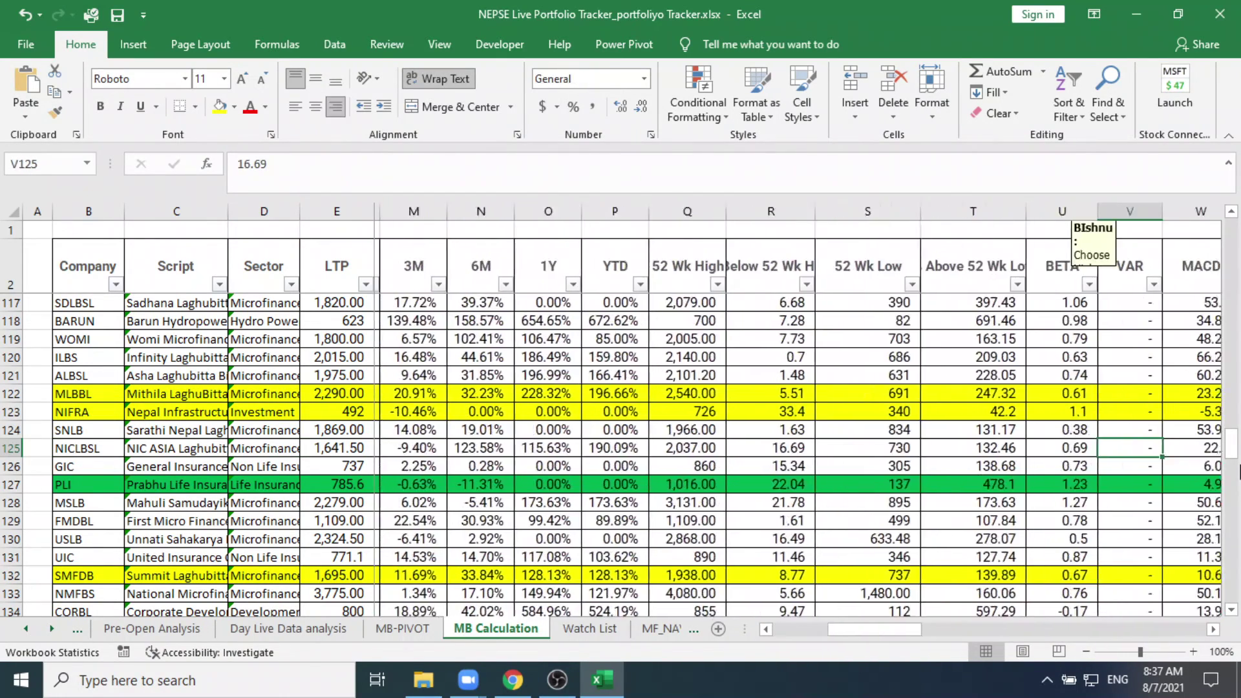
pyautogui.press('Right')
pyautogui.press('Right')
pyautogui.press('Right')
pyautogui.press('Right')
pyautogui.press('Right')
pyautogui.press('Right')
pyautogui.press('Right')
pyautogui.press('Right')
pyautogui.press('Right')
pyautogui.press('Right')
pyautogui.press('Right')
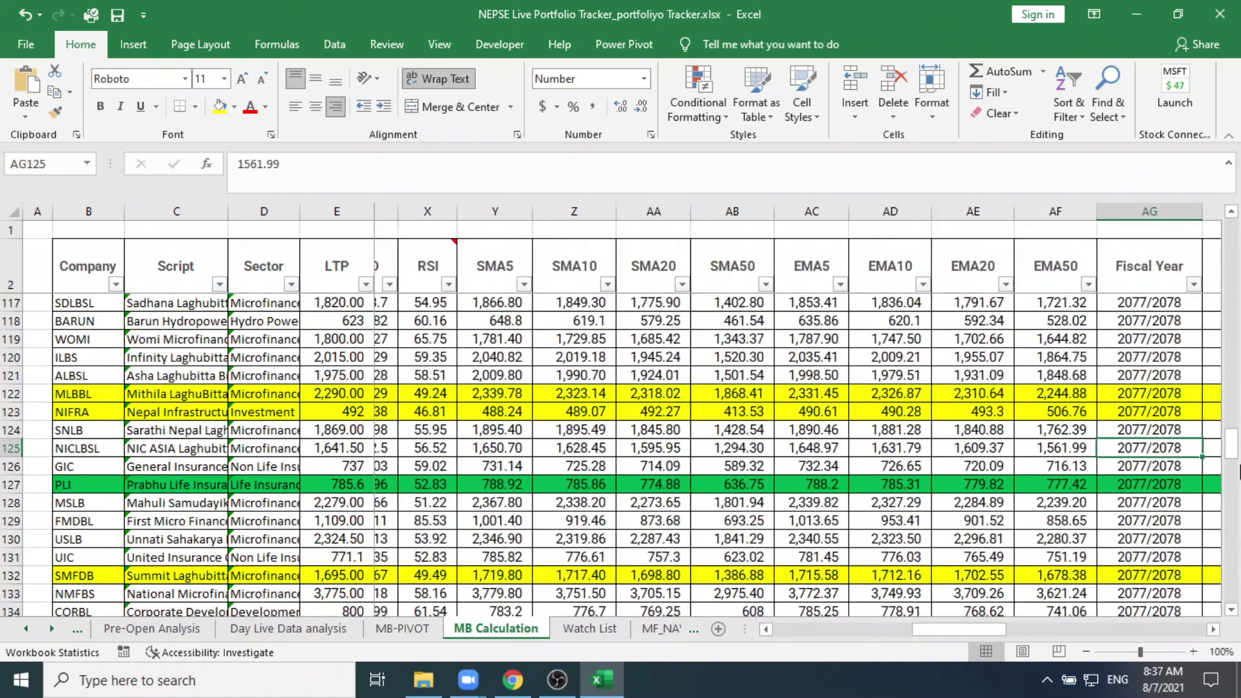
pyautogui.press('Right')
pyautogui.press('Right')
pyautogui.press('Right')
pyautogui.press('Right')
pyautogui.press('Right')
pyautogui.press('Right')
pyautogui.press('Right')
pyautogui.press('Right')
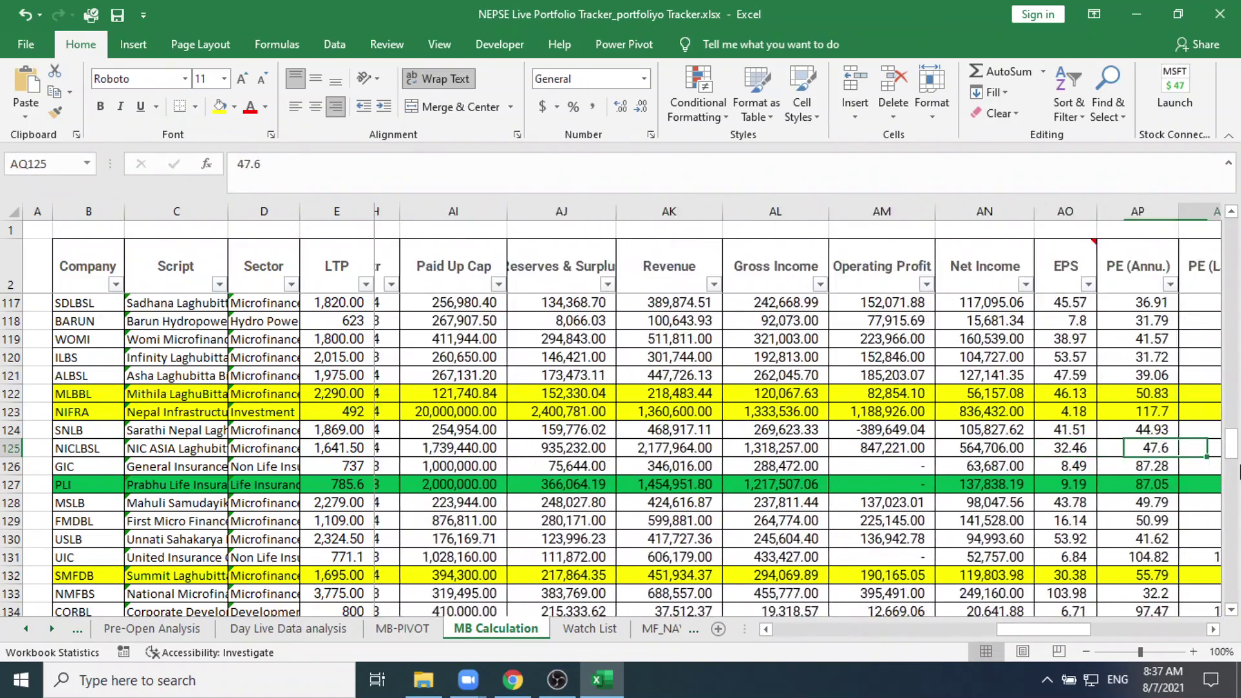
pyautogui.press('Right')
pyautogui.press('Right')
pyautogui.press('Right')
pyautogui.press('Right')
pyautogui.press('Right')
pyautogui.press('Right')
pyautogui.press('Right')
pyautogui.press('Right')
pyautogui.press('Right')
pyautogui.press('Right')
pyautogui.press('Right')
pyautogui.press('Right')
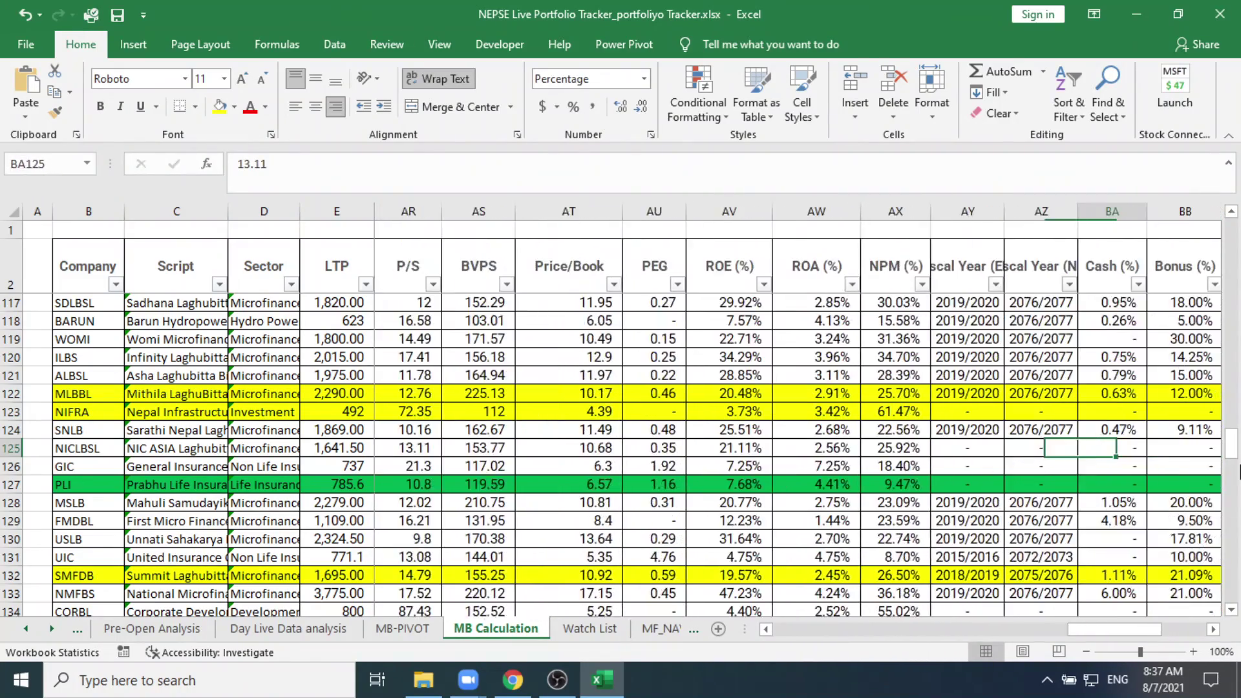
pyautogui.press('Right')
pyautogui.press('Right')
pyautogui.press('Right')
pyautogui.press('Right')
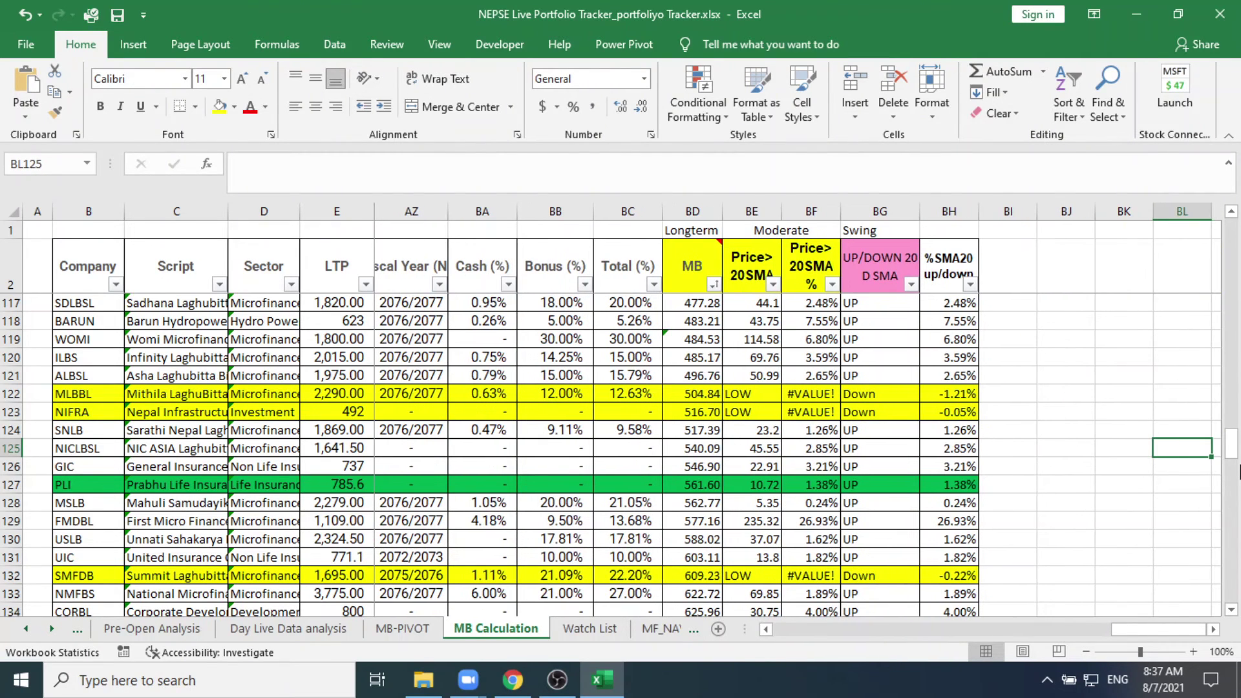
# Step: Step back left through the SMA, MB, ROE, BVPS and PE cells to NICLBSL's EPS
pyautogui.press('Left')
pyautogui.press('Left')
pyautogui.press('Left')
pyautogui.press('Left')
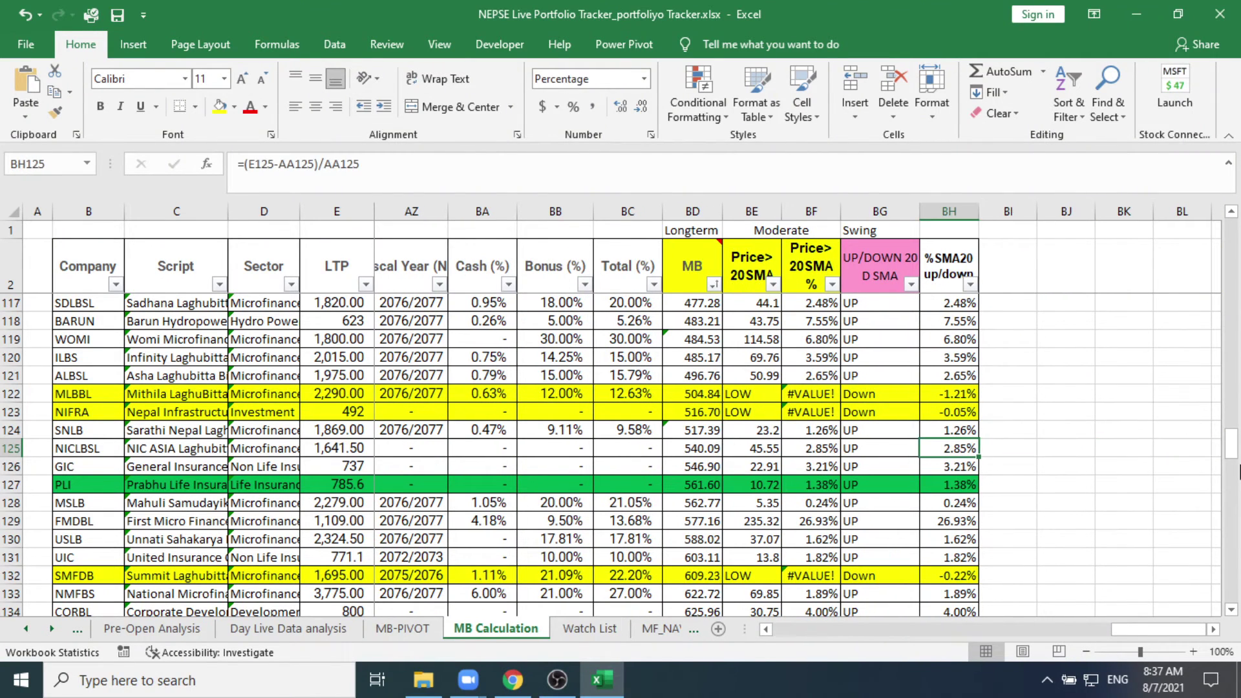
pyautogui.press('Left')
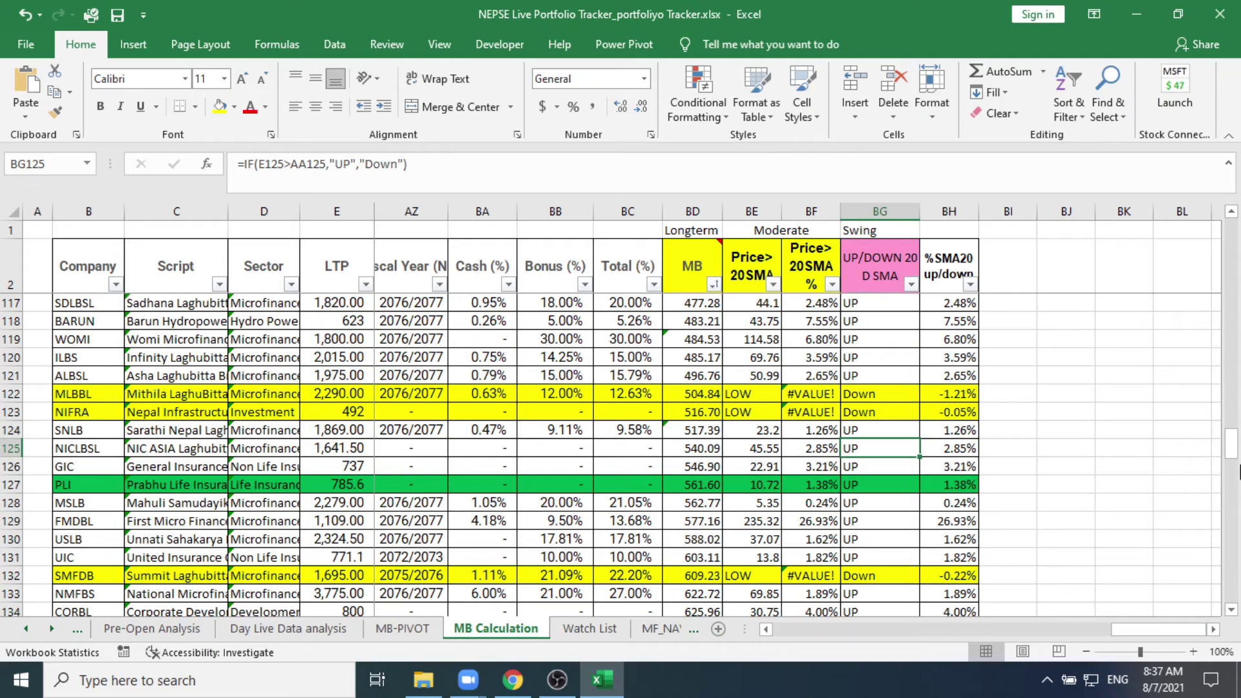
pyautogui.press('Left')
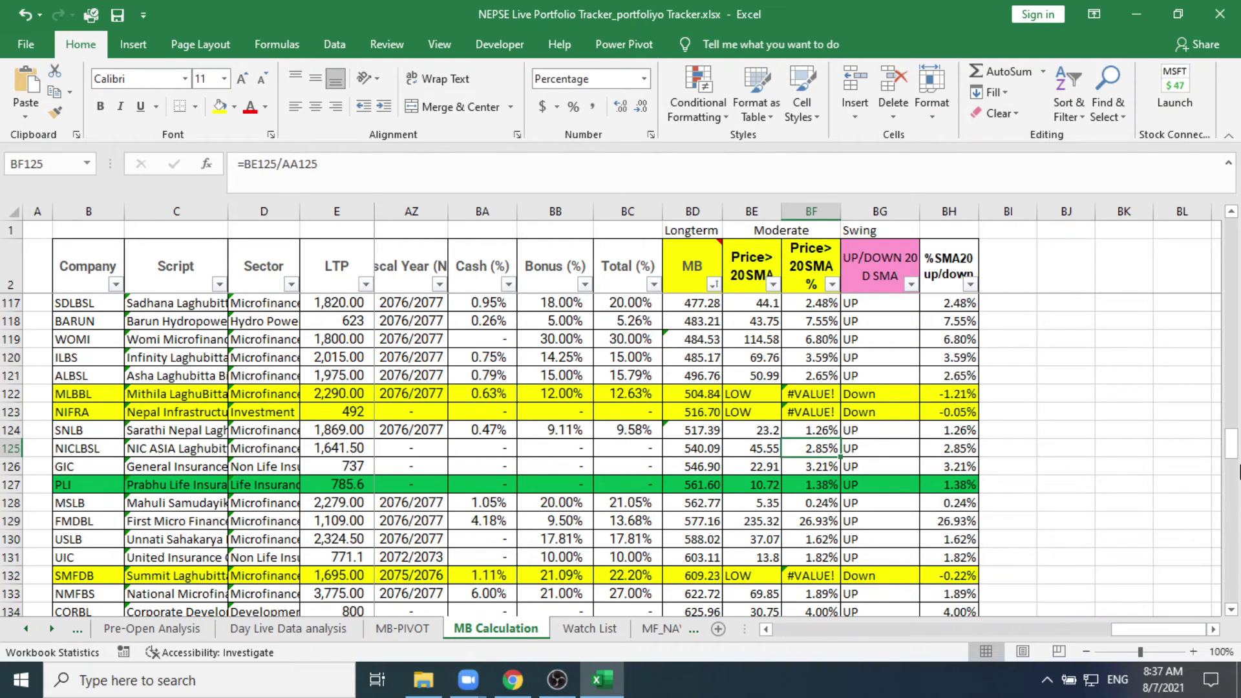
pyautogui.press('Left')
pyautogui.press('Left')
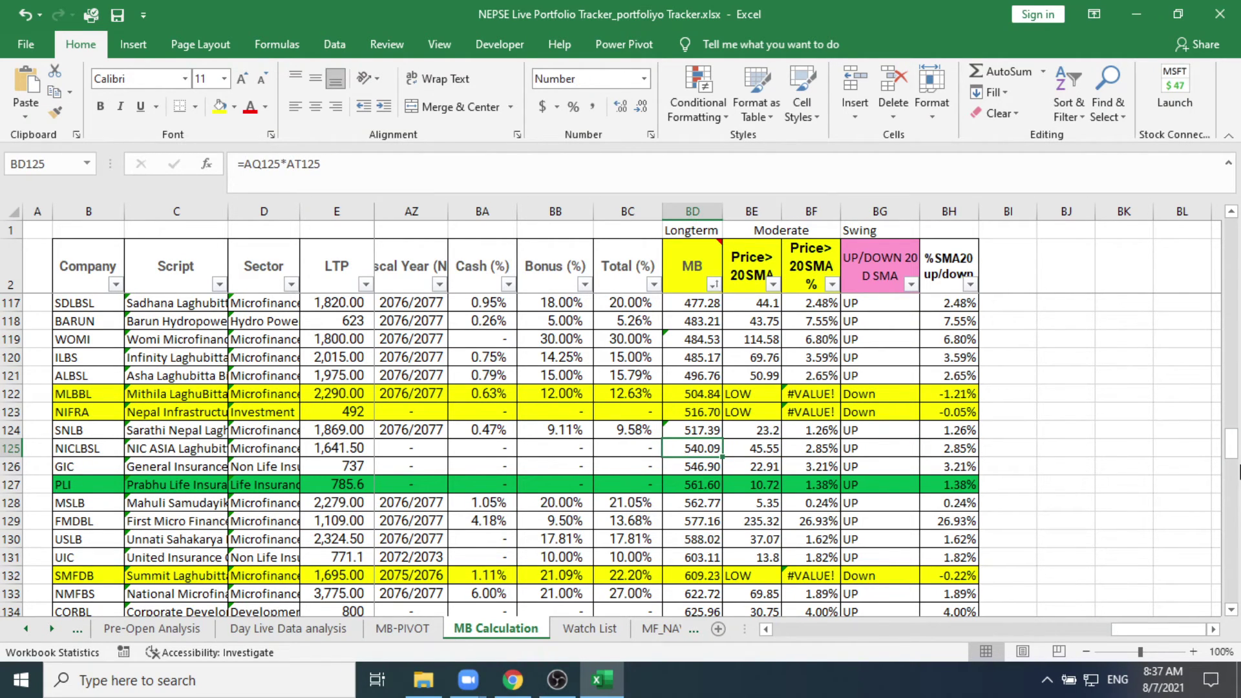
pyautogui.press('Left')
pyautogui.press('Left')
pyautogui.press('Left')
pyautogui.press('Left')
pyautogui.press('Left')
pyautogui.press('Left')
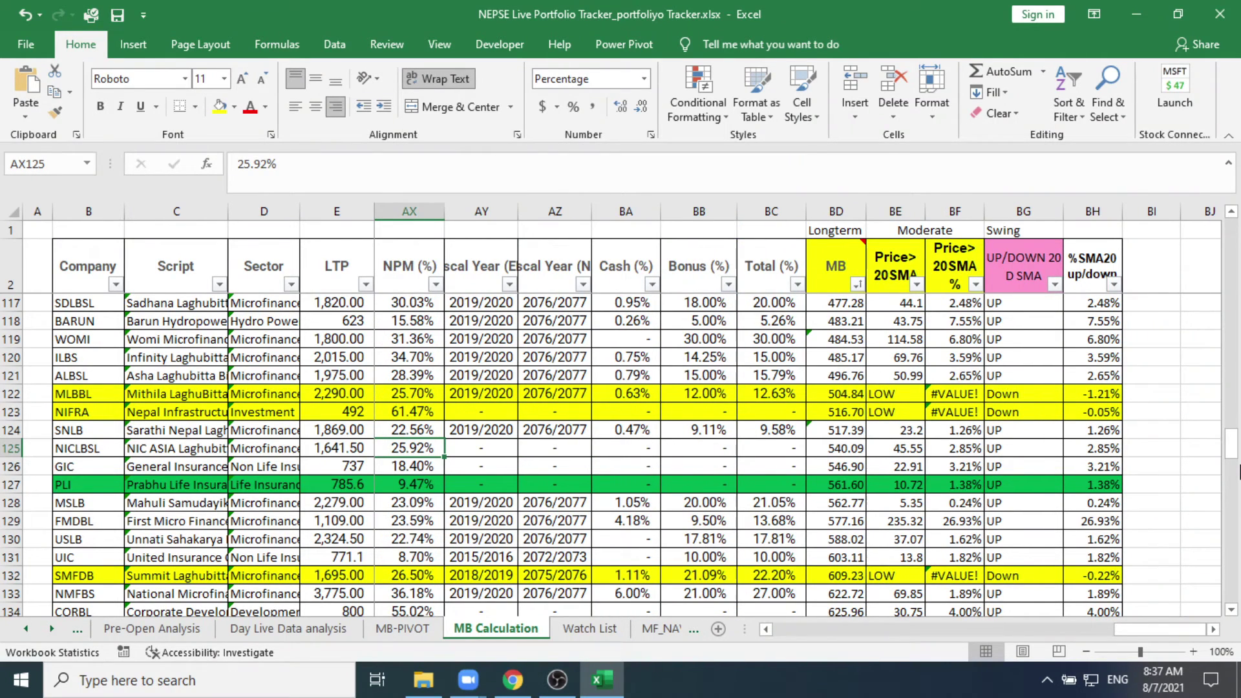
pyautogui.press('Left')
pyautogui.press('Left')
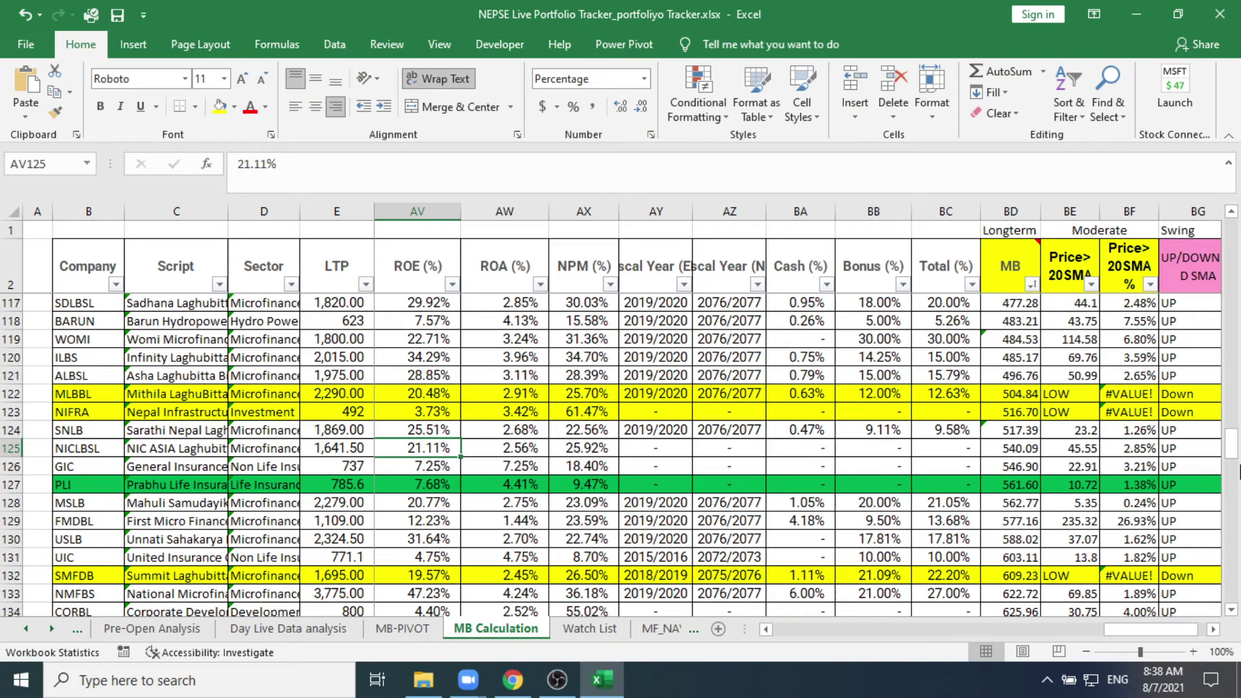
pyautogui.press('Left')
pyautogui.press('Left')
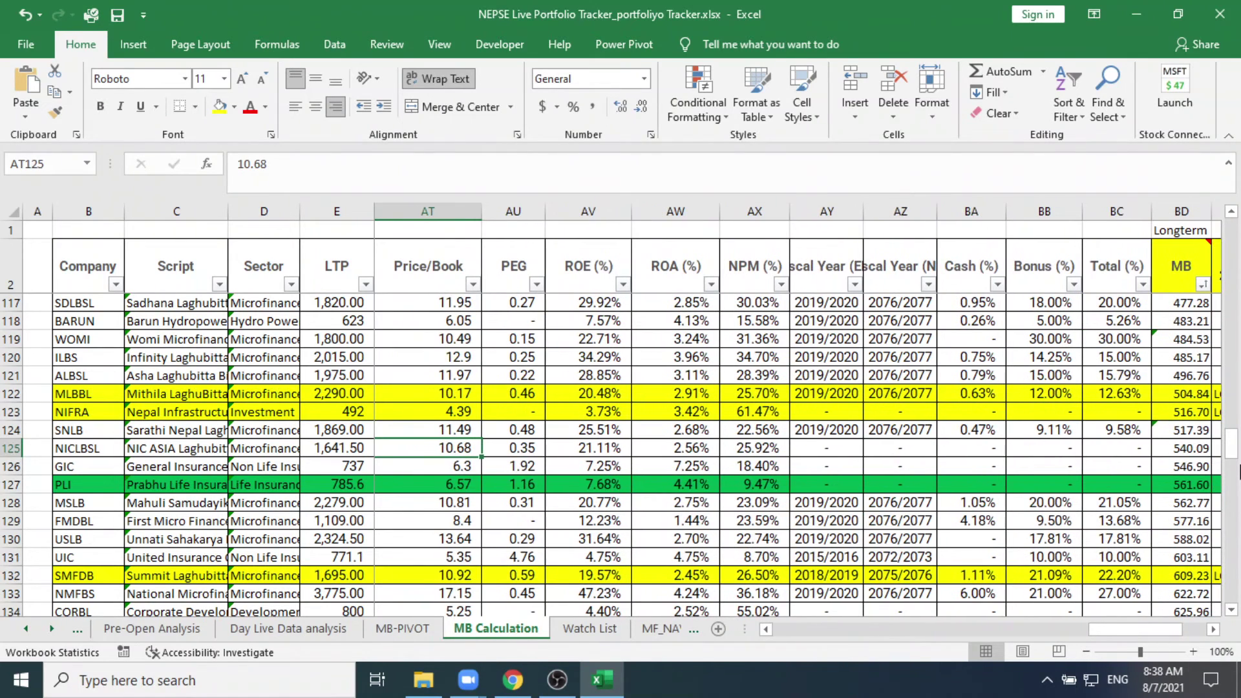
pyautogui.press('Left')
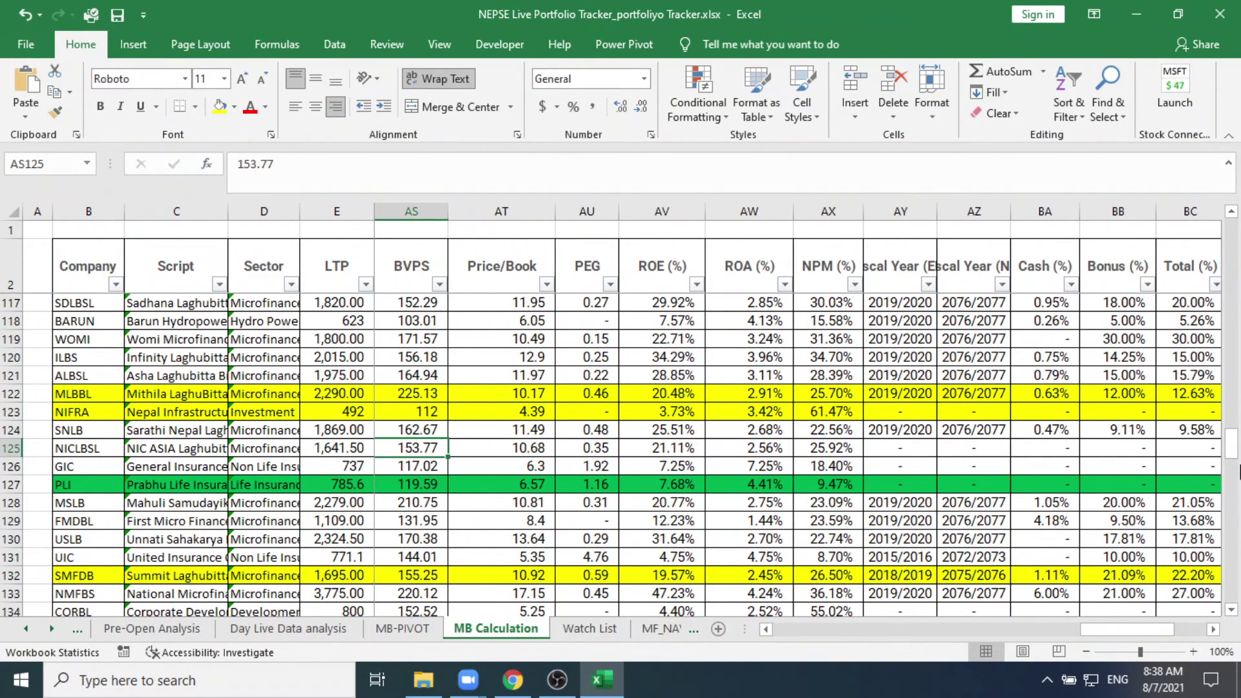
pyautogui.press('Left')
pyautogui.press('Left')
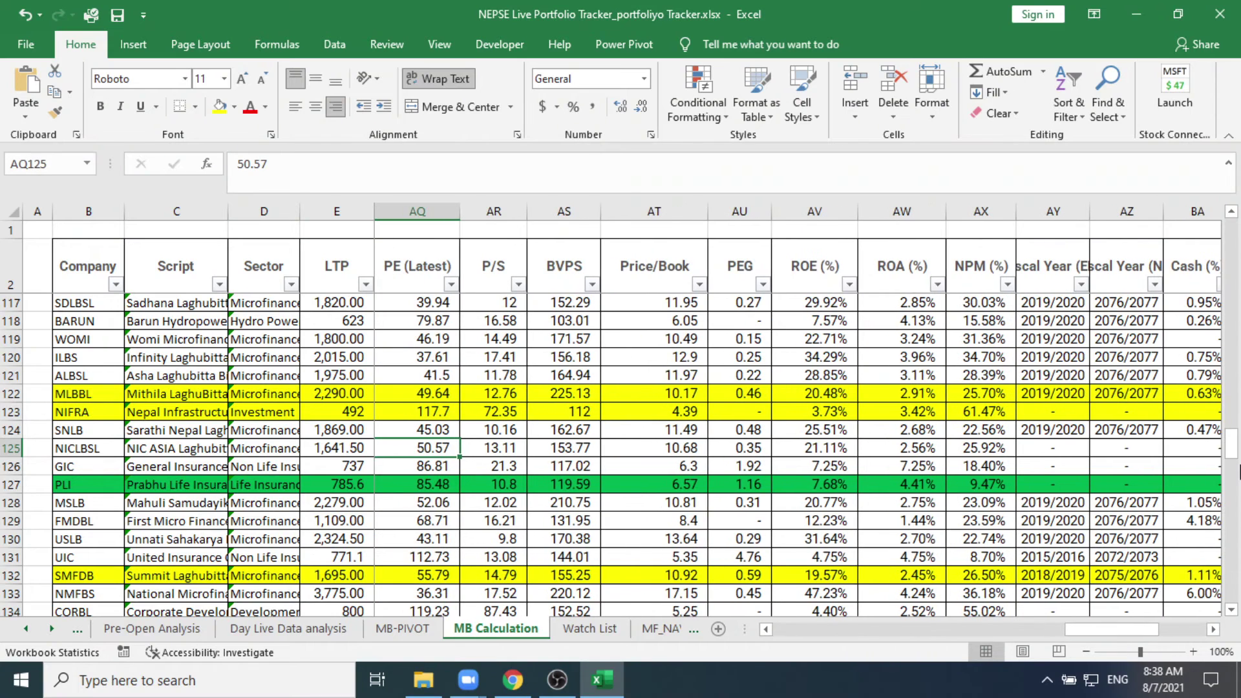
pyautogui.press('Left')
pyautogui.press('Left')
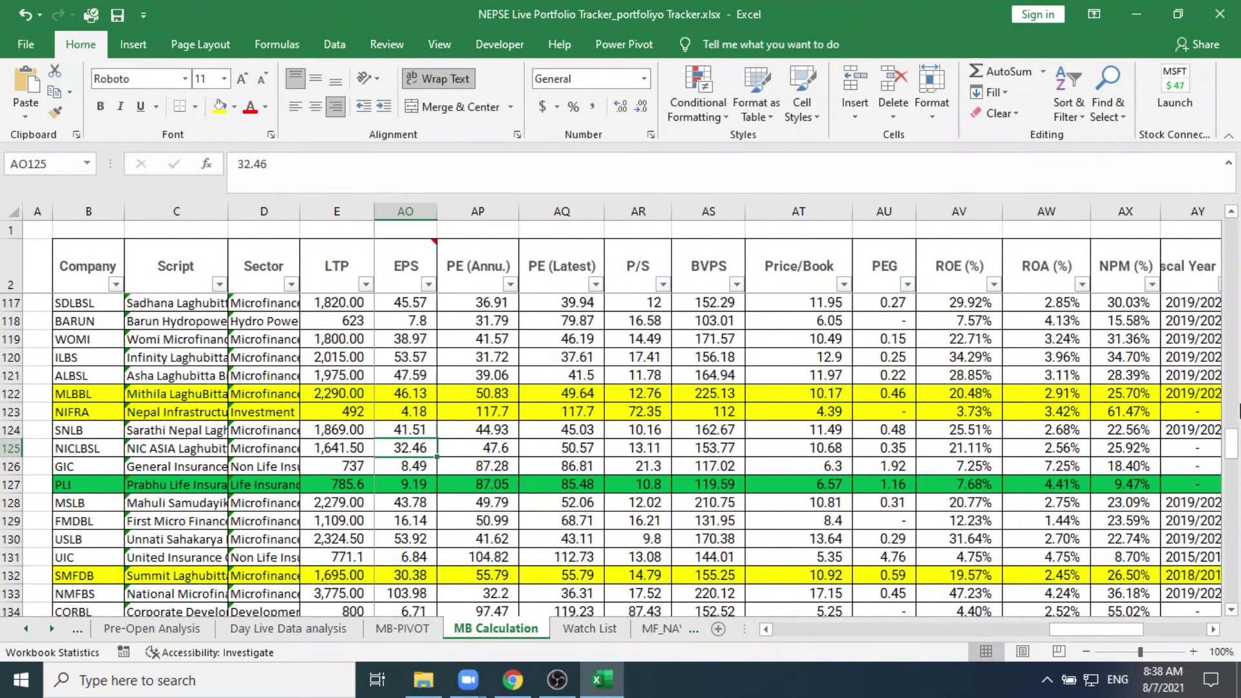
# Step: Minimize the portfolio tracker workbook to reveal the meeting window
pyautogui.click(1138, 10)
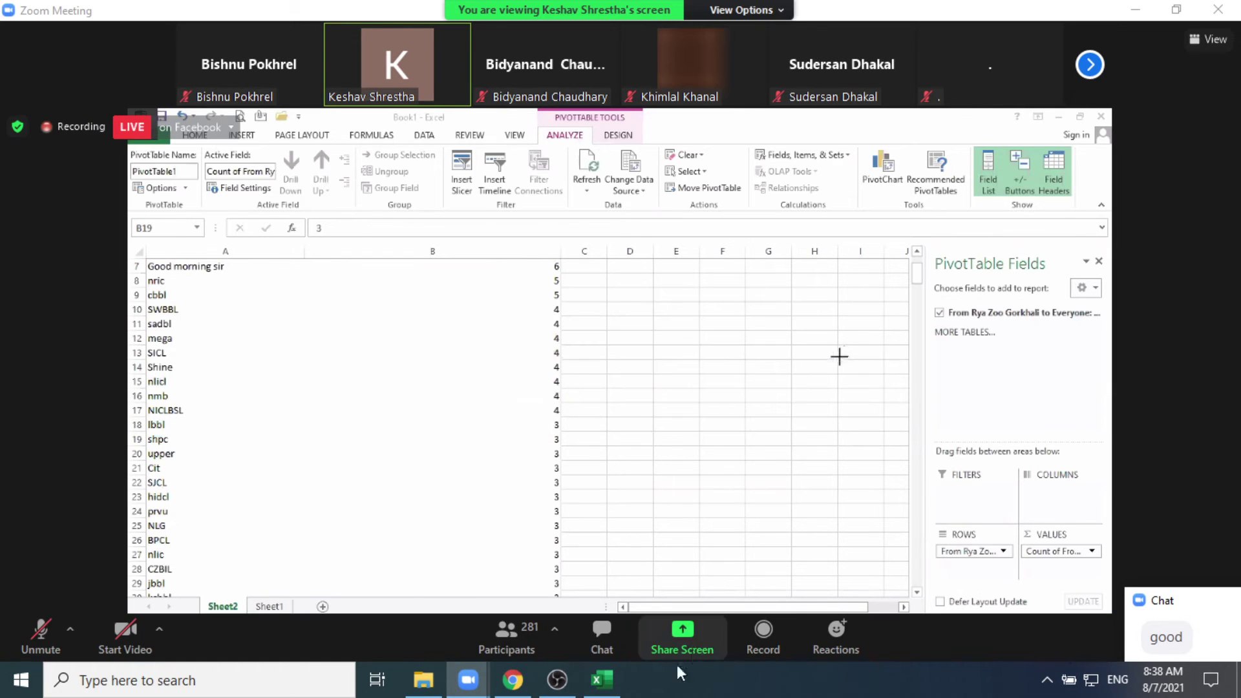
pyautogui.moveTo(613, 689)
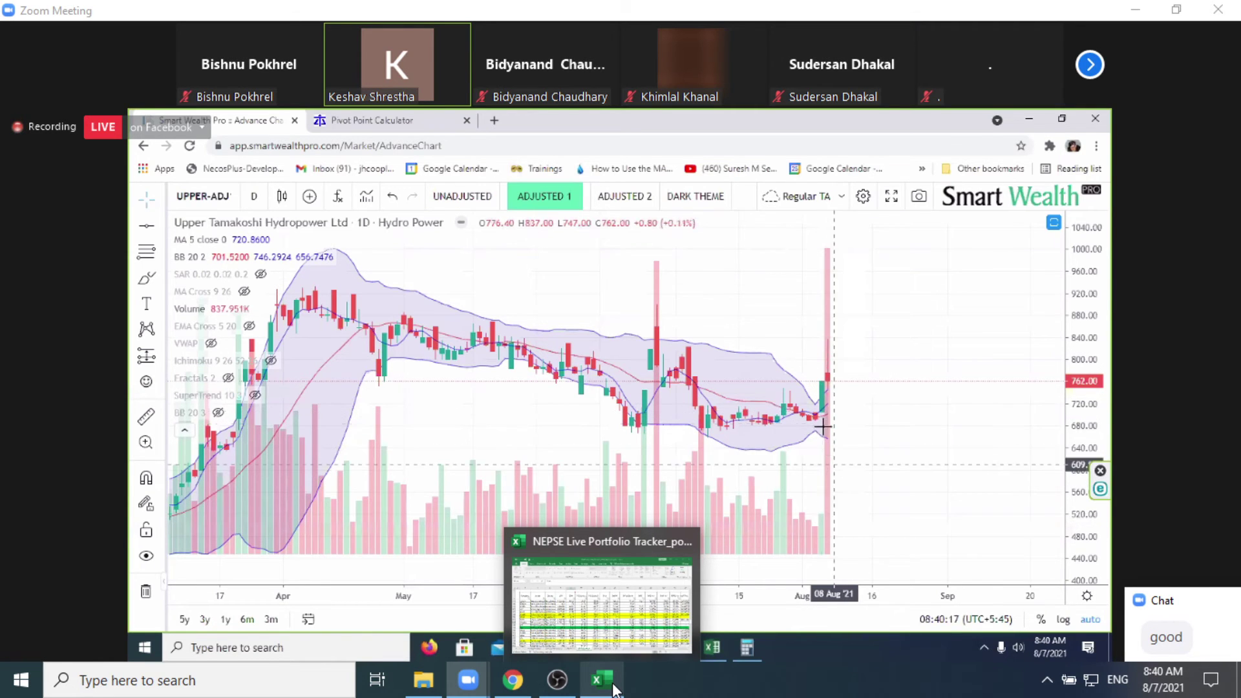
# Step: Turn on the BB 20 3 band alongside BB 20 2 on UPPER's daily chart
pyautogui.moveTo(1180, 505)
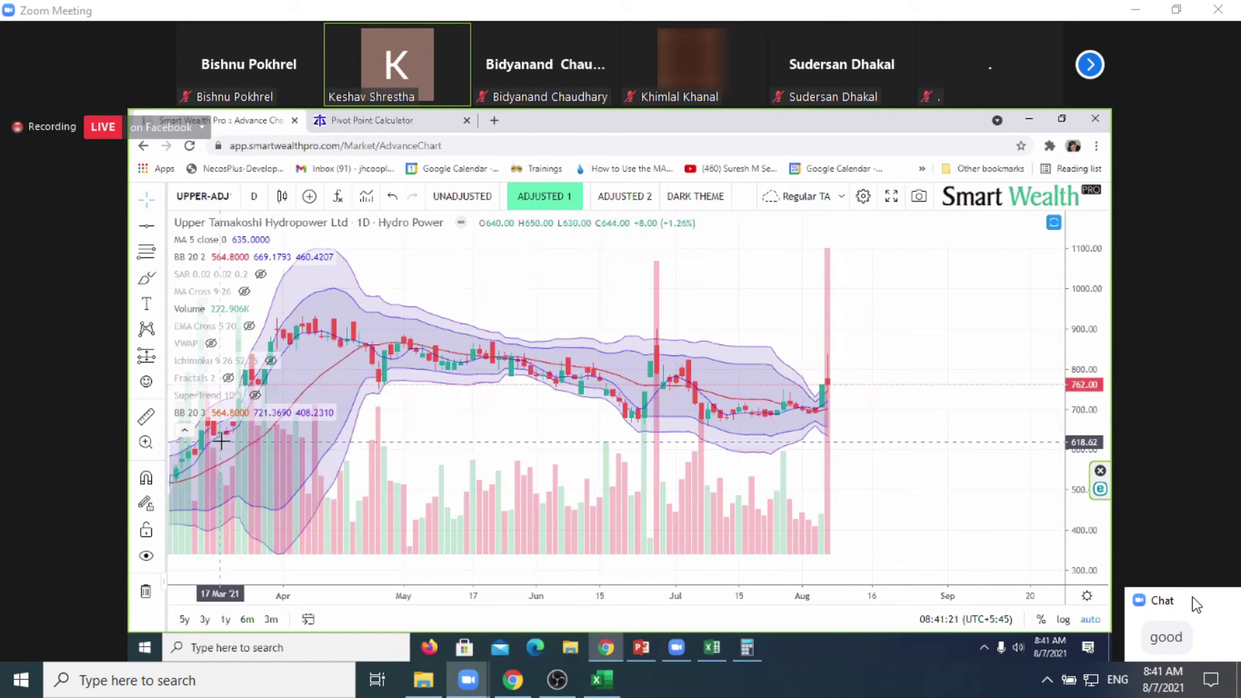
# Step: Send a direct chat message, partly in Nepali, about UPPER, then close the chat
pyautogui.click(1192, 598)
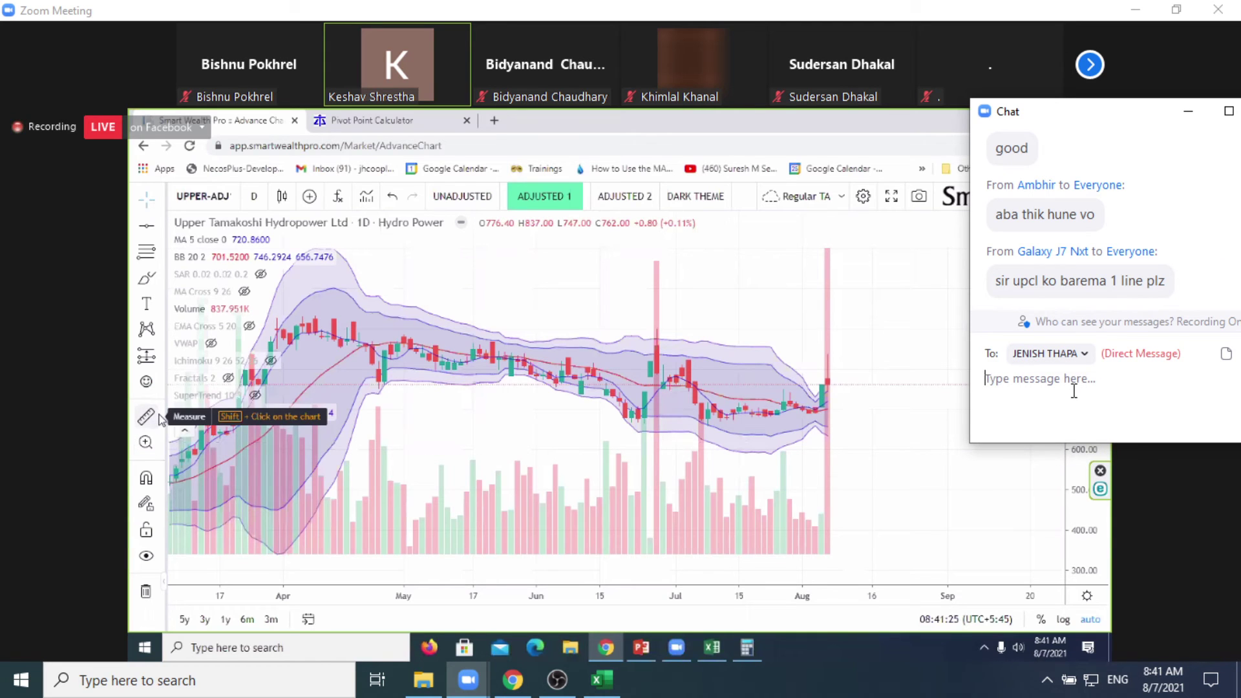
pyautogui.write('UPPER ko')
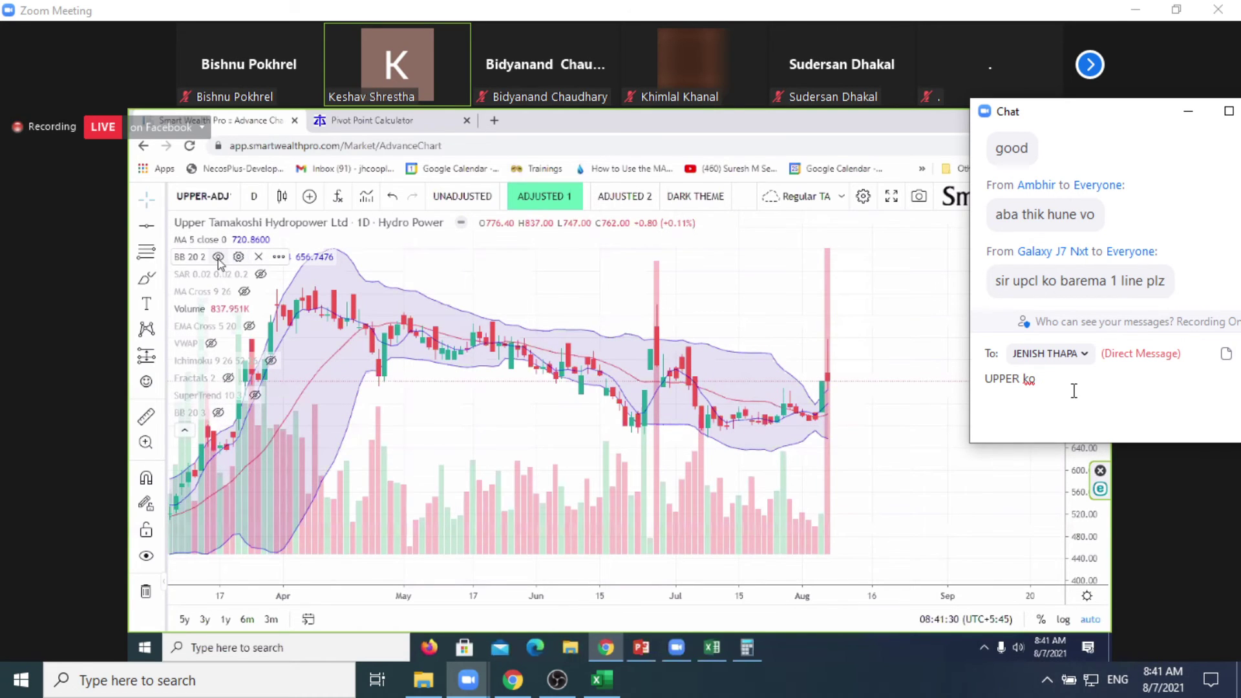
pyautogui.press('alt')
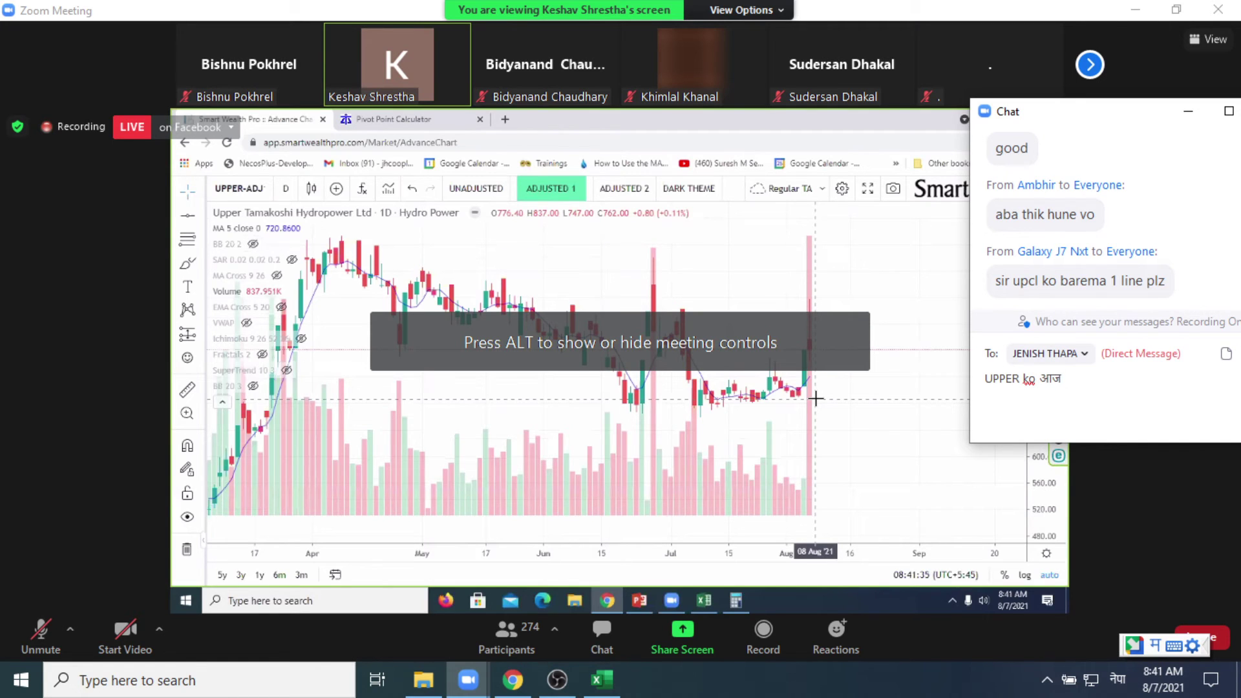
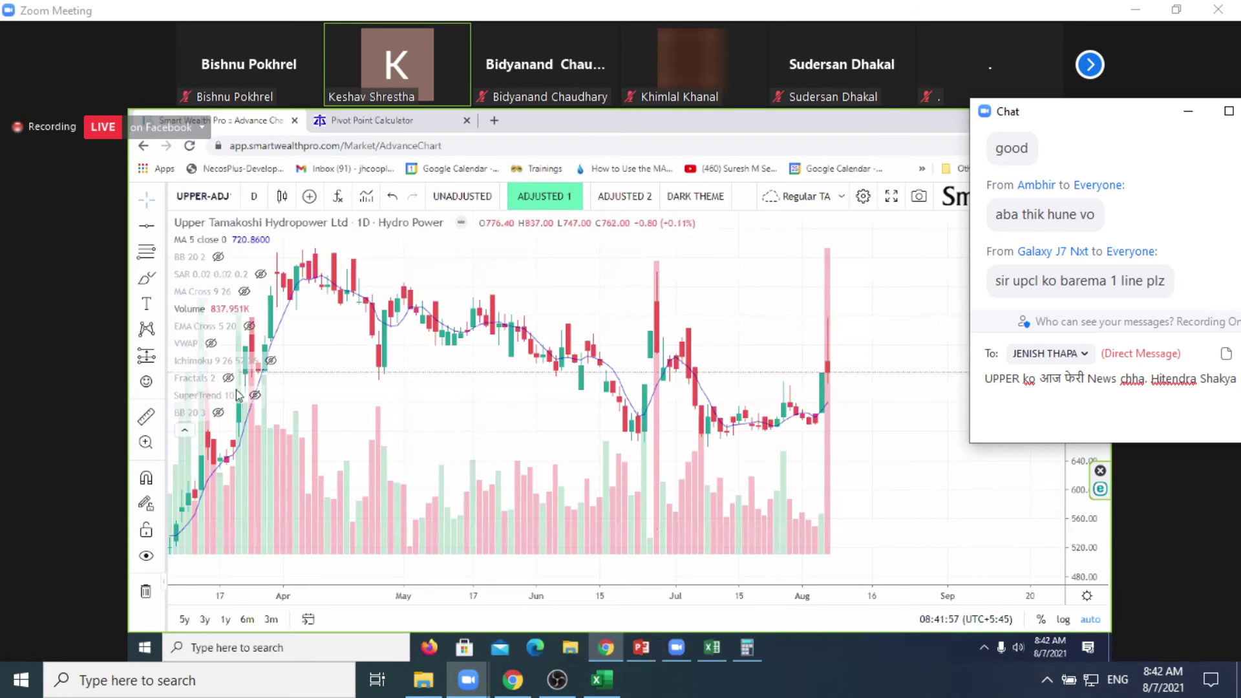
pyautogui.write('UPPER')
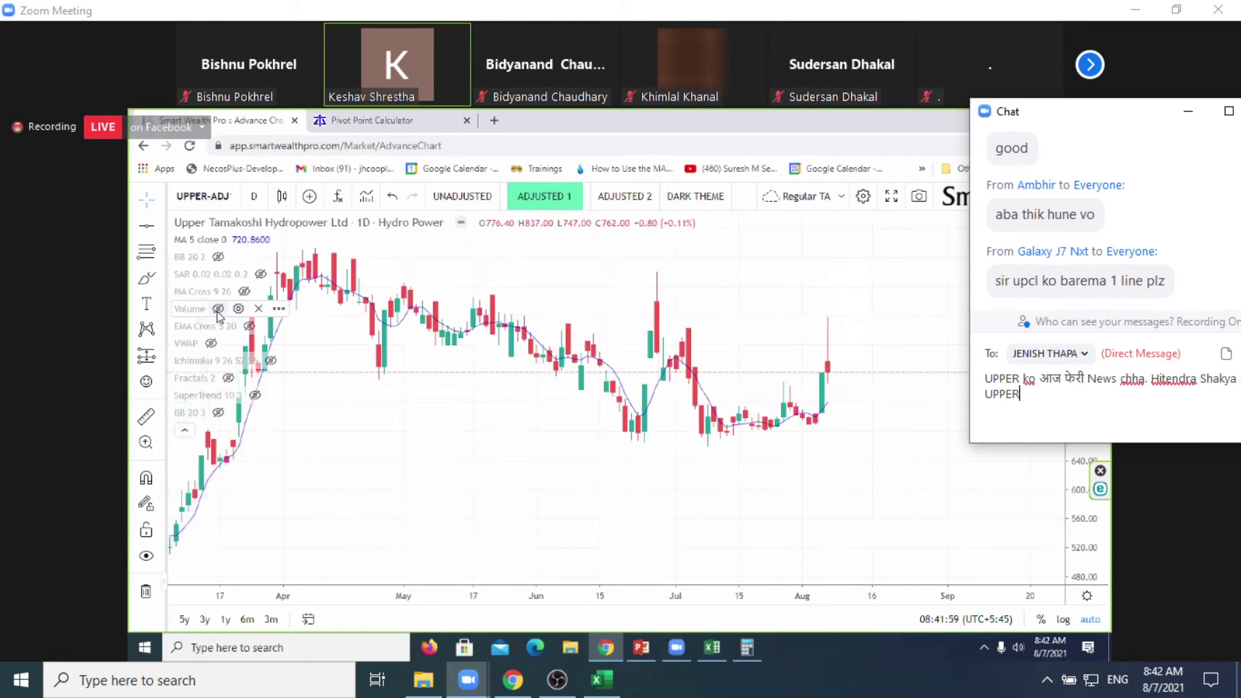
pyautogui.write(' ma')
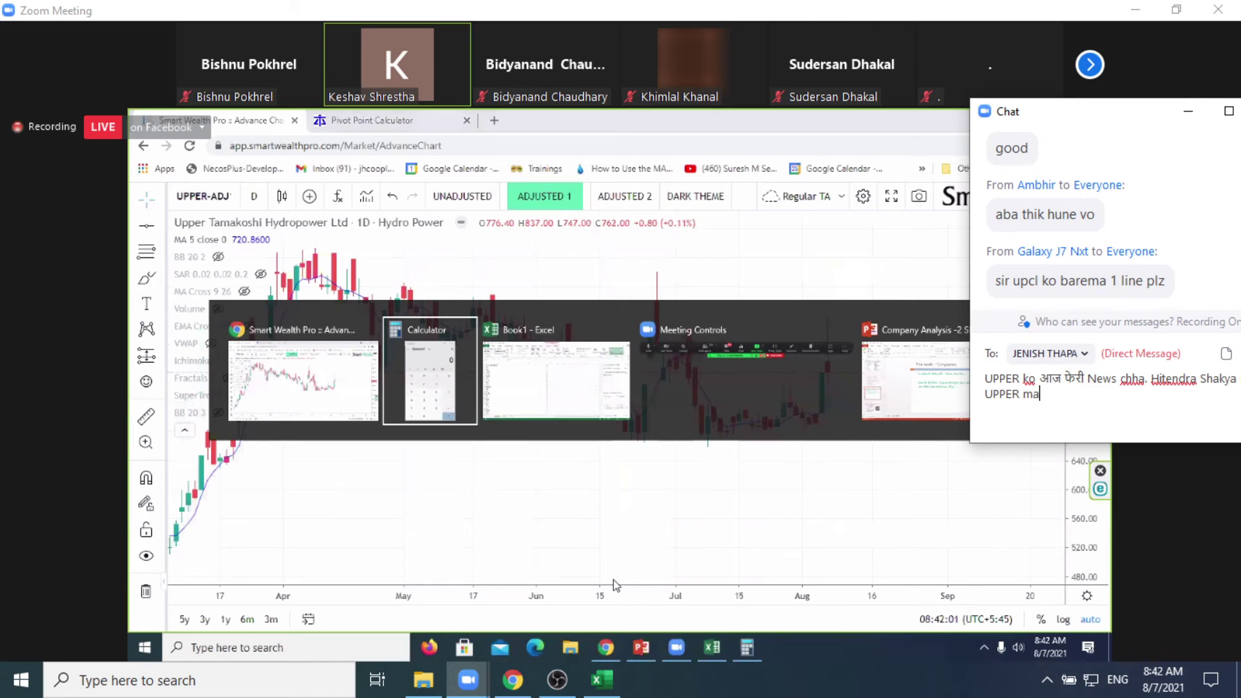
pyautogui.write(' niras')
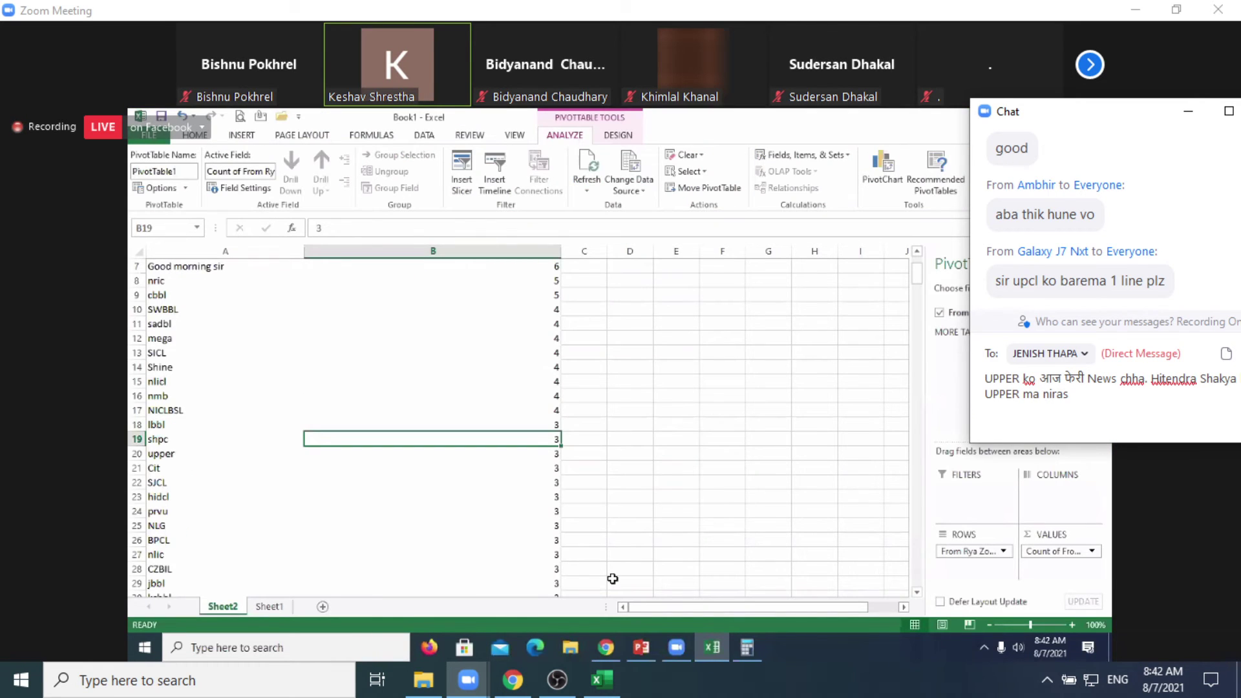
pyautogui.write(' hunu p')
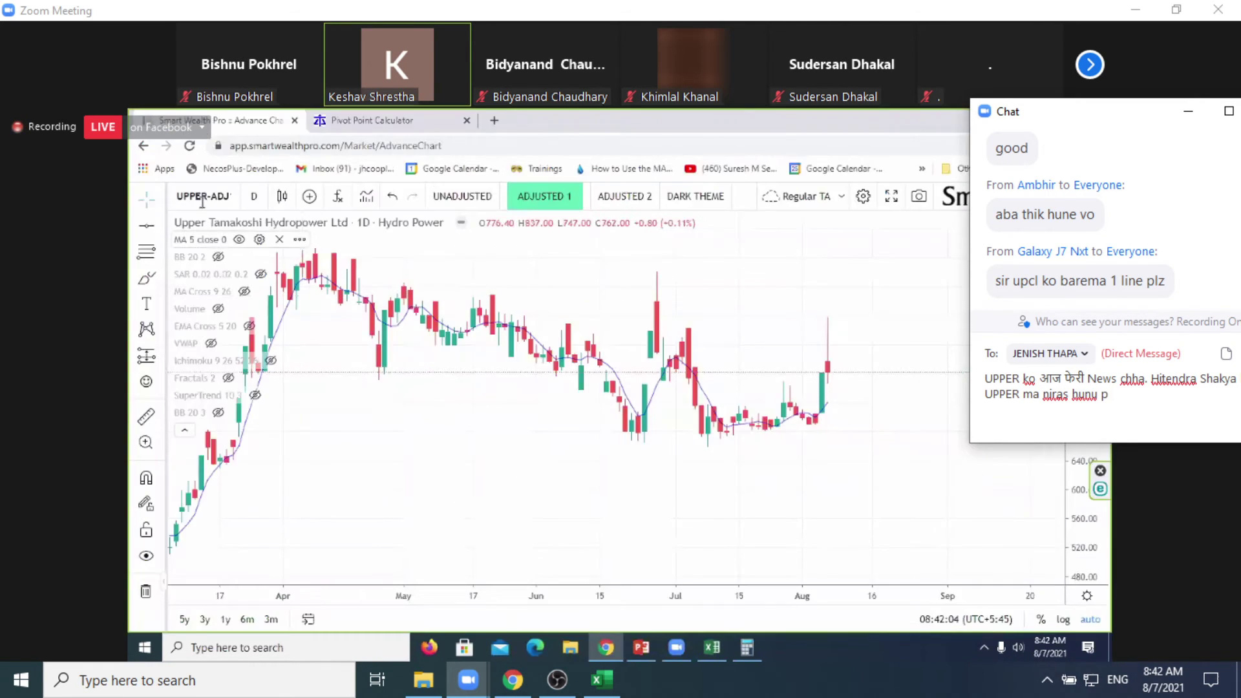
pyautogui.write('arne chhaina')
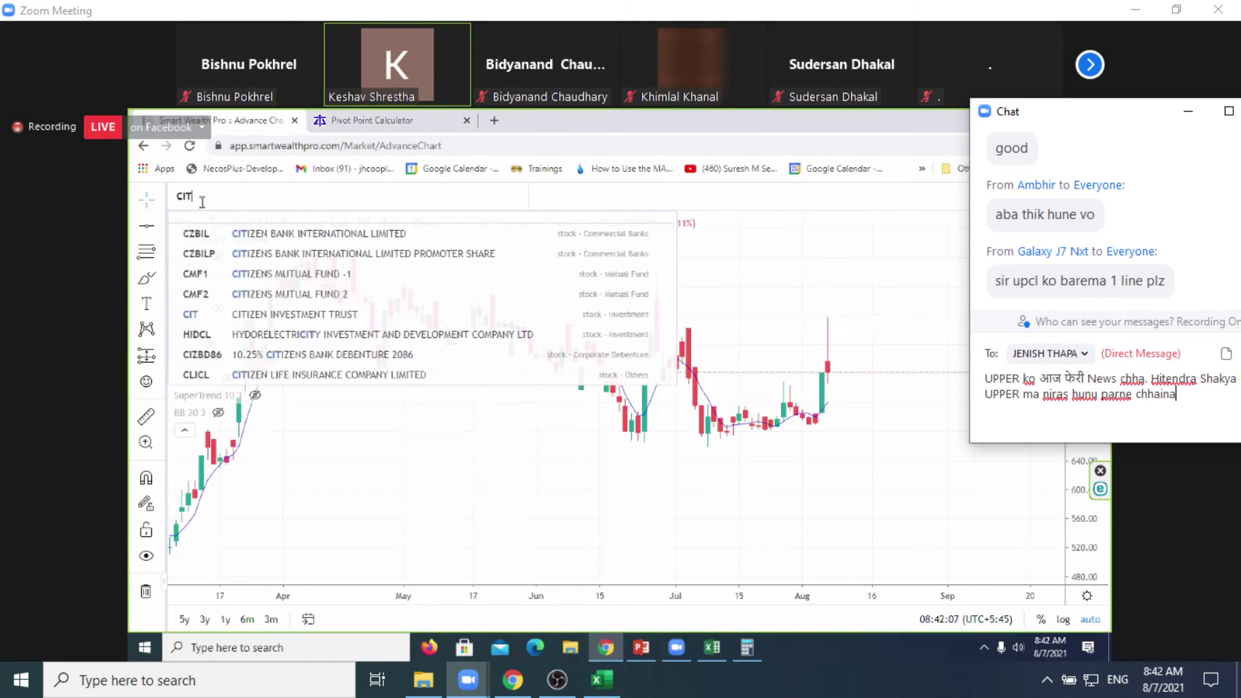
pyautogui.write(' bhane bhan')
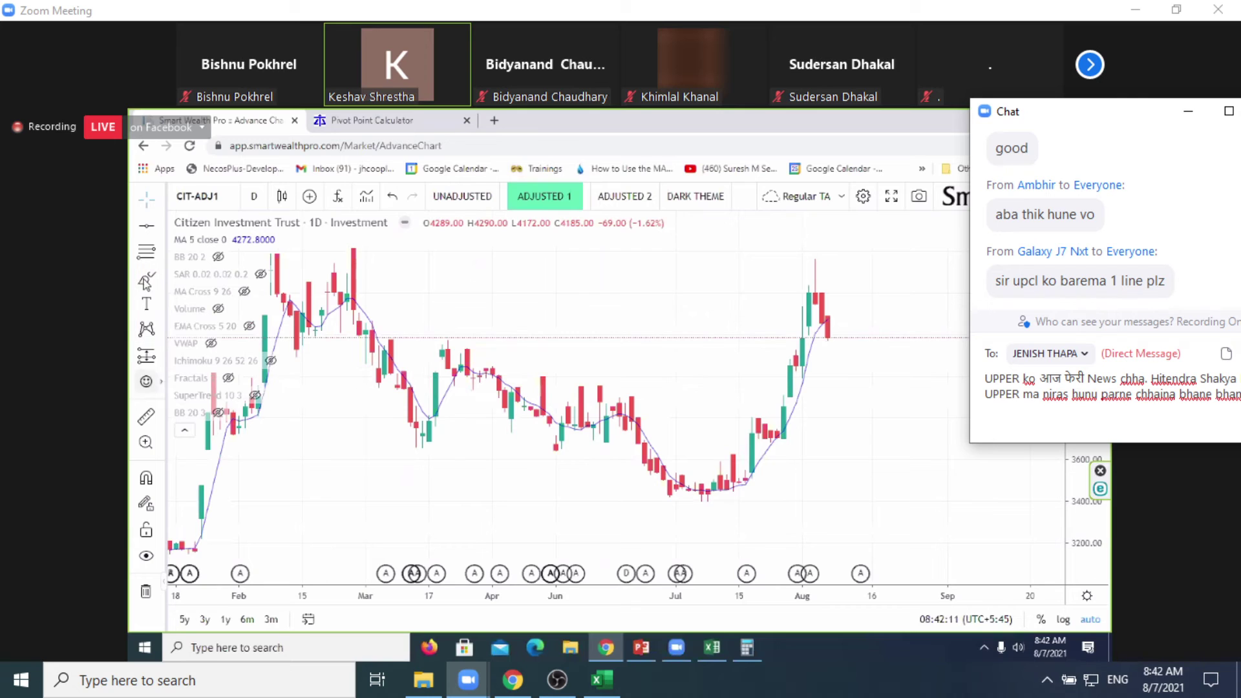
pyautogui.write('era')
pyautogui.press('Return')
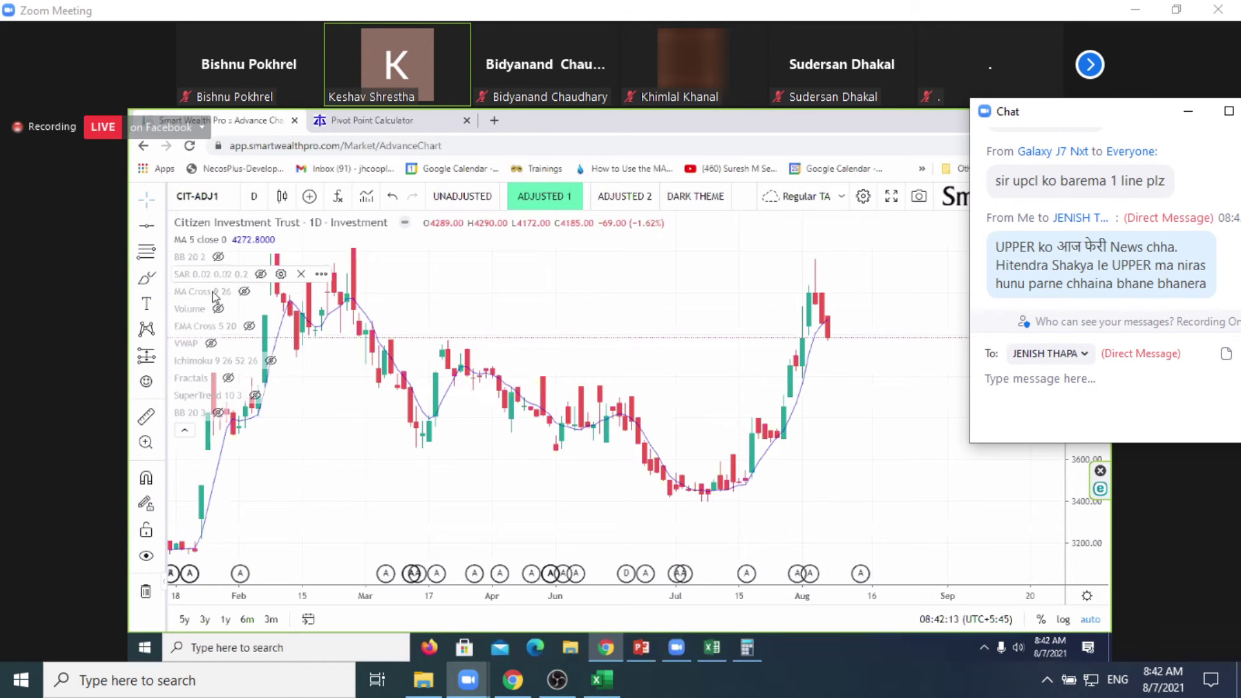
pyautogui.click(1189, 114)
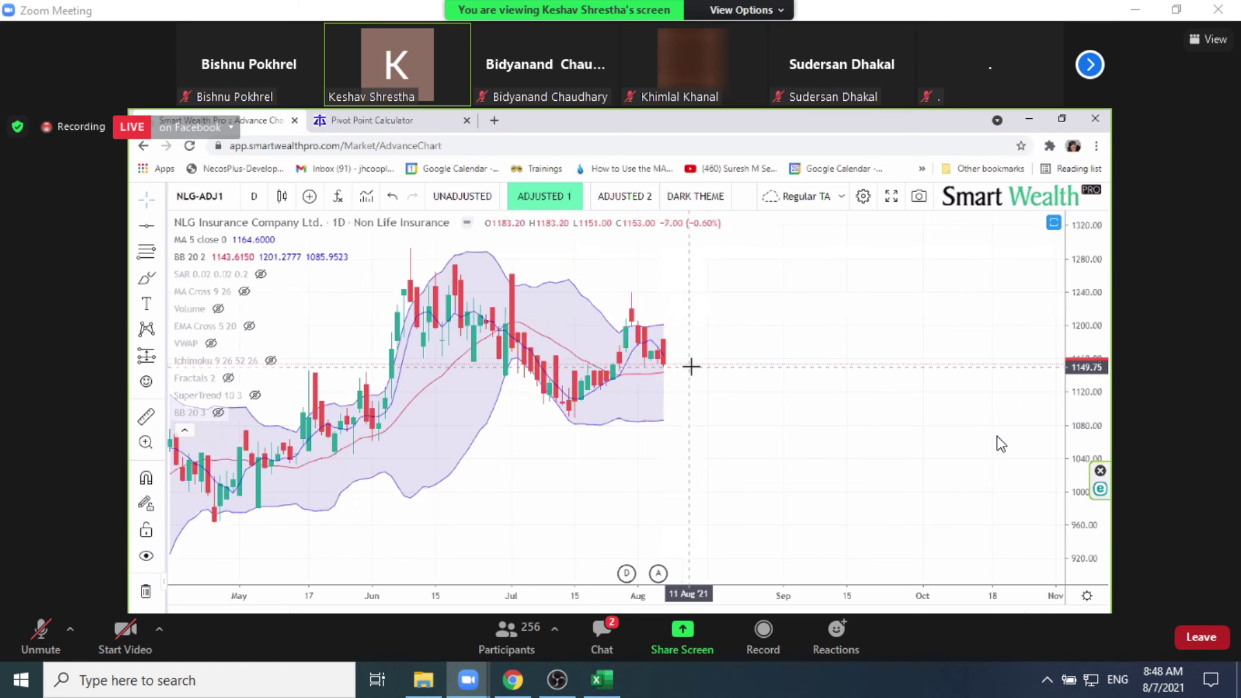
# Step: Bring Excel forward and filter the Sector column to Non Life Insurance only
pyautogui.click(606, 690)
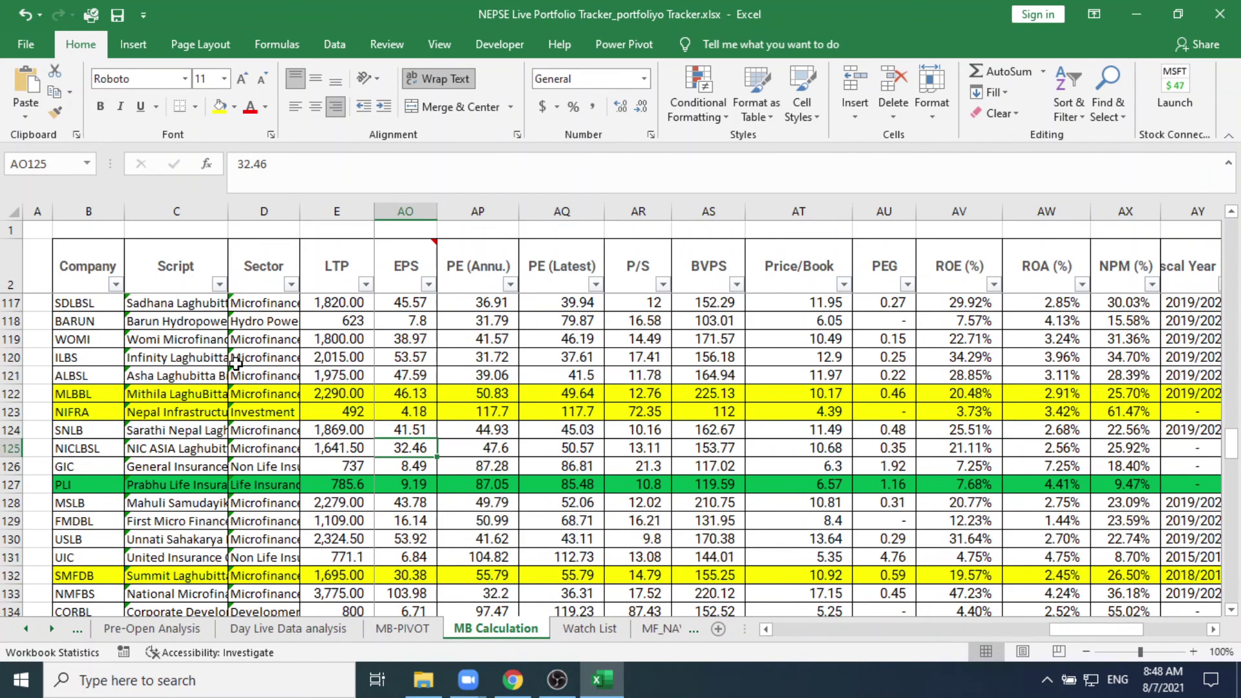
pyautogui.scroll(6, 237, 363)
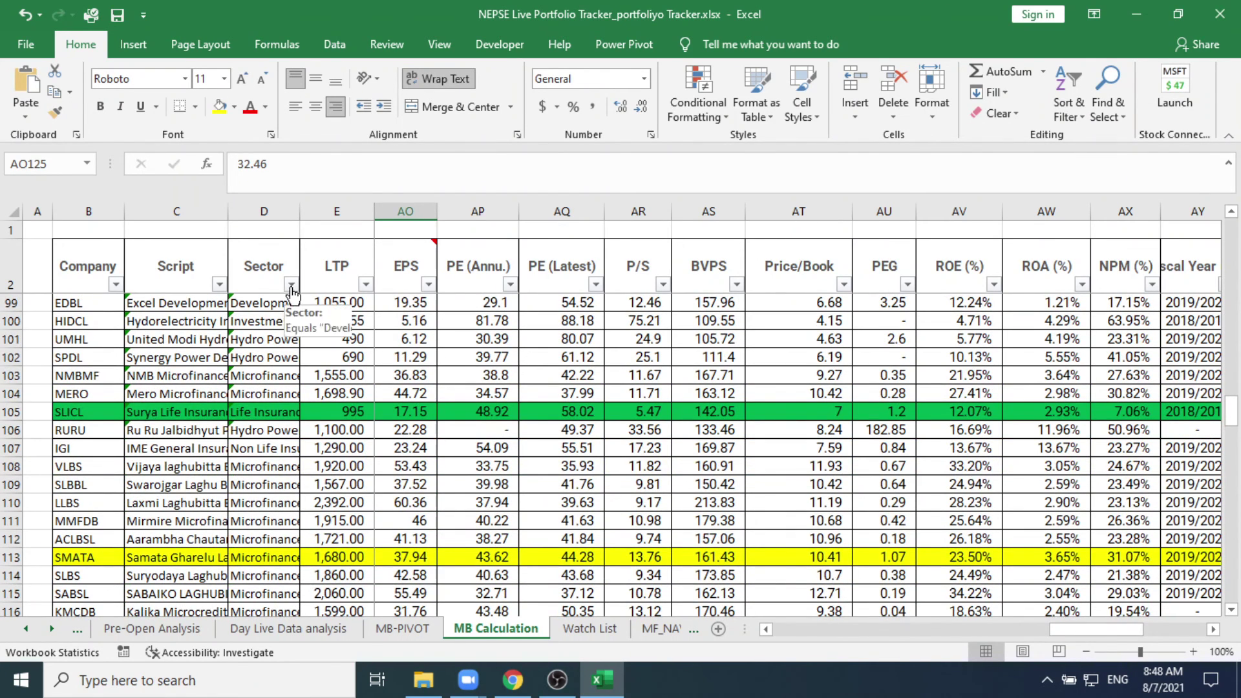
pyautogui.click(292, 286)
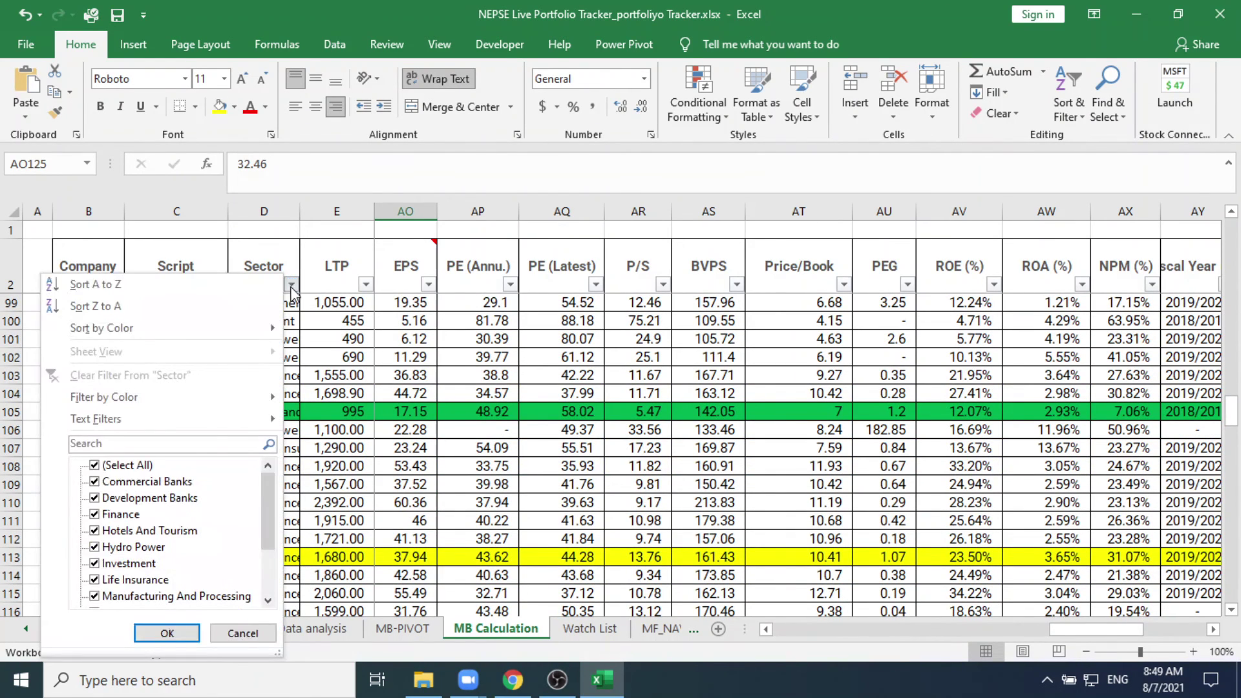
pyautogui.click(95, 466)
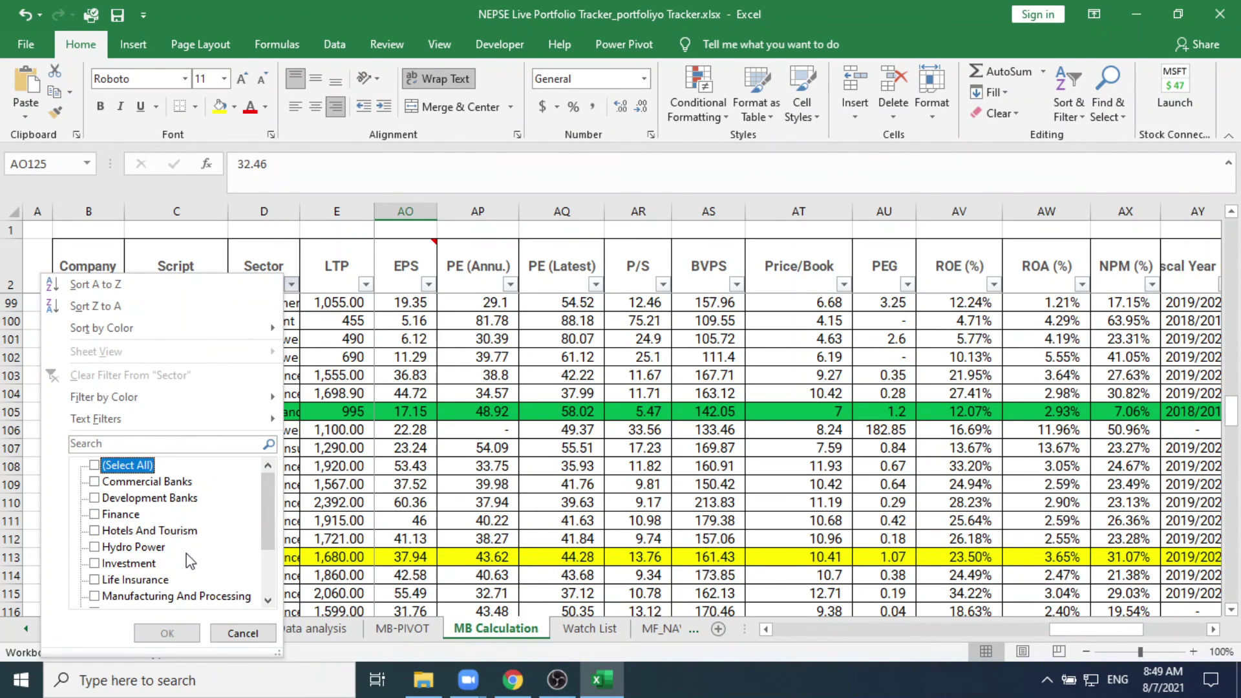
pyautogui.scroll(-2, 190, 561)
pyautogui.click(95, 564)
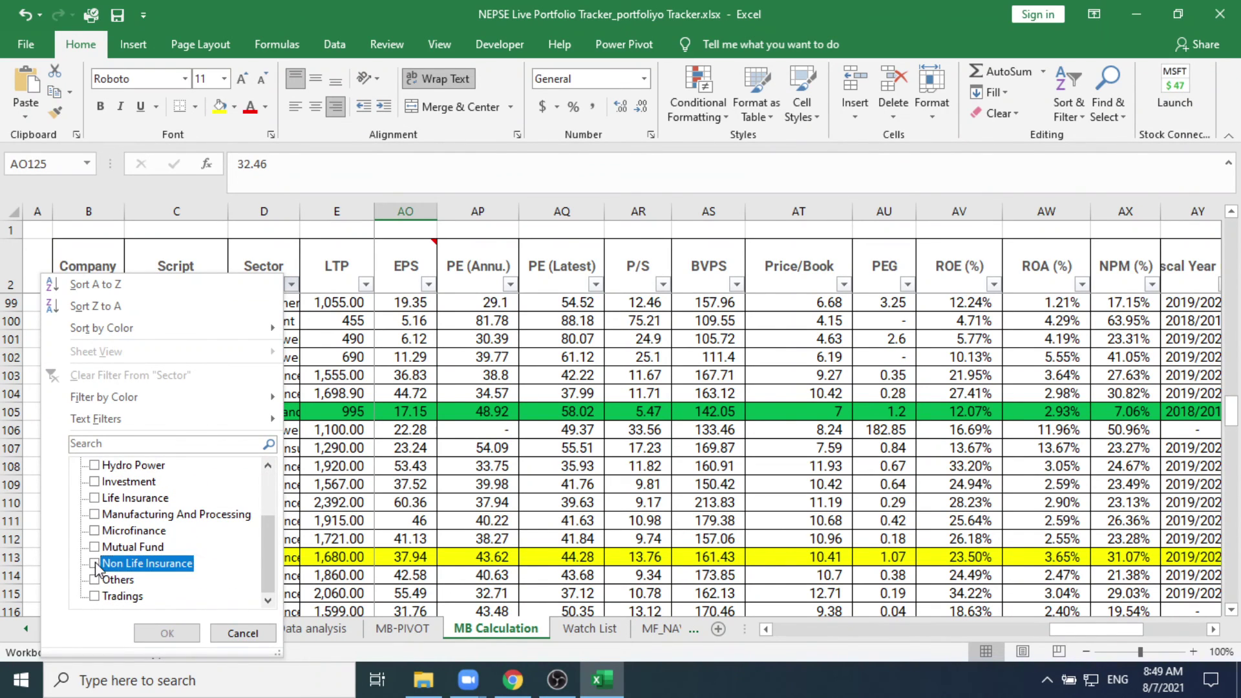
pyautogui.click(187, 634)
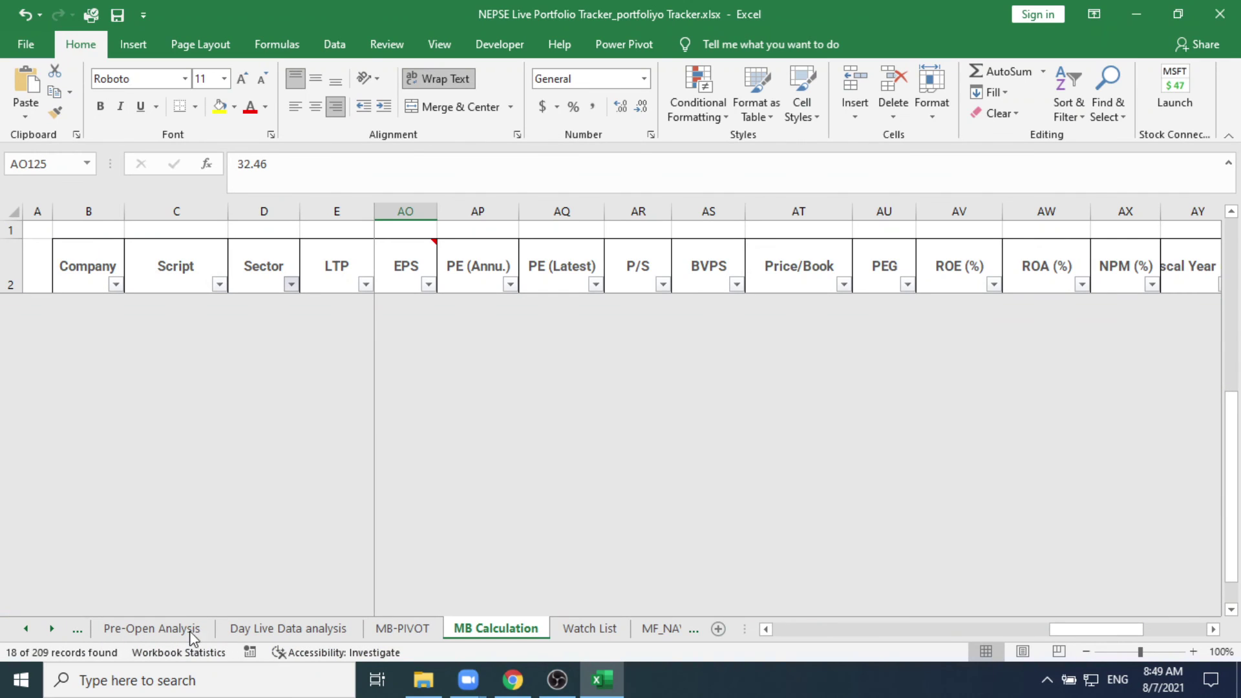
# Step: Select NLG's row at B73 and read across returns, 52-week, MACD, financial and dividend columns
pyautogui.scroll(5, 632, 425)
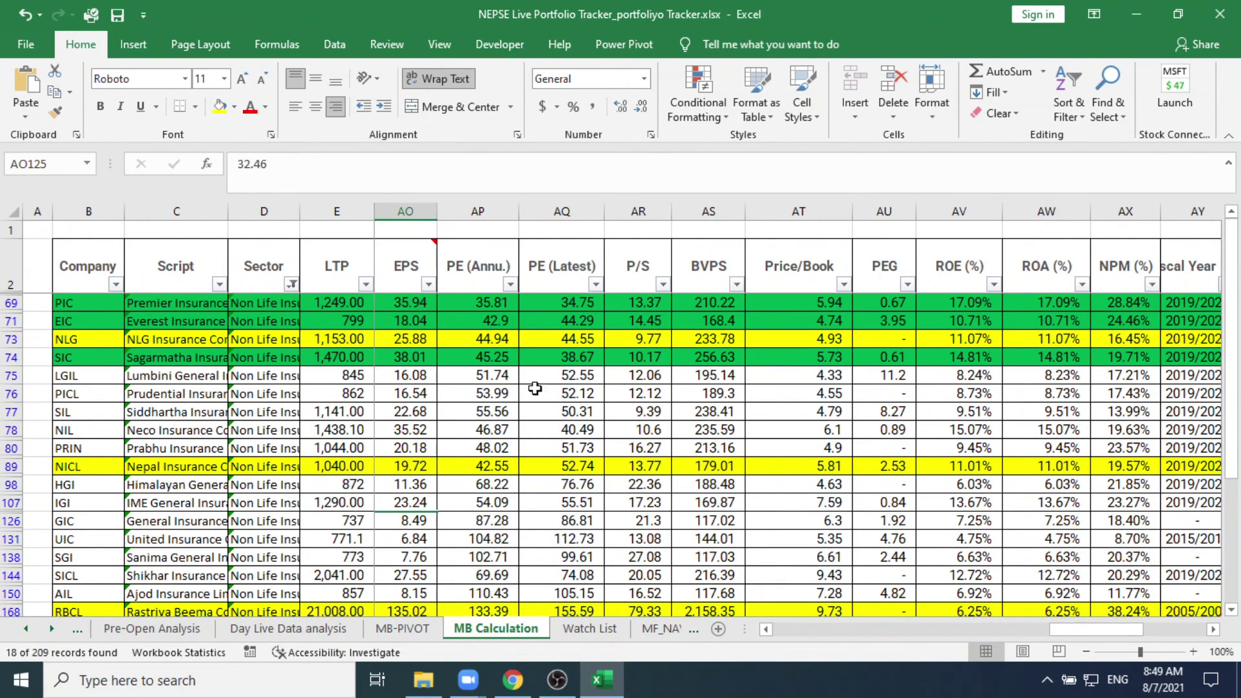
pyautogui.click(81, 337)
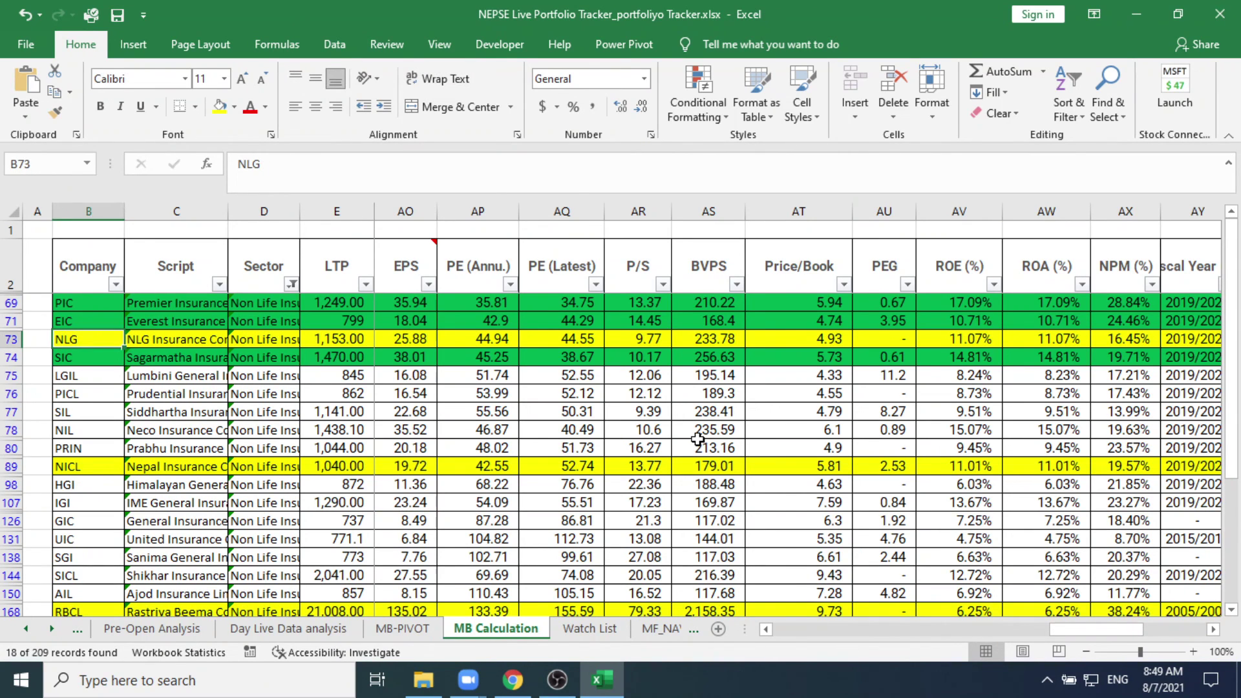
pyautogui.press('Right')
pyautogui.press('Right')
pyautogui.press('Right')
pyautogui.press('Right')
pyautogui.press('Right')
pyautogui.press('Right')
pyautogui.press('Right')
pyautogui.press('Right')
pyautogui.press('Right')
pyautogui.press('Right')
pyautogui.press('Right')
pyautogui.press('Right')
pyautogui.press('Right')
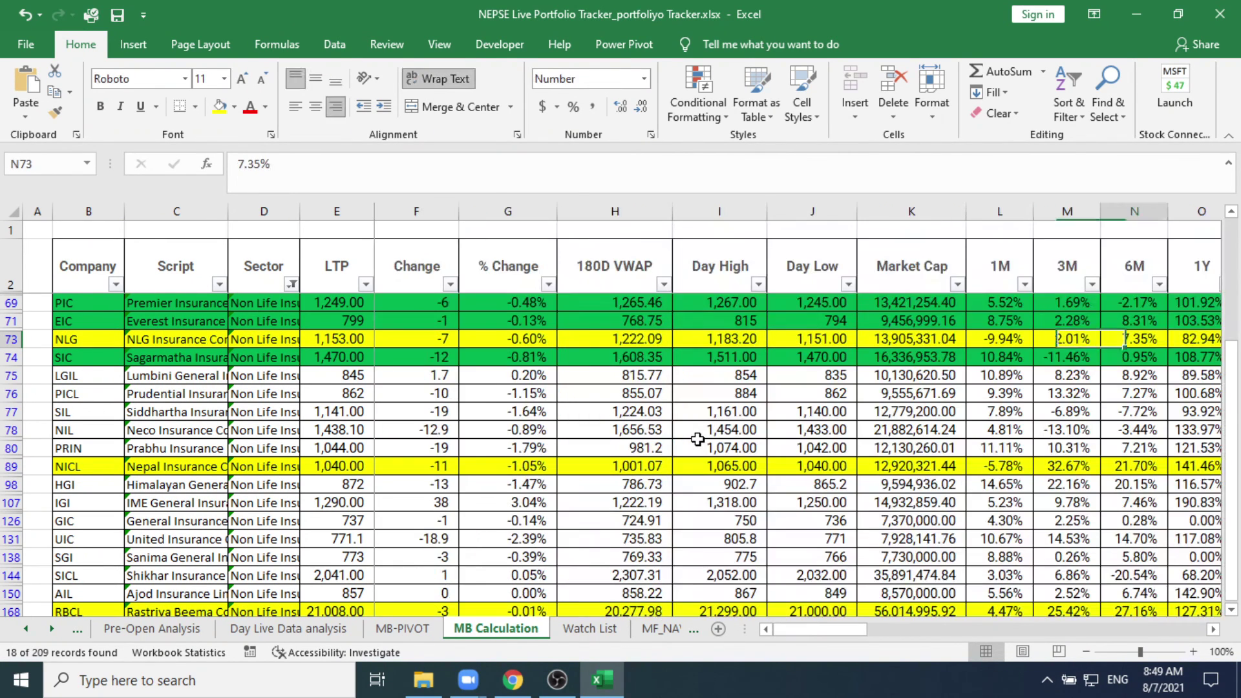
pyautogui.press('Right')
pyautogui.press('Right')
pyautogui.press('Right')
pyautogui.press('Right')
pyautogui.press('Right')
pyautogui.press('Right')
pyautogui.press('Right')
pyautogui.press('Right')
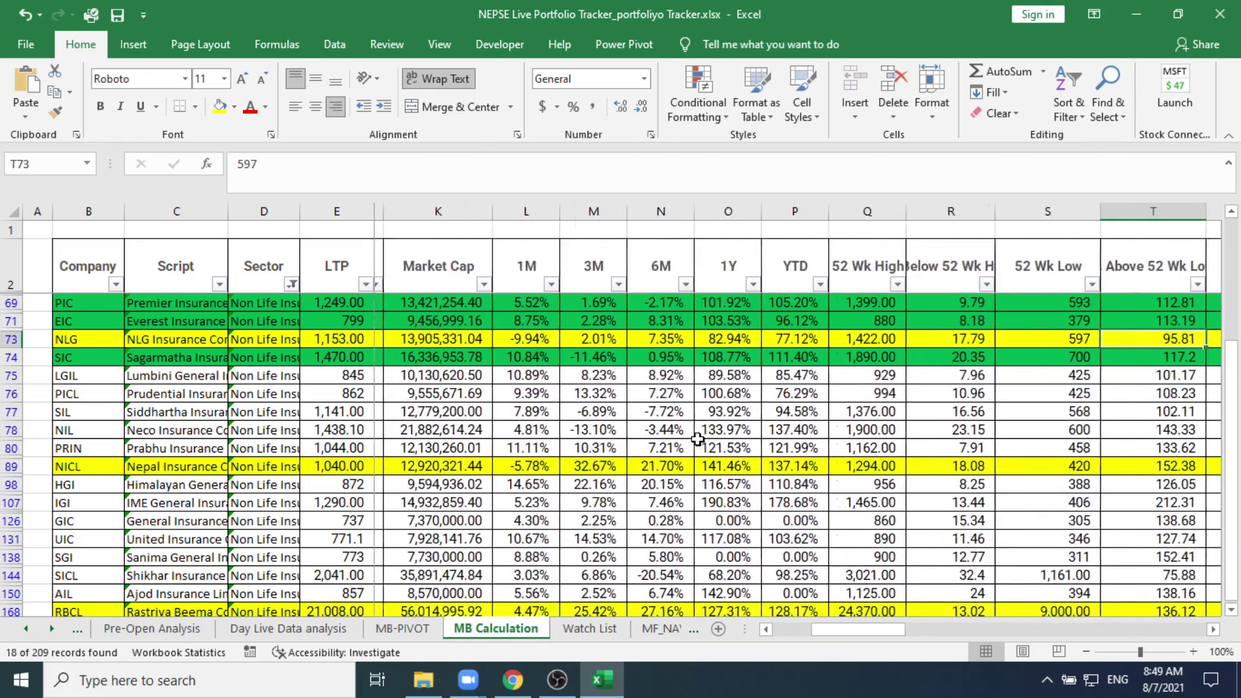
pyautogui.press('Right')
pyautogui.press('Right')
pyautogui.press('Right')
pyautogui.press('Right')
pyautogui.press('Right')
pyautogui.press('Right')
pyautogui.press('Right')
pyautogui.press('Right')
pyautogui.press('Right')
pyautogui.press('Right')
pyautogui.press('Right')
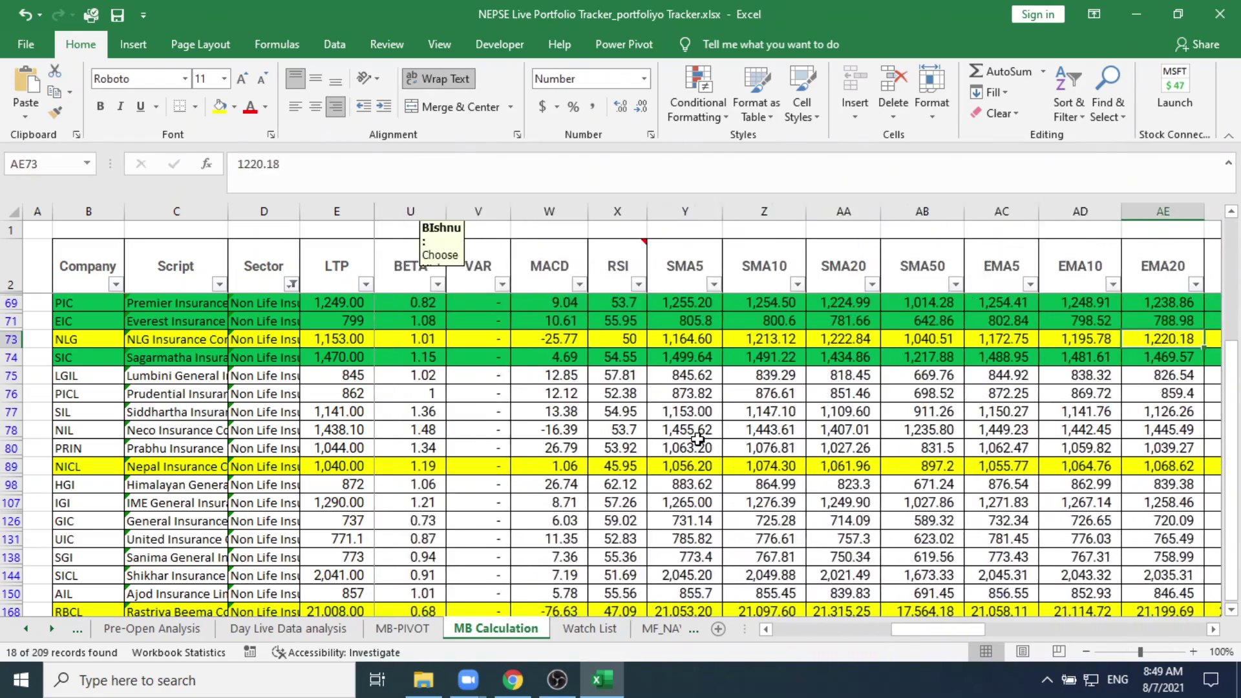
pyautogui.press('Right')
pyautogui.press('Right')
pyautogui.press('Right')
pyautogui.press('Right')
pyautogui.press('Right')
pyautogui.press('Right')
pyautogui.press('Right')
pyautogui.press('Right')
pyautogui.press('Right')
pyautogui.press('Right')
pyautogui.press('Right')
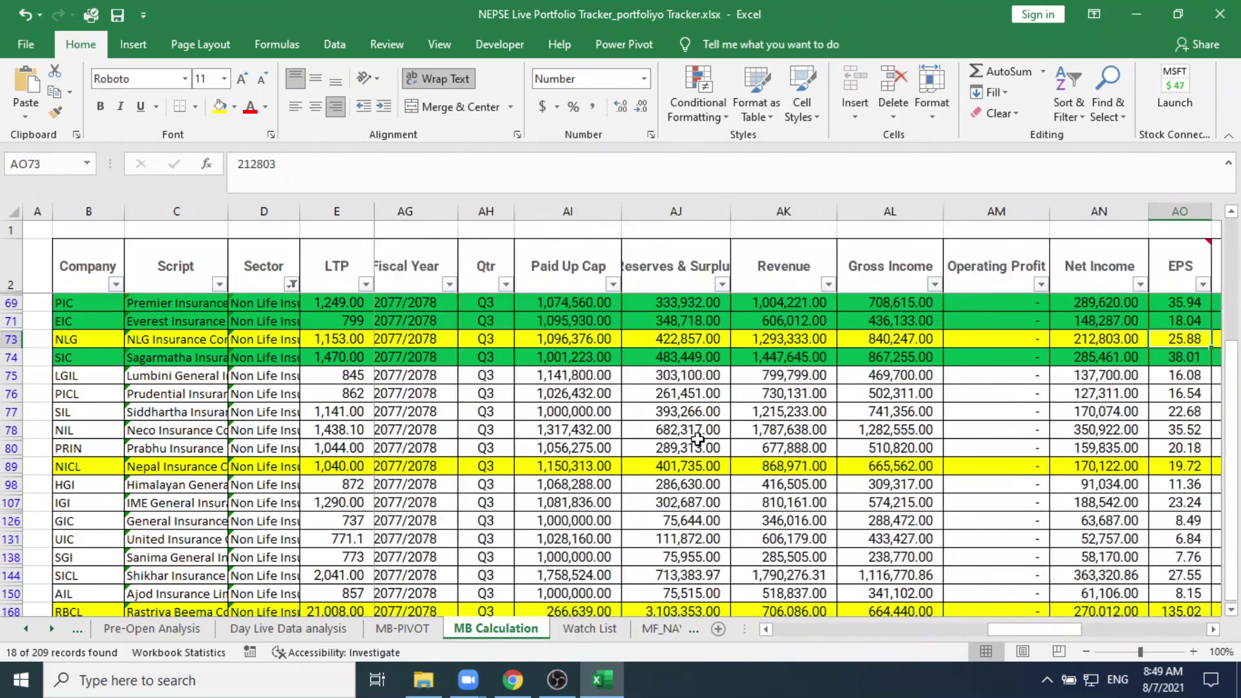
pyautogui.press('Right')
pyautogui.press('Right')
pyautogui.press('Right')
pyautogui.press('Right')
pyautogui.press('Right')
pyautogui.press('Right')
pyautogui.press('Right')
pyautogui.press('Right')
pyautogui.press('Right')
pyautogui.press('Right')
pyautogui.press('Right')
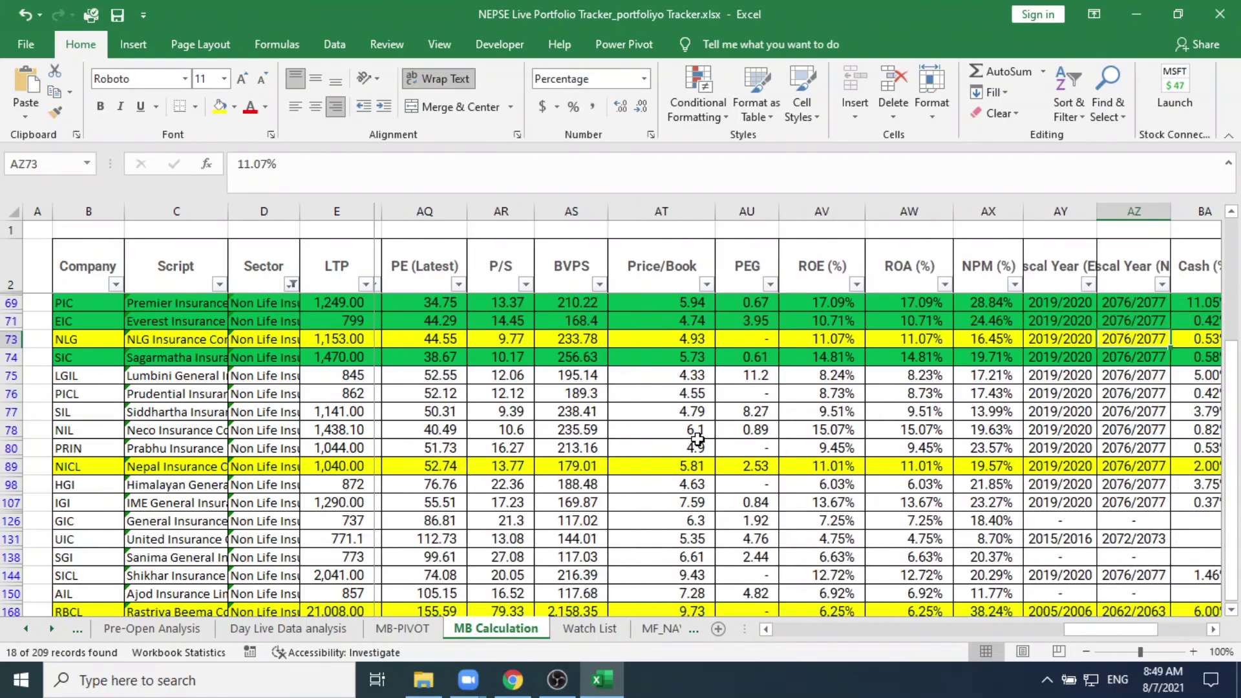
pyautogui.press('Right')
pyautogui.press('Right')
pyautogui.press('Right')
pyautogui.press('Right')
pyautogui.press('Right')
pyautogui.press('Right')
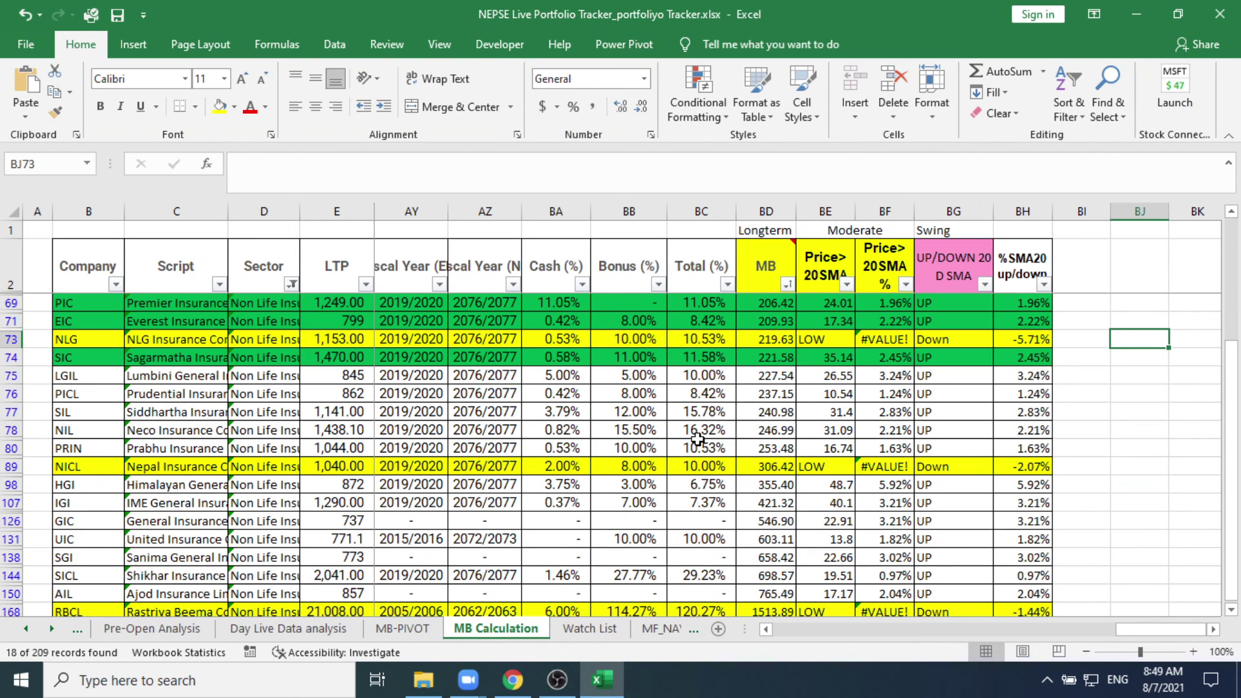
# Step: Check NLG's Price>20SMA and cash dividend formulas, then minimize the workbook
pyautogui.press('Left')
pyautogui.press('Left')
pyautogui.press('Left')
pyautogui.press('Left')
pyautogui.press('Left')
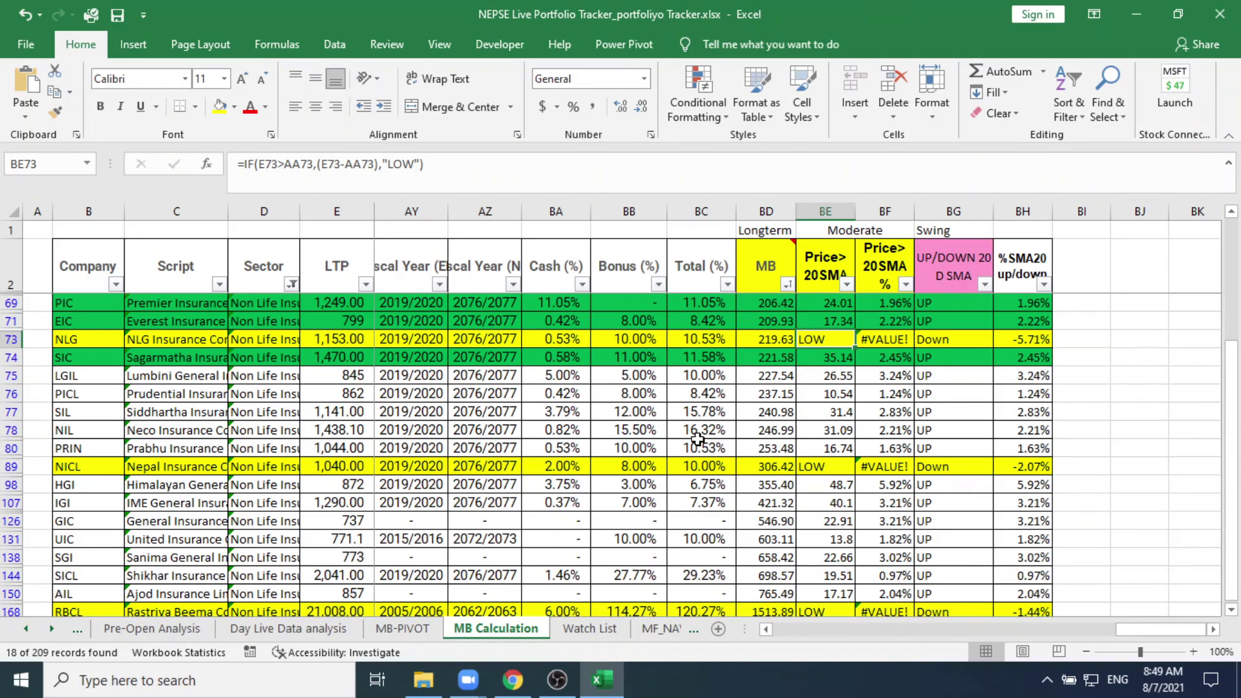
pyautogui.press('Left')
pyautogui.press('Left')
pyautogui.press('Left')
pyautogui.press('Left')
pyautogui.press('Left')
pyautogui.press('Left')
pyautogui.press('Left')
pyautogui.press('Left')
pyautogui.press('Left')
pyautogui.press('Left')
pyautogui.press('Left')
pyautogui.press('Left')
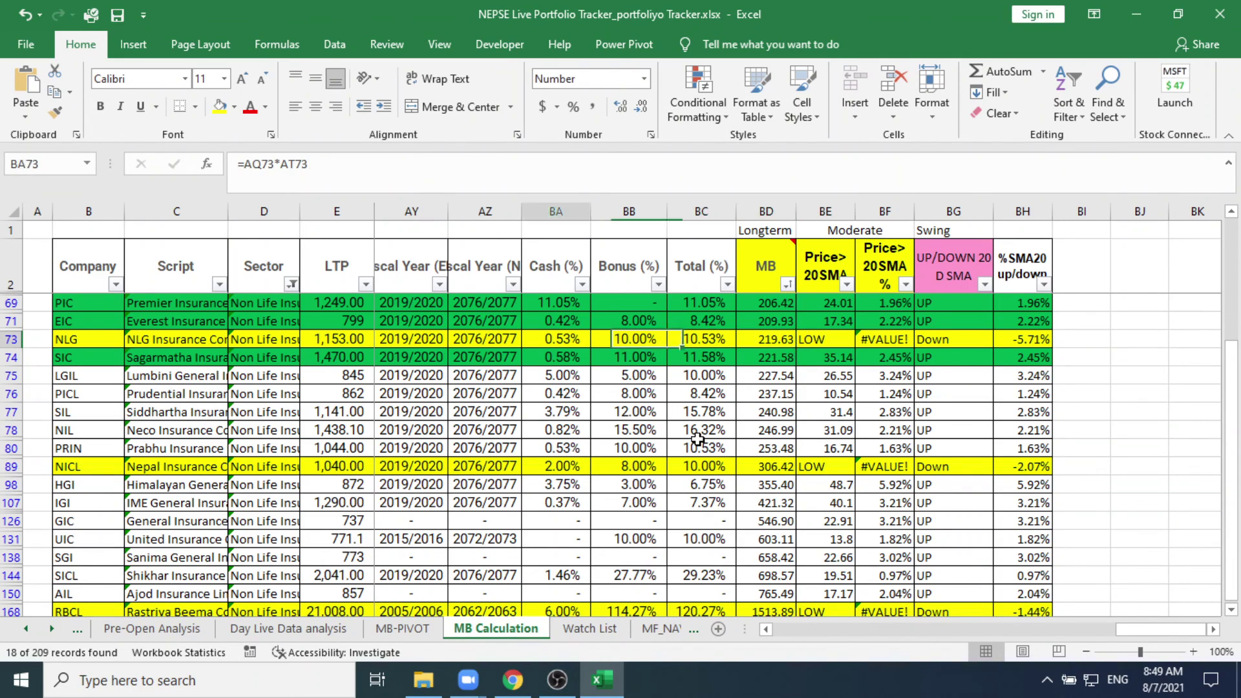
pyautogui.press('Left')
pyautogui.press('Left')
pyautogui.press('Left')
pyautogui.press('Left')
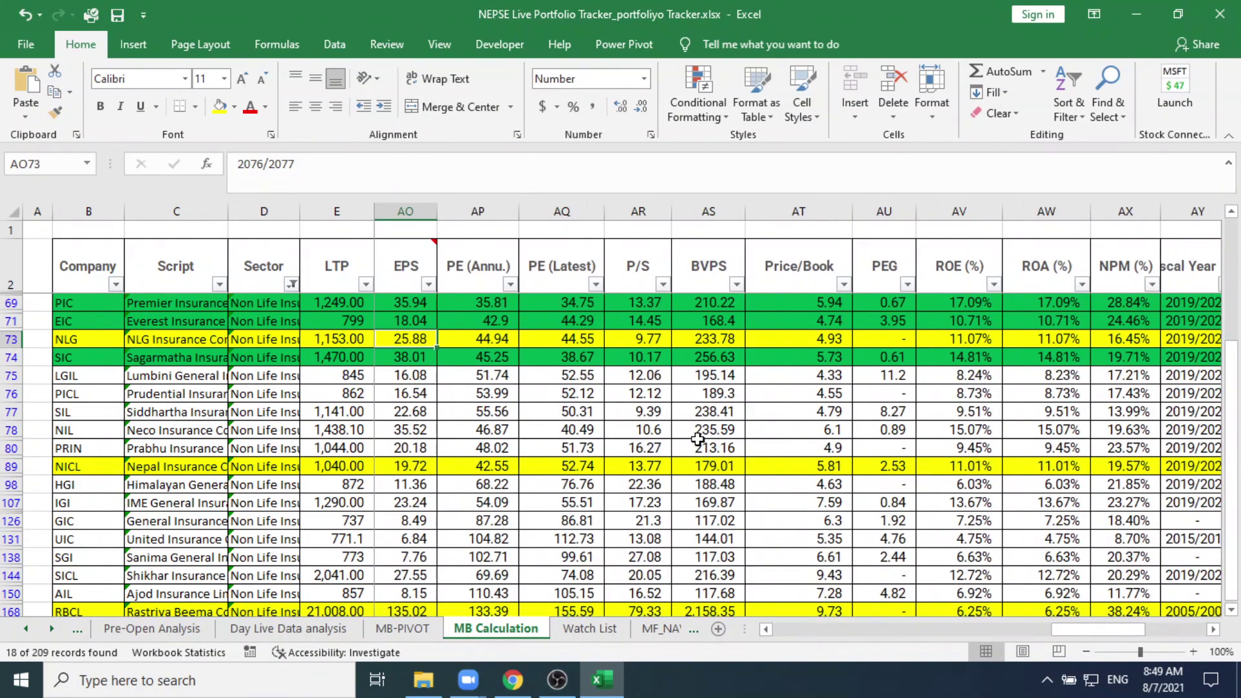
pyautogui.press('Left')
pyautogui.press('Left')
pyautogui.press('Left')
pyautogui.press('Left')
pyautogui.press('Left')
pyautogui.press('Left')
pyautogui.press('Left')
pyautogui.press('Left')
pyautogui.press('Left')
pyautogui.press('Left')
pyautogui.press('Left')
pyautogui.press('Left')
pyautogui.press('Left')
pyautogui.press('Left')
pyautogui.press('Left')
pyautogui.press('Left')
pyautogui.press('Left')
pyautogui.press('Left')
pyautogui.press('Left')
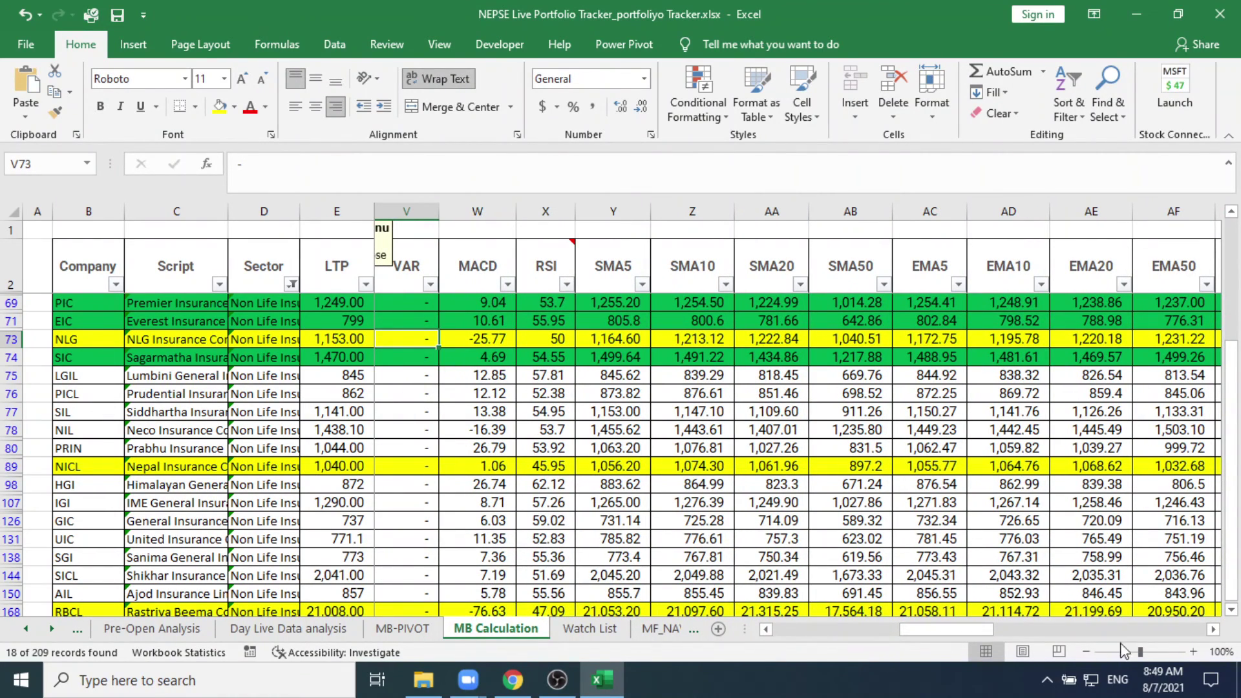
pyautogui.click(1215, 630)
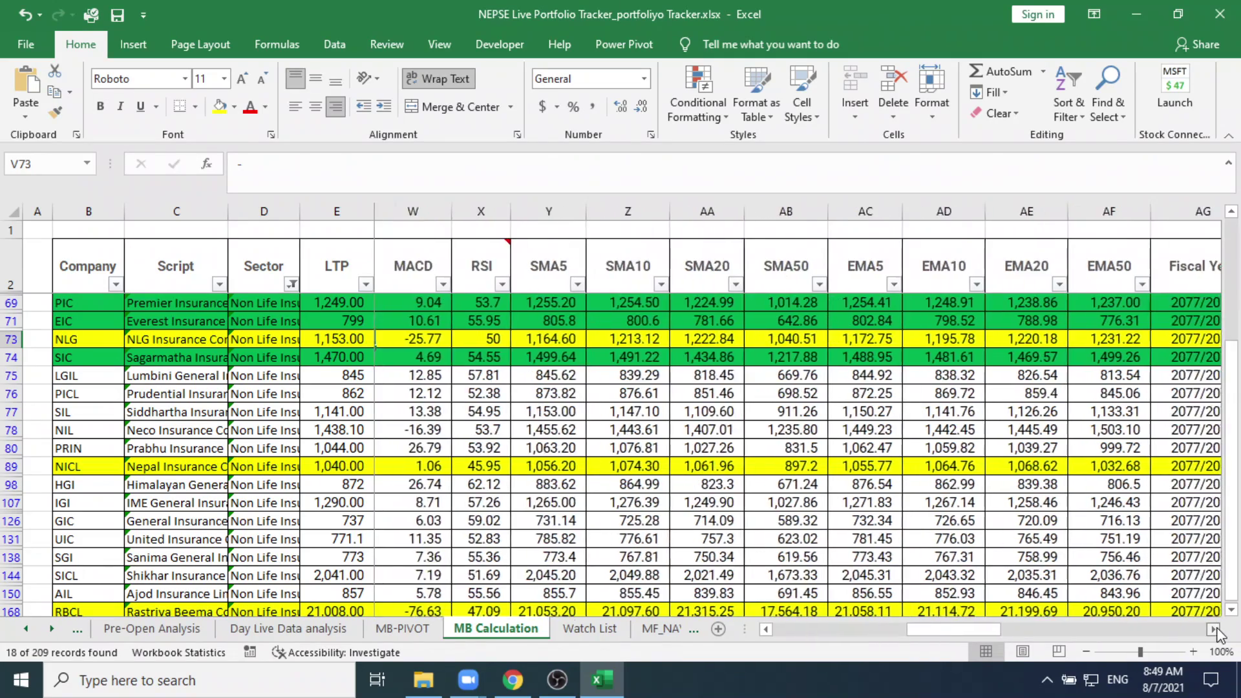
pyautogui.moveTo(1215, 629); pyautogui.dragTo(1215, 629)
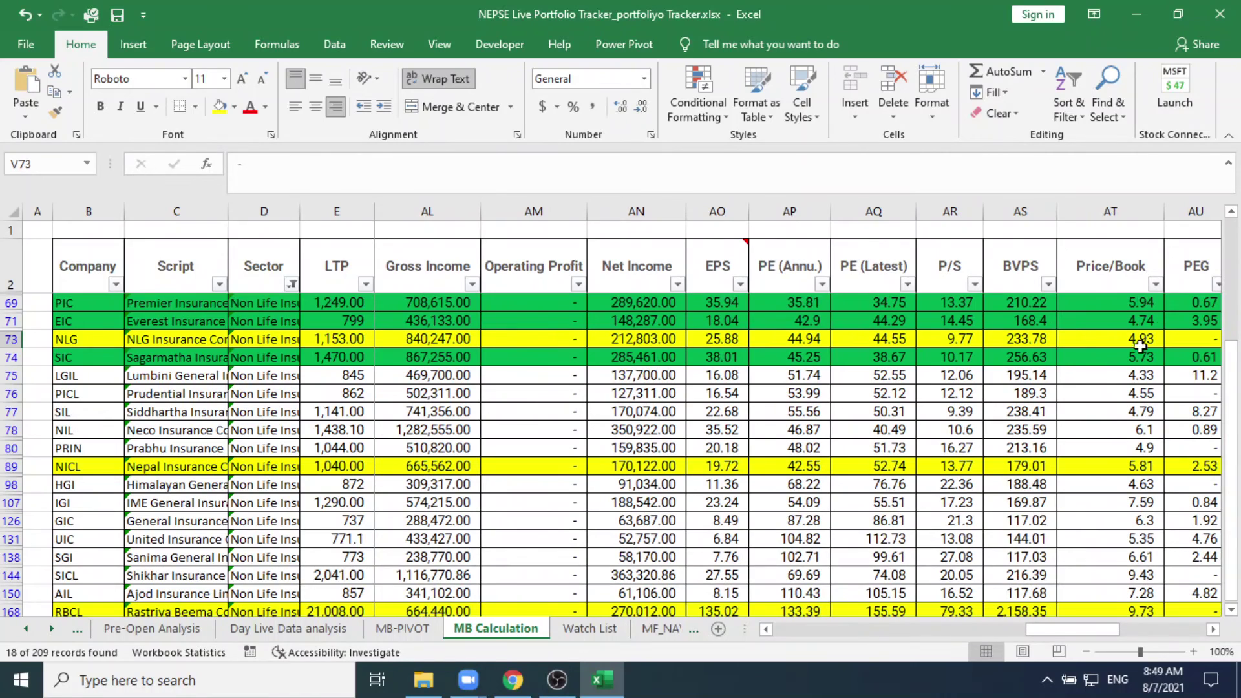
pyautogui.click(1131, 12)
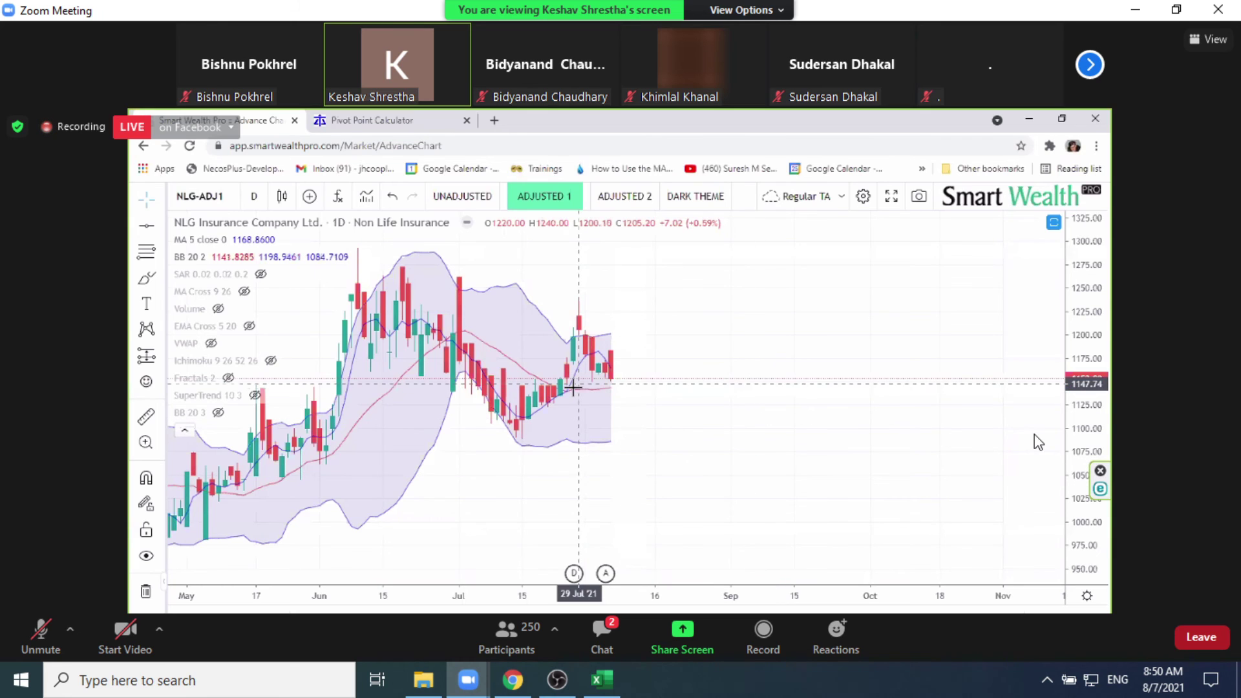
pyautogui.hotkey('alt', 'Tab')
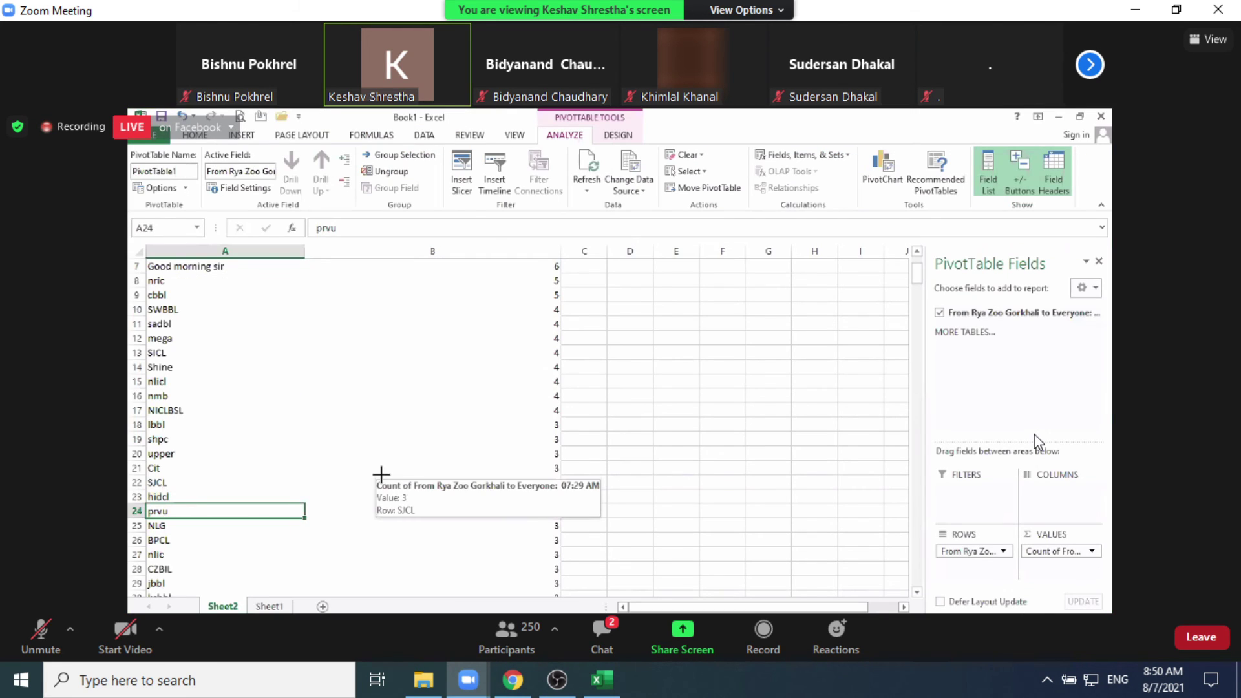
pyautogui.hotkey('alt', 'Tab')
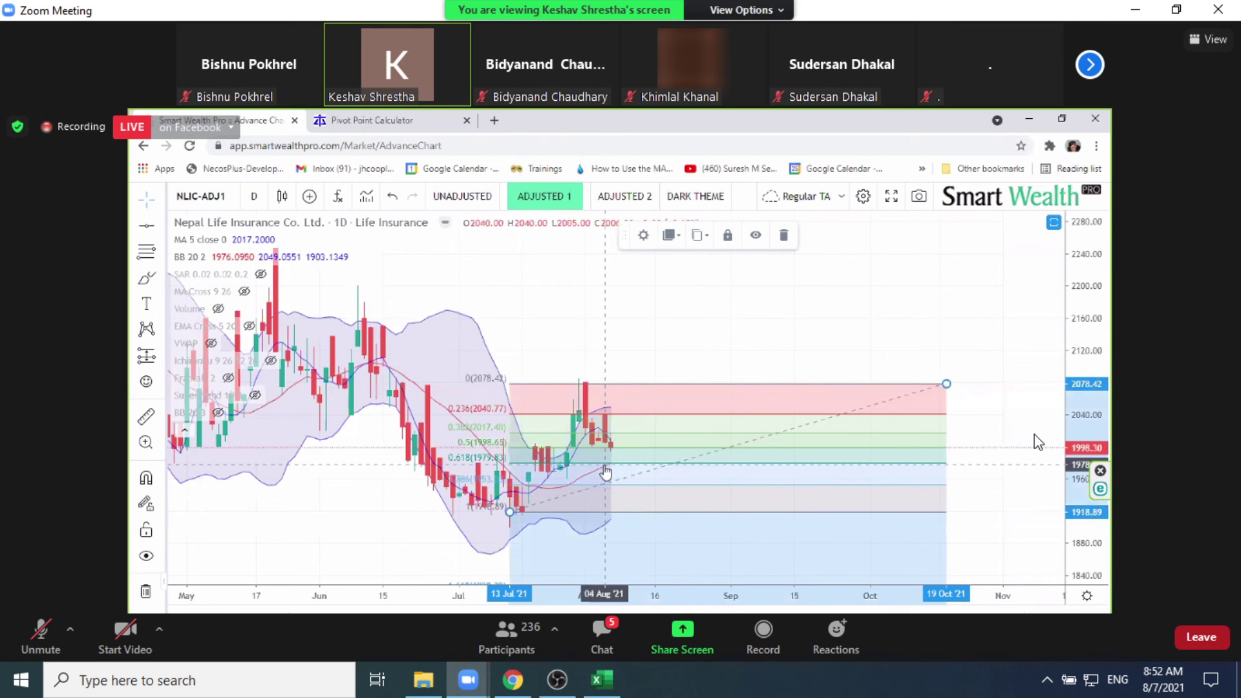
# Step: Switch to the Chrome chart and load ADBL, Agriculture Development Bank Limited
pyautogui.click(512, 679)
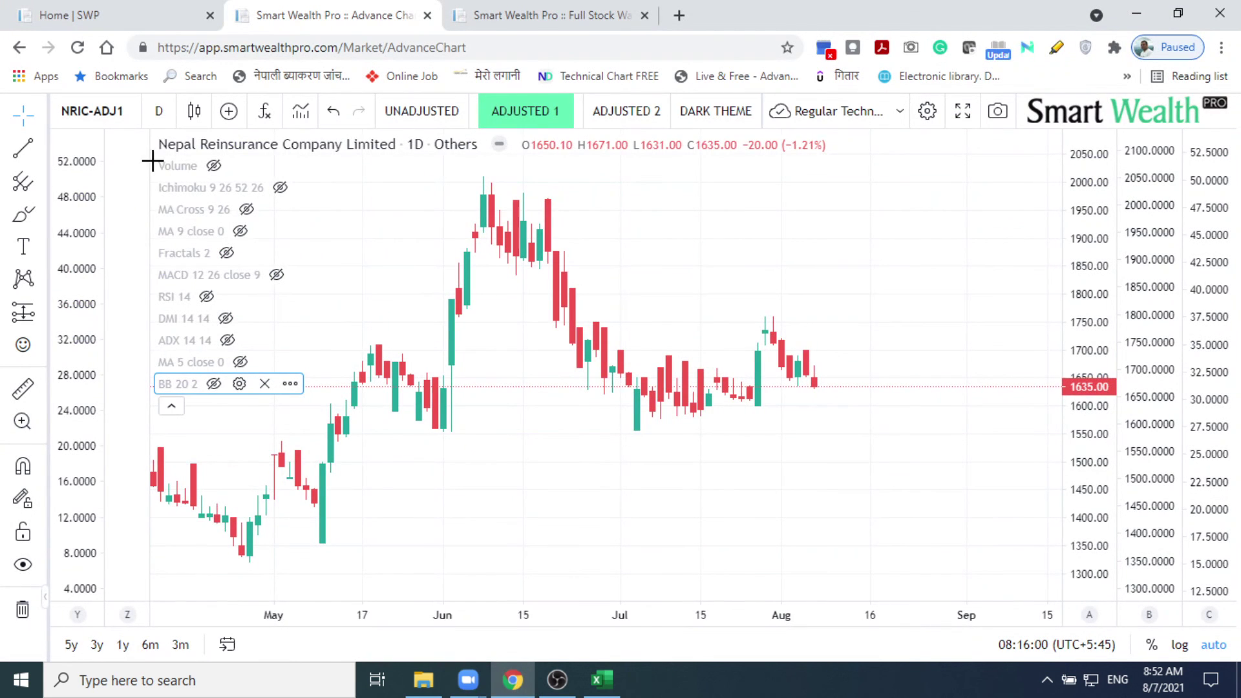
pyautogui.click(129, 114)
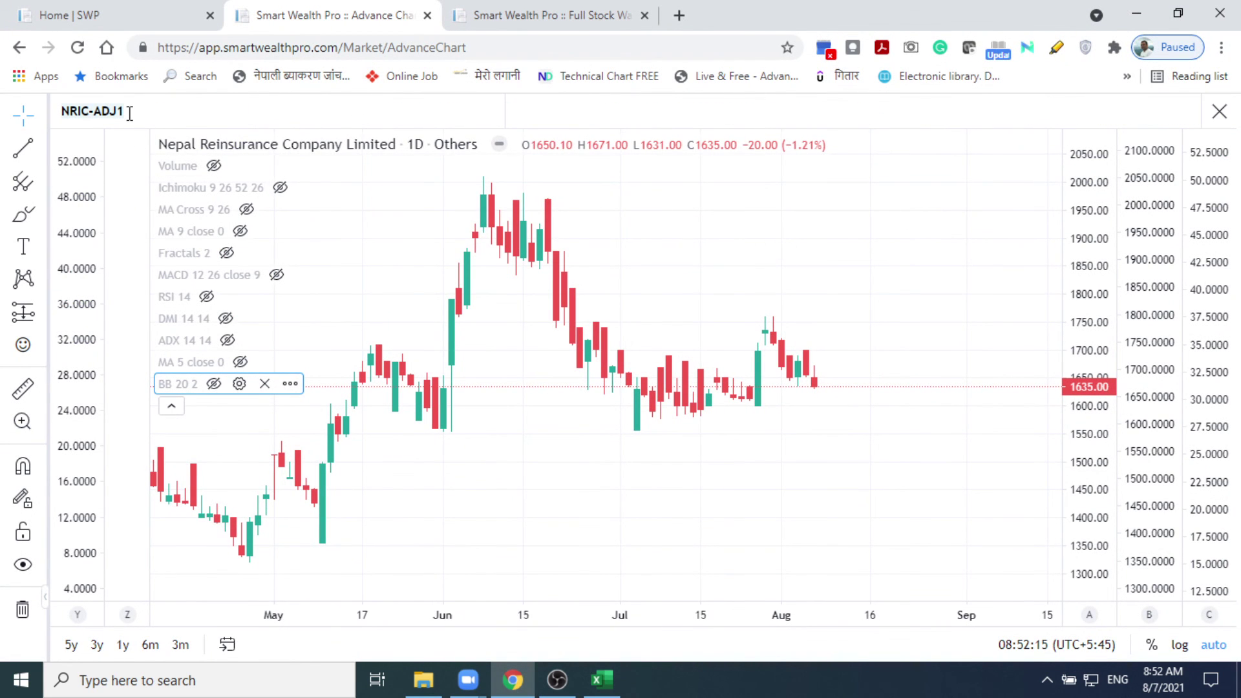
pyautogui.write('A')
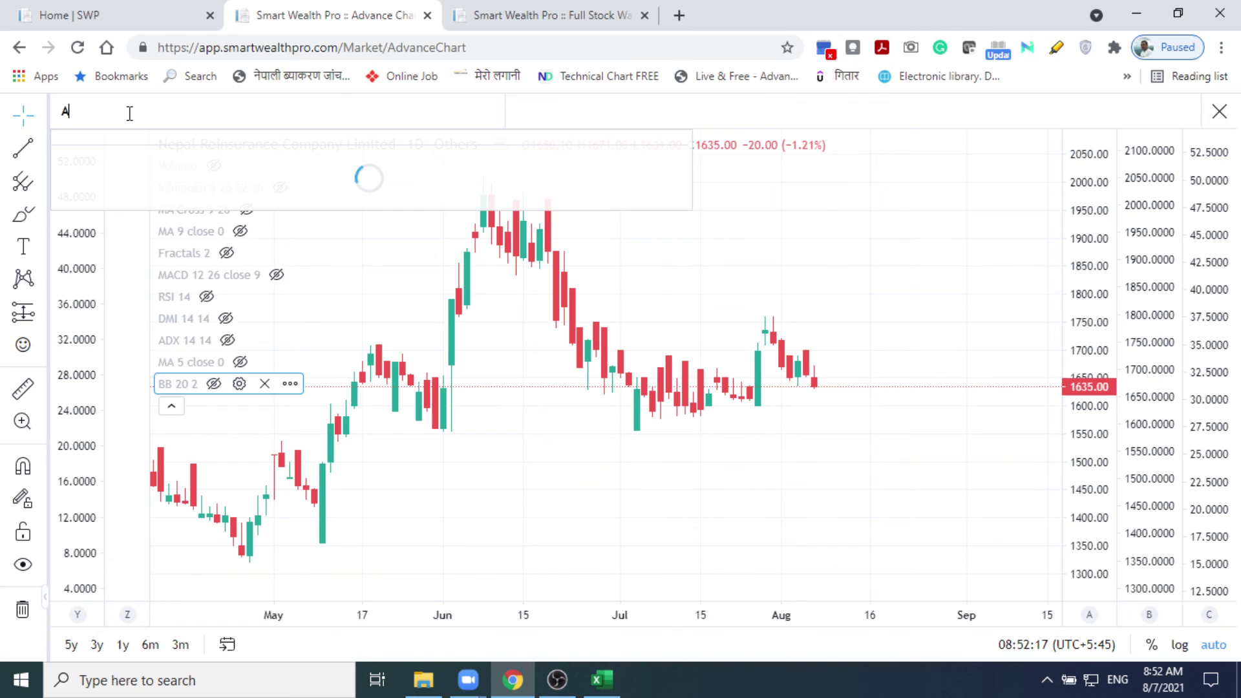
pyautogui.write('DBL')
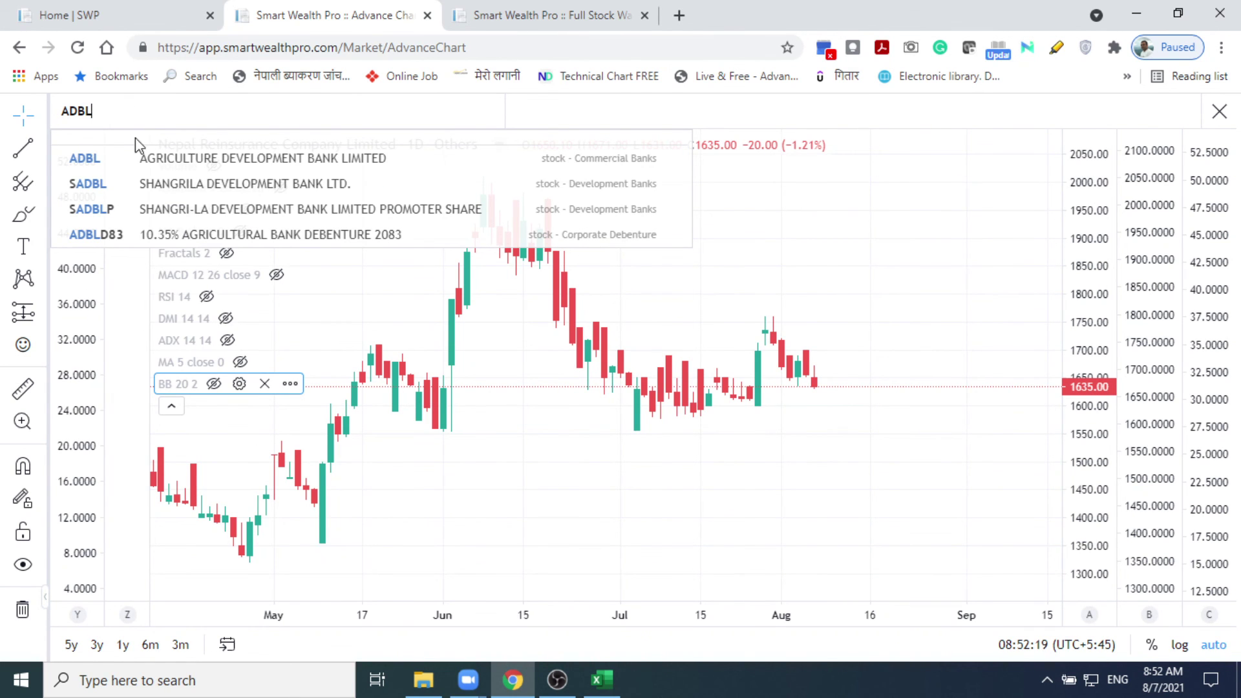
pyautogui.click(143, 157)
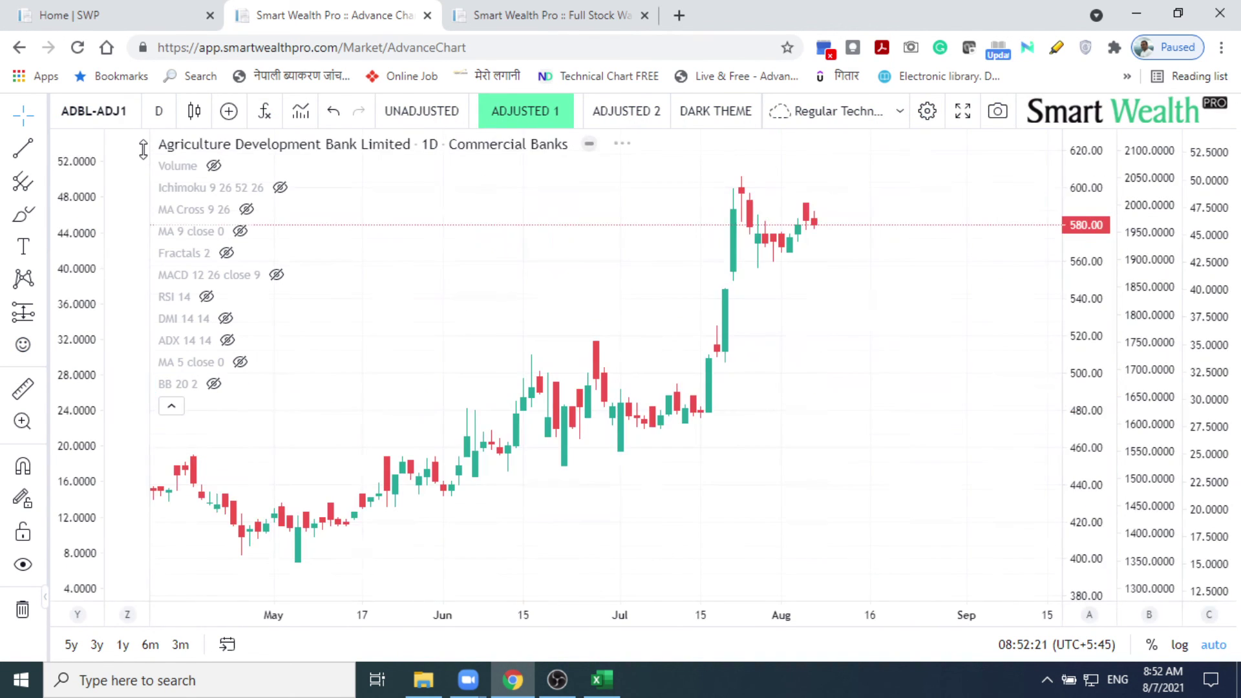
# Step: Preview Volume, Ichimoku and MA Cross on the ADBL chart, hiding each again
pyautogui.click(215, 170)
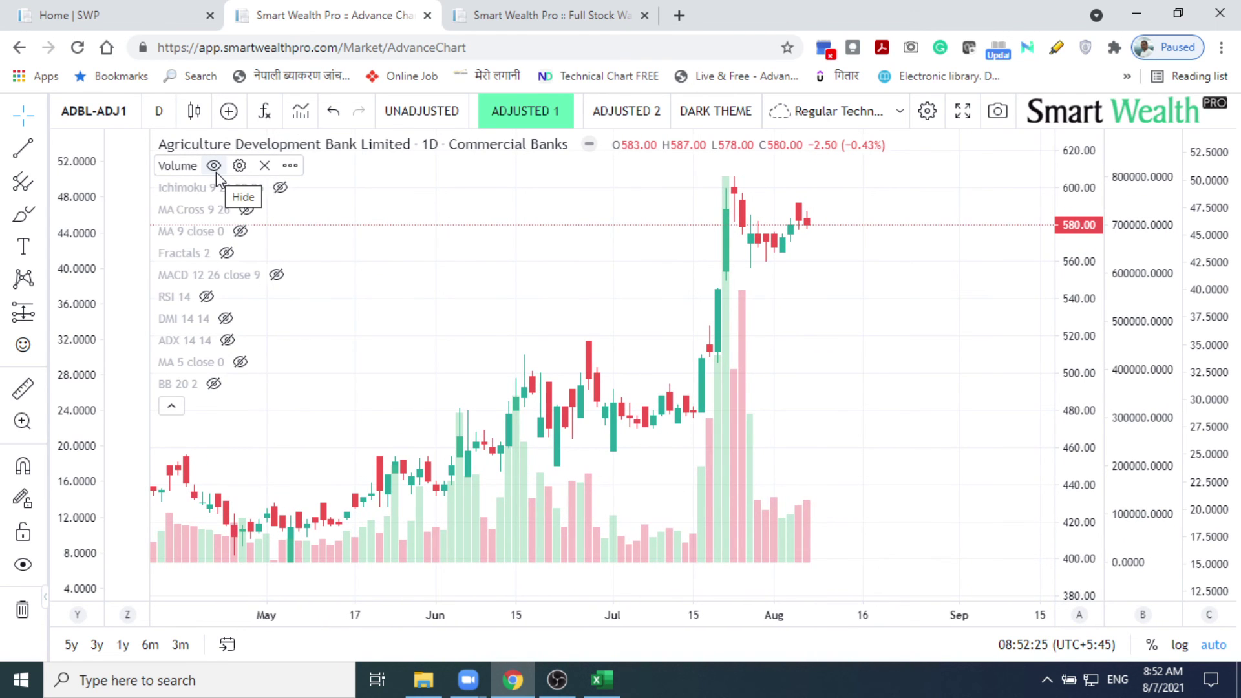
pyautogui.click(216, 172)
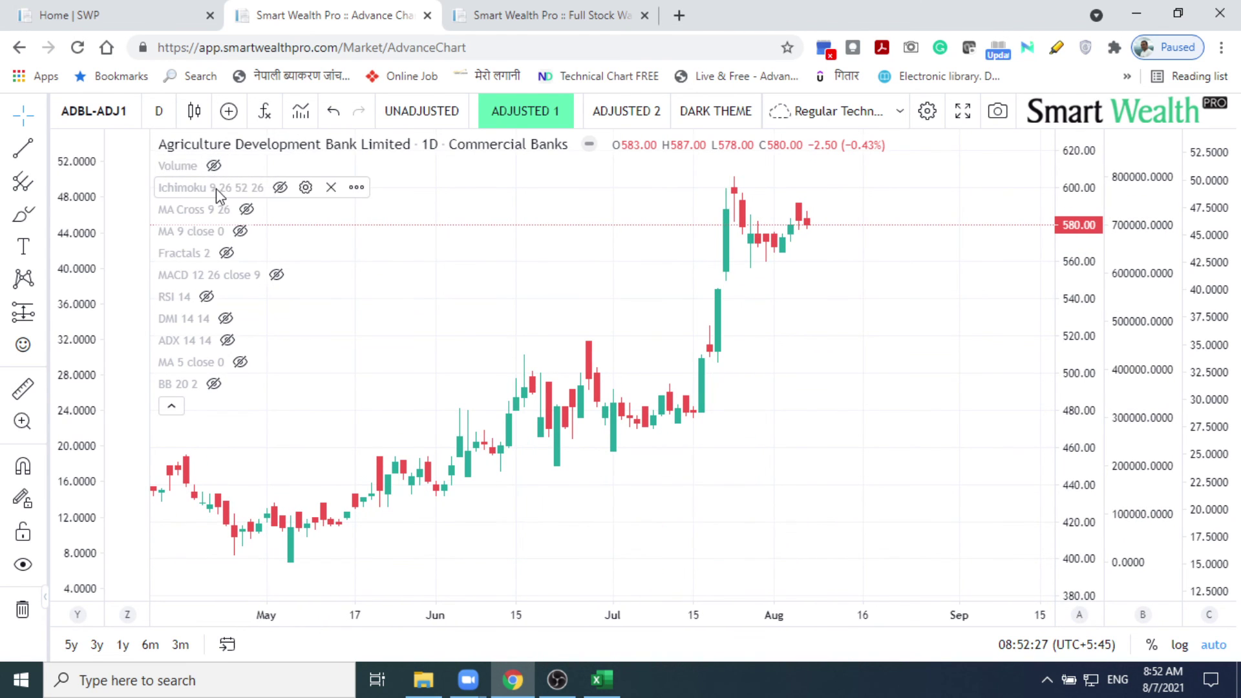
pyautogui.click(281, 188)
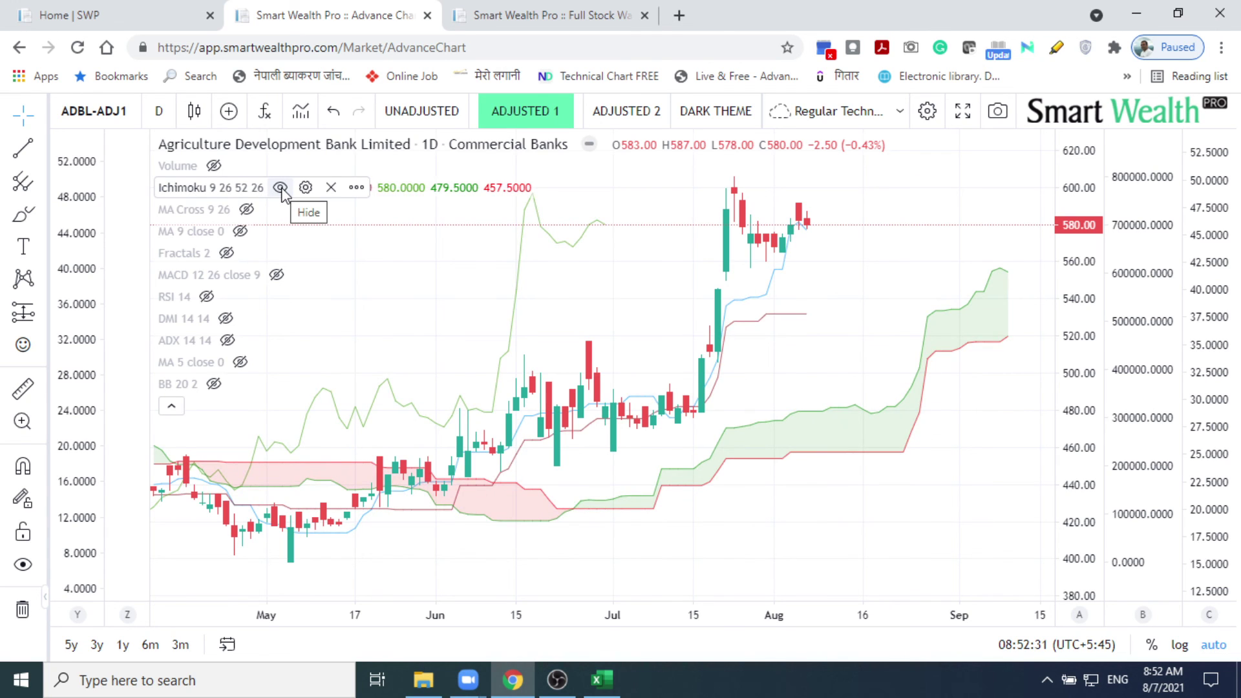
pyautogui.click(281, 188)
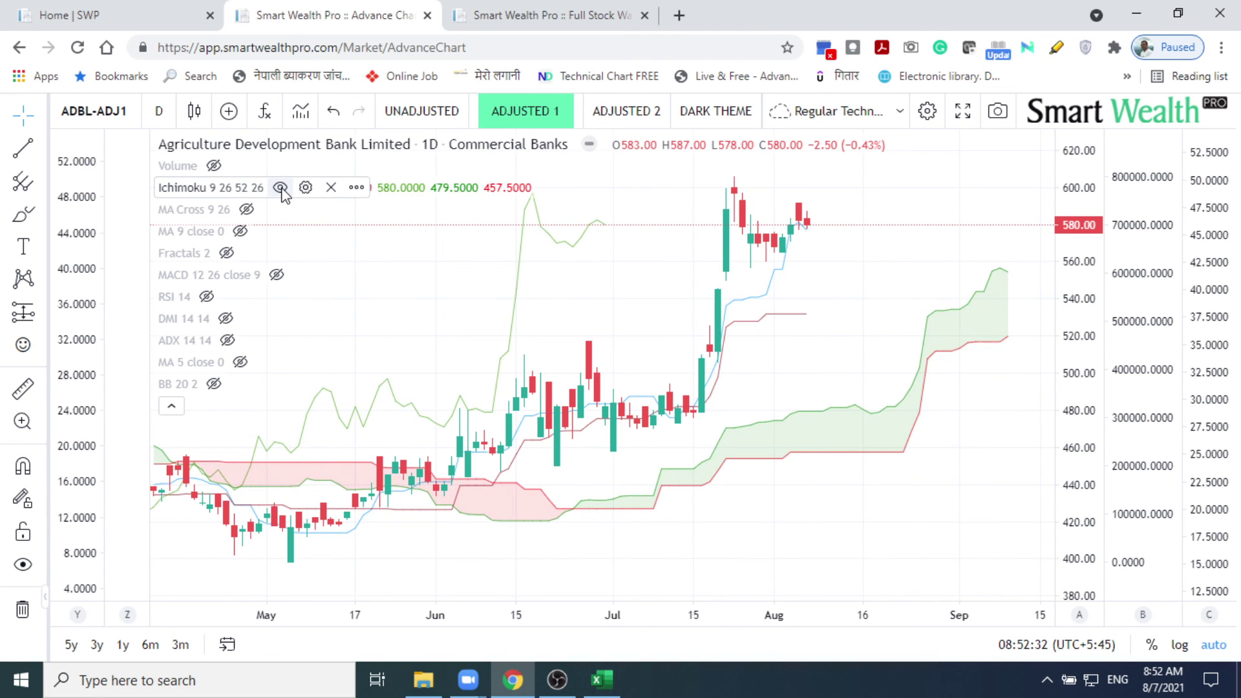
pyautogui.click(246, 210)
pyautogui.click(246, 210)
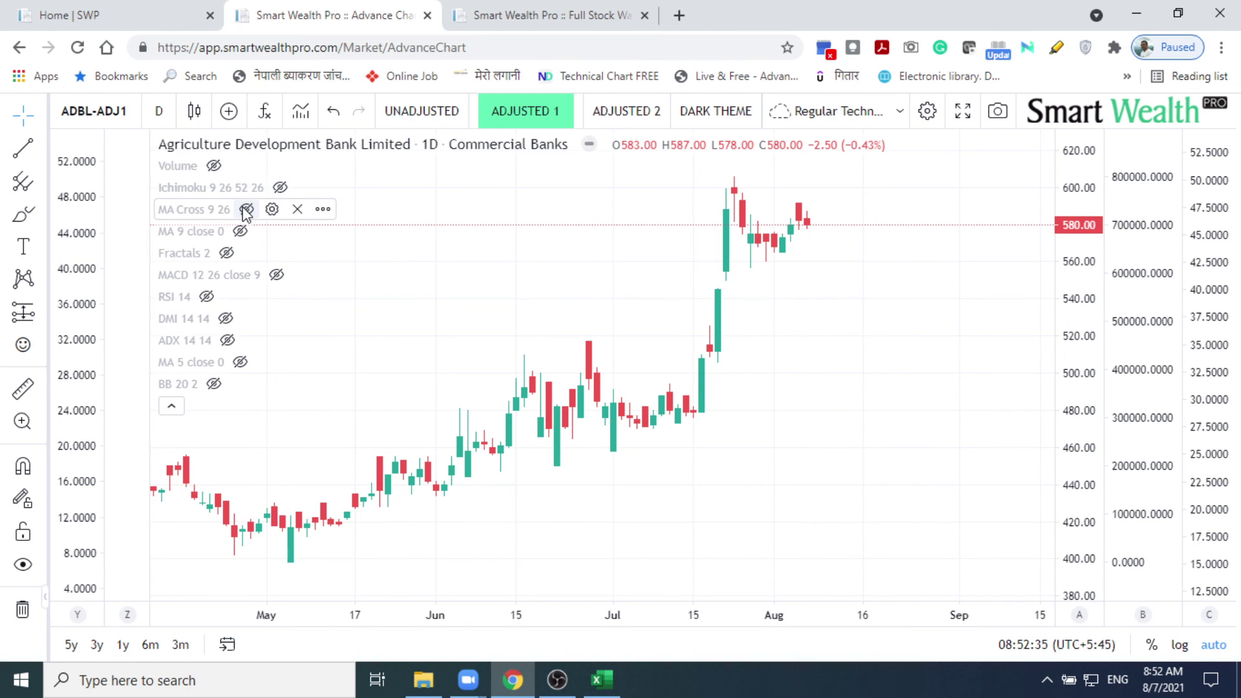
# Step: Flash MA 9 and Fractals on and off, then show MACD 12 26 close 9
pyautogui.click(234, 235)
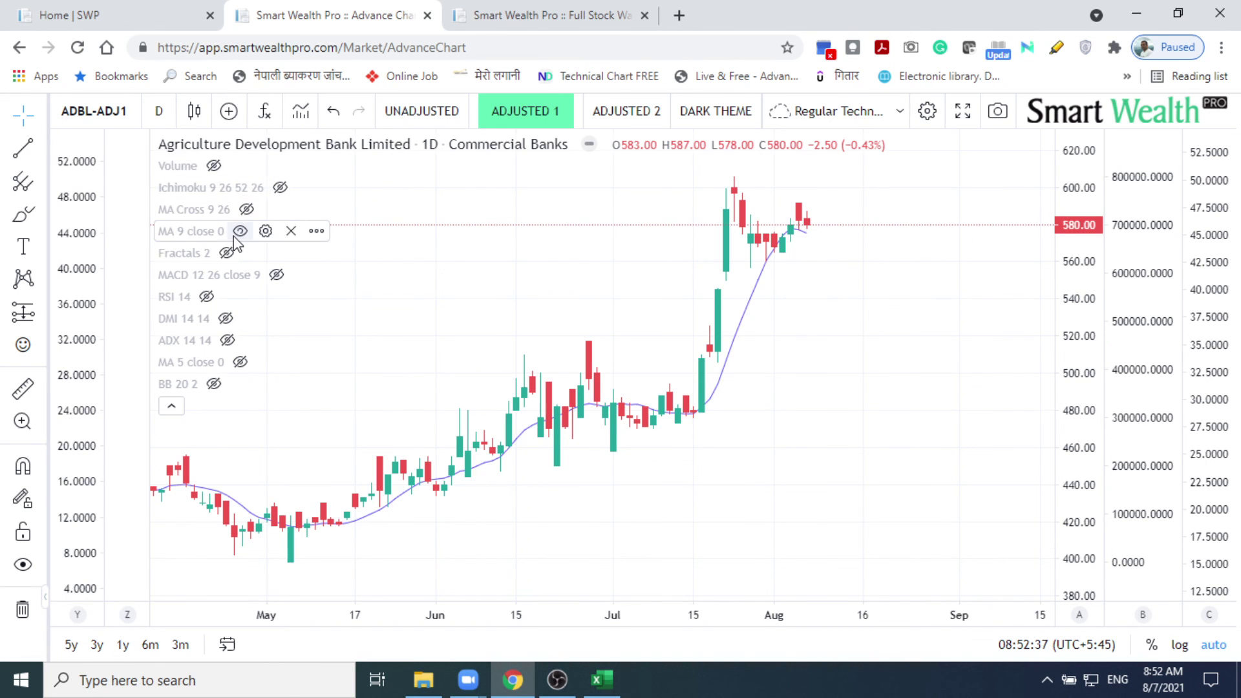
pyautogui.click(234, 235)
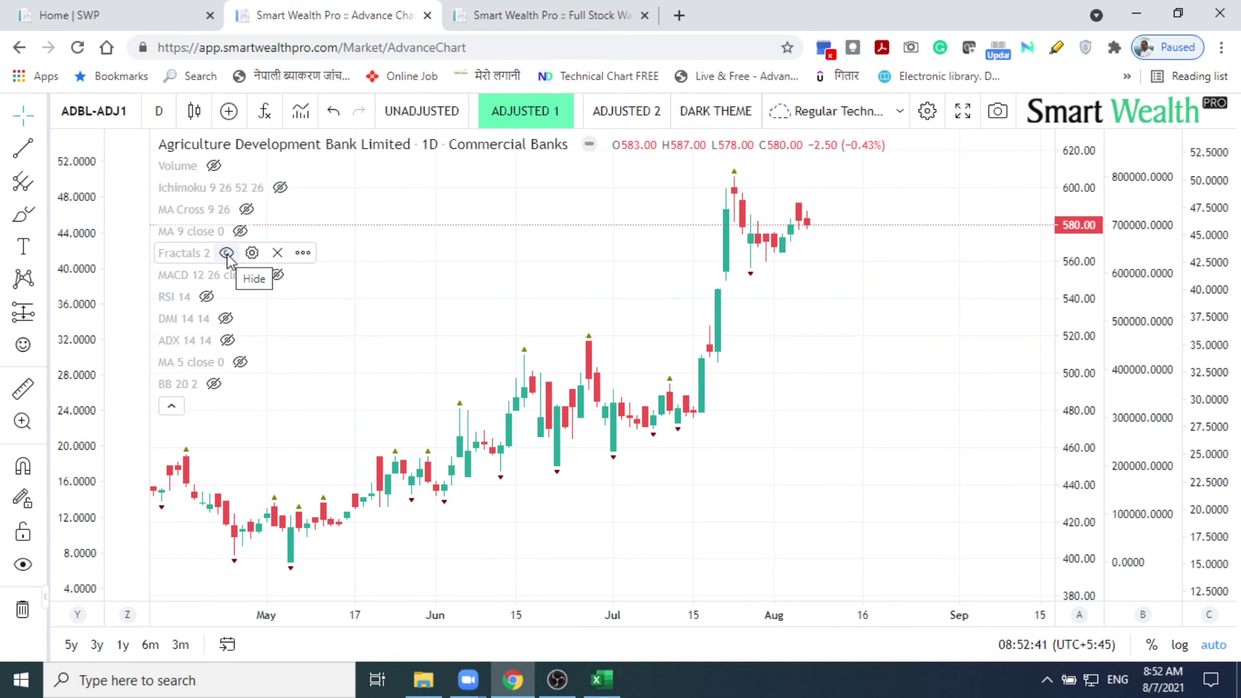
pyautogui.click(226, 254)
pyautogui.click(227, 254)
pyautogui.click(276, 277)
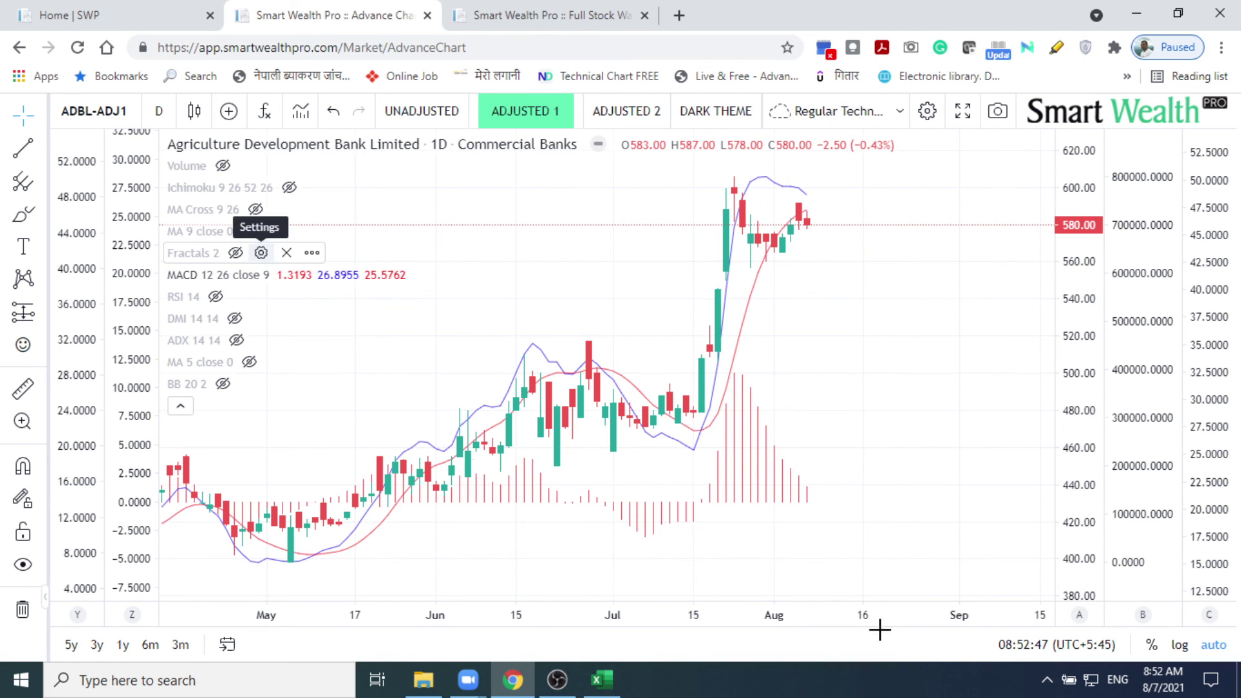
# Step: Change the MACD histogram's plot style to Columns in the indicator's Style settings
pyautogui.doubleClick(761, 492)
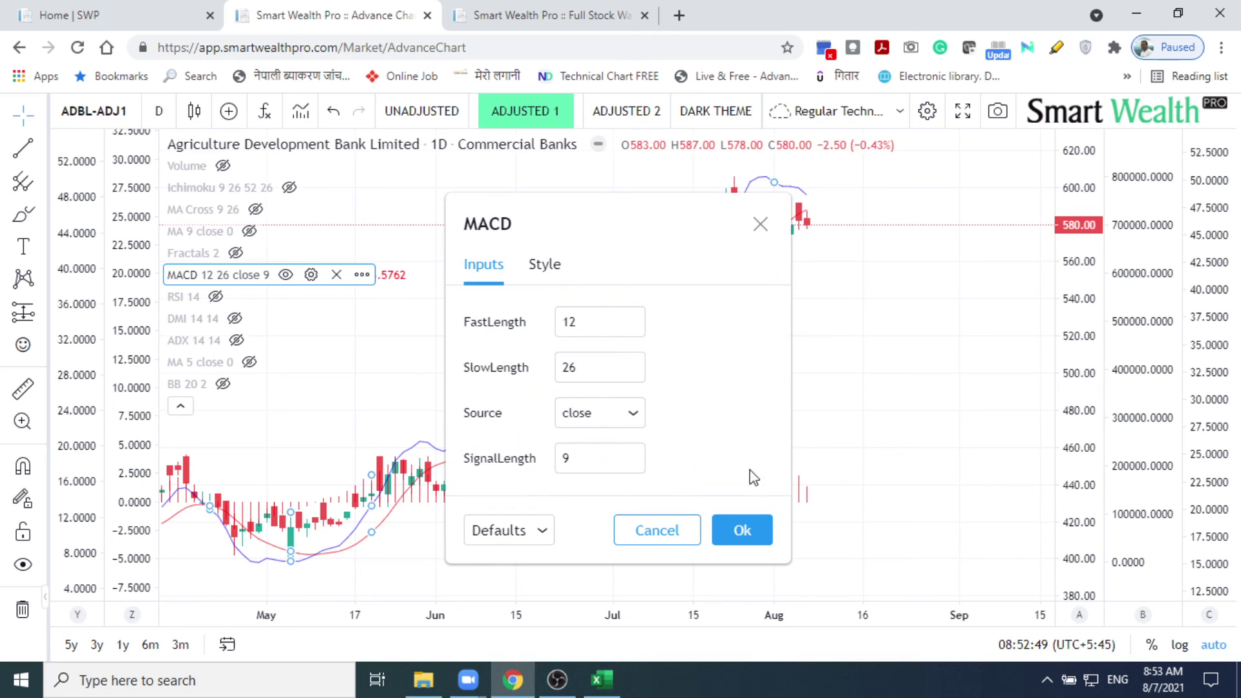
pyautogui.click(553, 275)
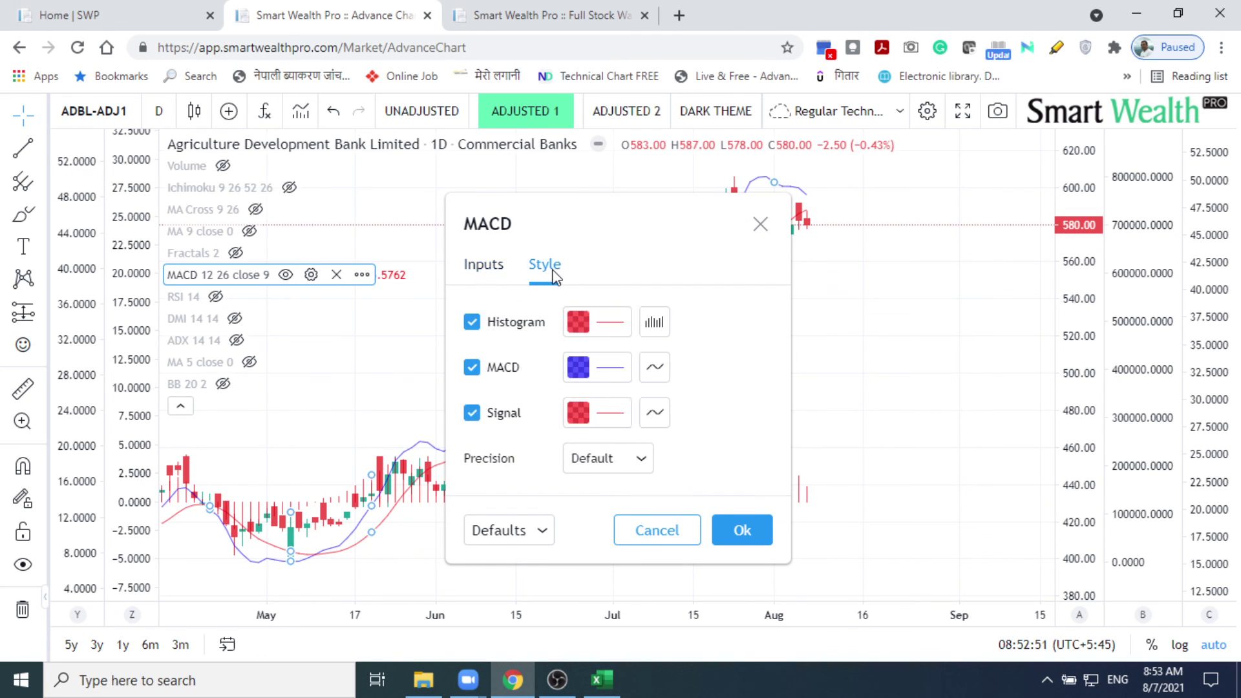
pyautogui.click(653, 325)
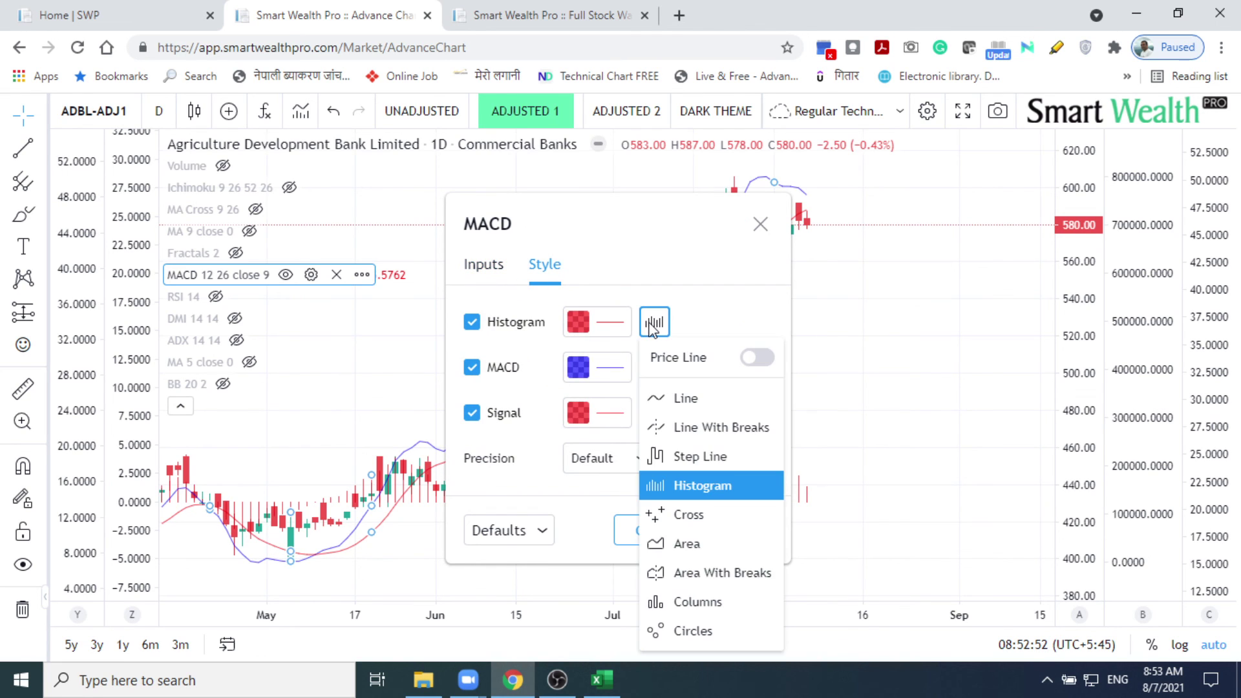
pyautogui.click(711, 600)
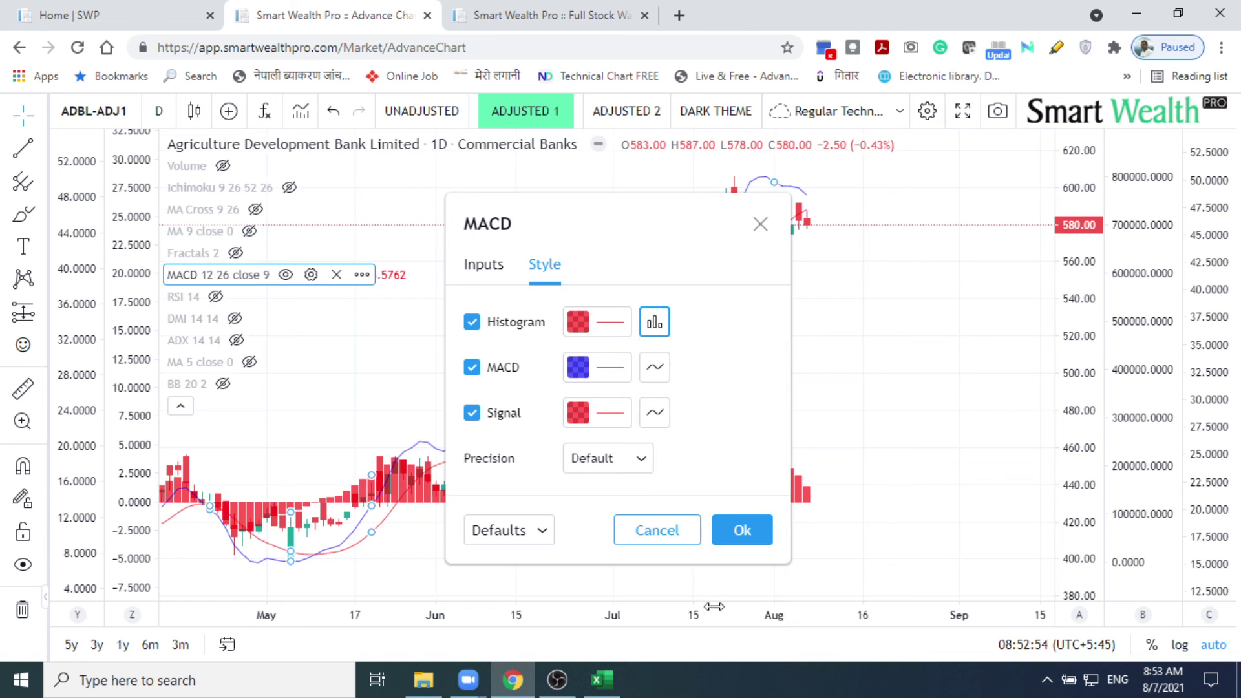
pyautogui.click(737, 529)
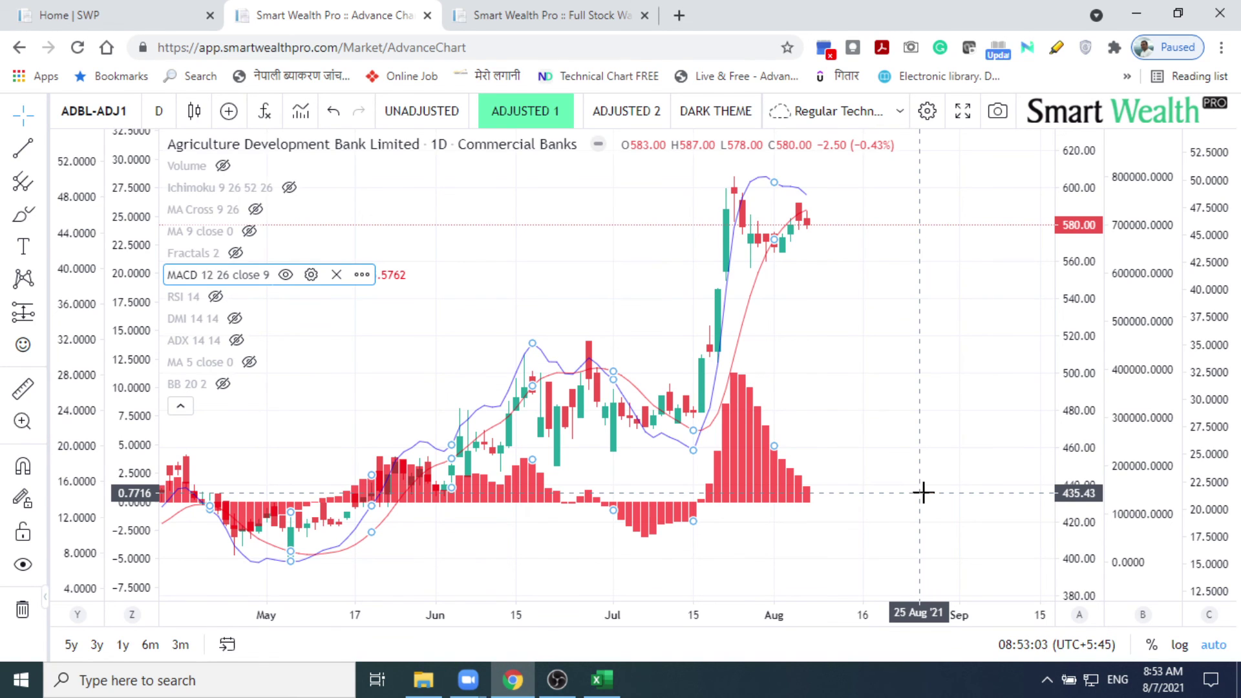
# Step: Pin the MACD indicator to scale B
pyautogui.click(363, 276)
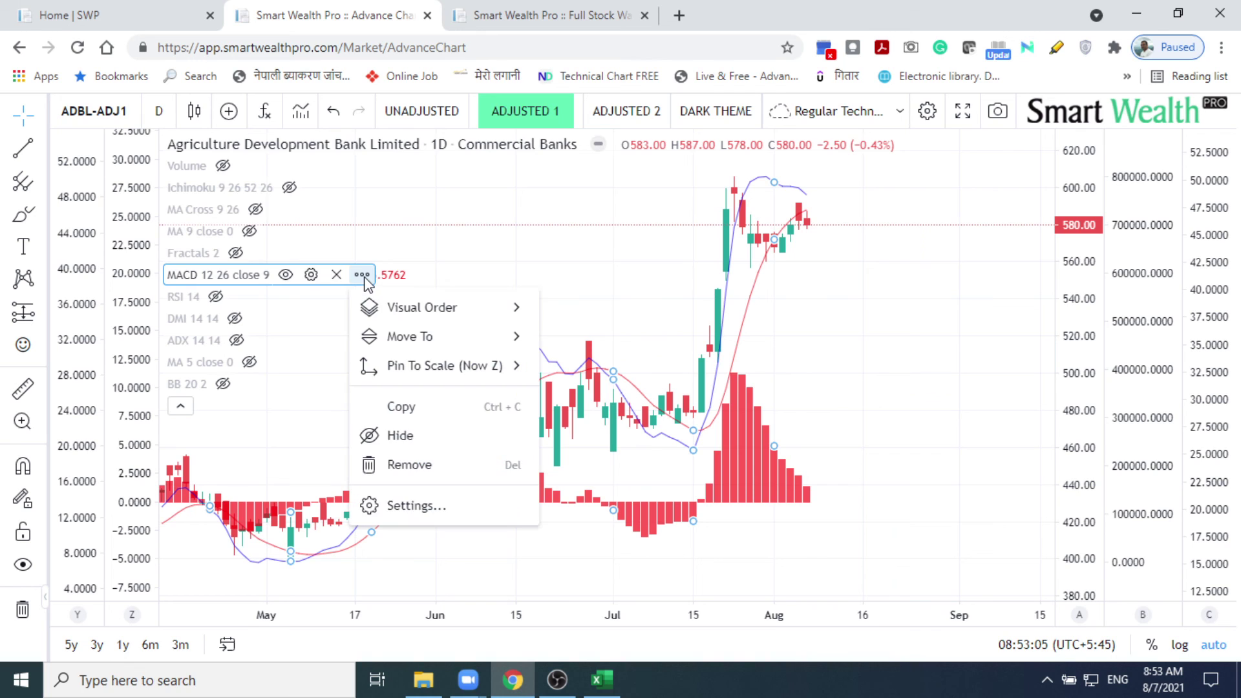
pyautogui.moveTo(402, 336)
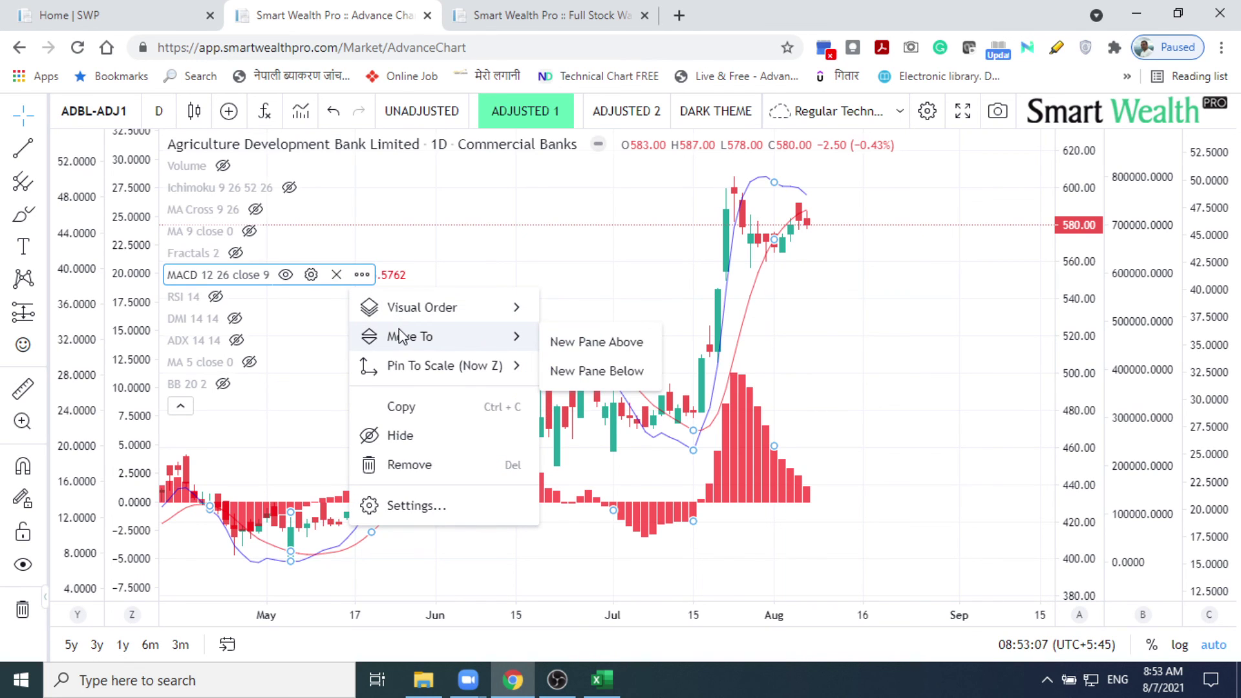
pyautogui.moveTo(407, 369)
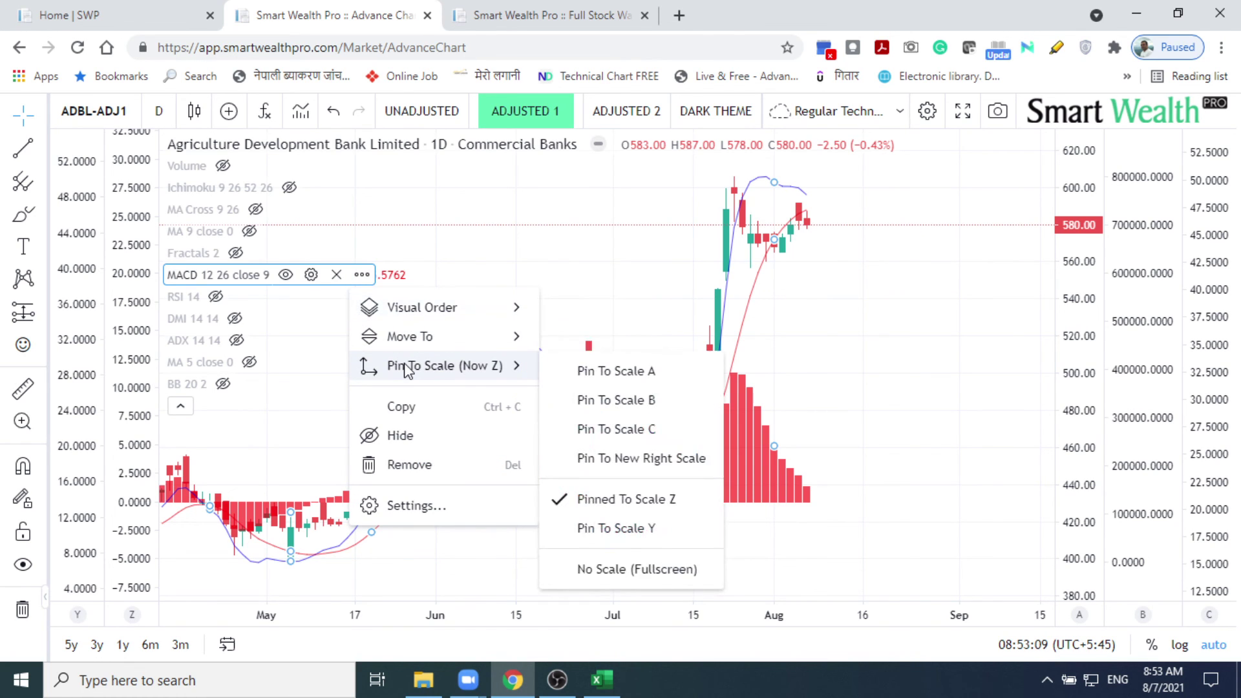
pyautogui.click(622, 401)
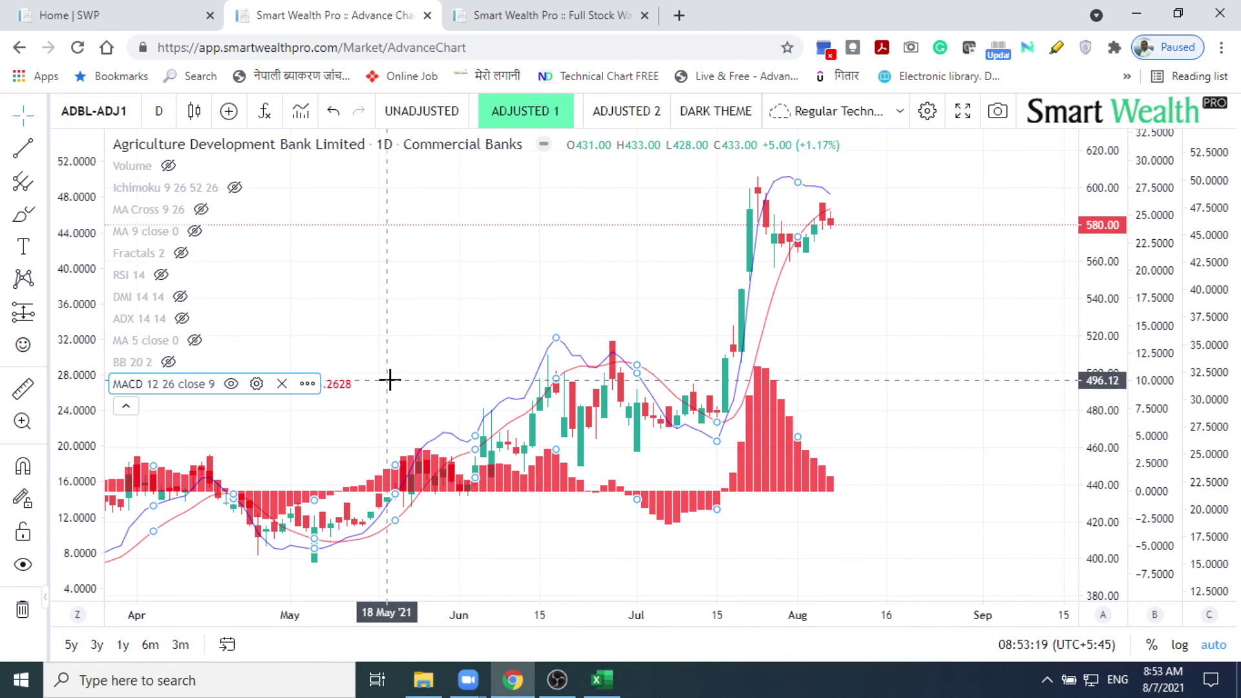
# Step: Save the current ADBL chart layout
pyautogui.click(232, 383)
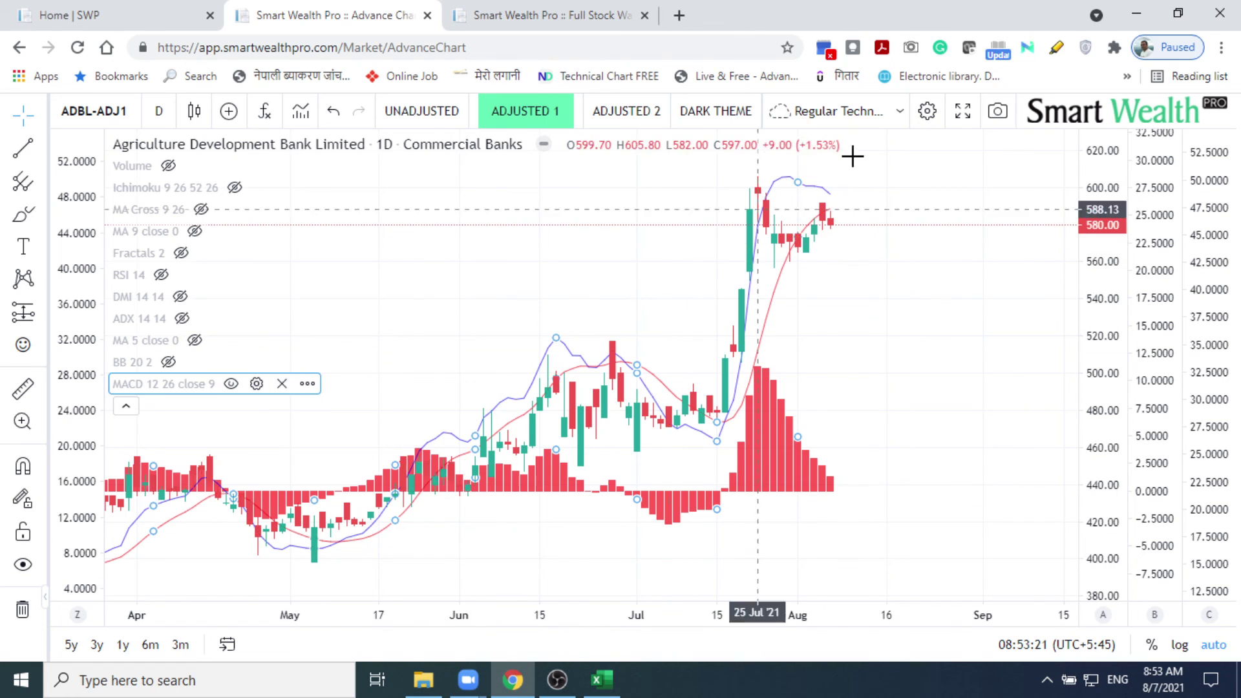
pyautogui.click(899, 116)
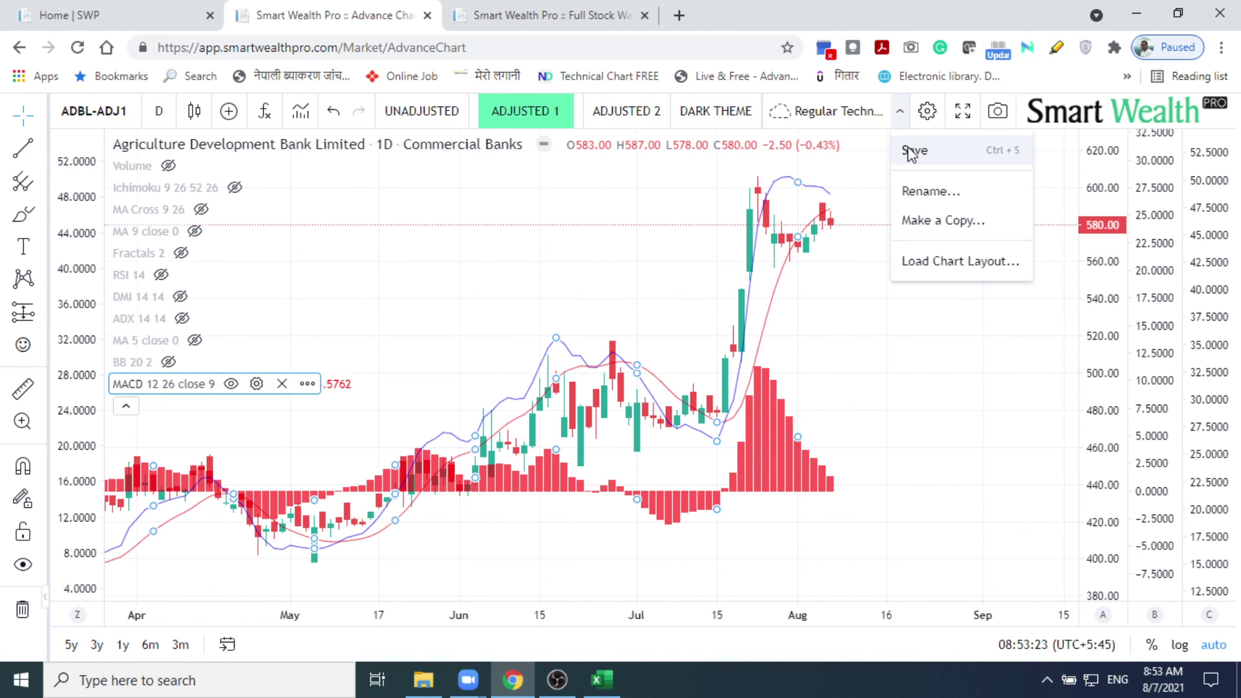
pyautogui.click(908, 152)
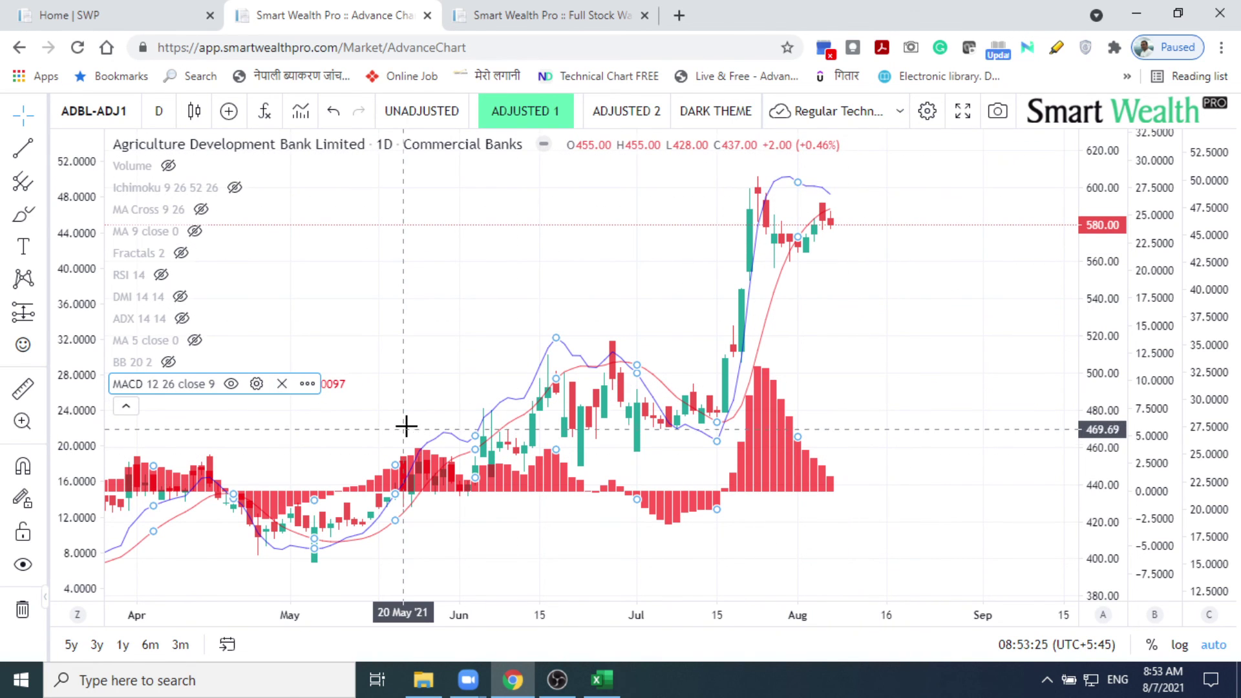
# Step: Hide the MACD 12 26 close 9 indicator so only the candlesticks remain
pyautogui.click(231, 384)
pyautogui.click(231, 384)
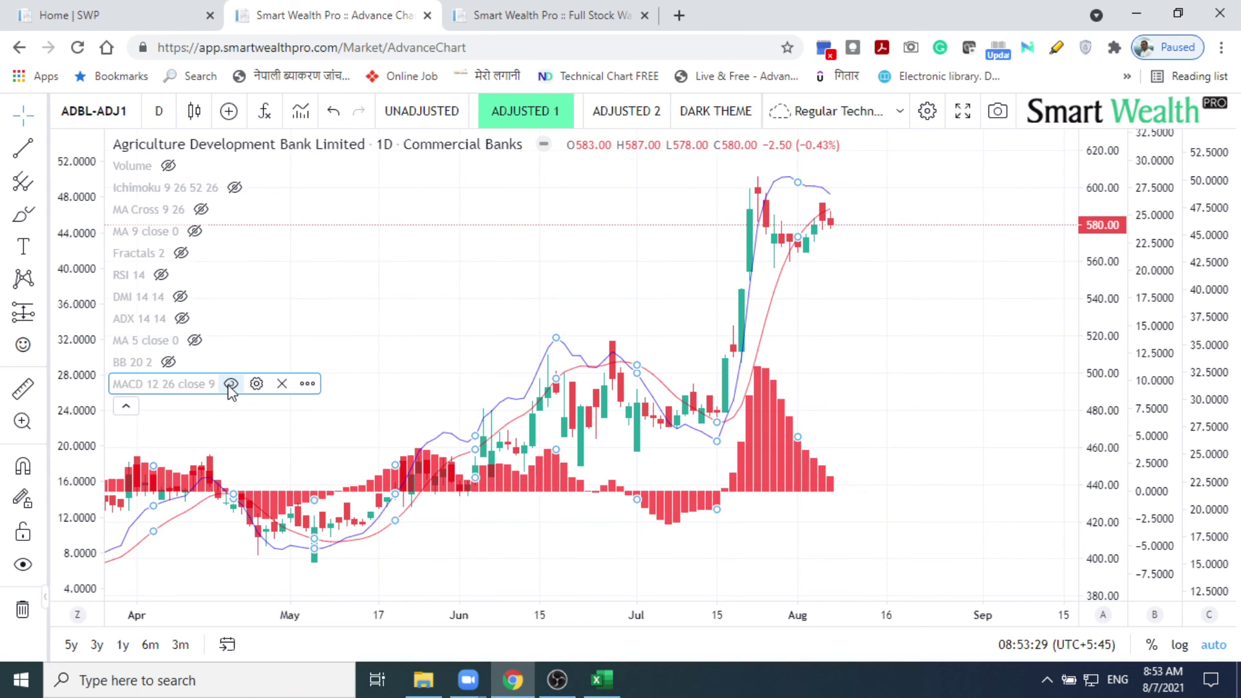
pyautogui.click(230, 385)
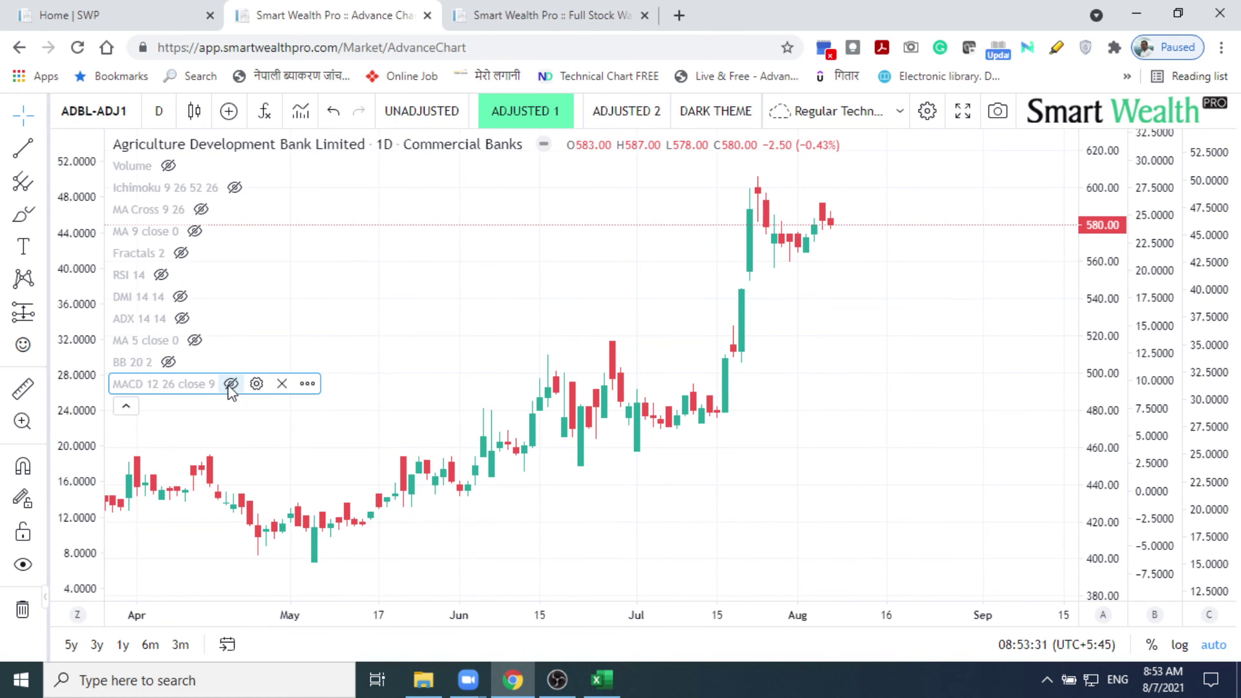
pyautogui.moveTo(517, 684)
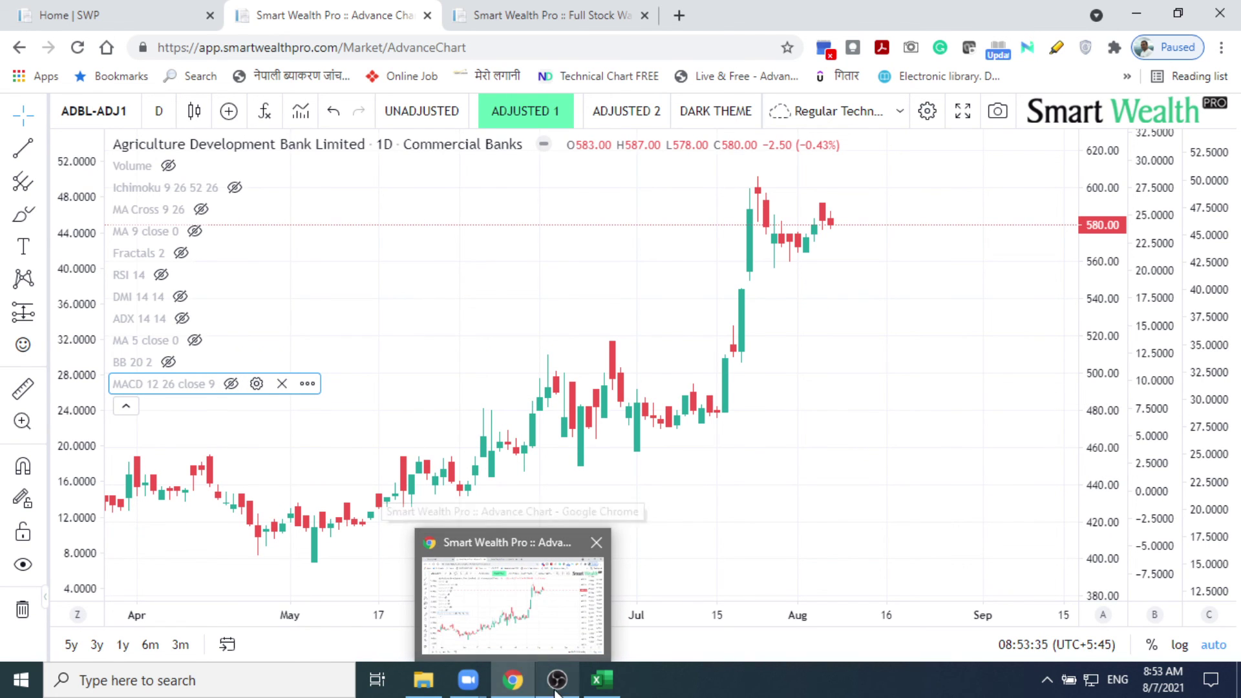
# Step: Bring the Zoom meeting window forward to watch the presenter's shared screen
pyautogui.moveTo(468, 681)
pyautogui.click(553, 581)
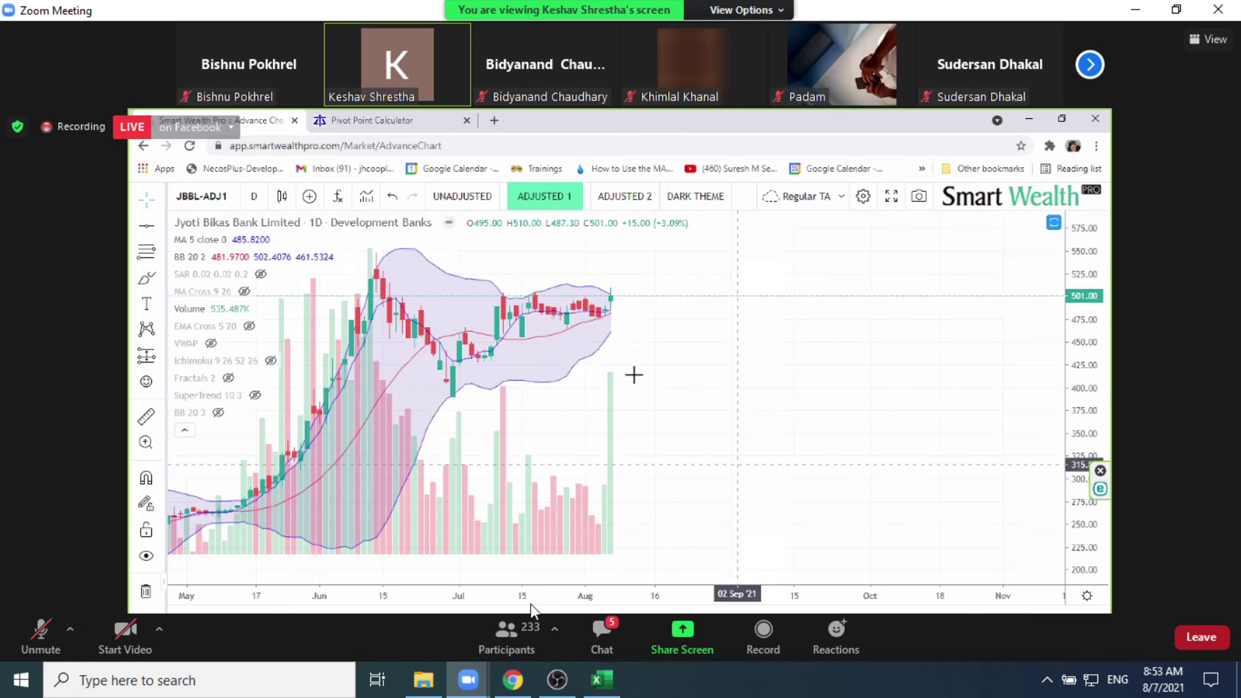
pyautogui.moveTo(512, 684)
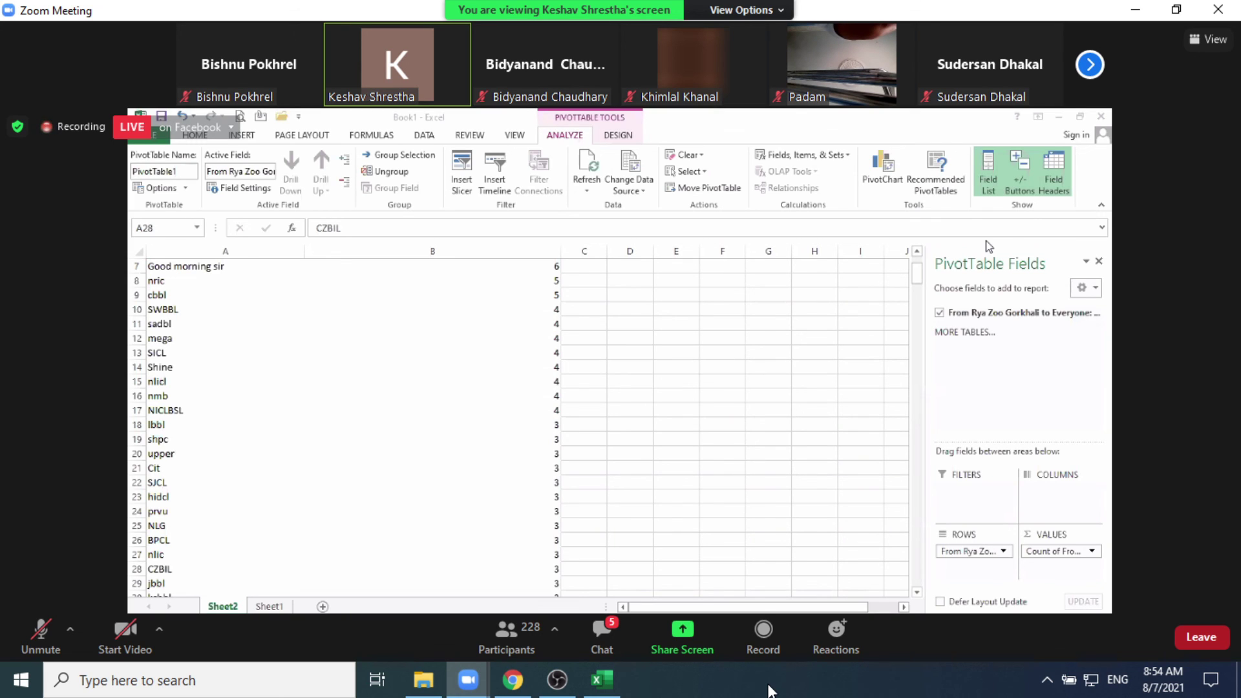
# Step: Load facebook.com in a new Chrome tab beside the Smart Wealth Pro tabs
pyautogui.click(513, 680)
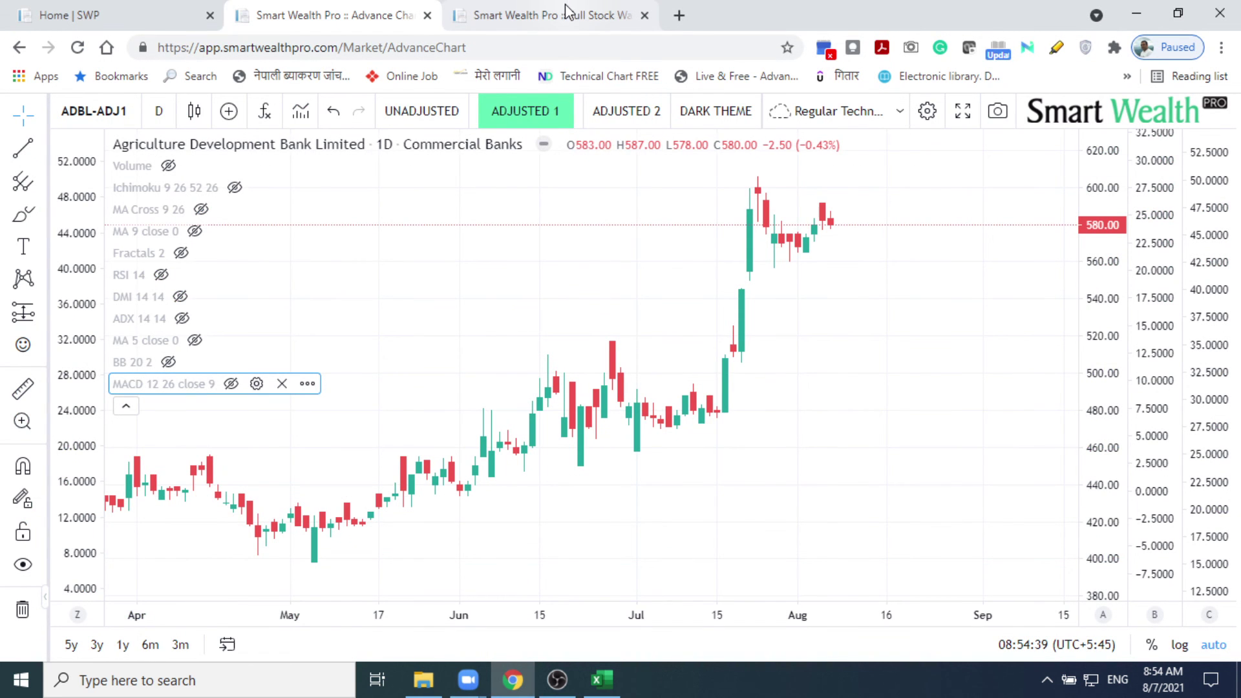
pyautogui.click(678, 14)
pyautogui.write('f')
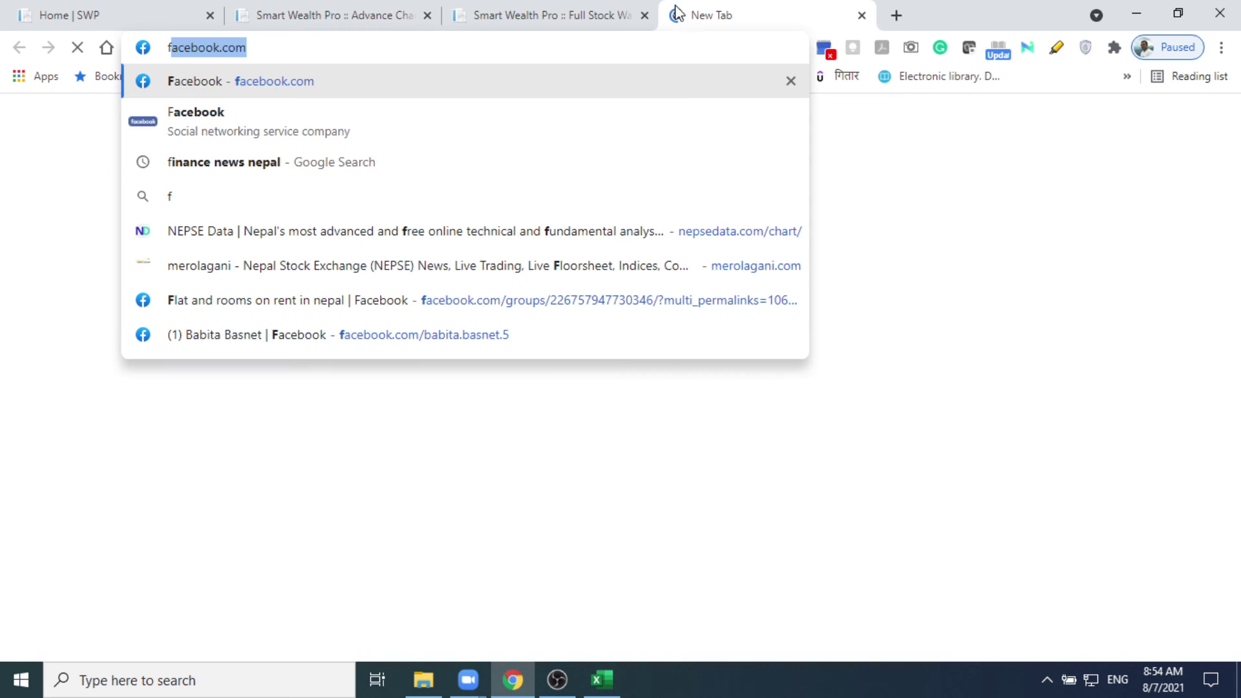
pyautogui.press('Return')
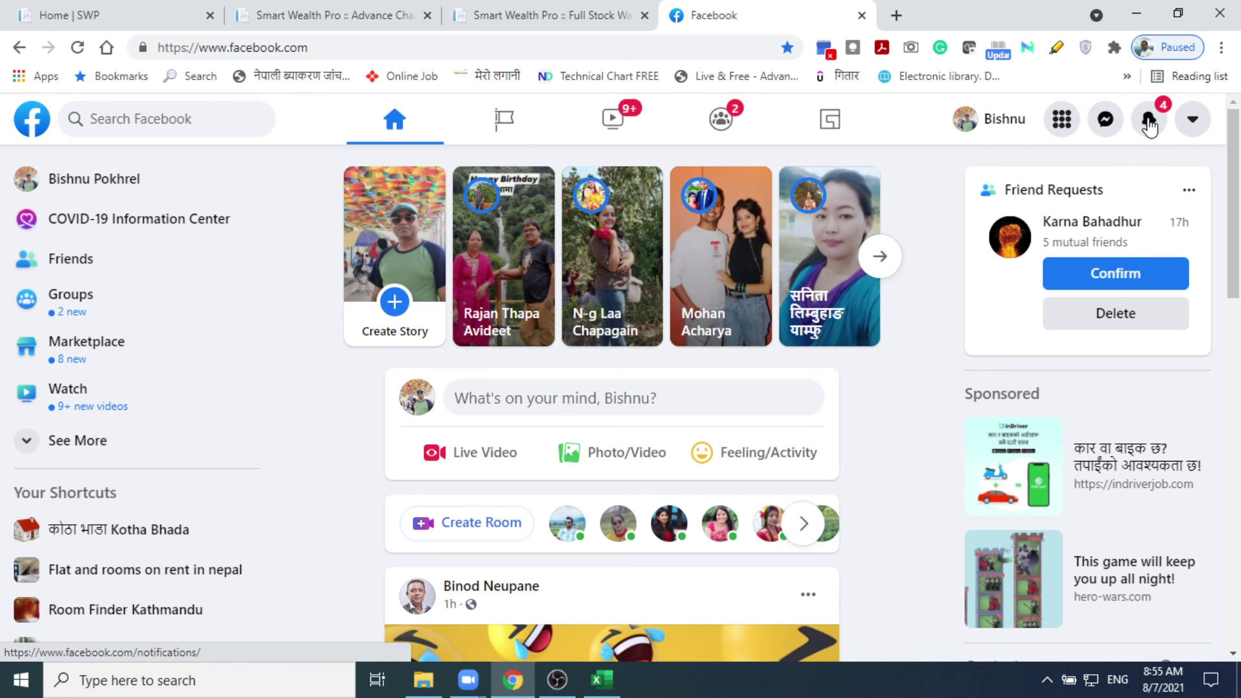
# Step: Open the 'Companies analysis on demand' live video from the Facebook notifications list
pyautogui.click(1149, 123)
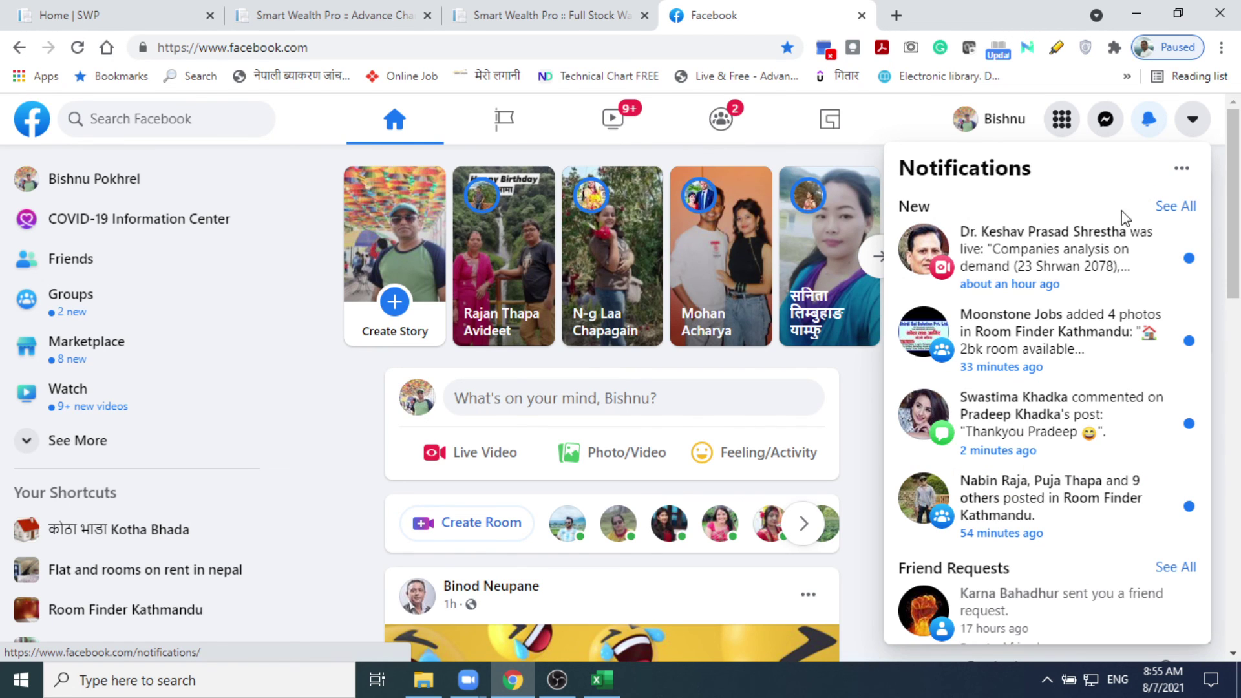
pyautogui.click(1091, 261)
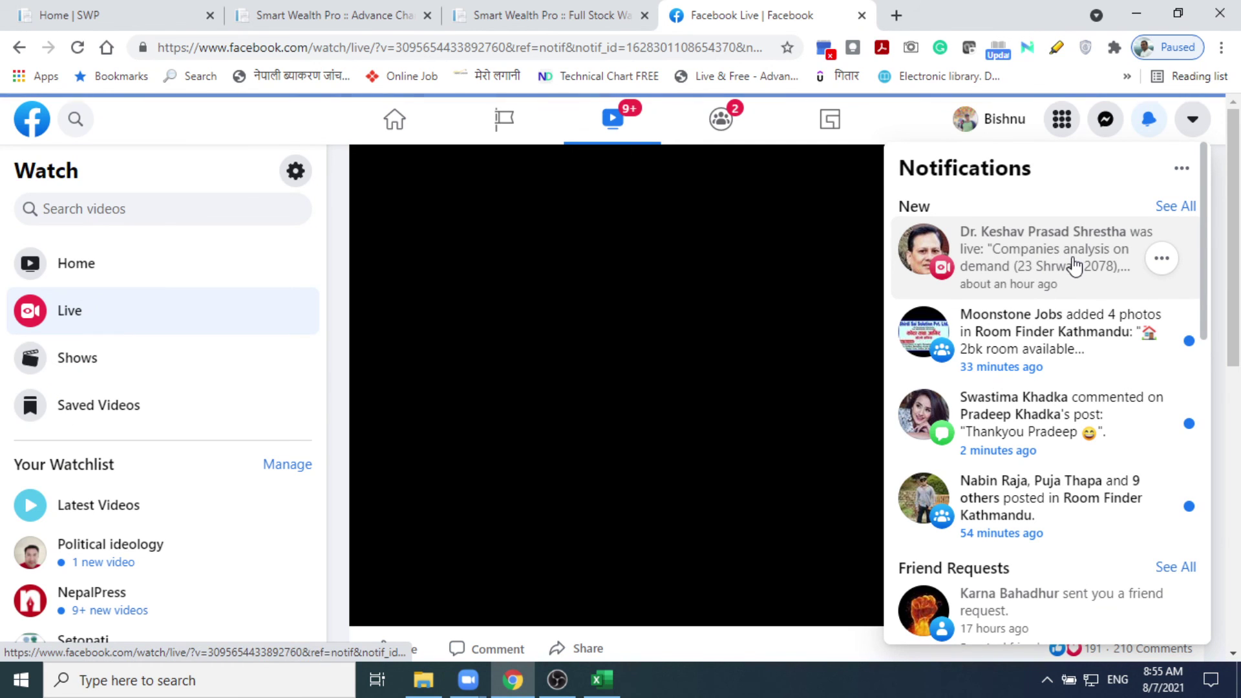
# Step: Close the notifications panel and start the recorded live video playing
pyautogui.click(879, 285)
pyautogui.scroll(-4, 743, 296)
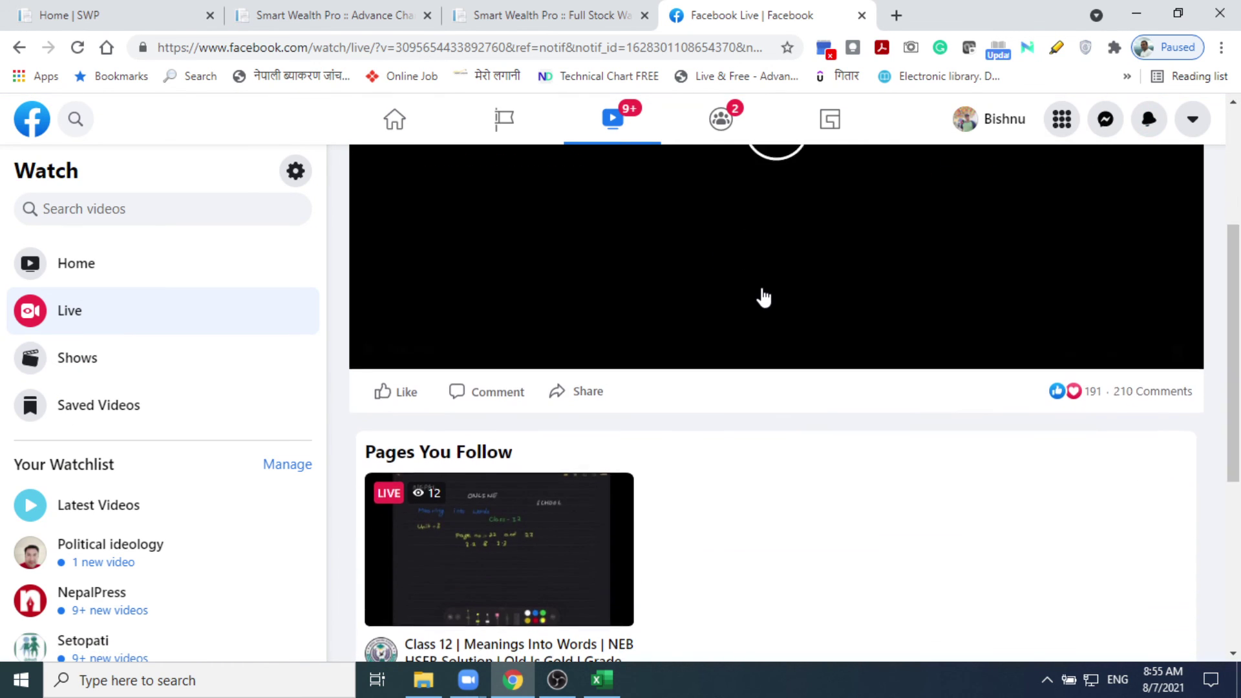
pyautogui.scroll(4, 769, 291)
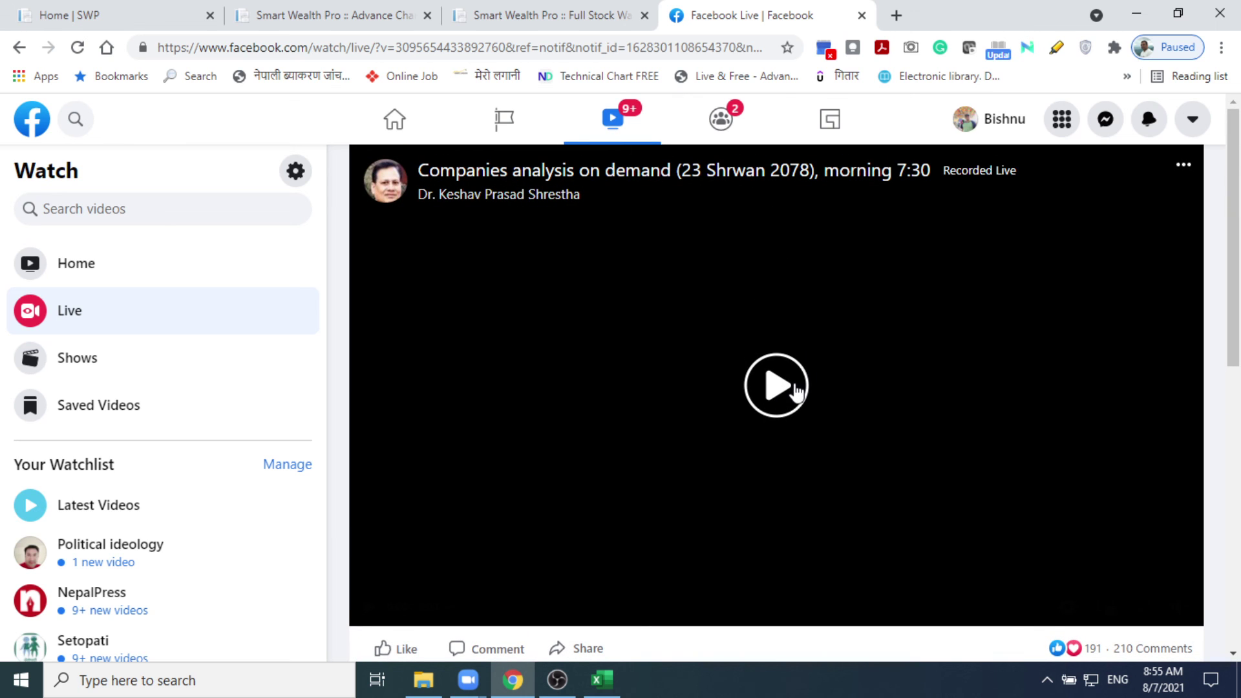
pyautogui.click(794, 388)
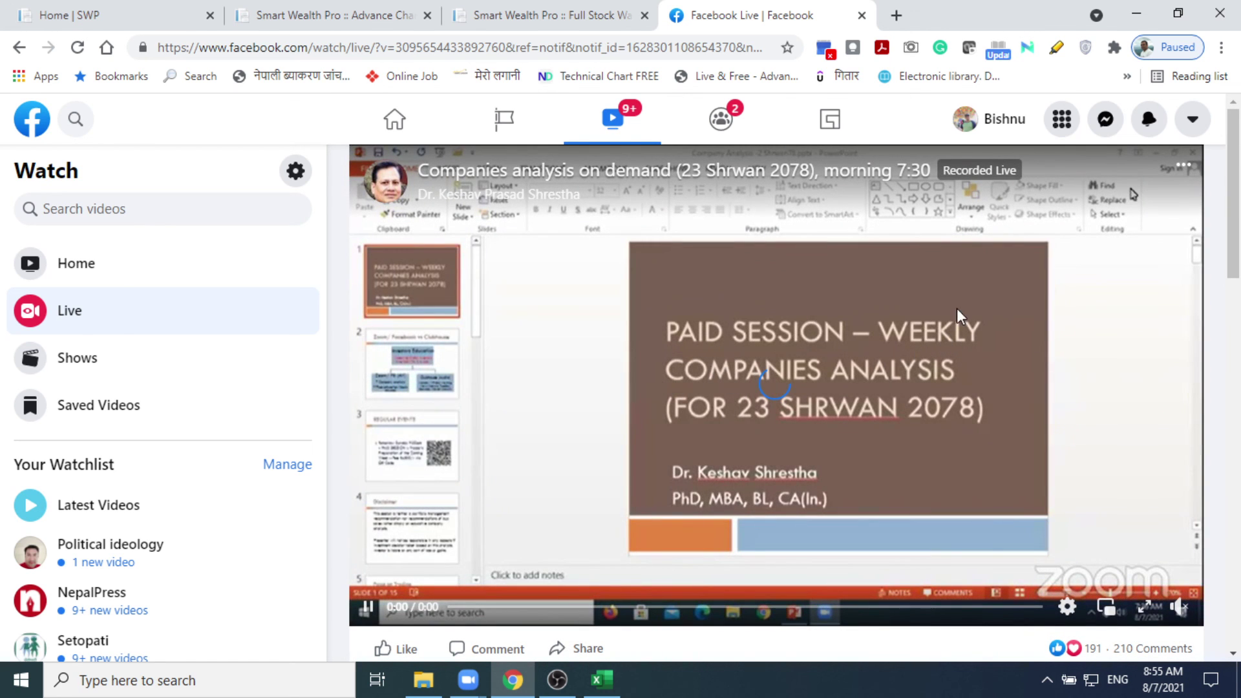
# Step: Scroll around the video page, then resume the 1:18:09 Companies analysis replay
pyautogui.scroll(-5, 962, 316)
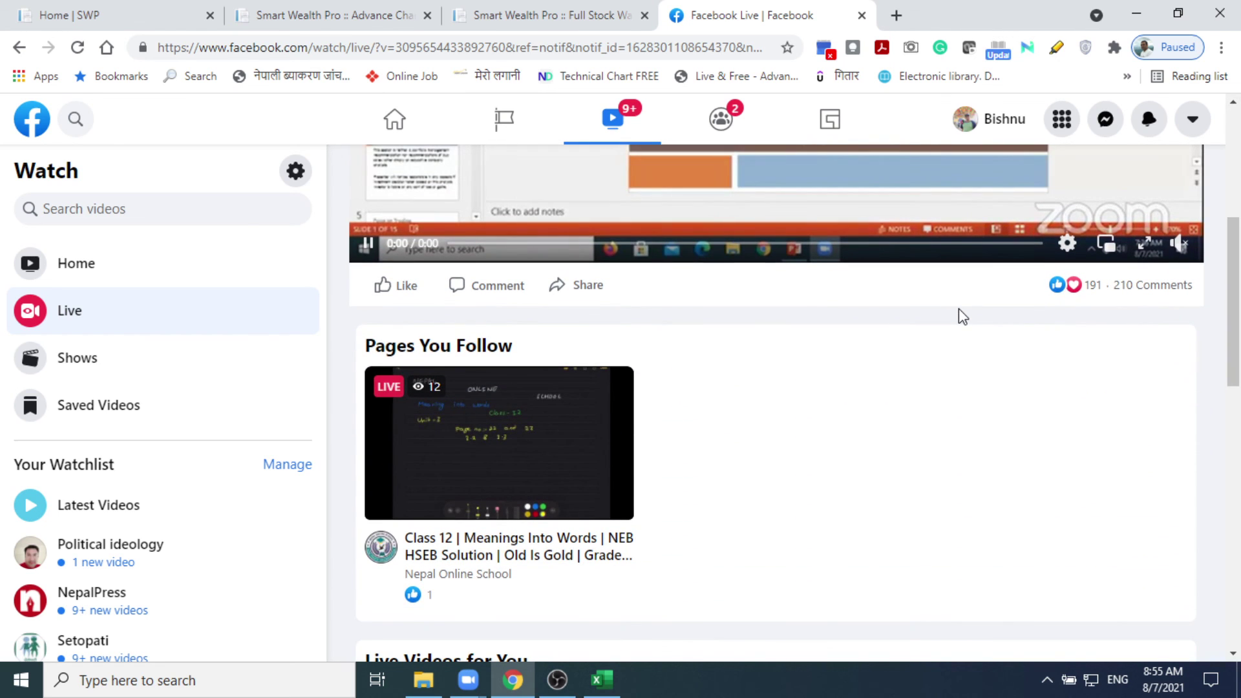
pyautogui.scroll(-1, 962, 315)
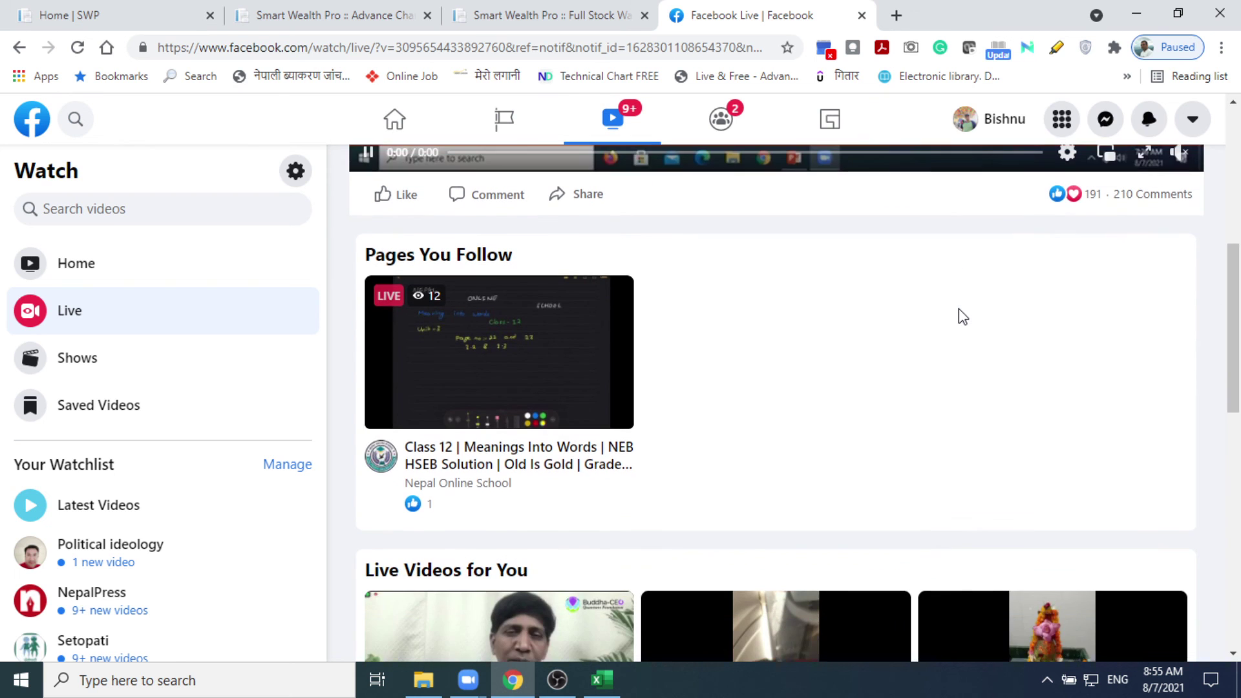
pyautogui.scroll(-1, 962, 315)
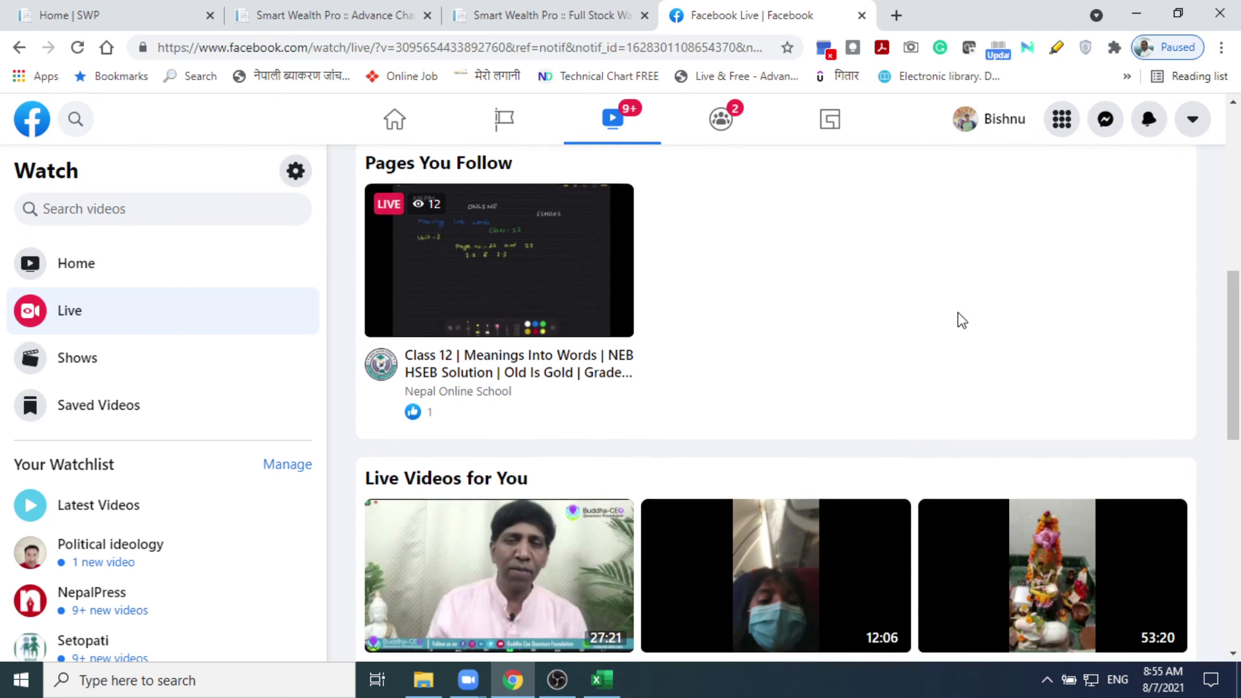
pyautogui.scroll(-4, 961, 317)
pyautogui.scroll(9, 962, 316)
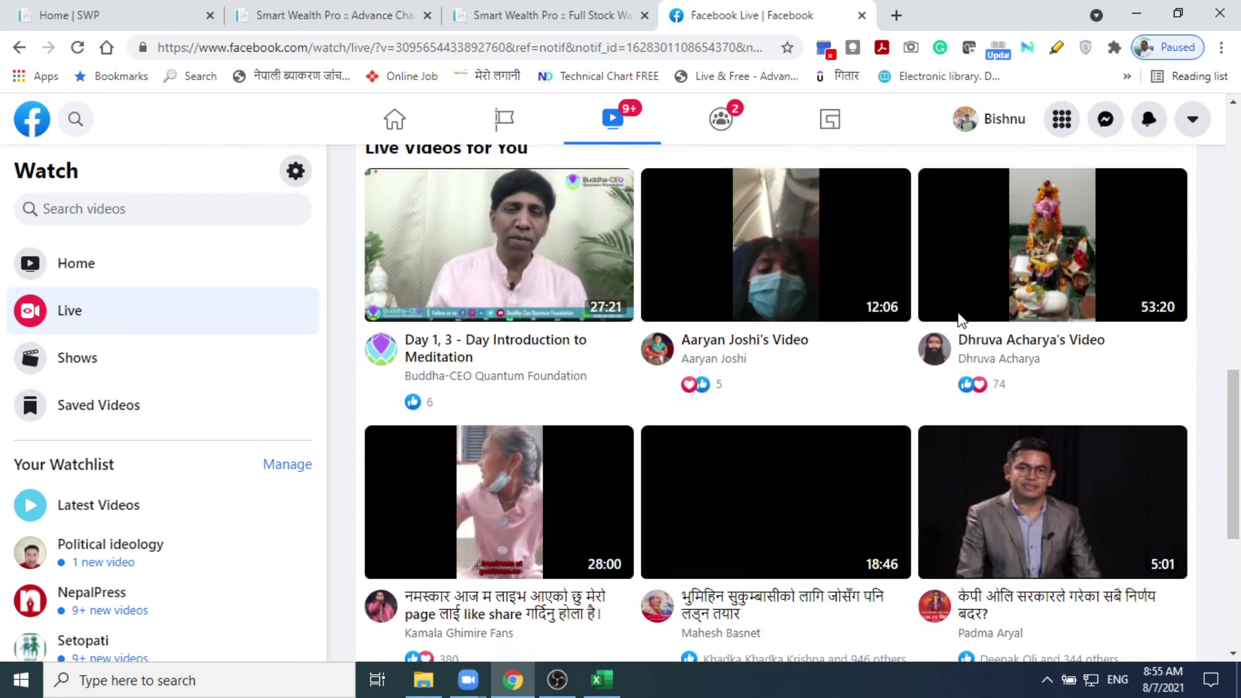
pyautogui.scroll(1, 962, 316)
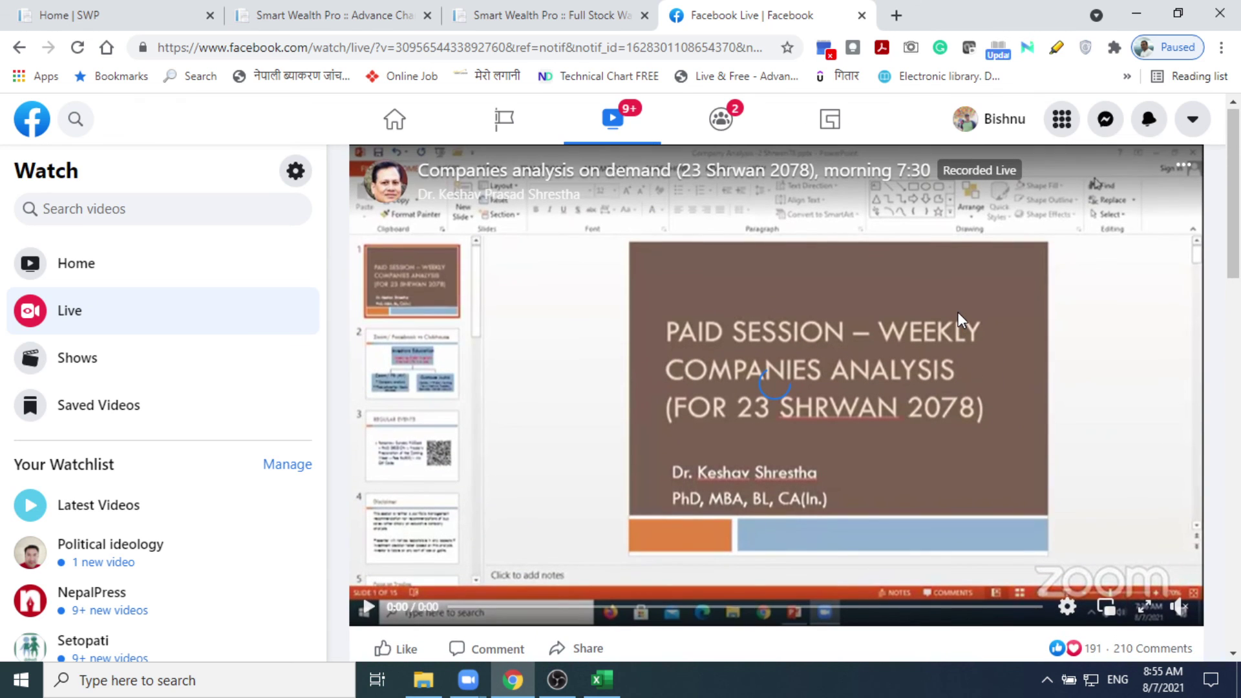
pyautogui.scroll(-1, 822, 343)
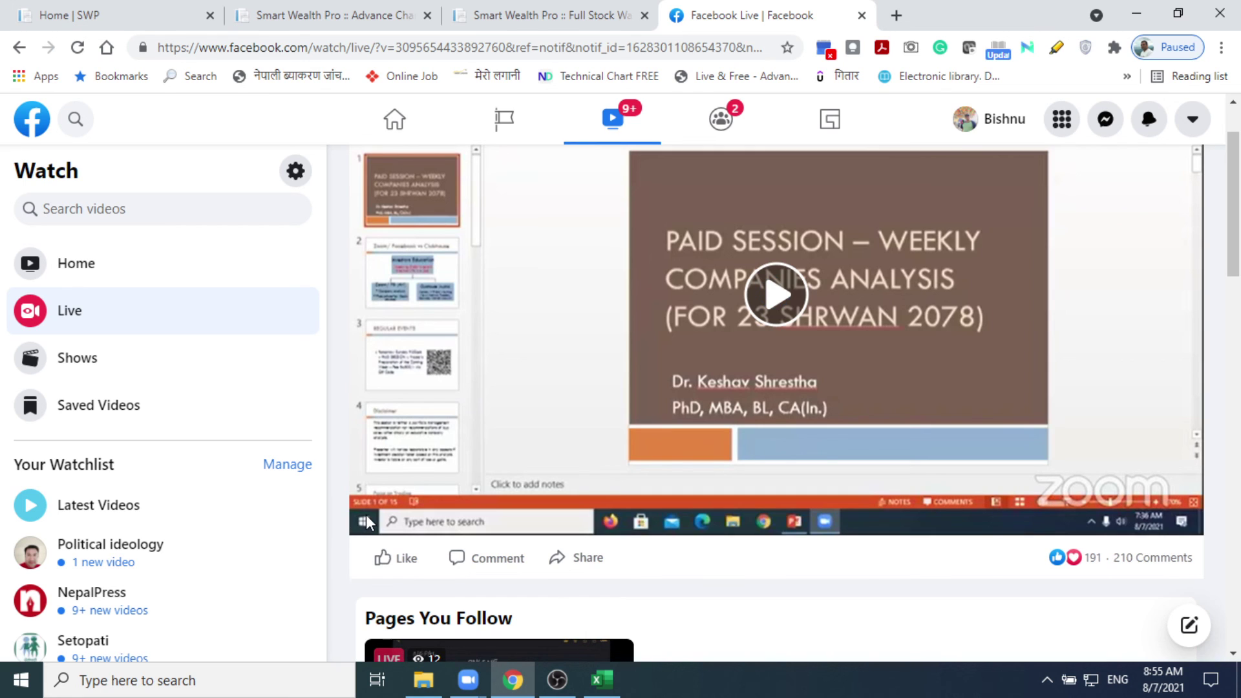
pyautogui.click(769, 309)
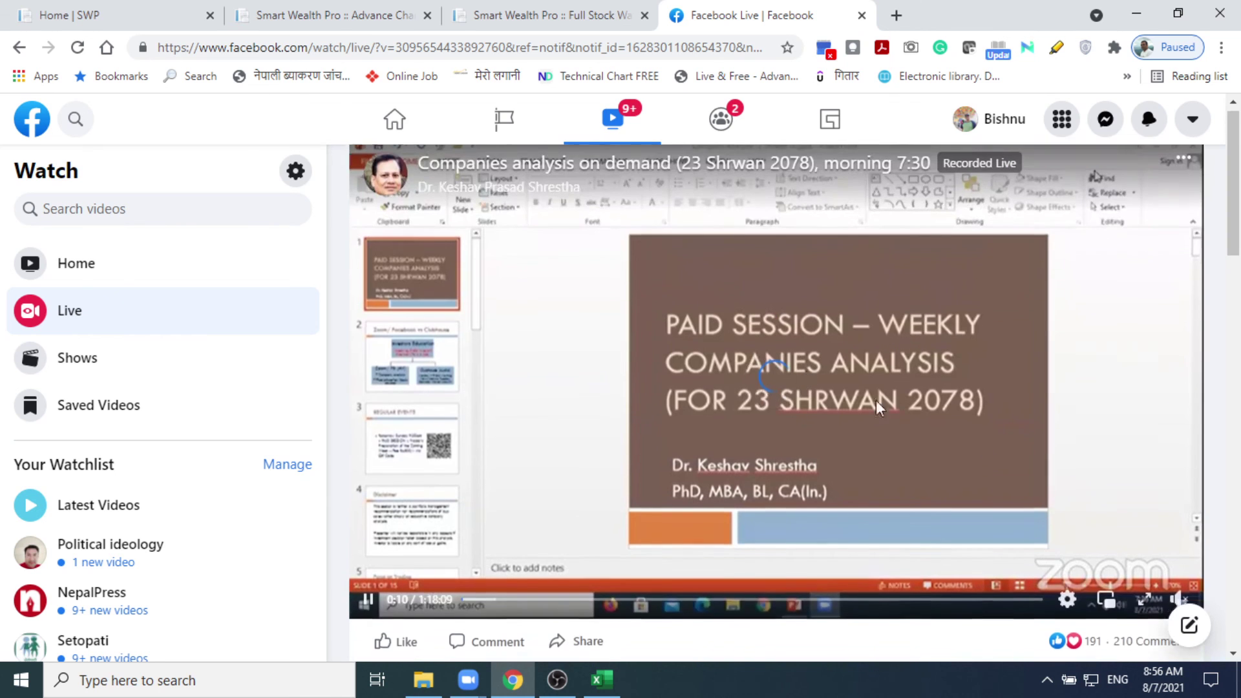